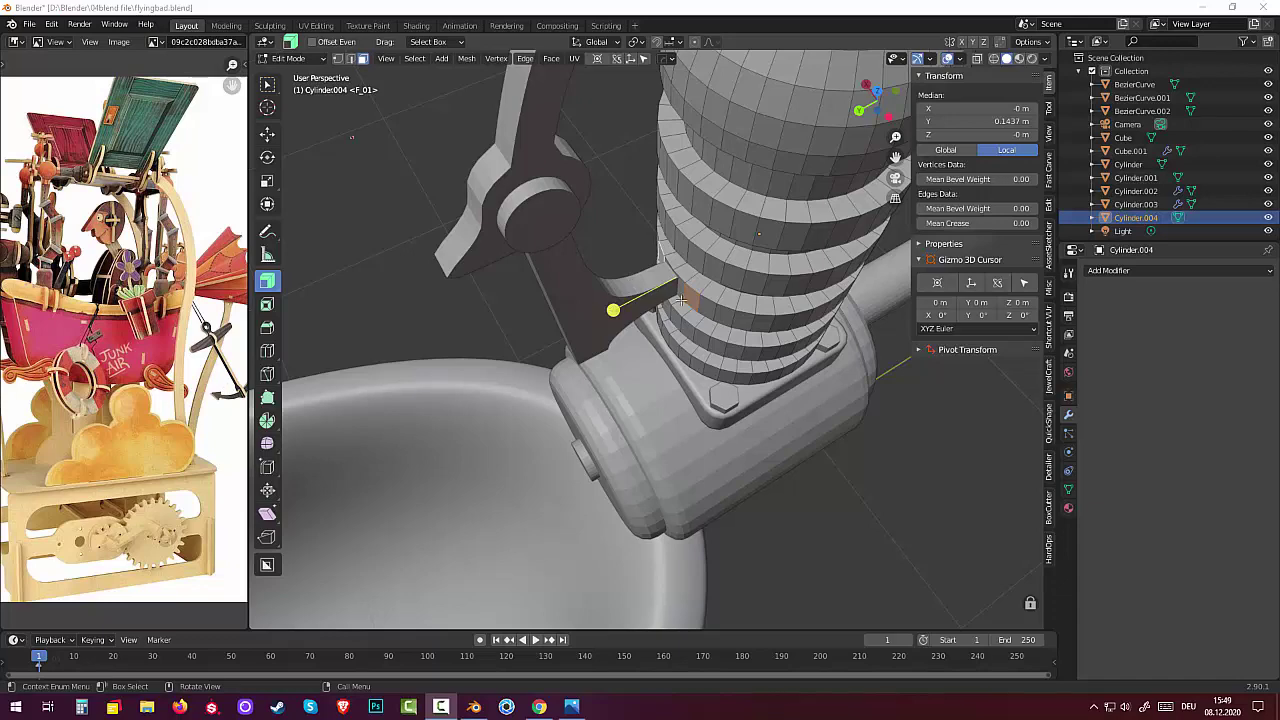
# Back in Object Mode, scale the yoke arm BezierCurve.001 along X to 1.341
pyautogui.moveTo(694, 338); pyautogui.dragTo(601, 344, button='middle')
pyautogui.hotkey('alt', 'a')
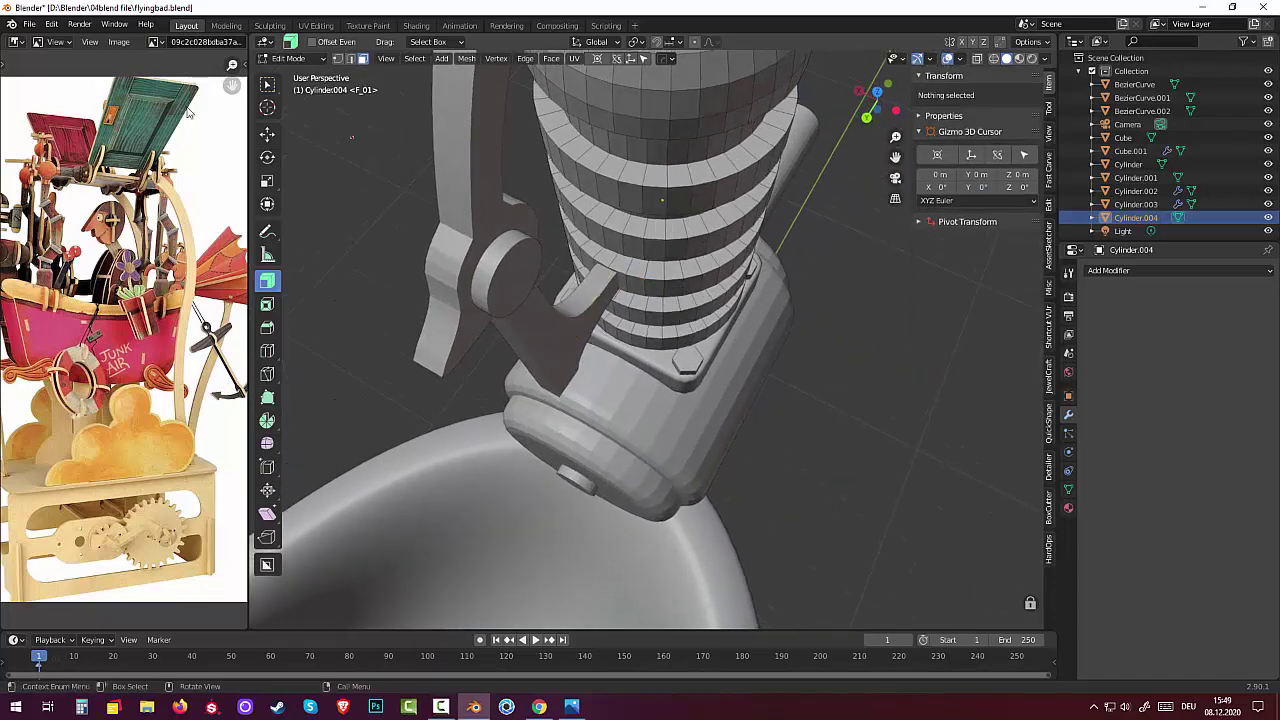
pyautogui.click(288, 58)
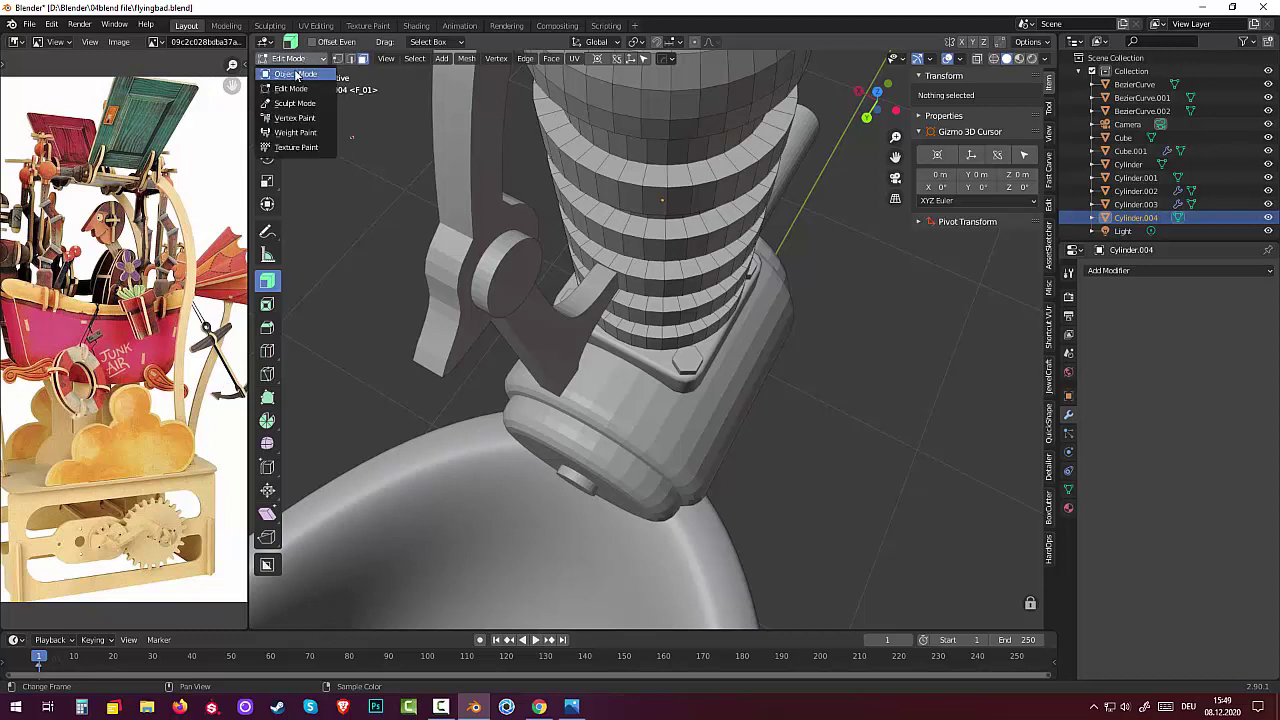
pyautogui.click(296, 74)
pyautogui.click(531, 331)
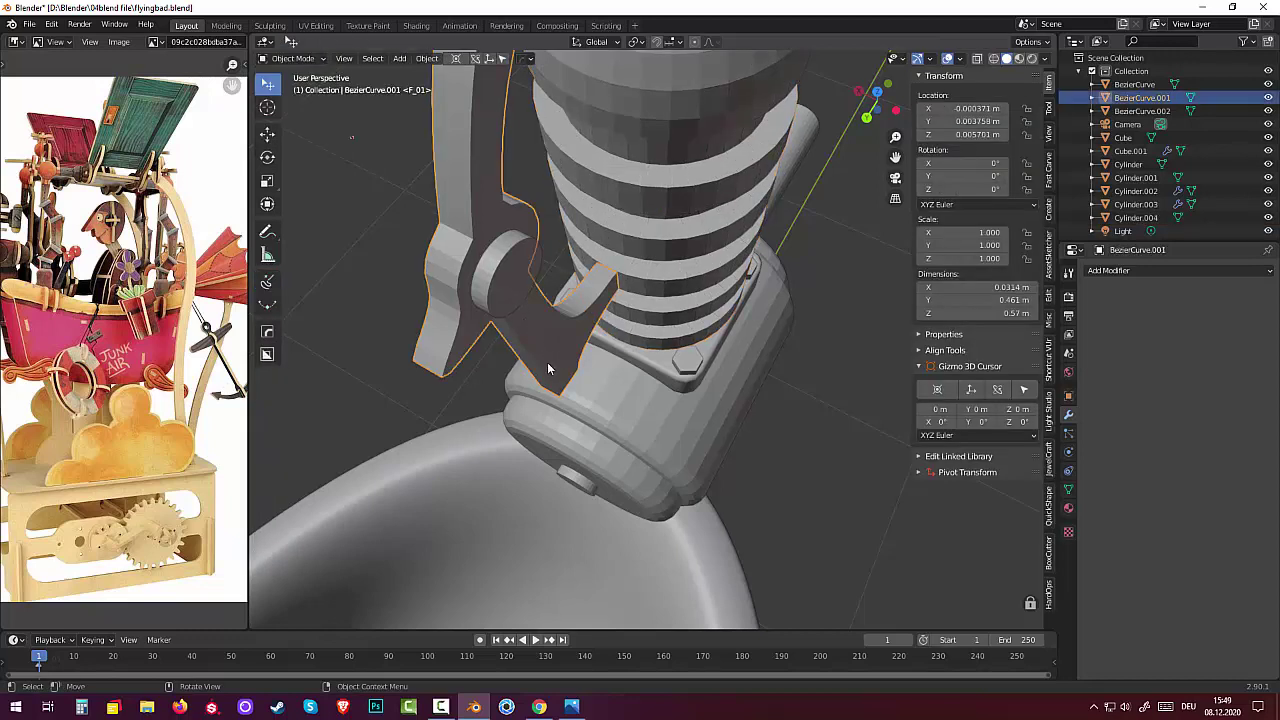
pyautogui.press('s')
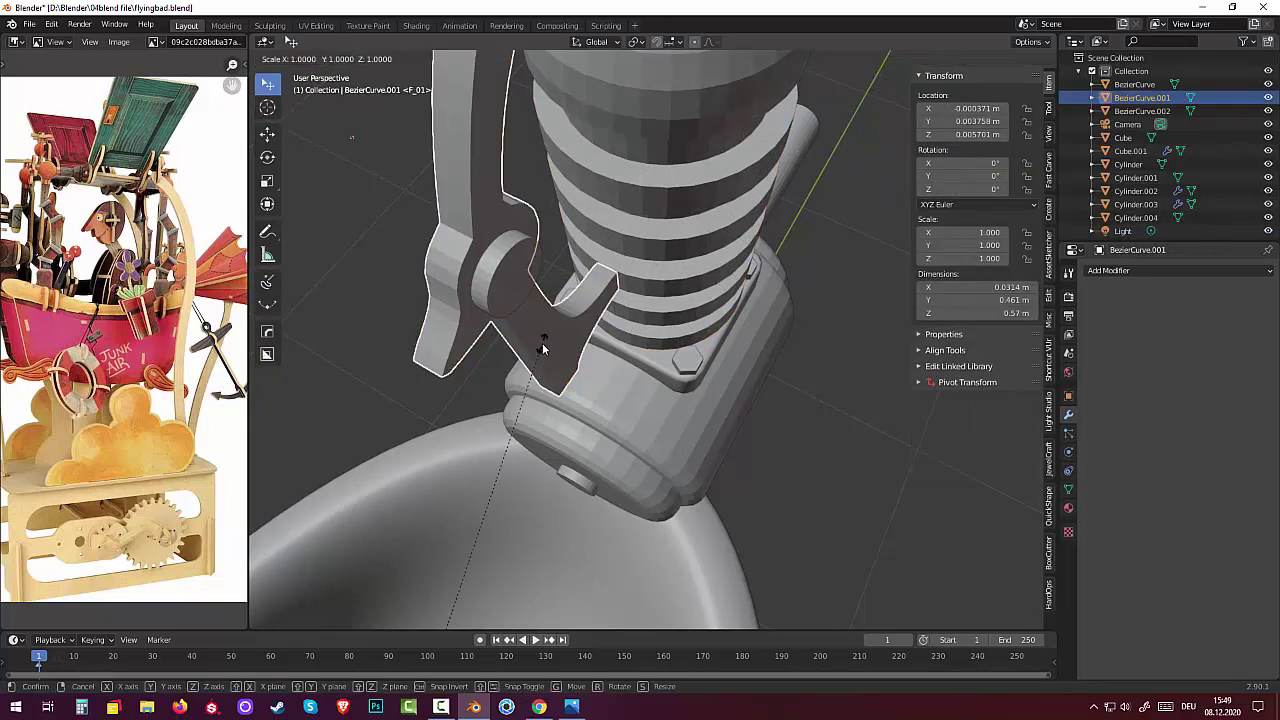
pyautogui.press('x')
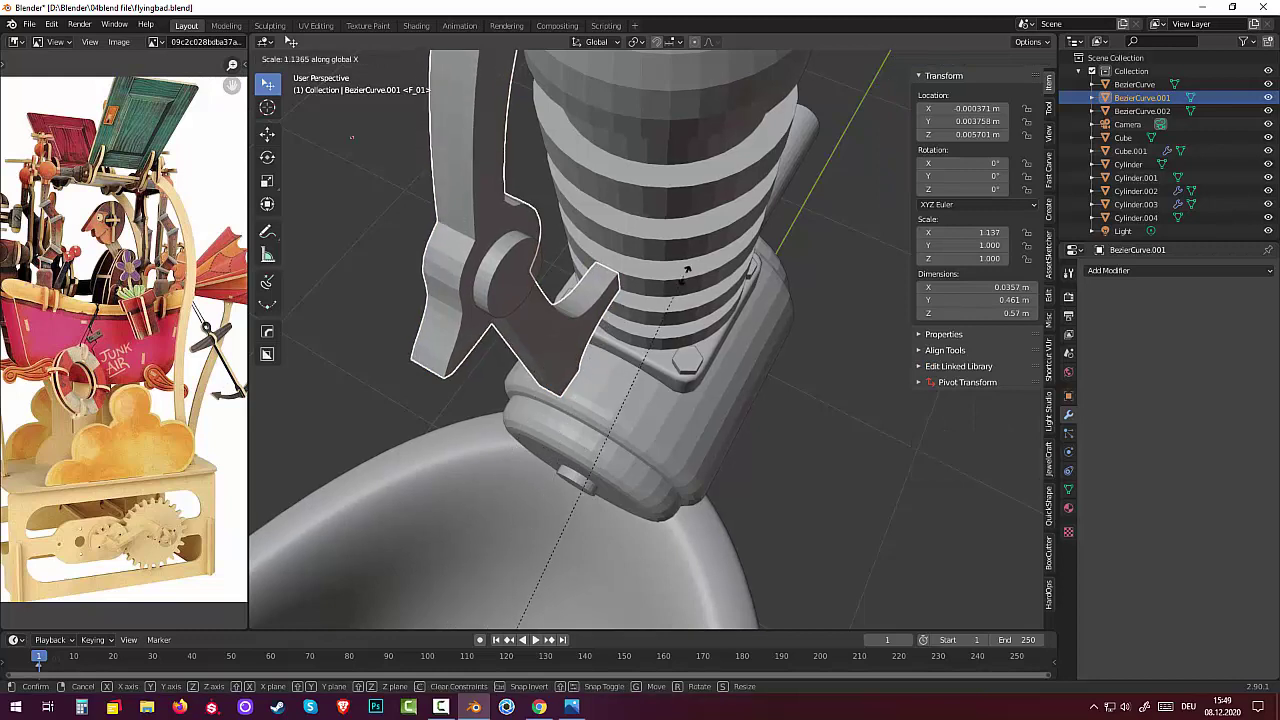
pyautogui.click(757, 117)
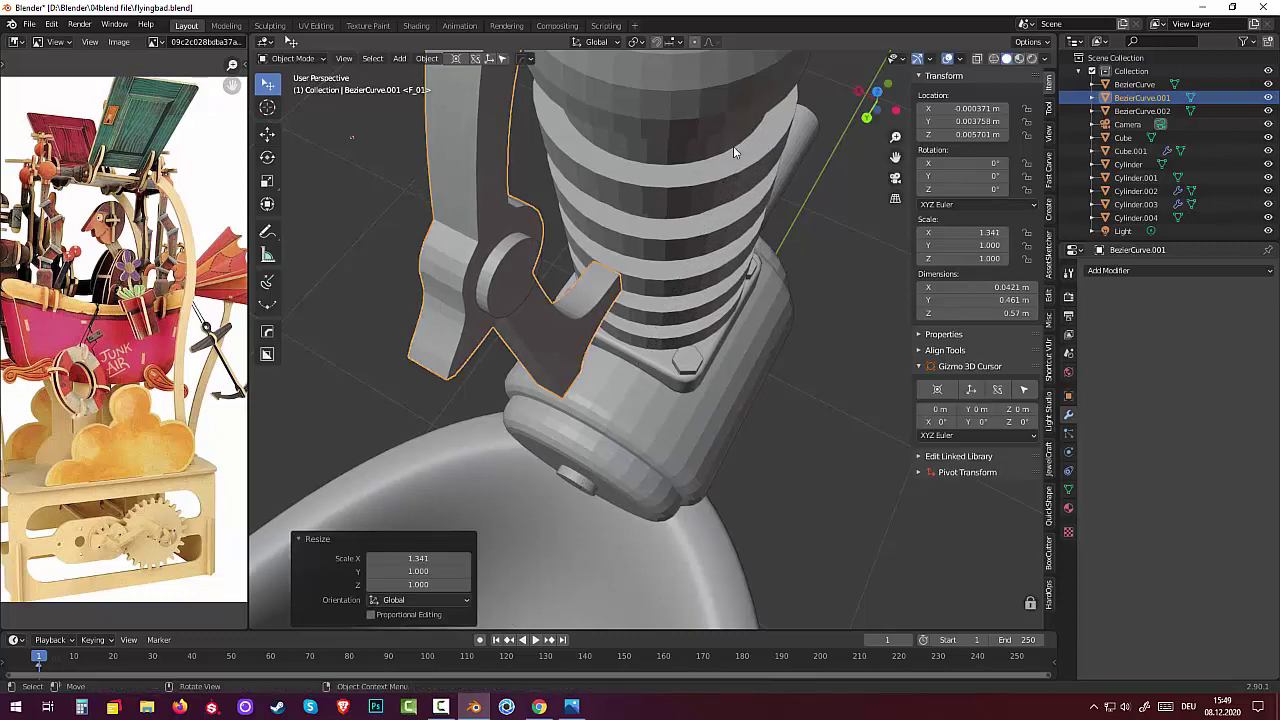
pyautogui.moveTo(733, 146)
pyautogui.mouseDown(button='middle')
pyautogui.moveTo(804, 227)
pyautogui.moveTo(829, 98)
pyautogui.moveTo(775, 103)
pyautogui.moveTo(740, 192)
pyautogui.moveTo(700, 205)
pyautogui.mouseUp(button='middle')
# Extrude a side face of Cylinder.004 by 0.07011 m into a short peg toward the yoke
pyautogui.click(633, 305)
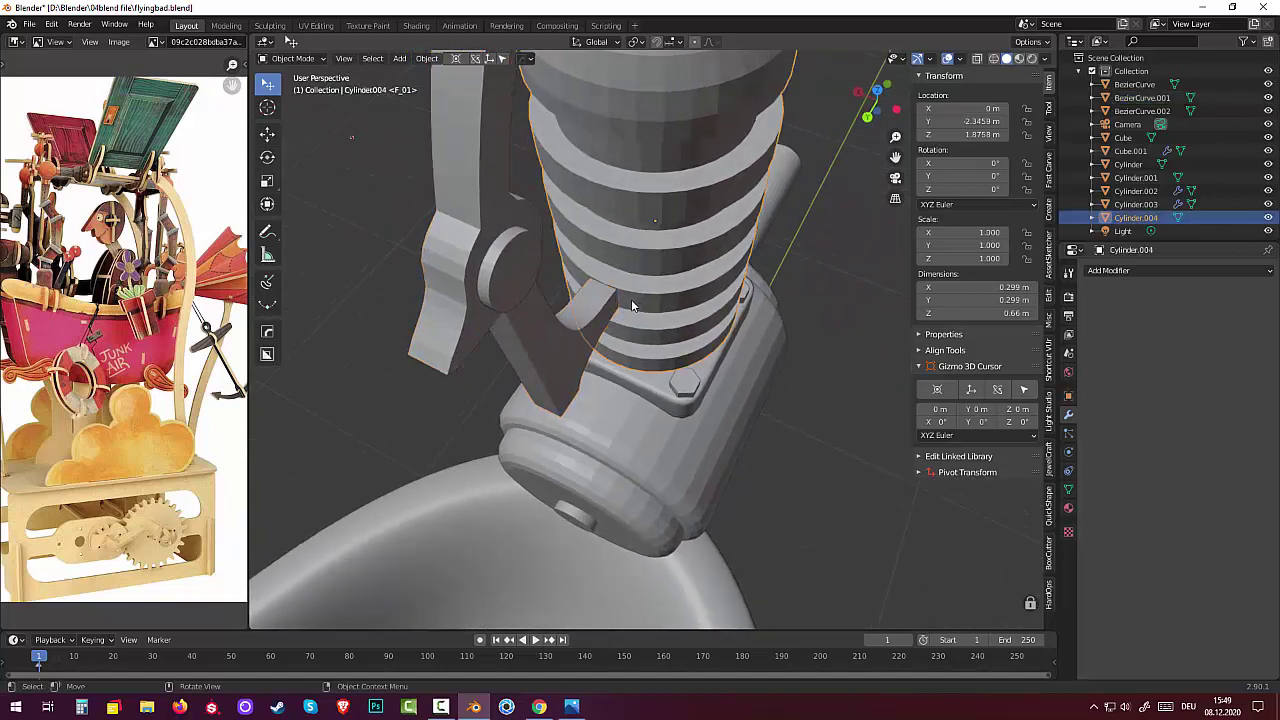
pyautogui.click(293, 58)
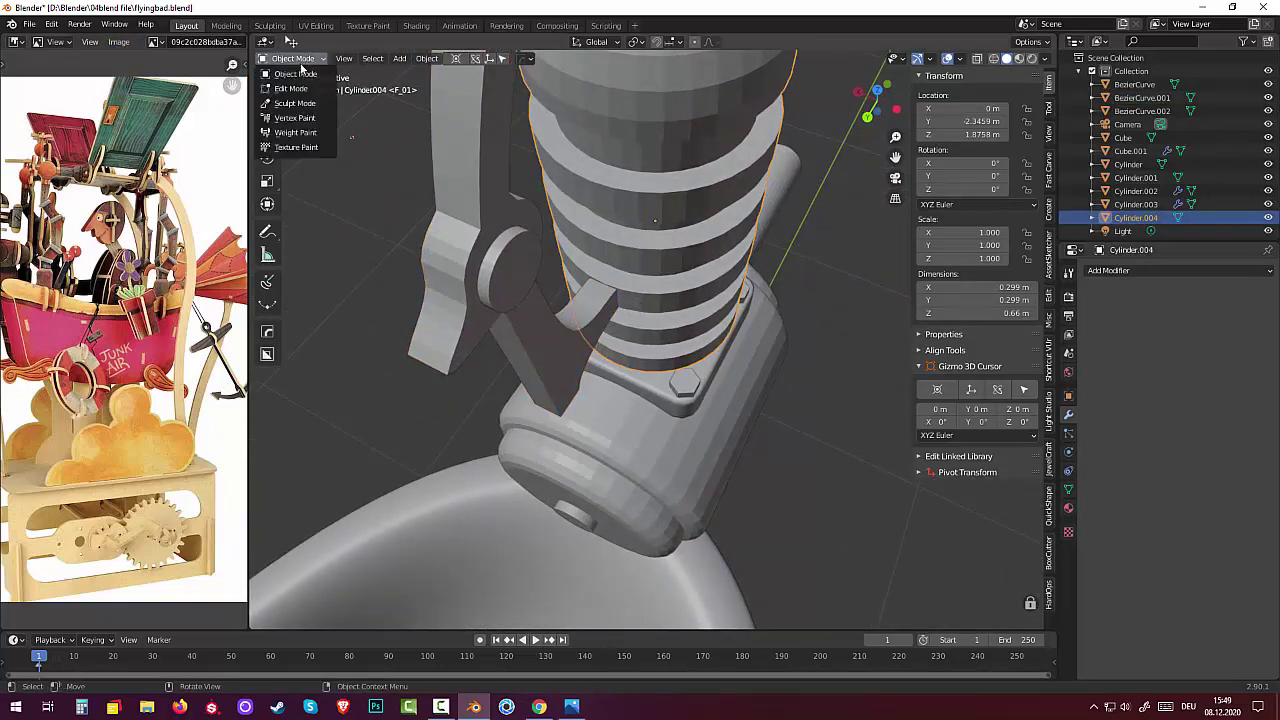
pyautogui.click(290, 88)
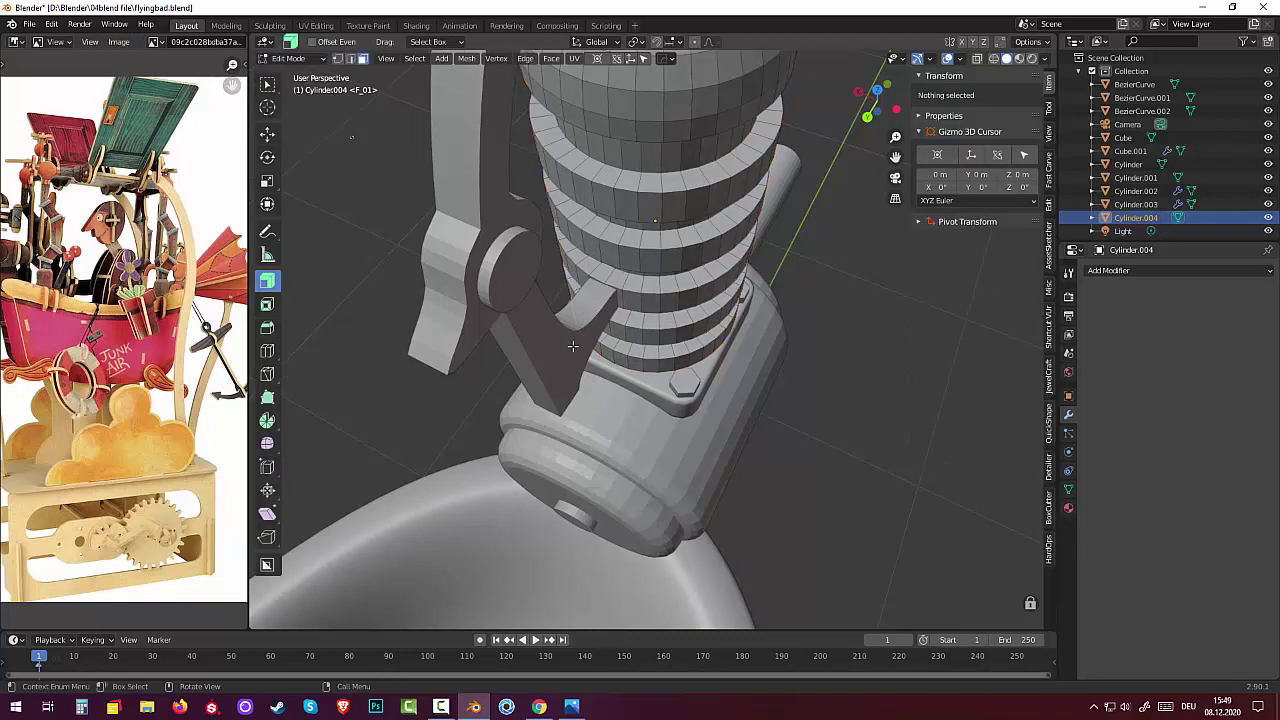
pyautogui.click(627, 300)
pyautogui.moveTo(627, 300)
pyautogui.mouseDown(button='middle')
pyautogui.moveTo(429, 476)
pyautogui.moveTo(496, 519)
pyautogui.mouseUp(button='middle')
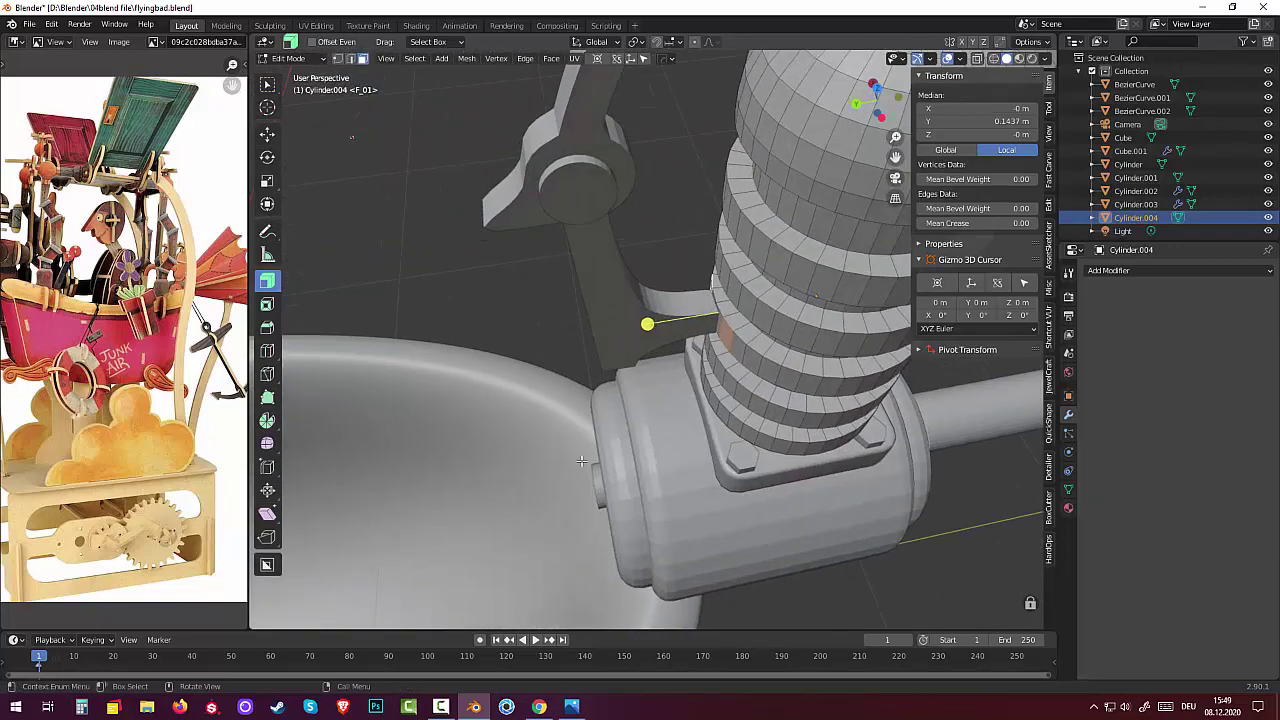
pyautogui.press('e')
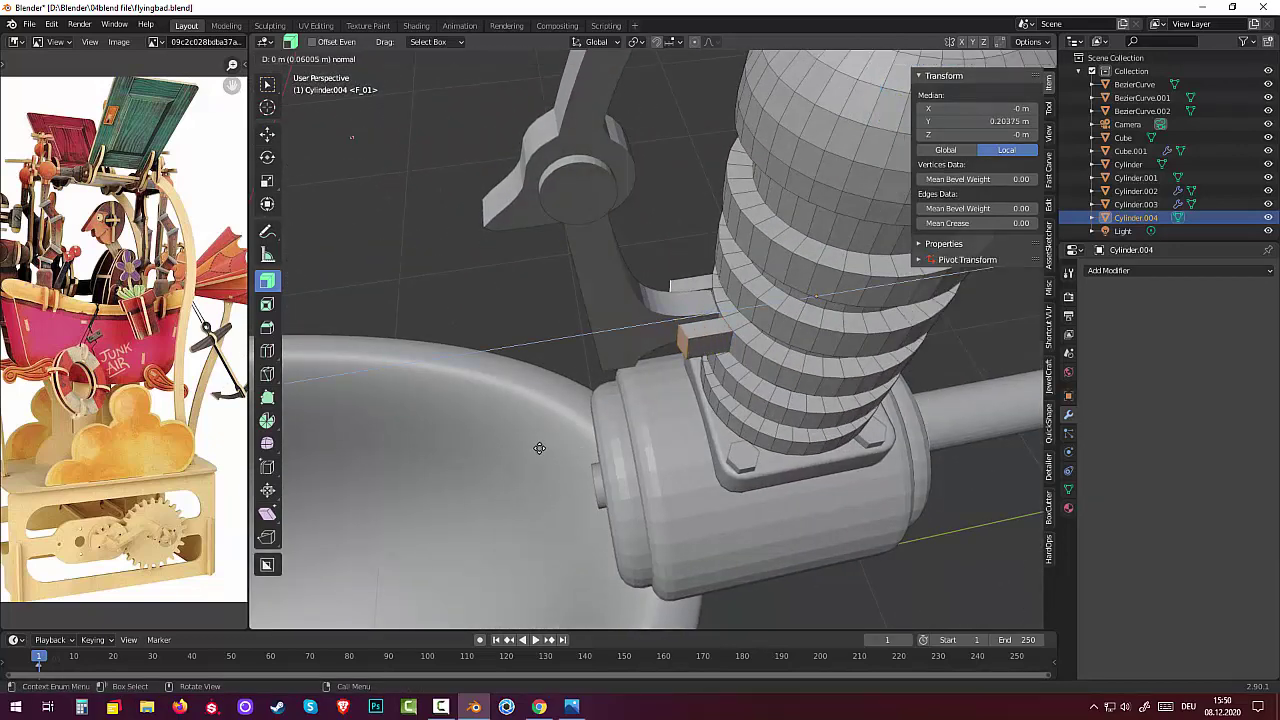
pyautogui.click(533, 444)
pyautogui.moveTo(533, 444)
pyautogui.mouseDown(button='middle')
pyautogui.moveTo(762, 497)
pyautogui.moveTo(559, 389)
pyautogui.moveTo(705, 469)
pyautogui.moveTo(558, 389)
pyautogui.moveTo(533, 492)
pyautogui.moveTo(736, 514)
pyautogui.moveTo(740, 500)
pyautogui.mouseUp(button='middle')
pyautogui.click(578, 392)
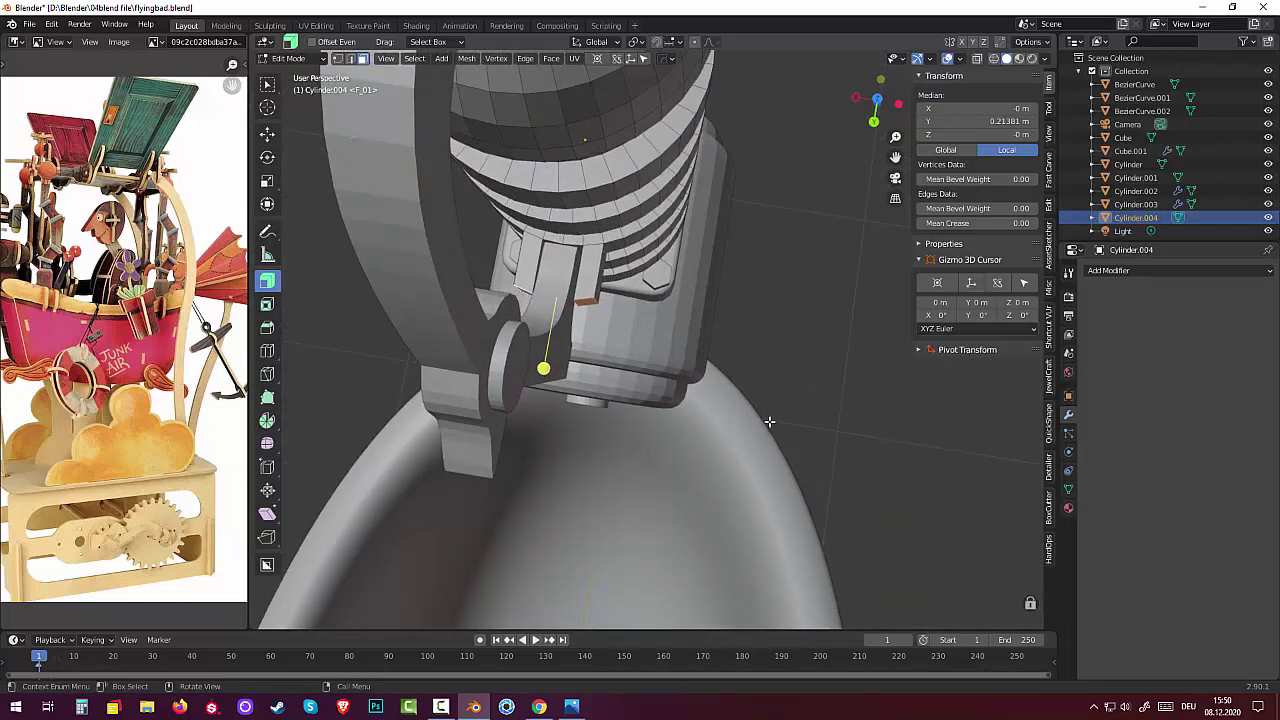
# Rotate the selected stub part slightly about the Z axis
pyautogui.press('r')
pyautogui.press('z')
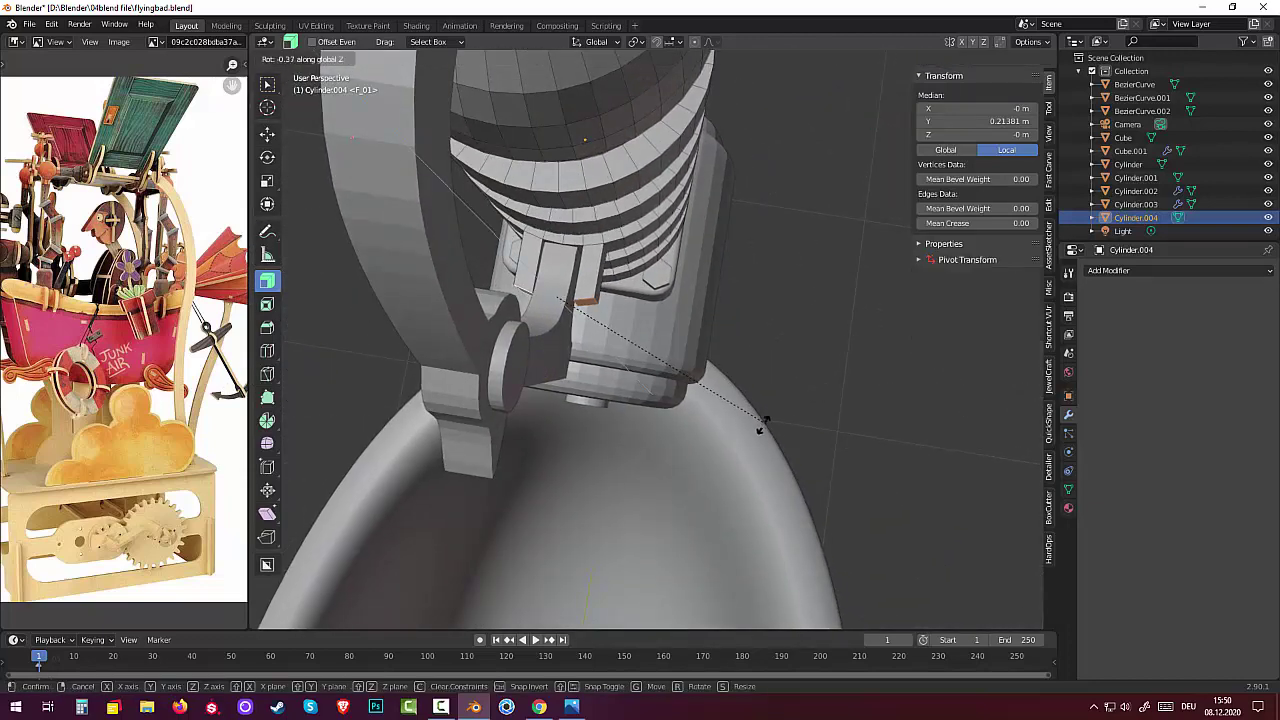
pyautogui.click(760, 408)
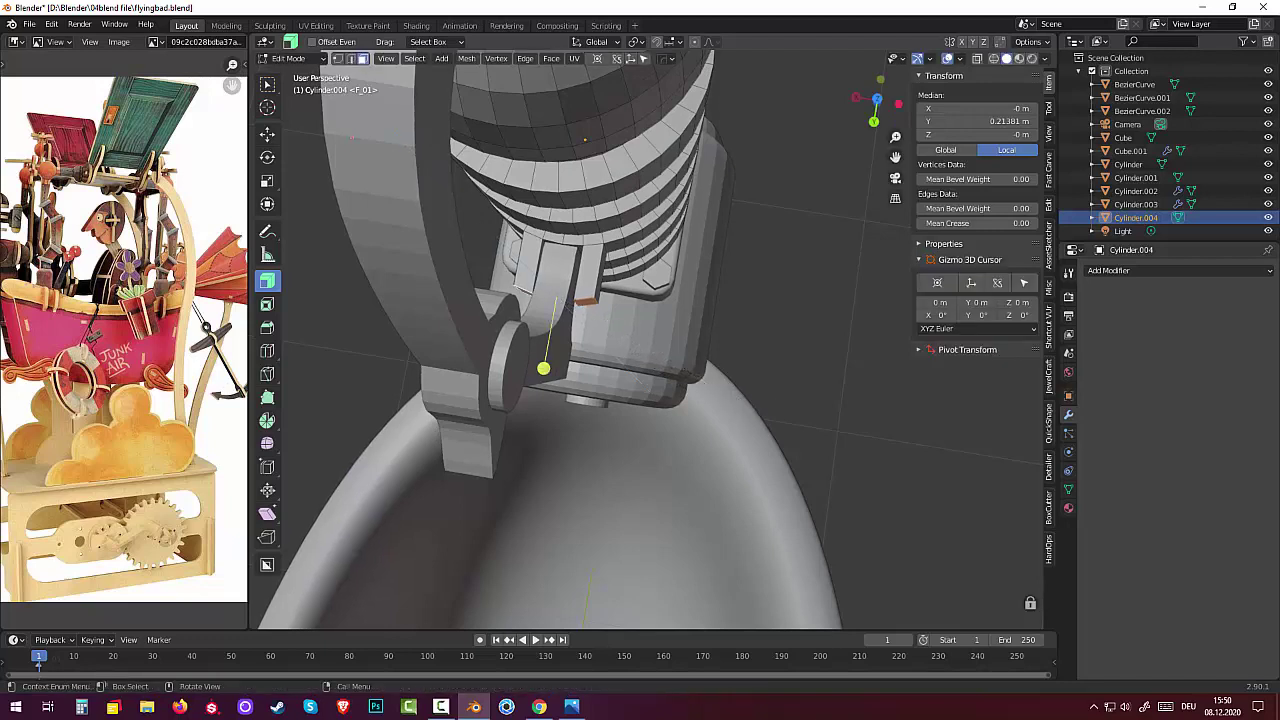
# Select the stub's edges and move them -0.006674 m along Y
pyautogui.hotkey('alt', 'a')
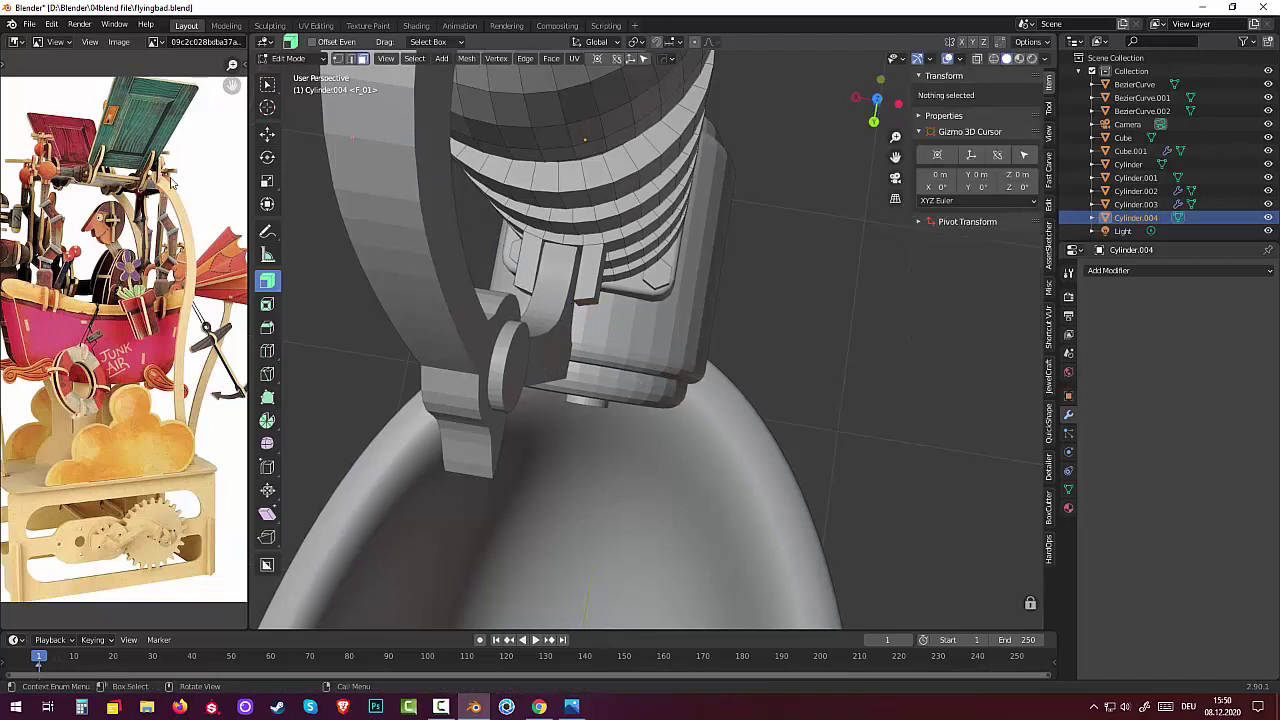
pyautogui.click(351, 59)
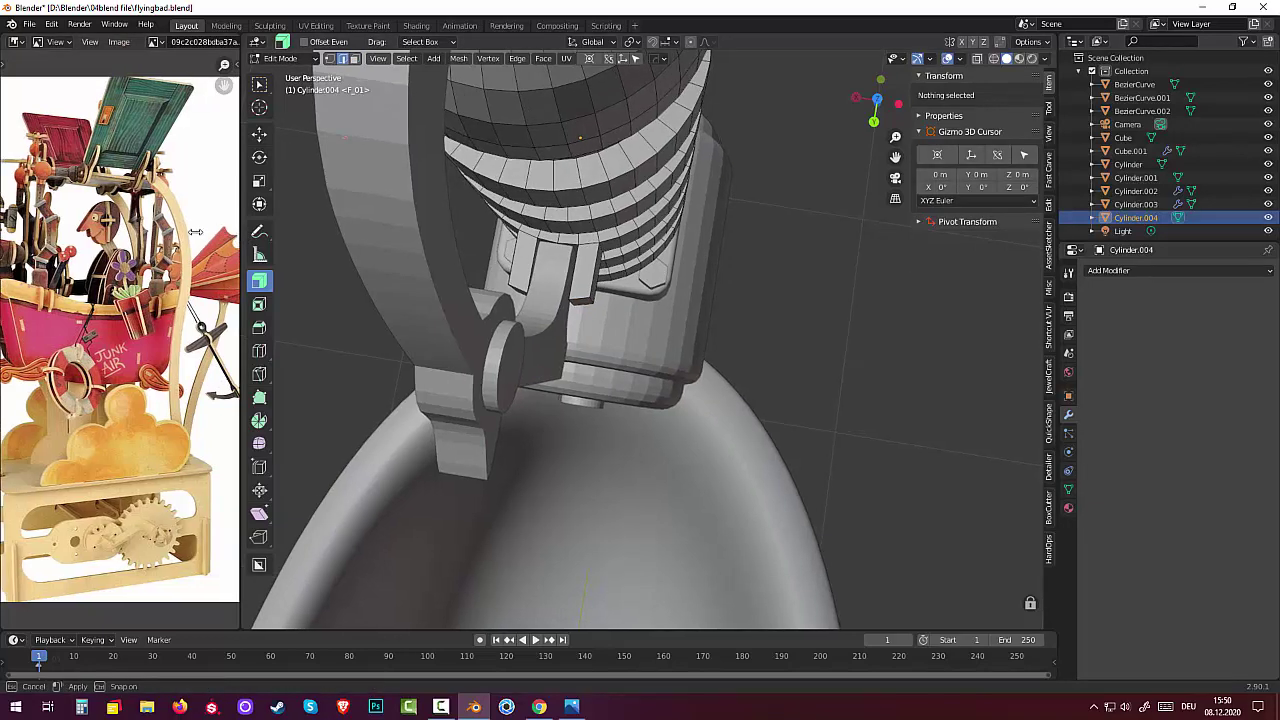
pyautogui.moveTo(243, 233); pyautogui.dragTo(22, 233)
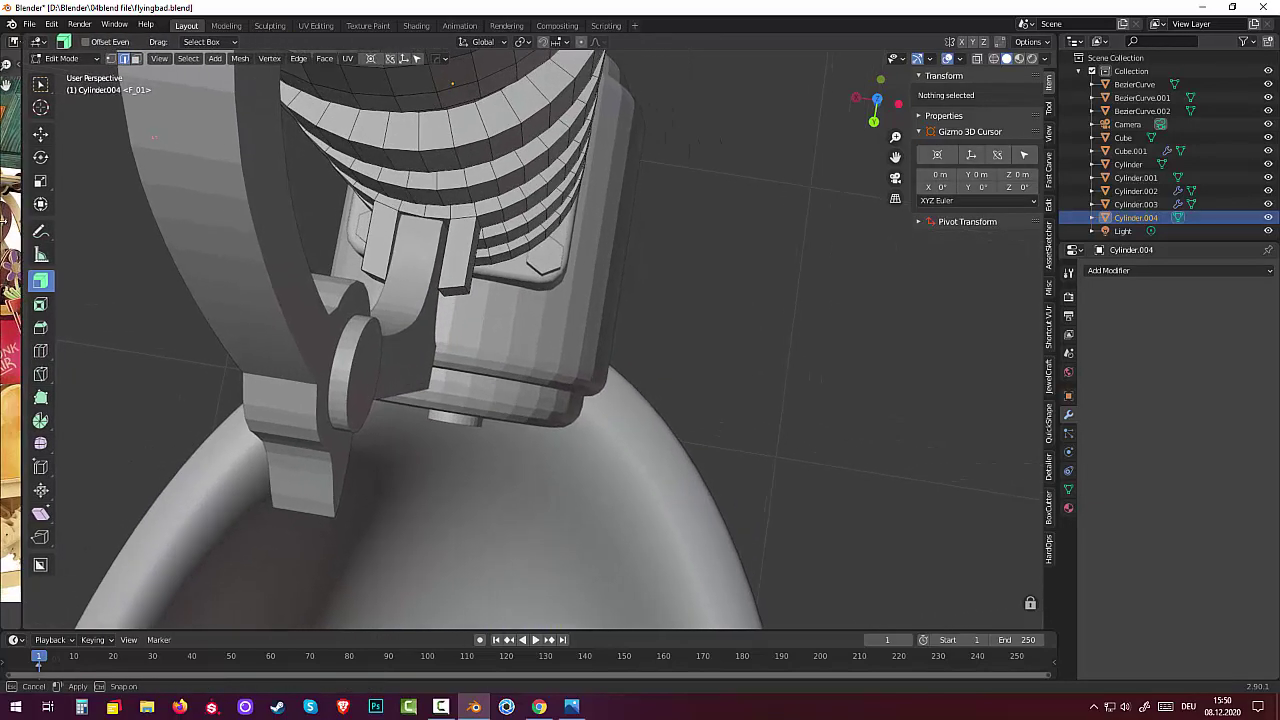
pyautogui.click(440, 295)
pyautogui.moveTo(400, 271); pyautogui.dragTo(446, 259, button='middle')
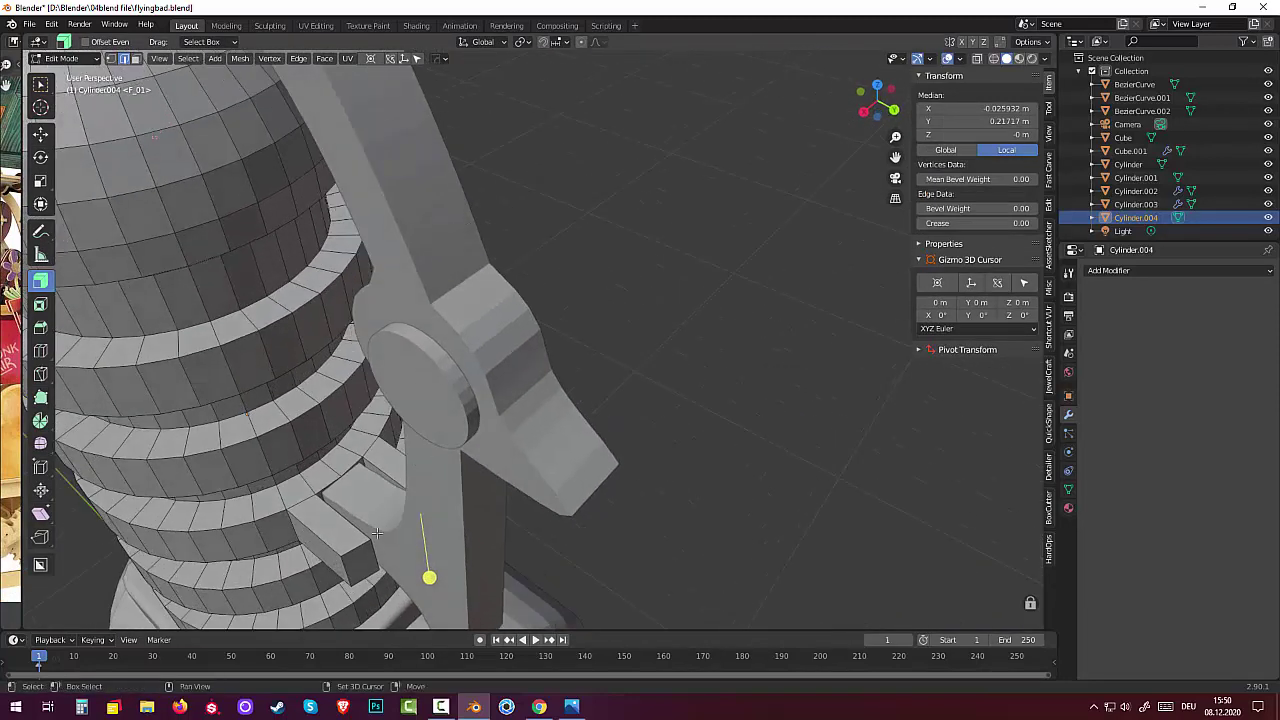
pyautogui.keyDown('alt'); pyautogui.click(374, 549); pyautogui.keyUp('alt')
pyautogui.moveTo(480, 586); pyautogui.dragTo(783, 593, button='middle')
pyautogui.scroll(3, 783, 593)
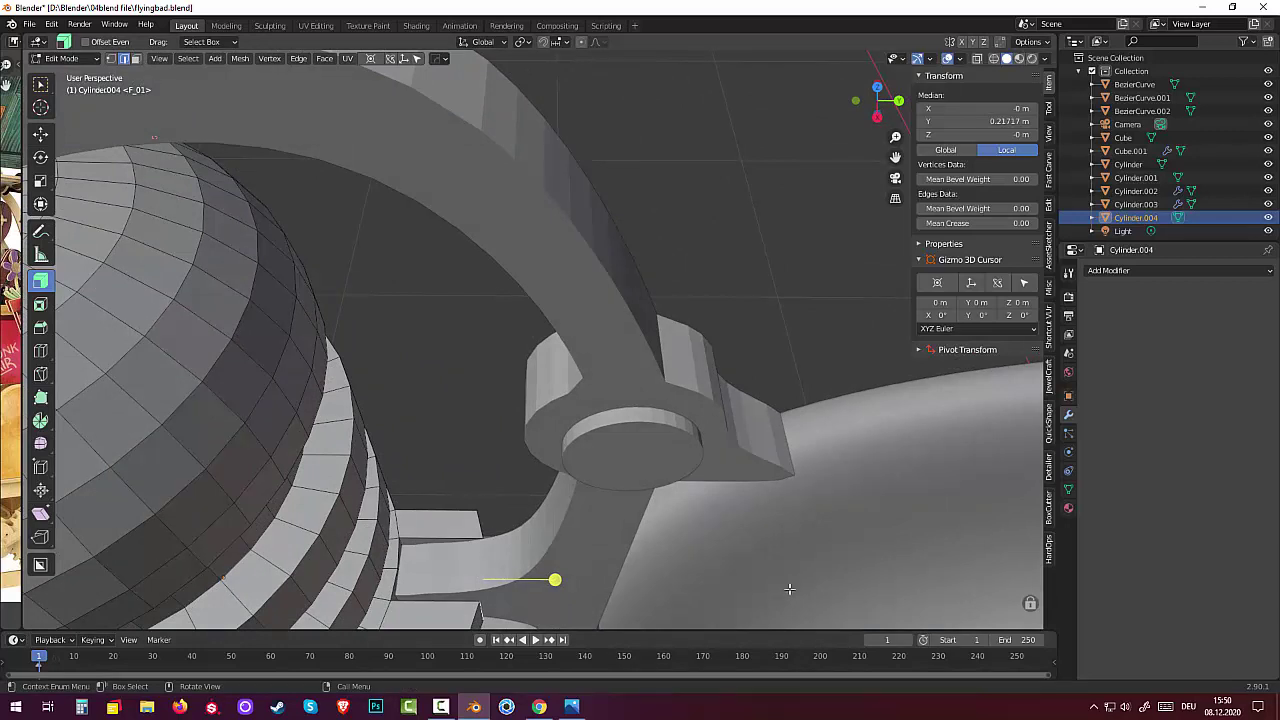
pyautogui.press('g')
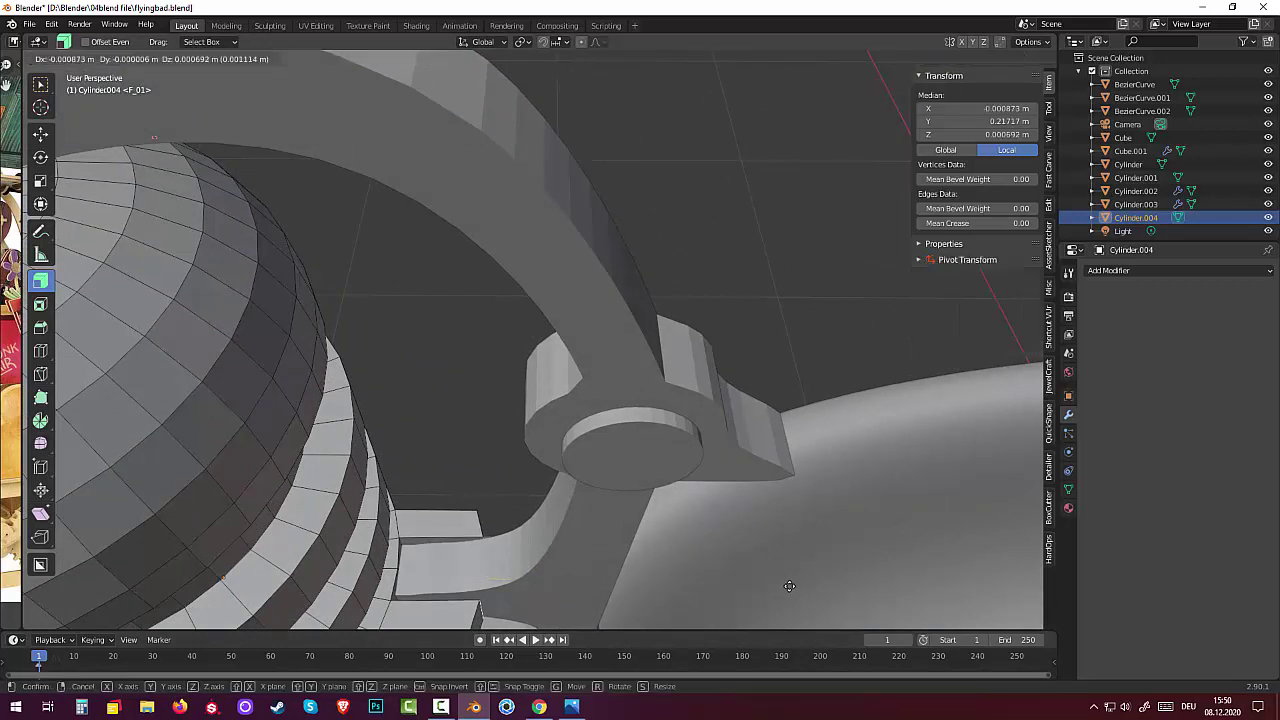
pyautogui.press('y')
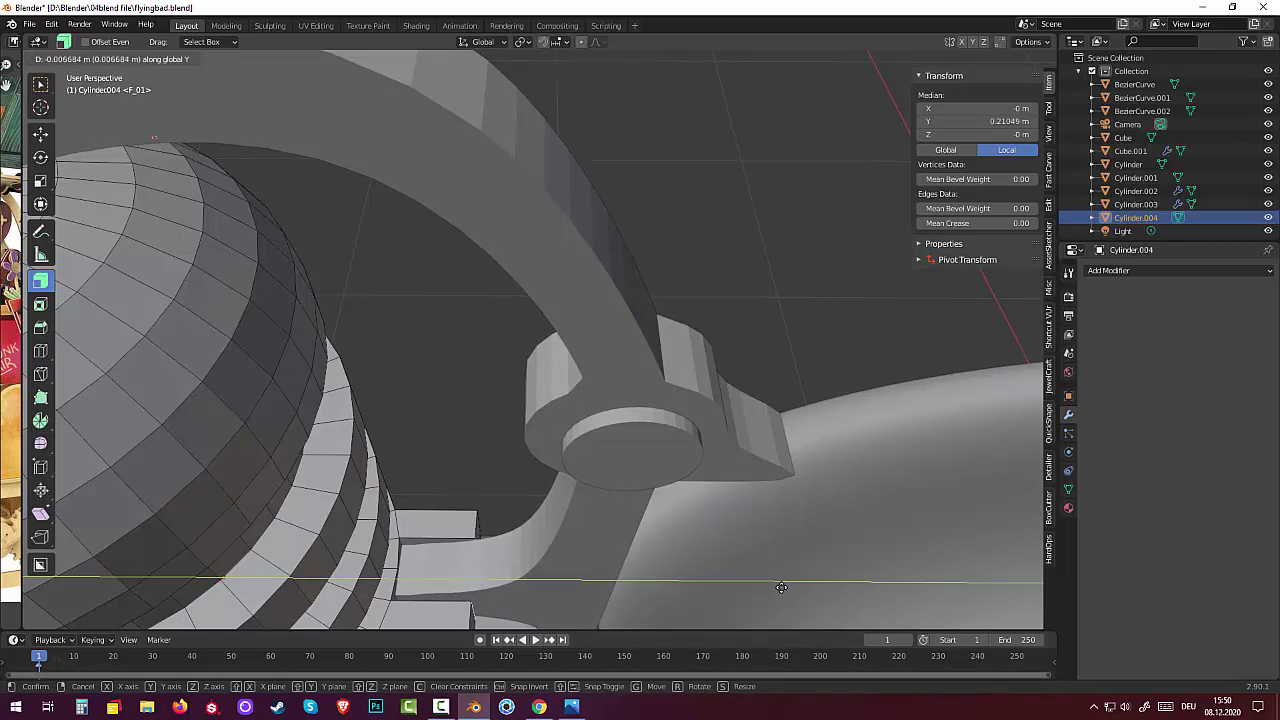
pyautogui.click(781, 586)
pyautogui.moveTo(779, 499); pyautogui.dragTo(525, 457, button='middle')
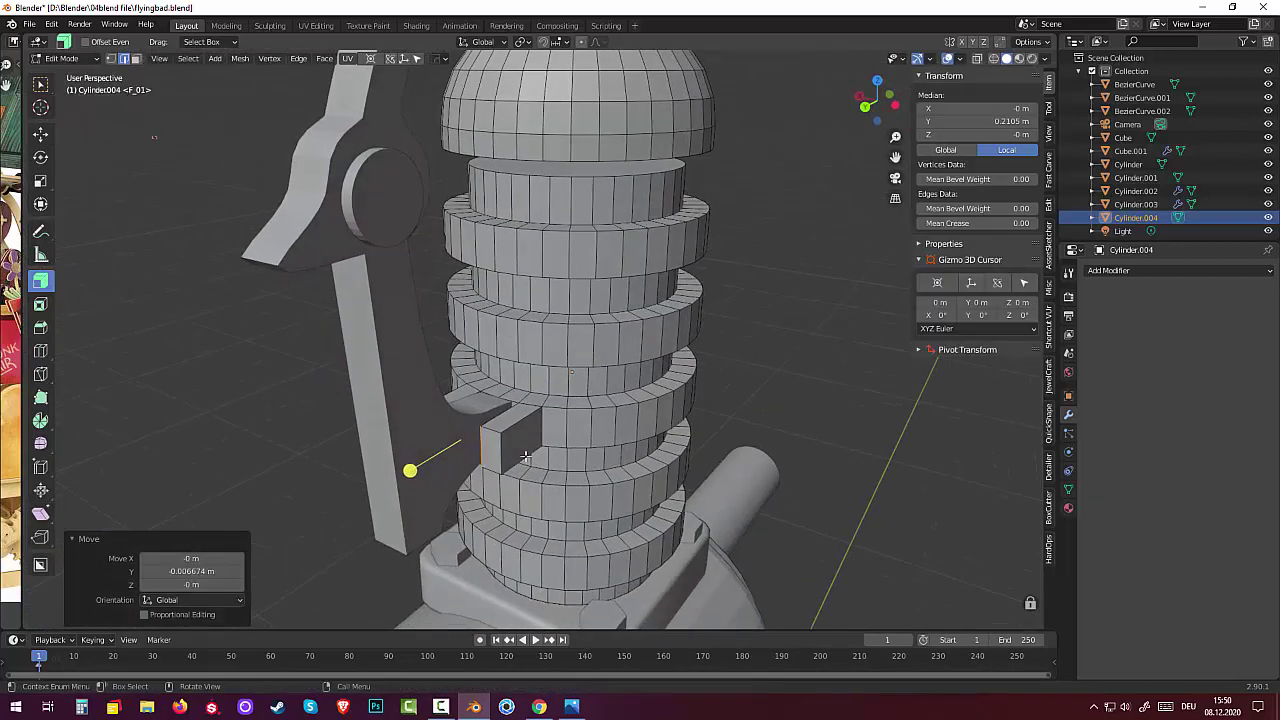
# Bevel the stub's outer end edges about 0.012 m wide with 6 segments
pyautogui.click(491, 430)
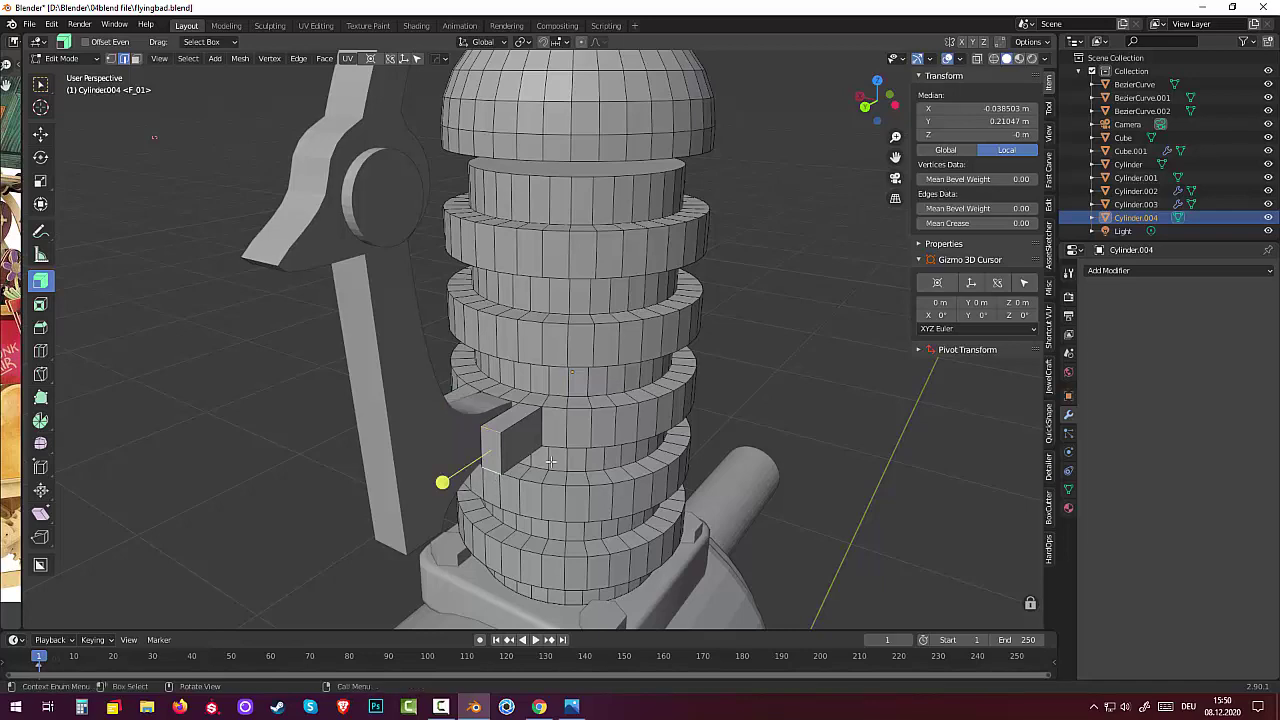
pyautogui.moveTo(495, 474)
pyautogui.mouseDown(button='middle')
pyautogui.moveTo(685, 428)
pyautogui.moveTo(318, 609)
pyautogui.mouseUp(button='middle')
pyautogui.click(318, 609)
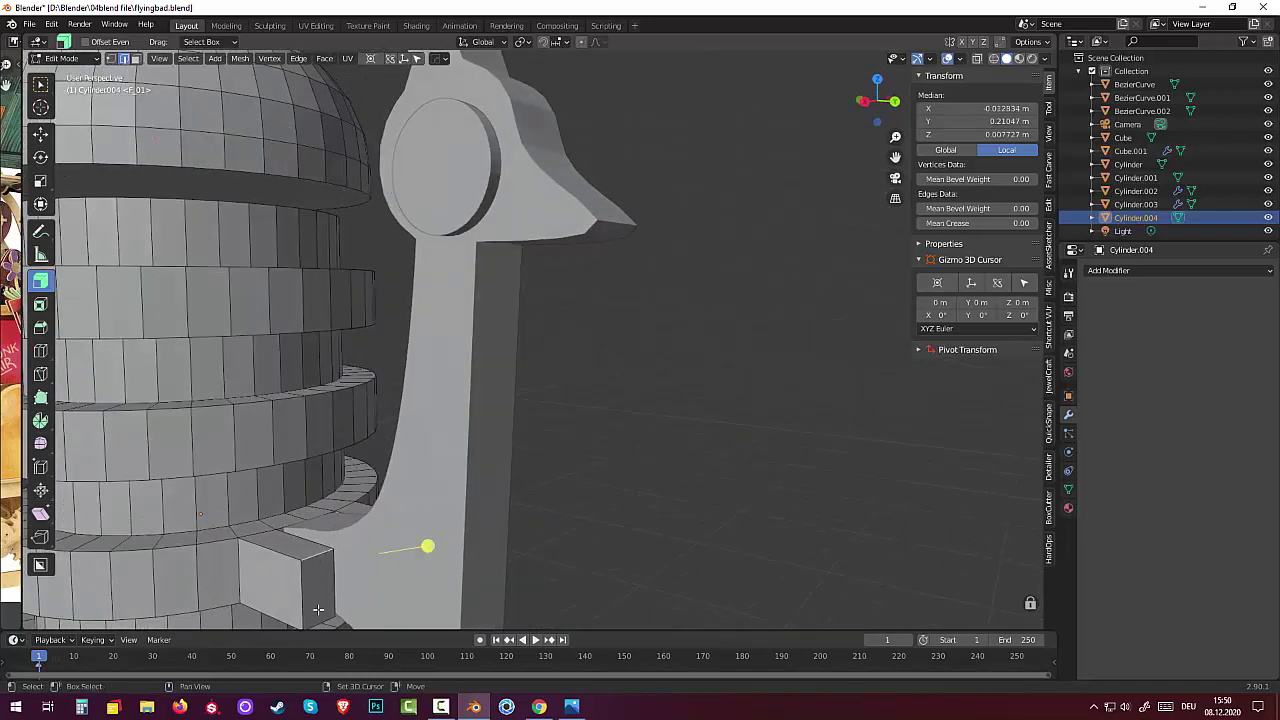
pyautogui.moveTo(584, 565); pyautogui.dragTo(613, 546, button='middle')
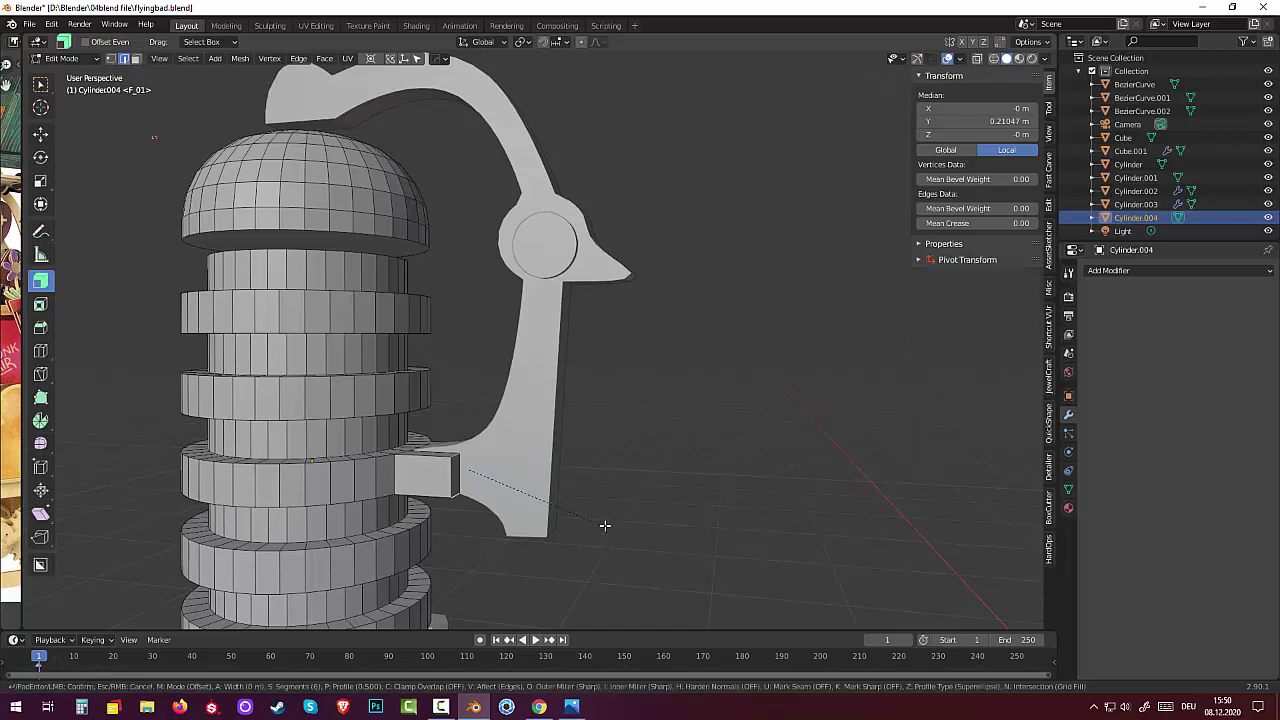
pyautogui.hotkey('ctrl', 'b')
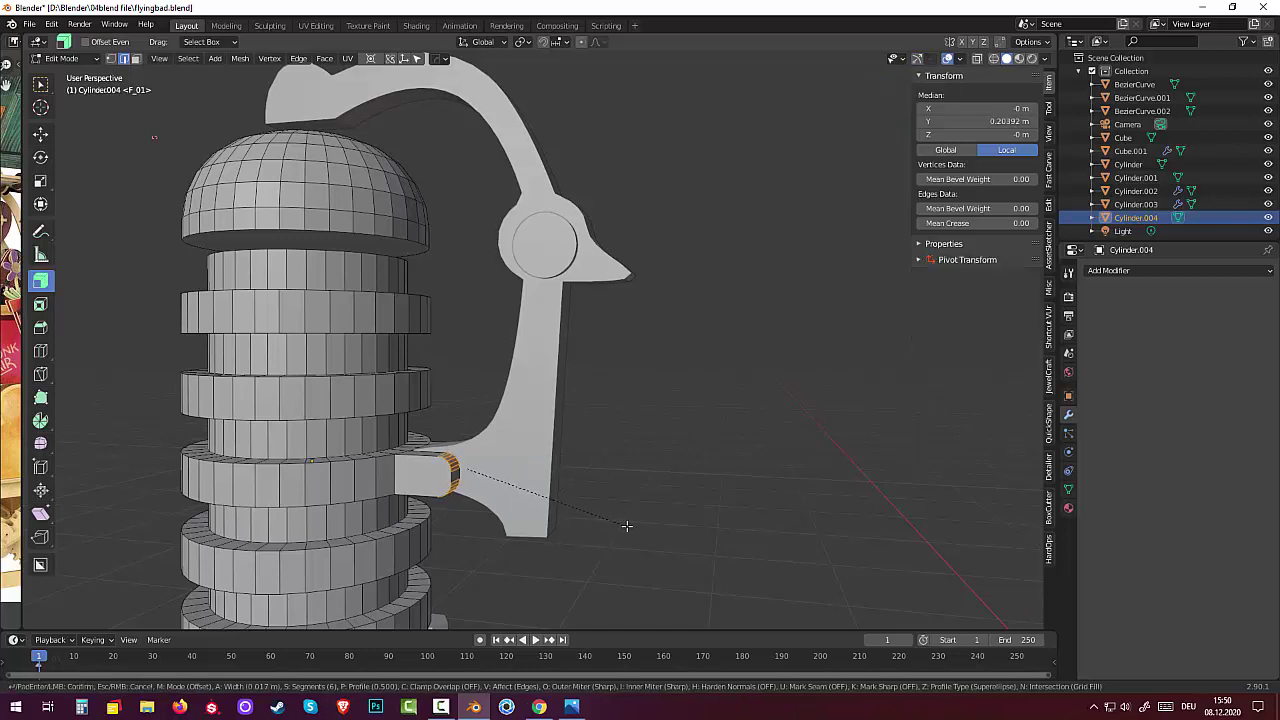
pyautogui.click(626, 525)
pyautogui.click(596, 557)
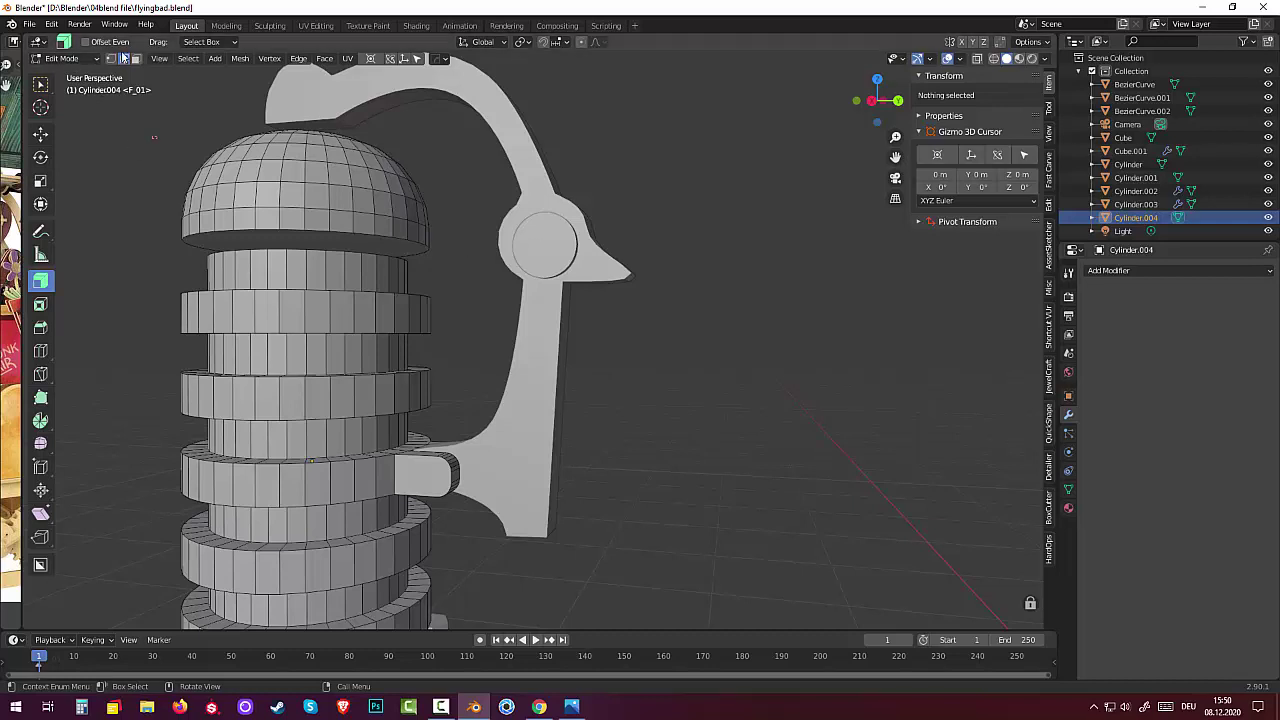
pyautogui.click(133, 60)
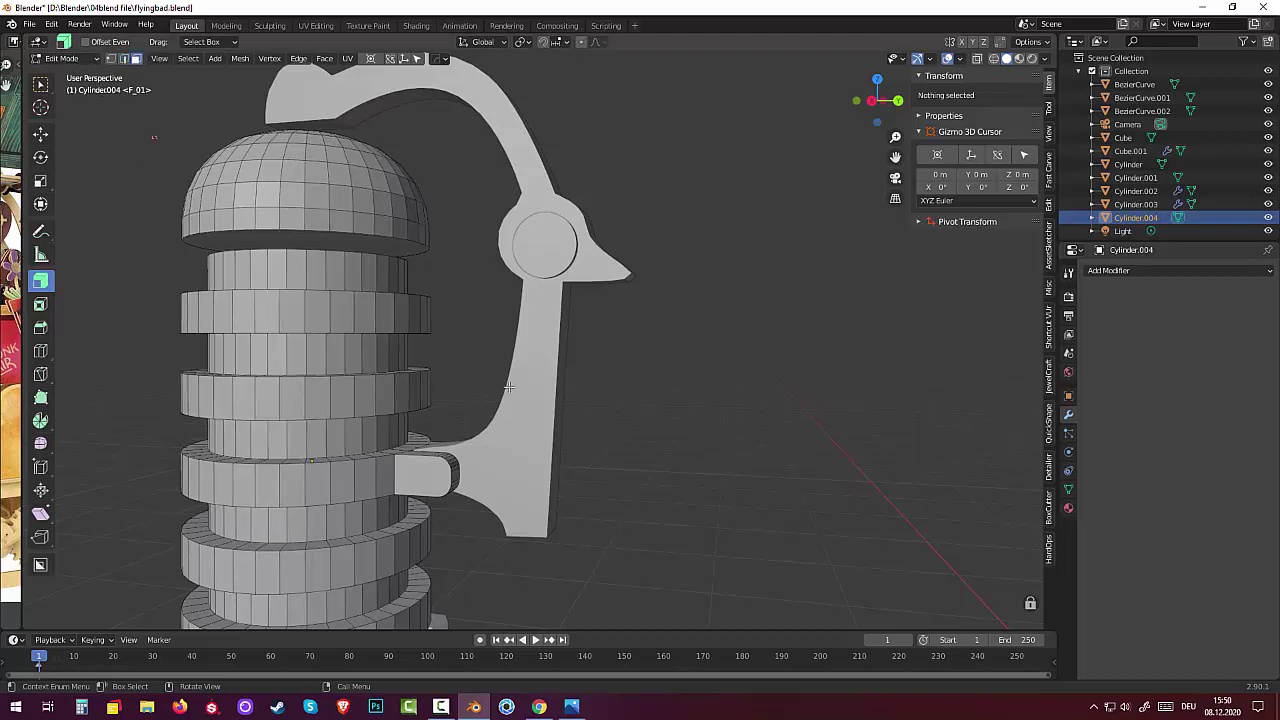
pyautogui.click(61, 58)
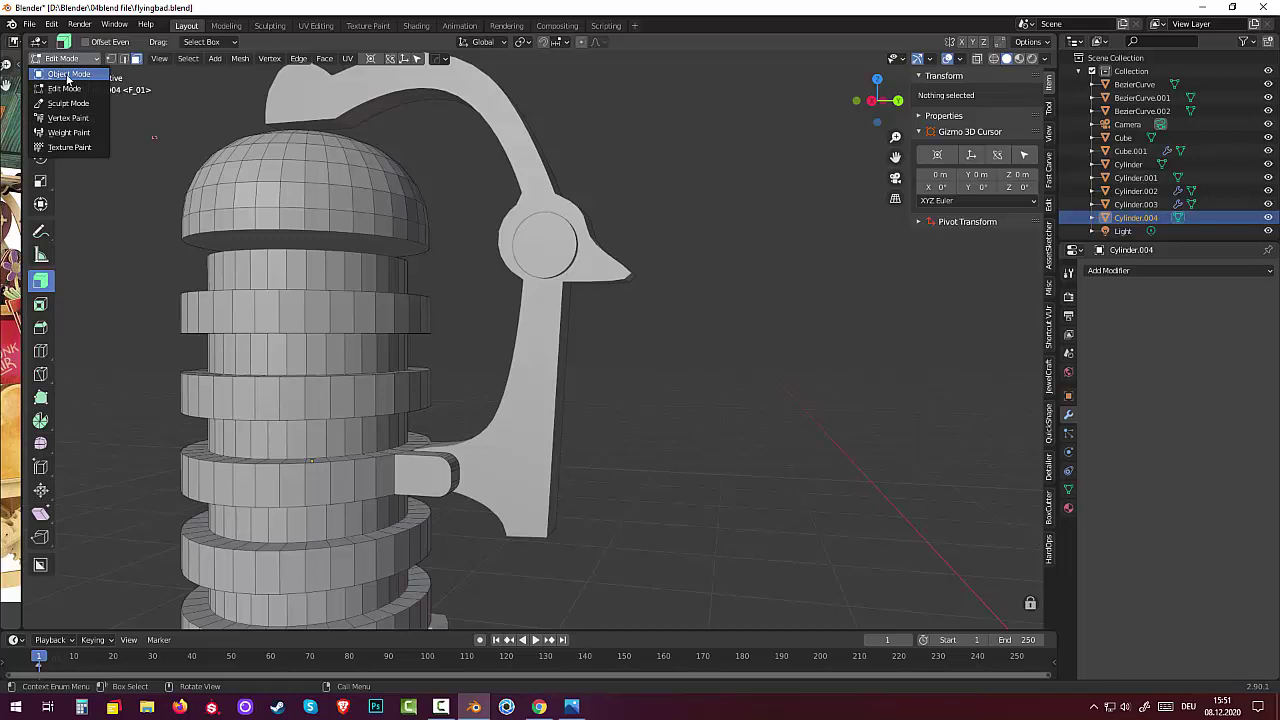
# In Object Mode and side view, move the bracket arm BezierCurve.001 into line with the stub
pyautogui.click(68, 76)
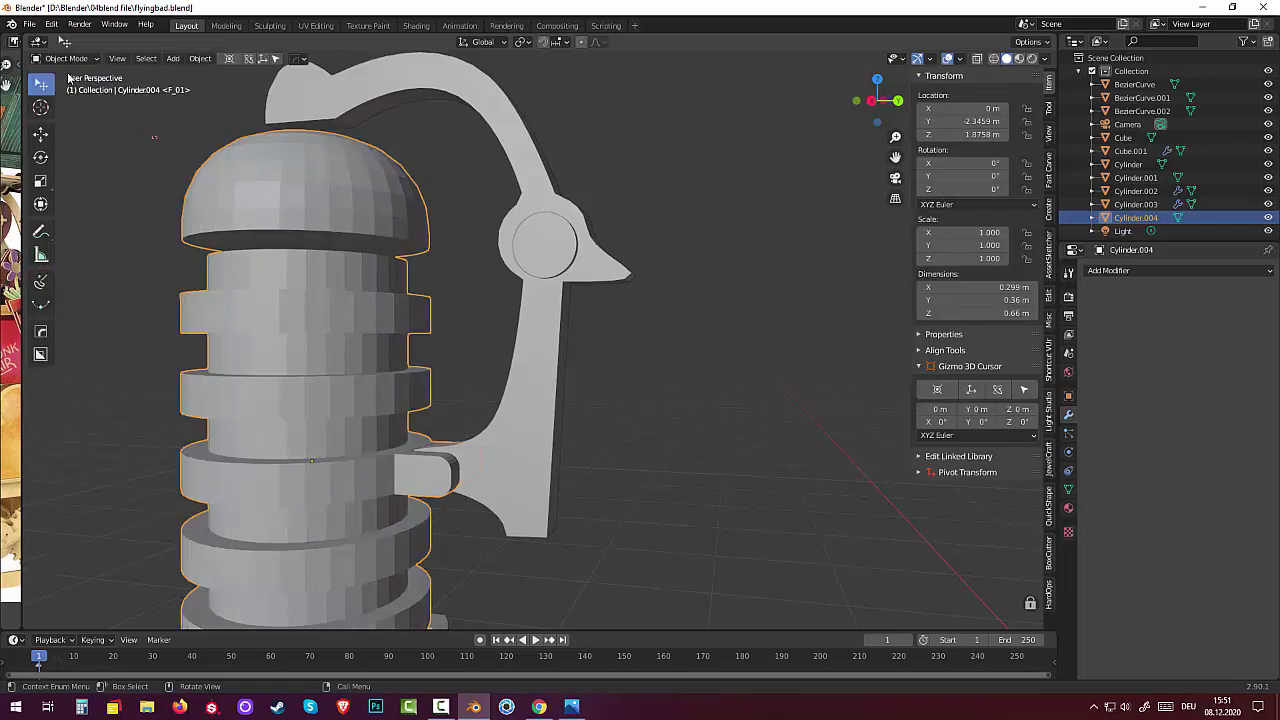
pyautogui.click(533, 405)
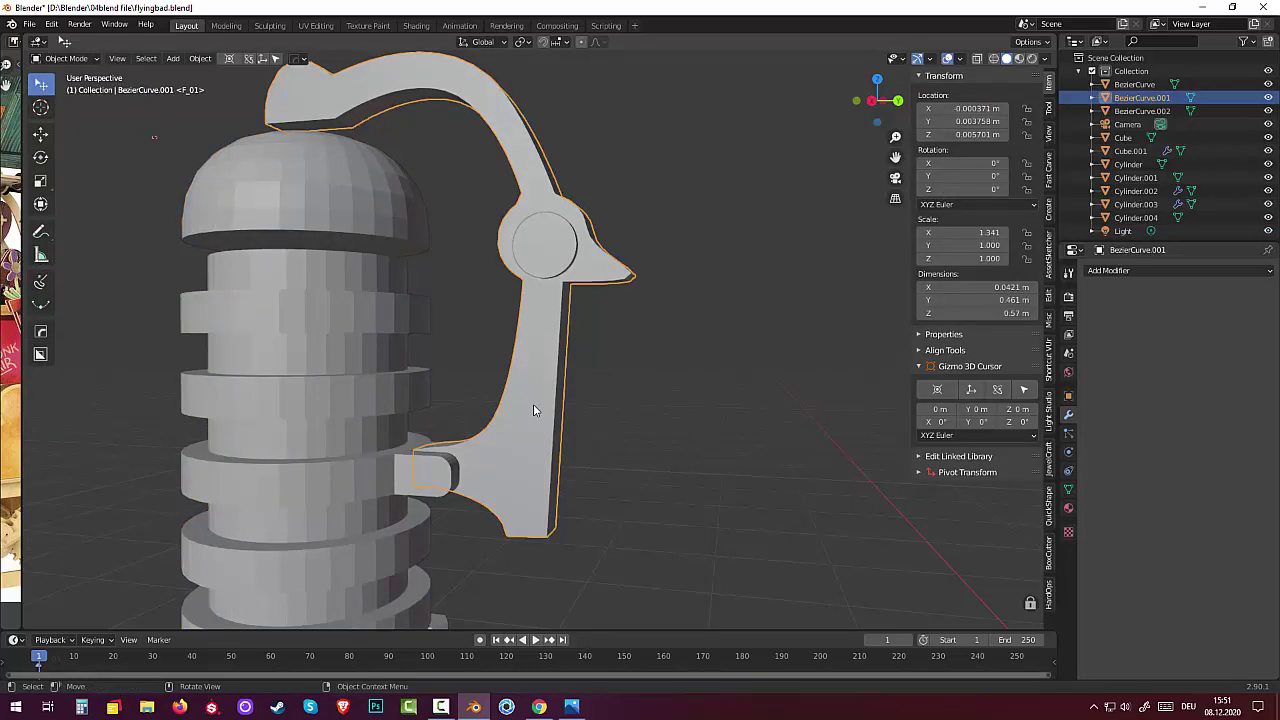
pyautogui.press('KP_3')
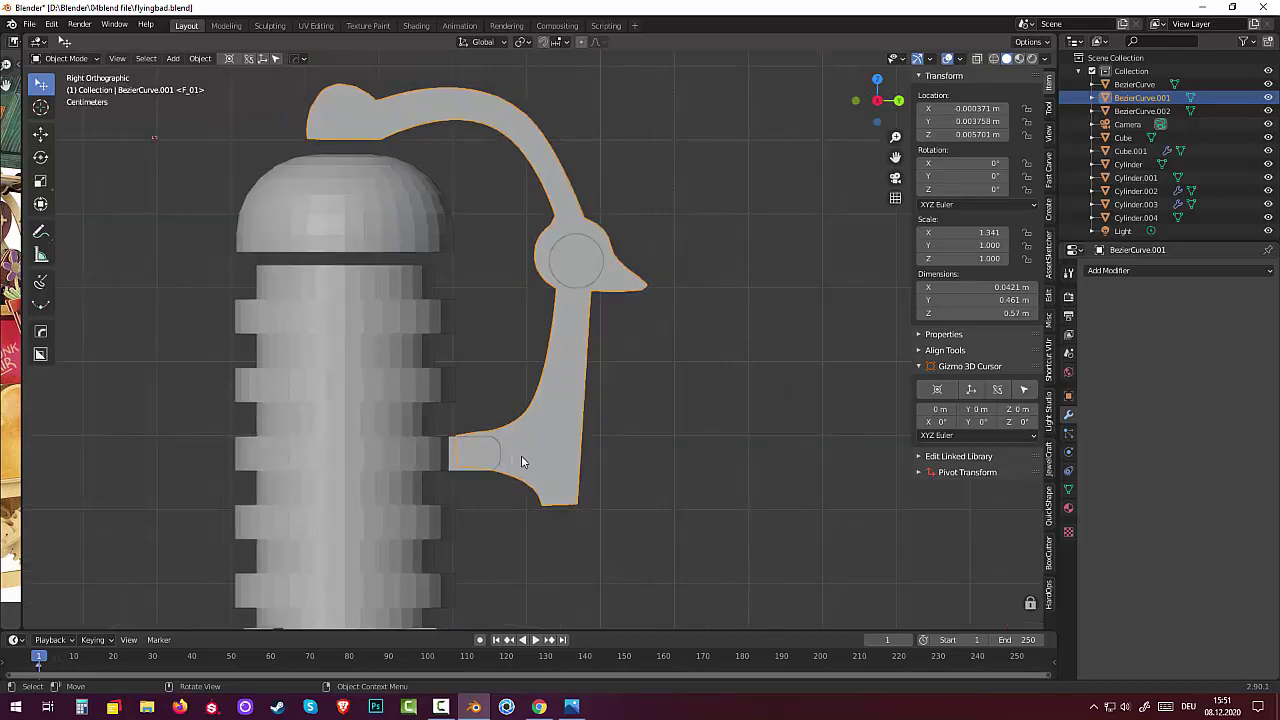
pyautogui.press('g')
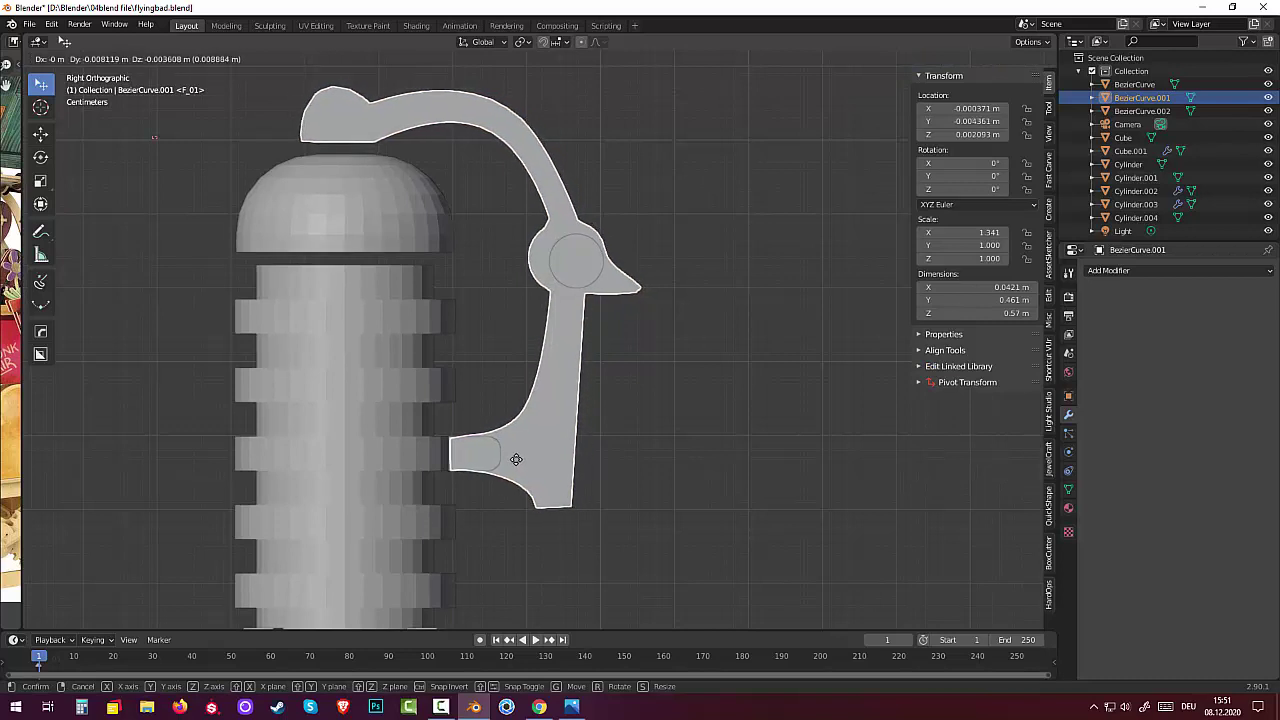
pyautogui.click(516, 459)
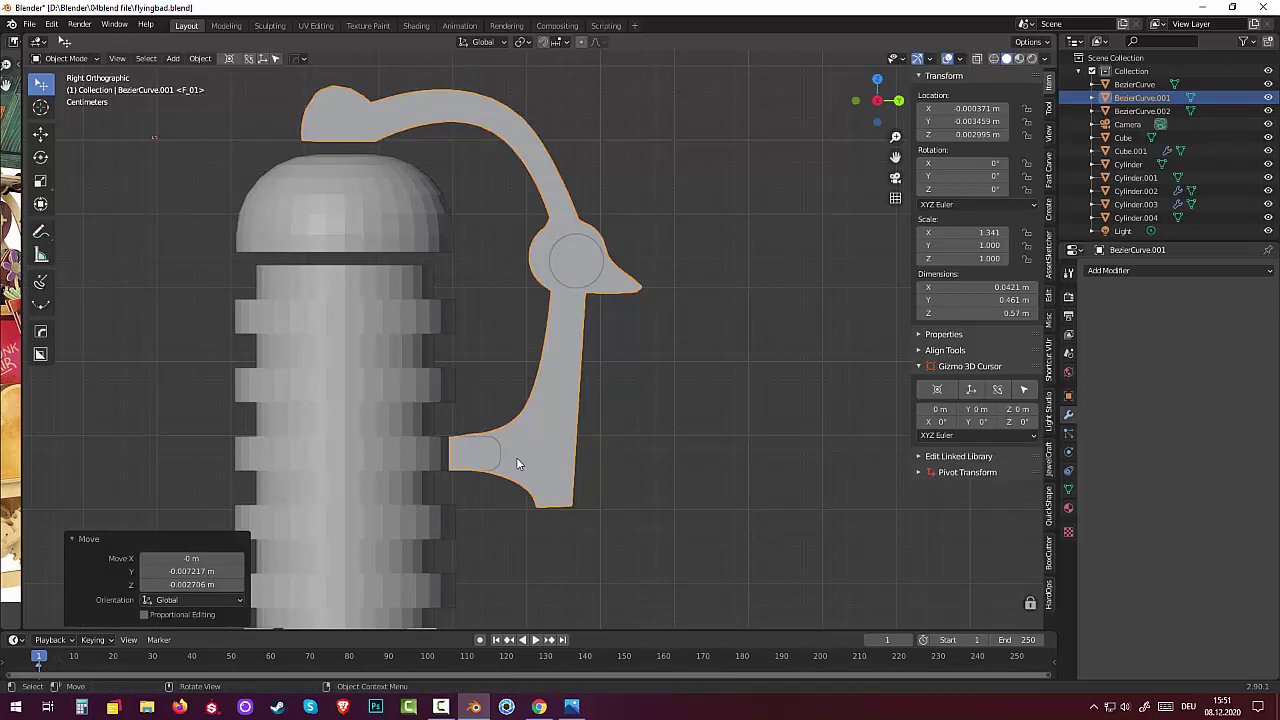
# Move the ring BezierCurve.002 so it is centred on the arm's hub
pyautogui.click(578, 272)
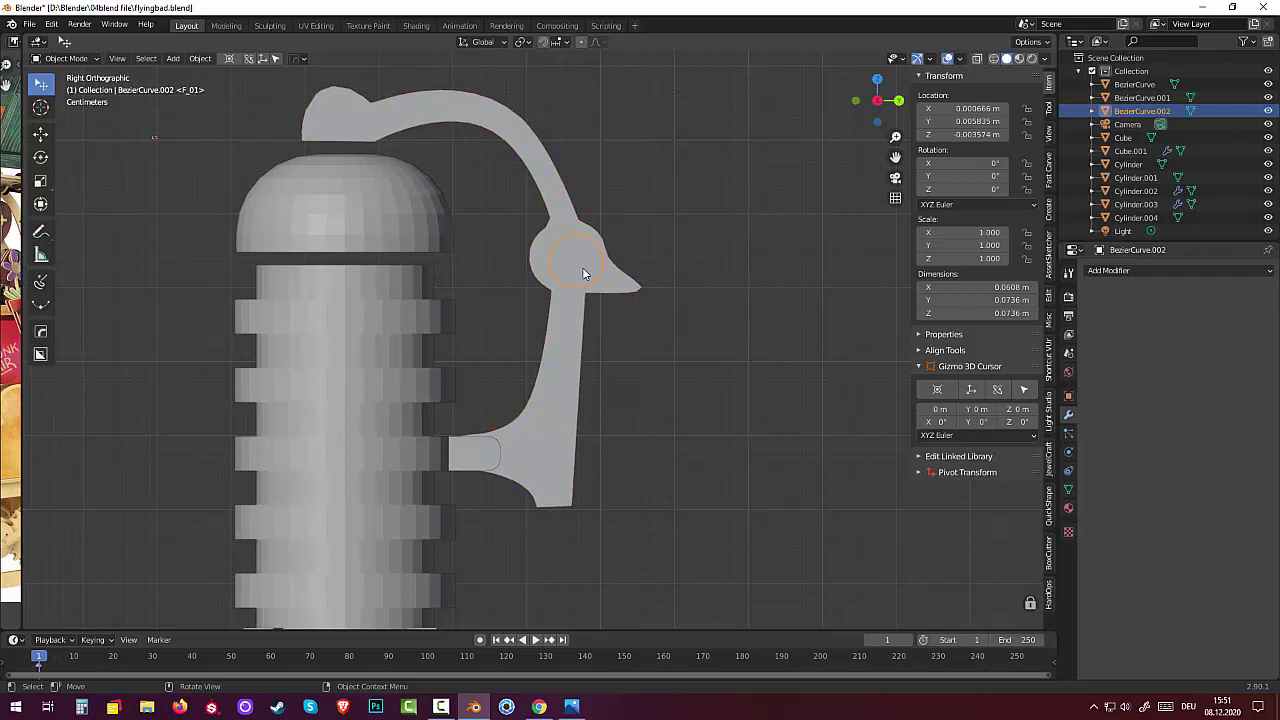
pyautogui.press('g')
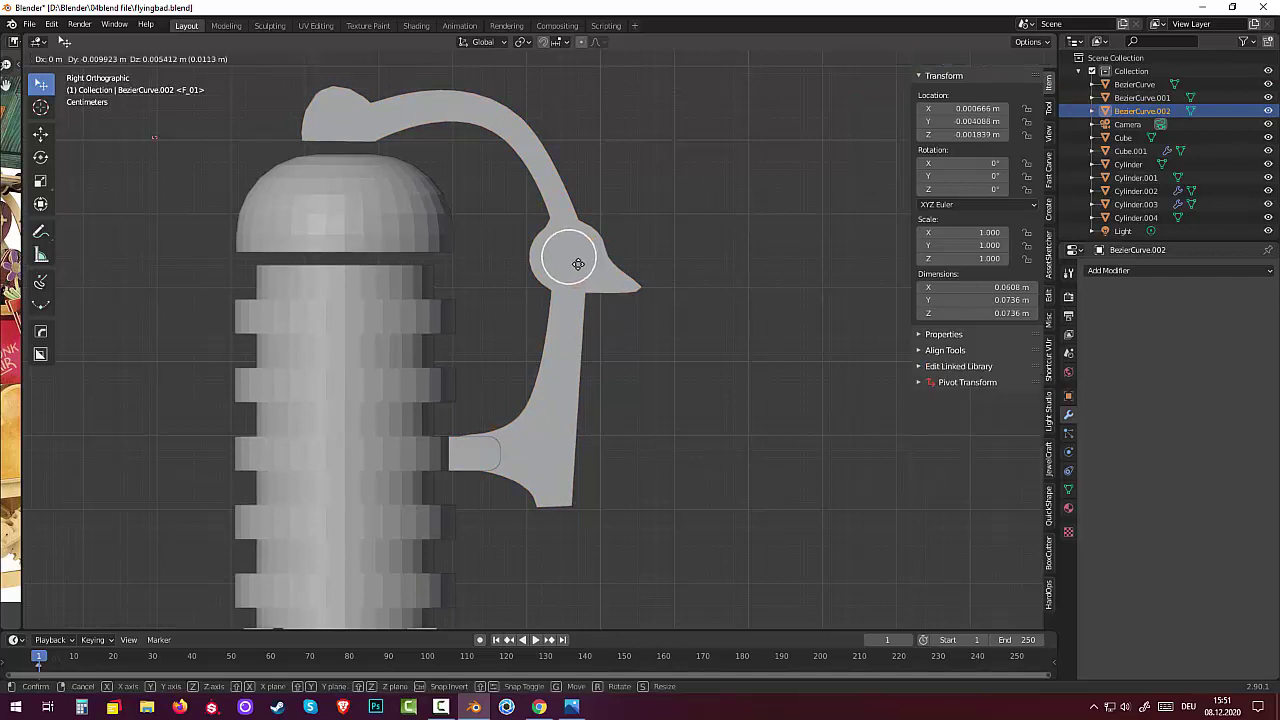
pyautogui.click(578, 263)
pyautogui.moveTo(686, 331)
pyautogui.mouseDown(button='middle')
pyautogui.moveTo(606, 397)
pyautogui.moveTo(489, 390)
pyautogui.mouseUp(button='middle')
# Open the ring BezierCurve.002 in Edit Mode and select its circular face
pyautogui.click(462, 349)
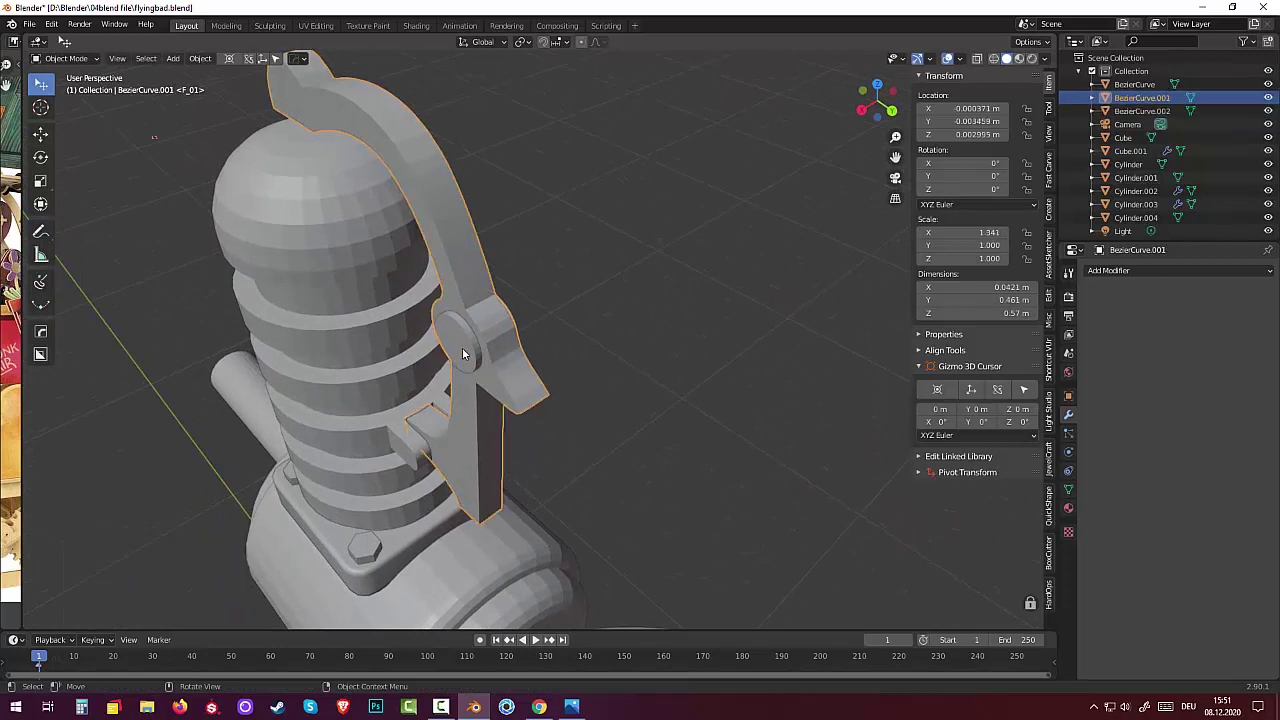
pyautogui.click(462, 347)
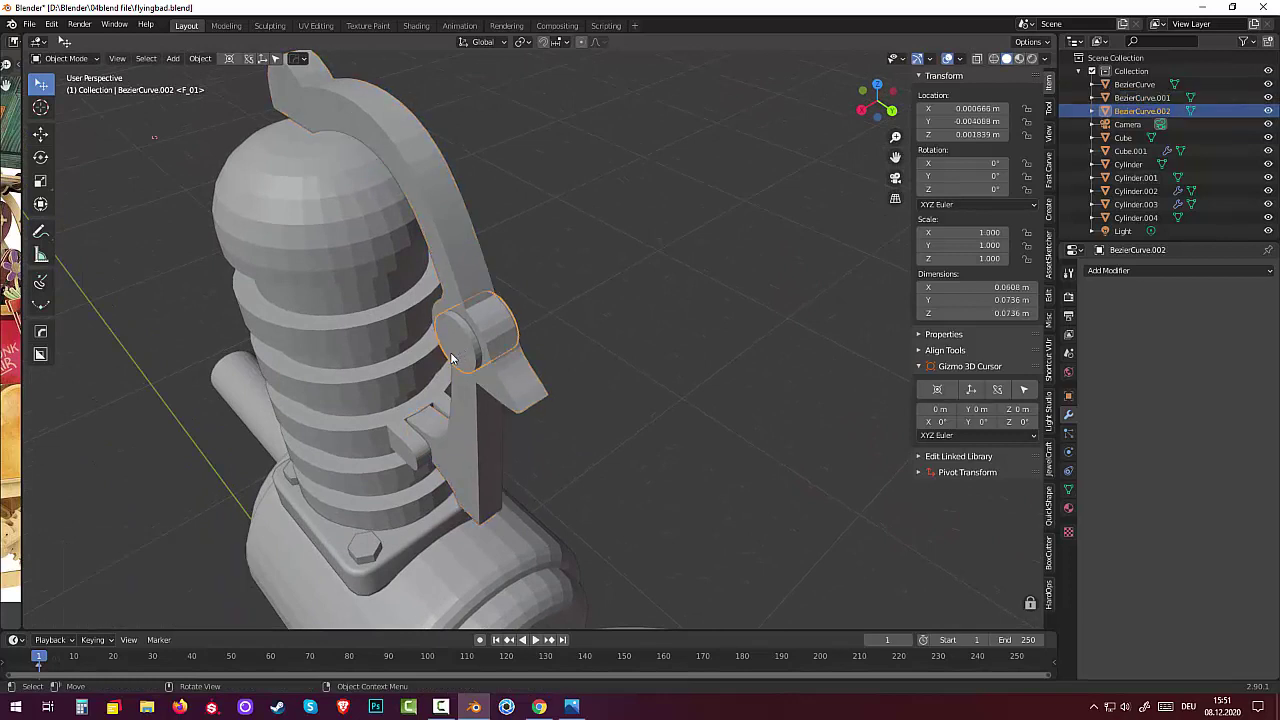
pyautogui.click(82, 57)
pyautogui.click(78, 89)
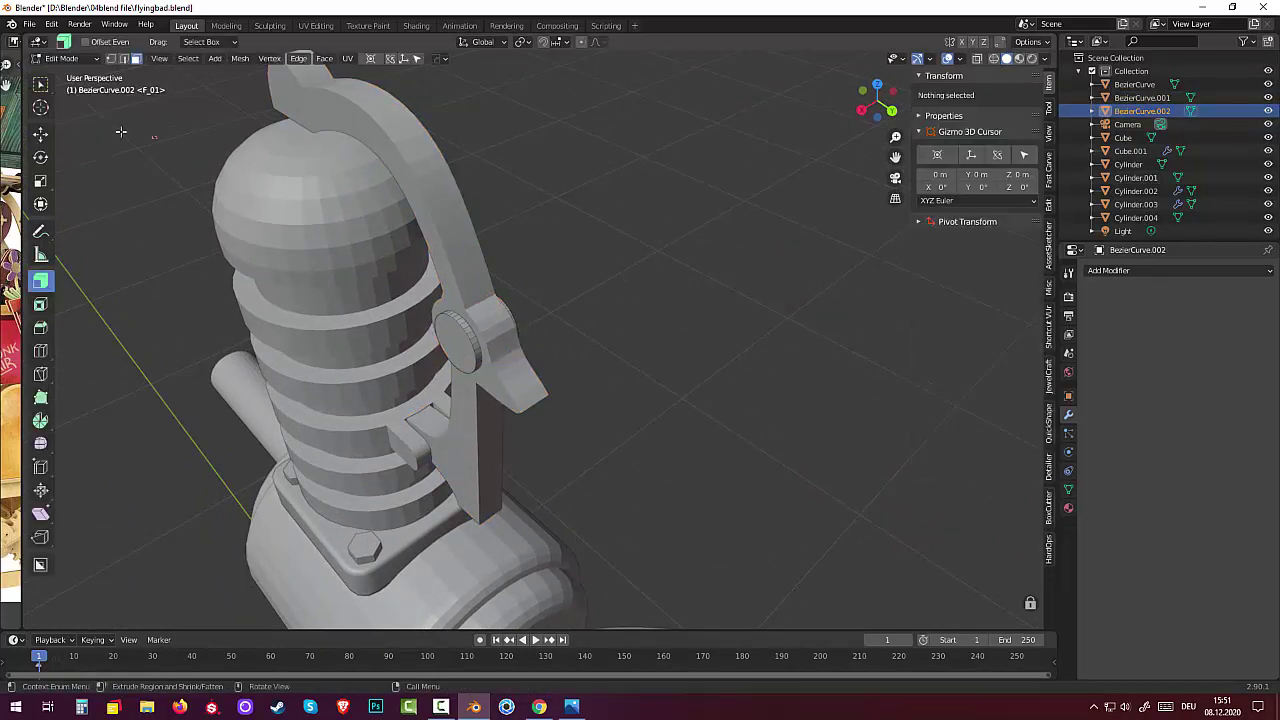
pyautogui.keyDown('alt'); pyautogui.click(454, 350); pyautogui.keyUp('alt')
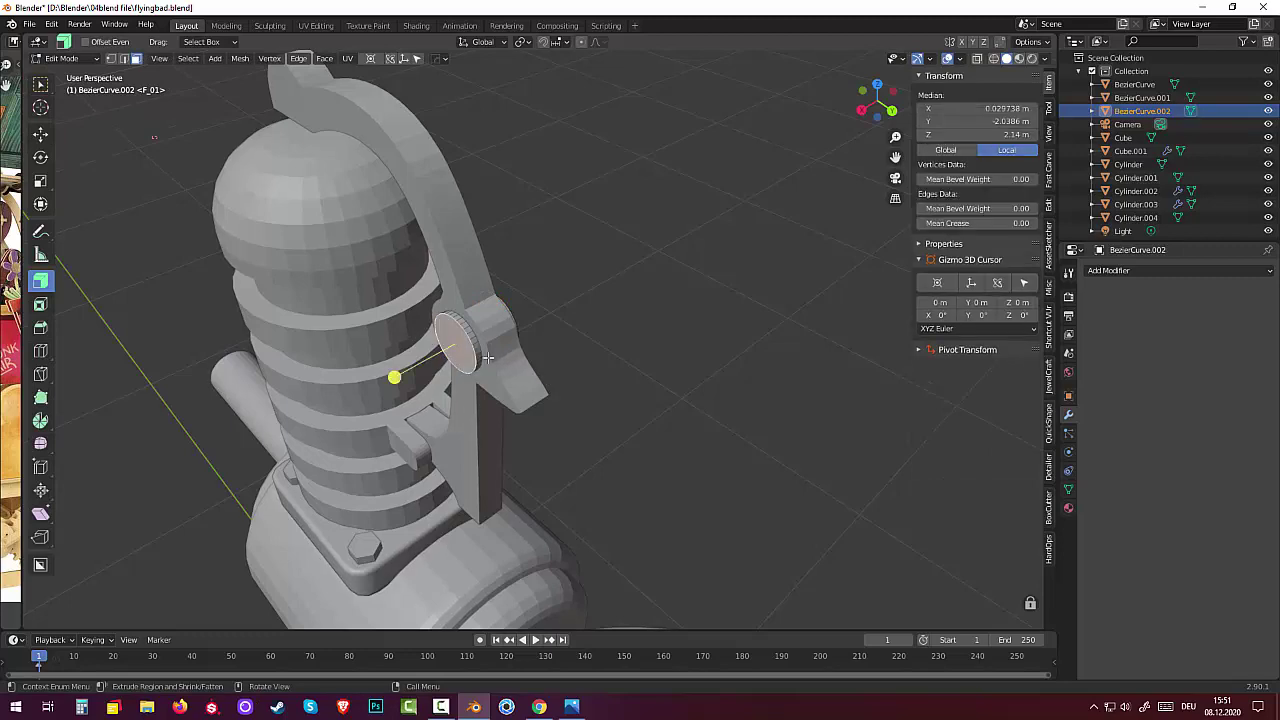
pyautogui.moveTo(540, 360); pyautogui.dragTo(446, 339, button='middle')
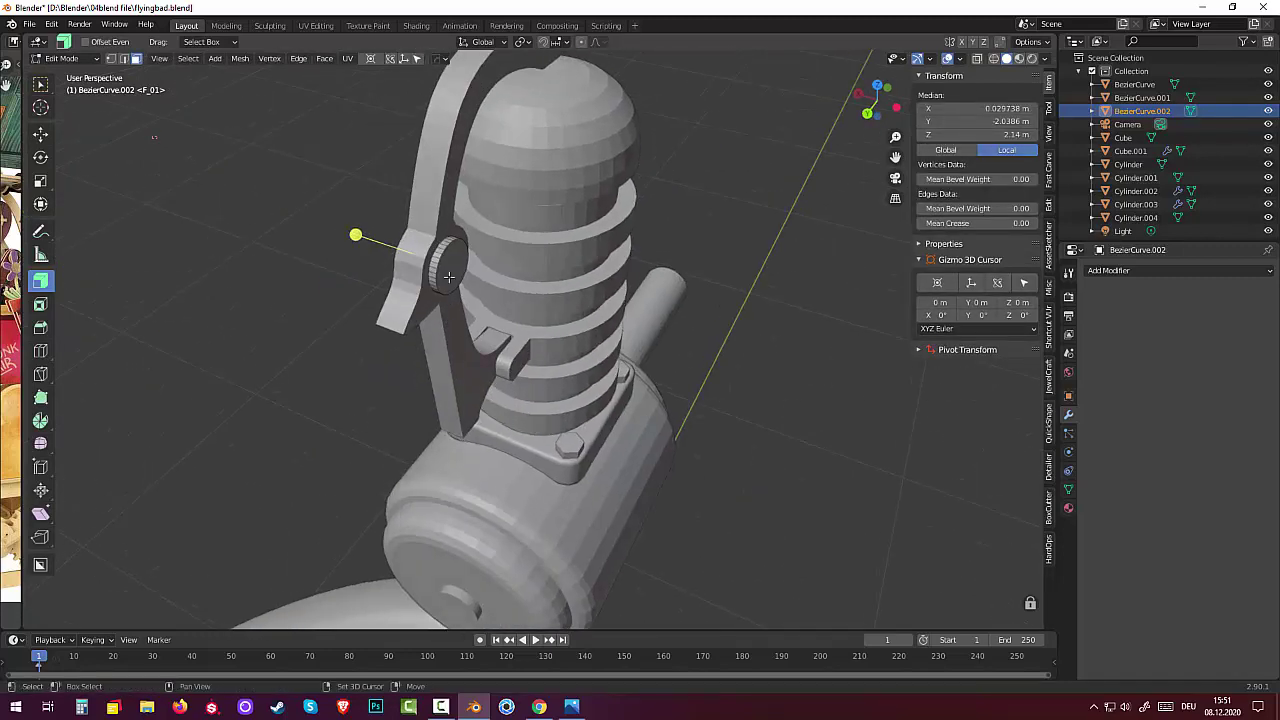
pyautogui.keyDown('alt'); pyautogui.click(449, 276); pyautogui.keyUp('alt')
pyautogui.press('KP_Decimal')
pyautogui.moveTo(671, 277); pyautogui.dragTo(901, 400, button='middle')
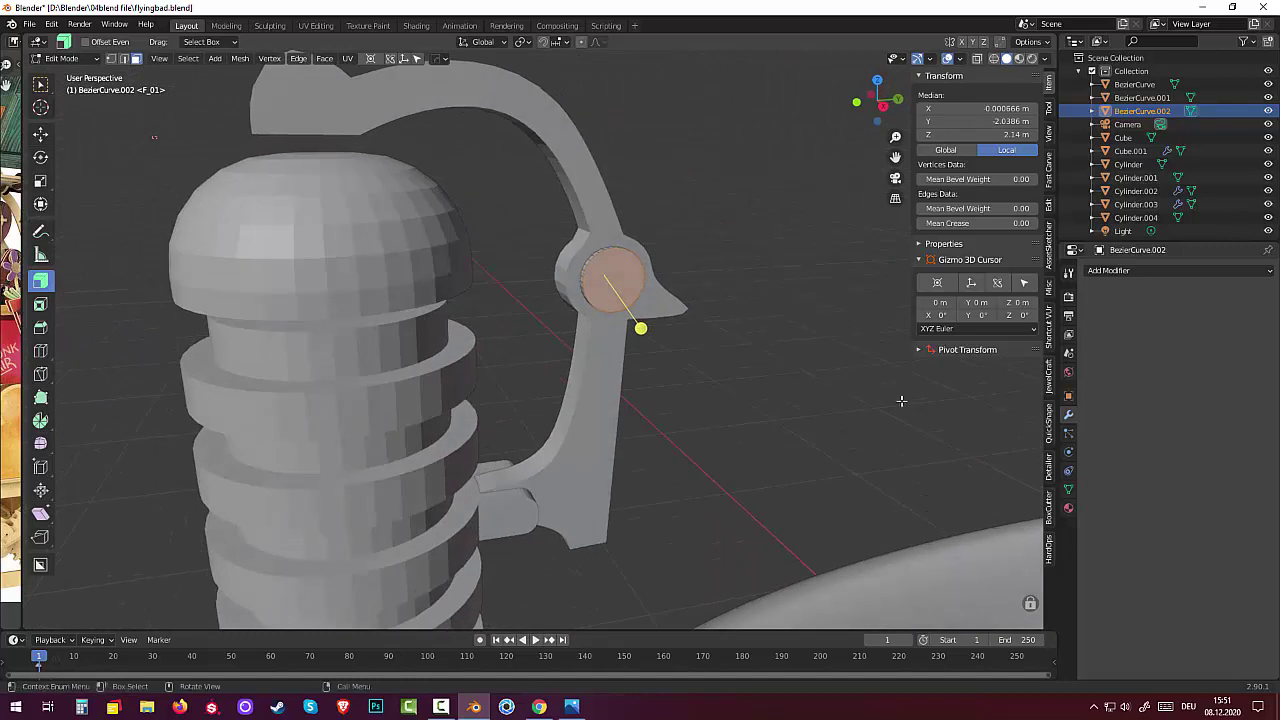
# Inset the ring's face and adjust it with Alt+S to form a ridged inner circle
pyautogui.press('i')
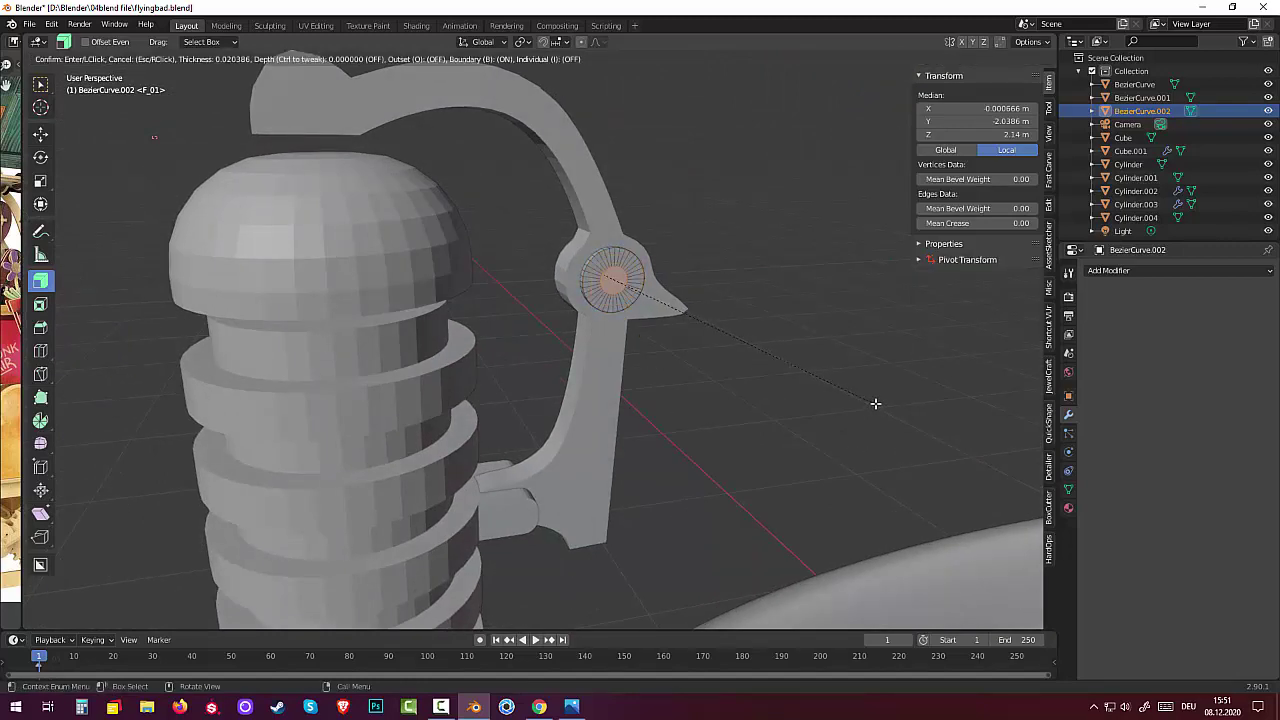
pyautogui.click(881, 400)
pyautogui.moveTo(878, 398)
pyautogui.mouseDown(button='middle')
pyautogui.moveTo(829, 391)
pyautogui.moveTo(754, 451)
pyautogui.moveTo(659, 476)
pyautogui.mouseUp(button='middle')
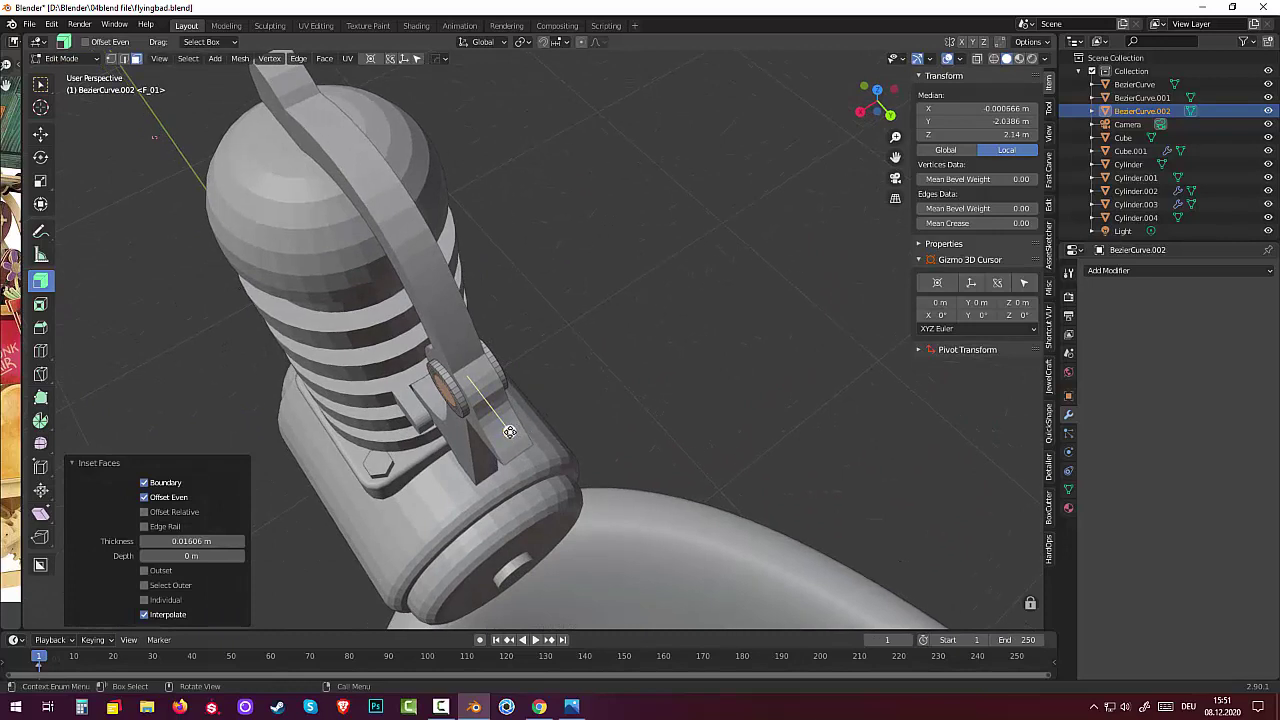
pyautogui.hotkey('alt', 's')
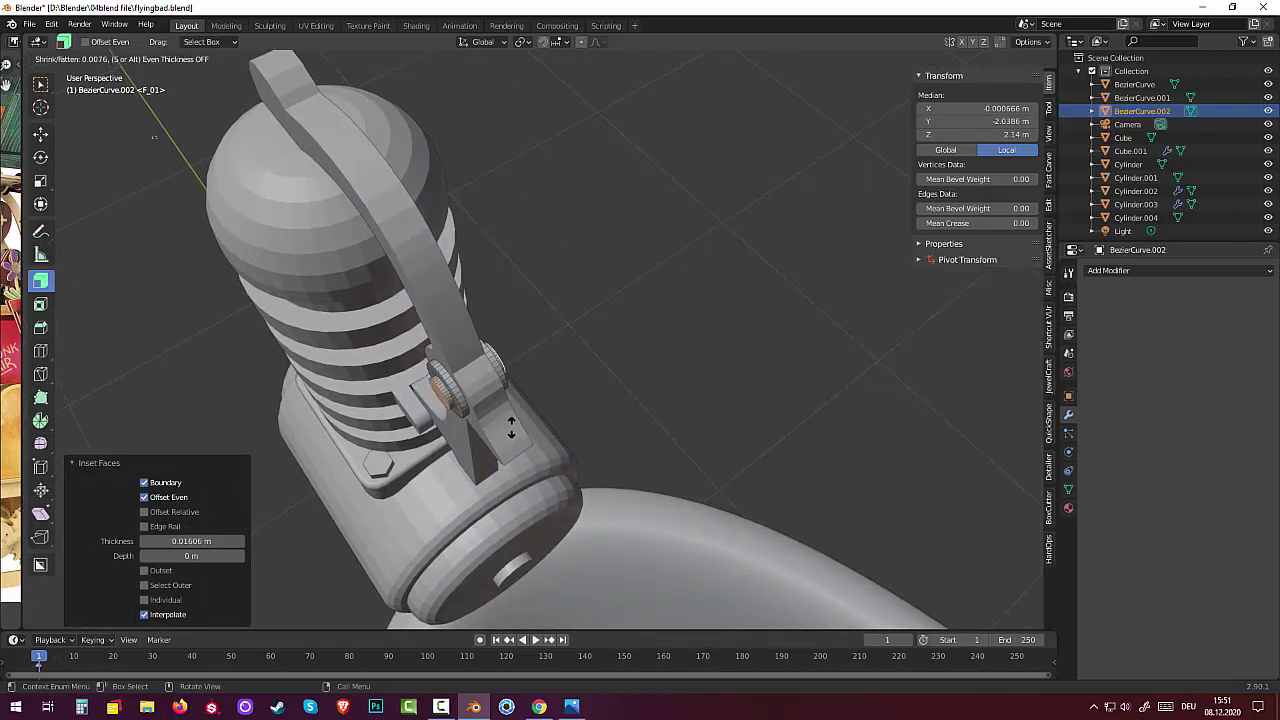
pyautogui.press('Escape')
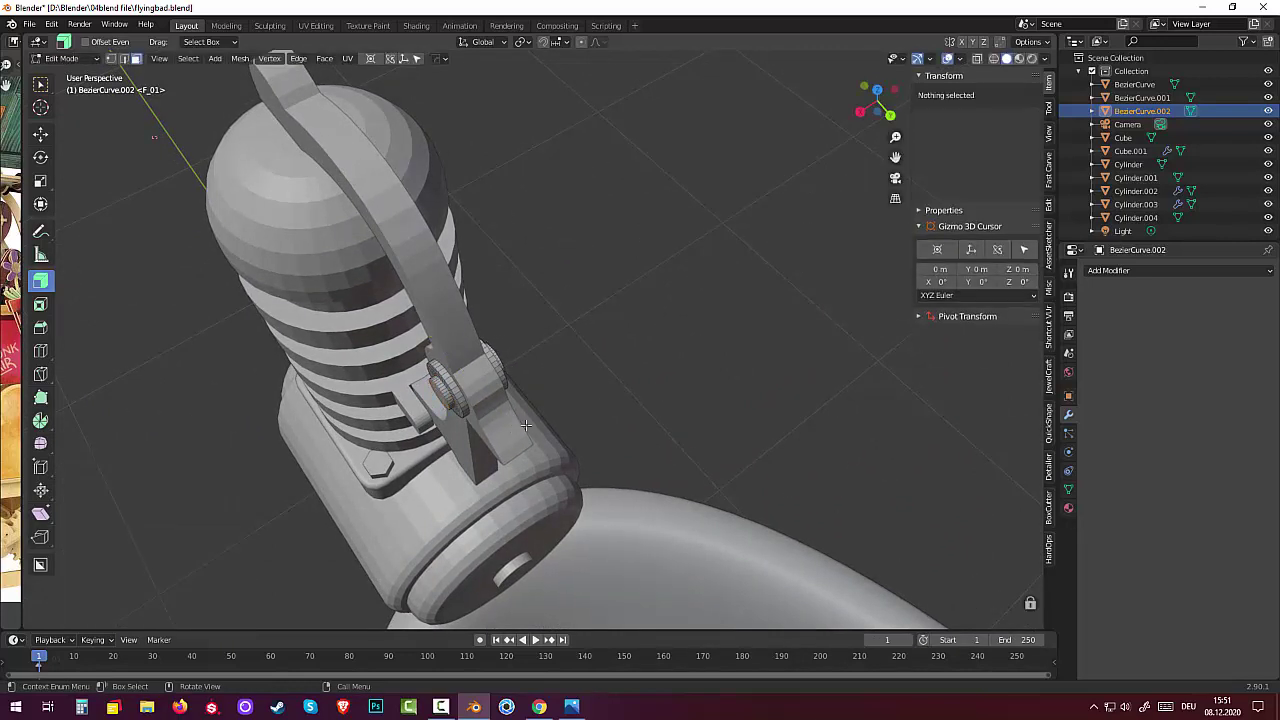
pyautogui.moveTo(649, 382)
pyautogui.mouseDown(button='middle')
pyautogui.moveTo(652, 343)
pyautogui.moveTo(681, 299)
pyautogui.moveTo(737, 289)
pyautogui.mouseUp(button='middle')
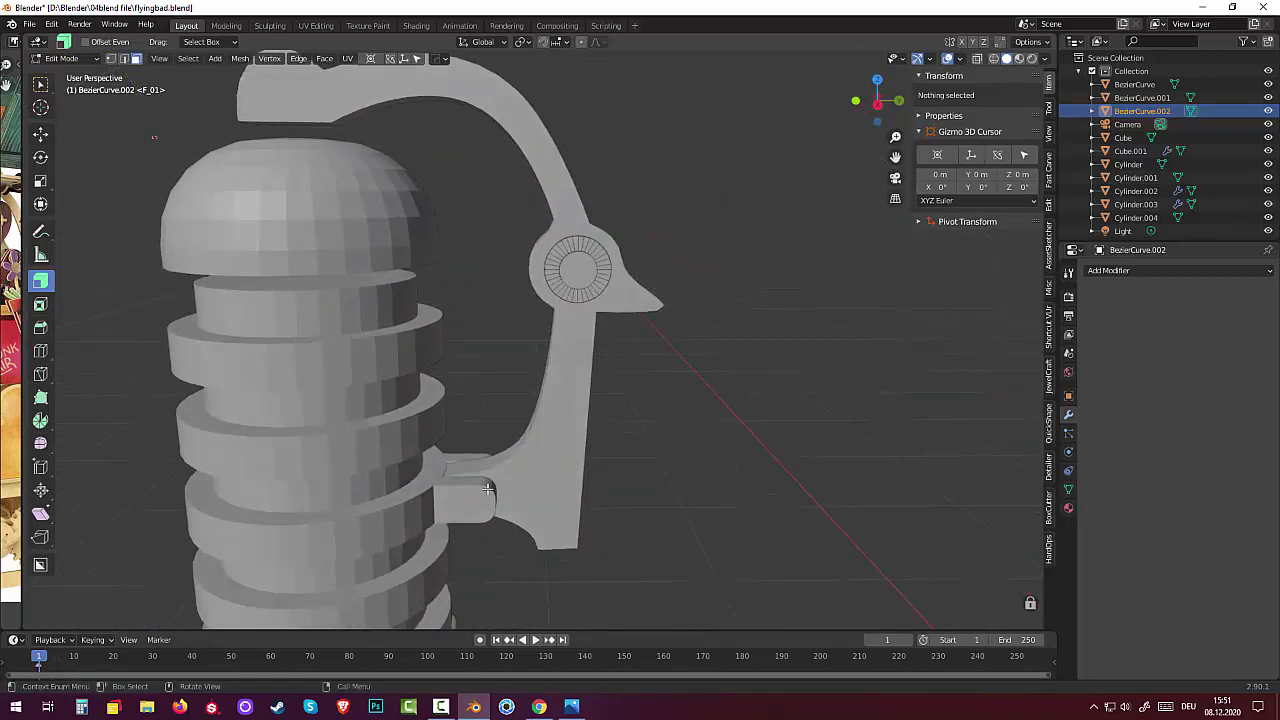
pyautogui.scroll(-3, 487, 489)
pyautogui.moveTo(511, 452); pyautogui.dragTo(511, 445, button='middle')
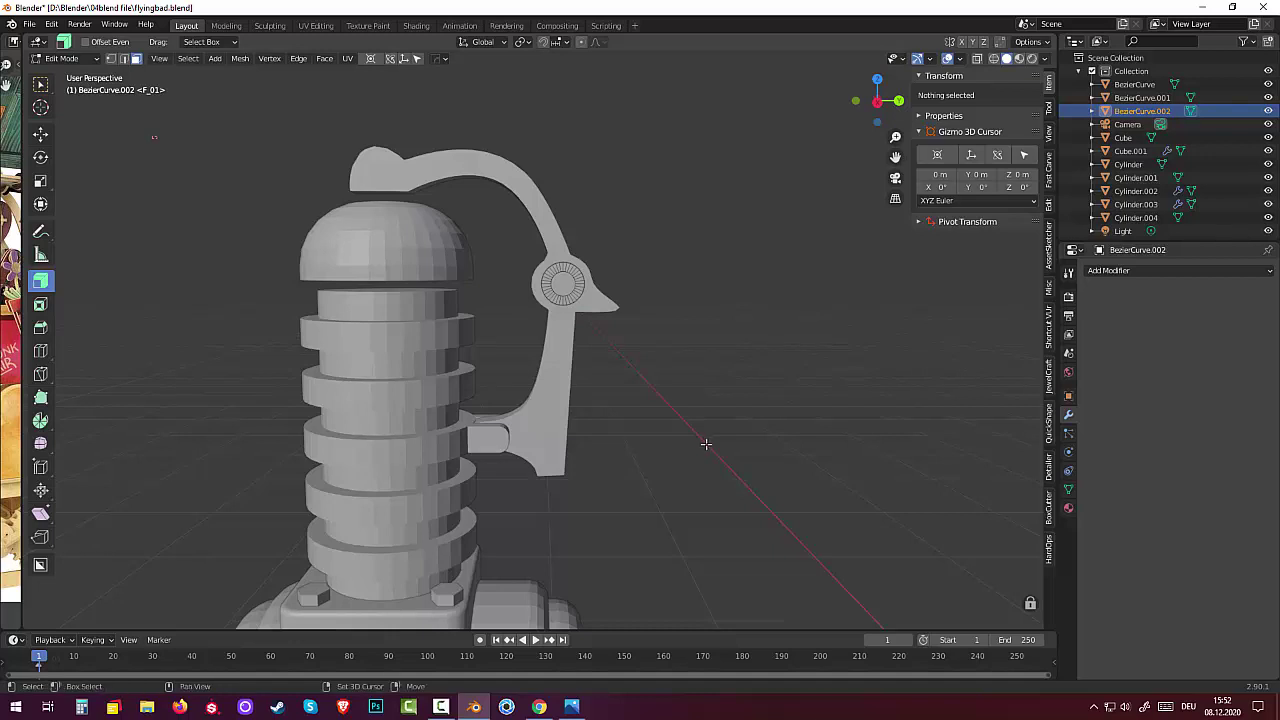
# Add a circle mesh, then cancel its move and discard it
pyautogui.hotkey('shift', 'a')
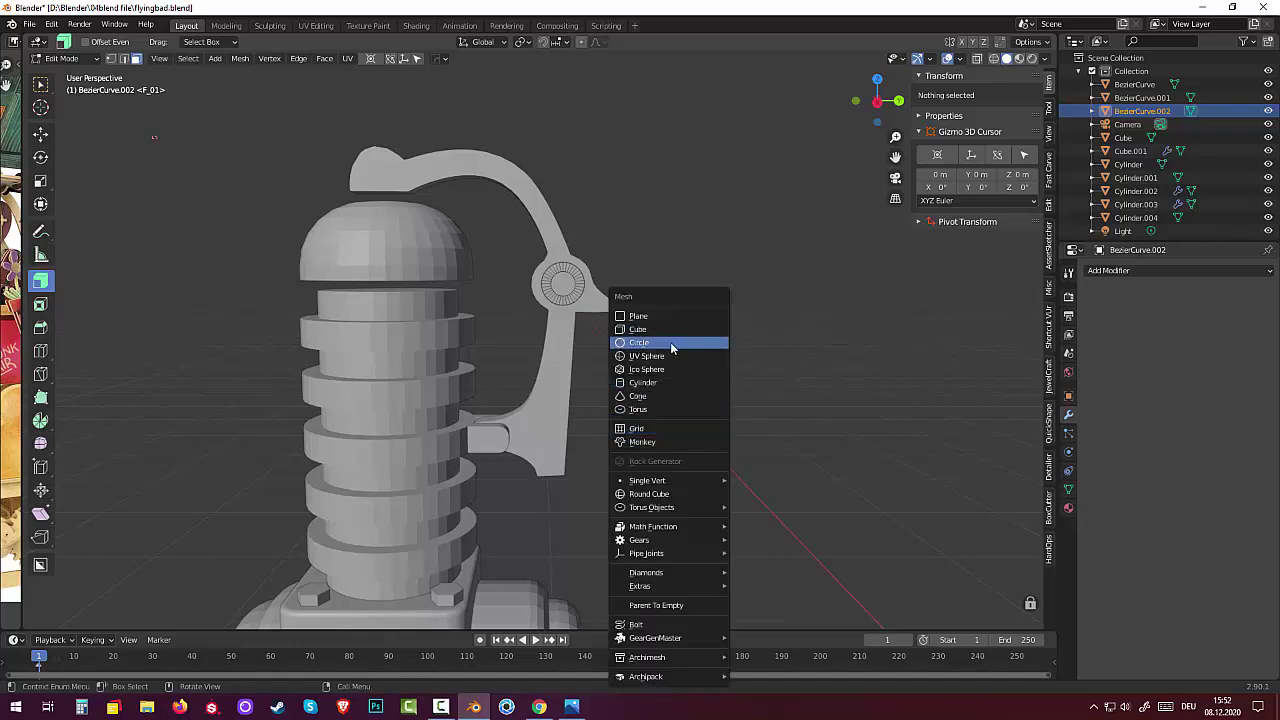
pyautogui.click(669, 342)
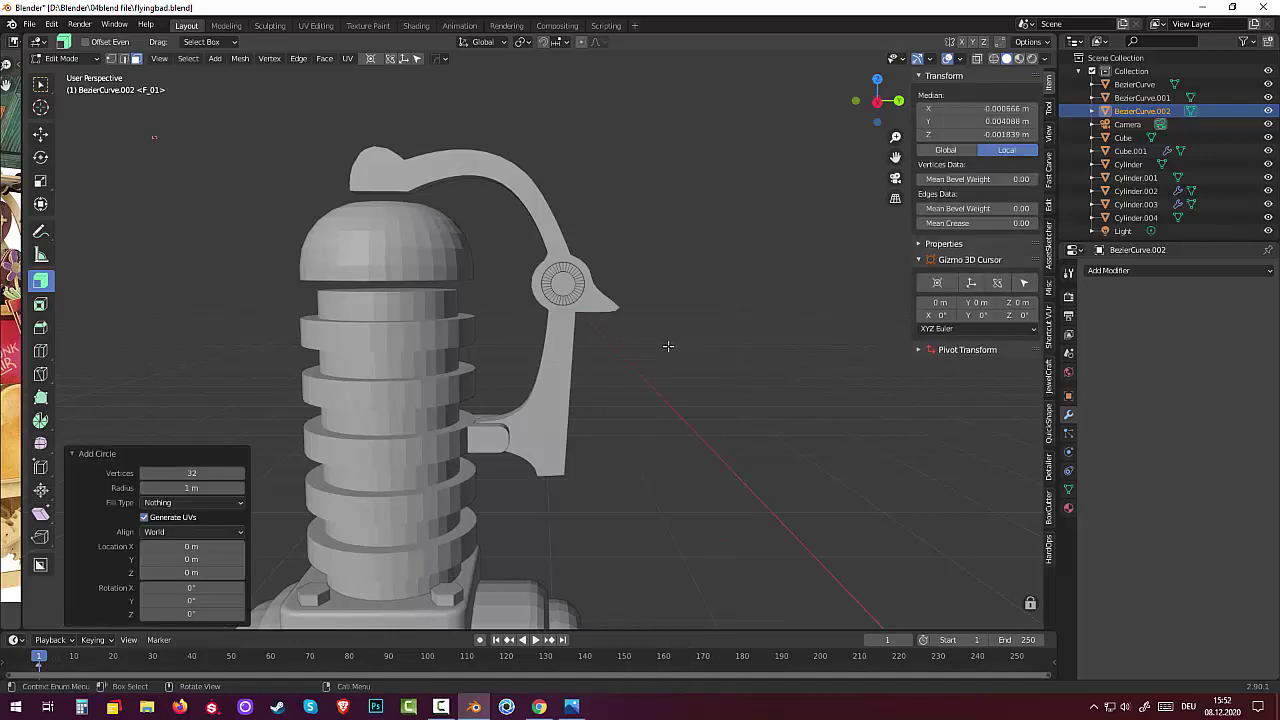
pyautogui.scroll(-3, 670, 360)
pyautogui.scroll(-2, 674, 386)
pyautogui.scroll(-2, 690, 400)
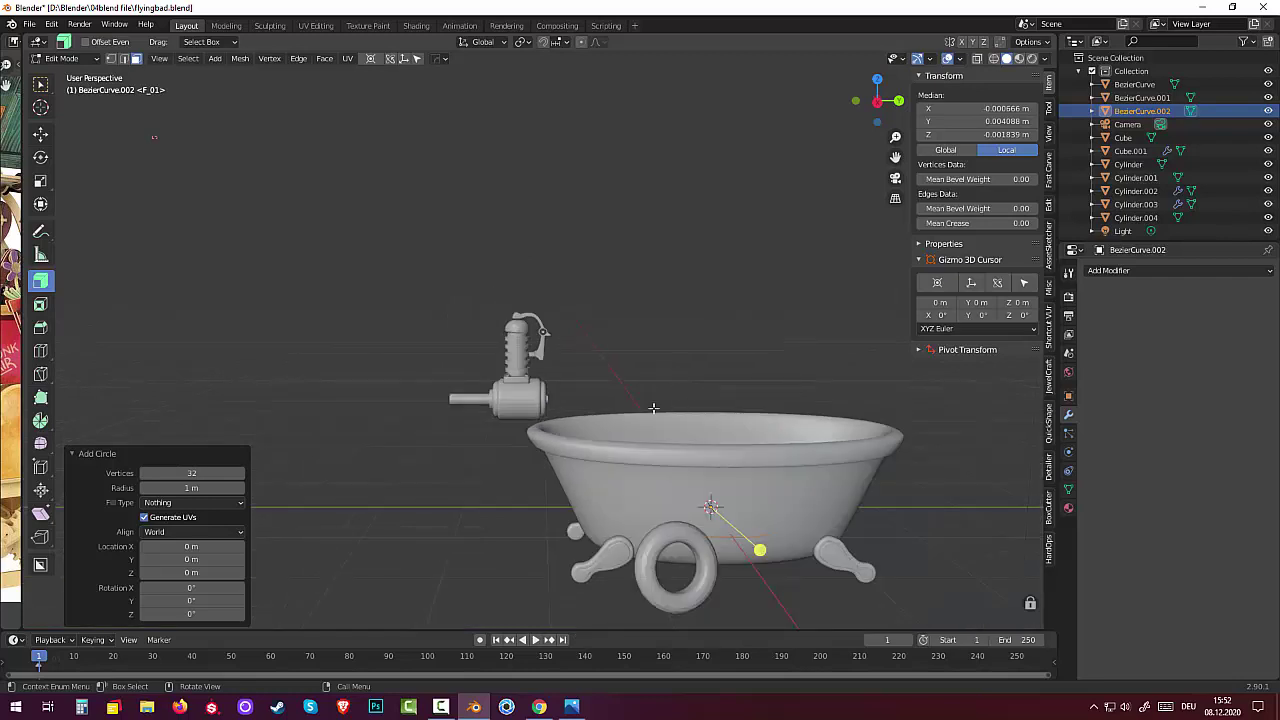
pyautogui.press('g')
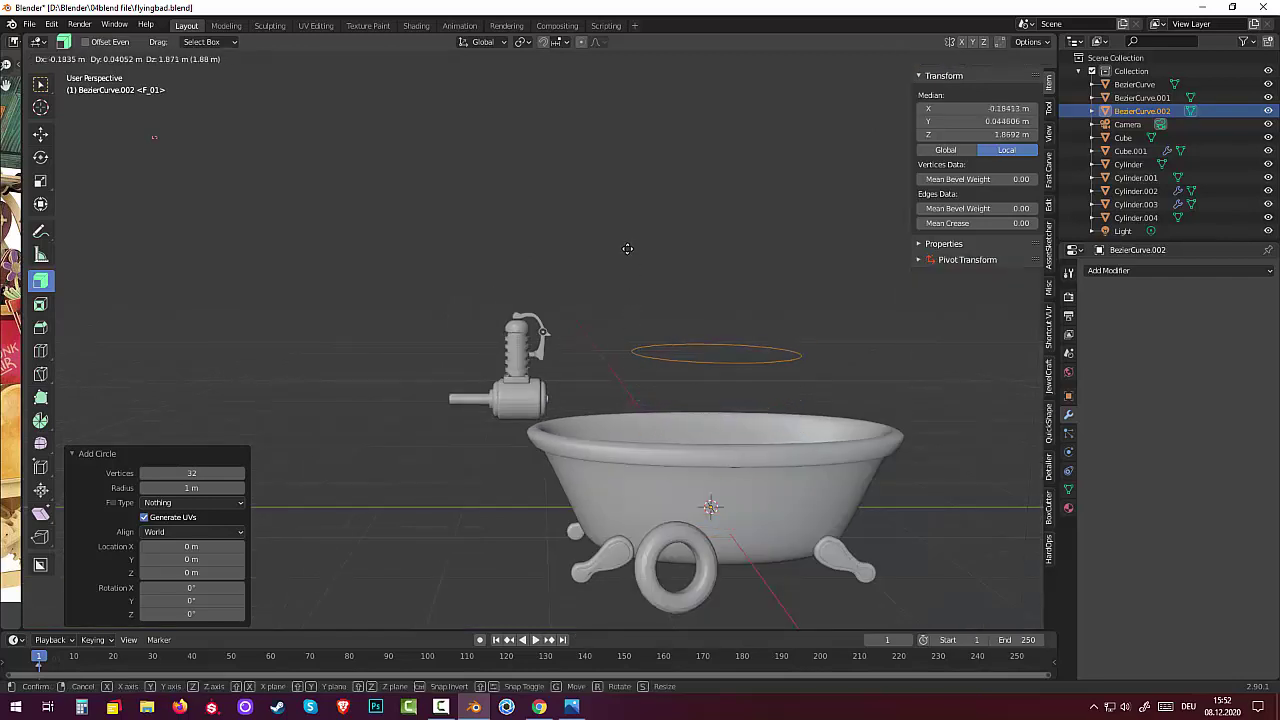
pyautogui.rightClick(628, 251)
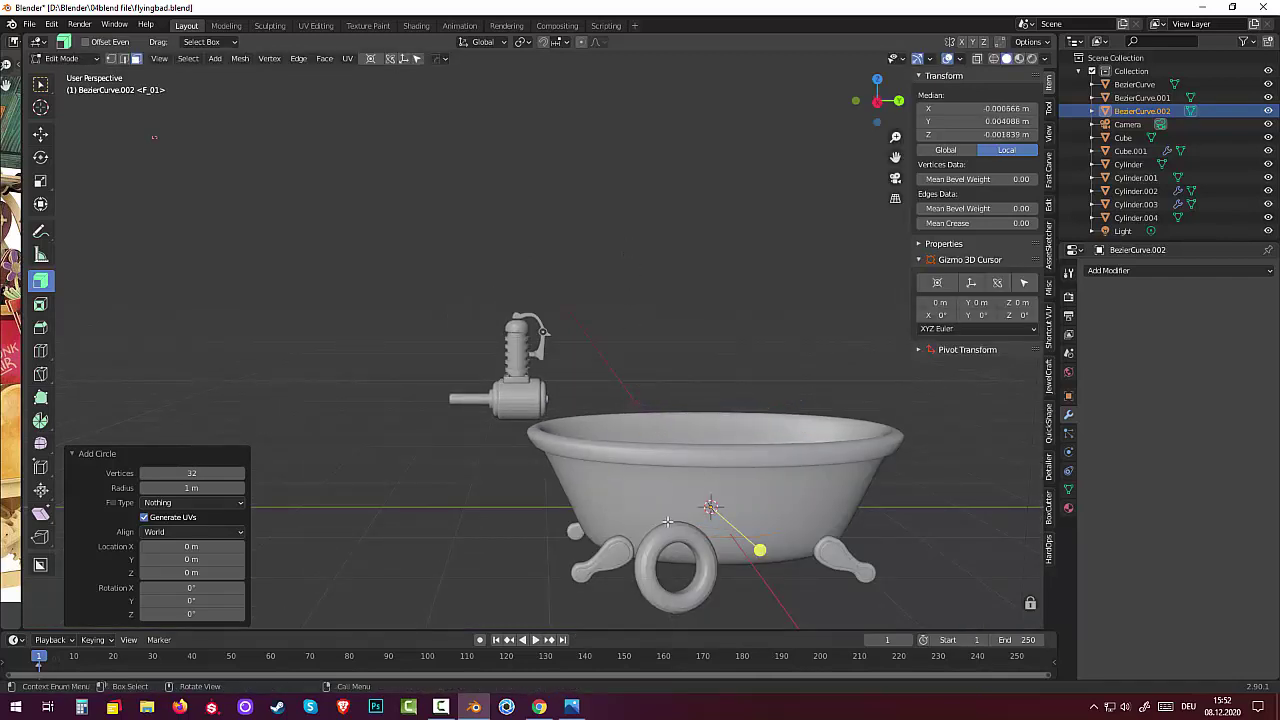
pyautogui.hotkey('alt', 'a')
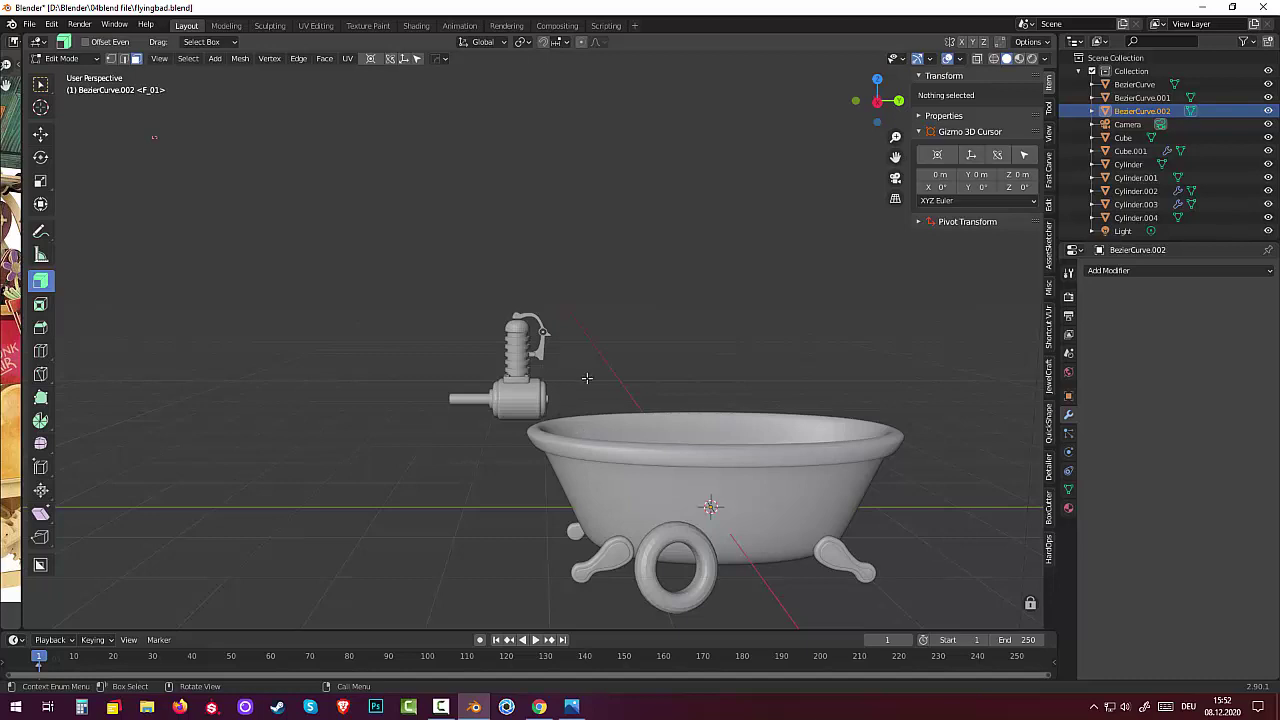
# Zoom back in and bring up the Add Mesh menu again
pyautogui.scroll(2, 587, 378)
pyautogui.scroll(2, 580, 377)
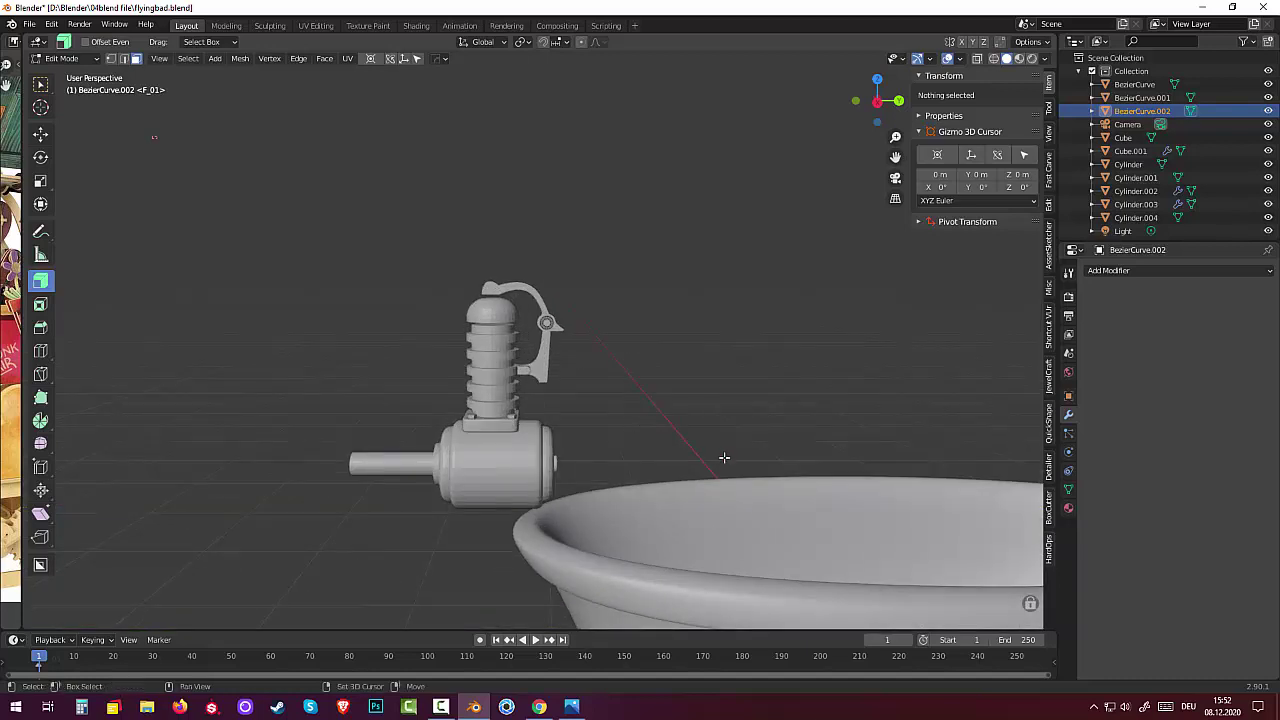
pyautogui.hotkey('shift', 'a')
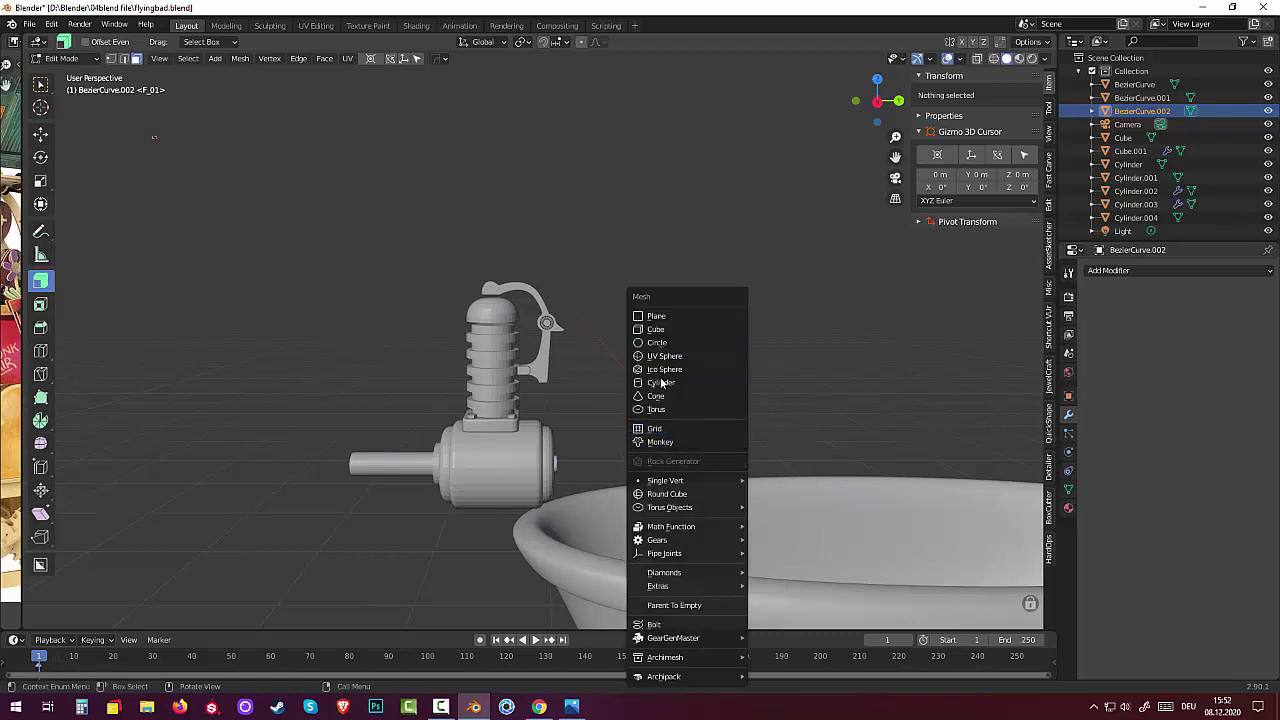
# Add a cylinder mesh and raise it along the Z axis
pyautogui.click(665, 380)
pyautogui.scroll(-1, 665, 380)
pyautogui.scroll(-1, 687, 406)
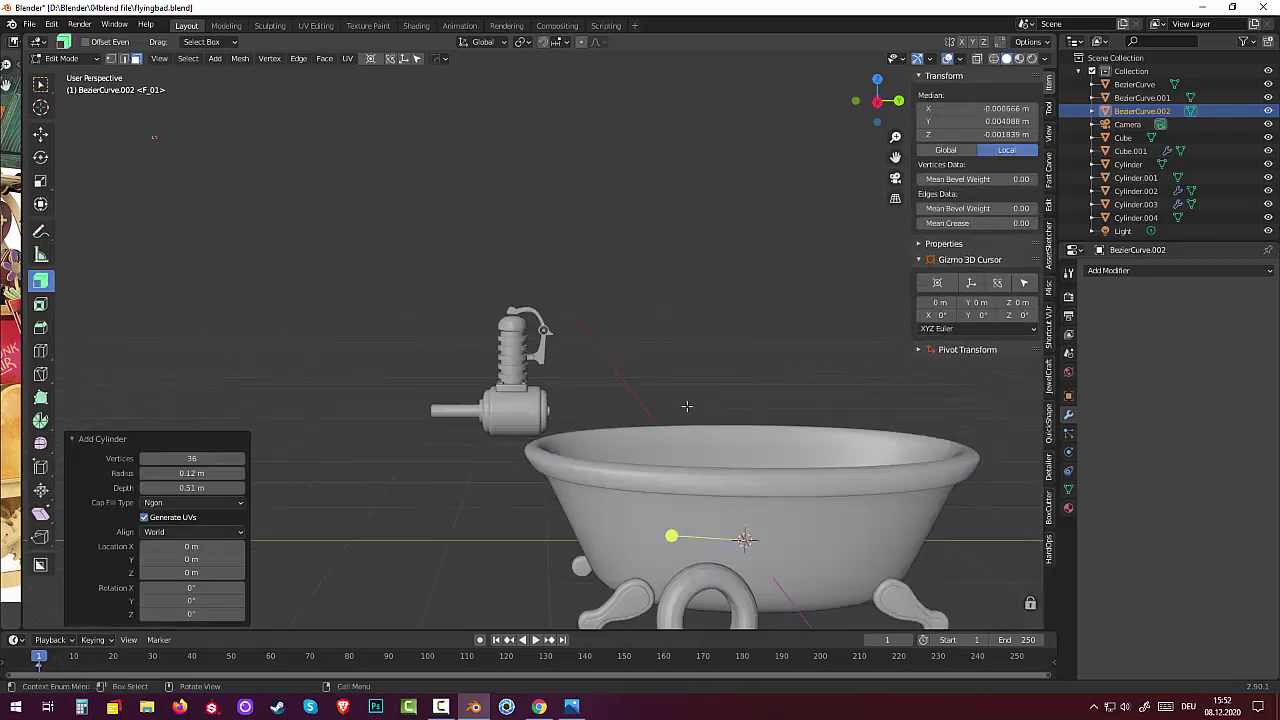
pyautogui.press('g')
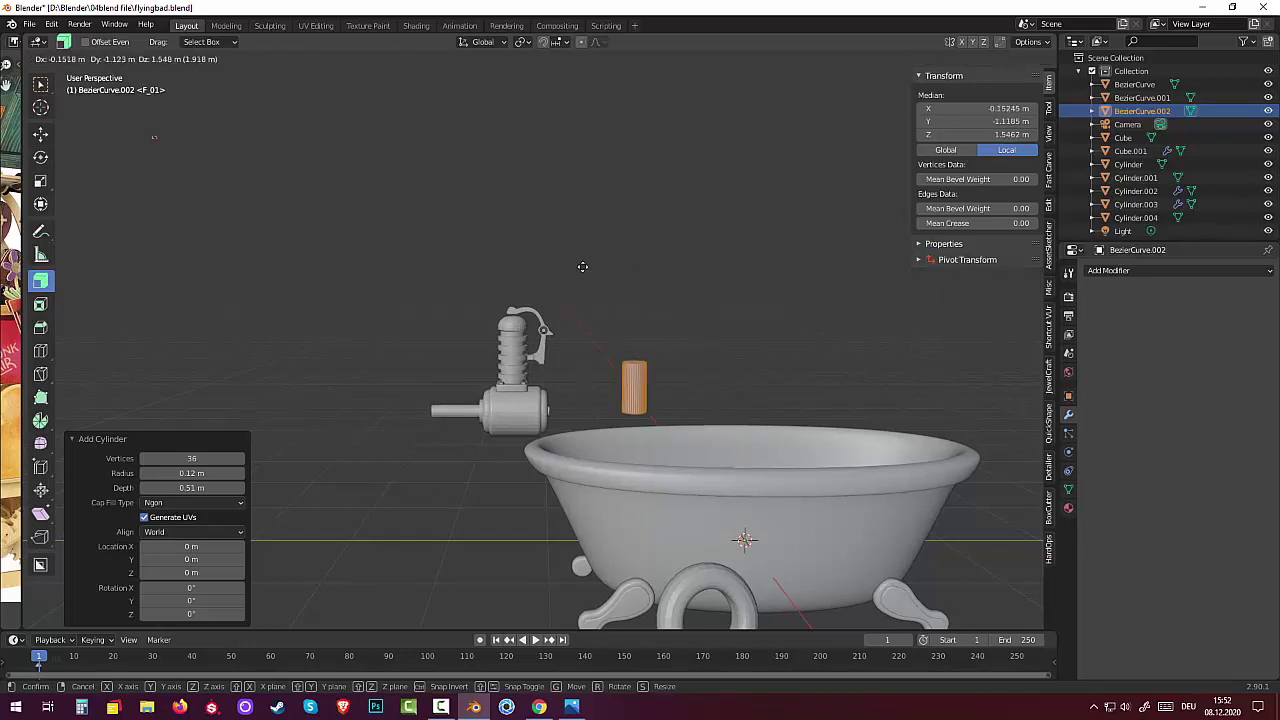
pyautogui.press('z')
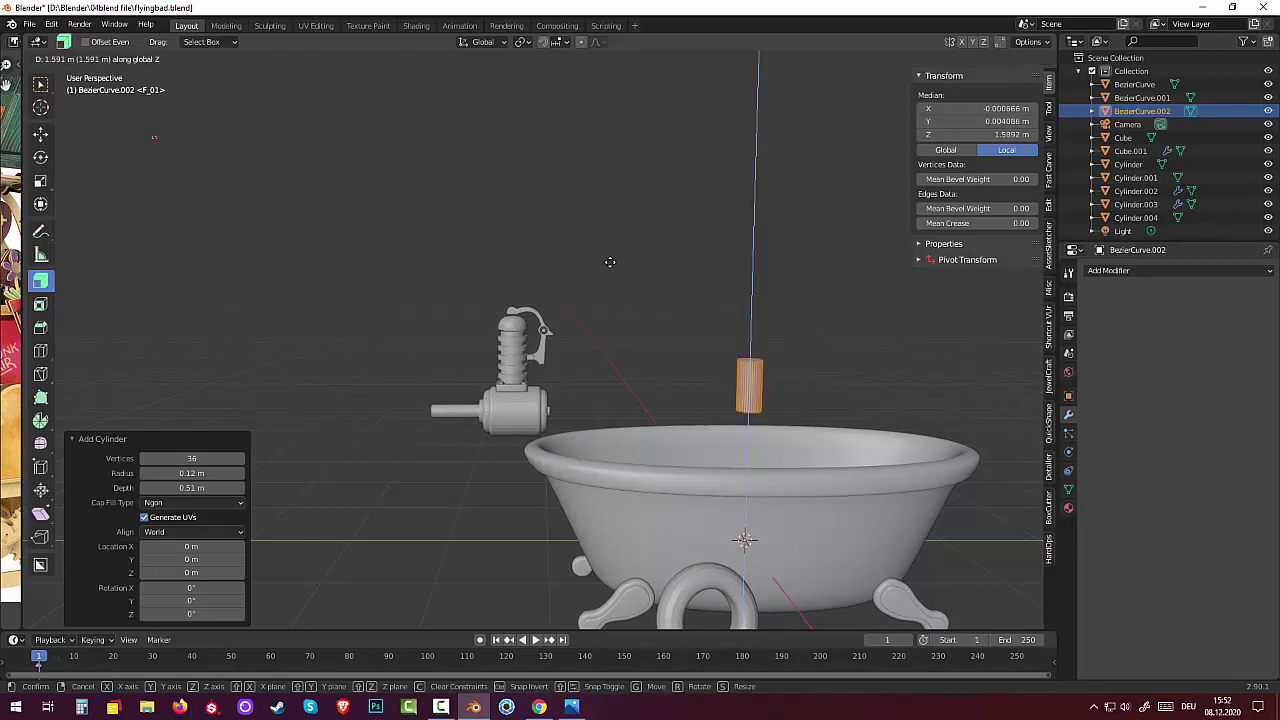
pyautogui.click(610, 262)
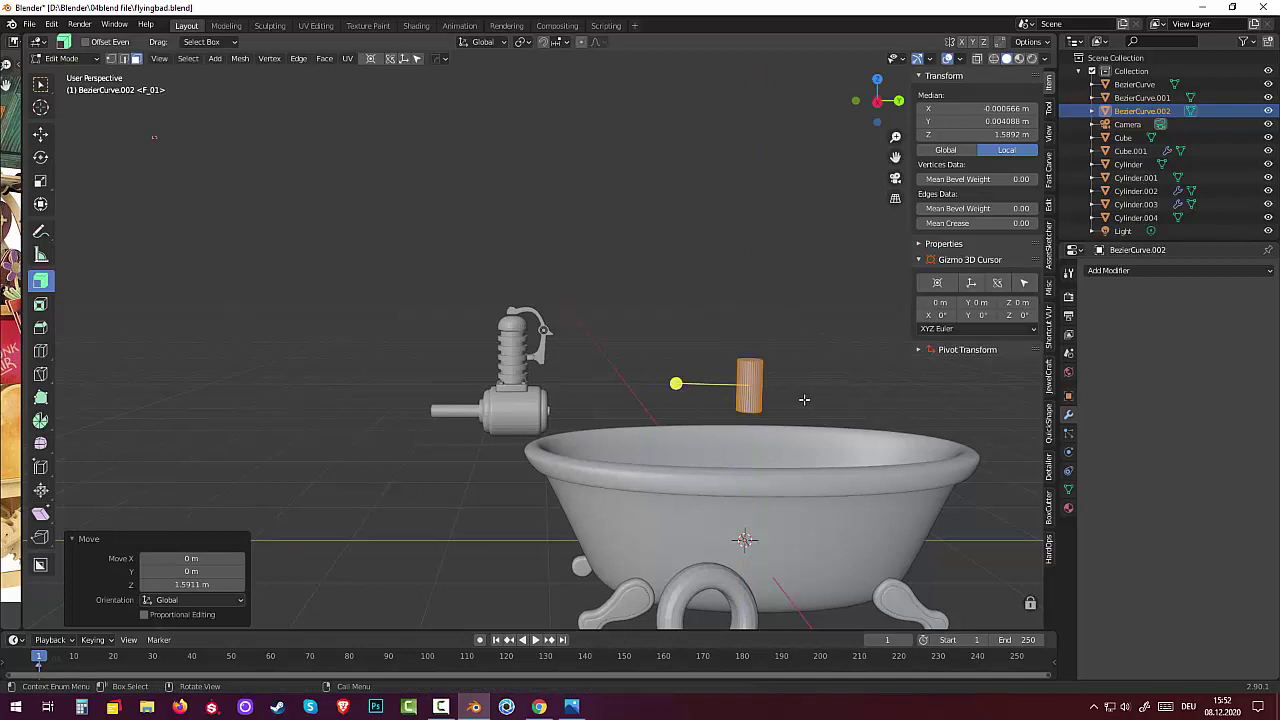
# Scale the new piece to 0.23 and rotate it 90° about the Y axis
pyautogui.press('s')
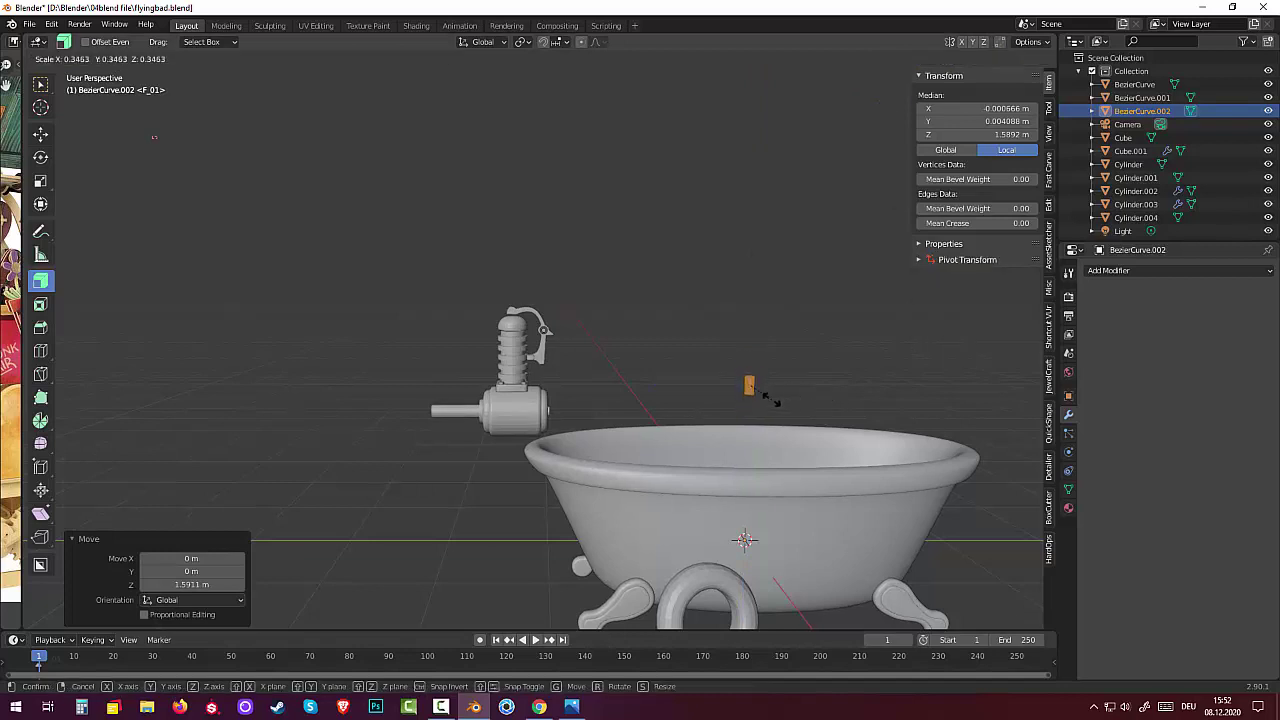
pyautogui.click(763, 393)
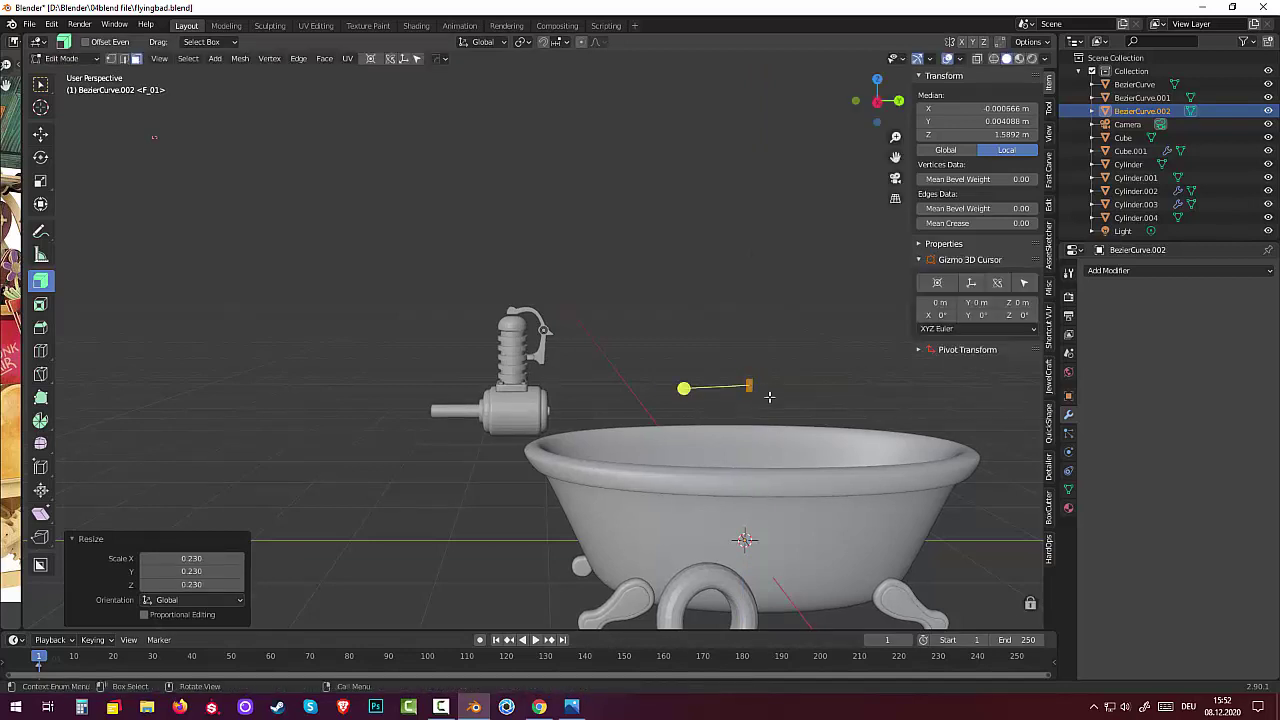
pyautogui.moveTo(769, 397); pyautogui.dragTo(658, 406, button='middle')
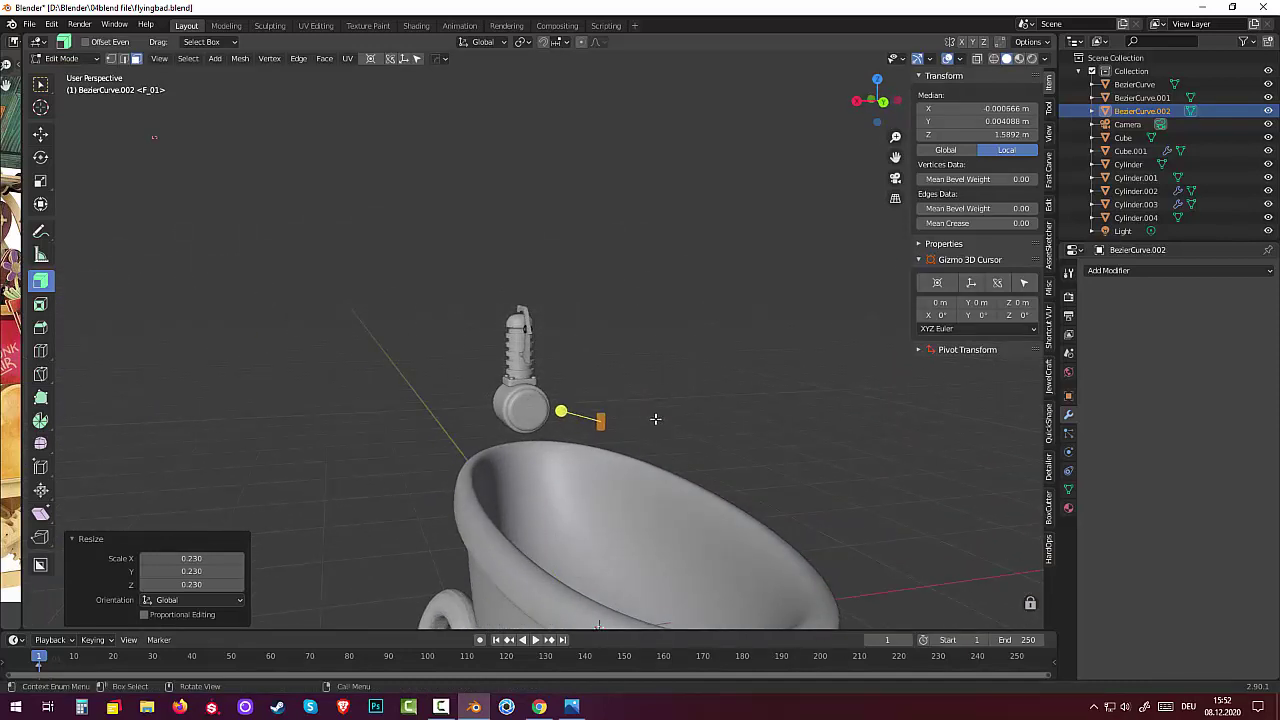
pyautogui.press('r')
pyautogui.press('y')
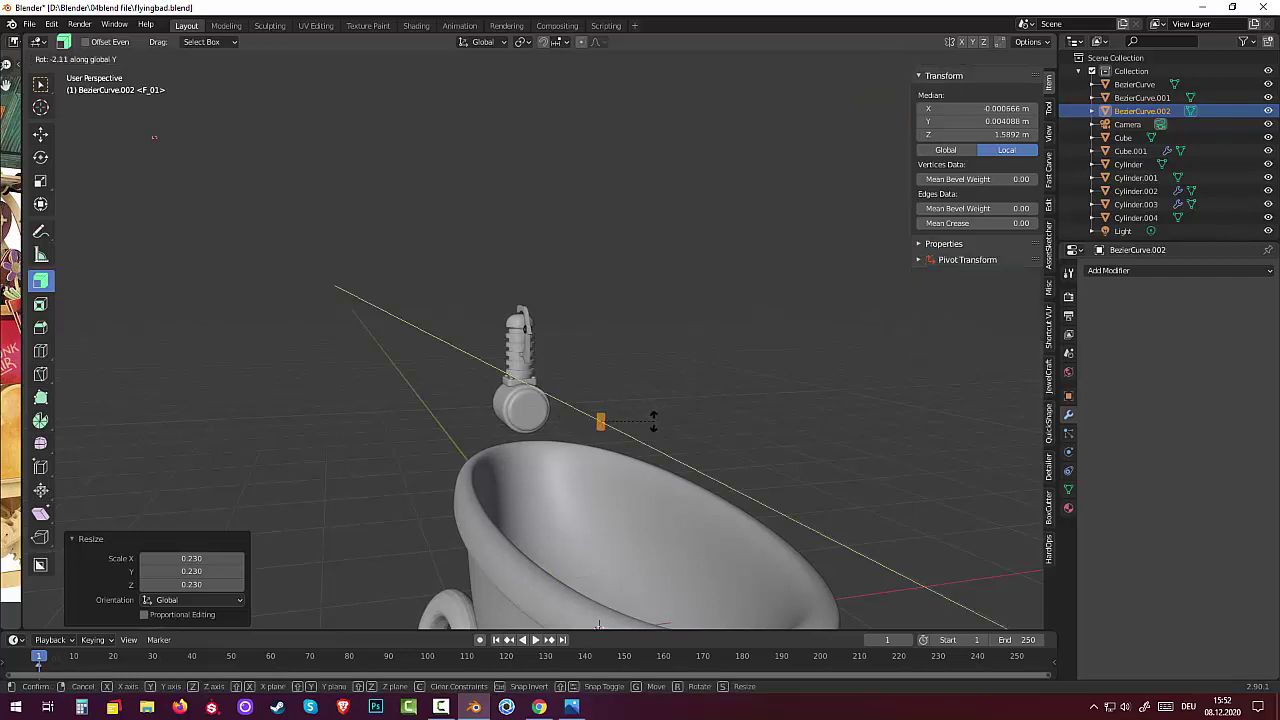
pyautogui.write('90')
pyautogui.press('Return')
pyautogui.moveTo(670, 428); pyautogui.dragTo(785, 421, button='middle')
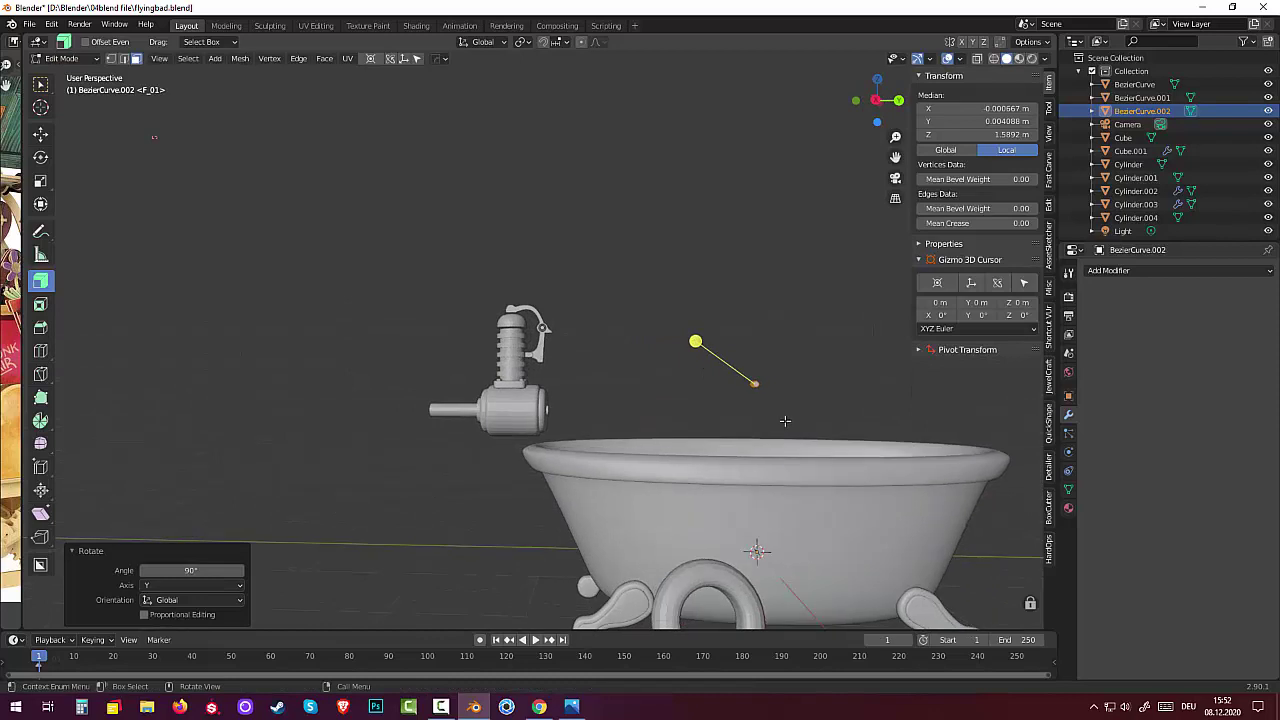
pyautogui.press('KP_3')
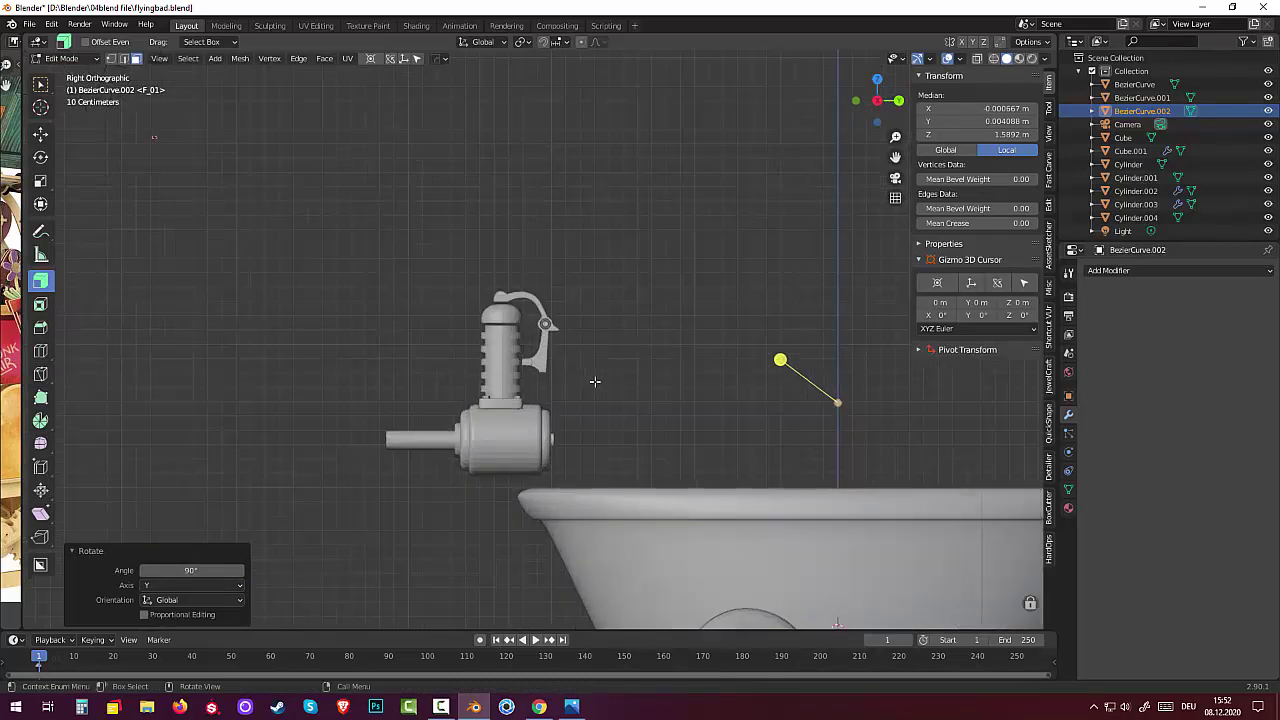
pyautogui.scroll(2, 645, 410)
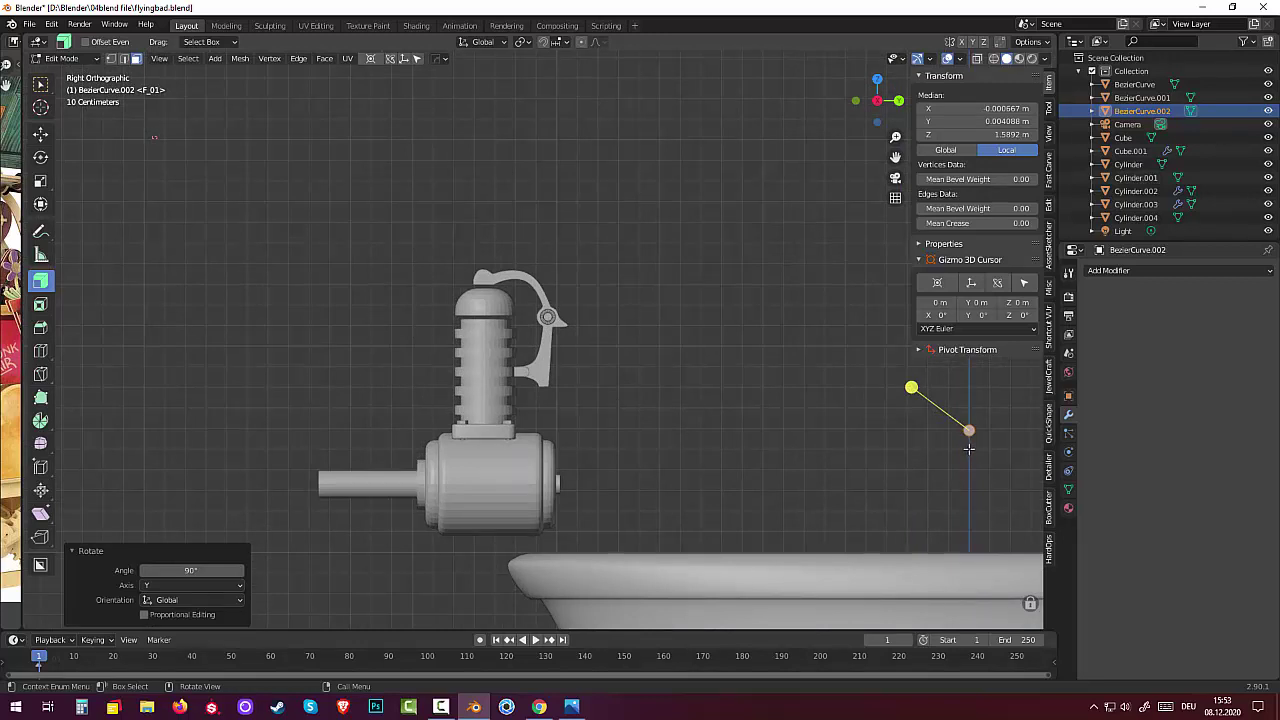
# Move the piece to the yoke's lower end and scale it to 0.747
pyautogui.press('g')
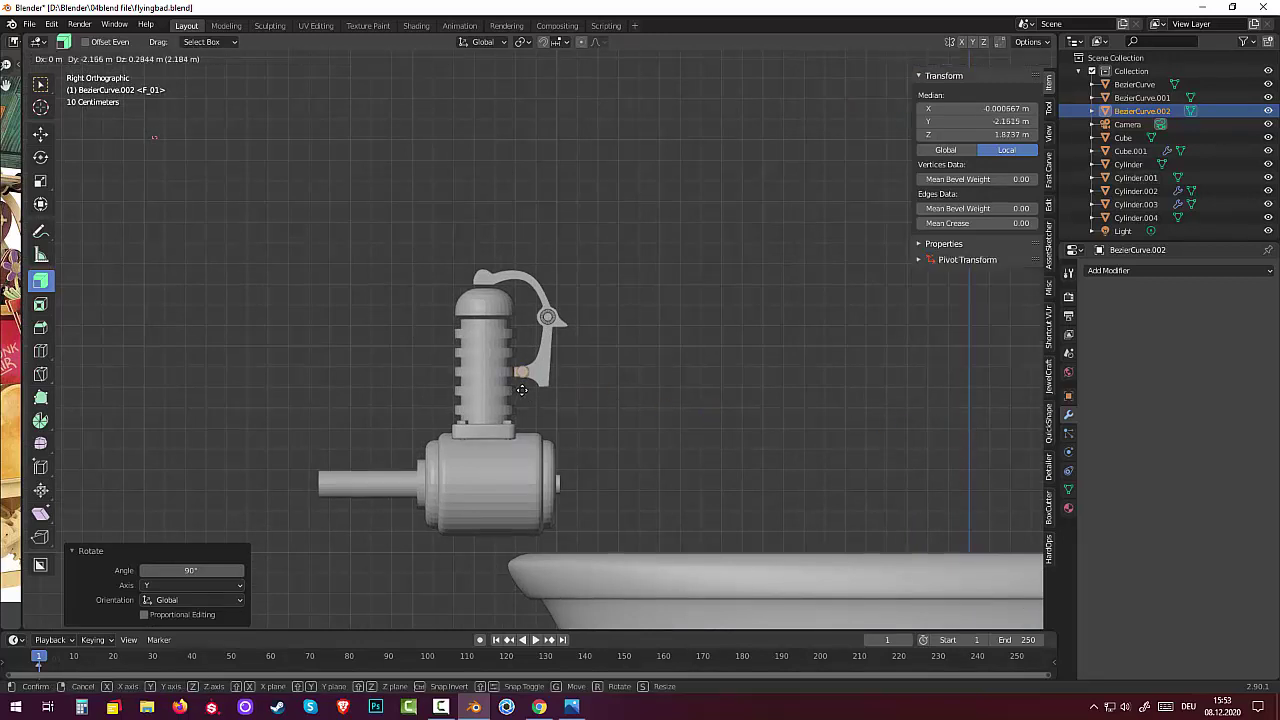
pyautogui.click(521, 390)
pyautogui.scroll(5, 515, 395)
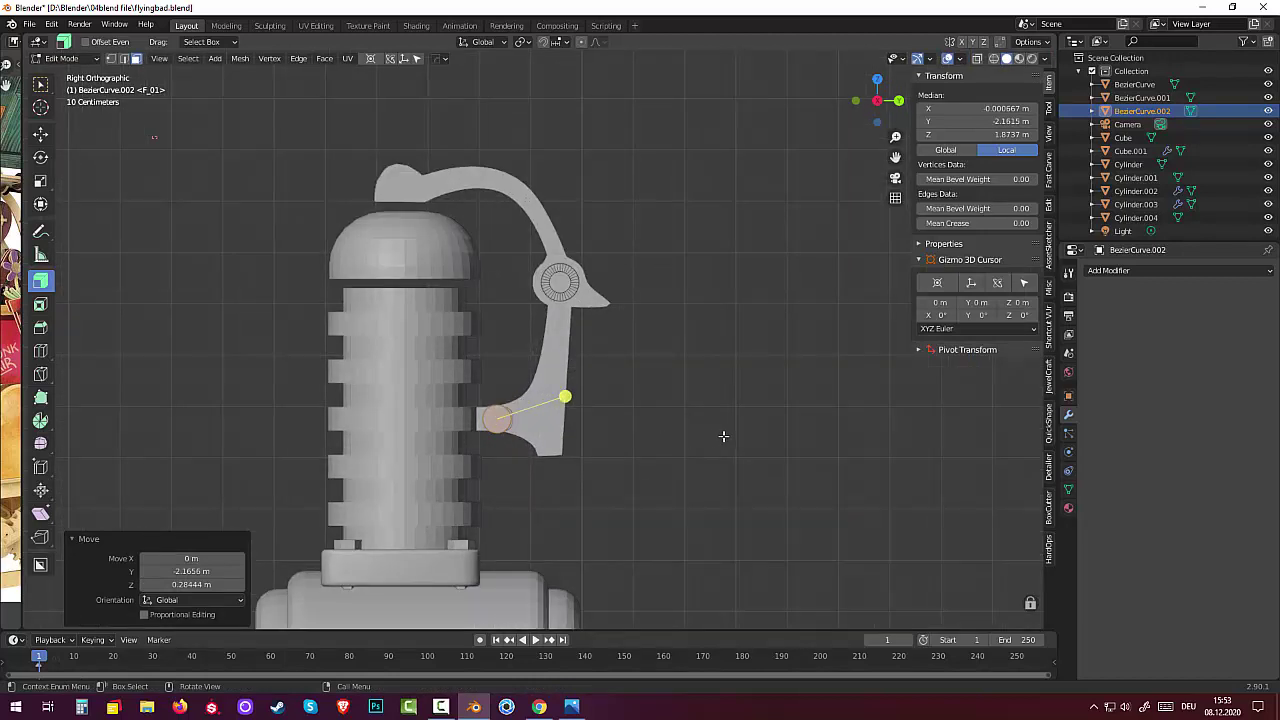
pyautogui.press('s')
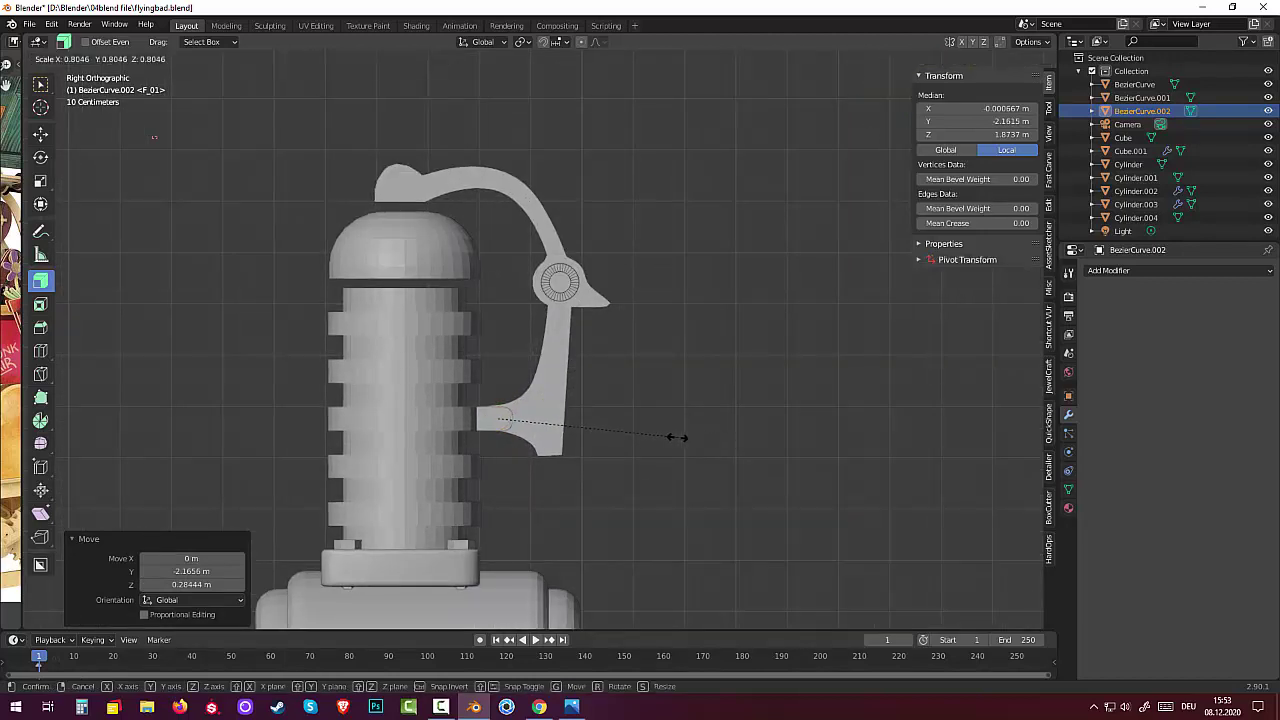
pyautogui.click(667, 437)
pyautogui.moveTo(665, 438)
pyautogui.mouseDown(button='middle')
pyautogui.moveTo(523, 487)
pyautogui.moveTo(567, 476)
pyautogui.mouseUp(button='middle')
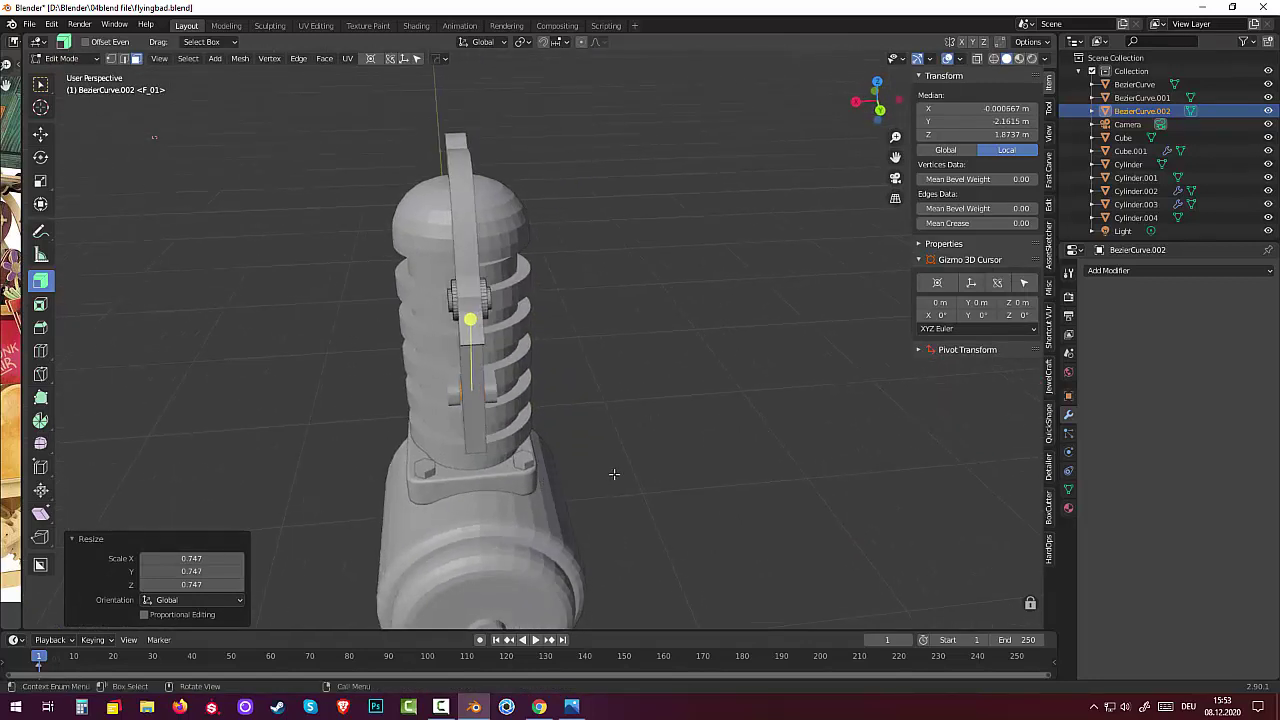
pyautogui.scroll(-3, 601, 468)
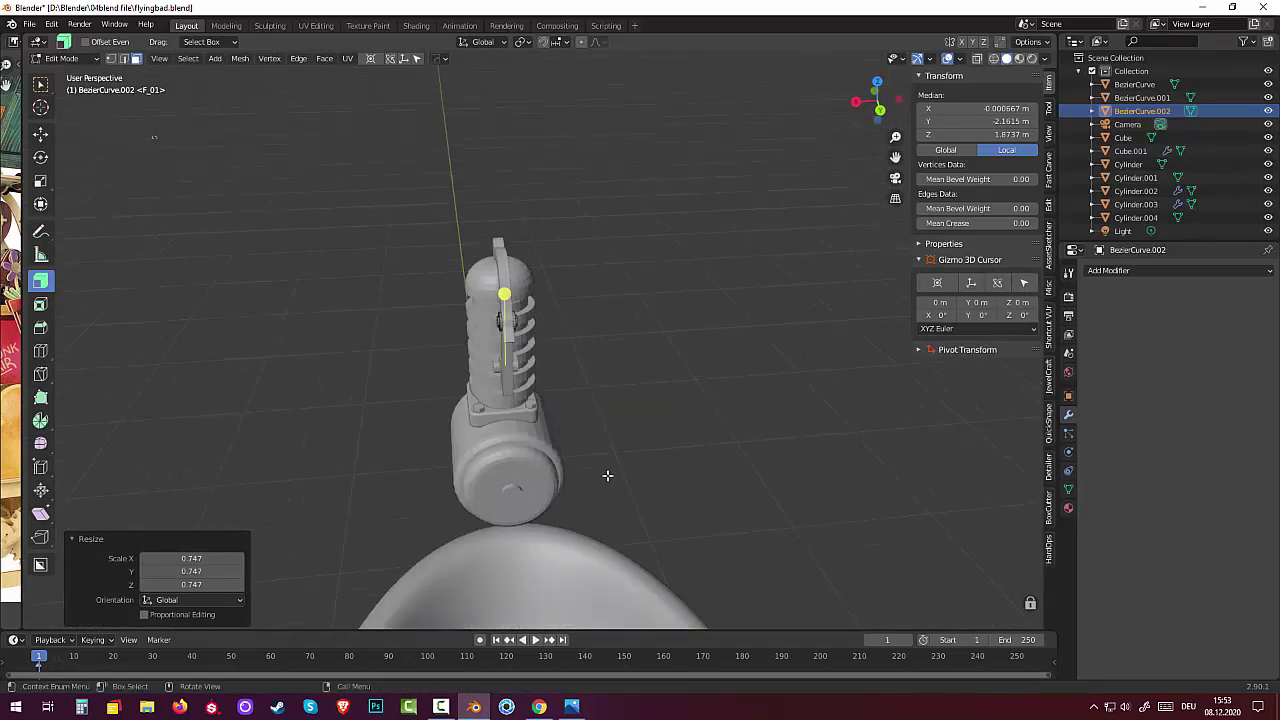
# Stretch the stub along X to 1.469 and clear the selection
pyautogui.press('s')
pyautogui.press('x')
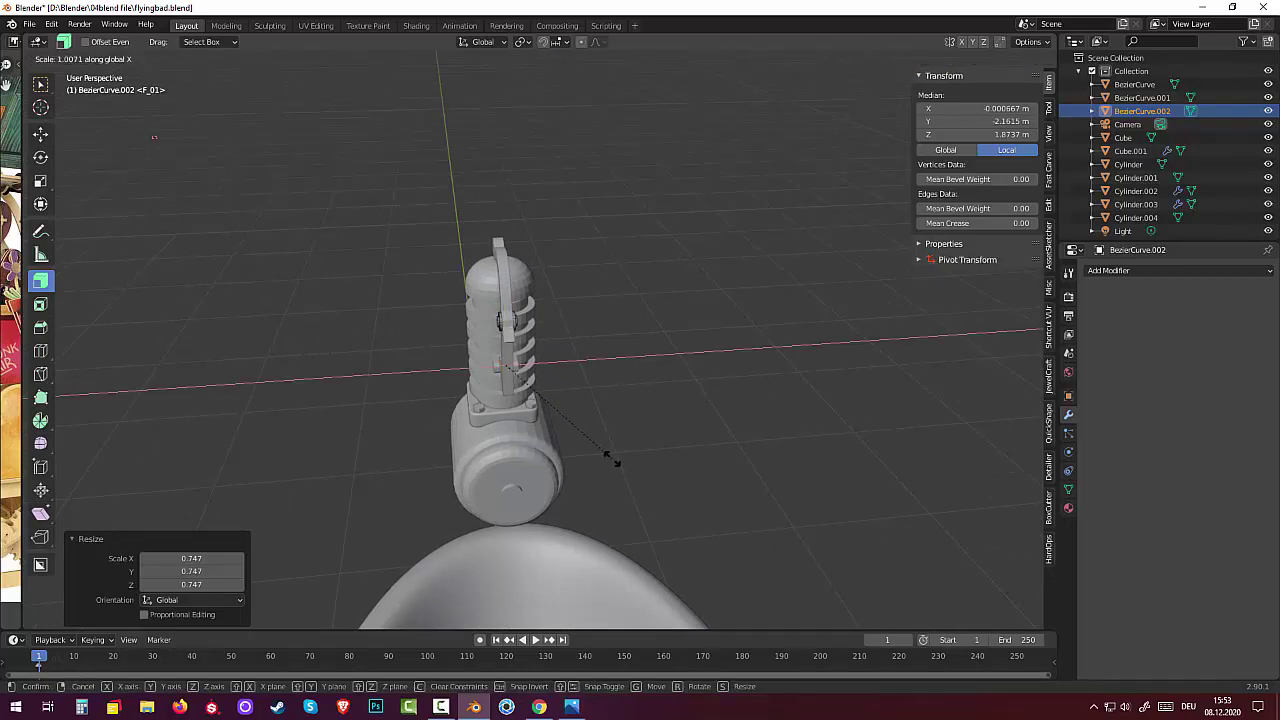
pyautogui.click(690, 452)
pyautogui.click(665, 472)
pyautogui.moveTo(665, 472)
pyautogui.mouseDown(button='middle')
pyautogui.moveTo(766, 394)
pyautogui.moveTo(837, 389)
pyautogui.moveTo(796, 397)
pyautogui.mouseUp(button='middle')
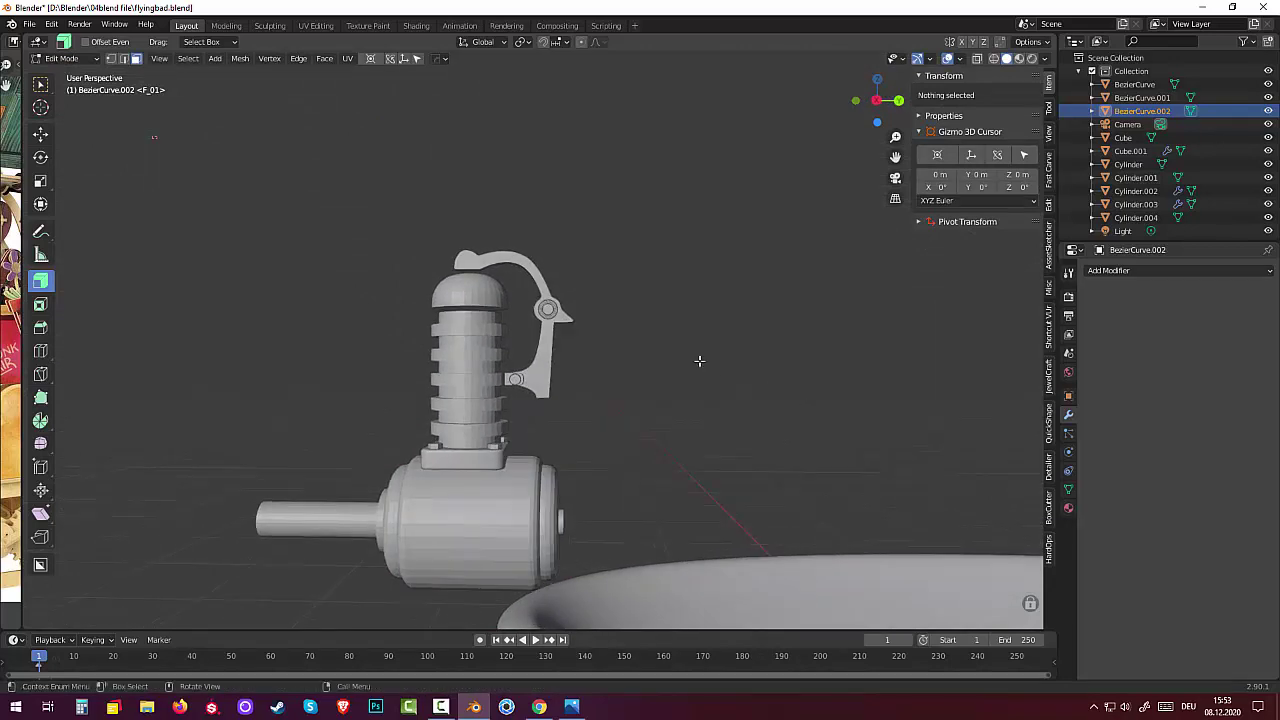
pyautogui.moveTo(698, 330)
pyautogui.mouseDown(button='middle')
pyautogui.moveTo(674, 363)
pyautogui.moveTo(566, 394)
pyautogui.moveTo(343, 354)
pyautogui.moveTo(434, 363)
pyautogui.moveTo(393, 381)
pyautogui.moveTo(149, 389)
pyautogui.moveTo(223, 423)
pyautogui.mouseUp(button='middle')
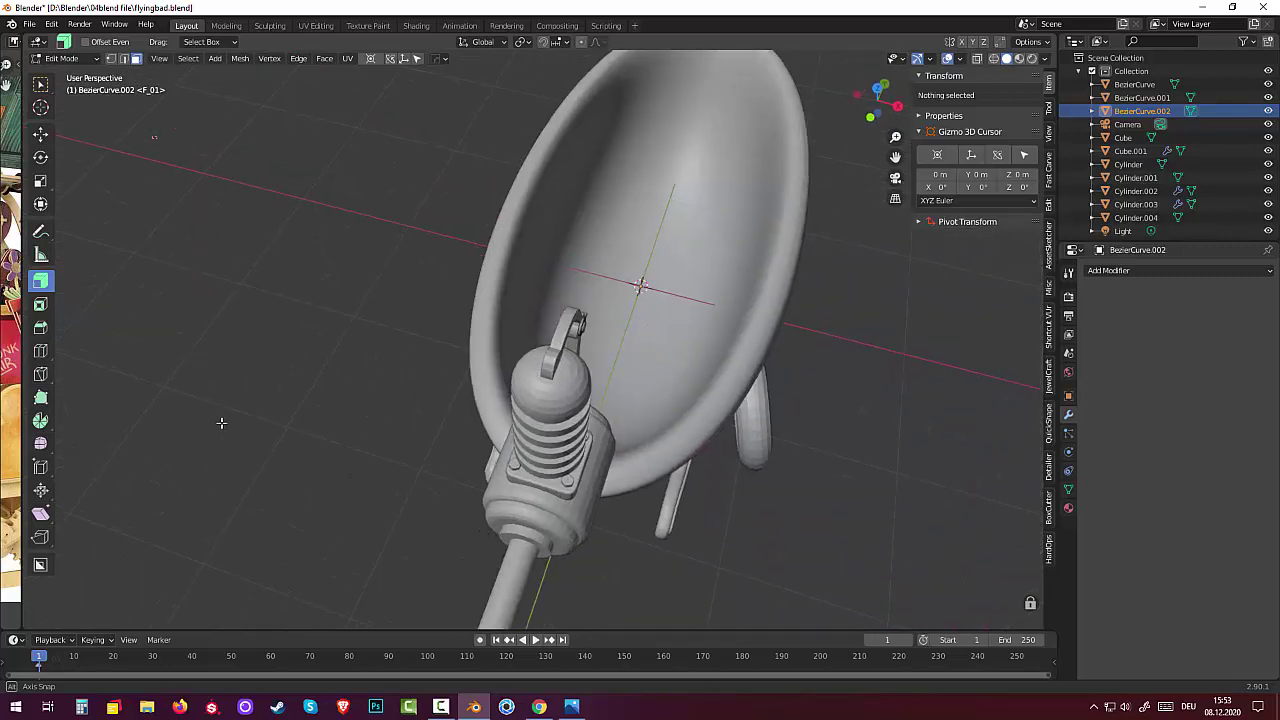
pyautogui.moveTo(478, 420)
pyautogui.mouseDown(button='middle')
pyautogui.moveTo(553, 387)
pyautogui.moveTo(471, 344)
pyautogui.mouseUp(button='middle')
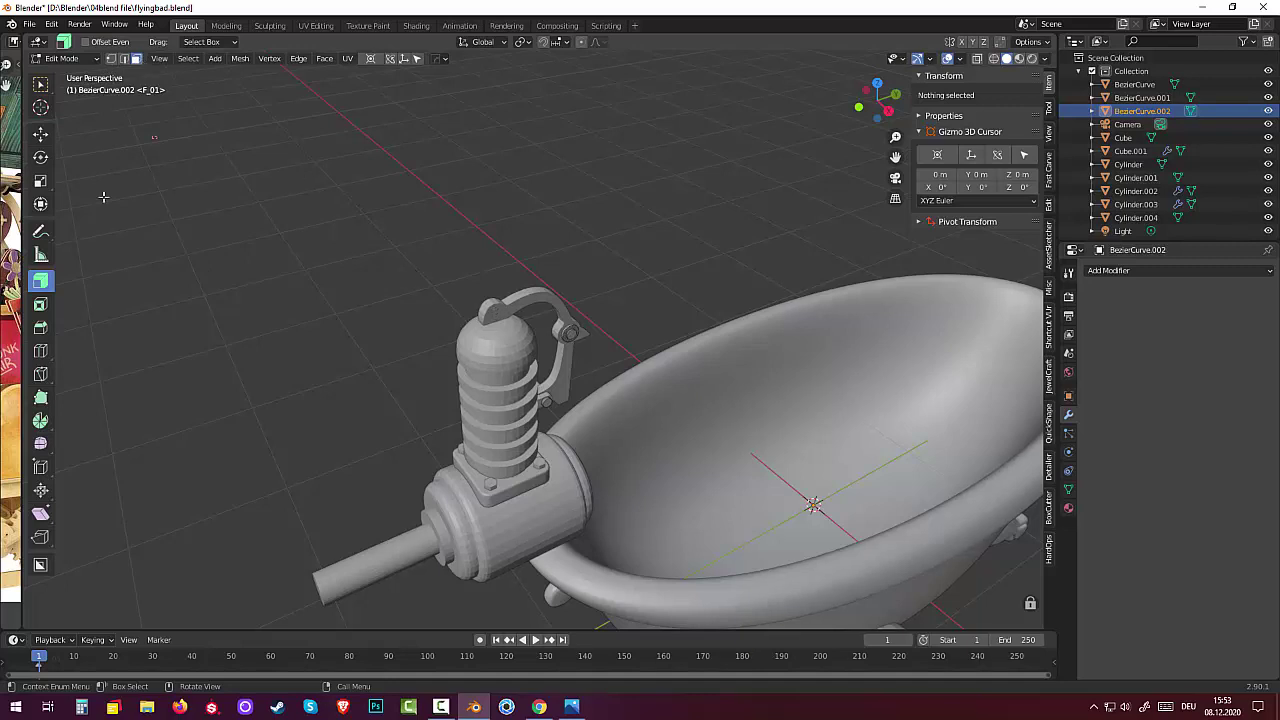
# Return to Object Mode and open yoke curve BezierCurve.001 in Edit Mode
pyautogui.click(62, 58)
pyautogui.click(55, 74)
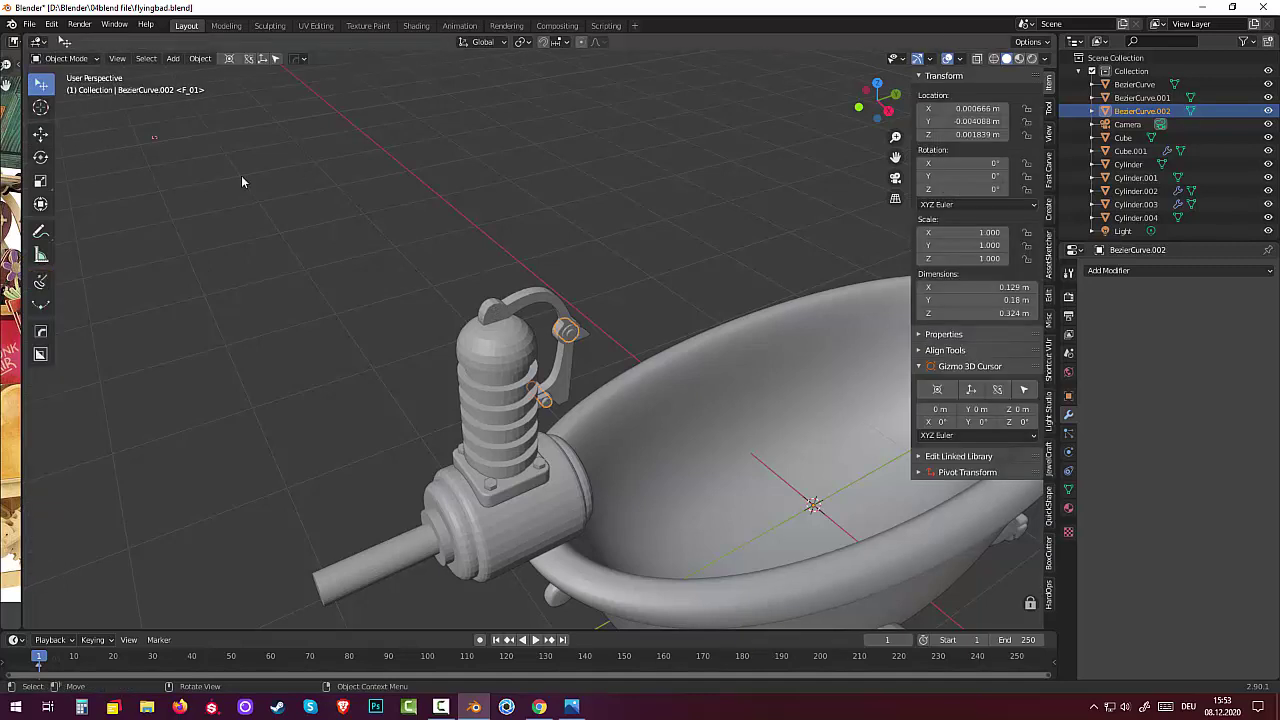
pyautogui.click(512, 306)
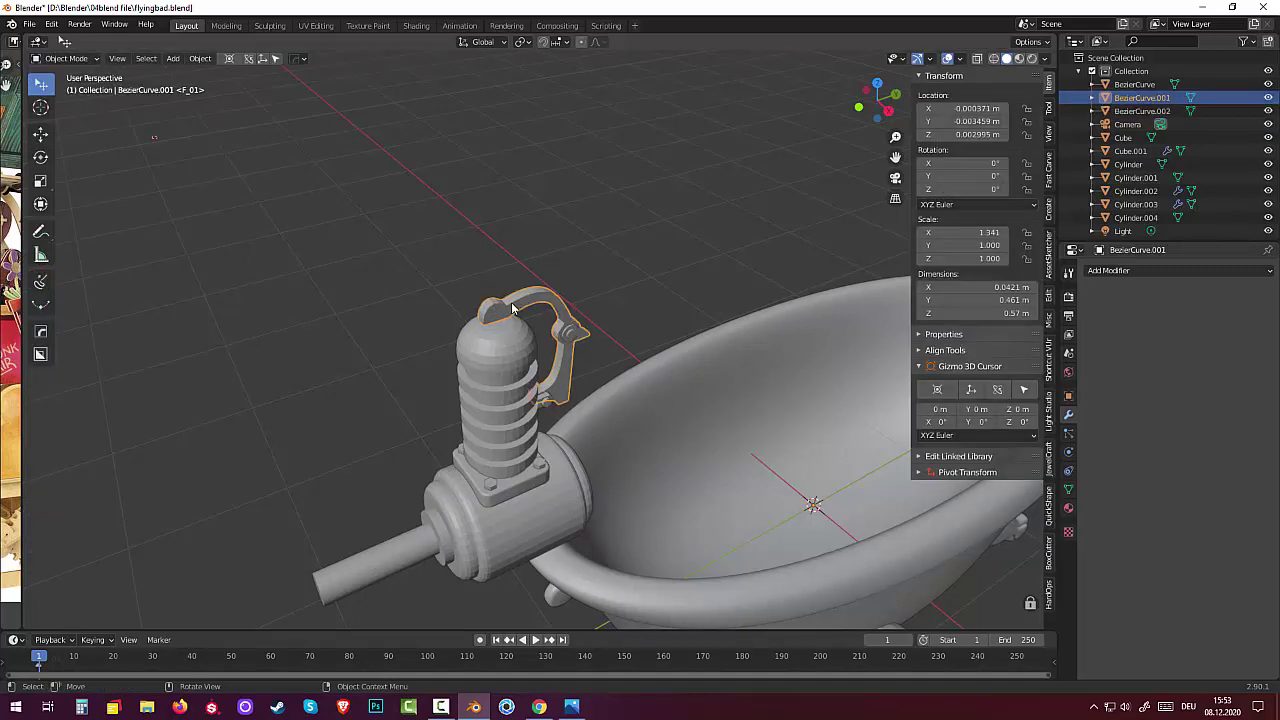
pyautogui.click(74, 59)
pyautogui.click(74, 89)
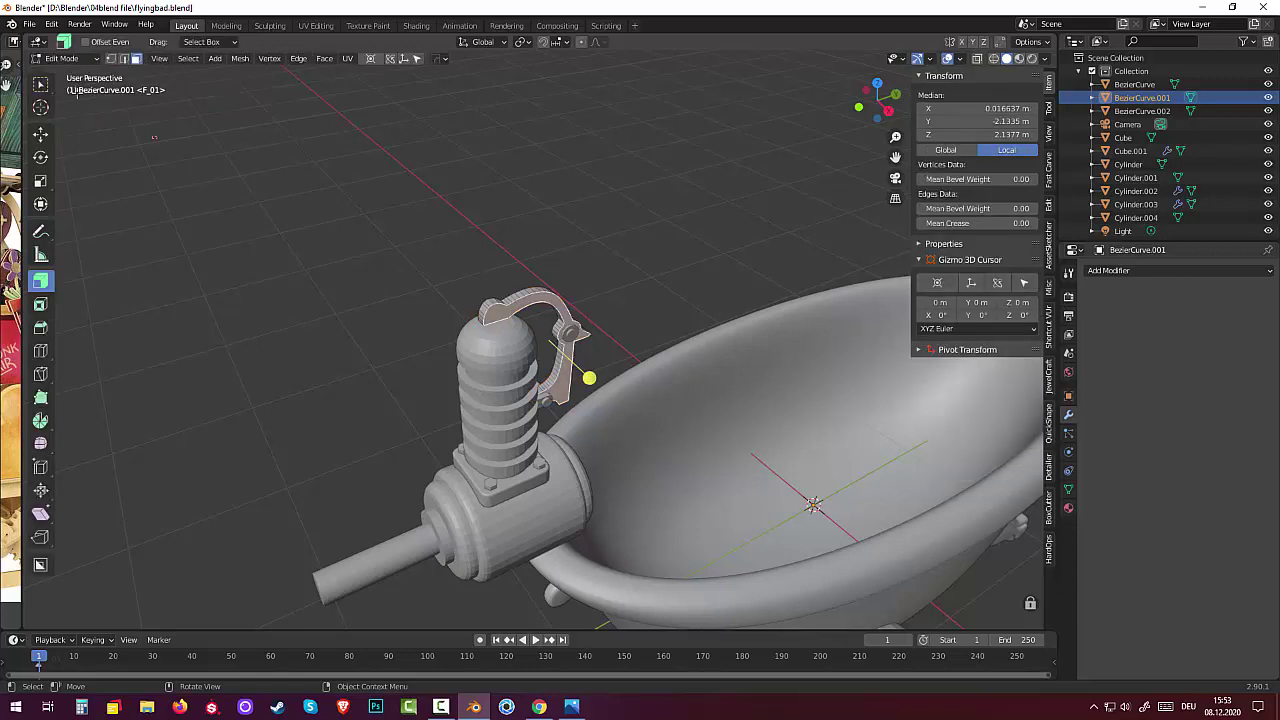
# Zoom in on the yoke, switch to vertex select and pick a point on its top edge
pyautogui.moveTo(280, 277); pyautogui.dragTo(503, 370, button='middle')
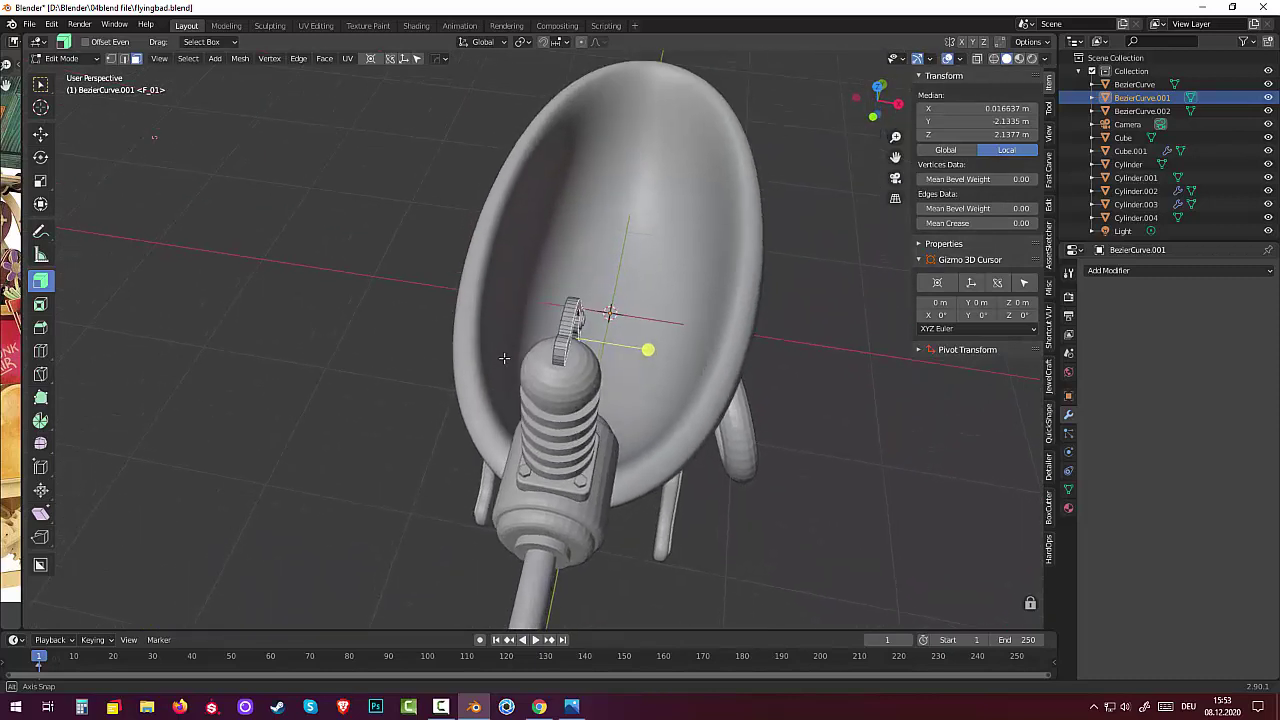
pyautogui.moveTo(503, 370); pyautogui.dragTo(529, 387, button='middle')
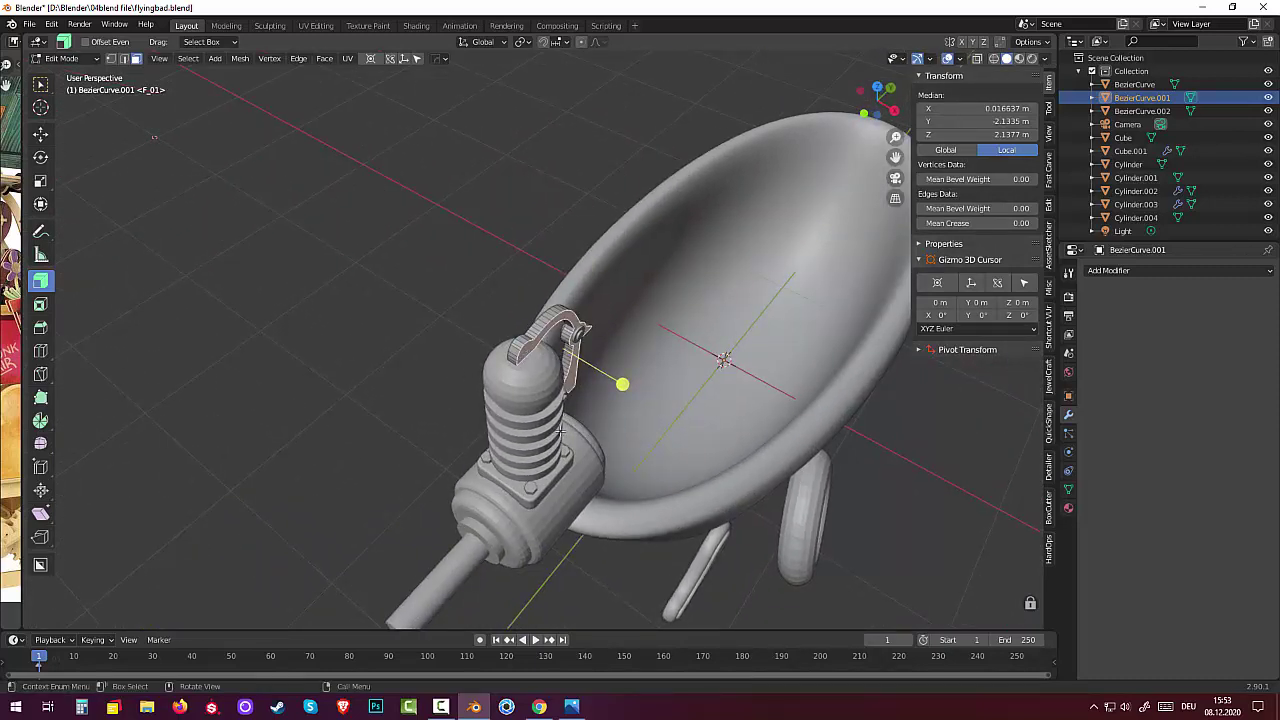
pyautogui.click(755, 415)
pyautogui.moveTo(755, 415)
pyautogui.mouseDown(button='middle')
pyautogui.moveTo(760, 337)
pyautogui.moveTo(617, 366)
pyautogui.mouseUp(button='middle')
pyautogui.scroll(1, 600, 357)
pyautogui.scroll(2, 530, 320)
pyautogui.scroll(2, 460, 288)
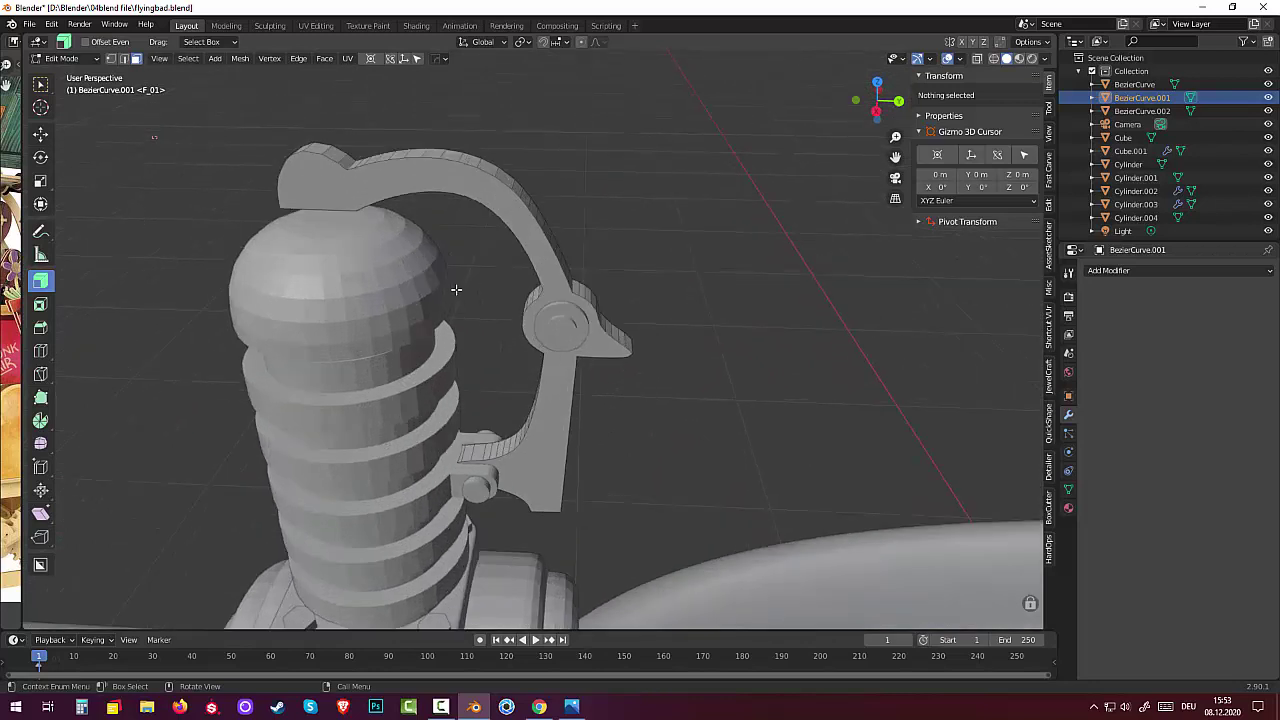
pyautogui.scroll(2, 455, 270)
pyautogui.scroll(2, 455, 270)
pyautogui.scroll(1, 480, 260)
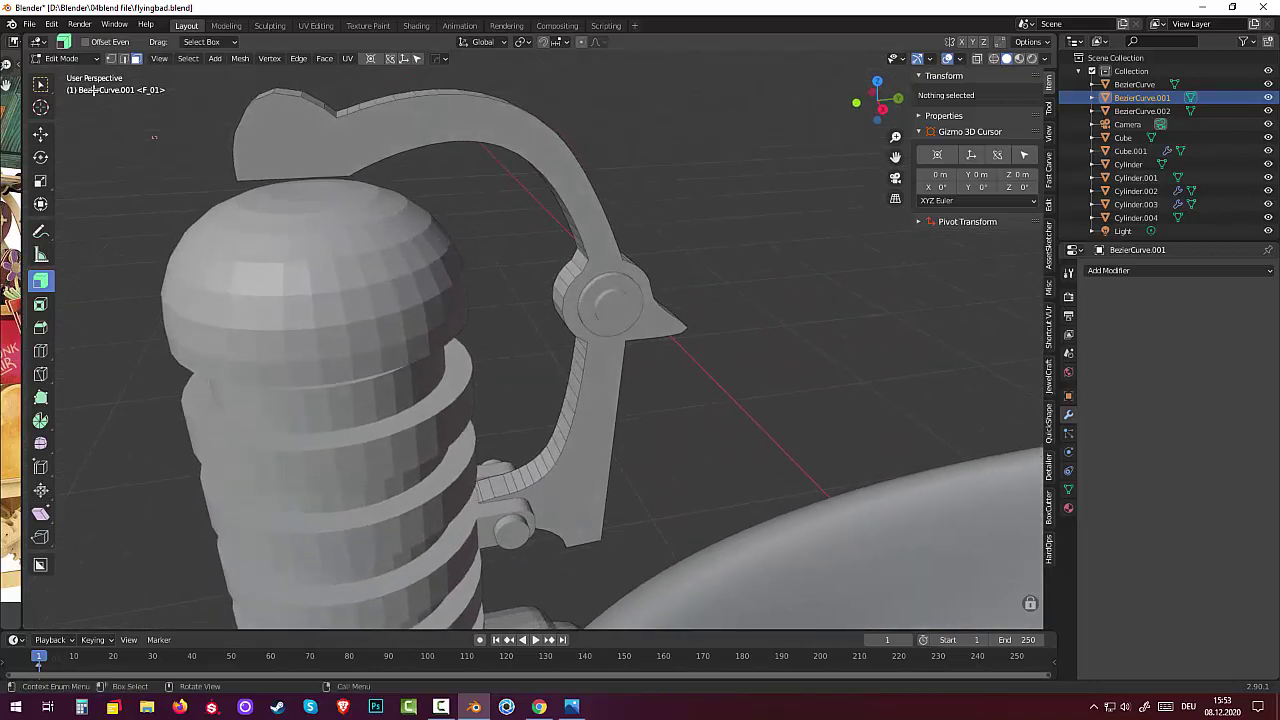
pyautogui.click(111, 59)
pyautogui.click(336, 116)
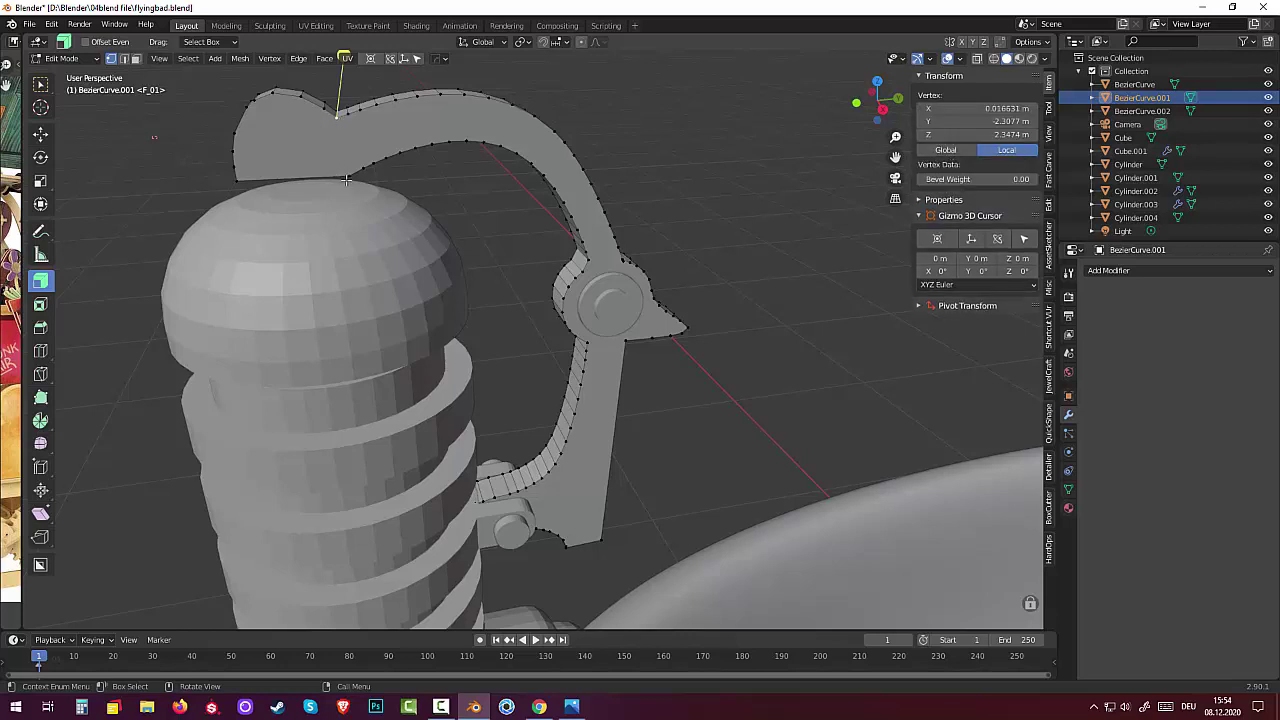
# Join two yoke points with an edge, then select neighbouring points on the yoke's top outline
pyautogui.keyDown('shift'); pyautogui.click(347, 178); pyautogui.keyUp('shift')
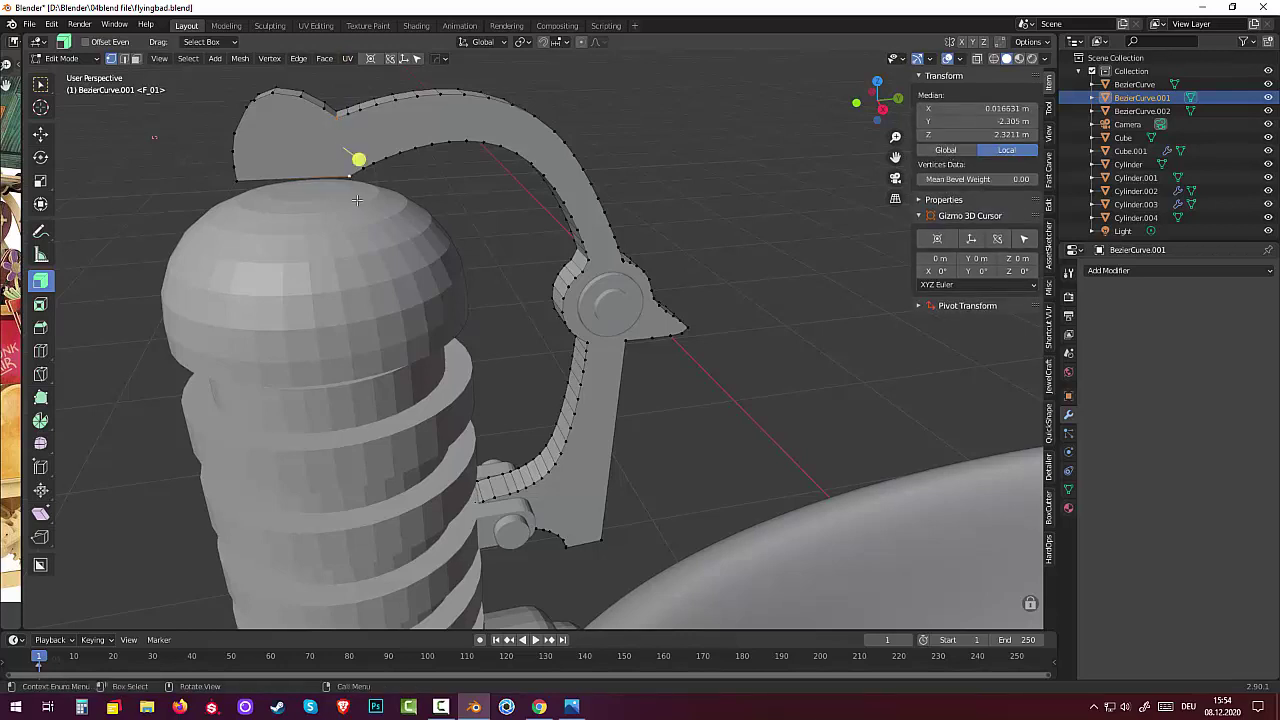
pyautogui.press('f')
pyautogui.click(631, 179)
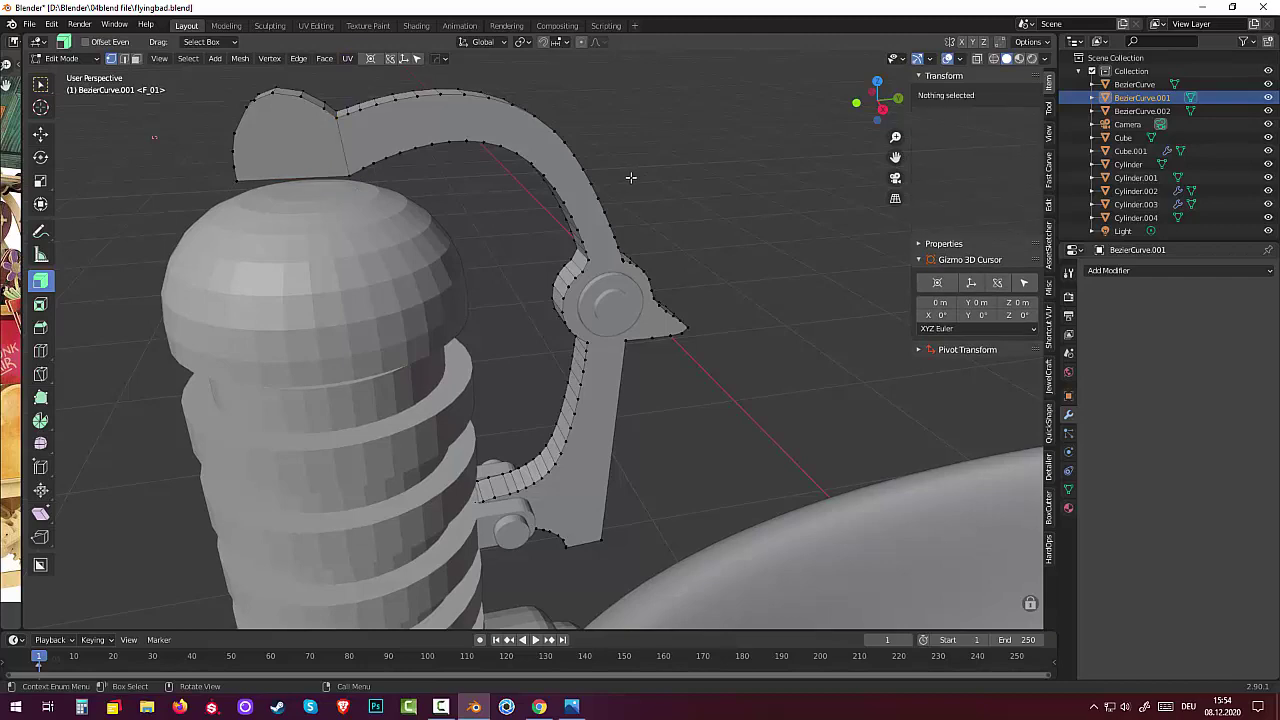
pyautogui.moveTo(631, 179); pyautogui.dragTo(287, 172, button='middle')
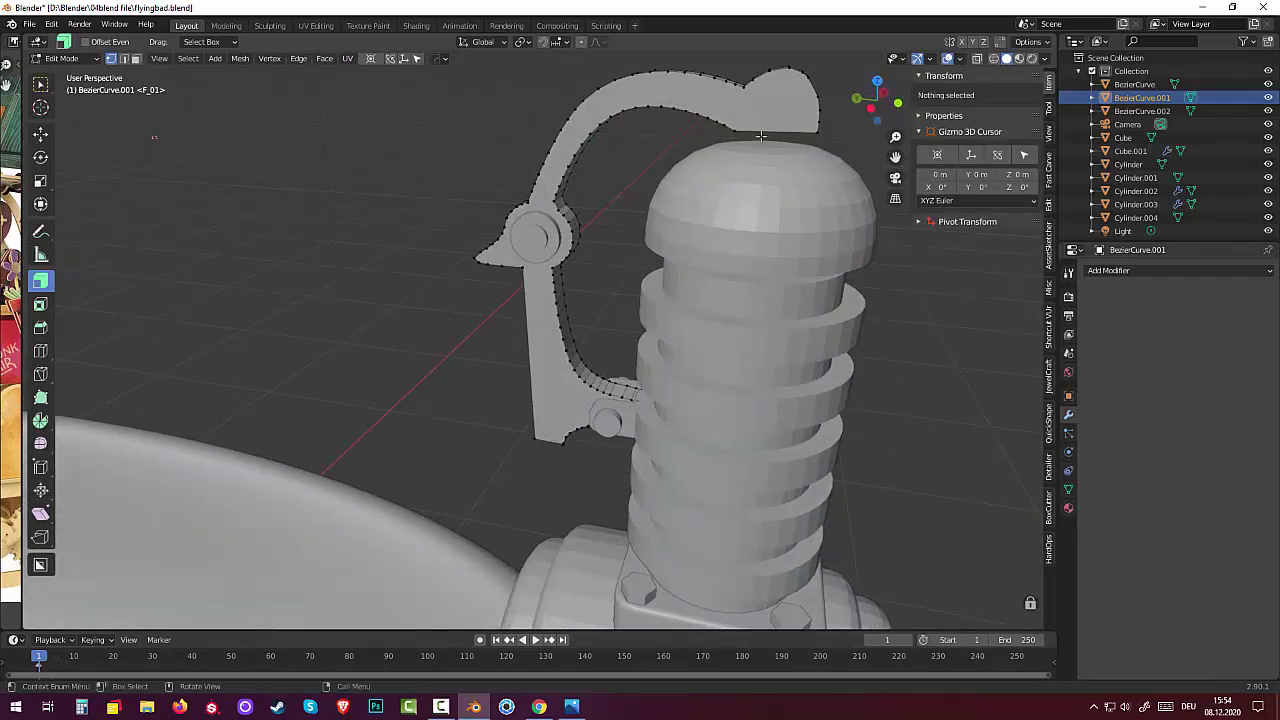
pyautogui.click(743, 88)
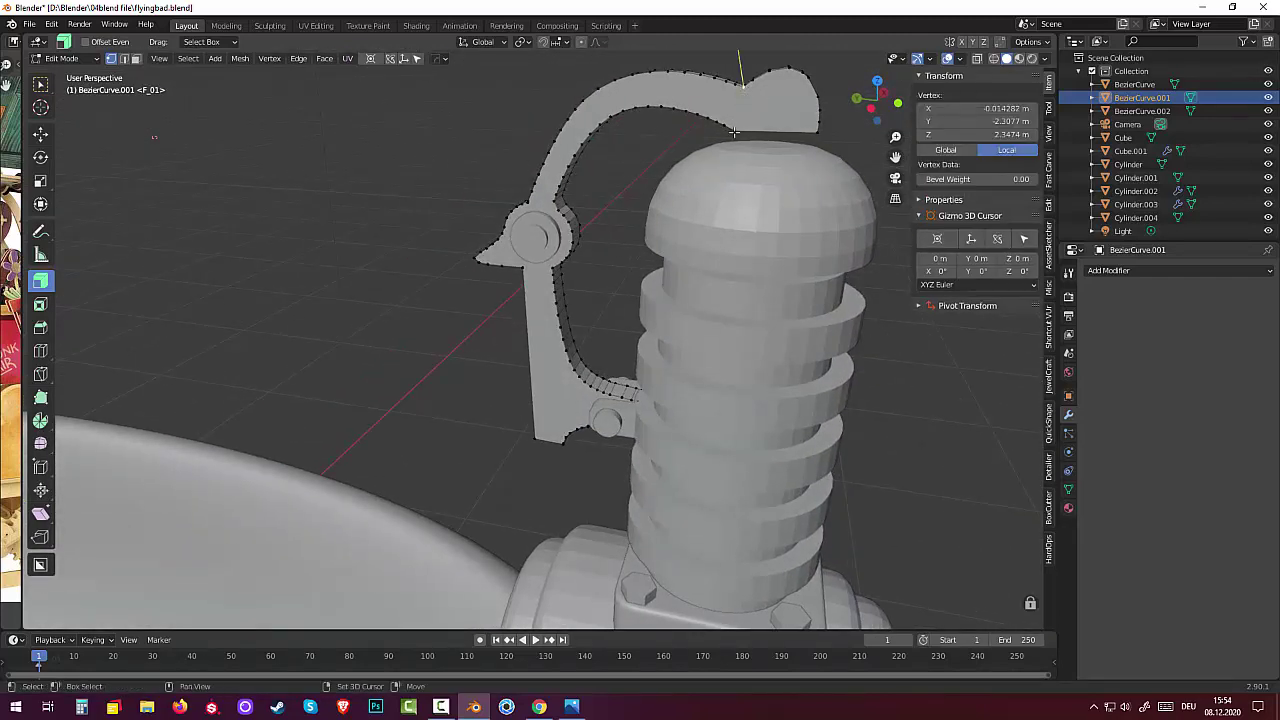
pyautogui.keyDown('shift'); pyautogui.click(733, 128); pyautogui.keyUp('shift')
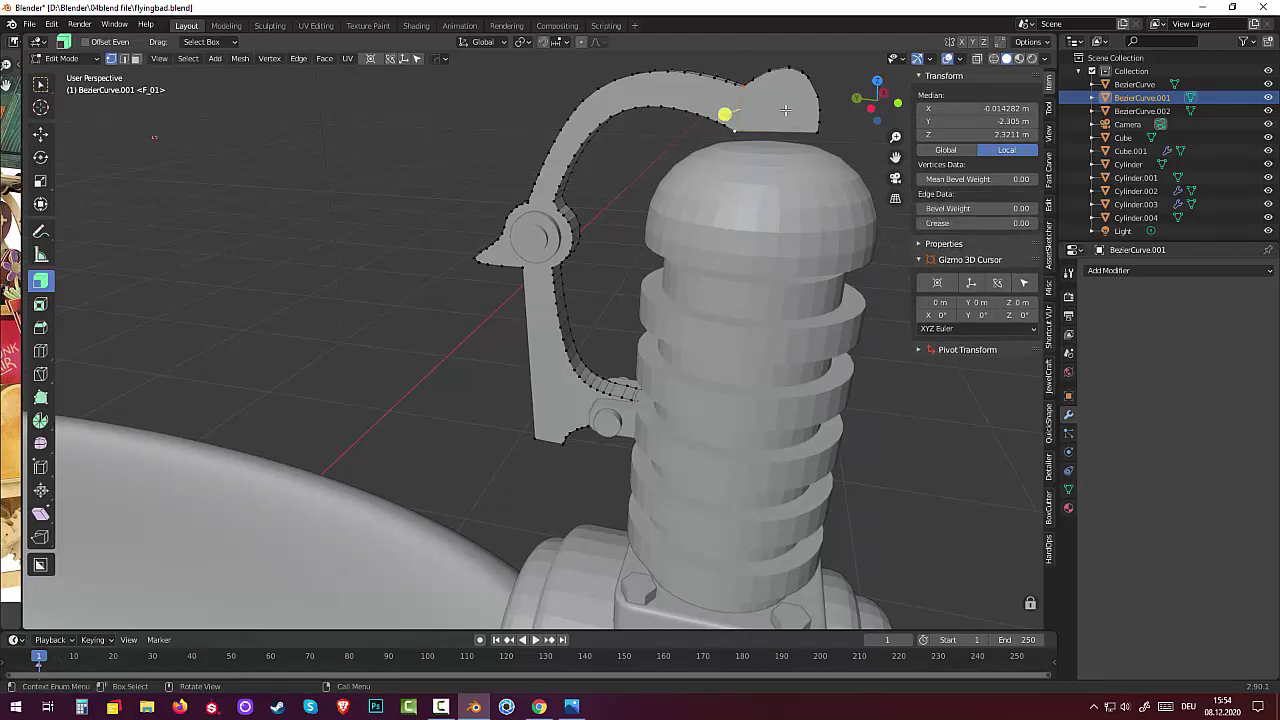
pyautogui.moveTo(786, 110); pyautogui.dragTo(605, 146, button='middle')
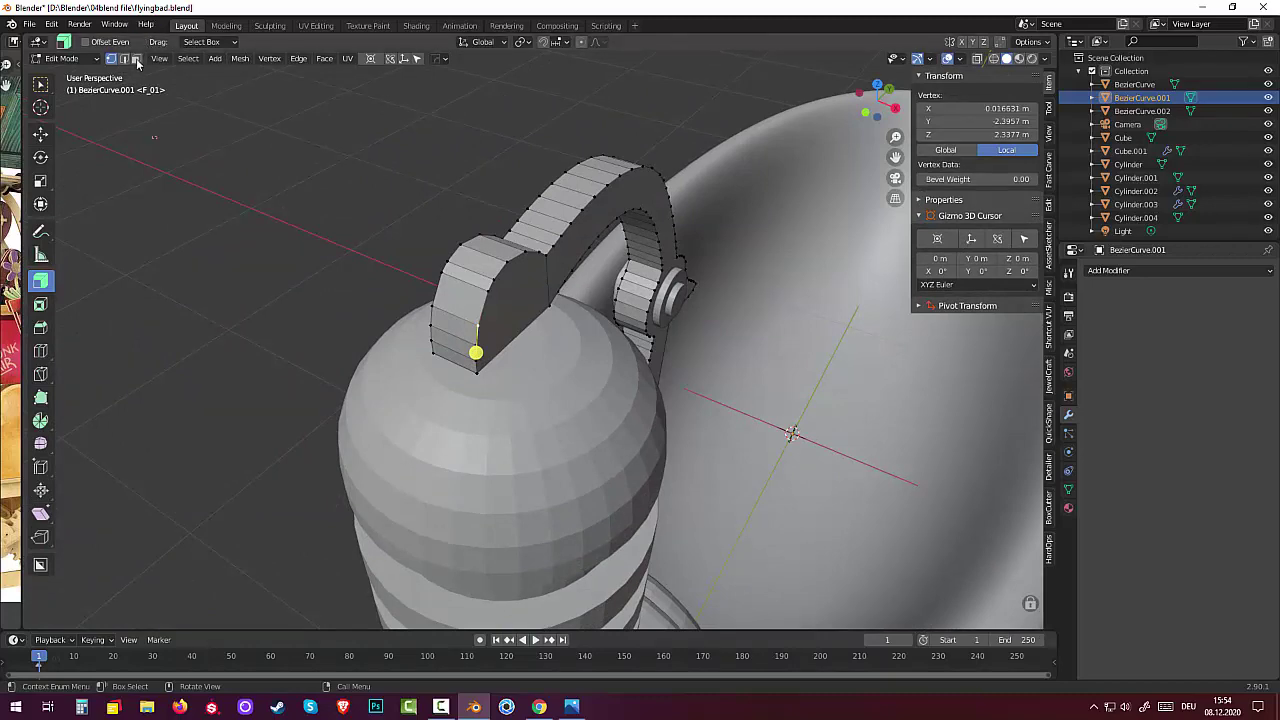
# In face select mode, widen the bracket's end face 2.116 times along X
pyautogui.click(136, 59)
pyautogui.click(528, 295)
pyautogui.moveTo(629, 354); pyautogui.dragTo(866, 300, button='middle')
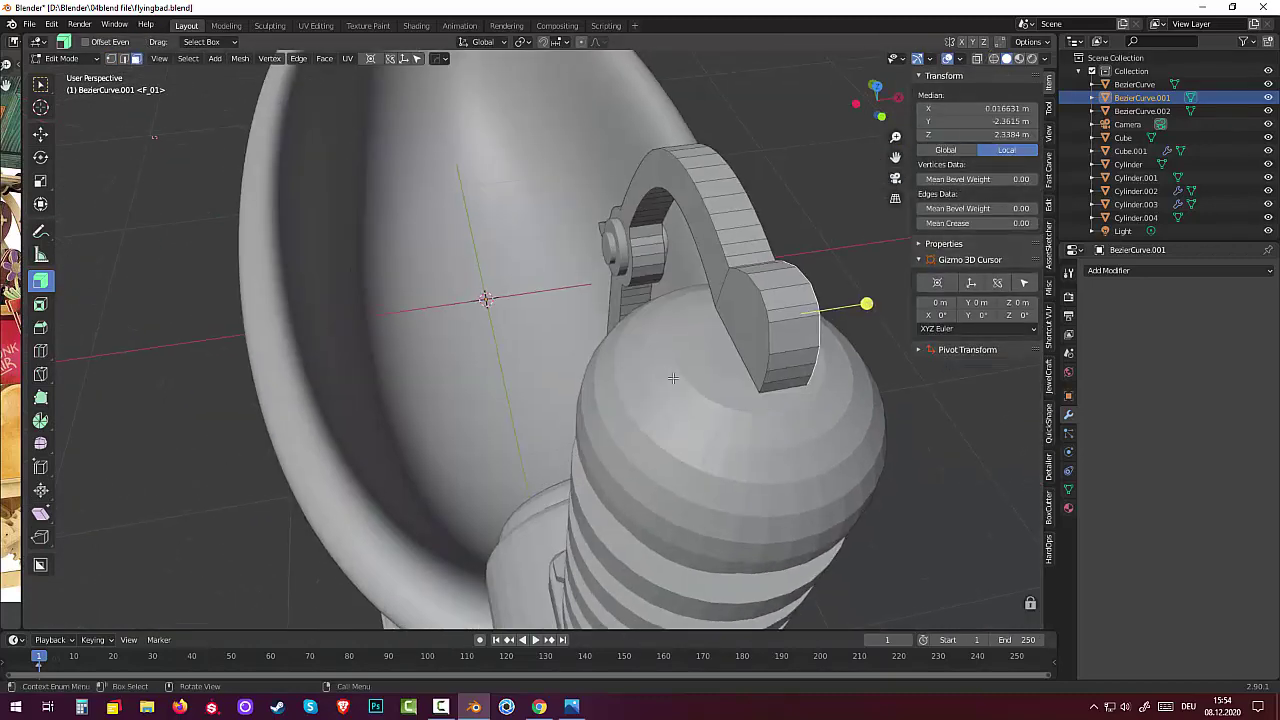
pyautogui.click(764, 370)
pyautogui.moveTo(764, 370); pyautogui.dragTo(745, 401, button='middle')
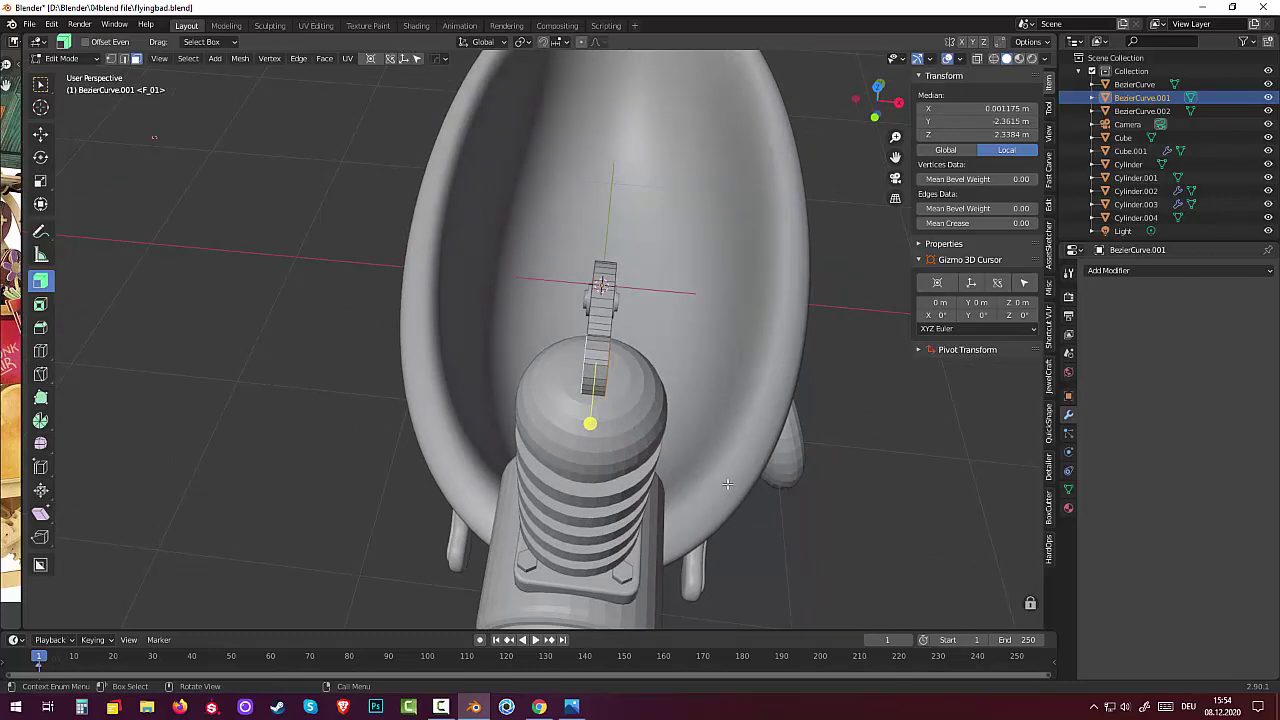
pyautogui.press('s')
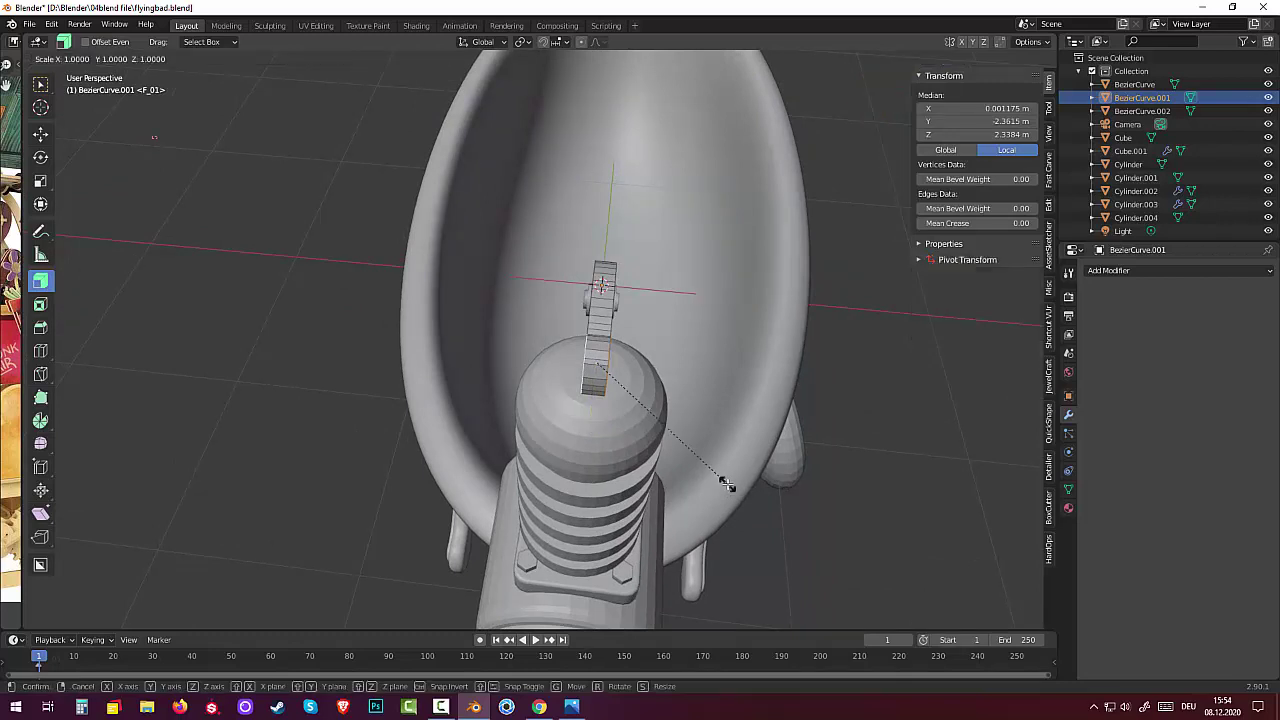
pyautogui.press('x')
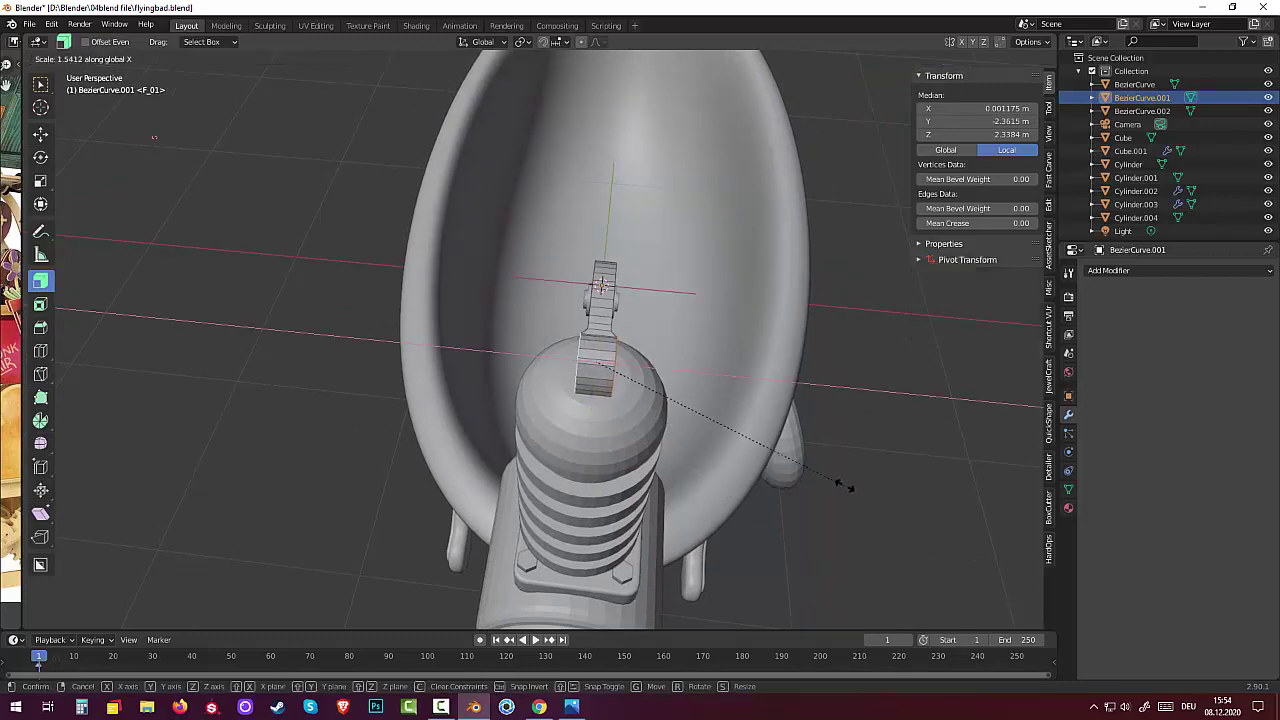
pyautogui.click(955, 480)
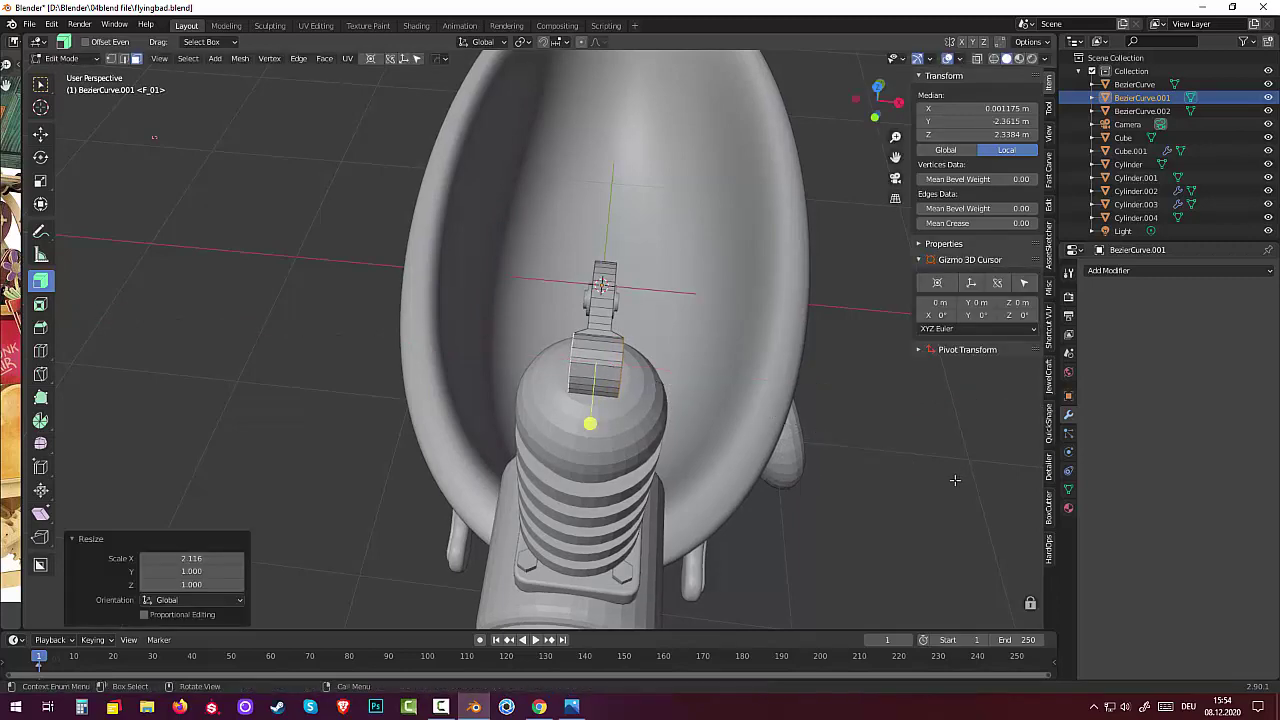
# Return to Object Mode and look over the bracket's ring pieces around the microphone
pyautogui.click(884, 433)
pyautogui.moveTo(884, 433)
pyautogui.mouseDown(button='middle')
pyautogui.moveTo(623, 394)
pyautogui.moveTo(683, 454)
pyautogui.moveTo(780, 380)
pyautogui.moveTo(762, 383)
pyautogui.moveTo(746, 357)
pyautogui.moveTo(653, 403)
pyautogui.mouseUp(button='middle')
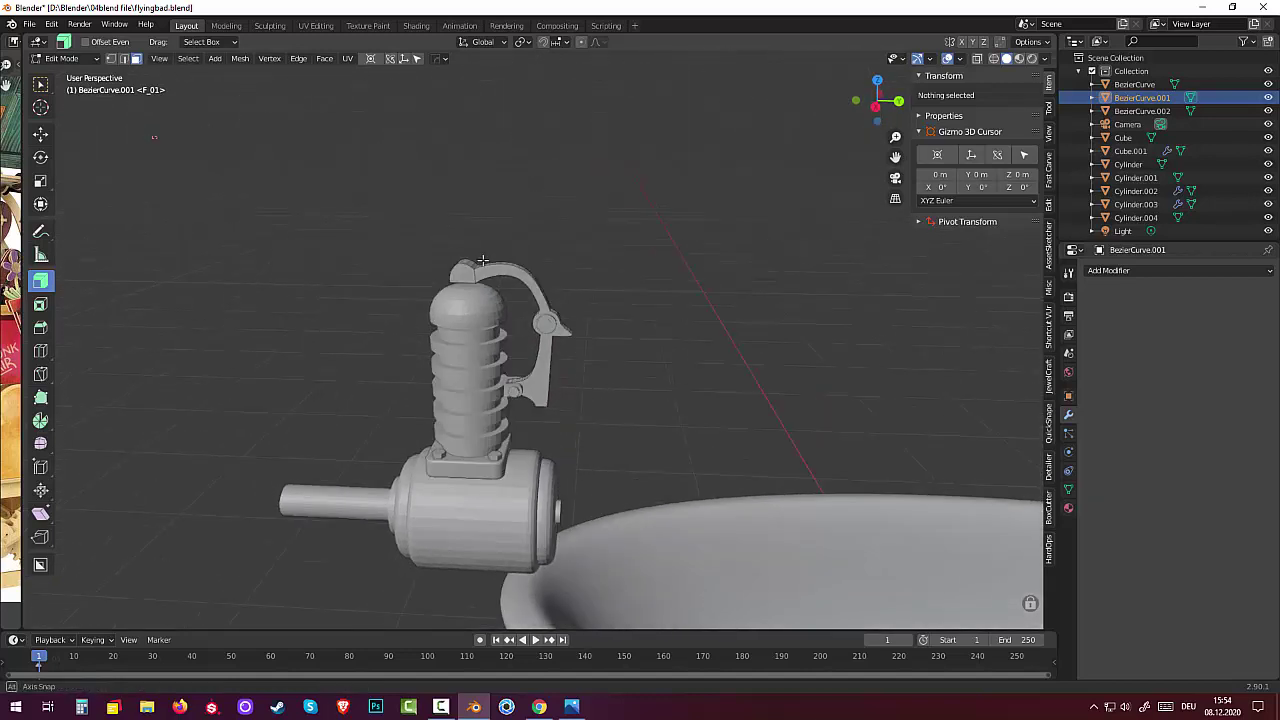
pyautogui.moveTo(458, 304); pyautogui.dragTo(495, 272, button='middle')
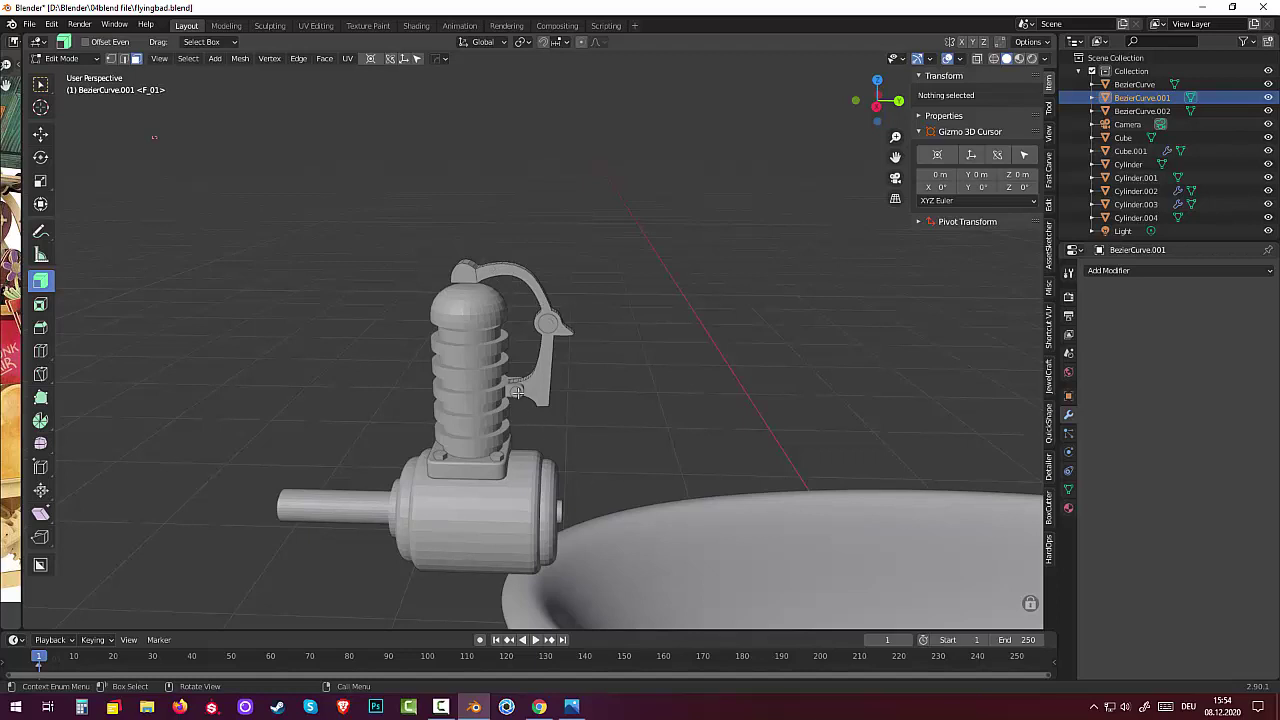
pyautogui.click(525, 348)
pyautogui.click(63, 58)
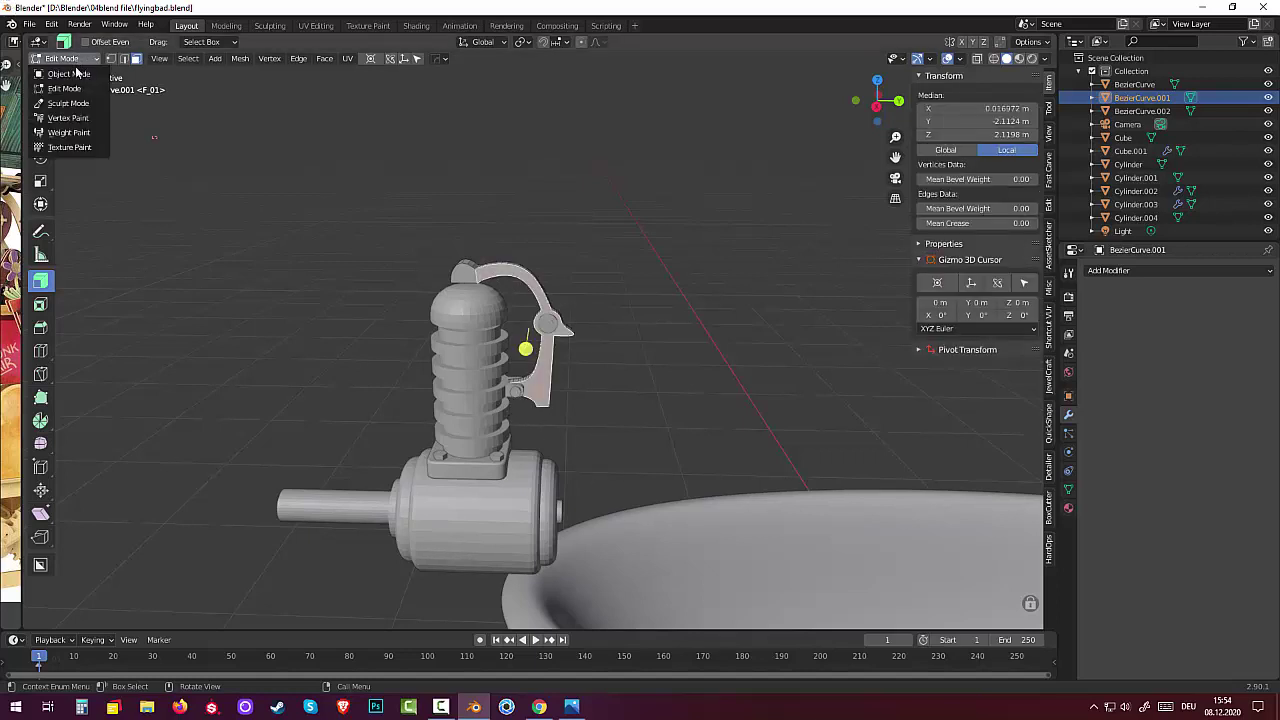
pyautogui.click(68, 74)
pyautogui.click(518, 390)
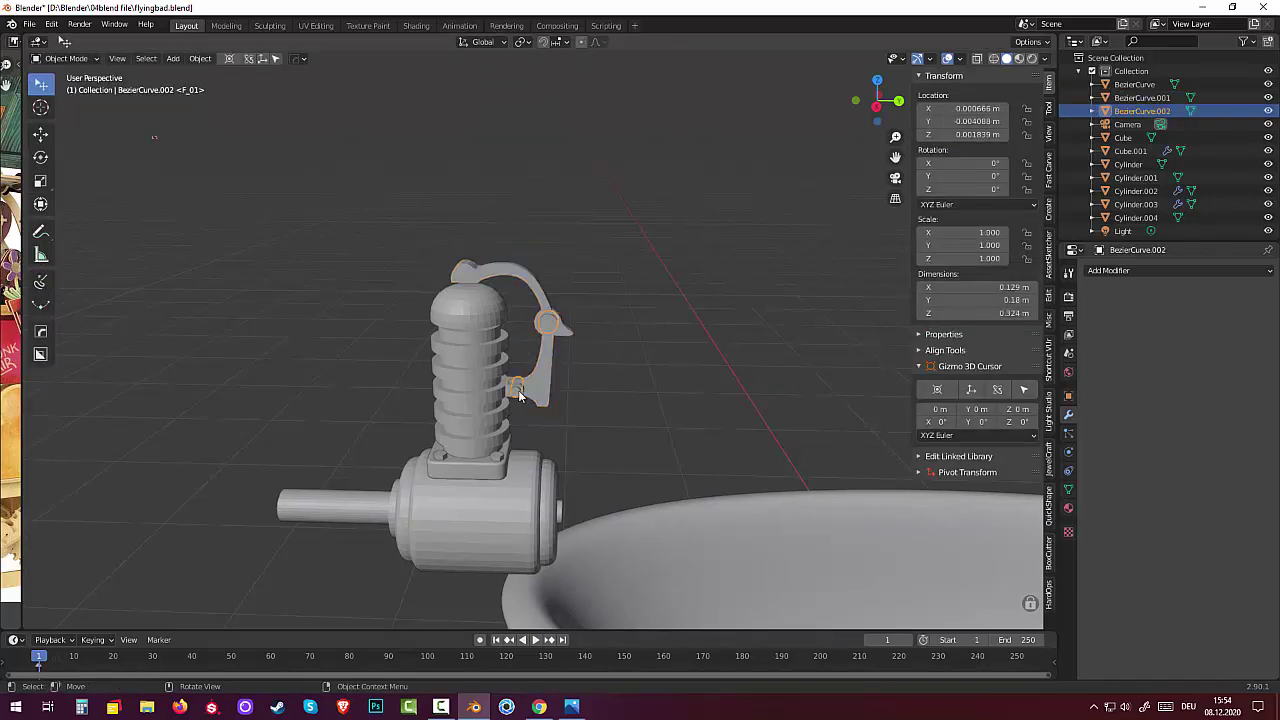
pyautogui.moveTo(518, 393); pyautogui.dragTo(573, 393, button='middle')
pyautogui.scroll(2, 573, 393)
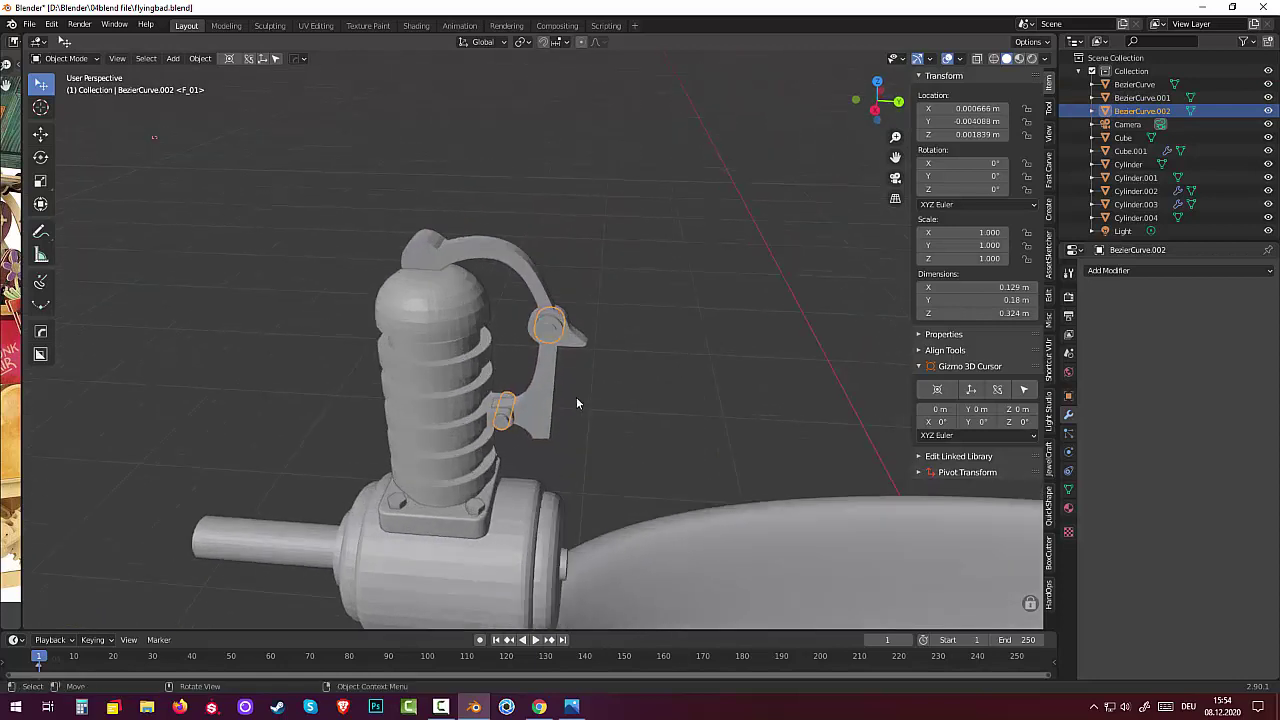
pyautogui.click(722, 437)
pyautogui.moveTo(711, 433)
pyautogui.mouseDown(button='middle')
pyautogui.moveTo(689, 411)
pyautogui.moveTo(586, 386)
pyautogui.moveTo(600, 400)
pyautogui.moveTo(754, 409)
pyautogui.moveTo(737, 425)
pyautogui.moveTo(694, 397)
pyautogui.mouseUp(button='middle')
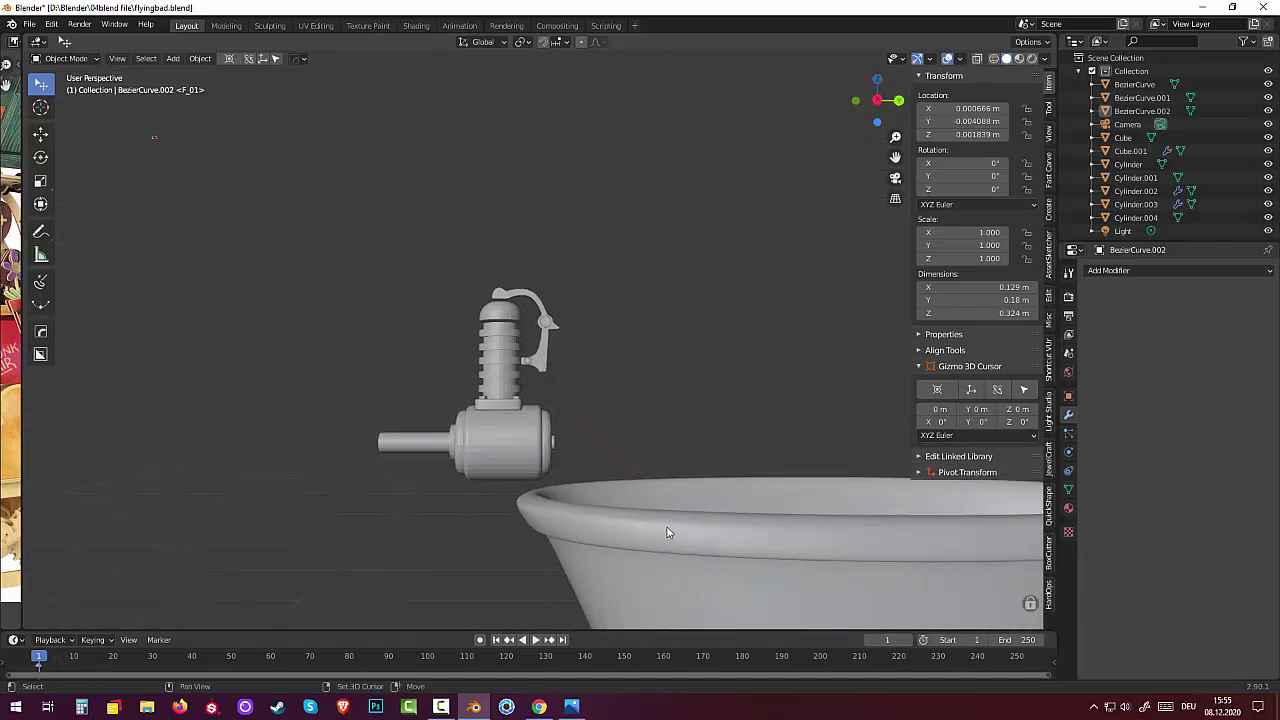
# Bring up the Shift+A Add menu, dismissing it twice before leaving it open
pyautogui.hotkey('shift', 'a')
pyautogui.moveTo(604, 421)
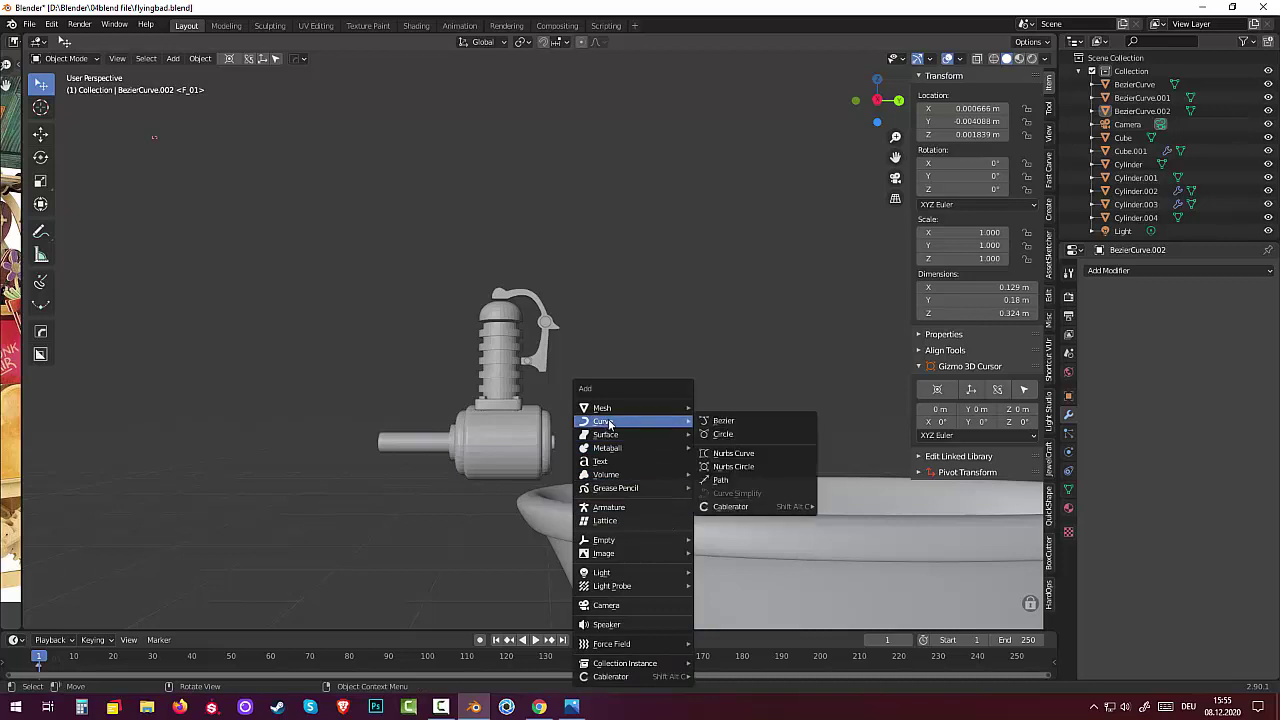
pyautogui.press('Escape')
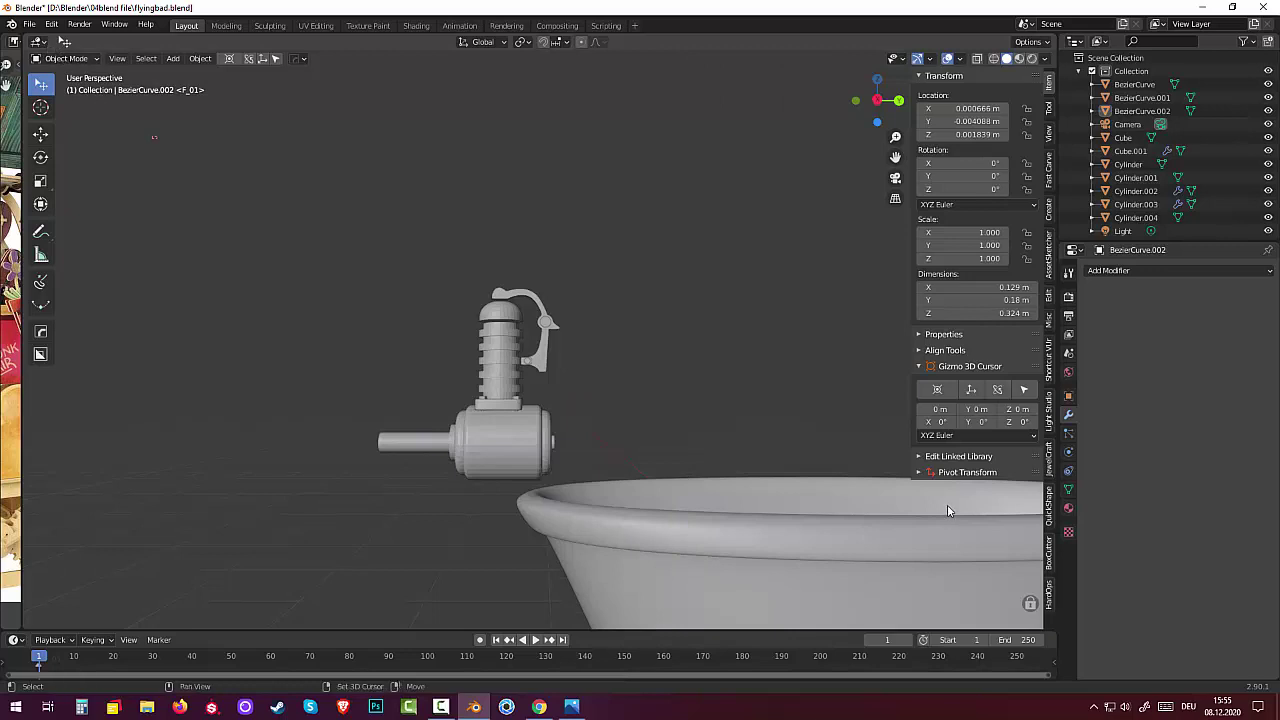
pyautogui.hotkey('shift', 'a')
pyautogui.press('Escape')
pyautogui.hotkey('shift', 'a')
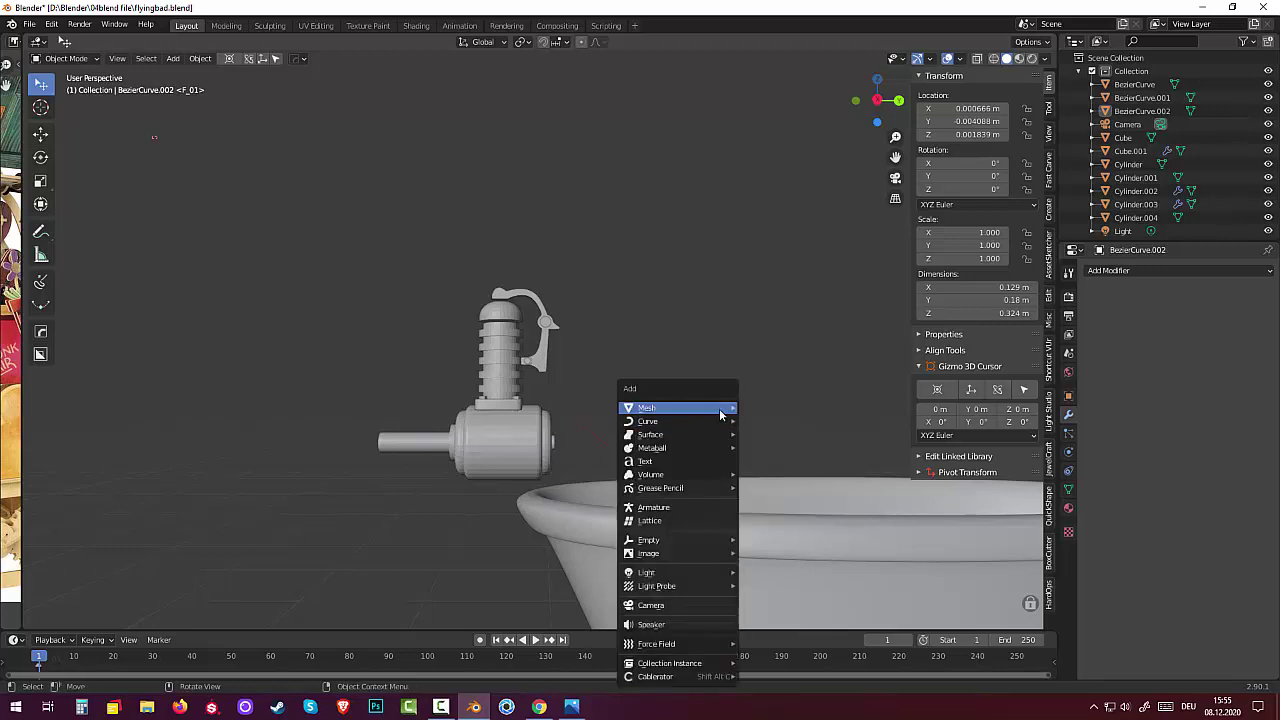
pyautogui.moveTo(676, 408)
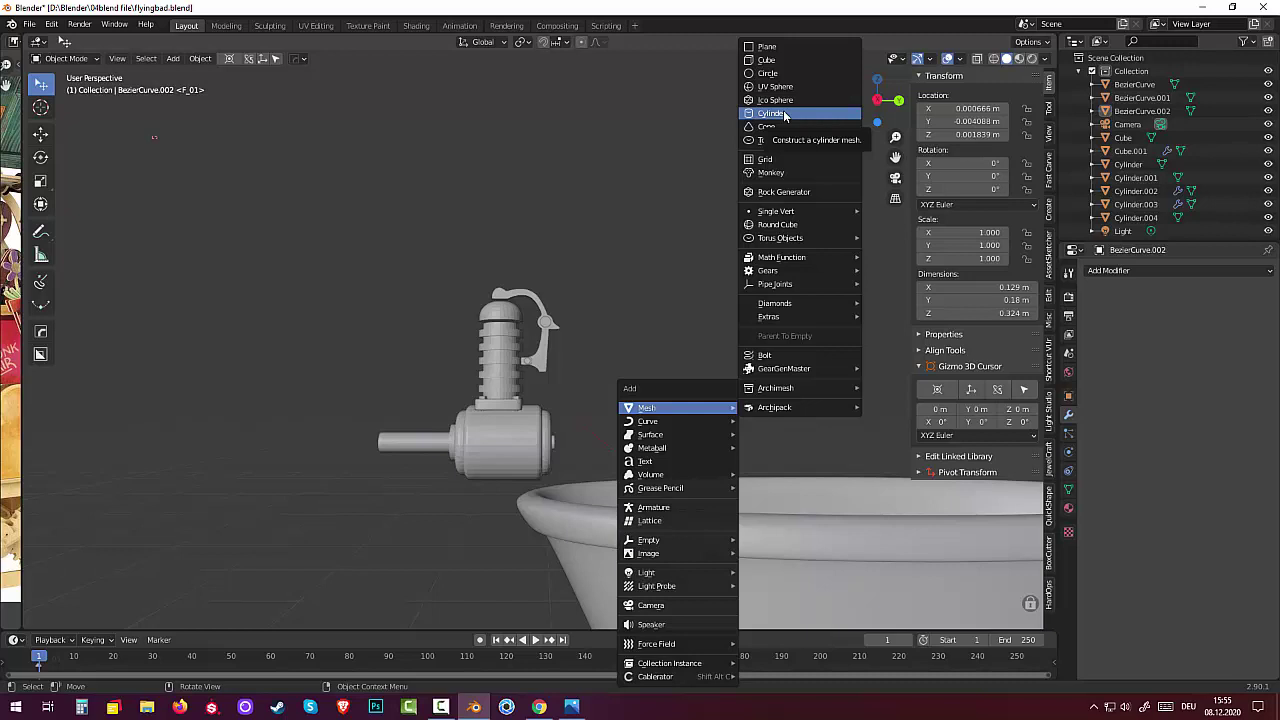
# Add a cylinder with 24 vertices and raise it along Z above the bathtub
pyautogui.click(784, 114)
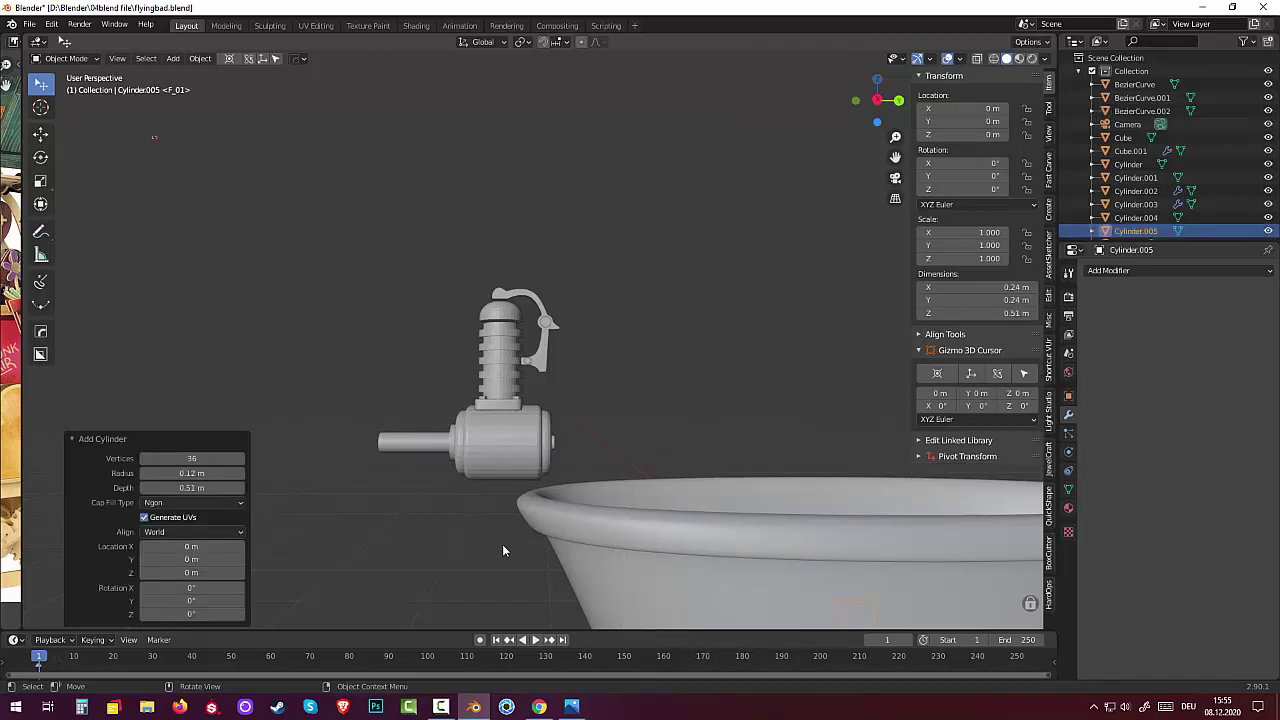
pyautogui.scroll(-2, 484, 563)
pyautogui.scroll(-2, 484, 563)
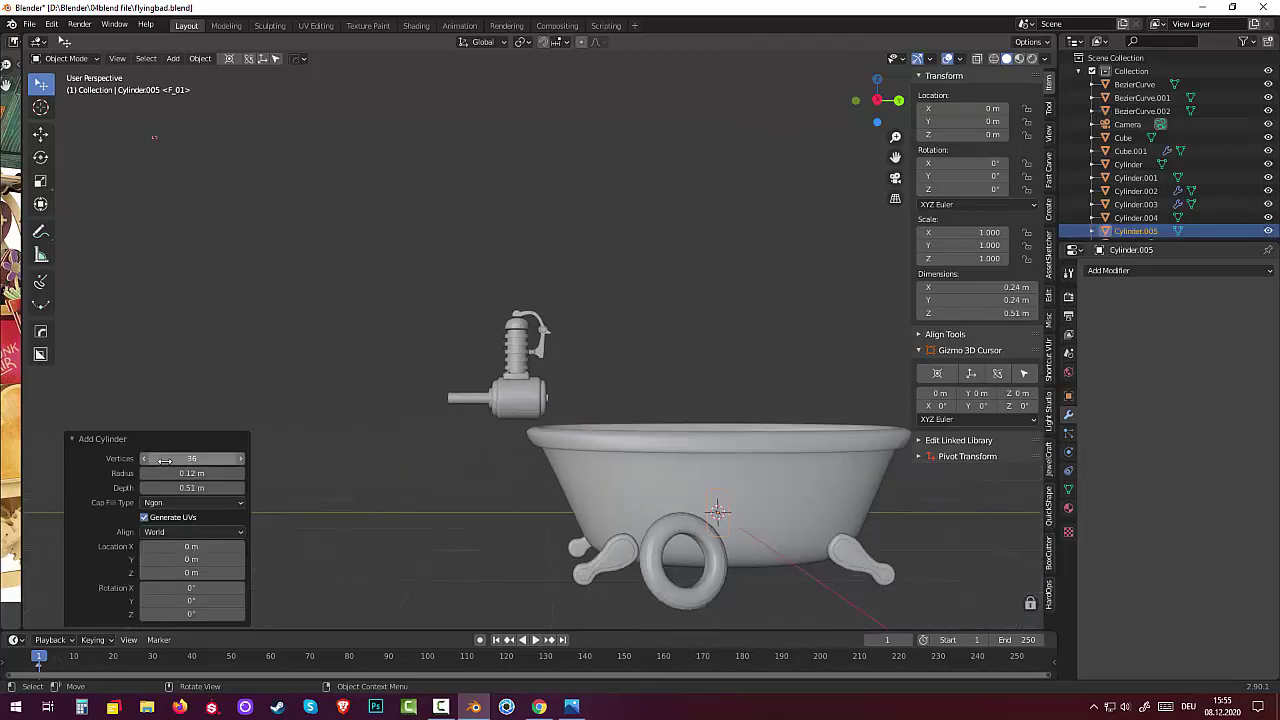
pyautogui.moveTo(191, 458); pyautogui.dragTo(150, 458)
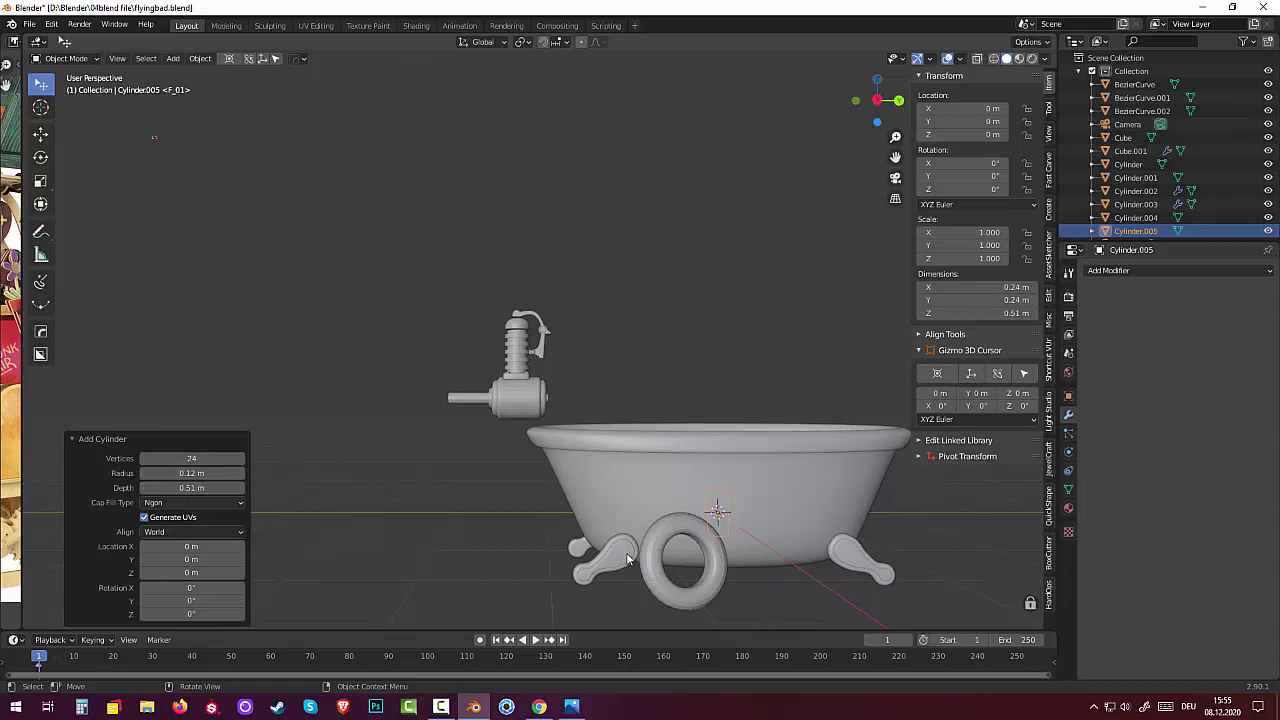
pyautogui.press('g')
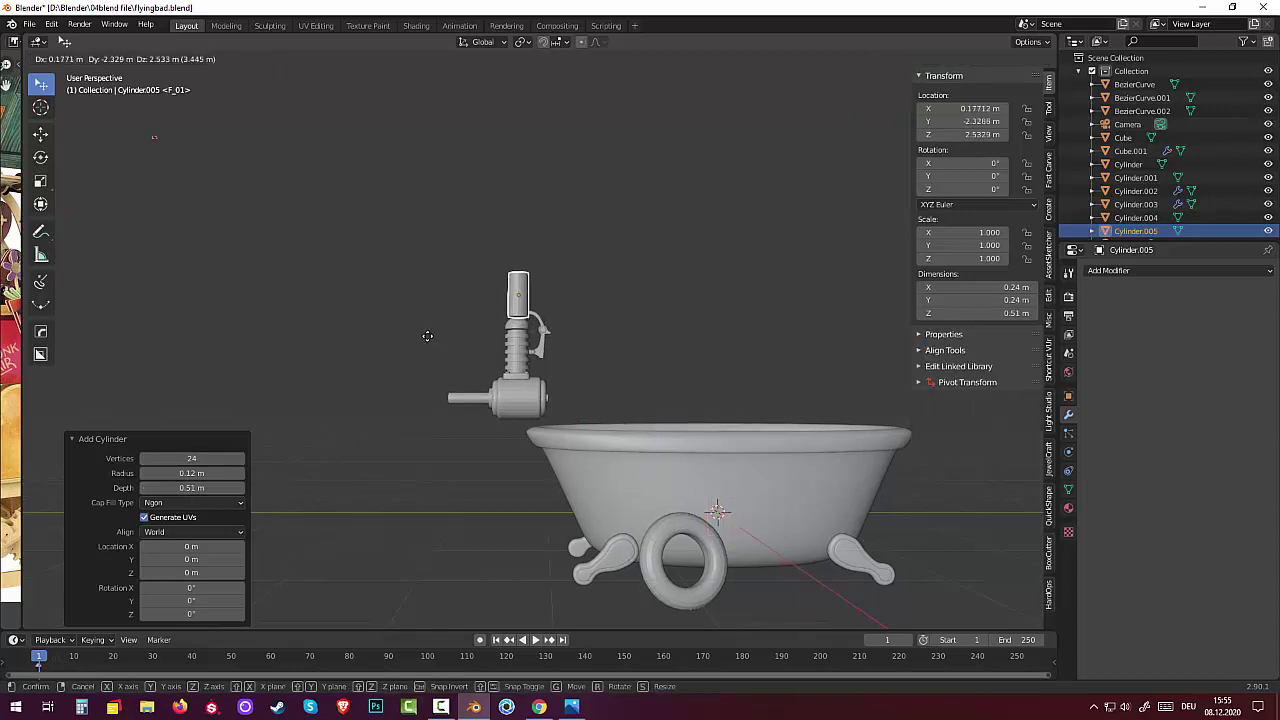
pyautogui.press('z')
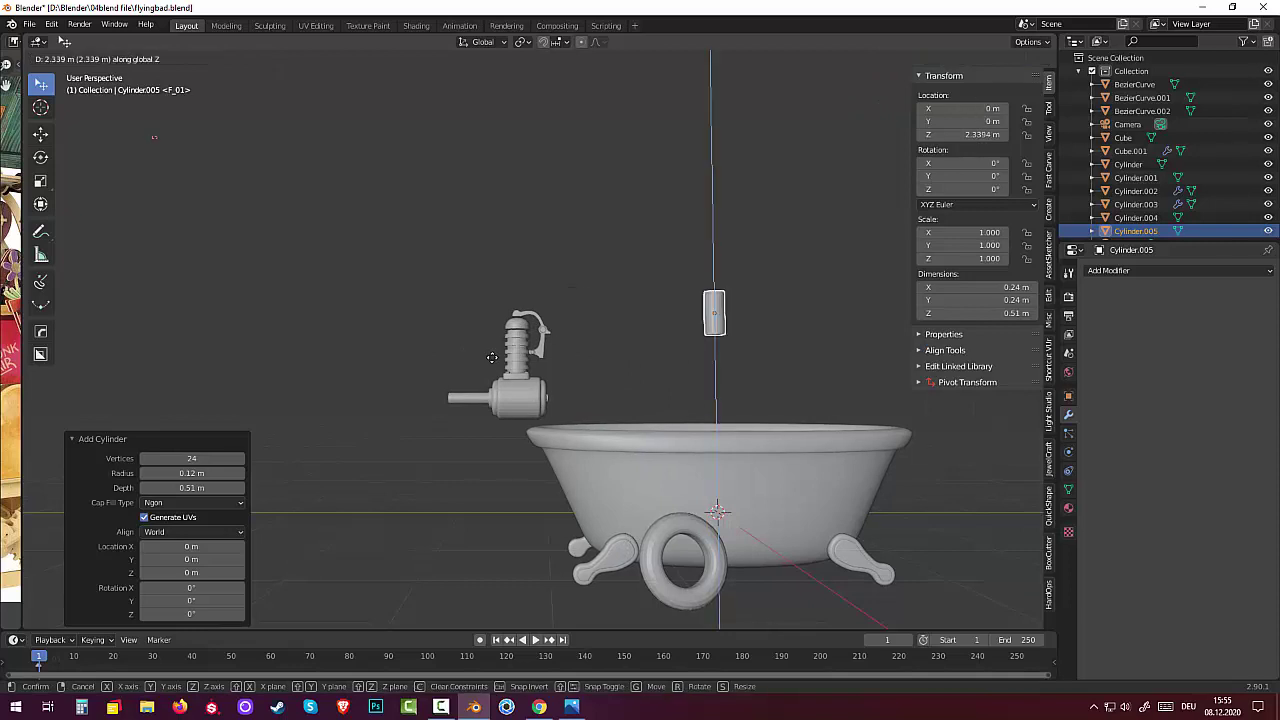
pyautogui.click(451, 354)
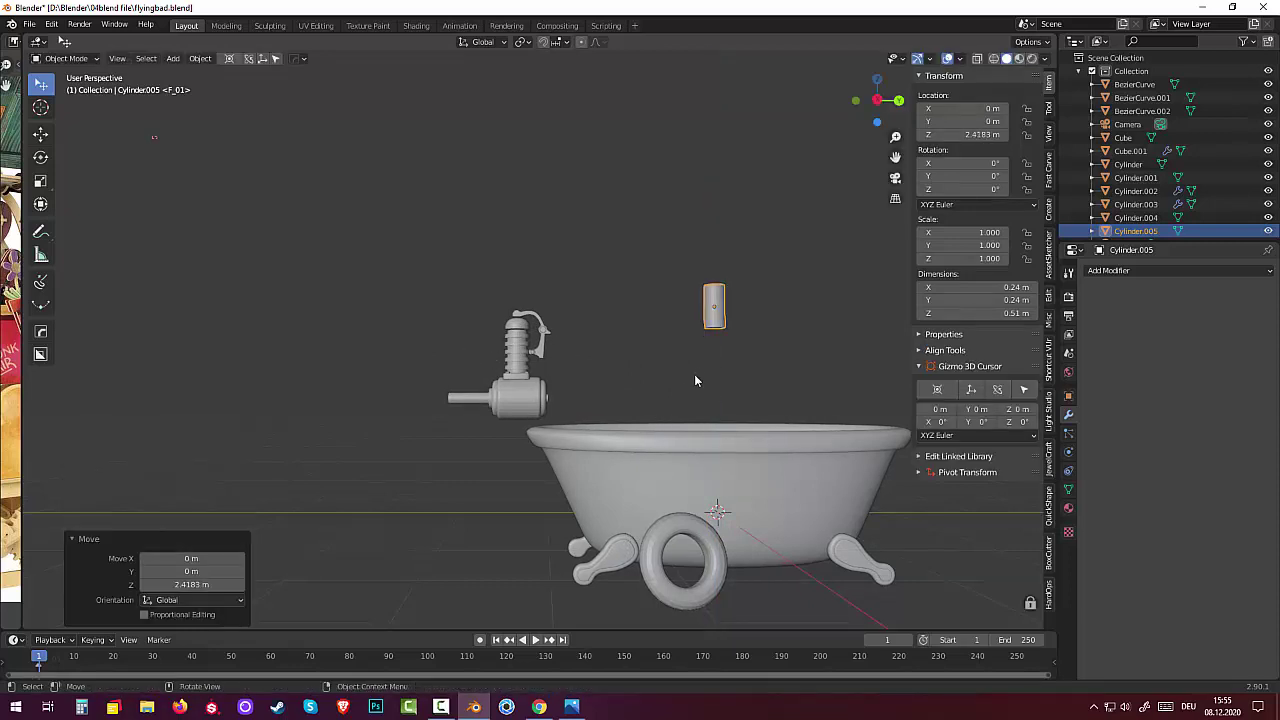
# In Right view, slide the cylinder along Y onto the microphone, at Y -2.3459 m
pyautogui.moveTo(695, 380); pyautogui.dragTo(707, 452, button='middle')
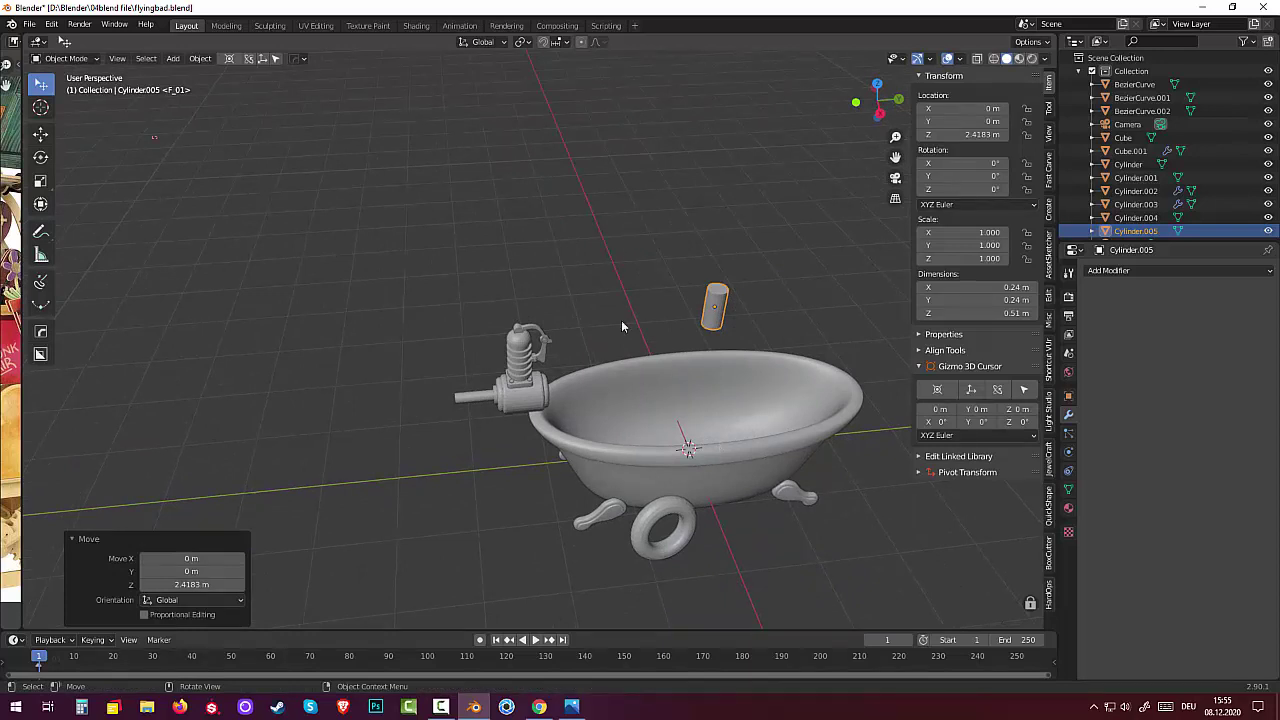
pyautogui.scroll(3, 592, 382)
pyautogui.moveTo(786, 300)
pyautogui.mouseDown(button='middle')
pyautogui.moveTo(725, 294)
pyautogui.moveTo(727, 325)
pyautogui.mouseUp(button='middle')
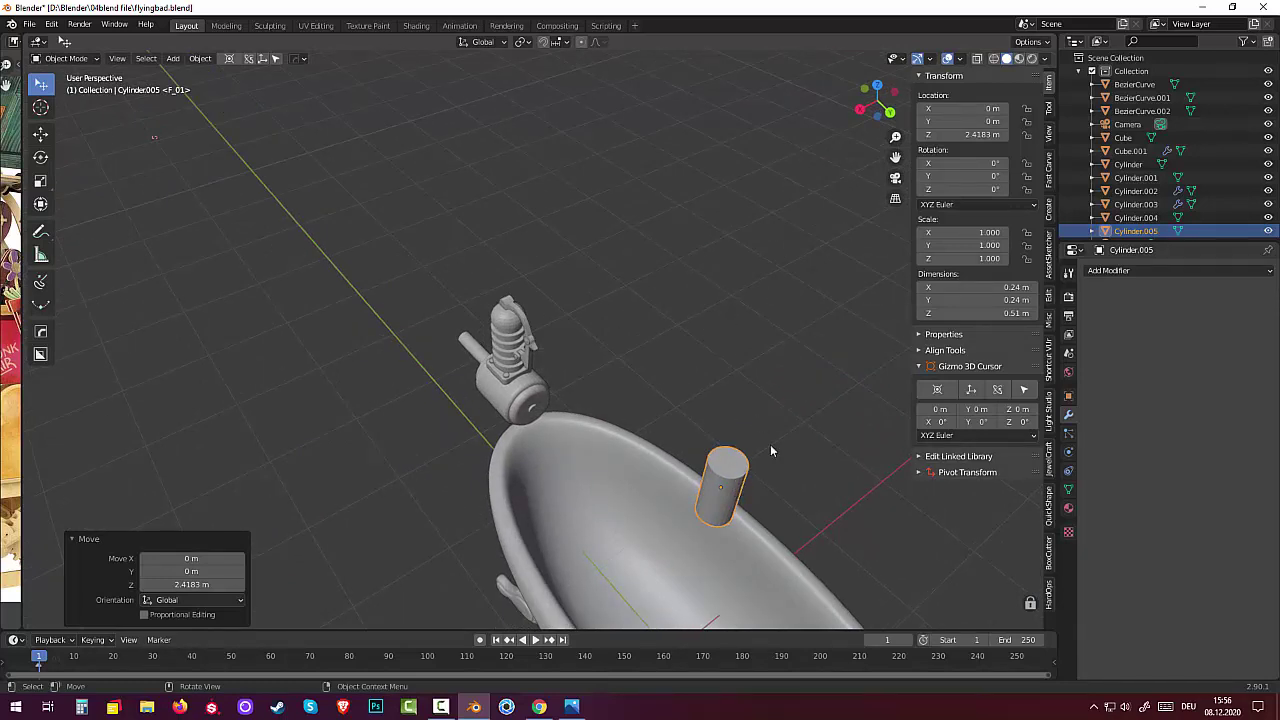
pyautogui.moveTo(771, 451); pyautogui.dragTo(817, 437, button='middle')
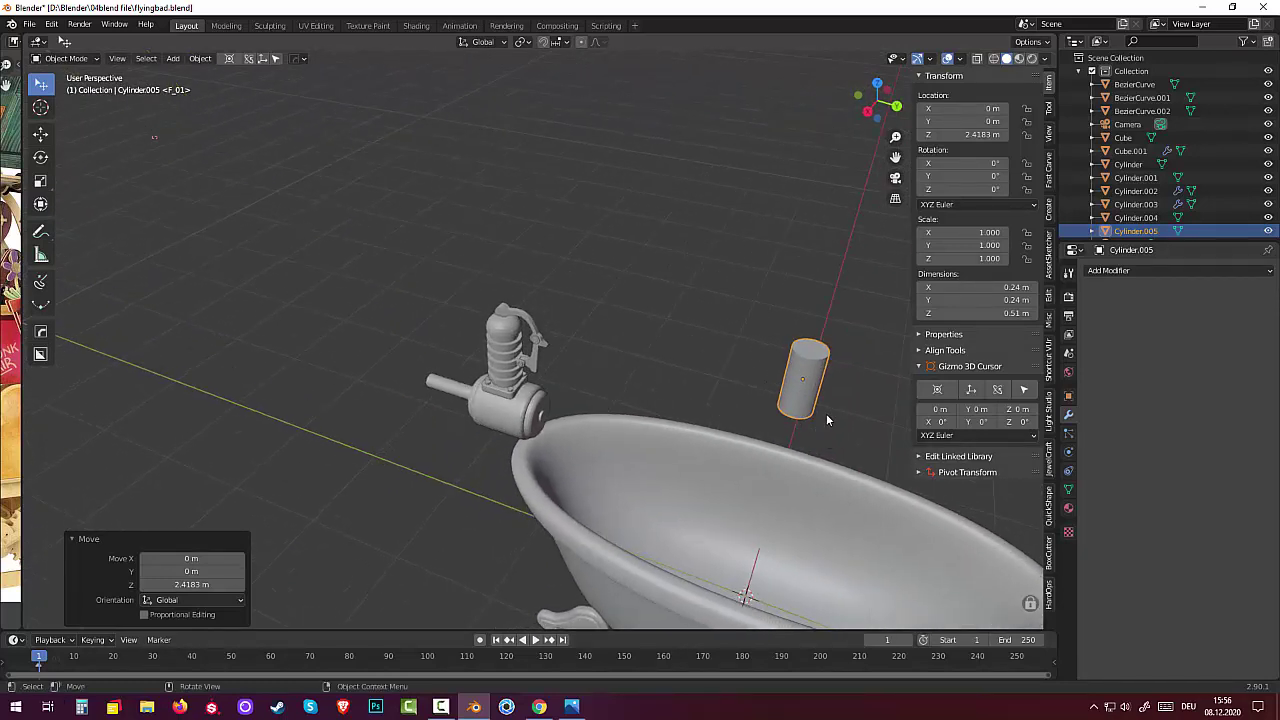
pyautogui.moveTo(874, 494); pyautogui.dragTo(914, 456, button='middle')
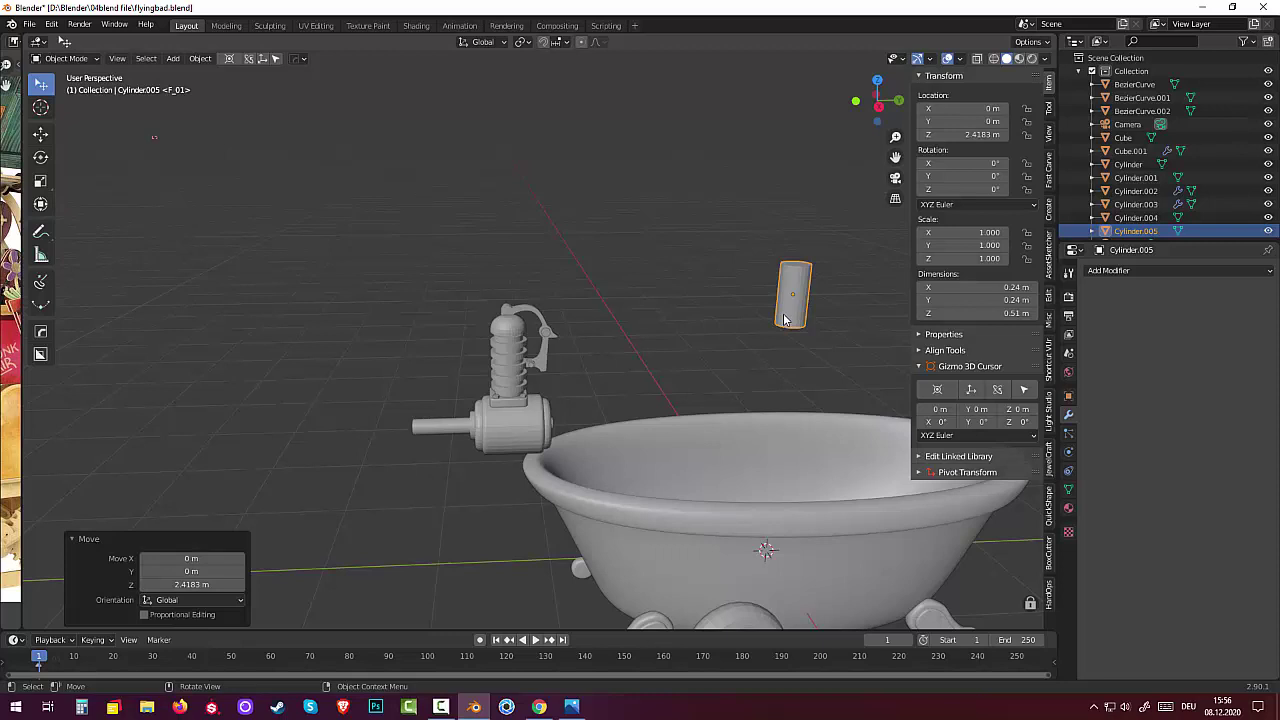
pyautogui.press('KP_1')
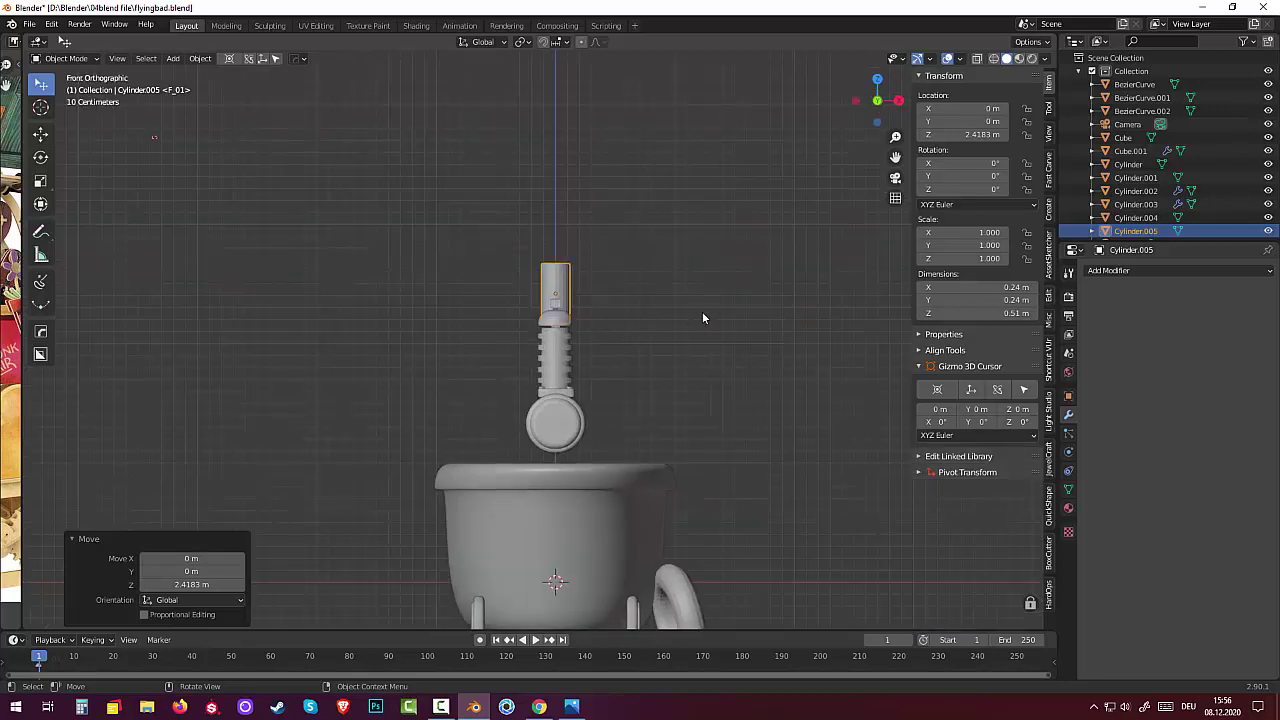
pyautogui.press('KP_3')
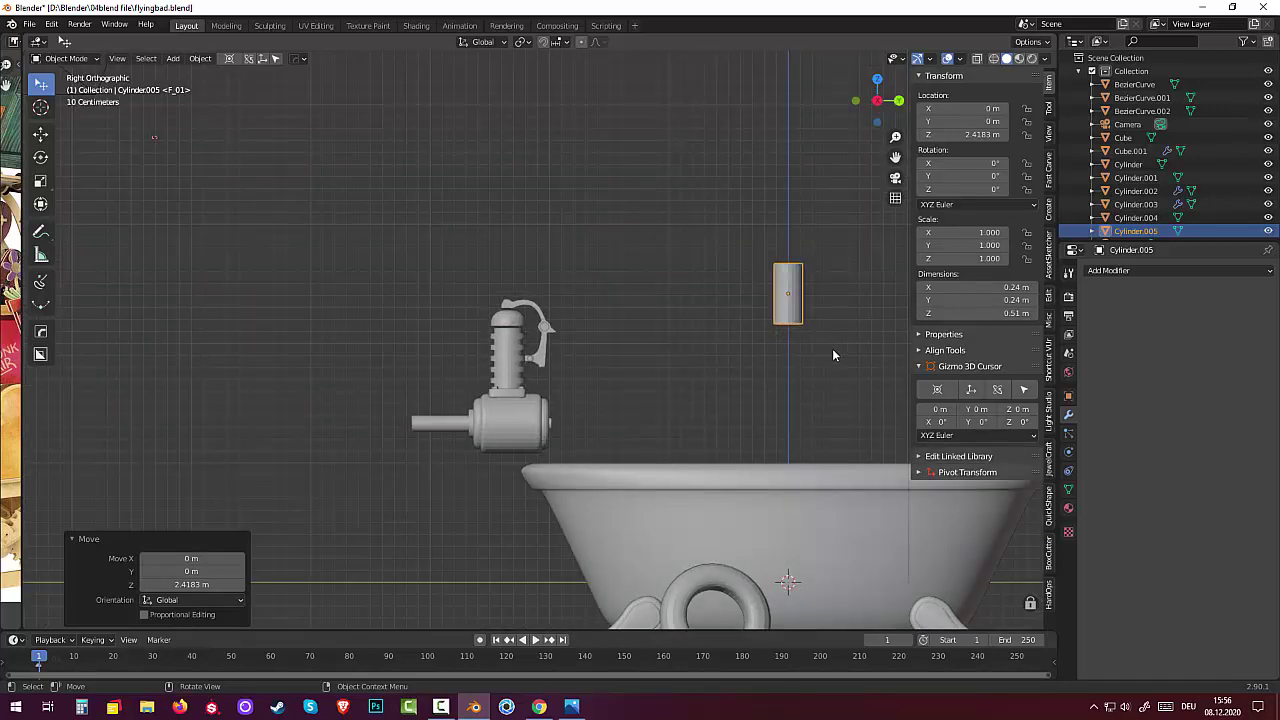
pyautogui.press('g')
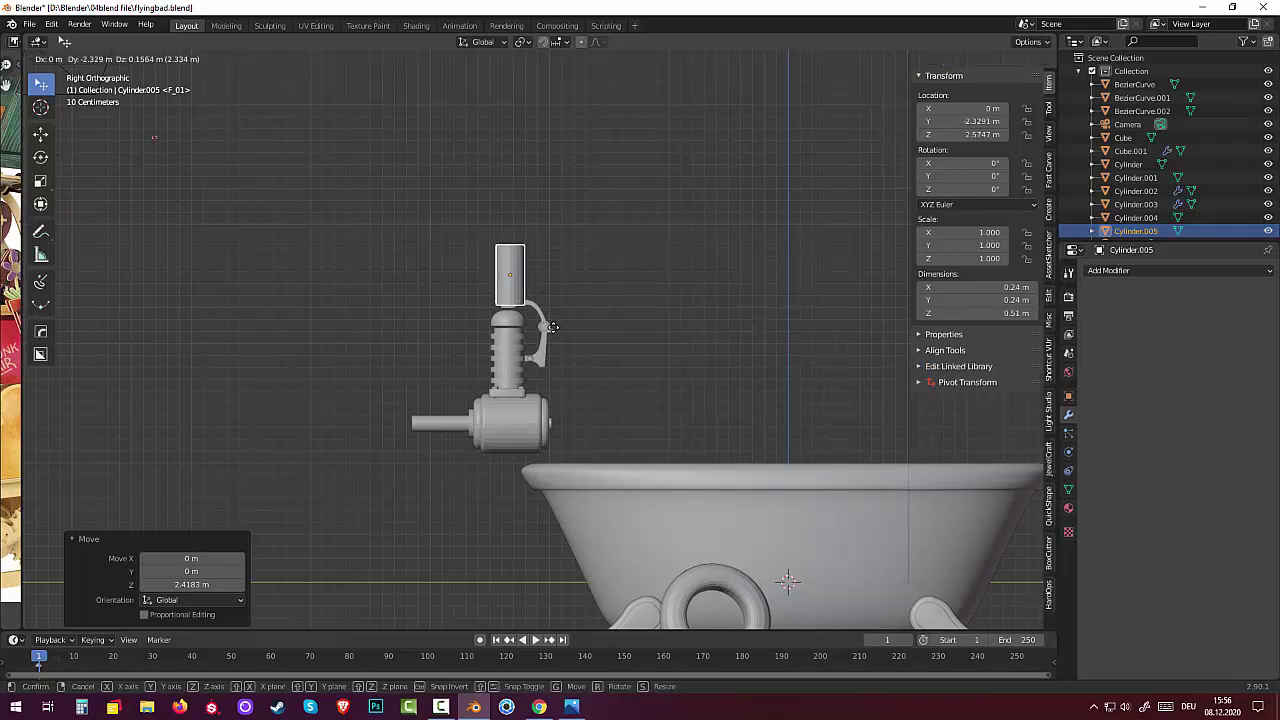
pyautogui.press('y')
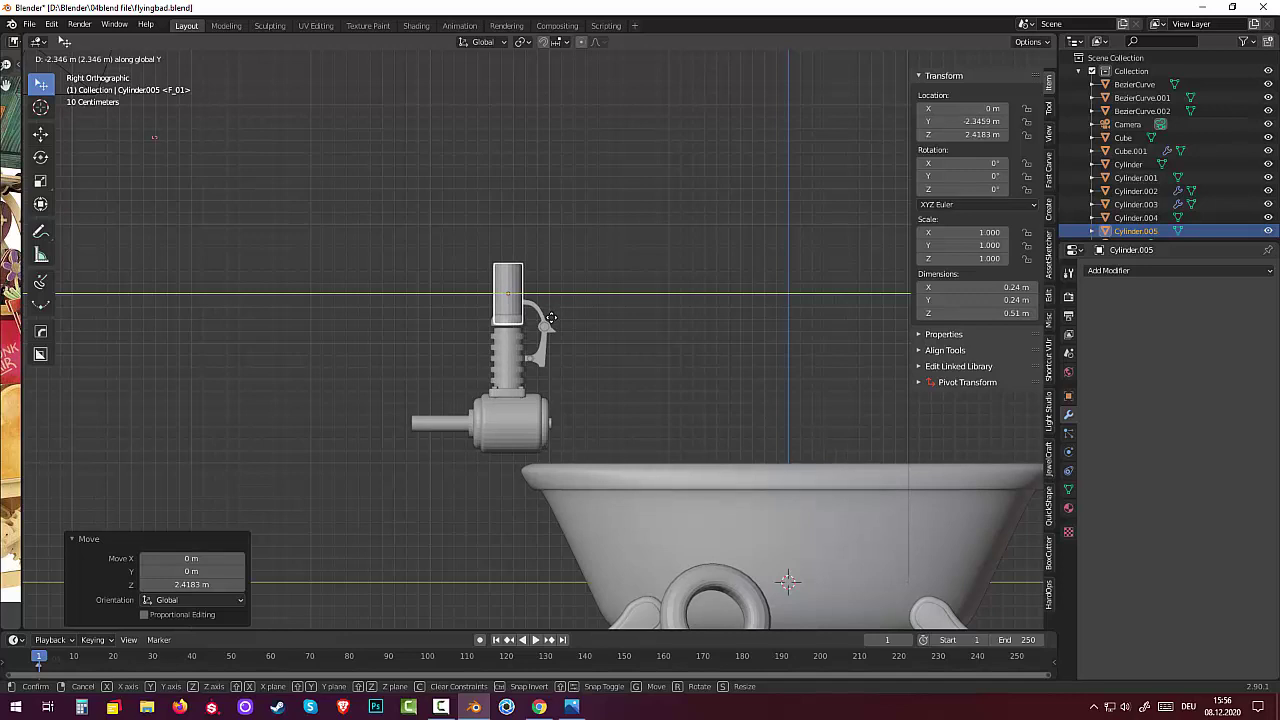
pyautogui.click(551, 317)
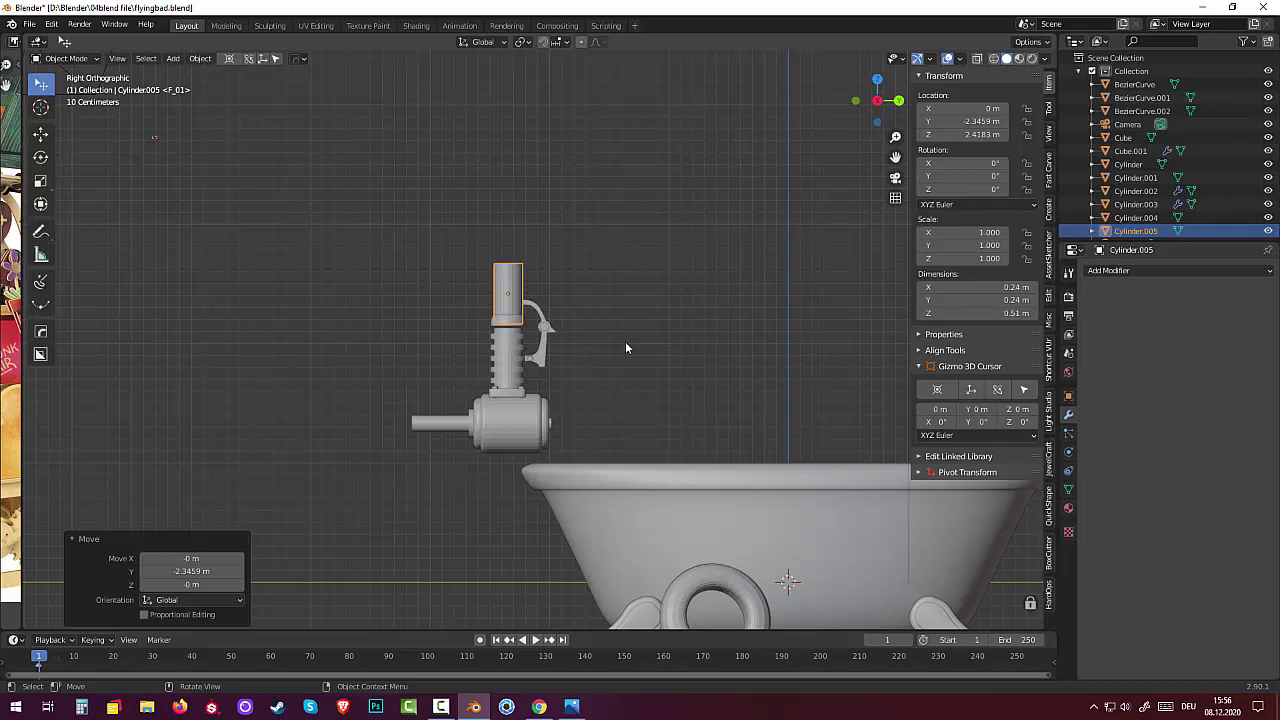
# Raise the cylinder along Z to float just above the microphone barrel
pyautogui.press('g')
pyautogui.press('z')
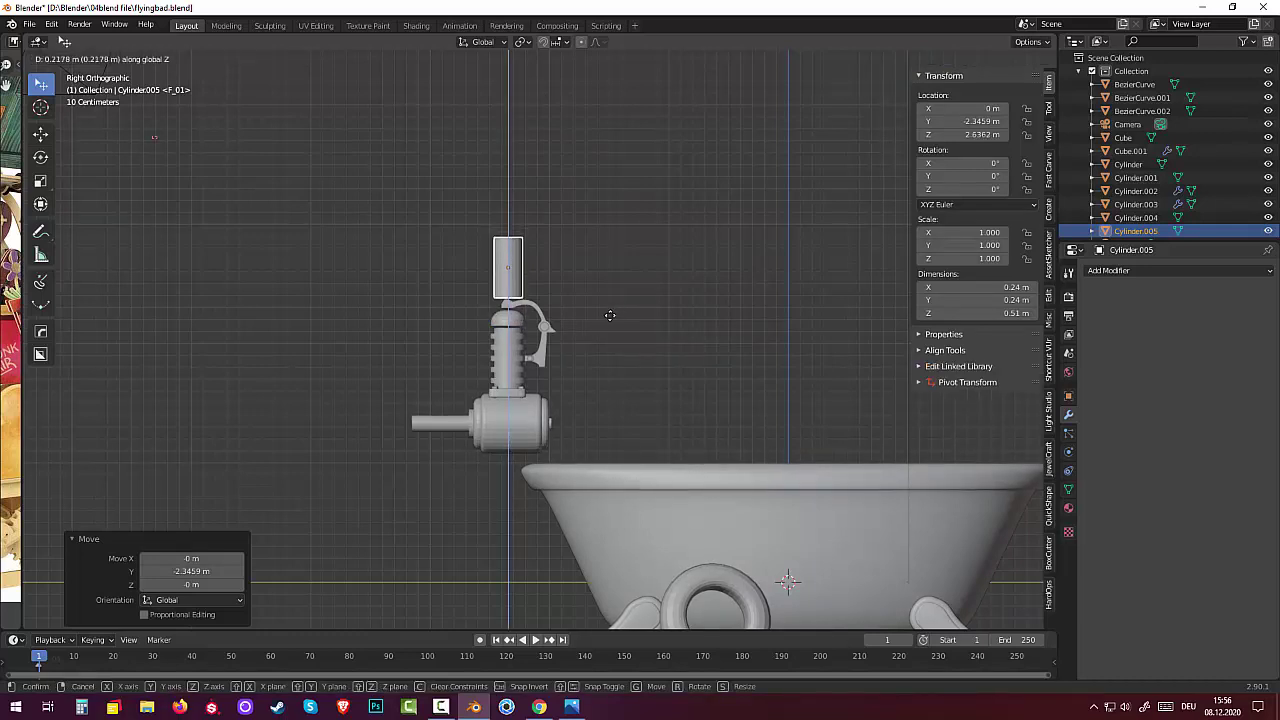
pyautogui.click(609, 315)
pyautogui.moveTo(609, 315)
pyautogui.mouseDown(button='middle')
pyautogui.moveTo(520, 270)
pyautogui.moveTo(748, 392)
pyautogui.mouseUp(button='middle')
pyautogui.scroll(3, 509, 254)
pyautogui.scroll(2, 513, 297)
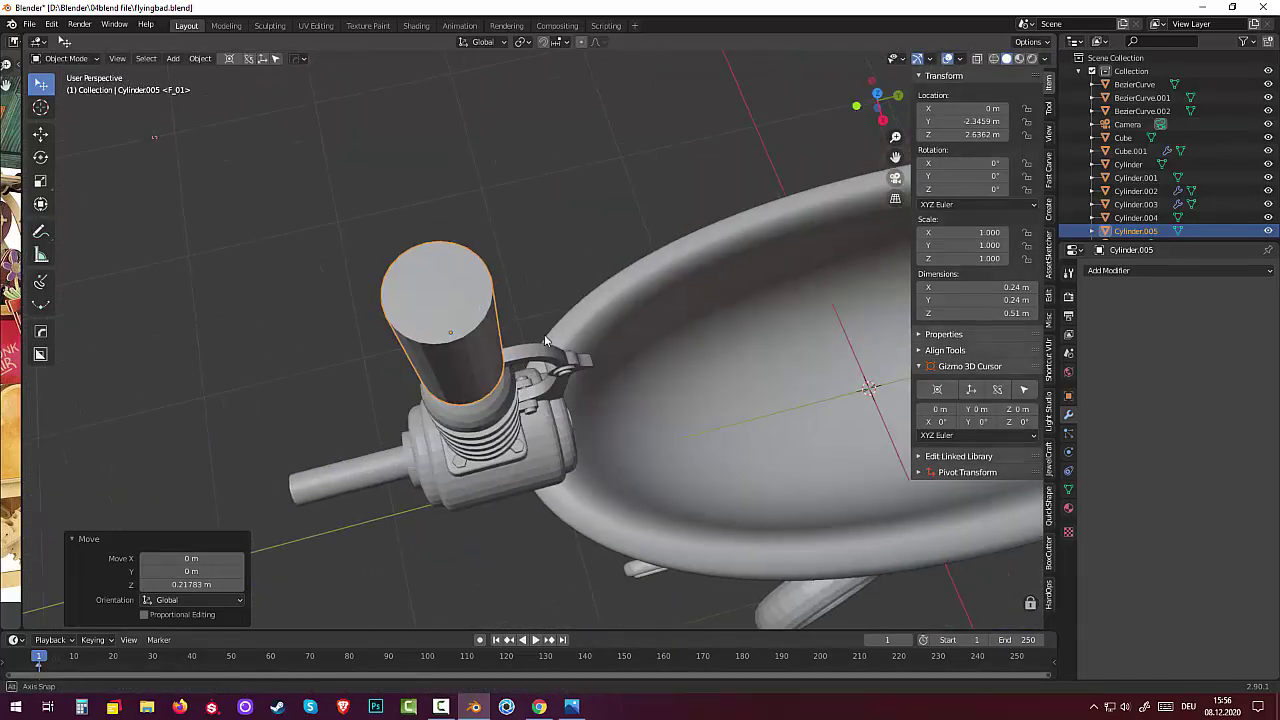
# Scale the cylinder to 0.470, then flatten it along Z into a thin disc
pyautogui.press('s')
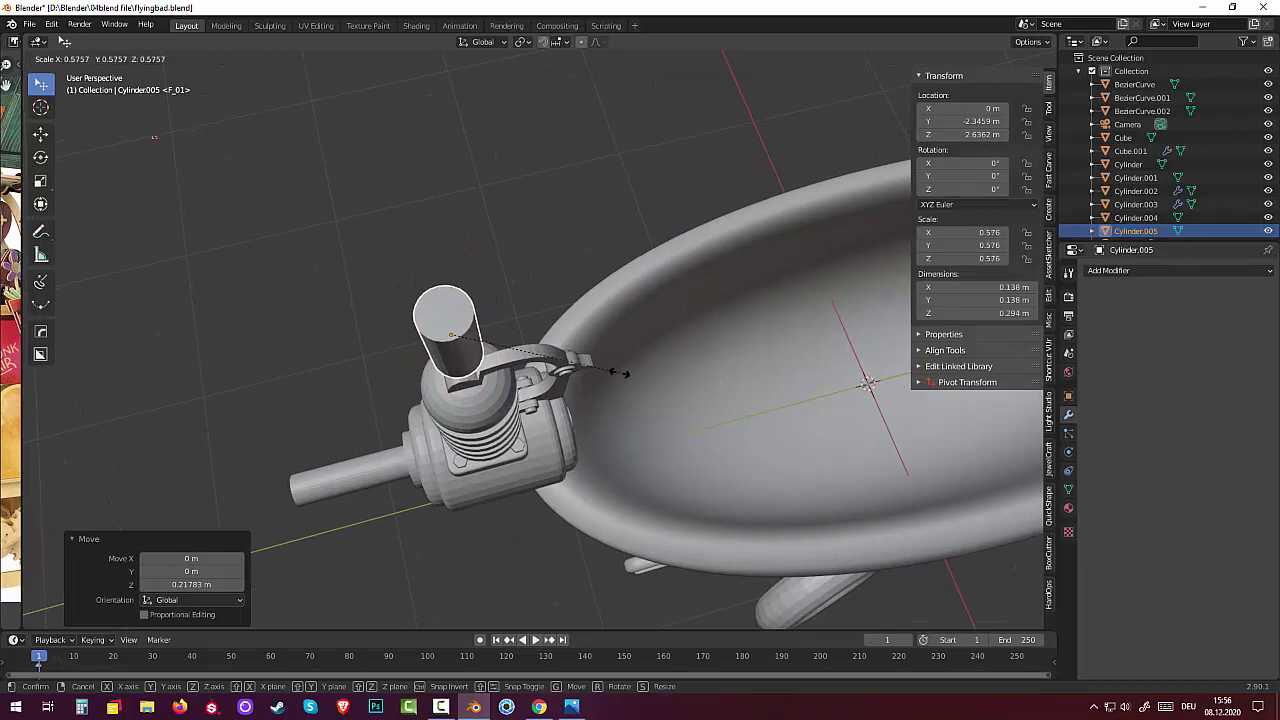
pyautogui.click(586, 352)
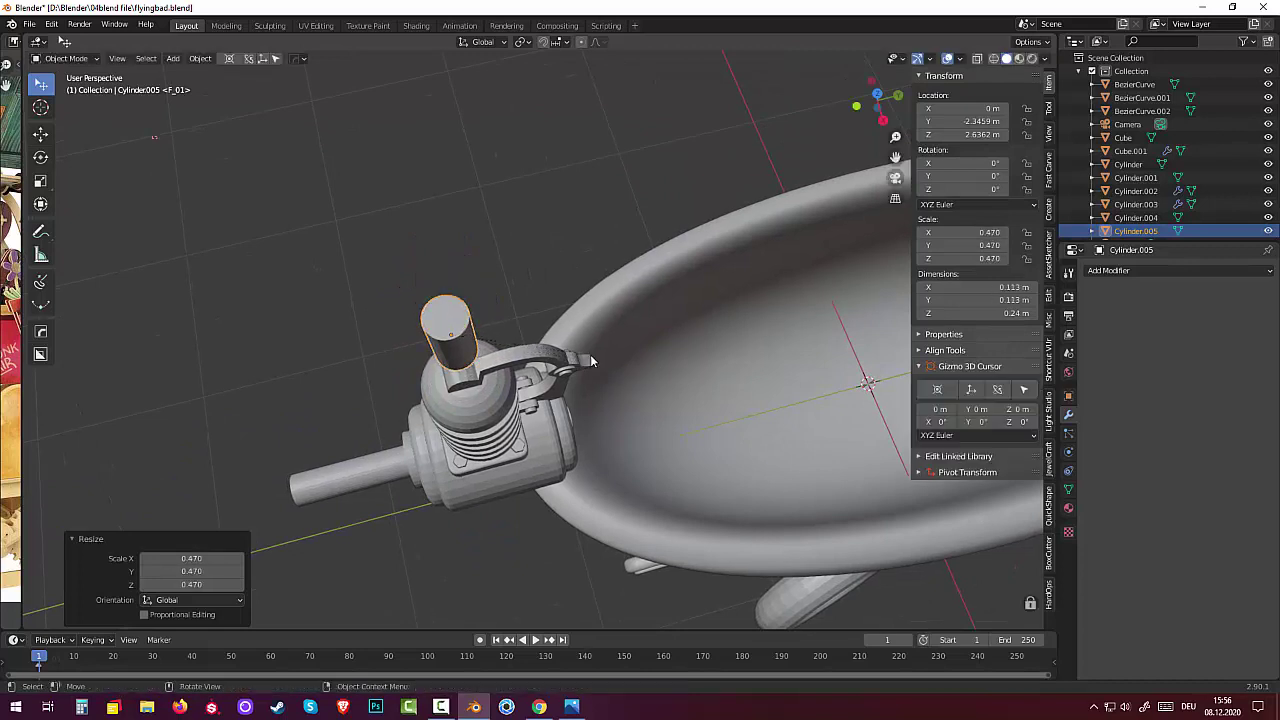
pyautogui.moveTo(586, 350); pyautogui.dragTo(584, 341, button='middle')
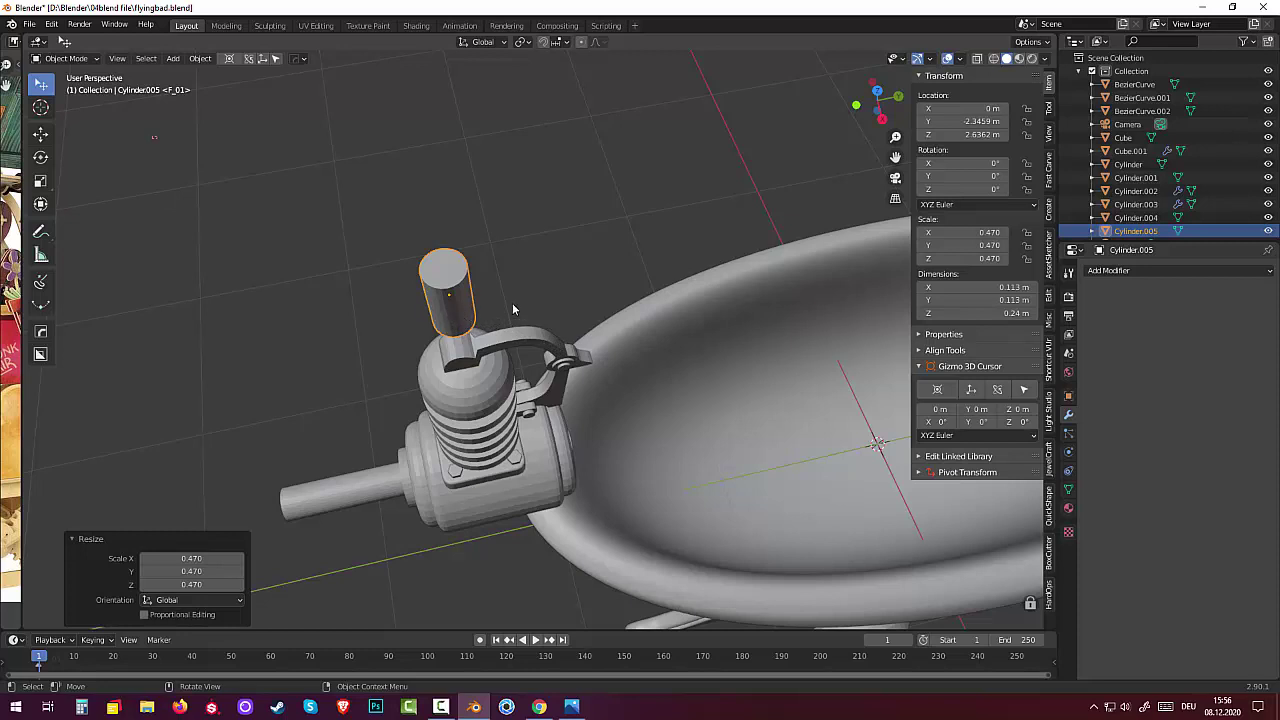
pyautogui.press('s')
pyautogui.press('z')
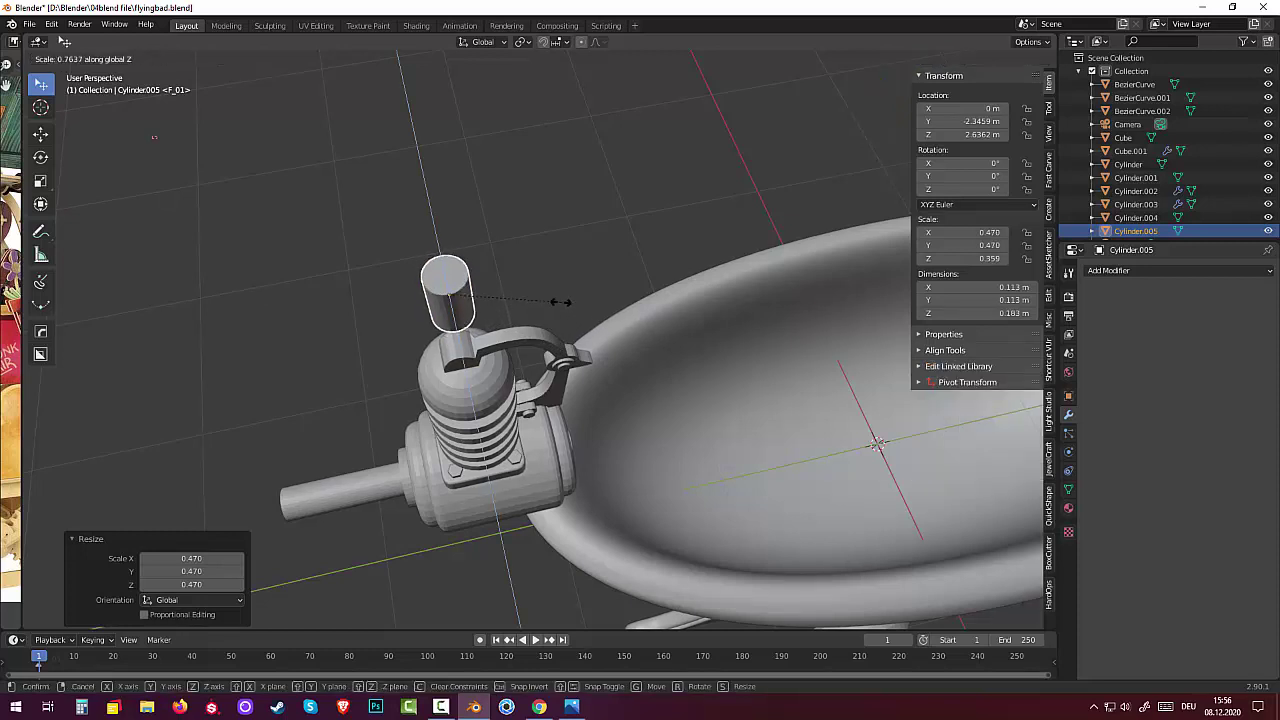
pyautogui.click(462, 298)
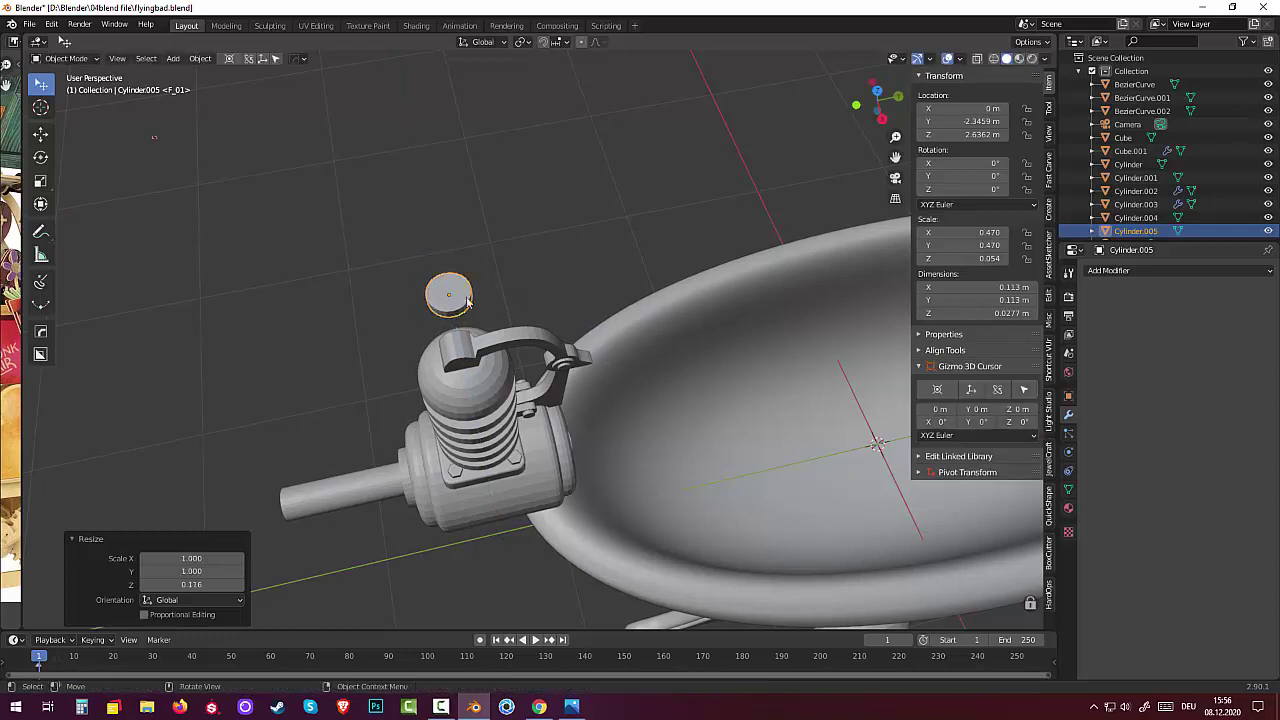
pyautogui.moveTo(465, 308)
pyautogui.mouseDown(button='middle')
pyautogui.moveTo(461, 294)
pyautogui.moveTo(484, 313)
pyautogui.mouseUp(button='middle')
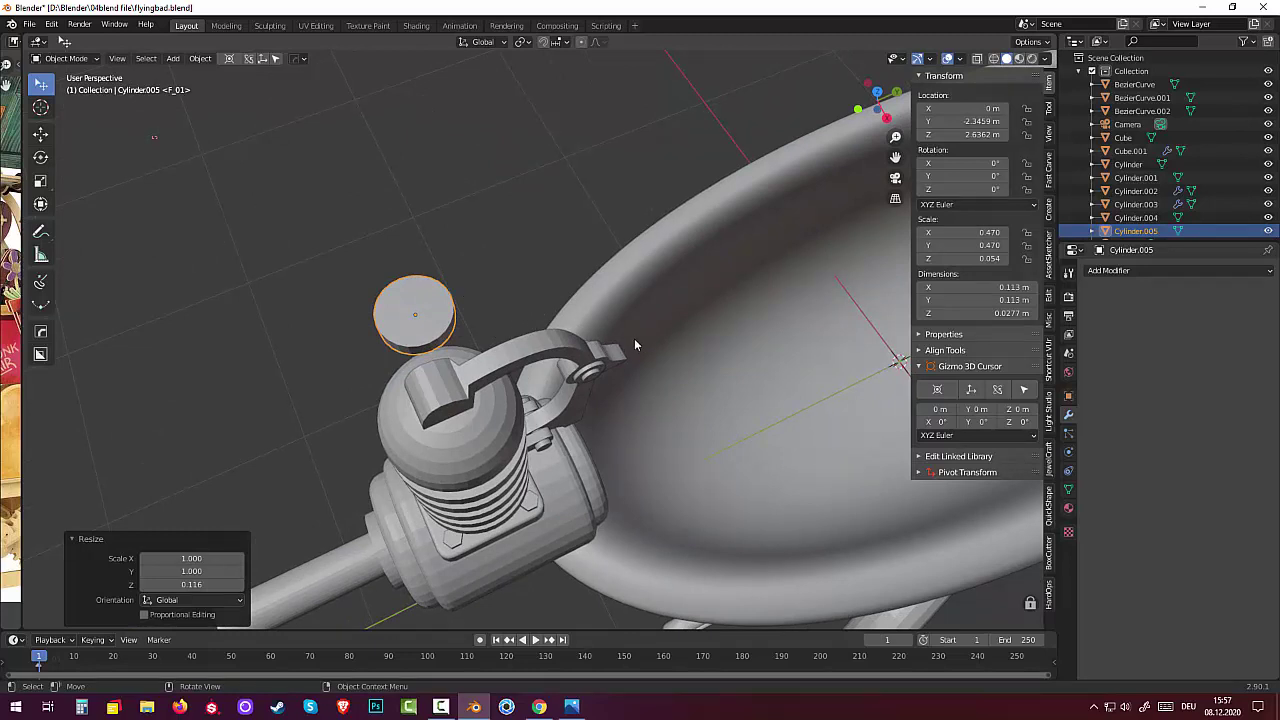
pyautogui.click(437, 325)
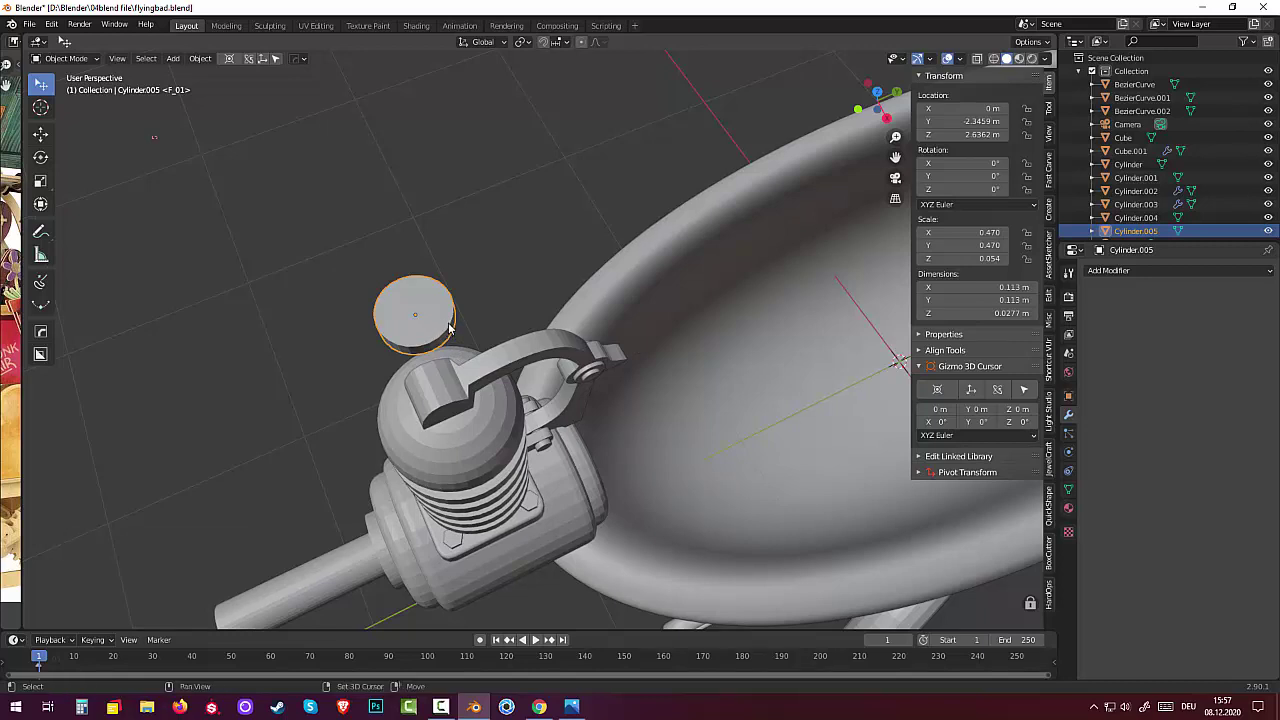
# In Edit Mode, extrude the disc's top face and inset it once
pyautogui.click(71, 62)
pyautogui.click(72, 88)
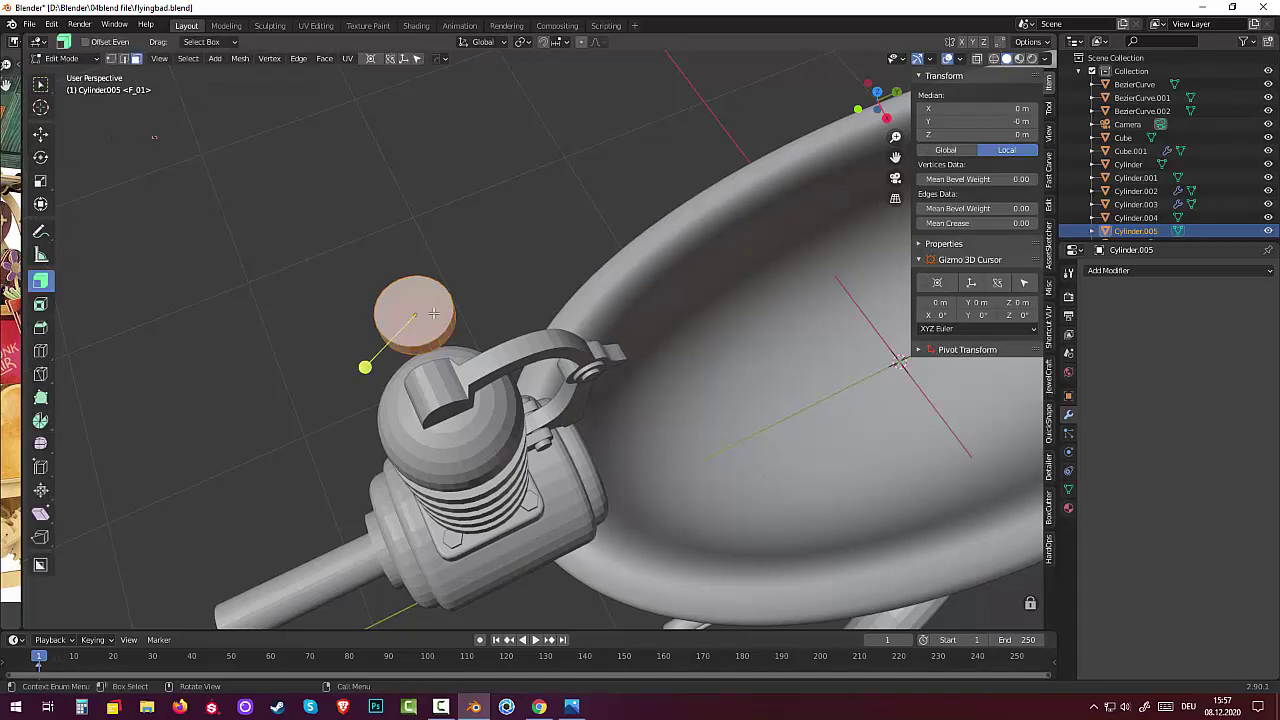
pyautogui.moveTo(433, 314); pyautogui.dragTo(466, 321)
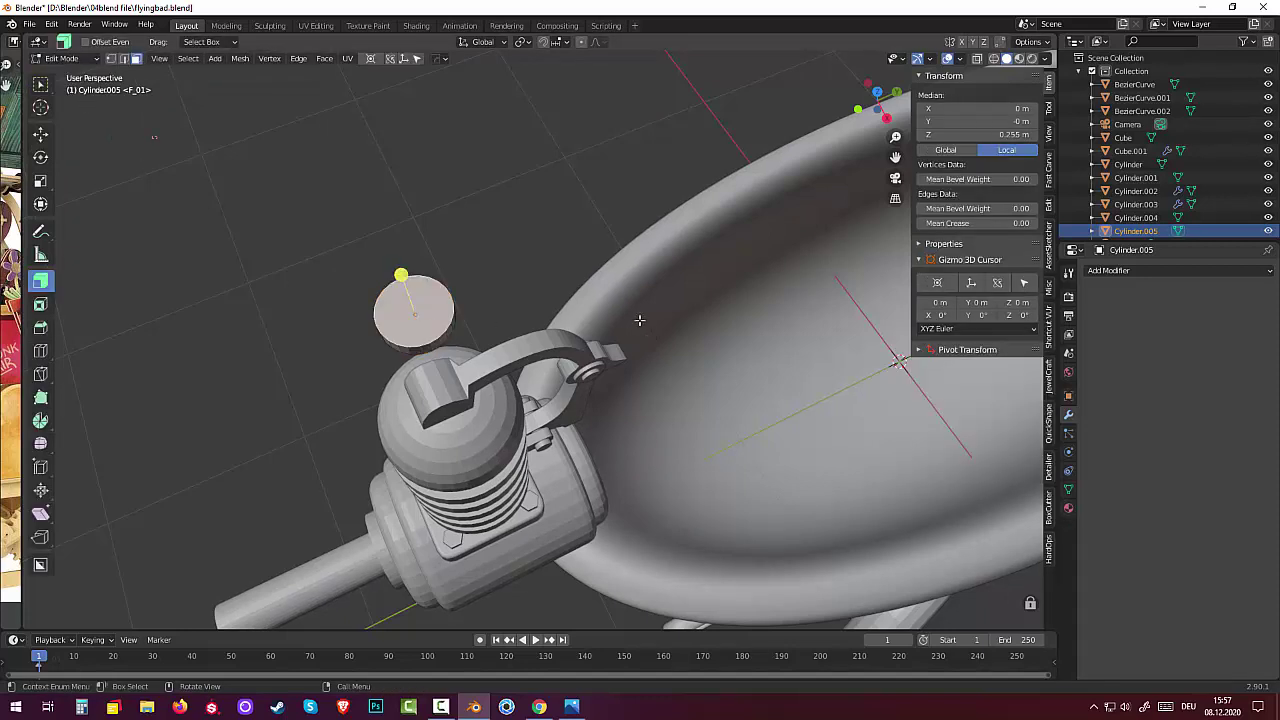
pyautogui.moveTo(658, 355); pyautogui.dragTo(603, 260, button='middle')
pyautogui.scroll(2, 603, 260)
pyautogui.moveTo(629, 183); pyautogui.dragTo(397, 121, button='middle')
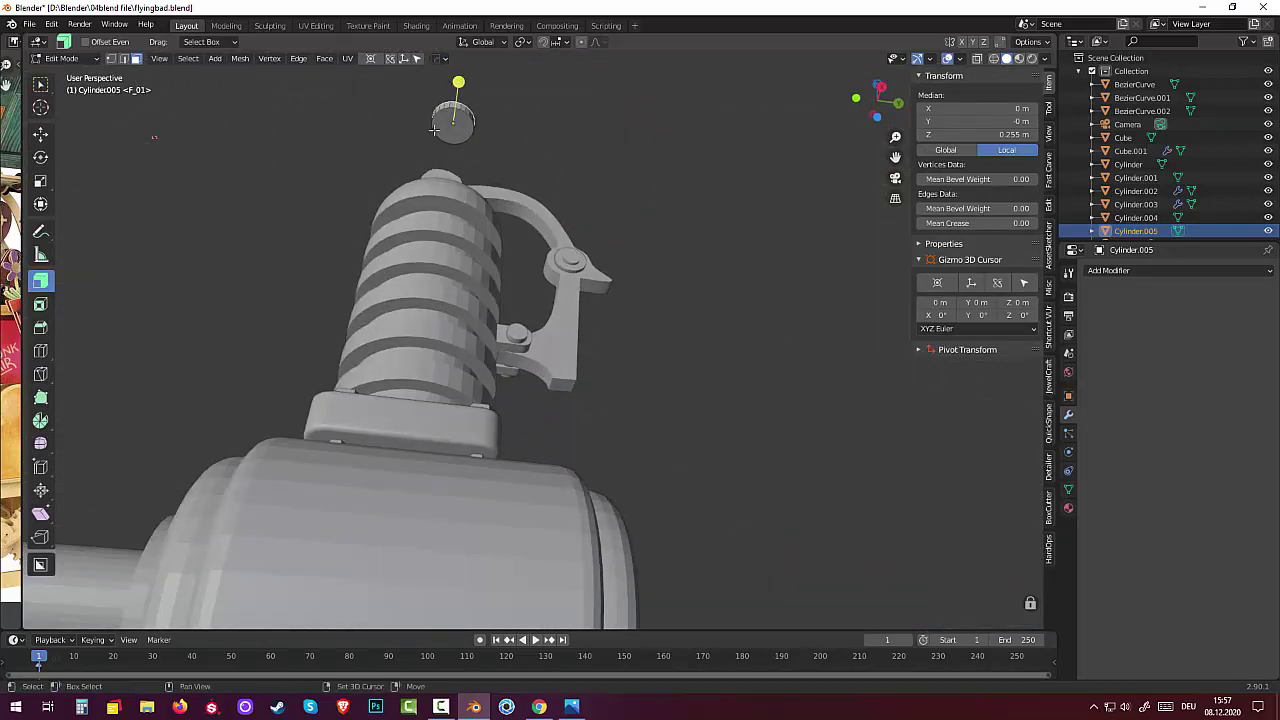
pyautogui.moveTo(674, 206); pyautogui.dragTo(575, 358, button='middle')
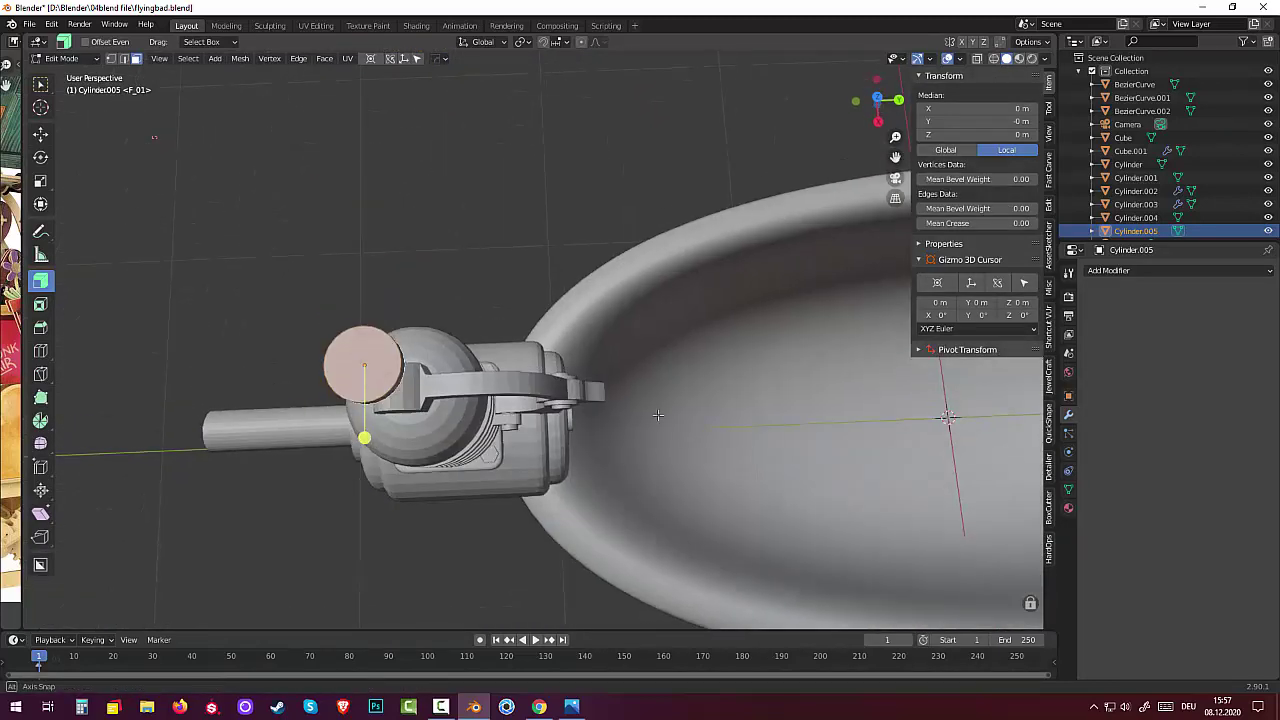
pyautogui.press('i')
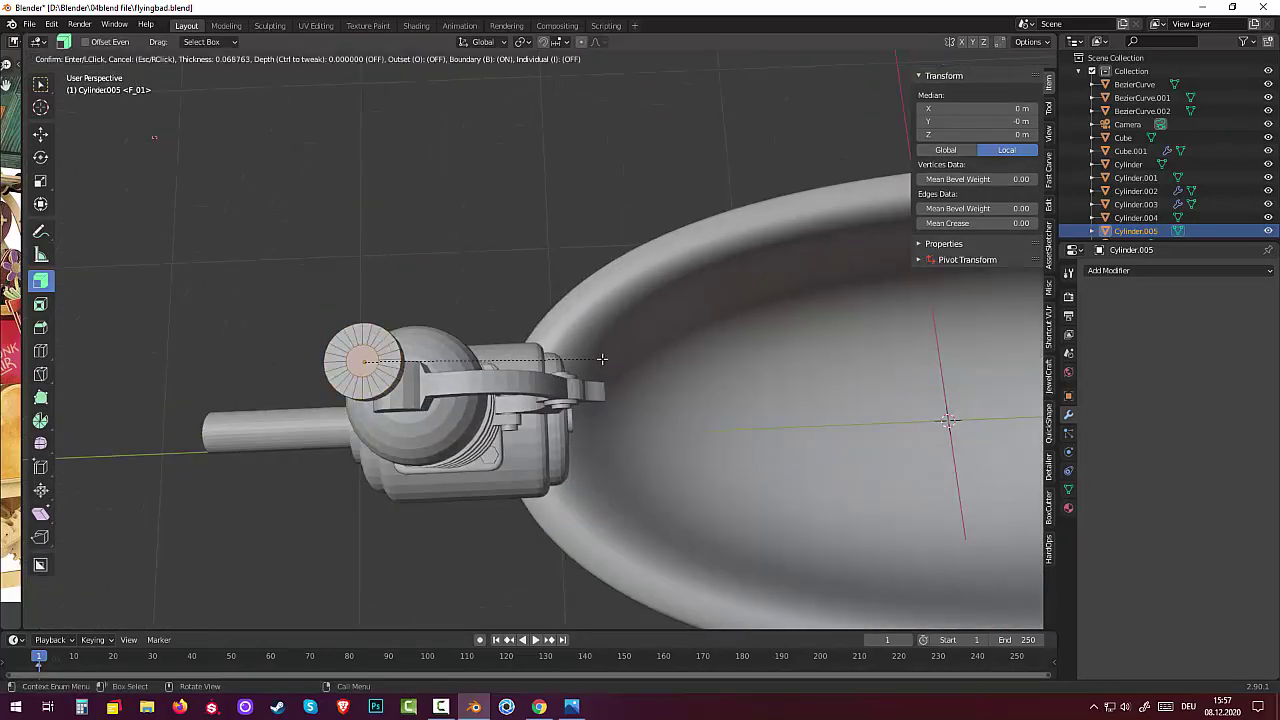
pyautogui.click(599, 357)
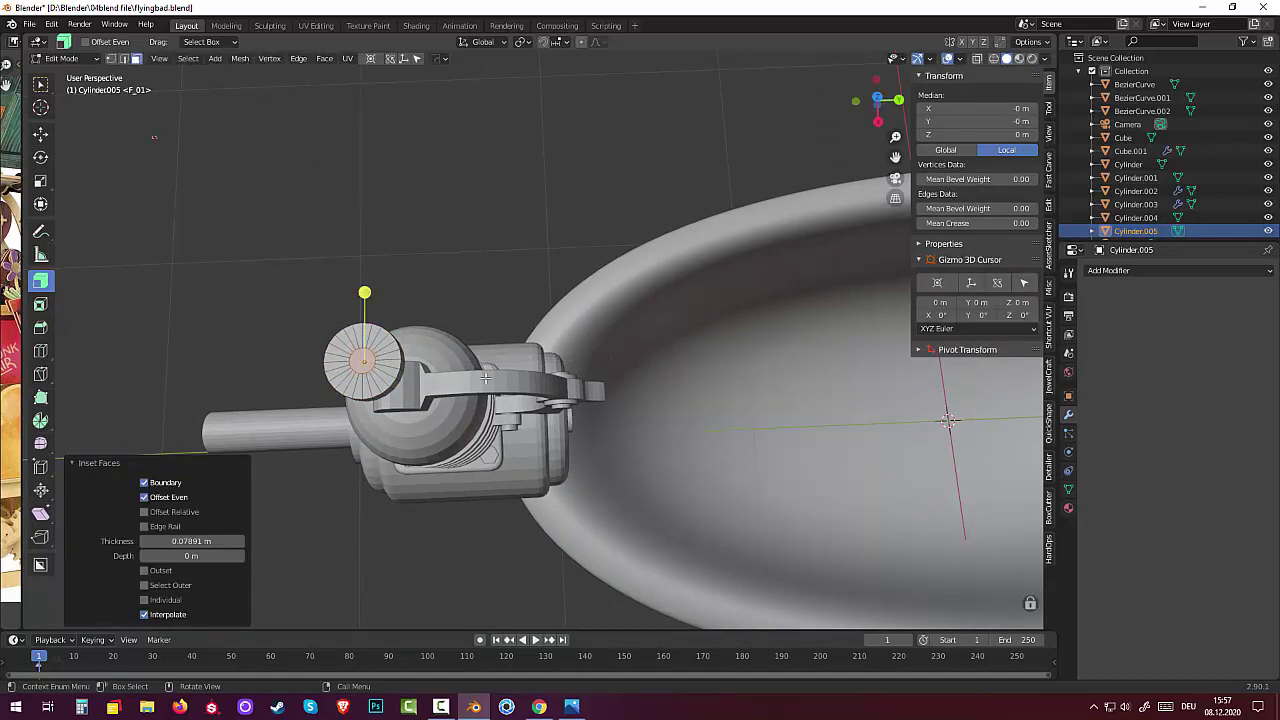
# Reselect the disc's top face and add a second inset ring
pyautogui.hotkey('alt', 'a')
pyautogui.moveTo(430, 399); pyautogui.dragTo(439, 369, button='middle')
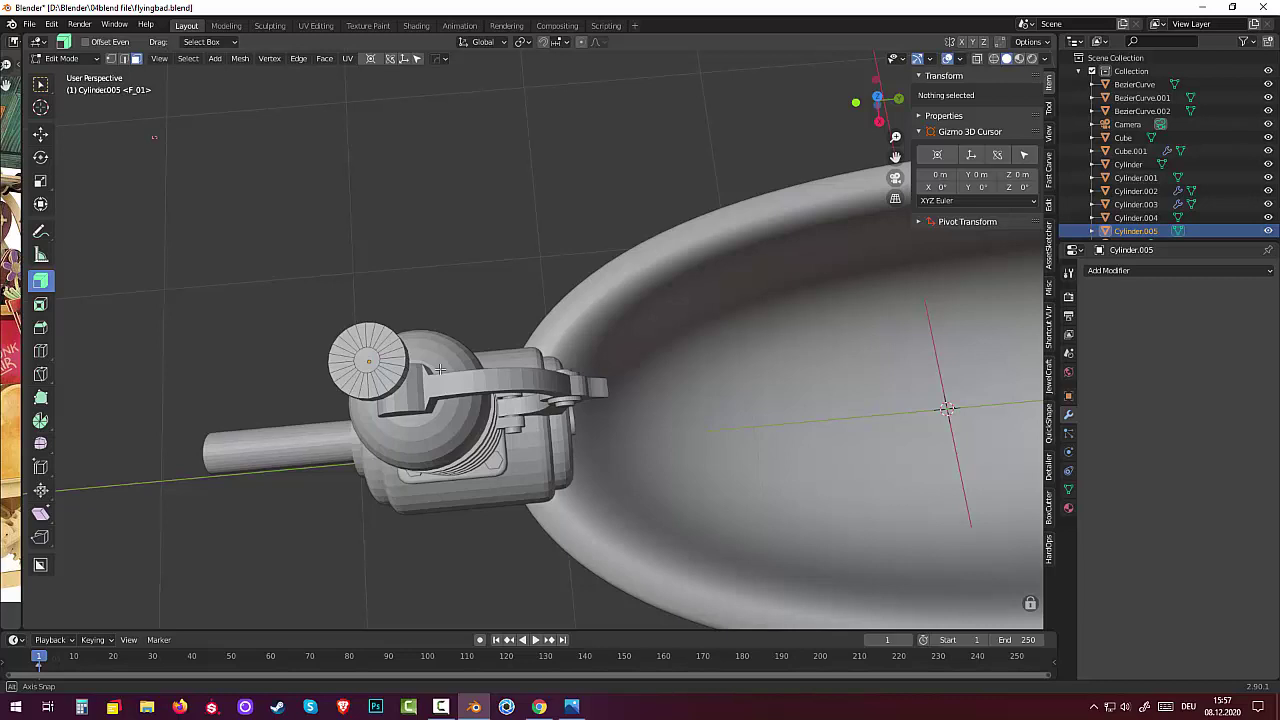
pyautogui.scroll(2, 439, 369)
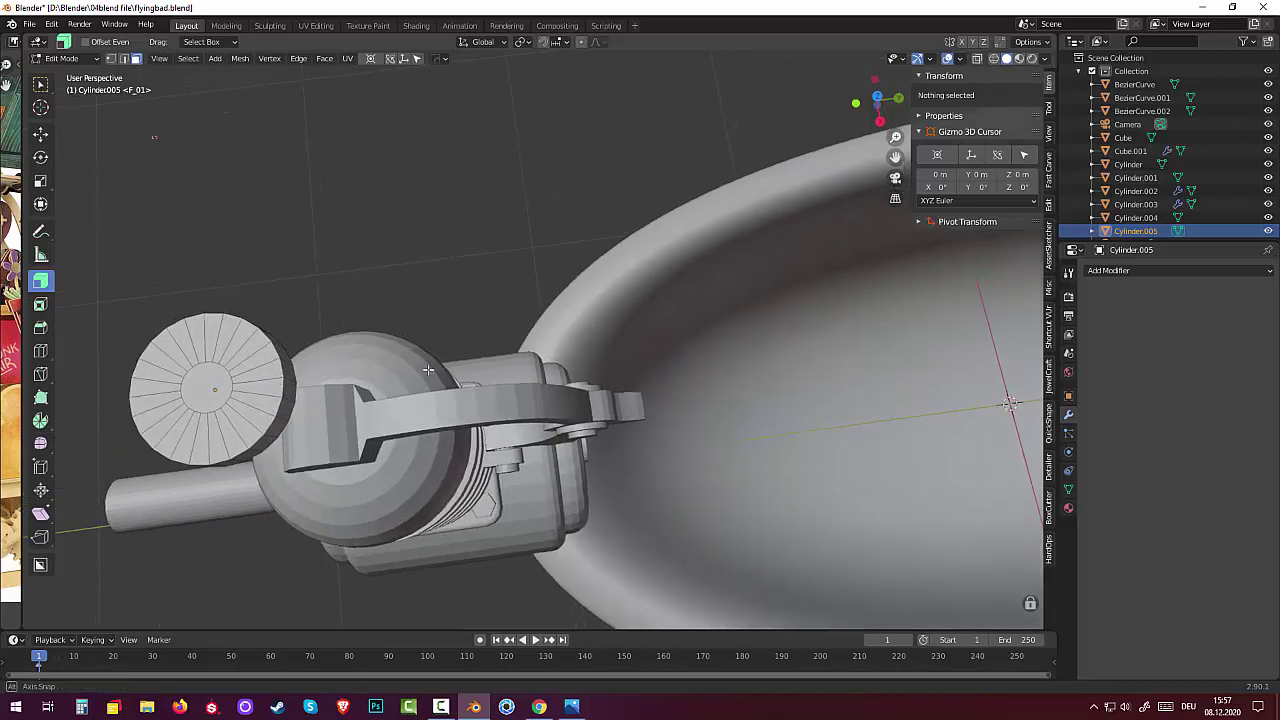
pyautogui.scroll(2, 426, 364)
pyautogui.moveTo(426, 364); pyautogui.dragTo(303, 328, button='middle')
pyautogui.click(233, 228)
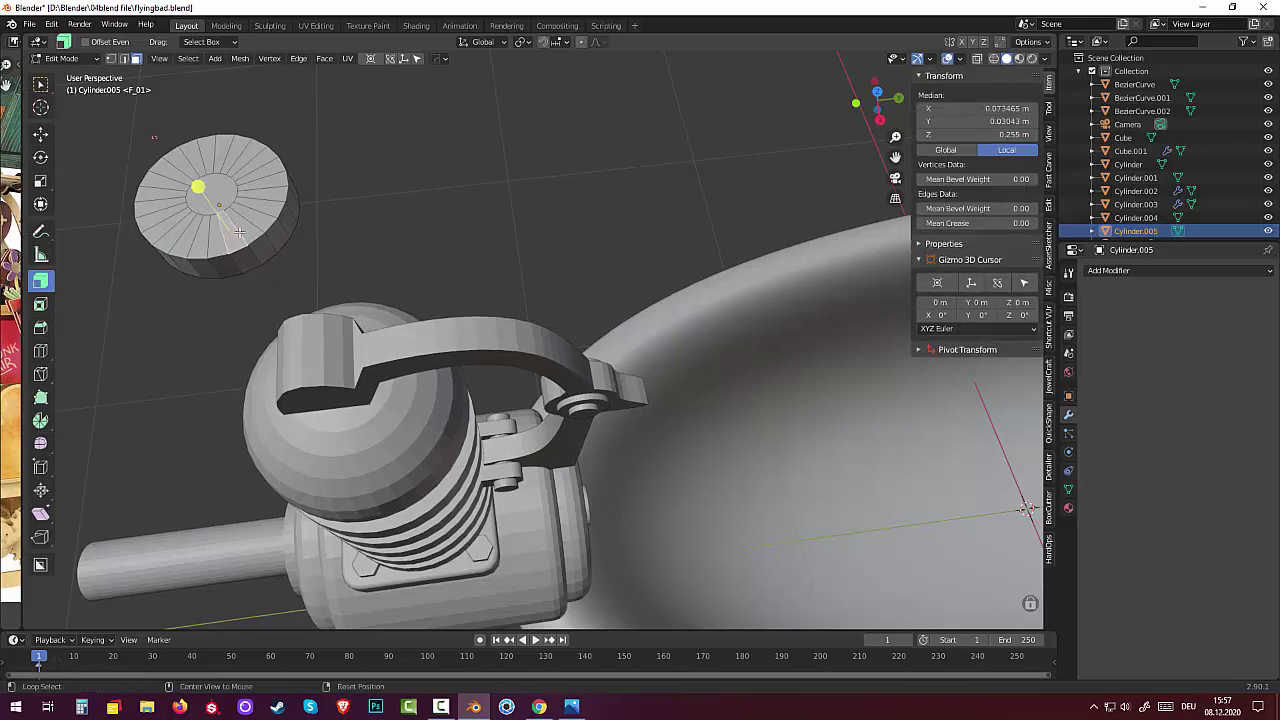
pyautogui.click(240, 232)
pyautogui.moveTo(240, 232)
pyautogui.mouseDown(button='middle')
pyautogui.moveTo(301, 222)
pyautogui.moveTo(423, 134)
pyautogui.moveTo(520, 457)
pyautogui.moveTo(415, 290)
pyautogui.moveTo(306, 266)
pyautogui.moveTo(209, 283)
pyautogui.mouseUp(button='middle')
pyautogui.moveTo(158, 176)
pyautogui.mouseDown(button='middle')
pyautogui.moveTo(154, 137)
pyautogui.moveTo(520, 330)
pyautogui.mouseUp(button='middle')
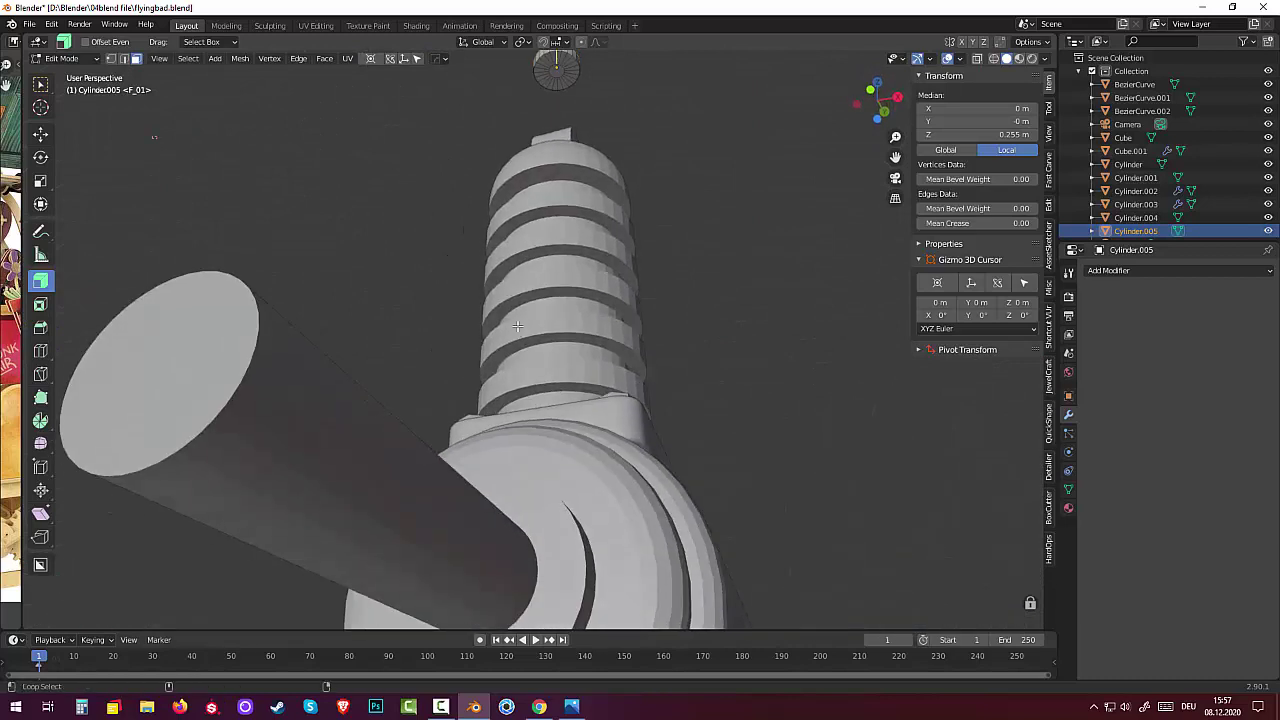
pyautogui.click(569, 77)
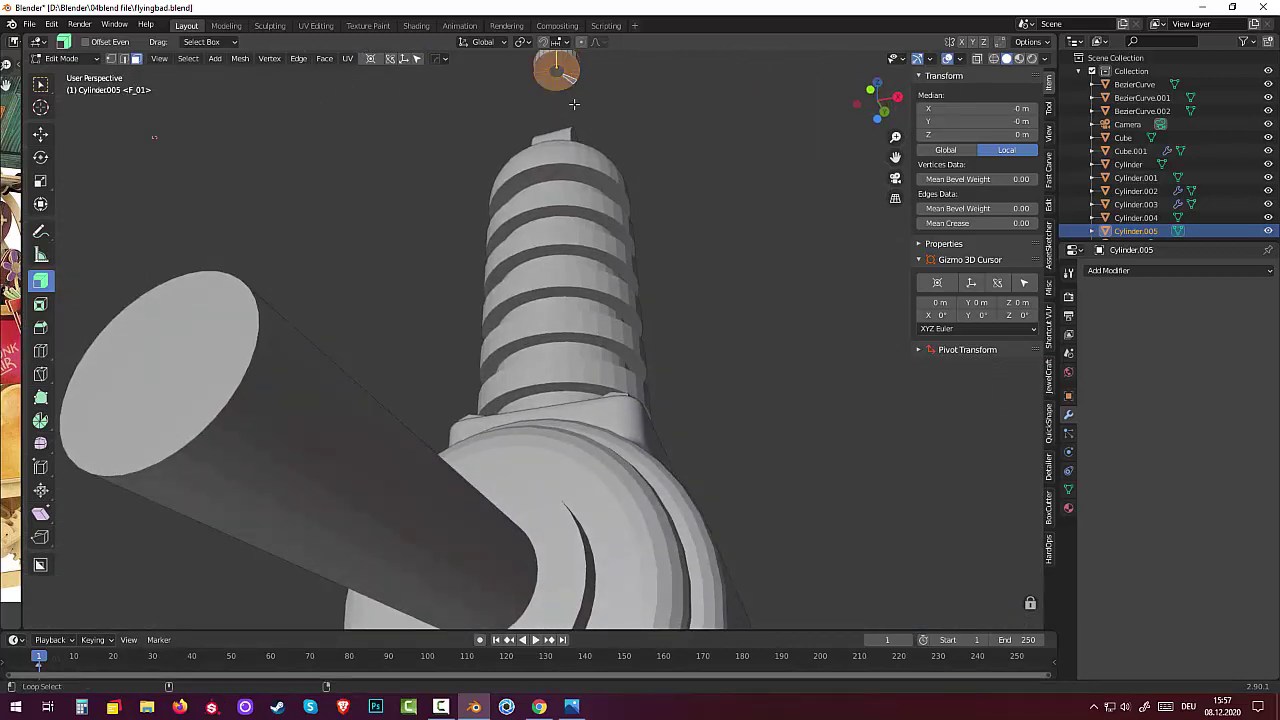
pyautogui.moveTo(573, 104)
pyautogui.mouseDown(button='middle')
pyautogui.moveTo(541, 193)
pyautogui.moveTo(534, 168)
pyautogui.mouseUp(button='middle')
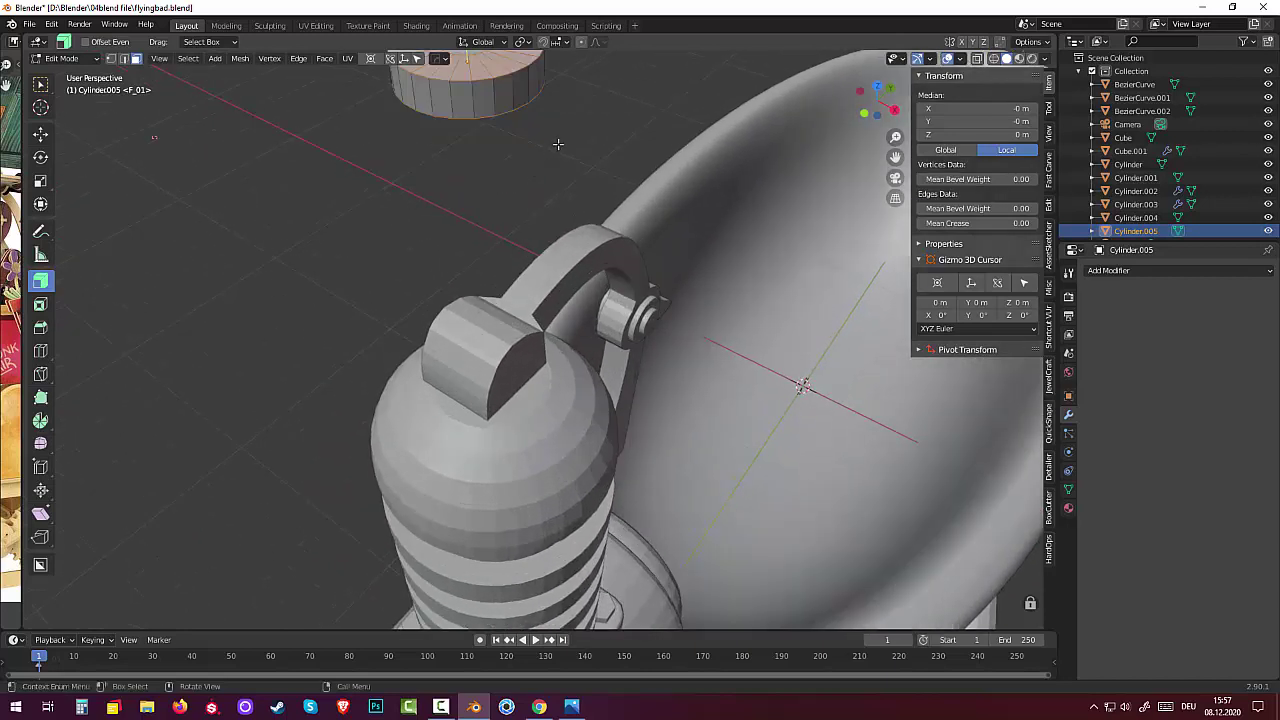
pyautogui.press('i')
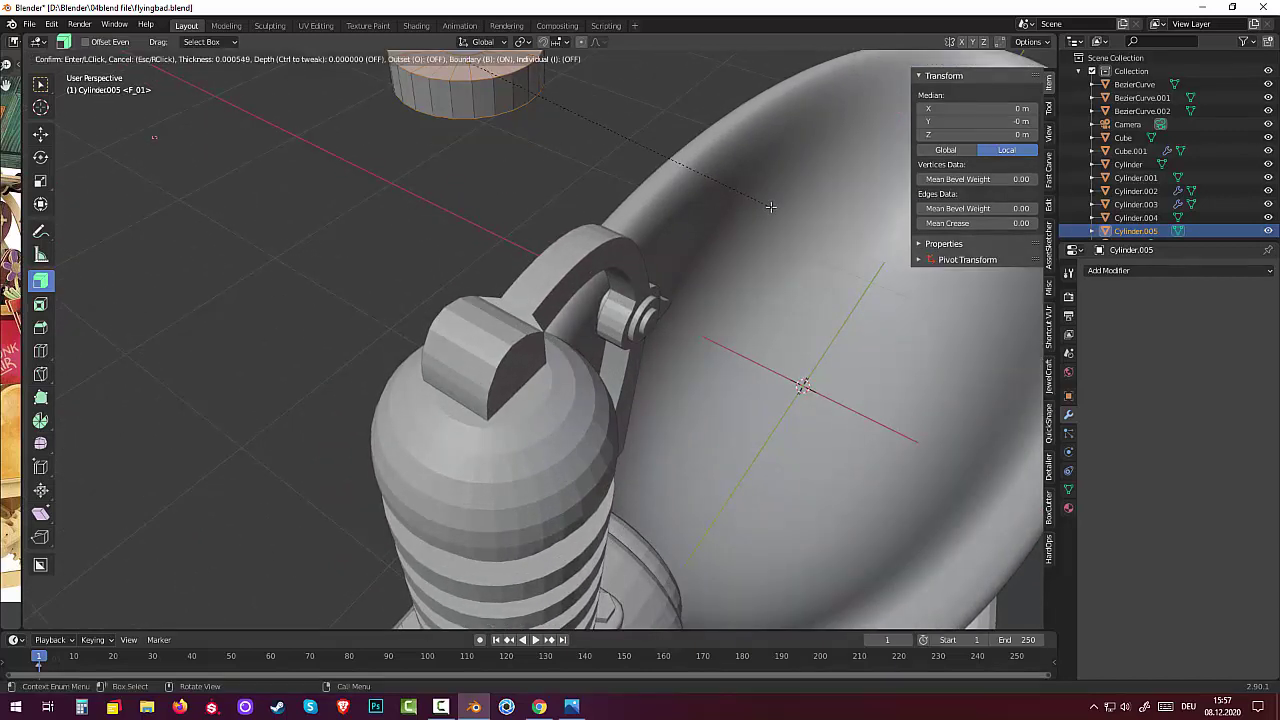
pyautogui.click(763, 204)
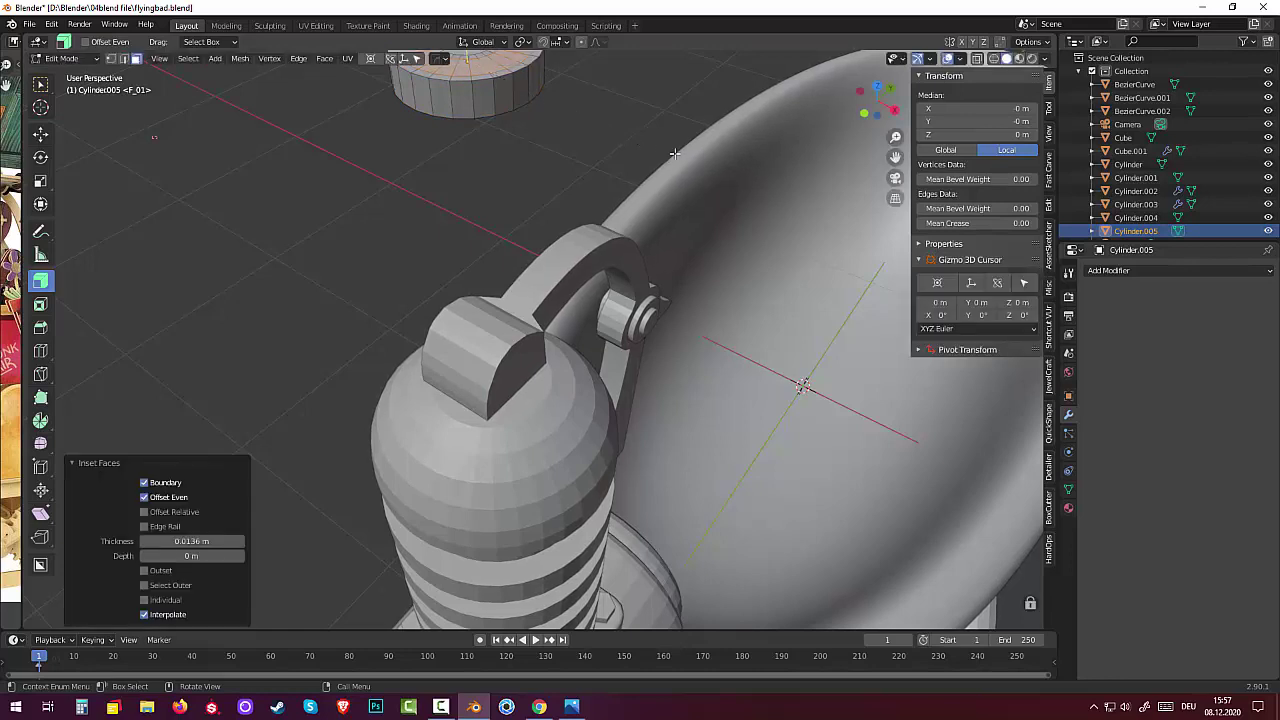
# Extrude the inner face along its normals to form the raised center of the cap
pyautogui.moveTo(672, 152); pyautogui.dragTo(654, 142, button='middle')
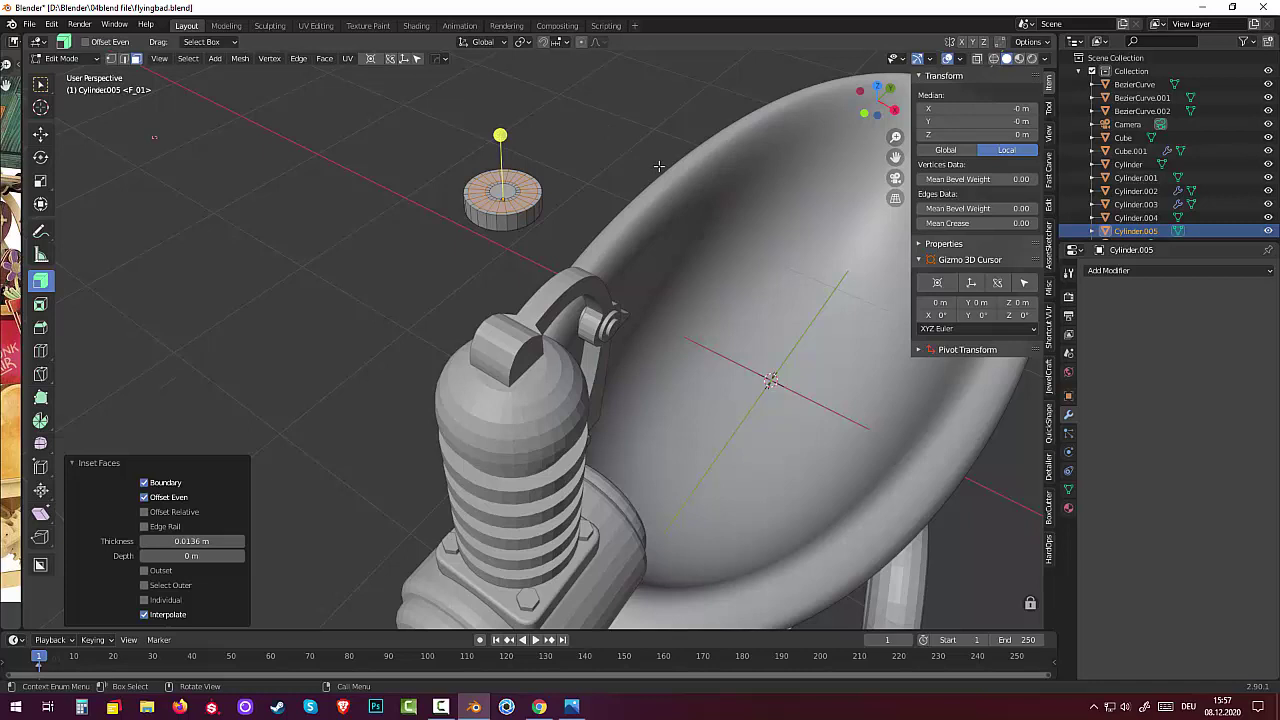
pyautogui.press('s')
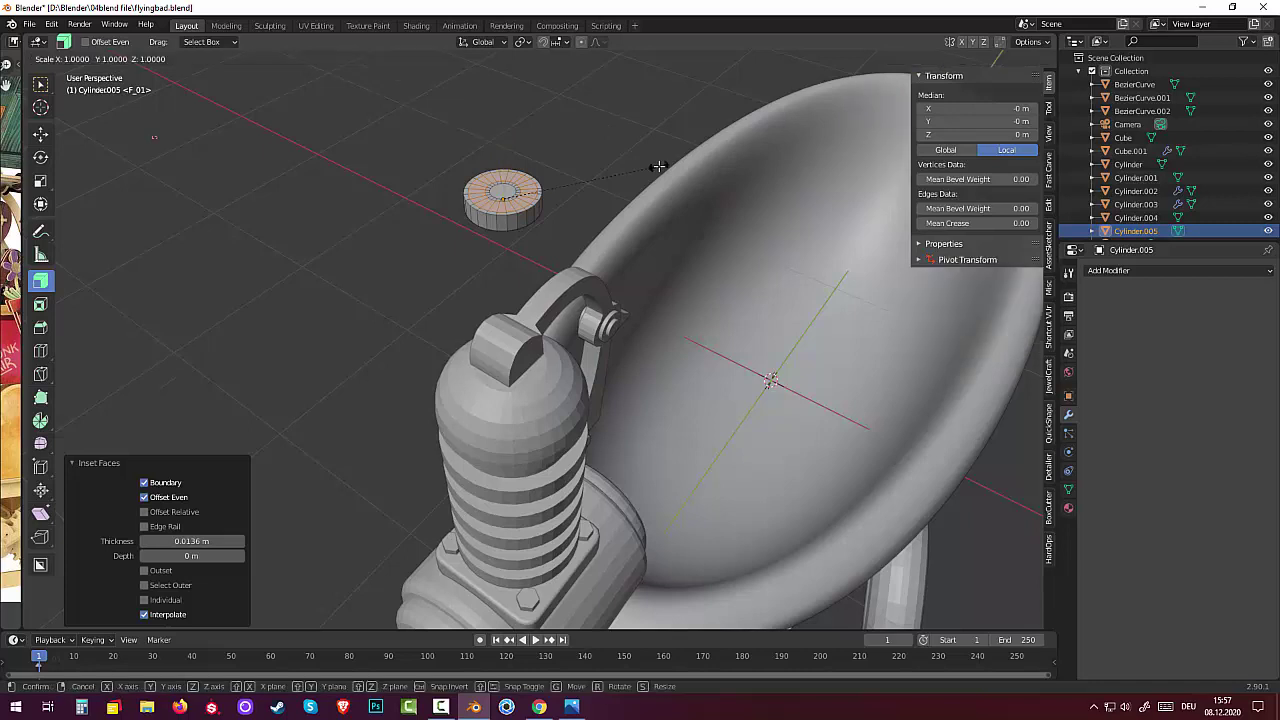
pyautogui.press('z')
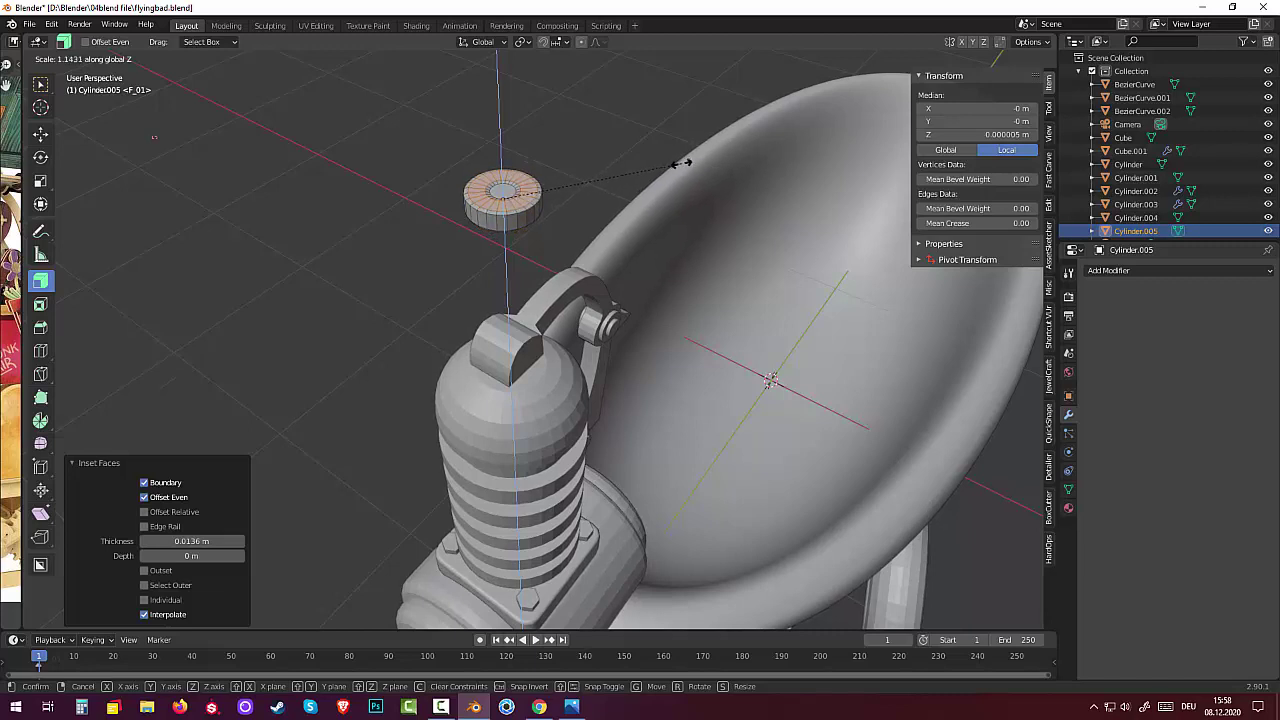
pyautogui.press('Escape')
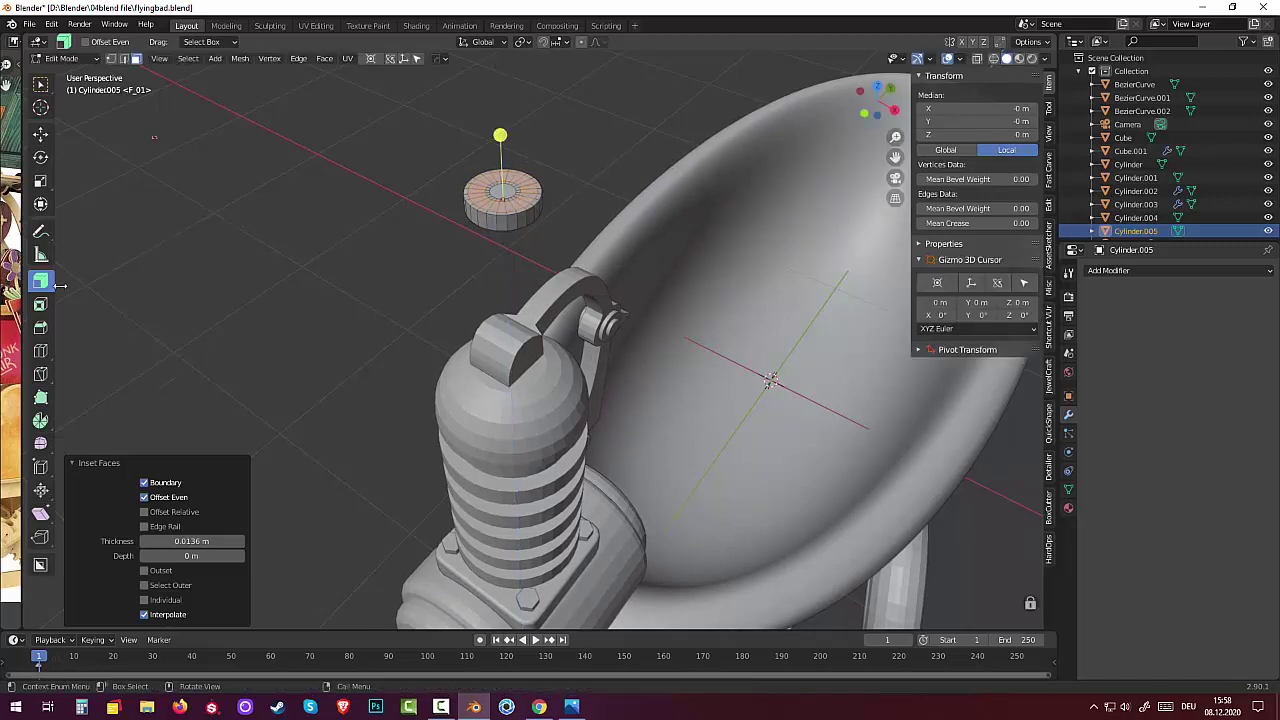
pyautogui.hotkey('alt', 's')
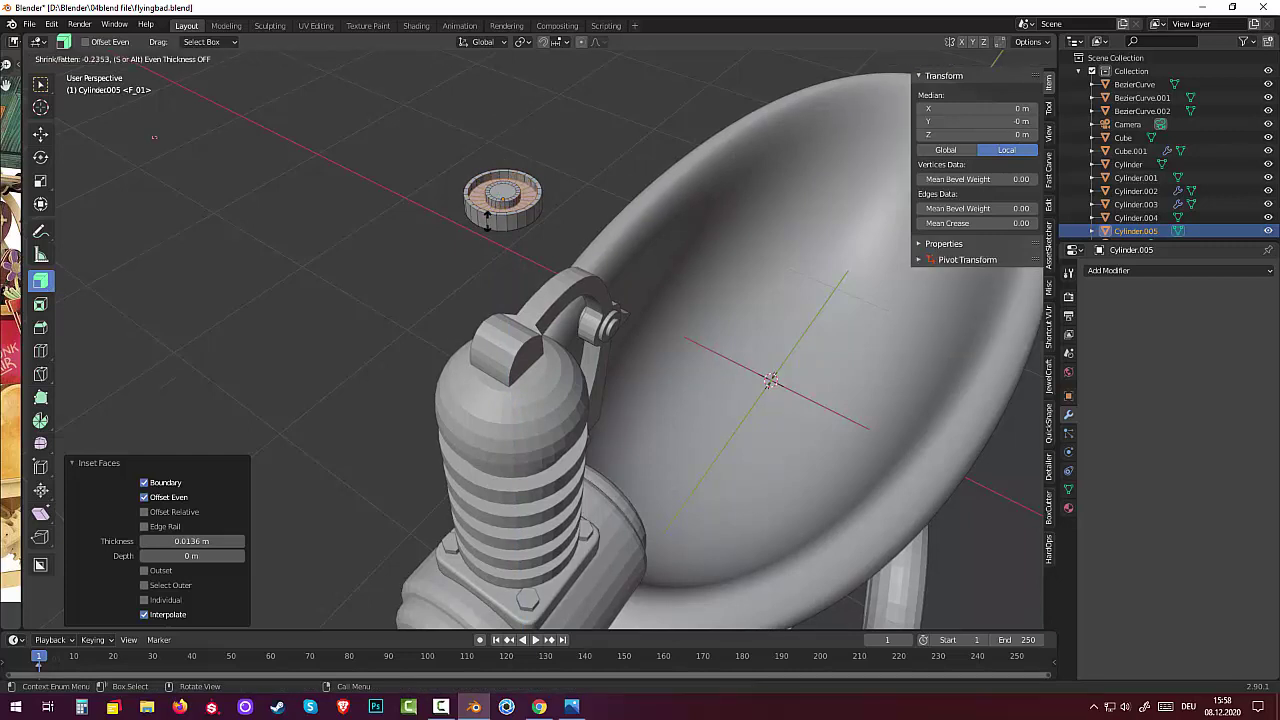
pyautogui.click(492, 196)
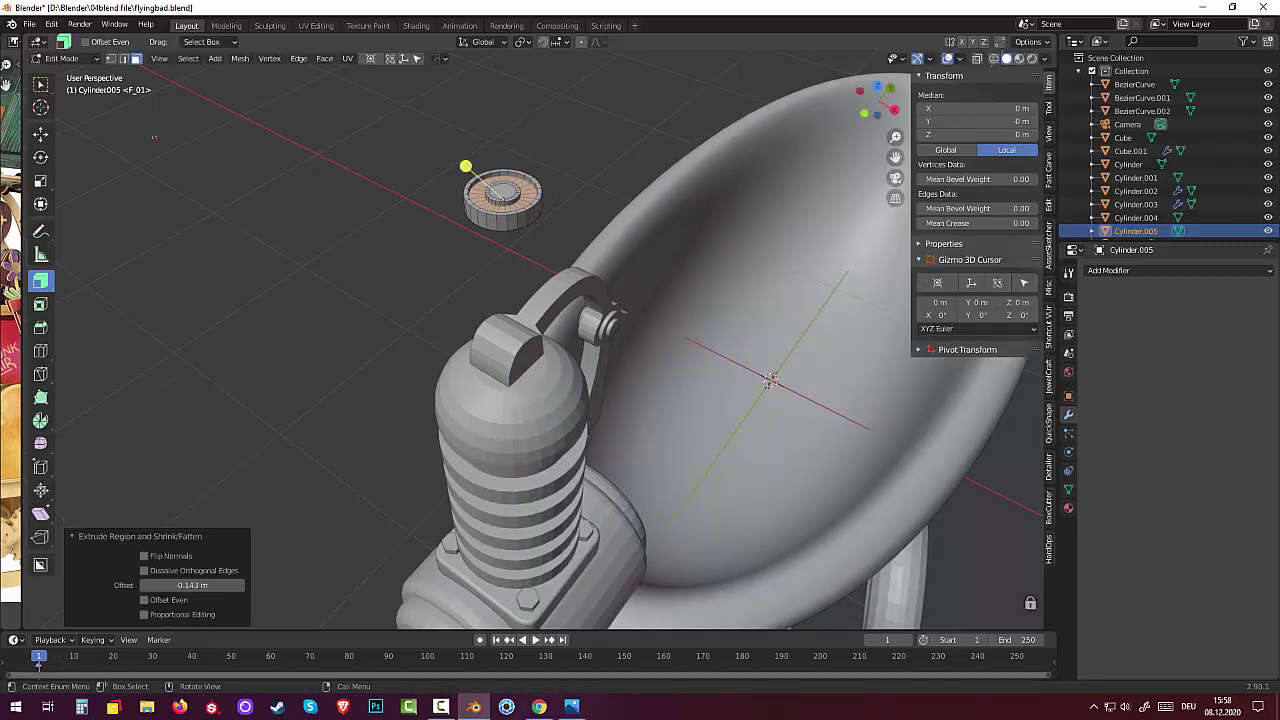
pyautogui.click(425, 201)
pyautogui.moveTo(457, 245); pyautogui.dragTo(461, 238, button='middle')
pyautogui.click(438, 362)
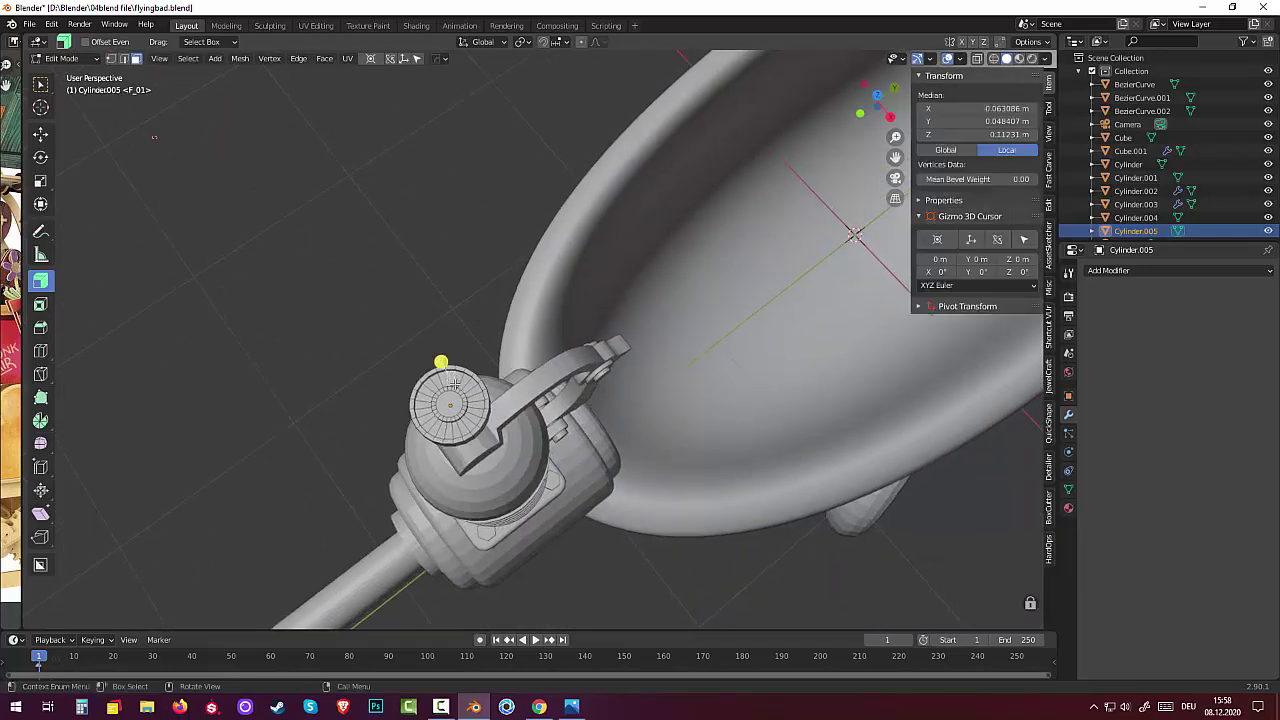
pyautogui.moveTo(440, 365)
pyautogui.mouseDown(button='middle')
pyautogui.moveTo(490, 375)
pyautogui.moveTo(432, 308)
pyautogui.mouseUp(button='middle')
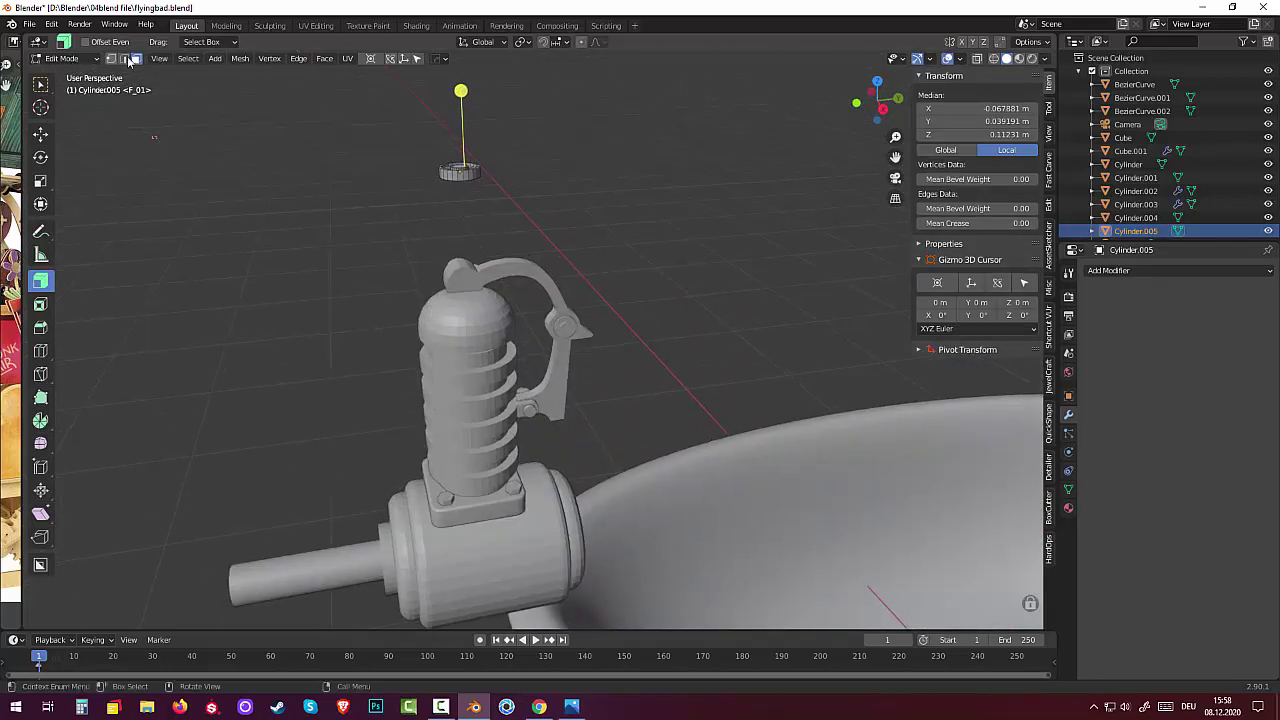
# Extrude the knob ring's bottom face downward into a stem
pyautogui.moveTo(538, 187)
pyautogui.mouseDown(button='middle')
pyautogui.moveTo(470, 230)
pyautogui.moveTo(463, 170)
pyautogui.mouseUp(button='middle')
pyautogui.click(427, 237)
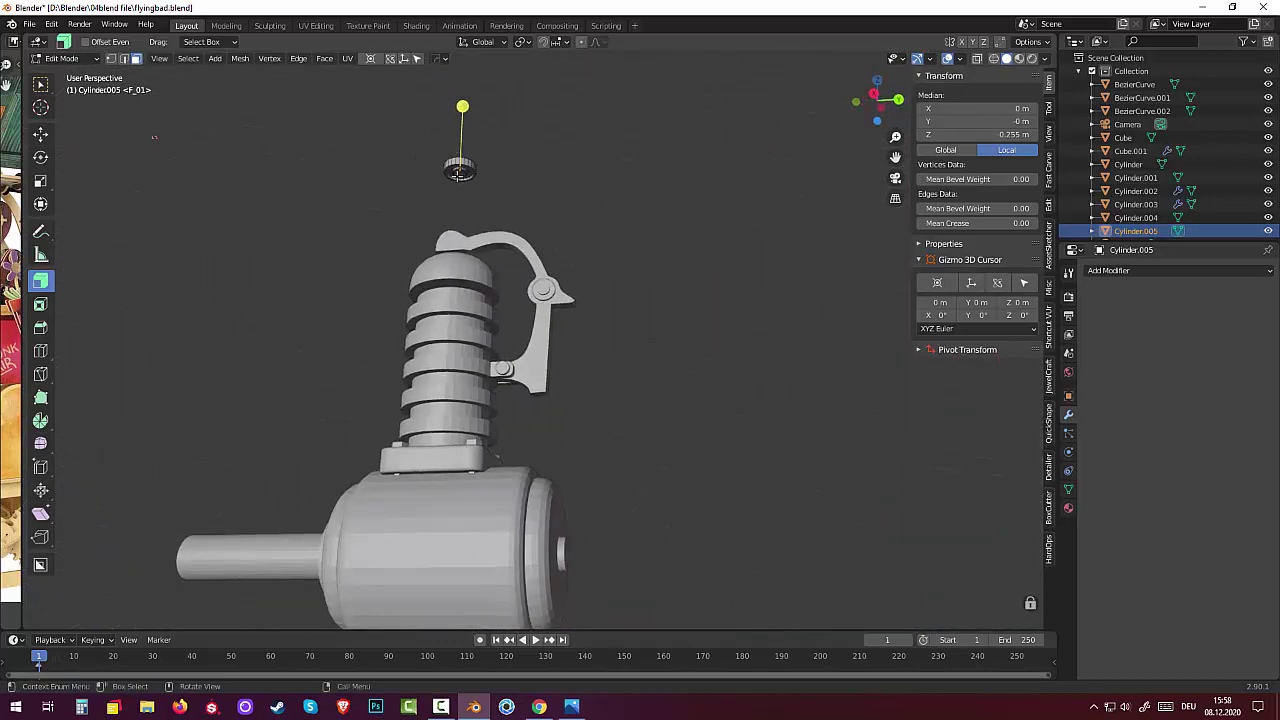
pyautogui.click(458, 172)
pyautogui.moveTo(527, 194); pyautogui.dragTo(537, 229, button='middle')
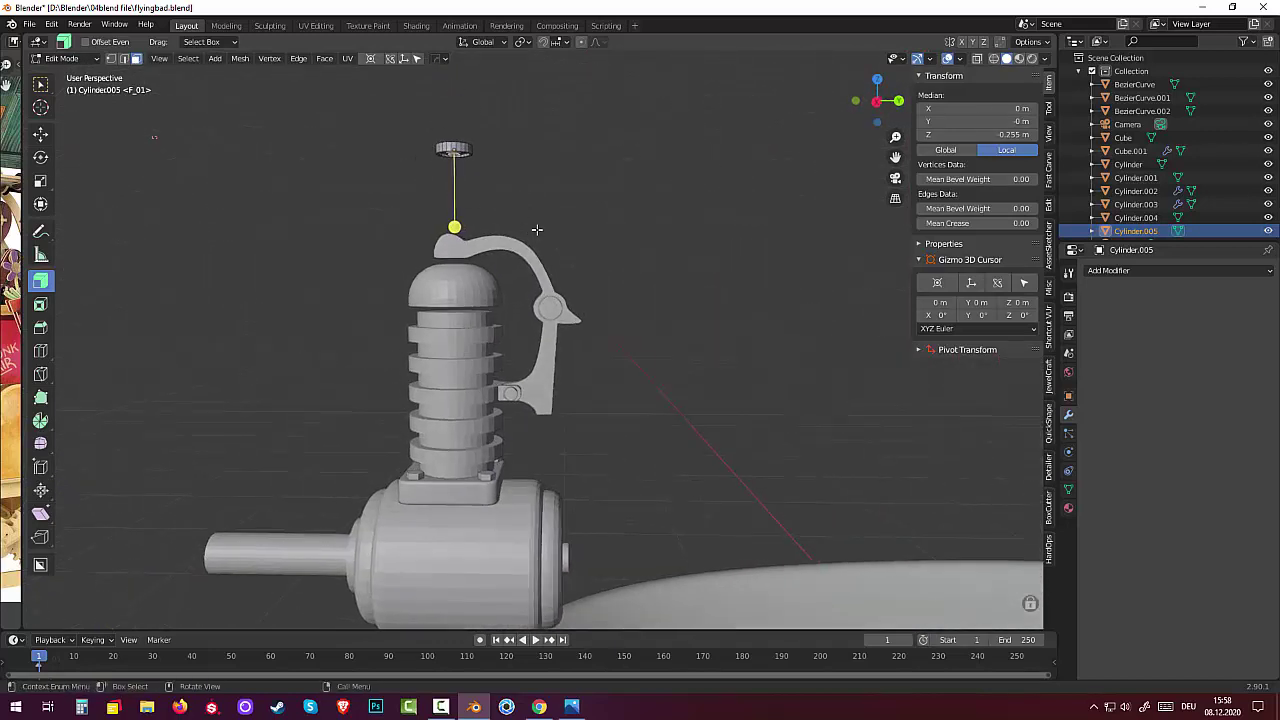
pyautogui.press('e')
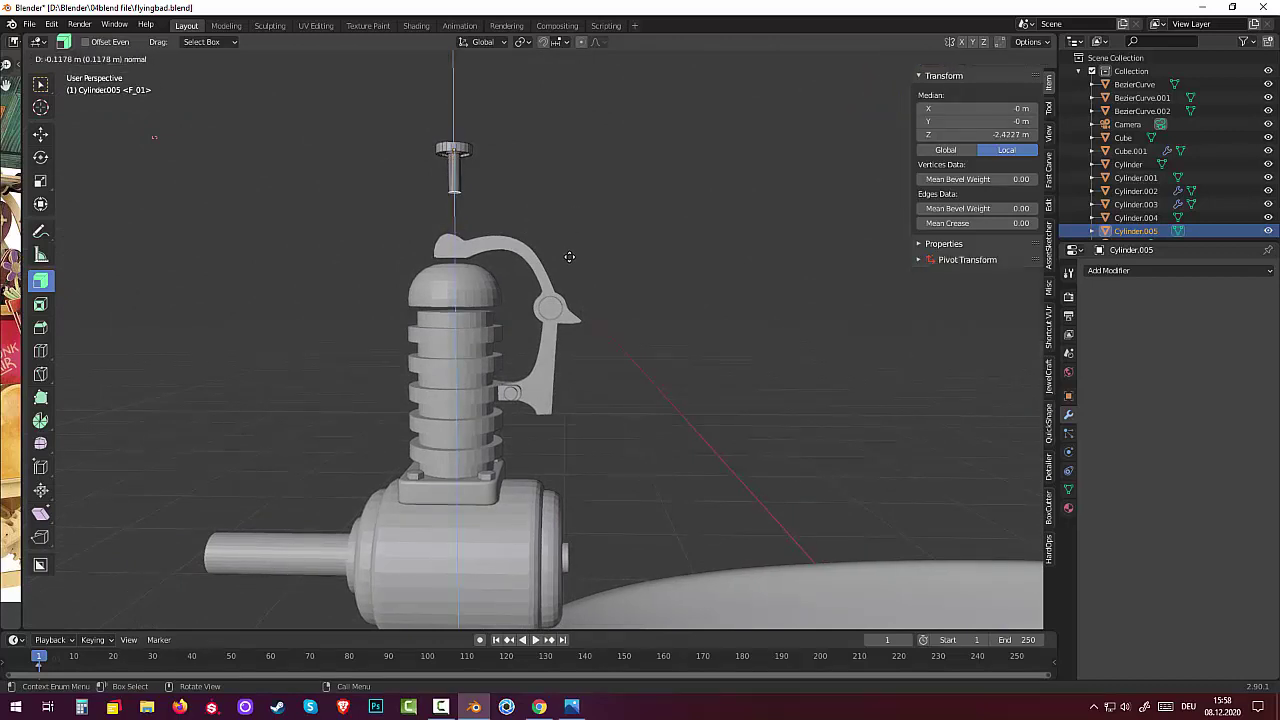
pyautogui.click(565, 252)
pyautogui.moveTo(565, 252); pyautogui.dragTo(588, 245, button='middle')
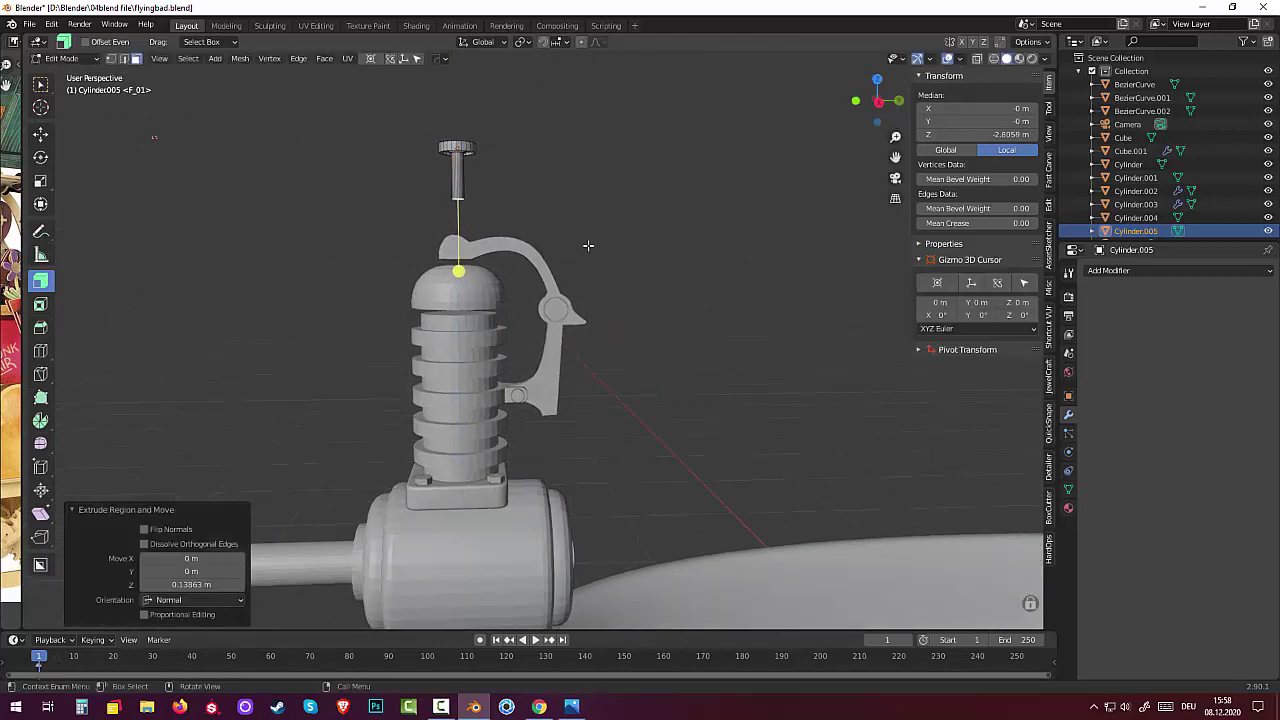
pyautogui.press('KP_3')
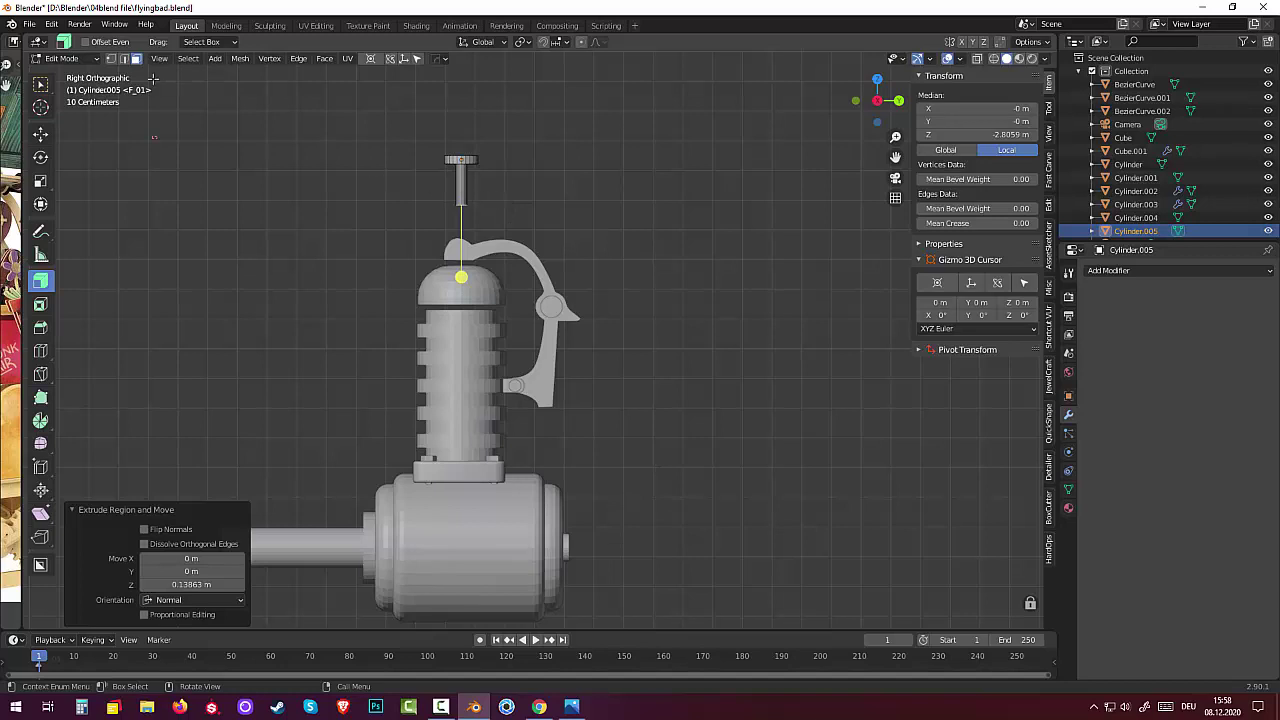
# In Object Mode, lower the knob about 0.22 m to Z 2.4162 m onto the dome
pyautogui.click(62, 58)
pyautogui.click(60, 68)
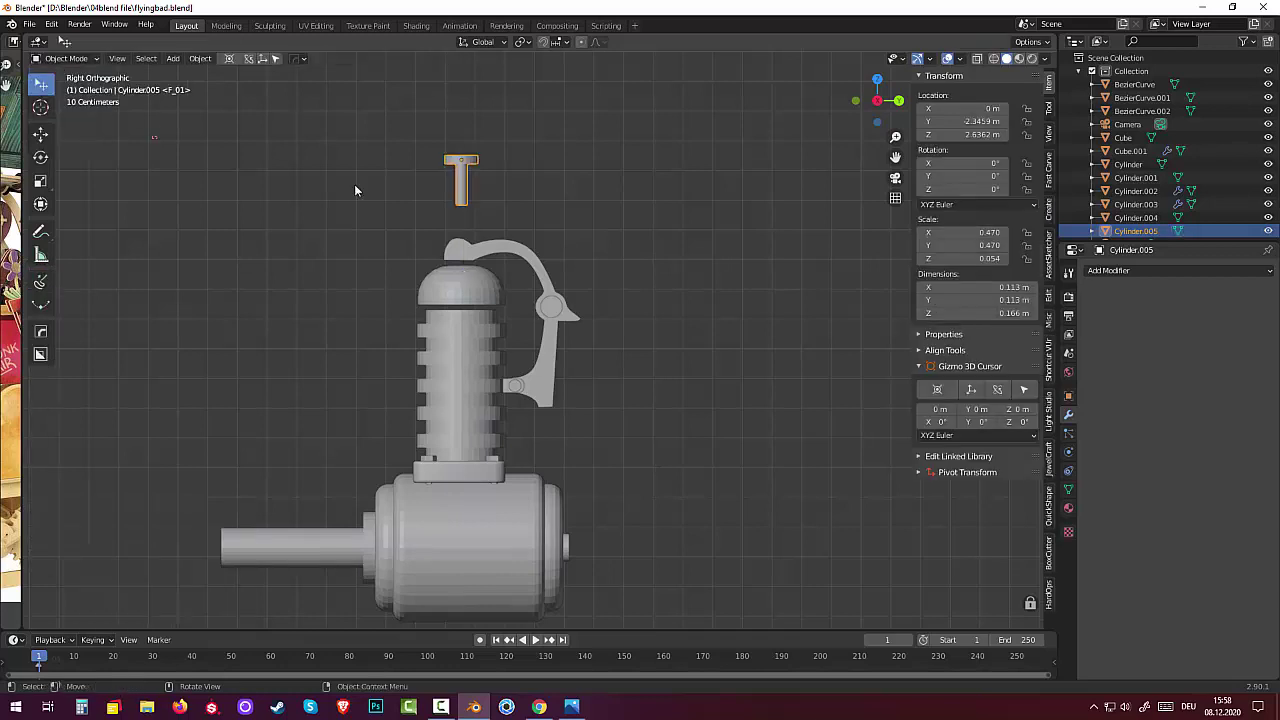
pyautogui.press('g')
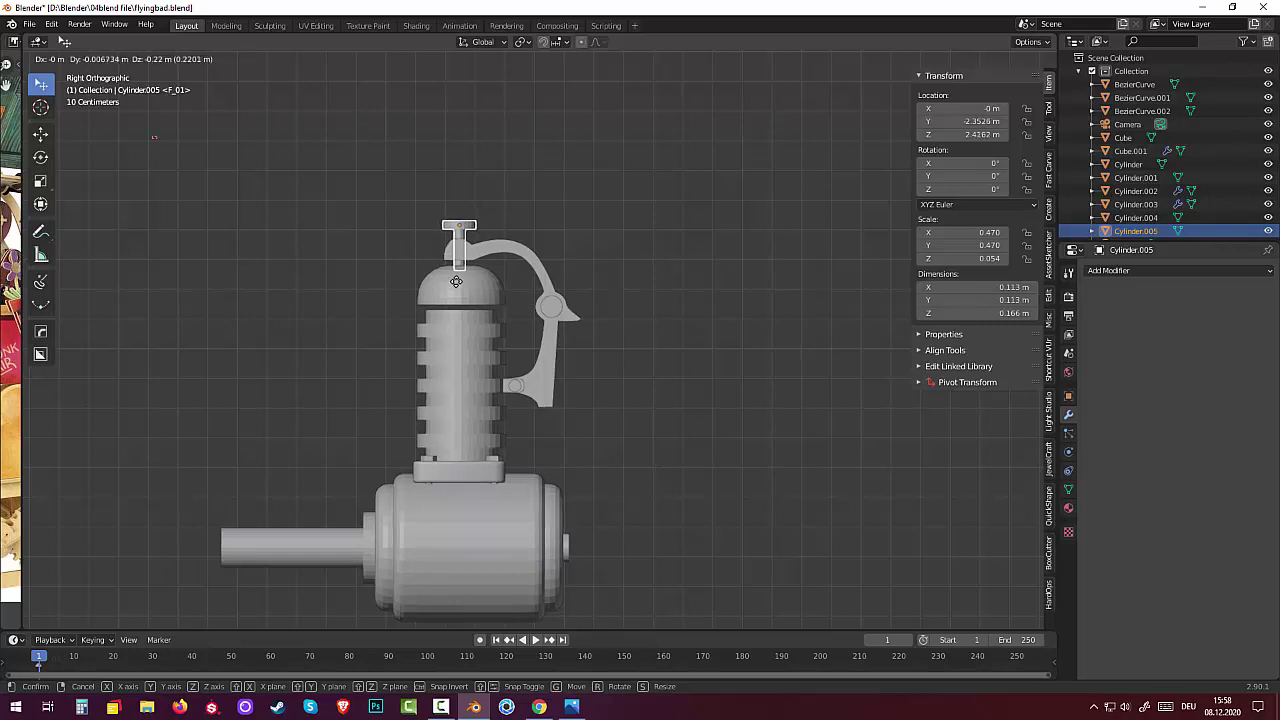
pyautogui.click(456, 281)
pyautogui.click(670, 285)
pyautogui.moveTo(668, 244)
pyautogui.mouseDown(button='middle')
pyautogui.moveTo(640, 349)
pyautogui.moveTo(657, 297)
pyautogui.moveTo(545, 248)
pyautogui.mouseUp(button='middle')
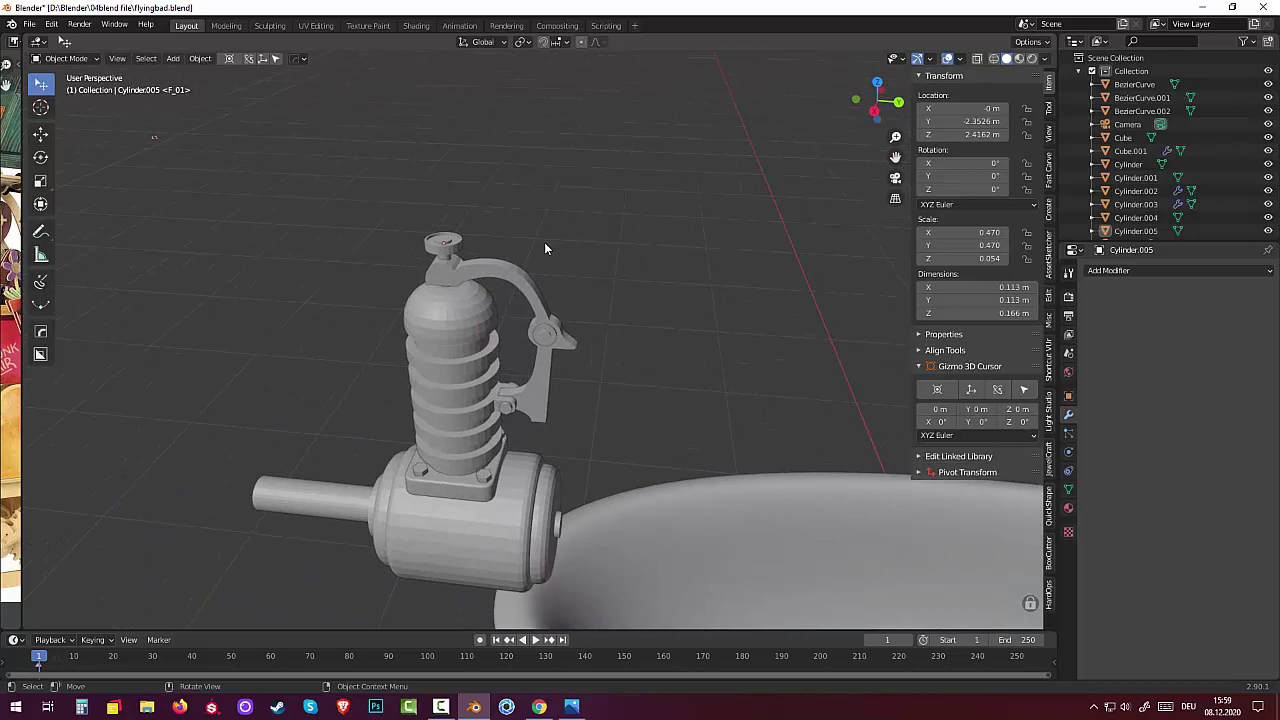
pyautogui.click(444, 242)
pyautogui.hotkey('alt', 'a')
pyautogui.moveTo(535, 252)
pyautogui.mouseDown(button='middle')
pyautogui.moveTo(576, 201)
pyautogui.moveTo(531, 291)
pyautogui.moveTo(545, 278)
pyautogui.mouseUp(button='middle')
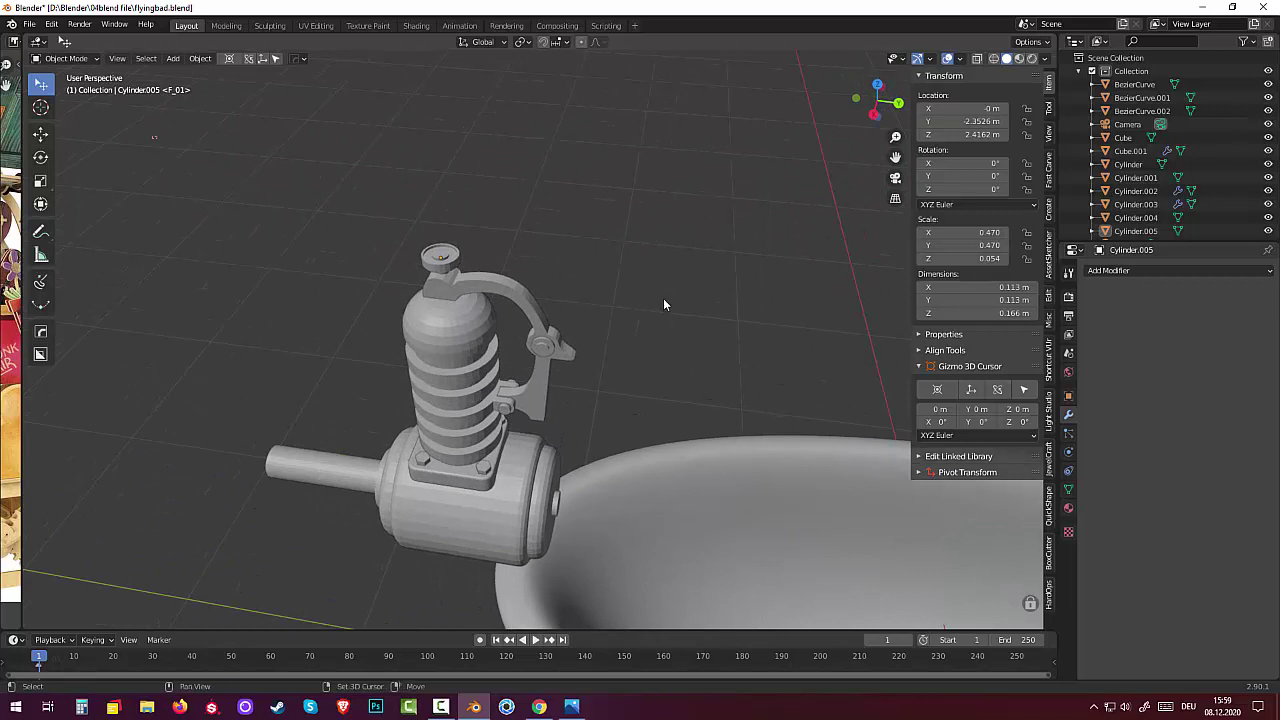
pyautogui.hotkey('shift', 'a')
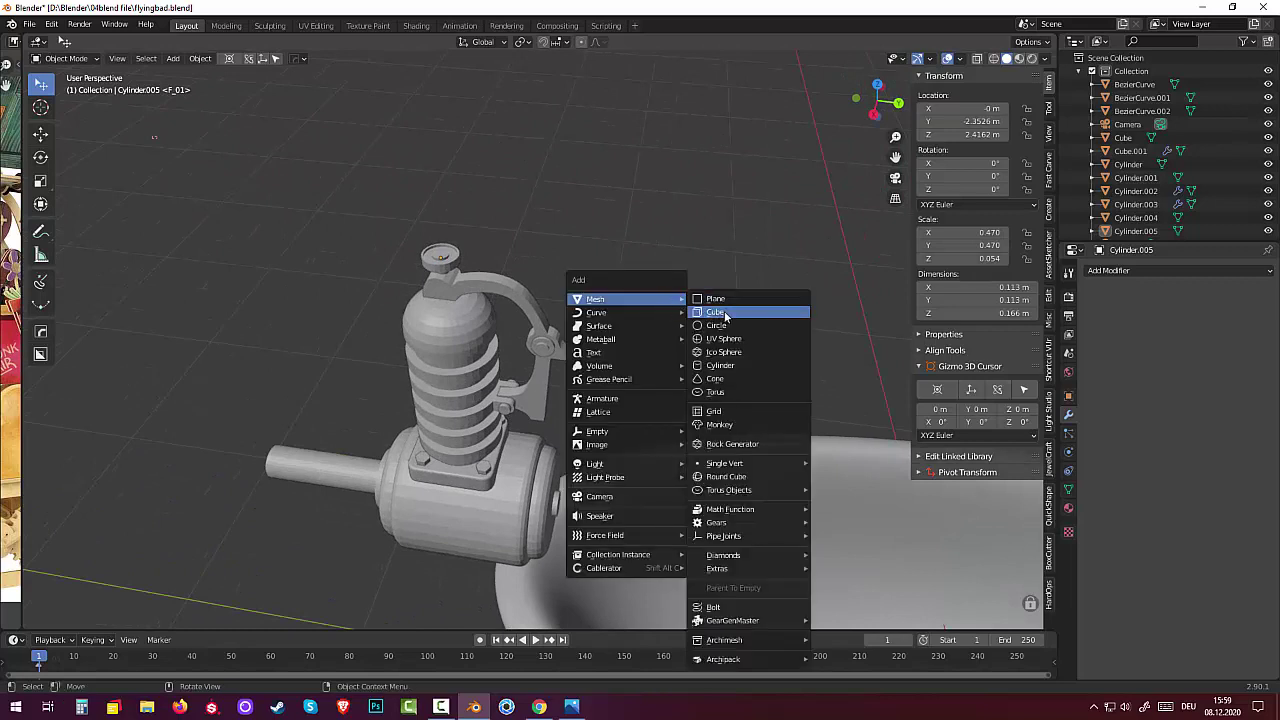
# Add a UV sphere with radius 0.04 m at Y -2.33 m, Z 2.42 m
pyautogui.click(722, 339)
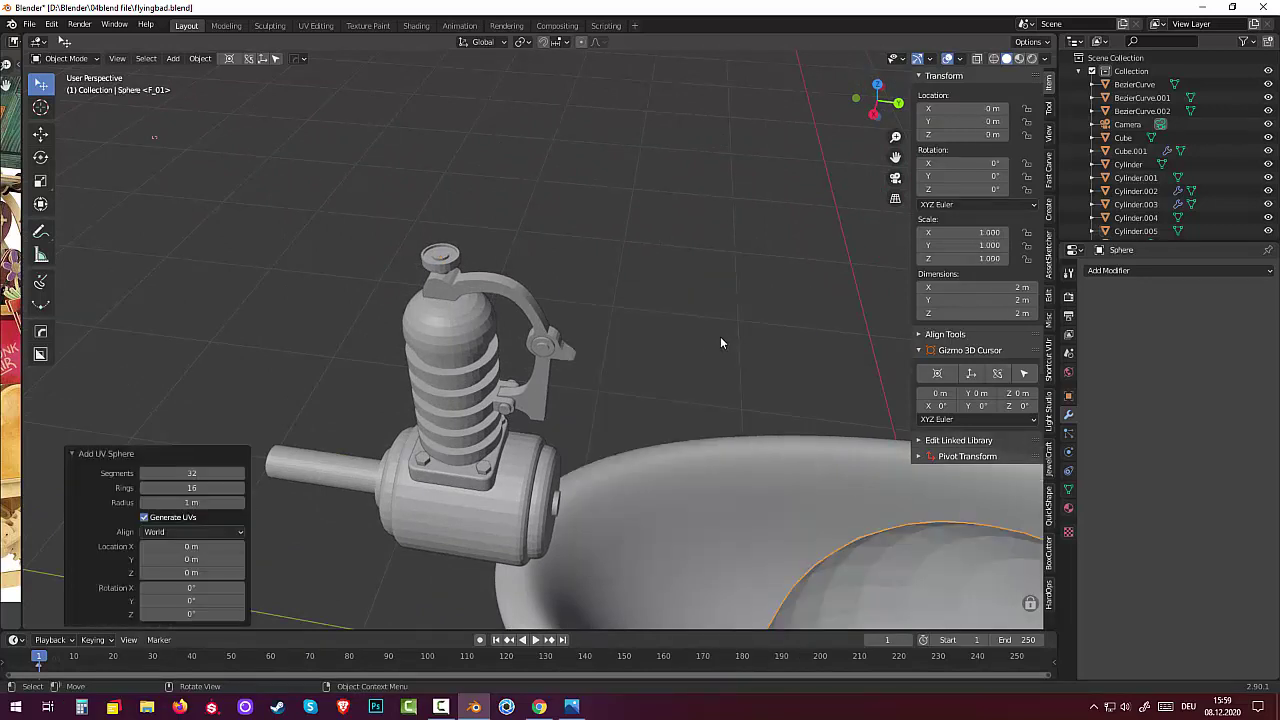
pyautogui.scroll(-2, 705, 325)
pyautogui.scroll(-1, 691, 296)
pyautogui.scroll(-1, 696, 282)
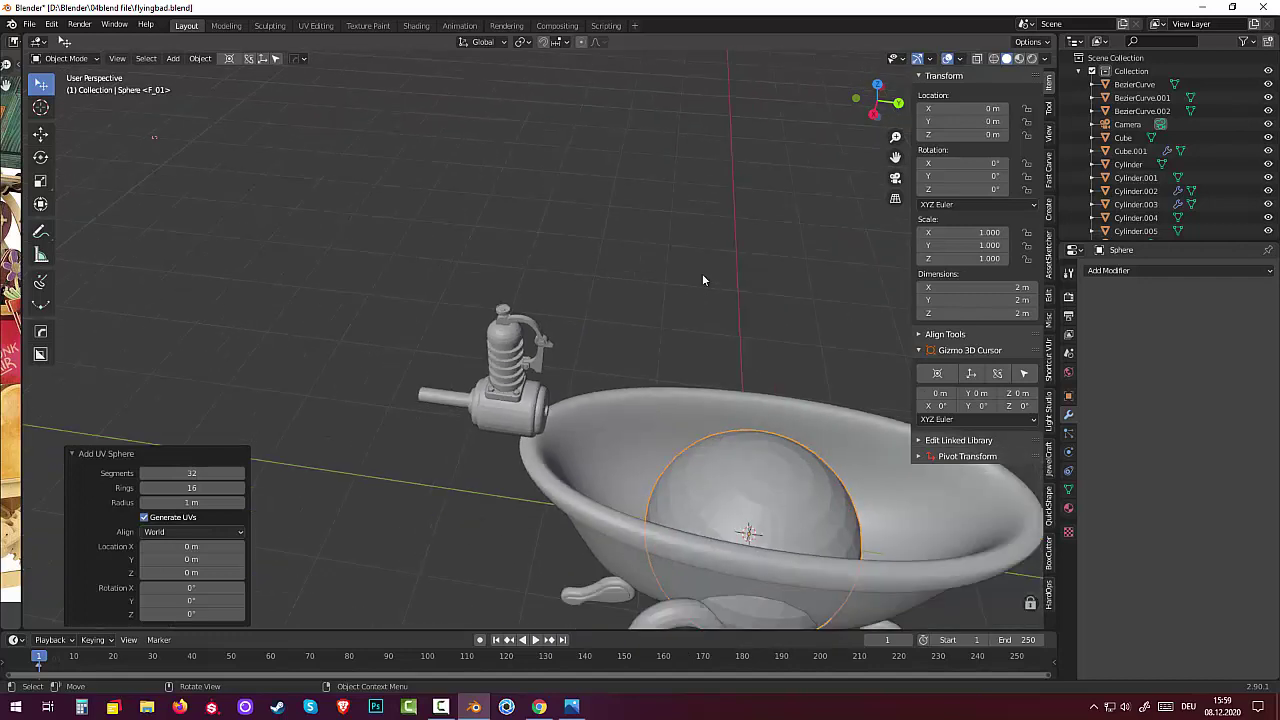
pyautogui.moveTo(702, 280); pyautogui.dragTo(706, 206, button='middle')
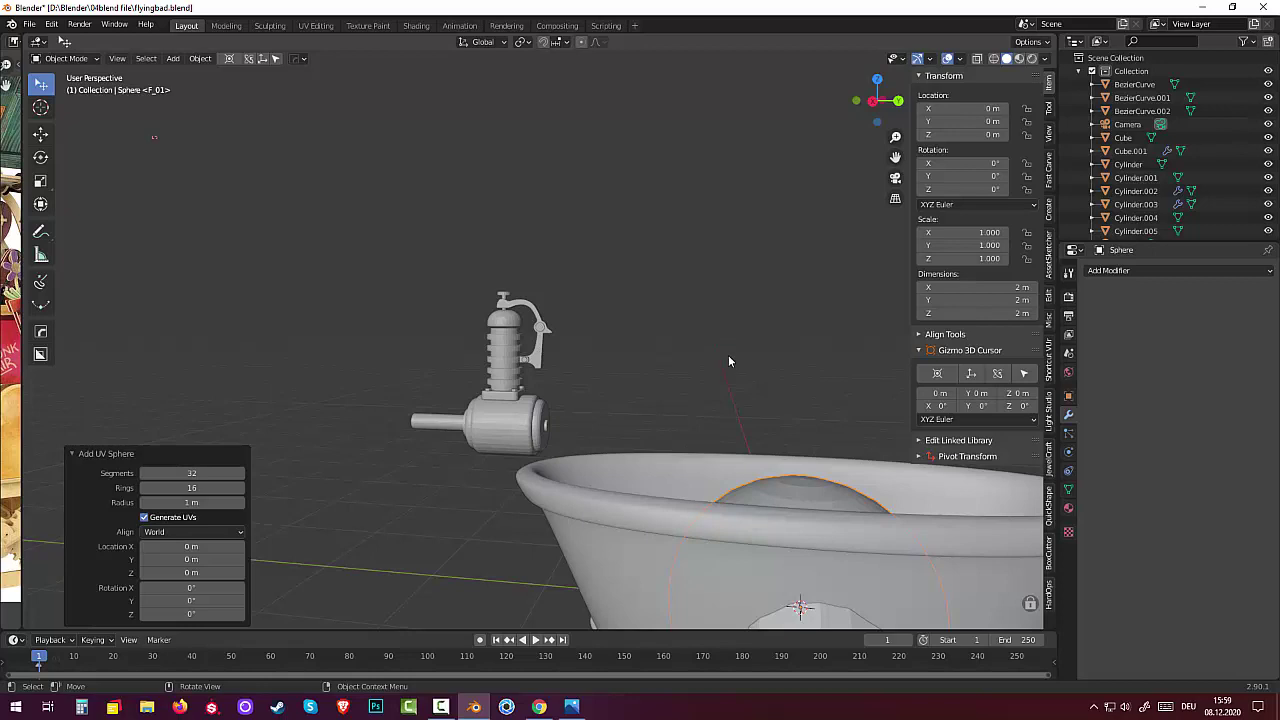
pyautogui.press('KP_3')
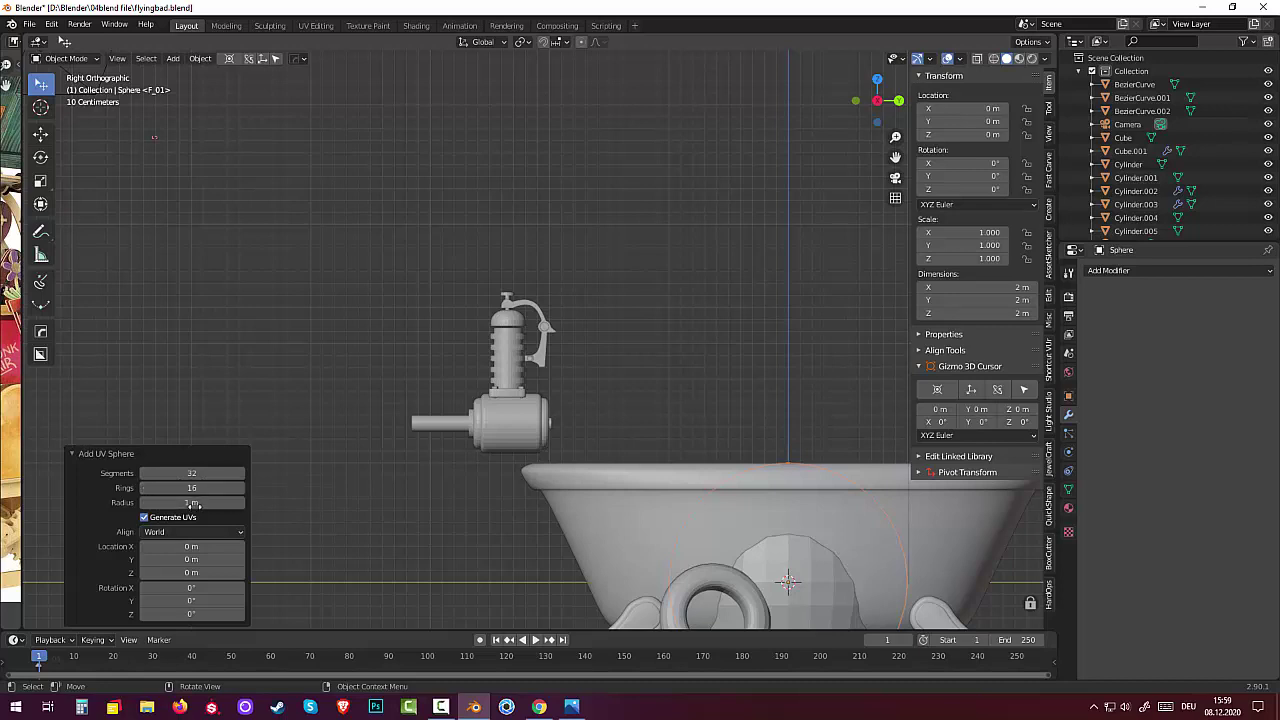
pyautogui.moveTo(195, 502); pyautogui.dragTo(160, 502)
pyautogui.moveTo(191, 502); pyautogui.dragTo(165, 502)
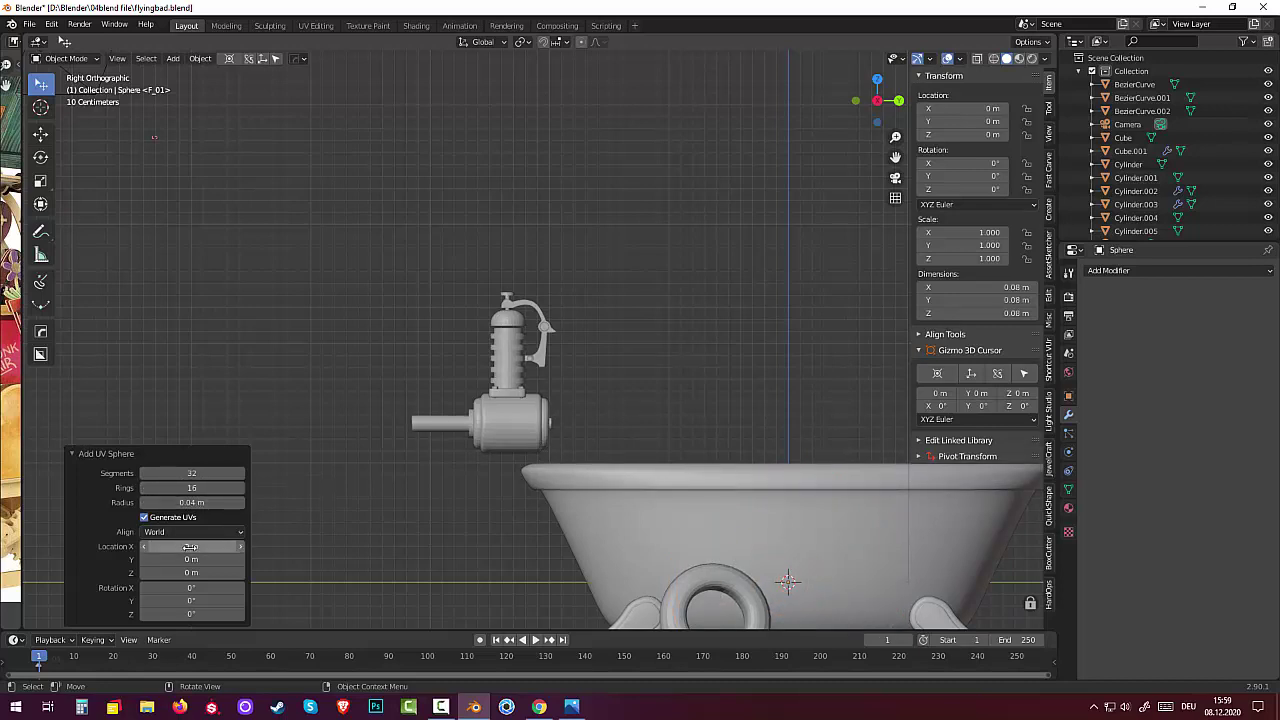
pyautogui.moveTo(187, 573)
pyautogui.mouseDown()
pyautogui.moveTo(240, 573)
pyautogui.moveTo(183, 578)
pyautogui.mouseUp()
pyautogui.write('2.42')
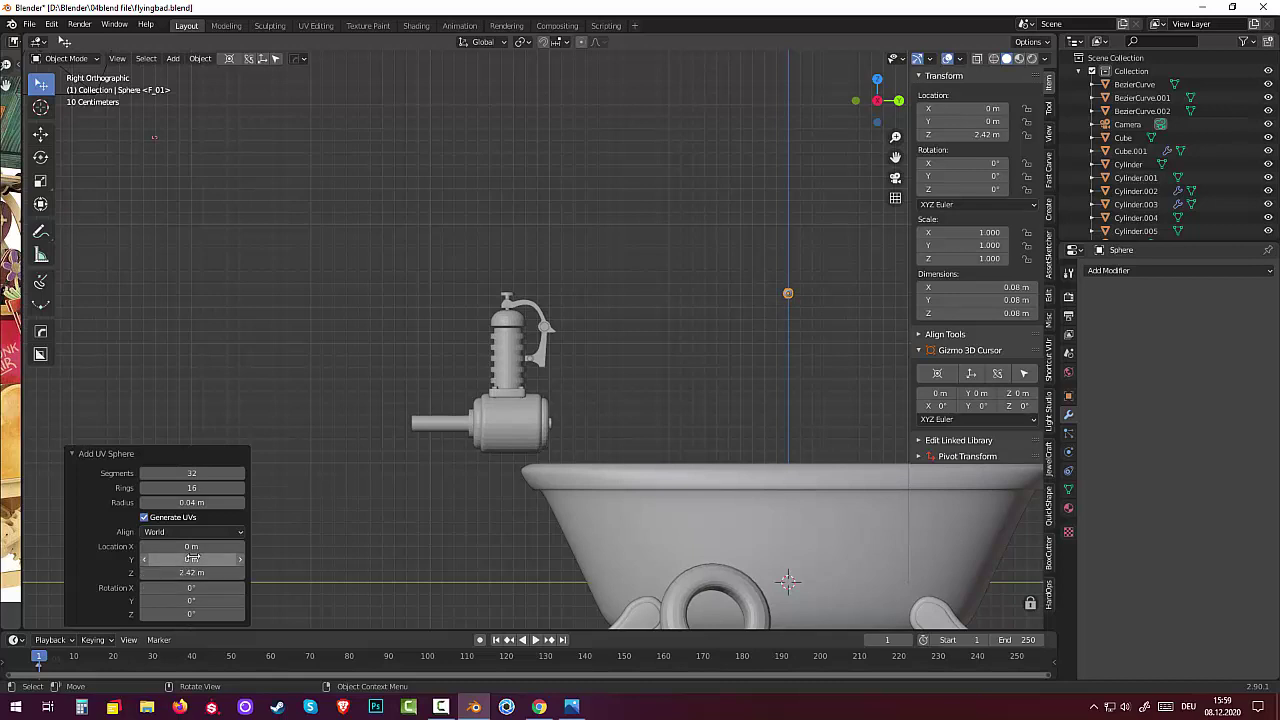
pyautogui.moveTo(190, 559)
pyautogui.mouseDown()
pyautogui.moveTo(160, 559)
pyautogui.moveTo(190, 560)
pyautogui.mouseUp()
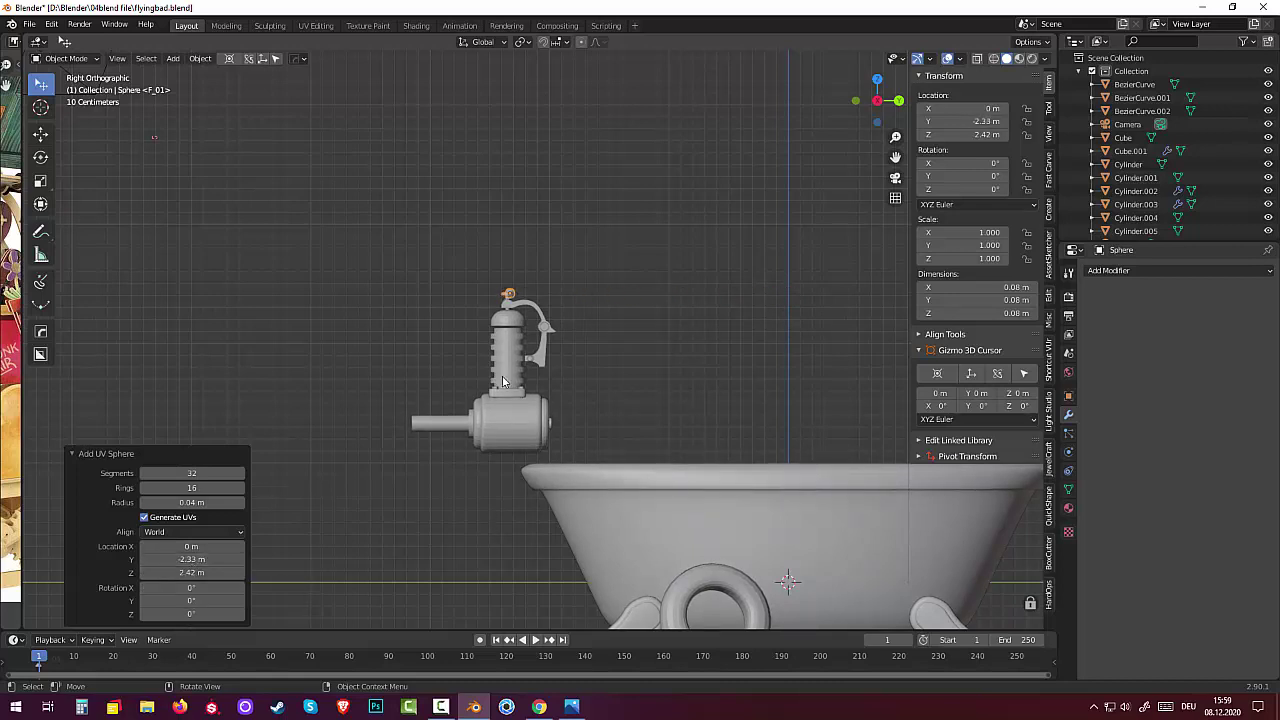
# Nudge the sphere onto the stem's top, ending at Y -2.3569 m, Z 2.4537 m
pyautogui.scroll(2, 500, 294)
pyautogui.moveTo(500, 294)
pyautogui.mouseDown(button='middle')
pyautogui.moveTo(568, 224)
pyautogui.moveTo(570, 276)
pyautogui.mouseUp(button='middle')
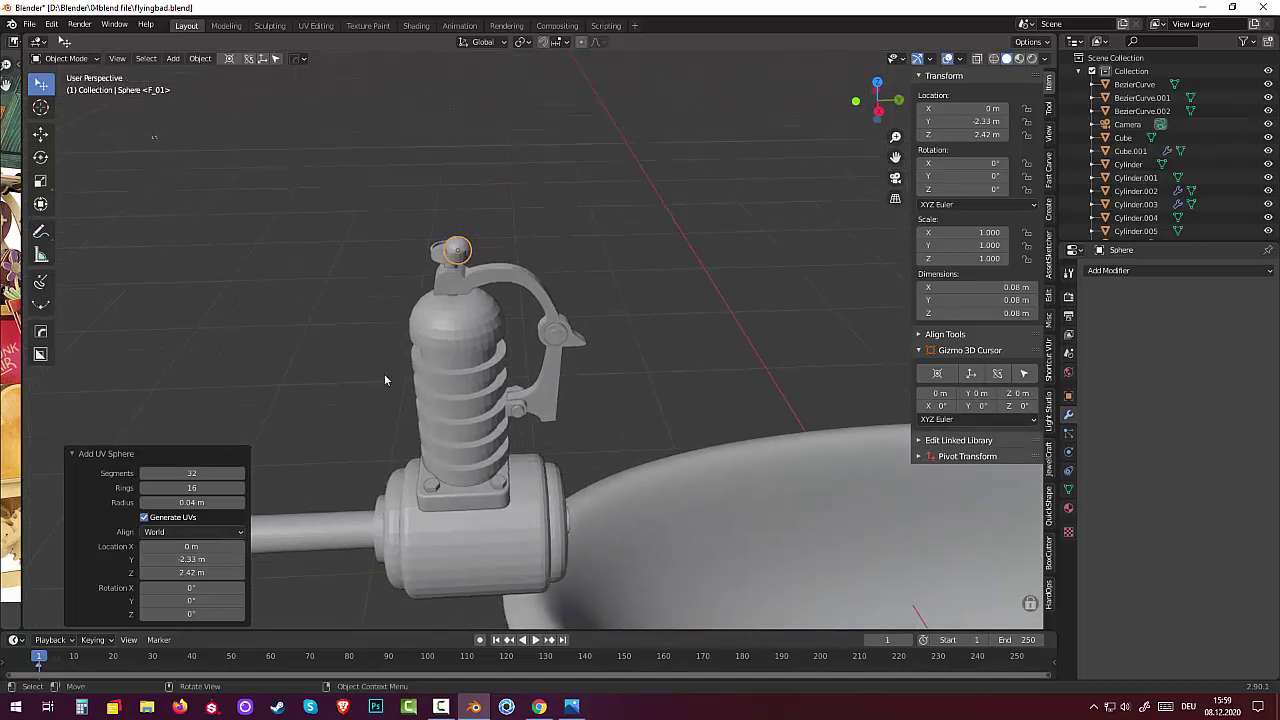
pyautogui.click(459, 247)
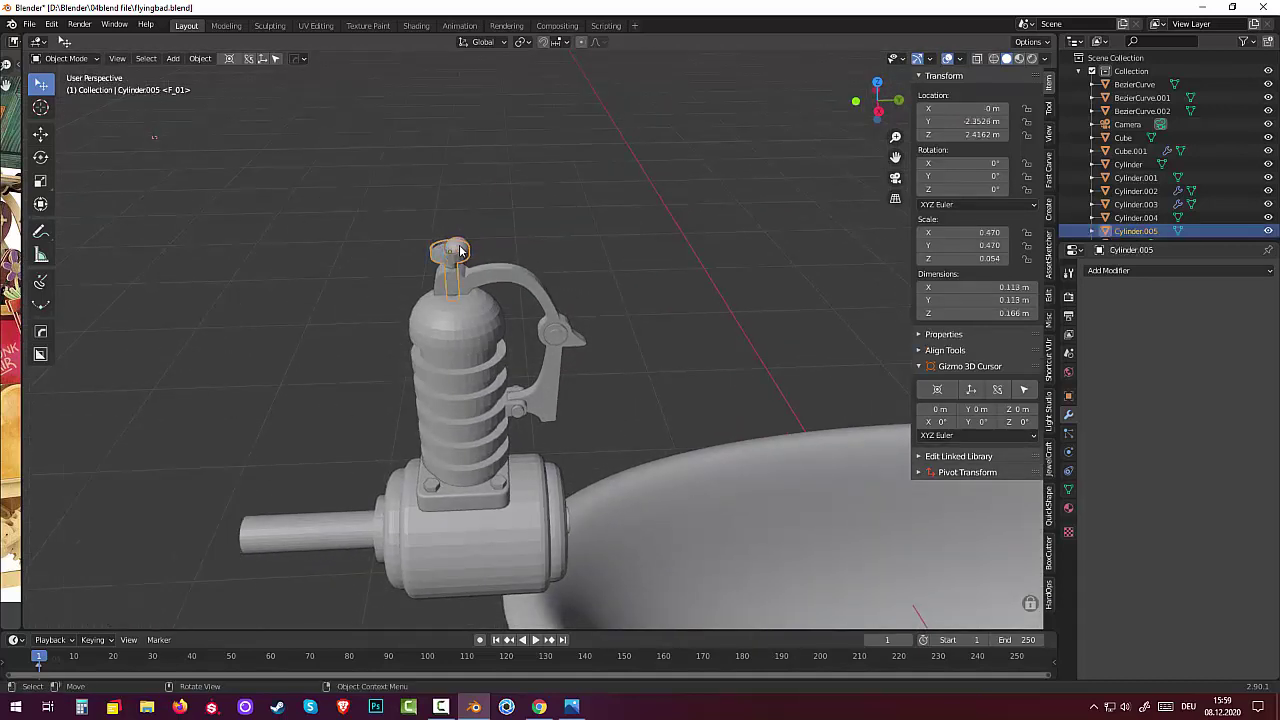
pyautogui.click(461, 249)
pyautogui.press('KP_3')
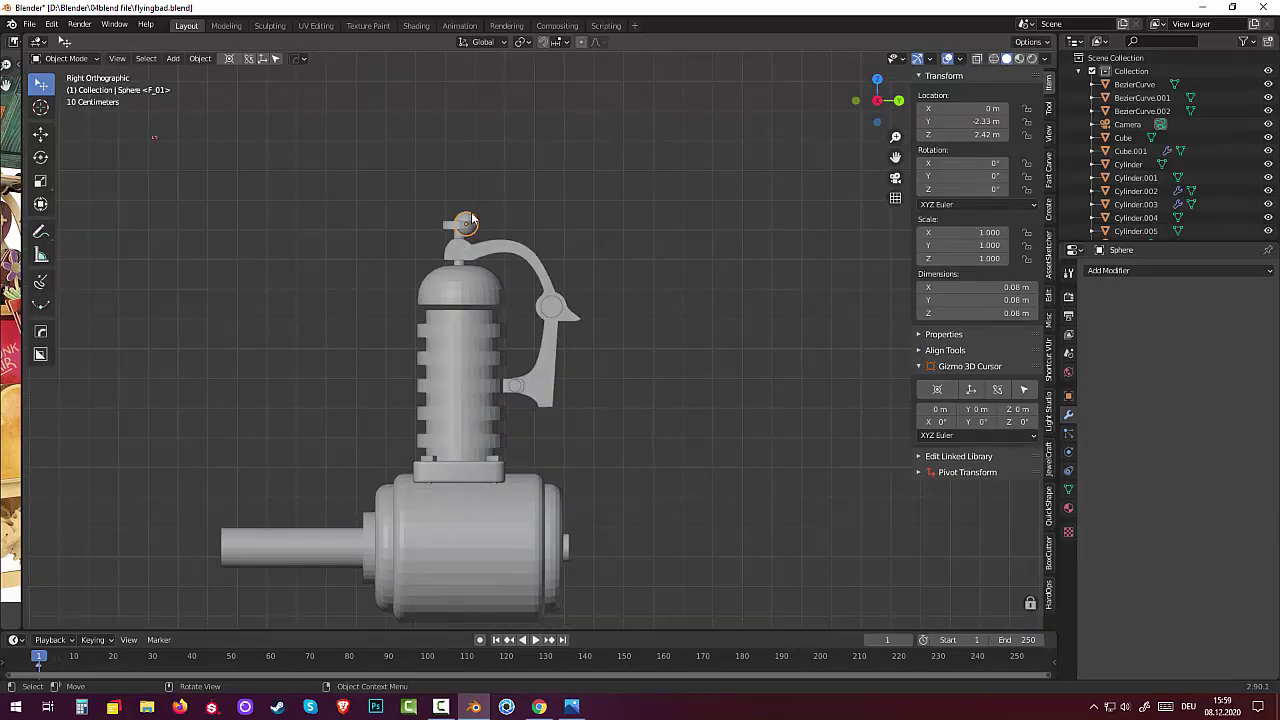
pyautogui.press('g')
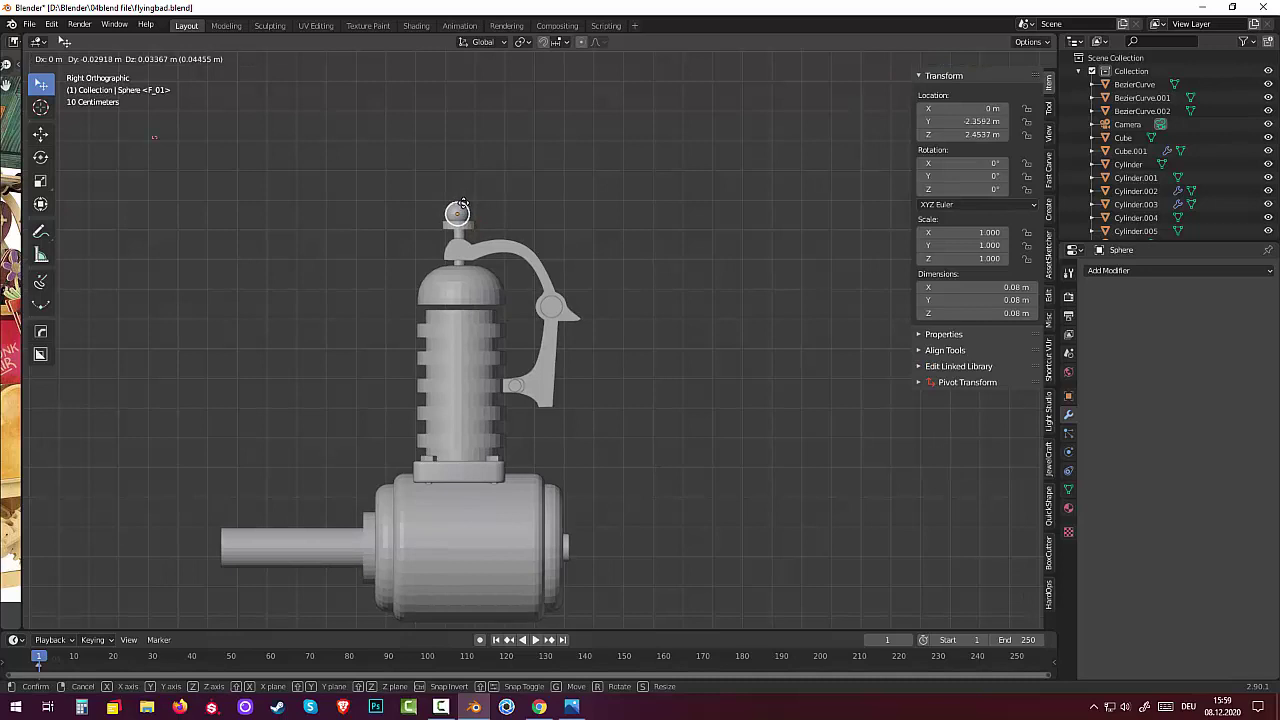
pyautogui.click(462, 205)
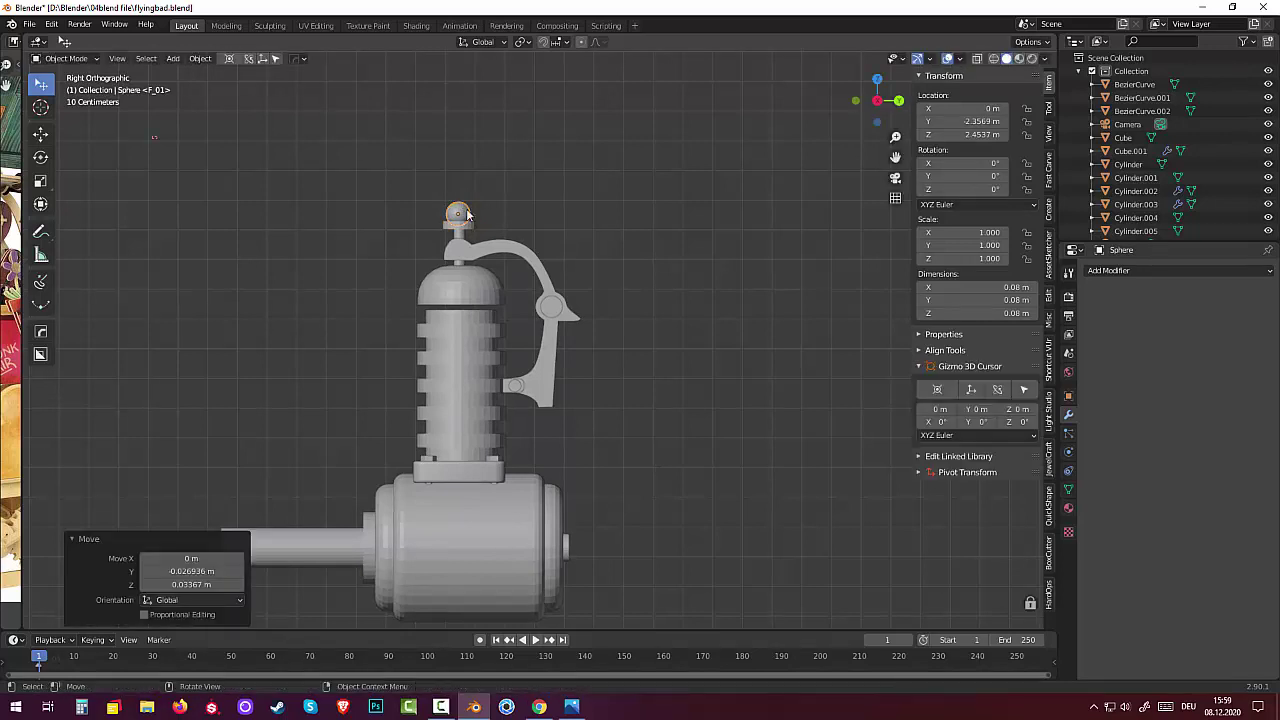
# Orbit around the microphone and select its drum body
pyautogui.moveTo(608, 253)
pyautogui.mouseDown(button='middle')
pyautogui.moveTo(782, 266)
pyautogui.moveTo(765, 291)
pyautogui.moveTo(649, 280)
pyautogui.moveTo(594, 248)
pyautogui.mouseUp(button='middle')
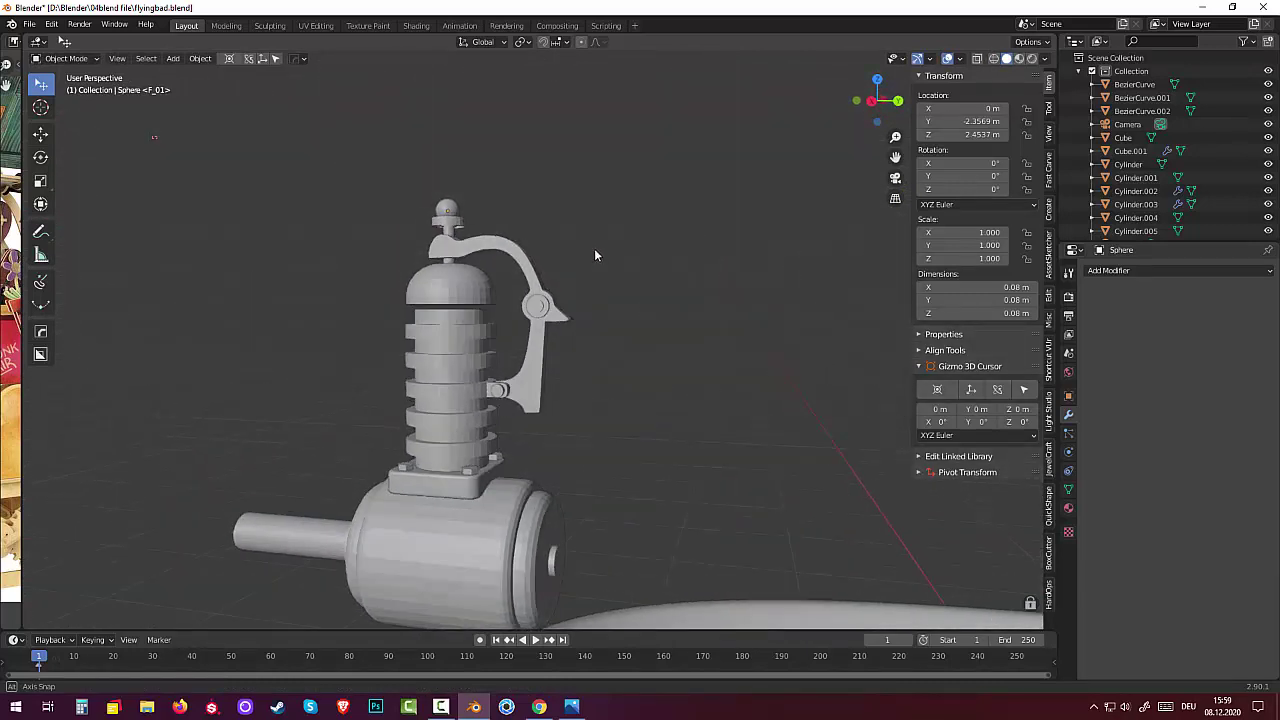
pyautogui.scroll(-2, 594, 248)
pyautogui.scroll(-2, 594, 248)
pyautogui.scroll(-2, 588, 249)
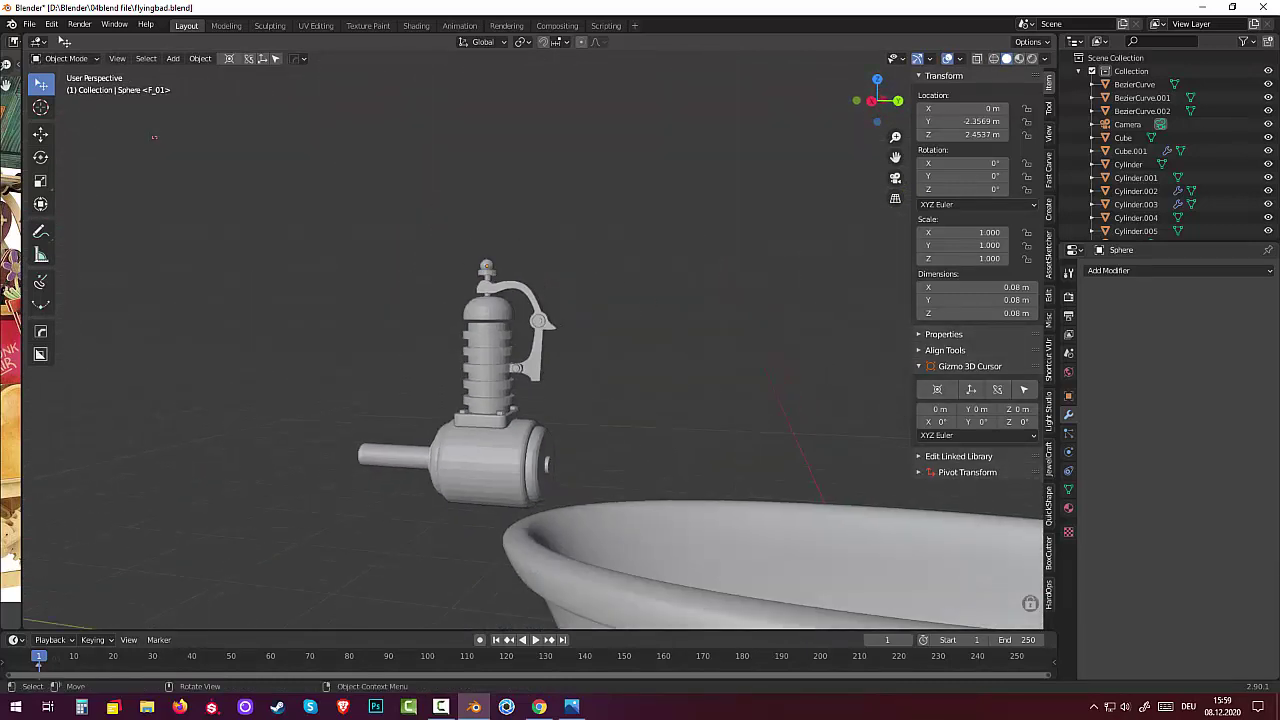
pyautogui.click(440, 706)
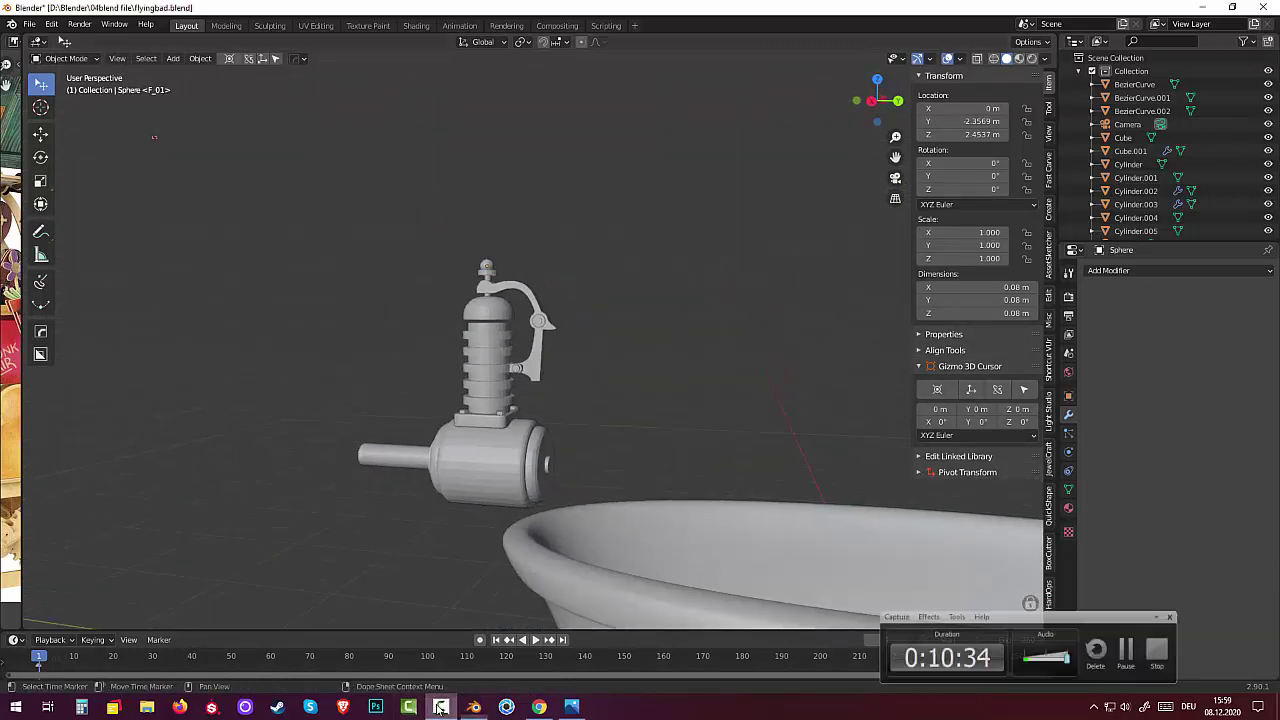
pyautogui.click(440, 706)
pyautogui.moveTo(688, 392)
pyautogui.keyDown('alt'); pyautogui.mouseDown(button='middle')
pyautogui.moveTo(713, 368)
pyautogui.moveTo(709, 394)
pyautogui.moveTo(677, 426)
pyautogui.mouseUp(button='middle'); pyautogui.keyUp('alt')
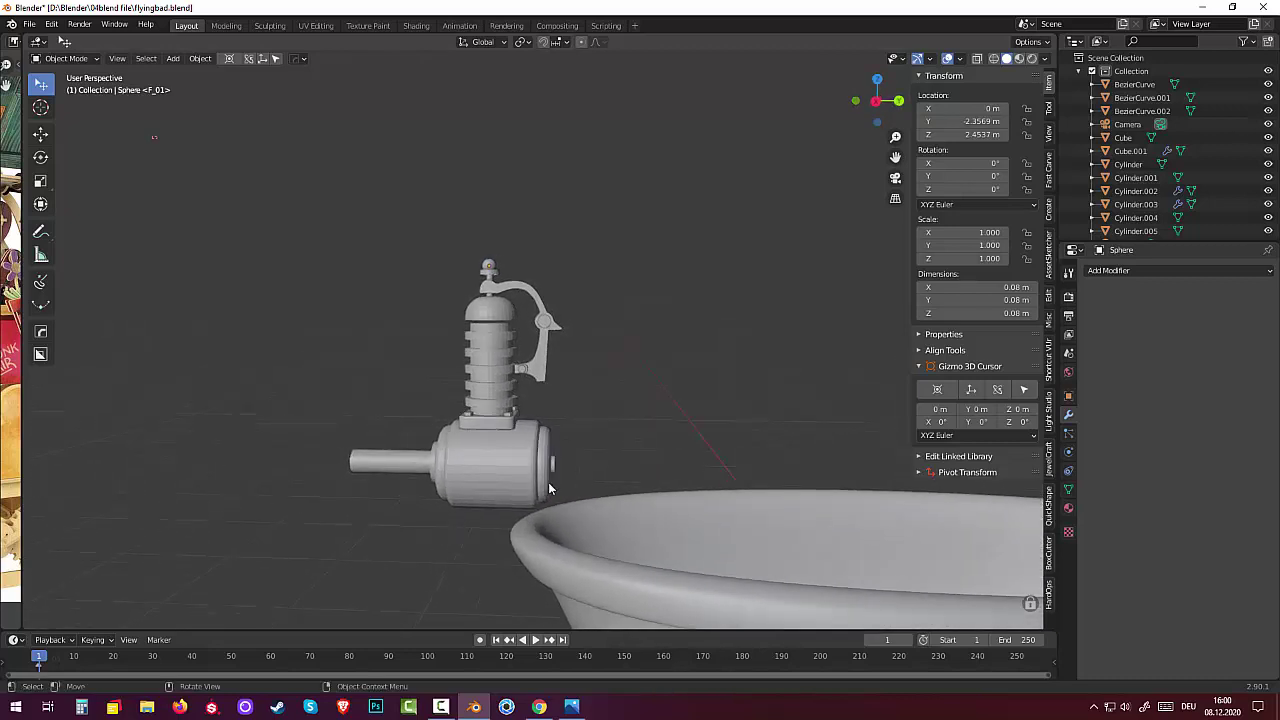
pyautogui.click(518, 472)
pyautogui.moveTo(518, 472); pyautogui.dragTo(477, 530, button='middle')
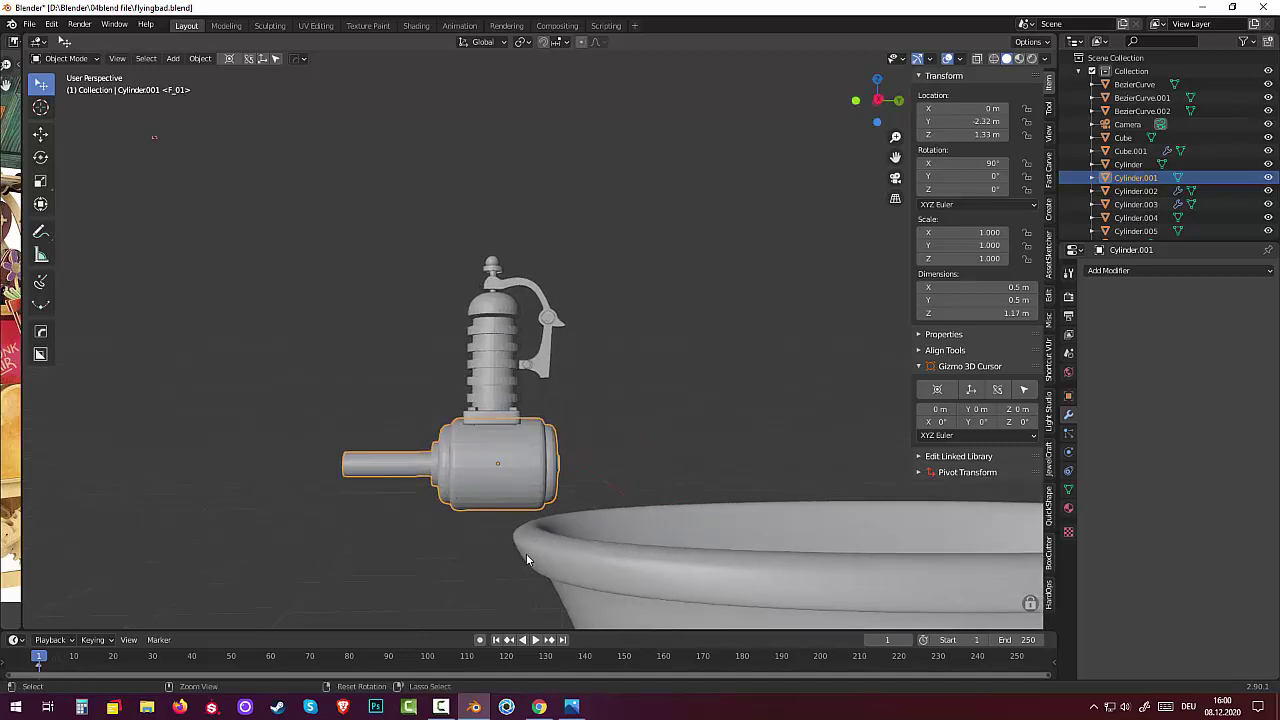
# In Edit Mode, add a loop cut to the barrel and slide it near the right end
pyautogui.click(63, 58)
pyautogui.click(65, 89)
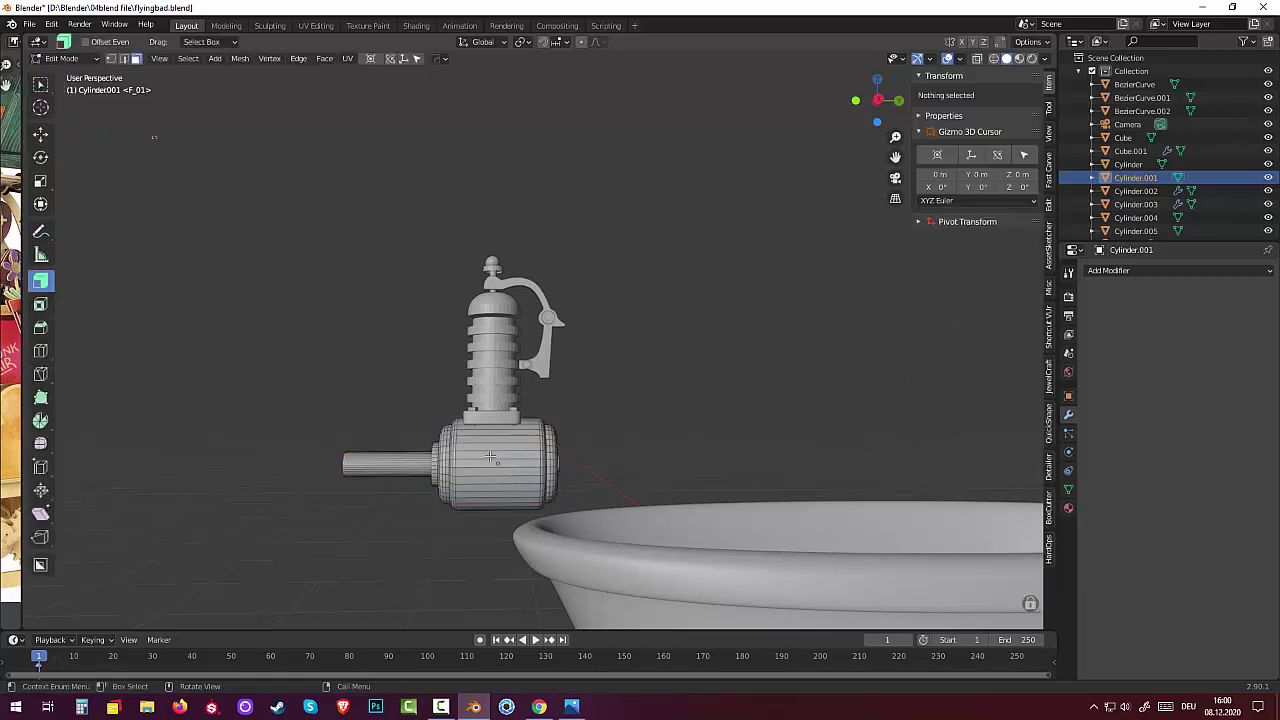
pyautogui.keyDown('alt'); pyautogui.click(535, 456); pyautogui.keyUp('alt')
pyautogui.press('g')
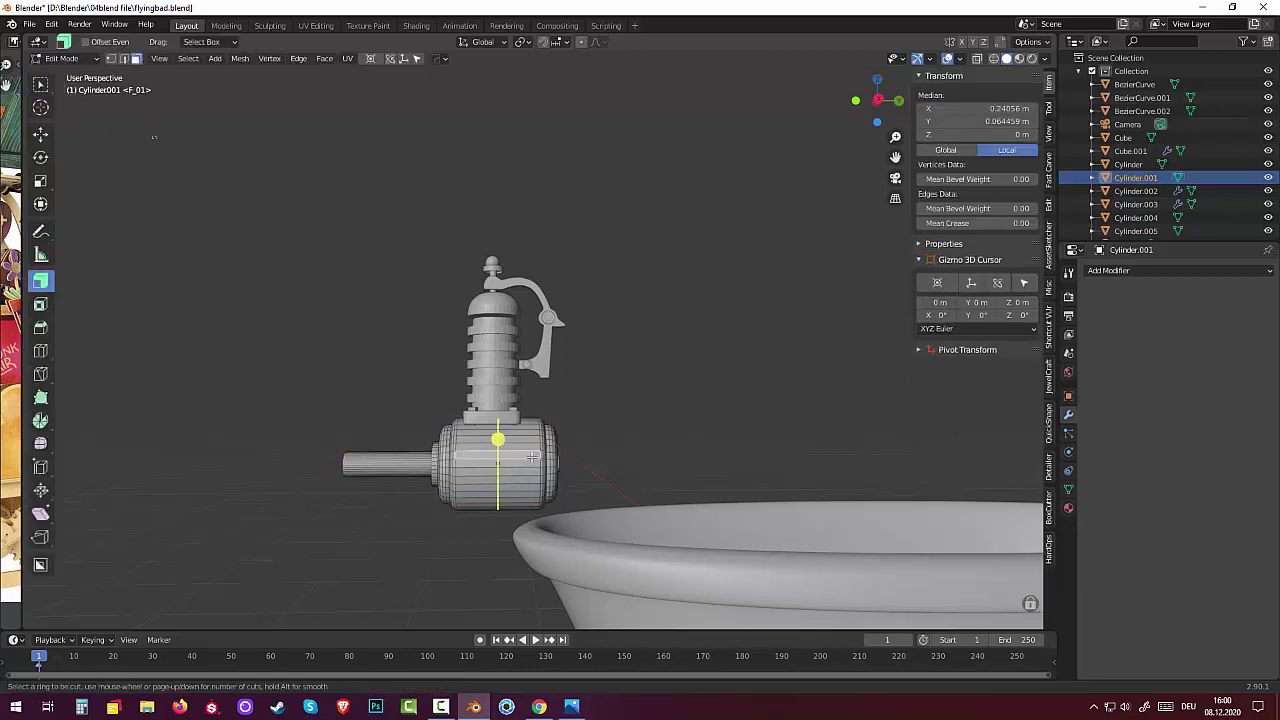
pyautogui.press('g')
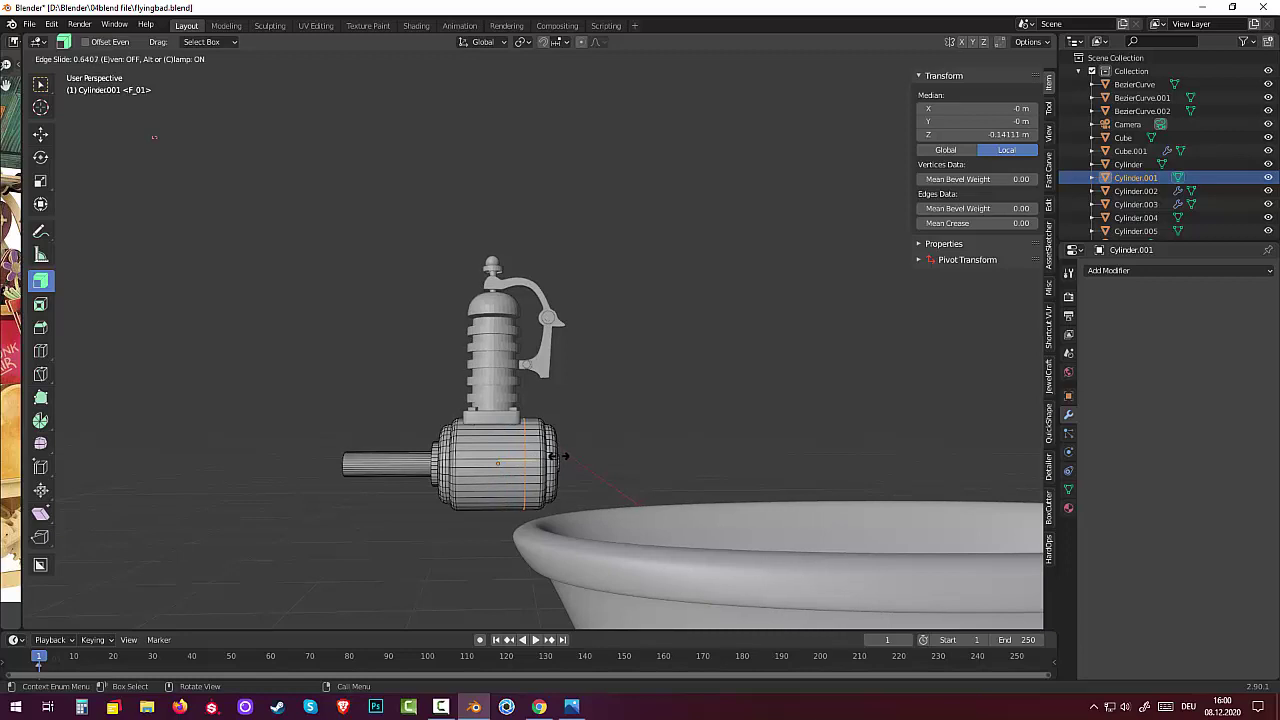
pyautogui.click(559, 456)
pyautogui.click(534, 458)
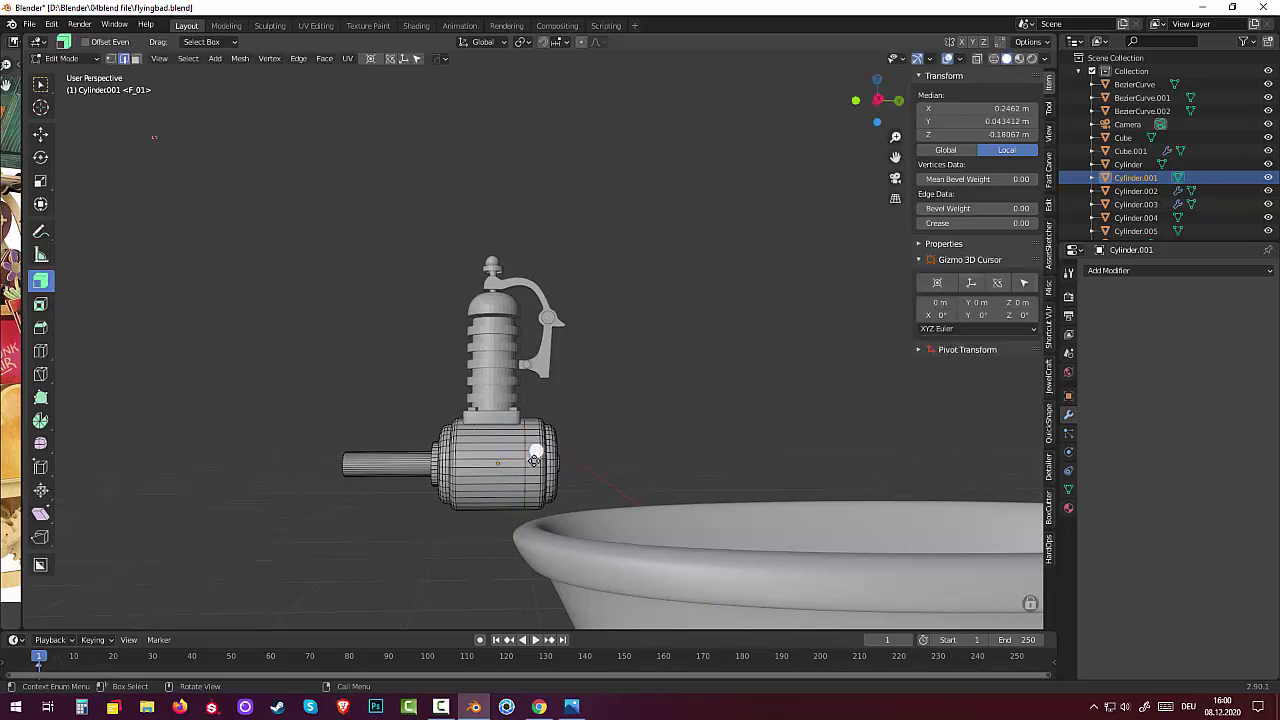
pyautogui.press('ctrl')
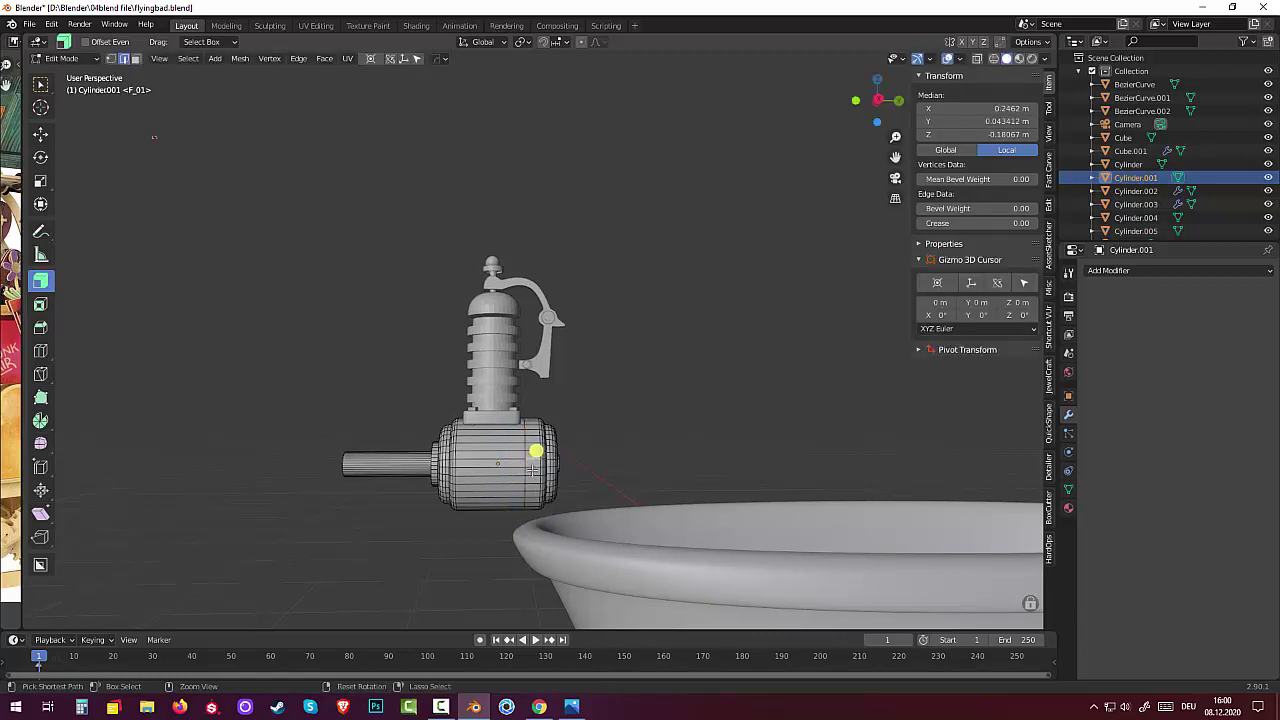
pyautogui.keyDown('ctrl'); pyautogui.keyDown('alt'); pyautogui.click(534, 468); pyautogui.keyUp('alt'); pyautogui.keyUp('ctrl')
pyautogui.press('g')
pyautogui.press('g')
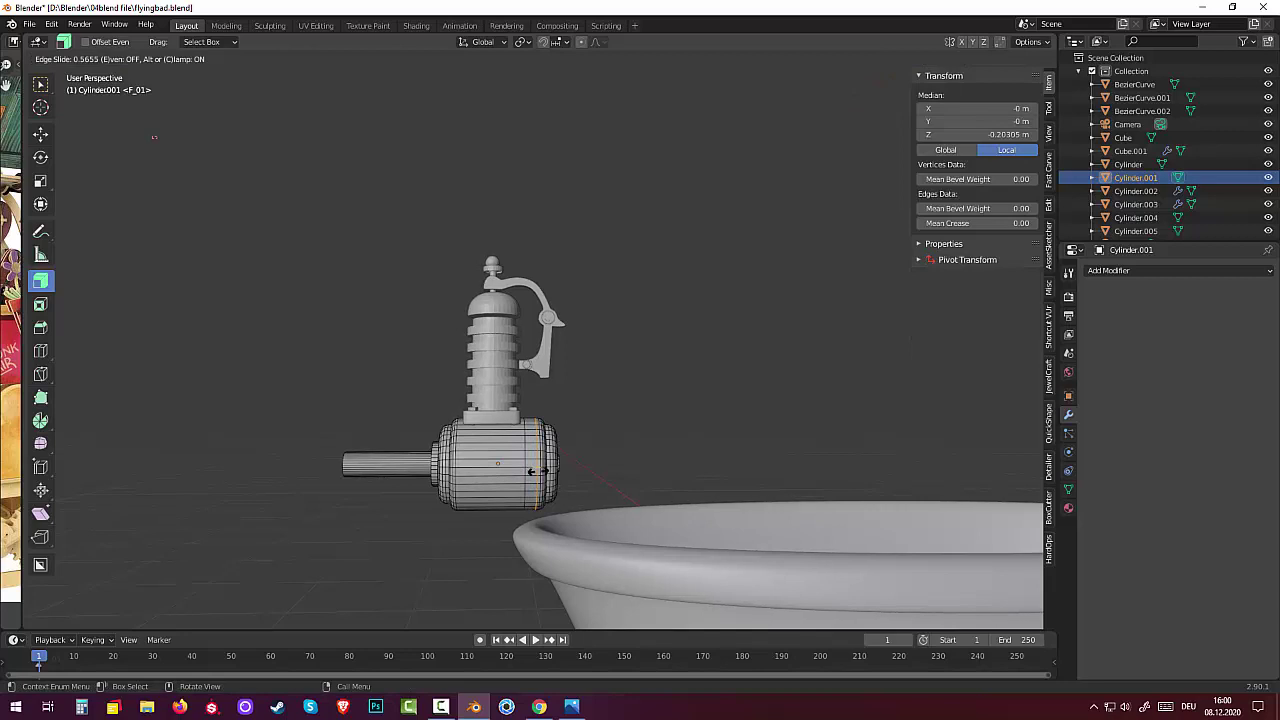
pyautogui.click(536, 471)
pyautogui.click(534, 470)
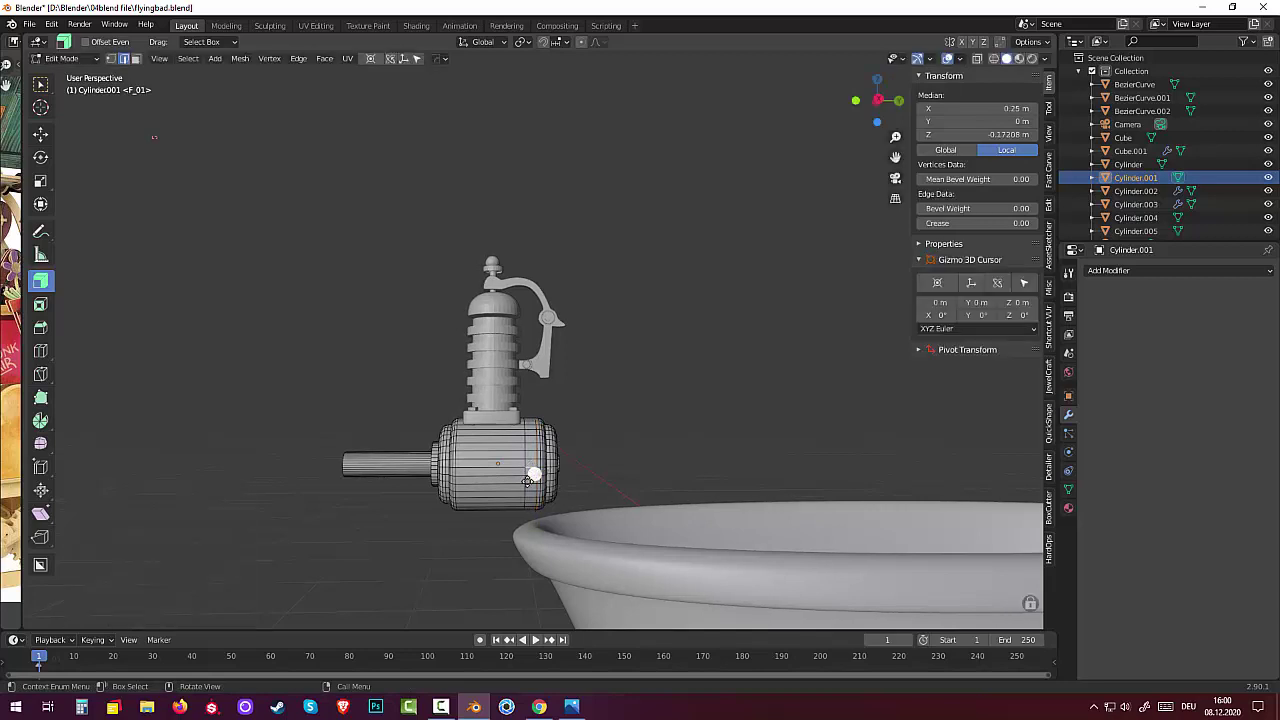
# Select the edge loop near the barrel's right end and fatten it with Alt+S into a raised rim
pyautogui.hotkey('alt', 'a')
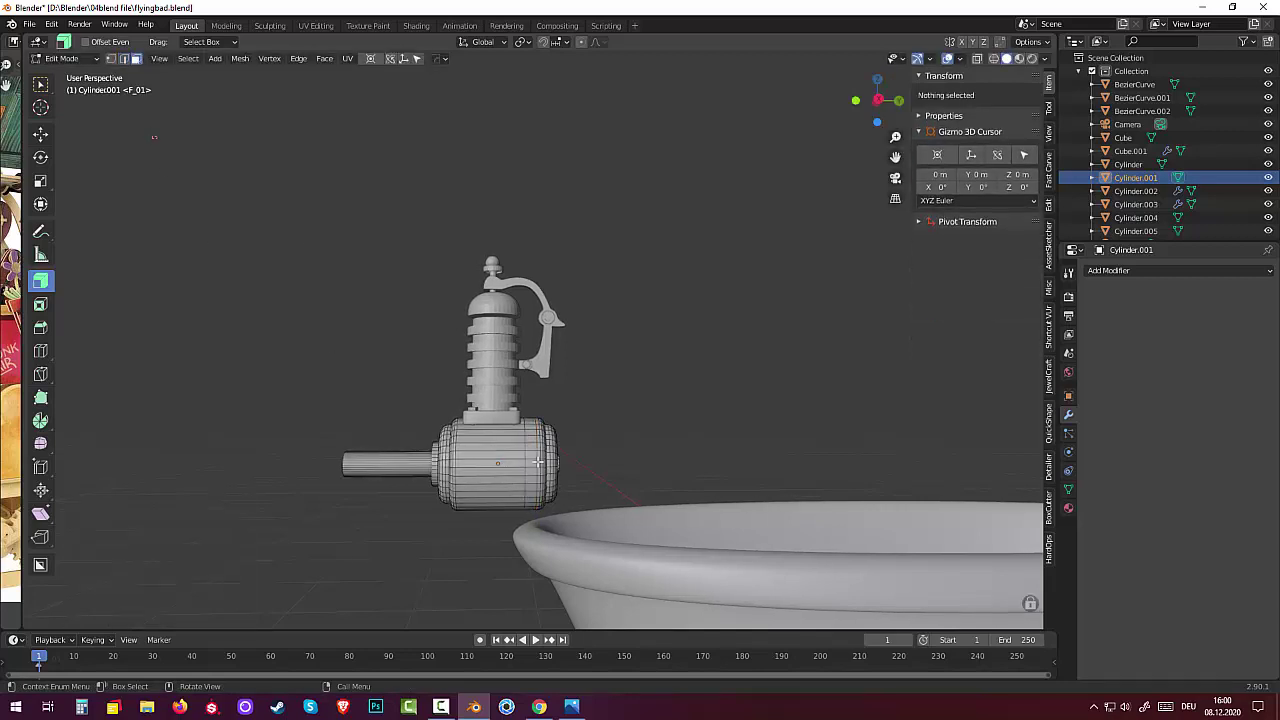
pyautogui.click(532, 460)
pyautogui.keyDown('alt'); pyautogui.click(534, 461); pyautogui.keyUp('alt')
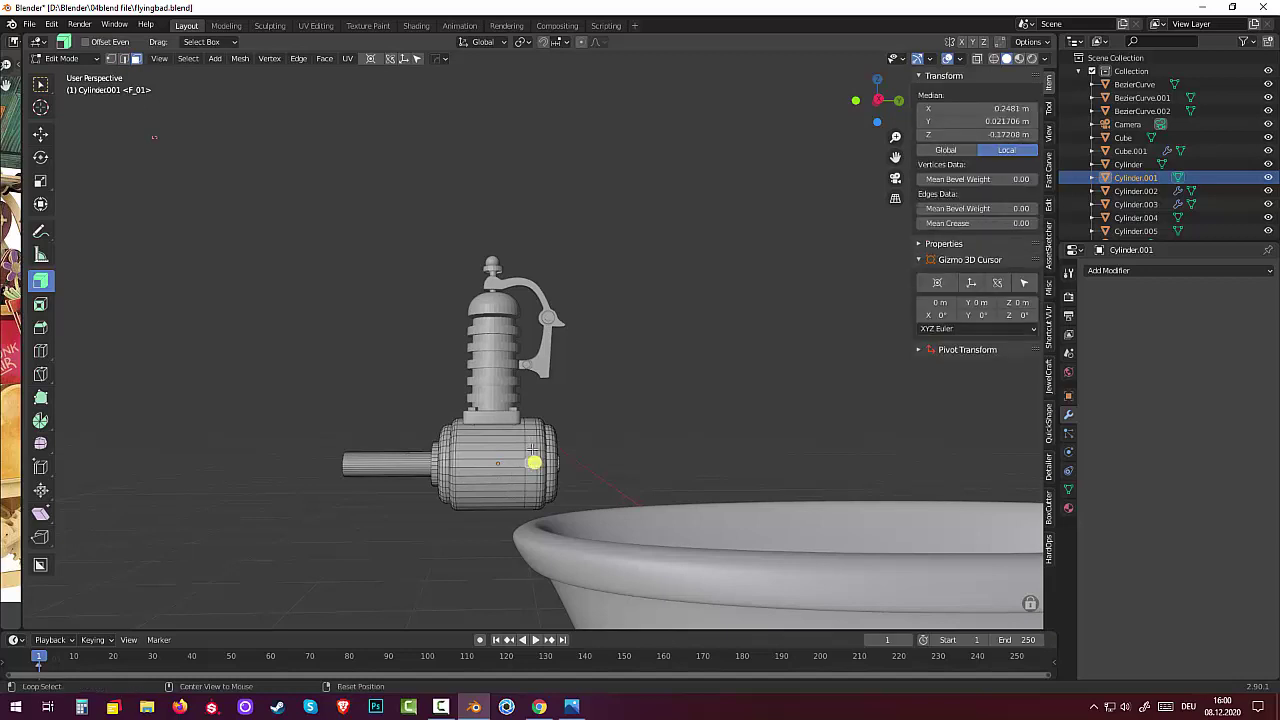
pyautogui.keyDown('alt'); pyautogui.moveTo(531, 447); pyautogui.dragTo(529, 537); pyautogui.keyUp('alt')
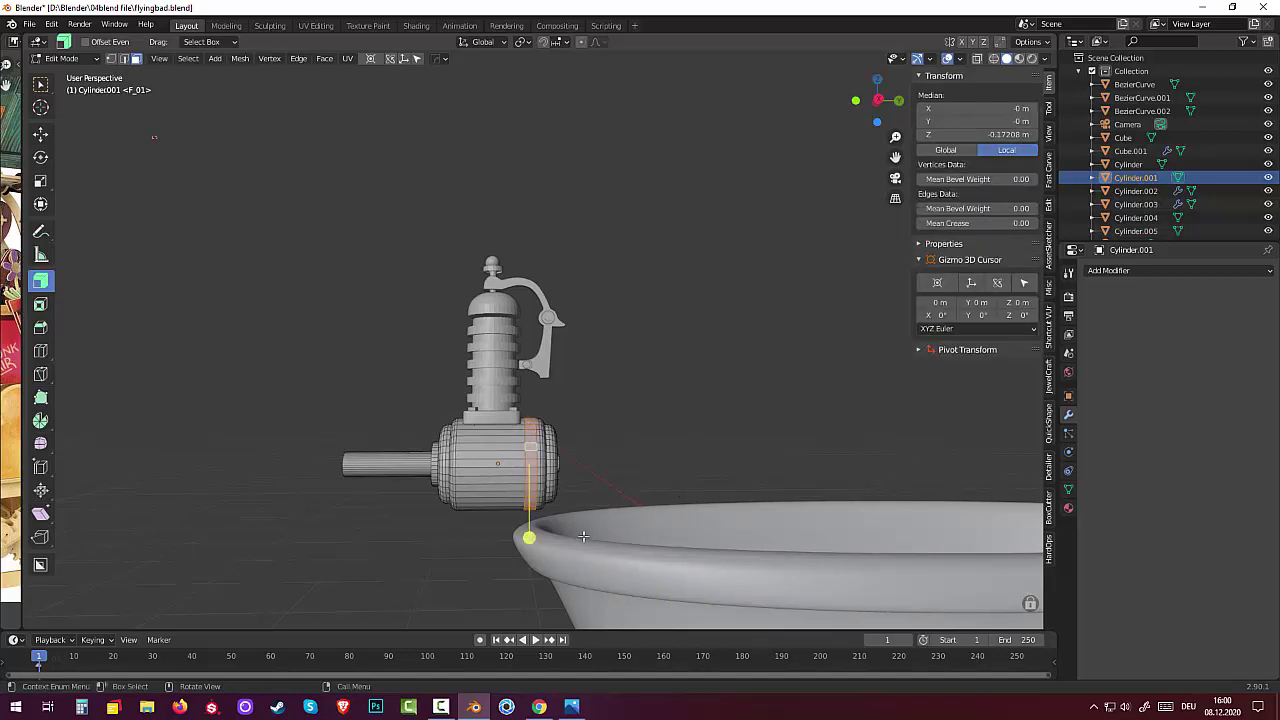
pyautogui.hotkey('alt', 's')
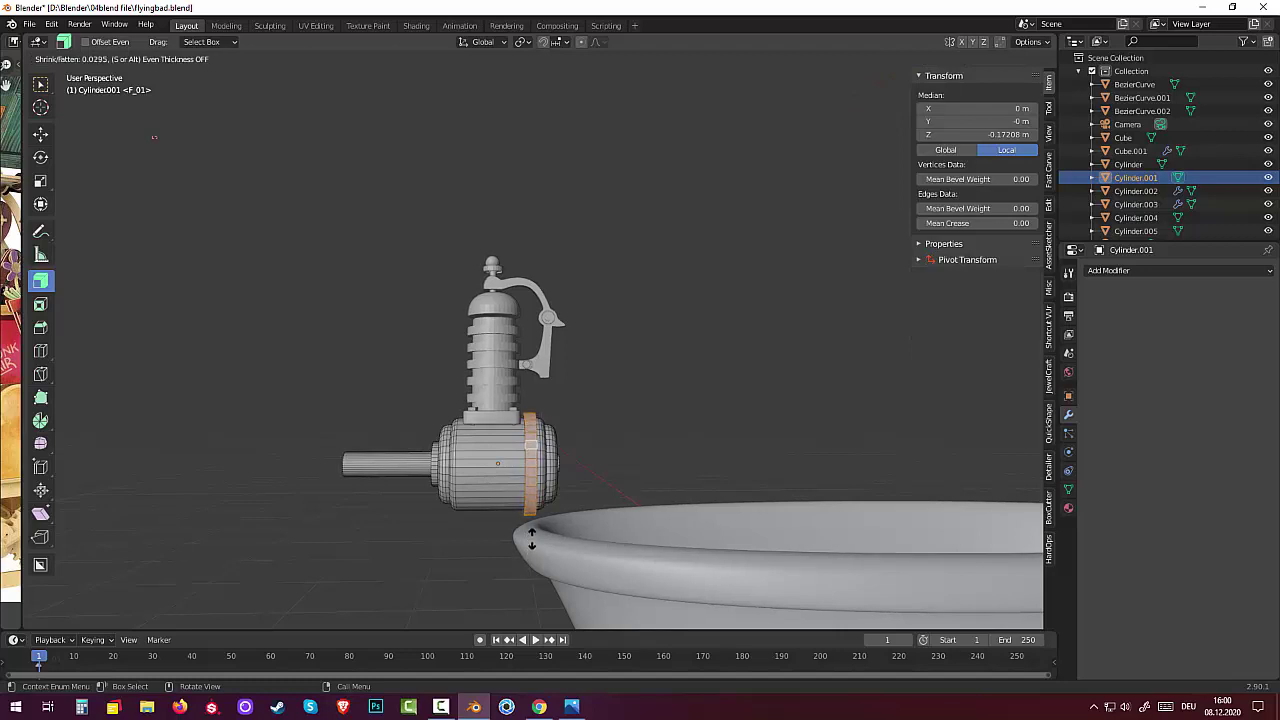
pyautogui.click(531, 540)
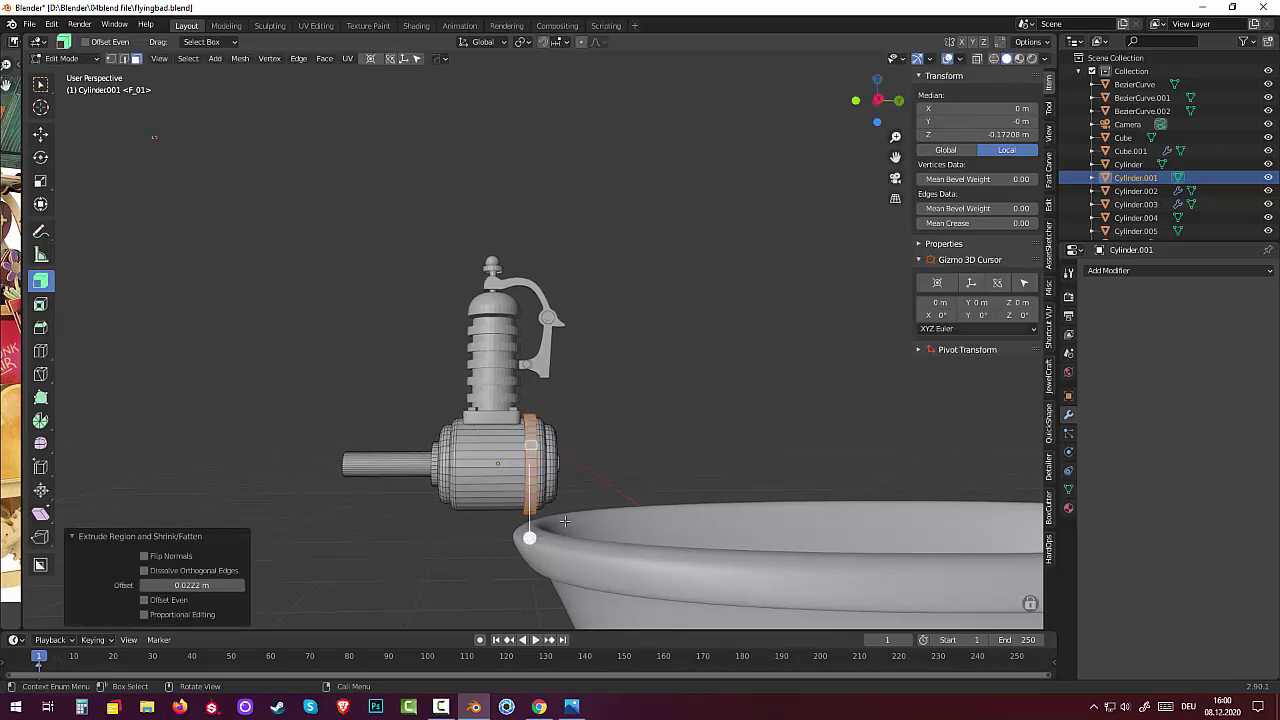
# Turn the view to face the barrel's end cap and select the centre hub faces plus one ring
pyautogui.click(671, 434)
pyautogui.moveTo(663, 449)
pyautogui.mouseDown(button='middle')
pyautogui.moveTo(577, 476)
pyautogui.moveTo(692, 453)
pyautogui.moveTo(674, 429)
pyautogui.mouseUp(button='middle')
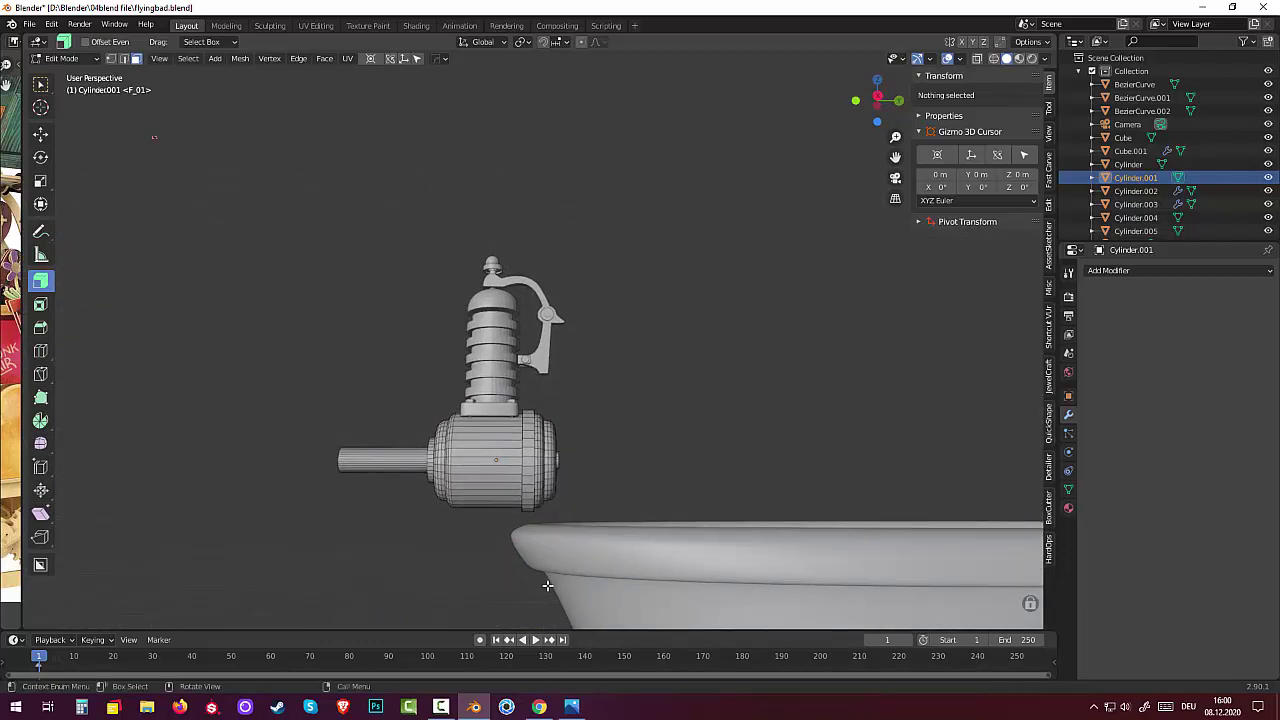
pyautogui.moveTo(543, 586); pyautogui.dragTo(553, 543, button='middle')
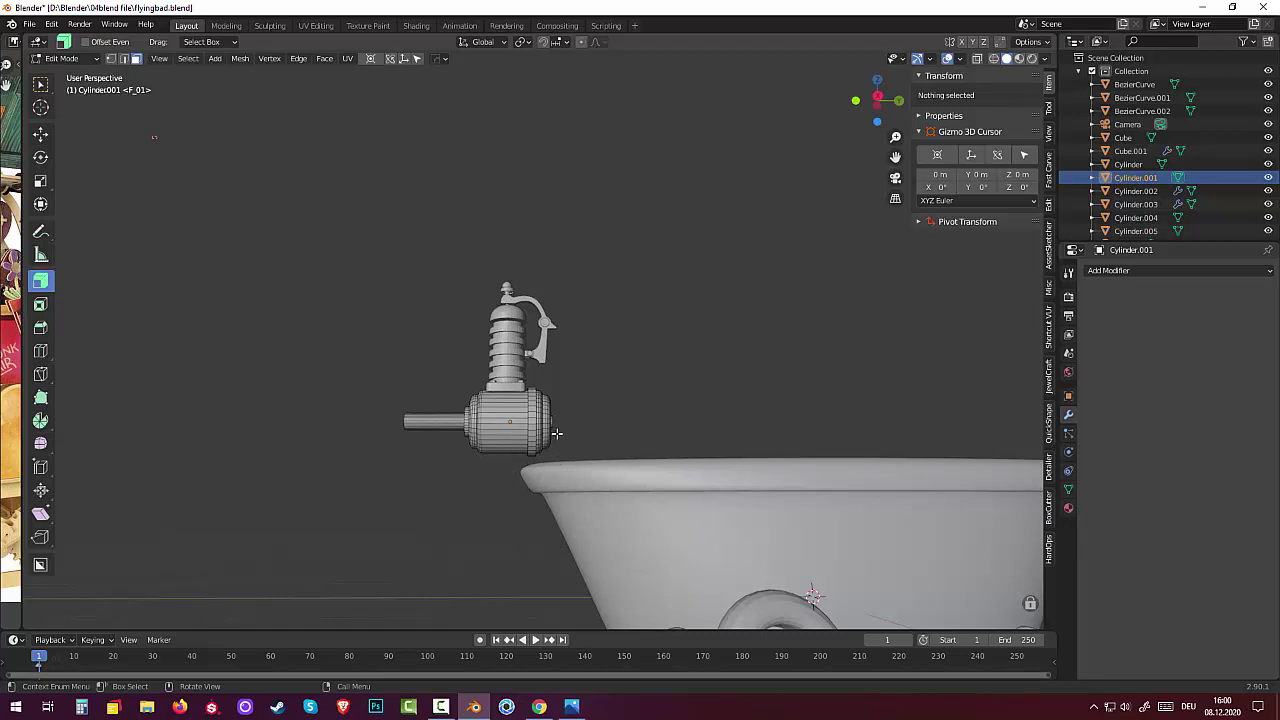
pyautogui.moveTo(557, 433); pyautogui.dragTo(500, 452, button='middle')
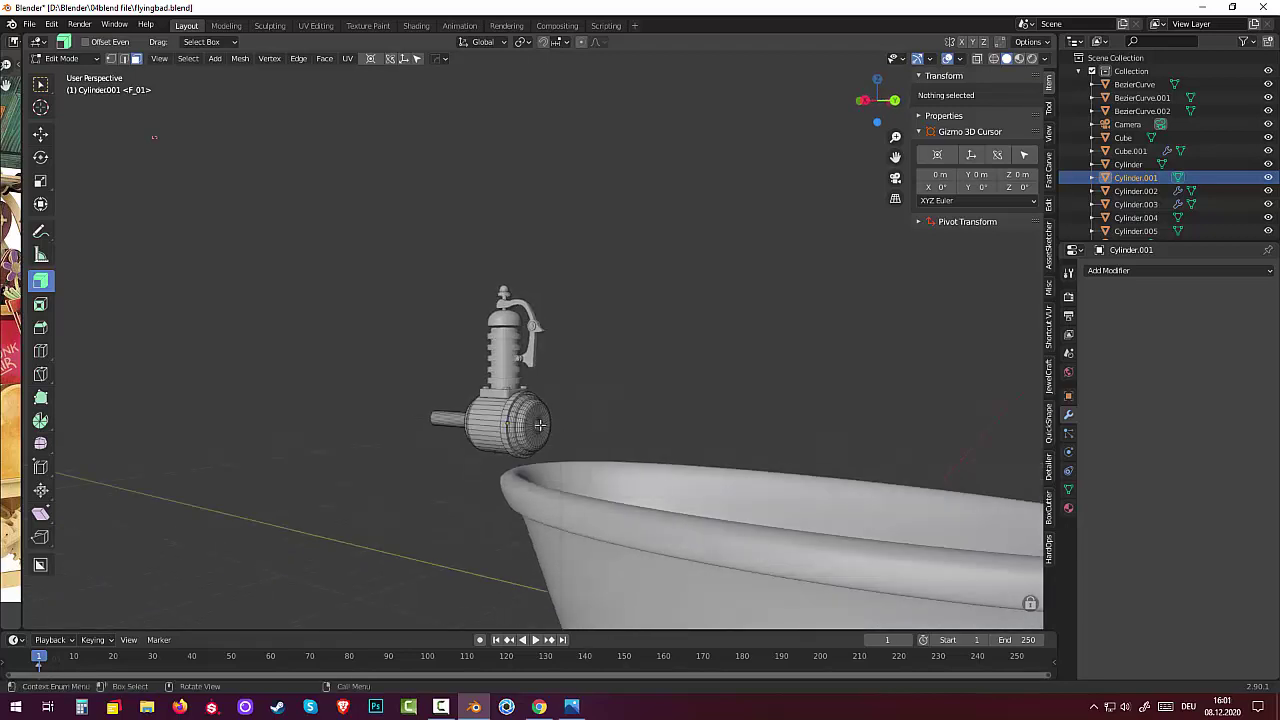
pyautogui.click(540, 425)
pyautogui.moveTo(540, 425); pyautogui.dragTo(537, 451, button='middle')
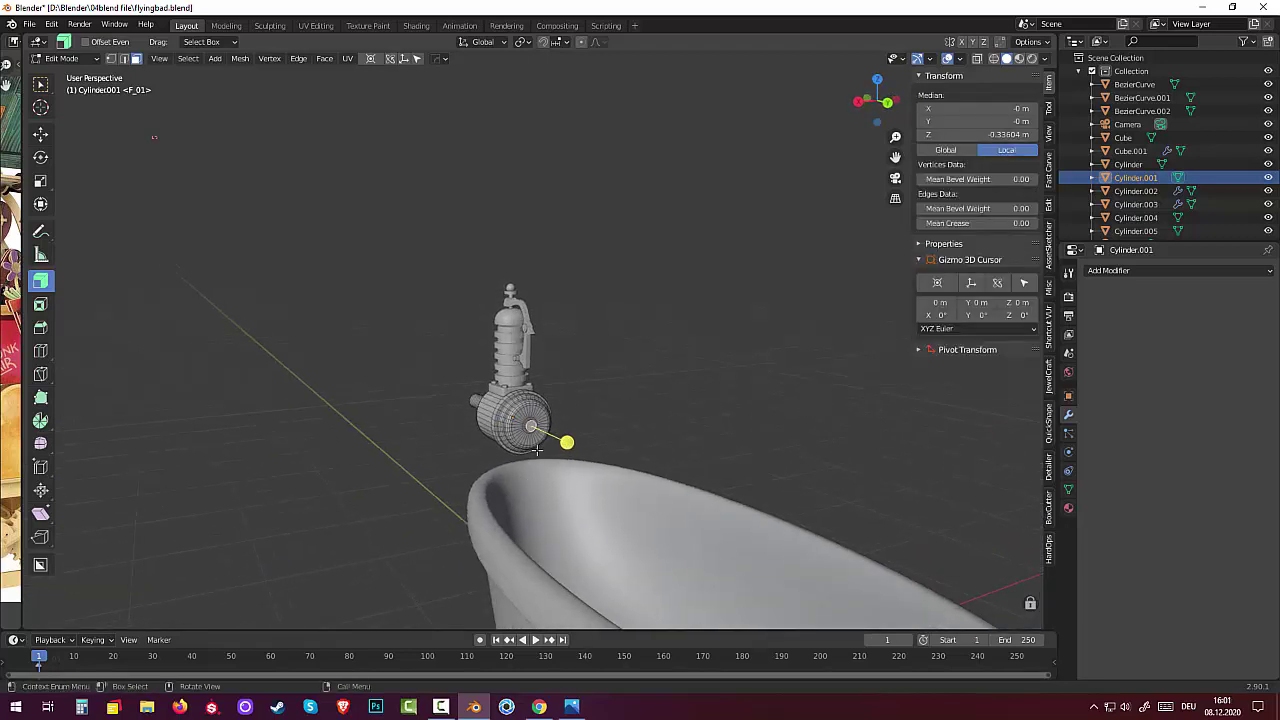
pyautogui.scroll(4, 537, 451)
pyautogui.scroll(1, 537, 451)
pyautogui.keyDown('shift'); pyautogui.click(507, 545); pyautogui.keyUp('shift')
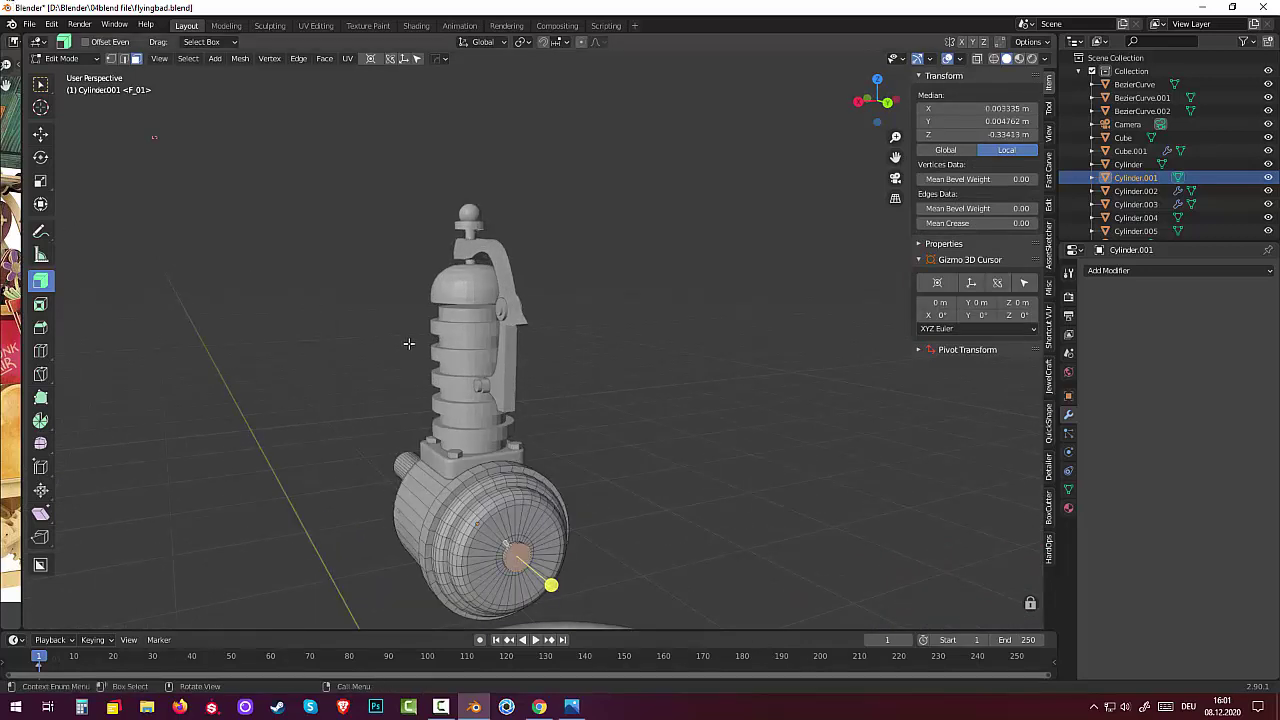
pyautogui.keyDown('alt'); pyautogui.click(507, 543); pyautogui.keyUp('alt')
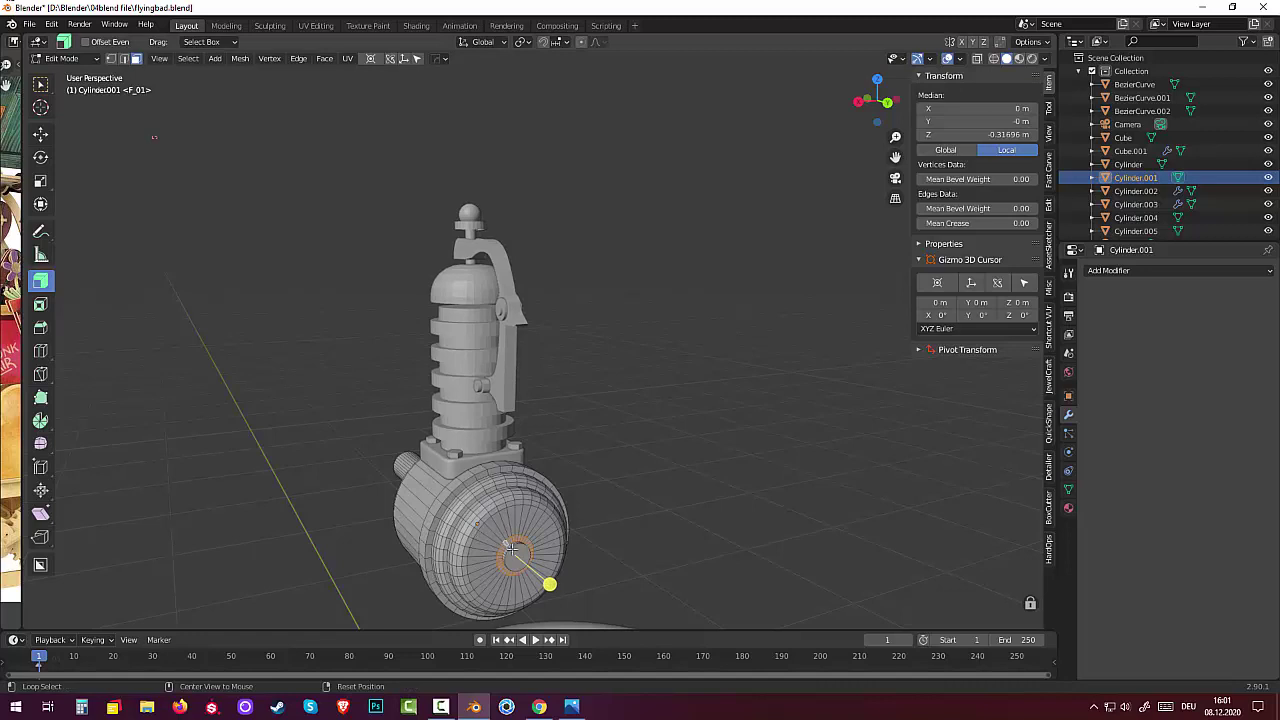
pyautogui.keyDown('alt'); pyautogui.keyDown('shift'); pyautogui.click(513, 555); pyautogui.keyUp('shift'); pyautogui.keyUp('alt')
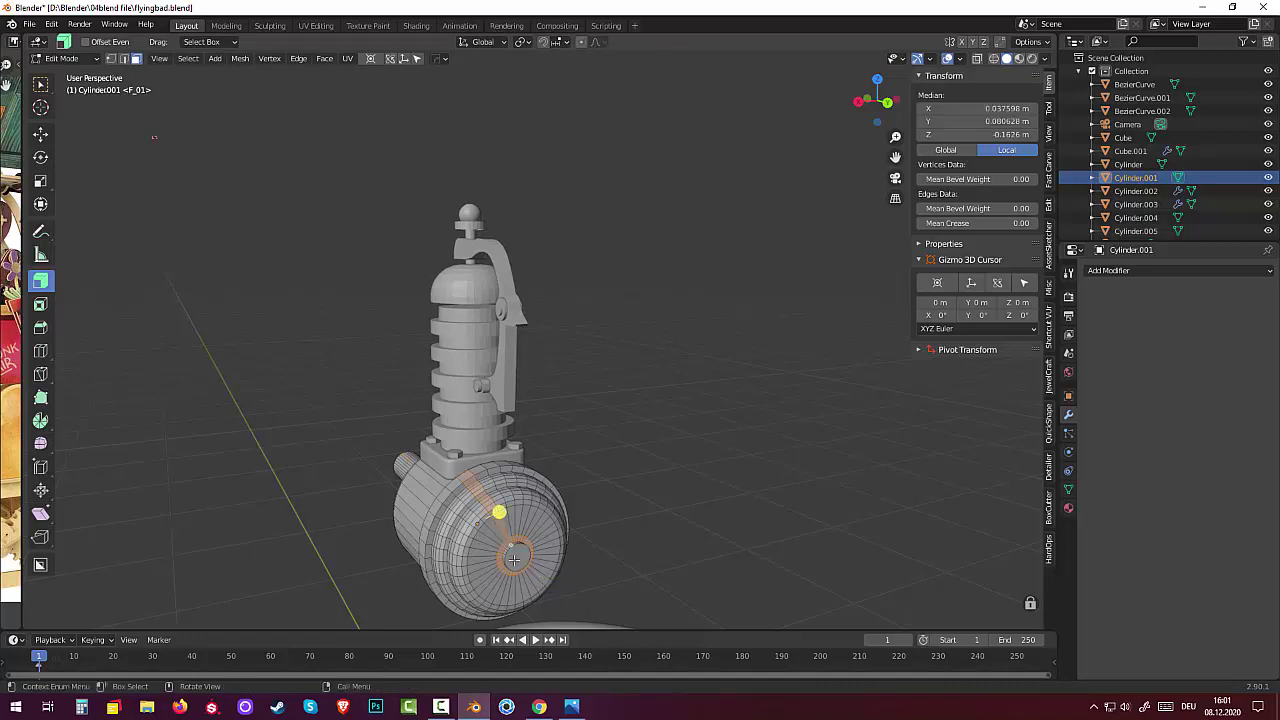
pyautogui.click(513, 560)
pyautogui.press('ctrl+KP_Add')
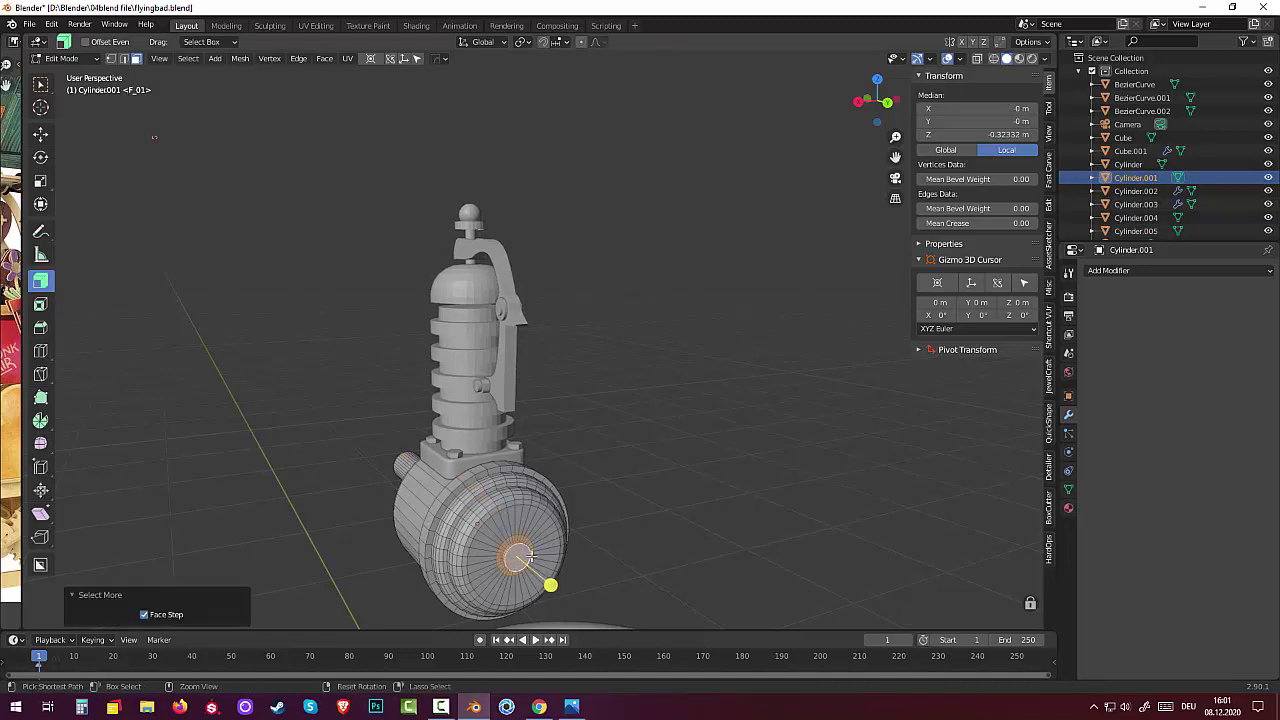
# Extrude the hub faces outward into a short stub, then deselect and inspect the microphone
pyautogui.moveTo(528, 386); pyautogui.dragTo(671, 434, button='middle')
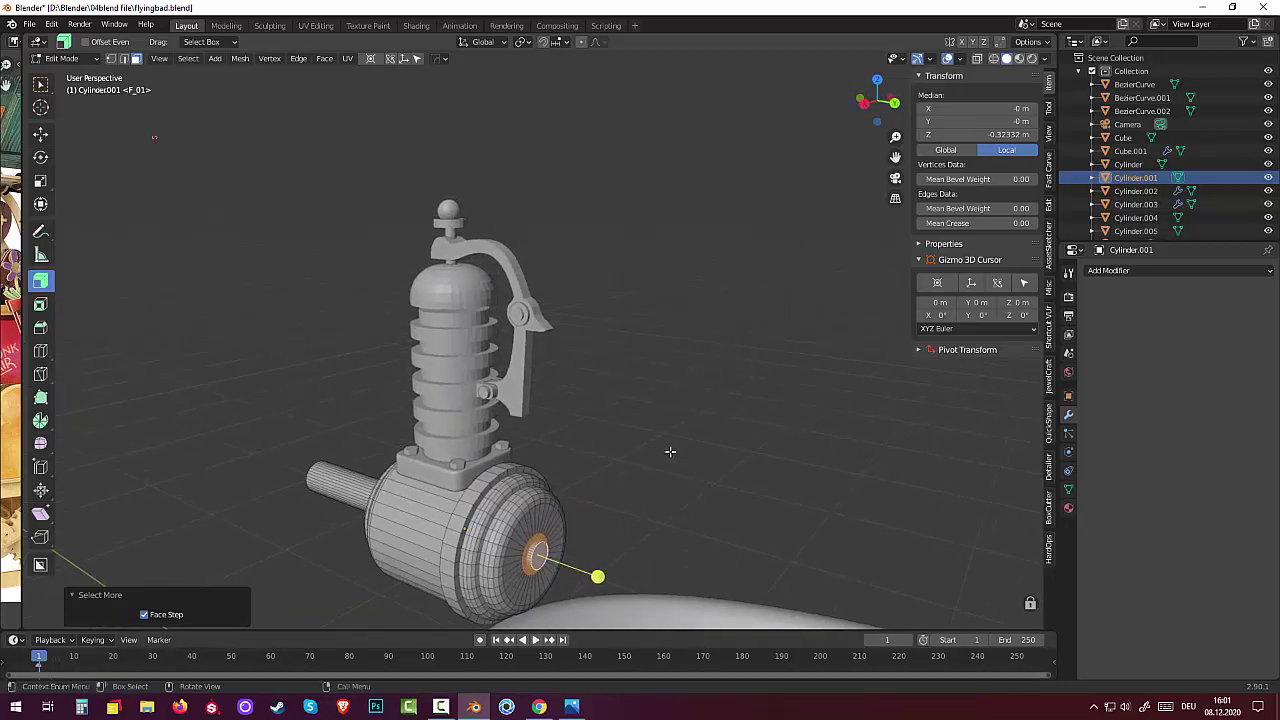
pyautogui.press('e')
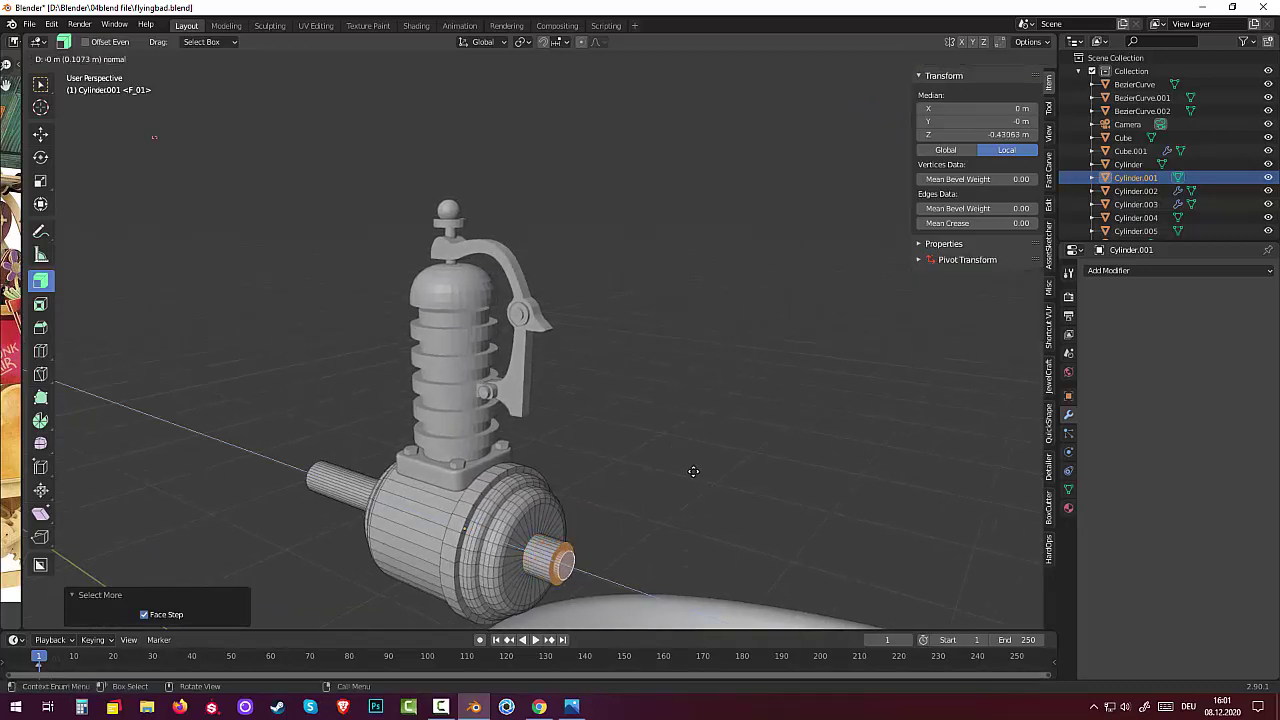
pyautogui.click(691, 467)
pyautogui.moveTo(686, 467)
pyautogui.mouseDown(button='middle')
pyautogui.moveTo(737, 449)
pyautogui.moveTo(727, 432)
pyautogui.moveTo(771, 409)
pyautogui.moveTo(763, 426)
pyautogui.moveTo(737, 429)
pyautogui.mouseUp(button='middle')
pyautogui.scroll(-3, 727, 432)
pyautogui.hotkey('alt', 'a')
pyautogui.scroll(-2, 737, 429)
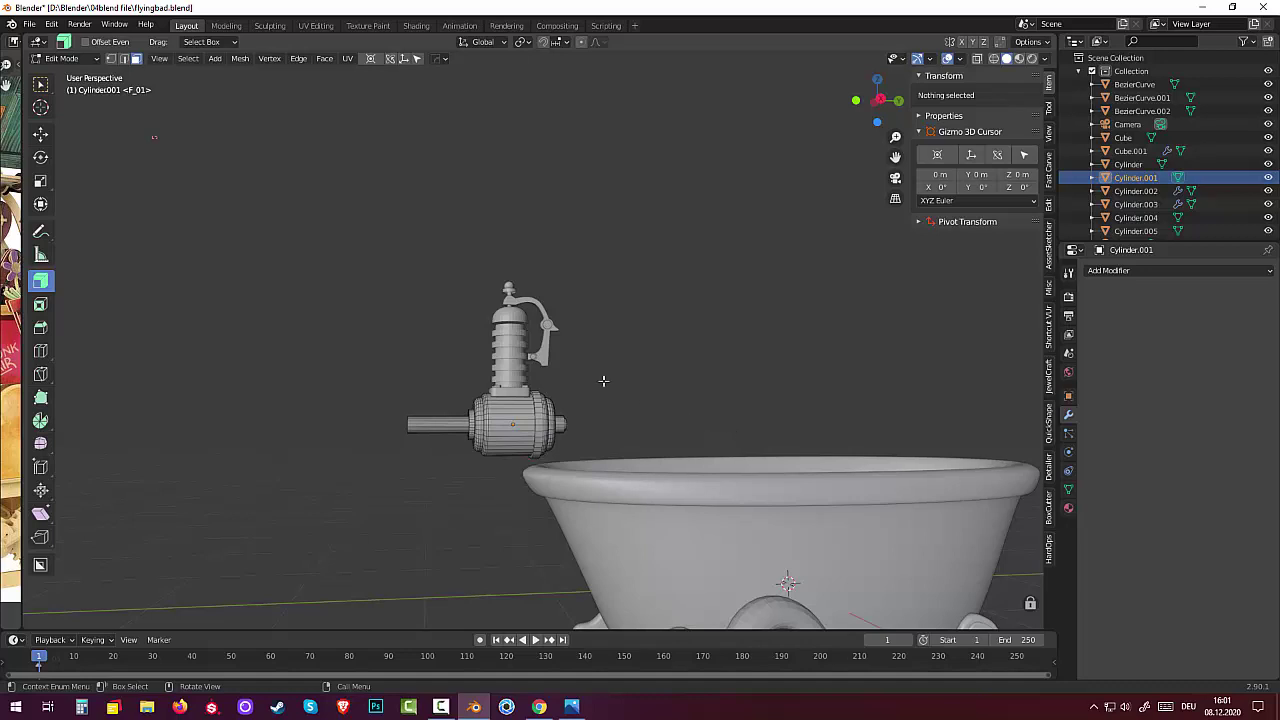
pyautogui.moveTo(556, 318); pyautogui.dragTo(540, 327, button='middle')
pyautogui.scroll(4, 447, 329)
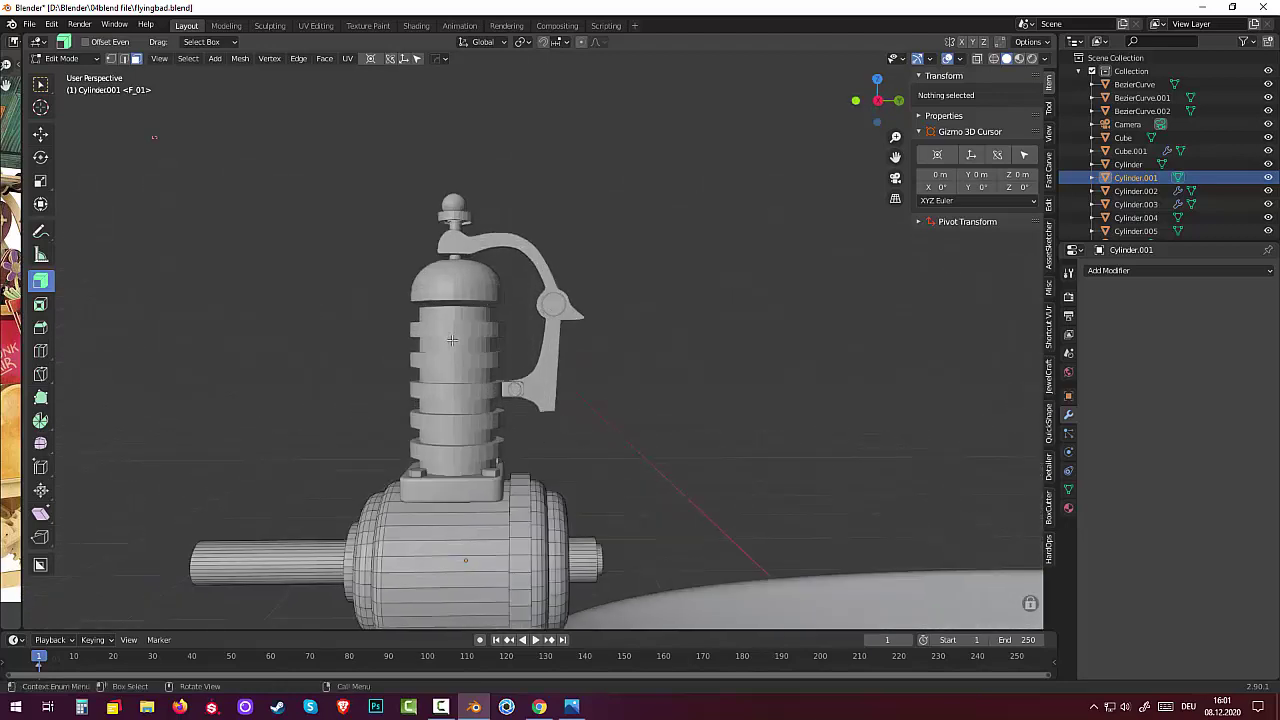
pyautogui.scroll(3, 447, 329)
pyautogui.moveTo(447, 329)
pyautogui.mouseDown(button='middle')
pyautogui.moveTo(460, 331)
pyautogui.moveTo(404, 222)
pyautogui.mouseUp(button='middle')
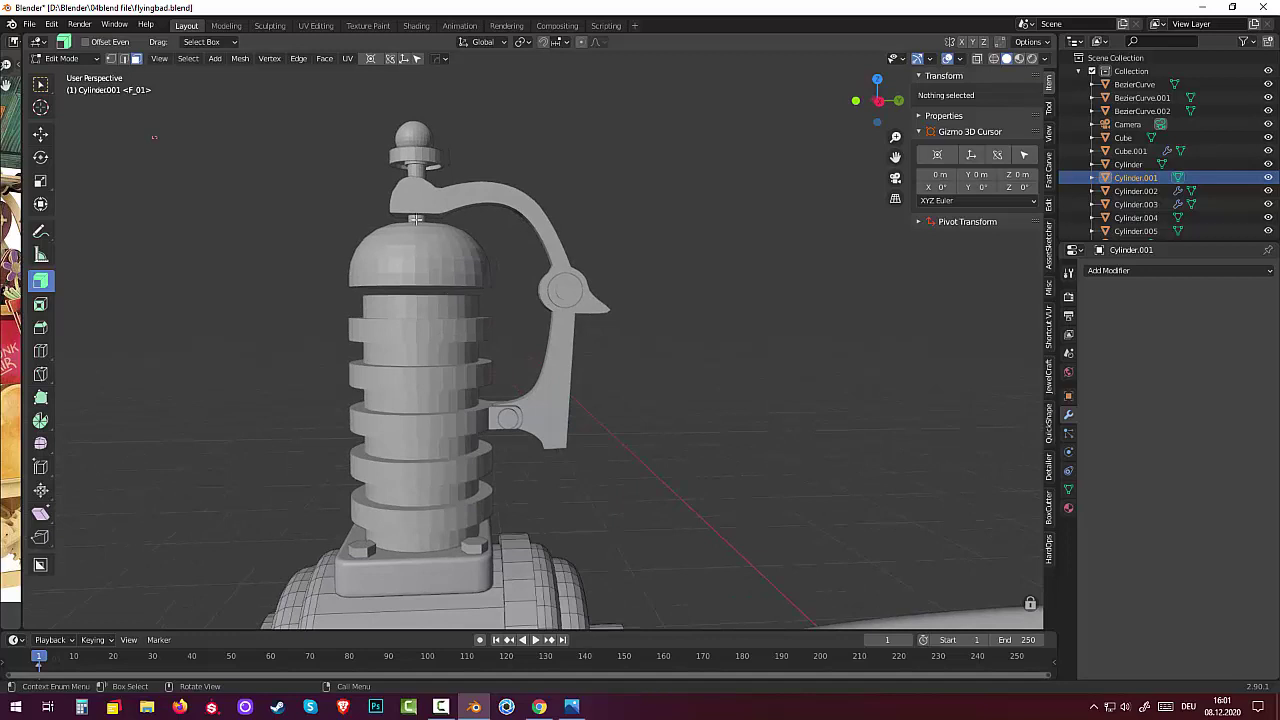
# Back in Object Mode with X-ray on, select the small rod cylinder under the ball knob
pyautogui.click(62, 58)
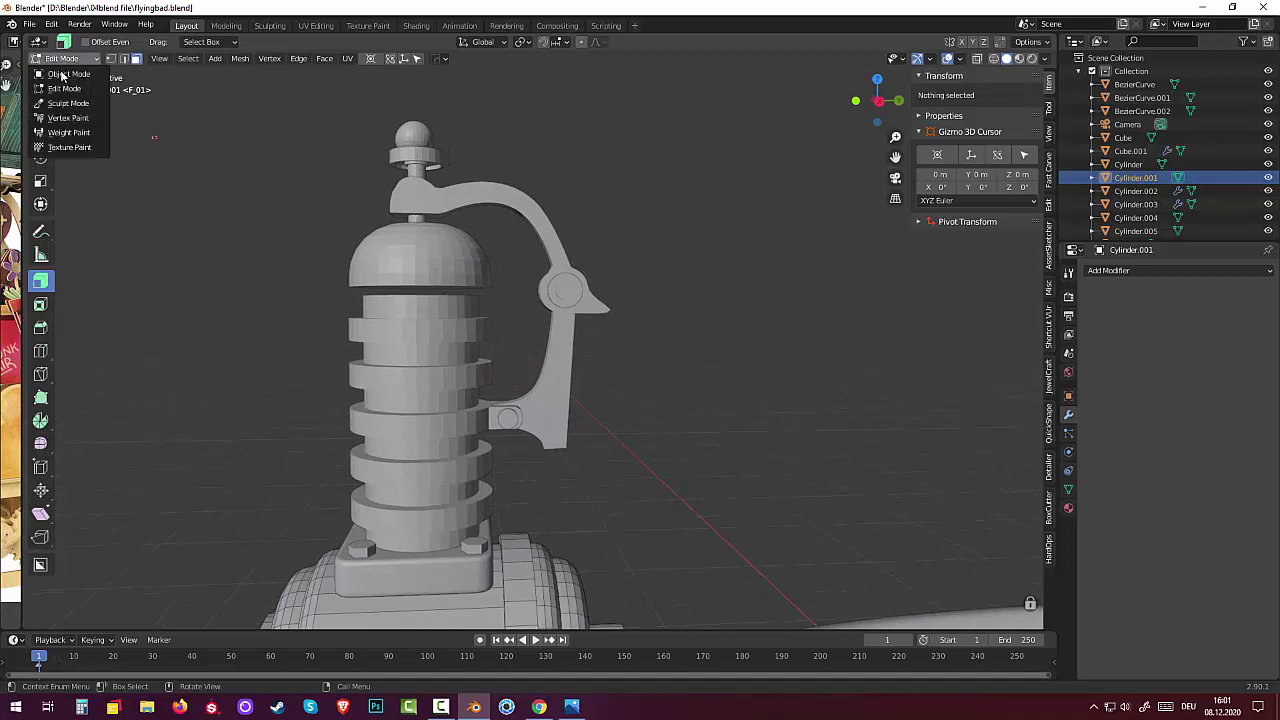
pyautogui.click(55, 74)
pyautogui.moveTo(411, 221); pyautogui.dragTo(414, 224)
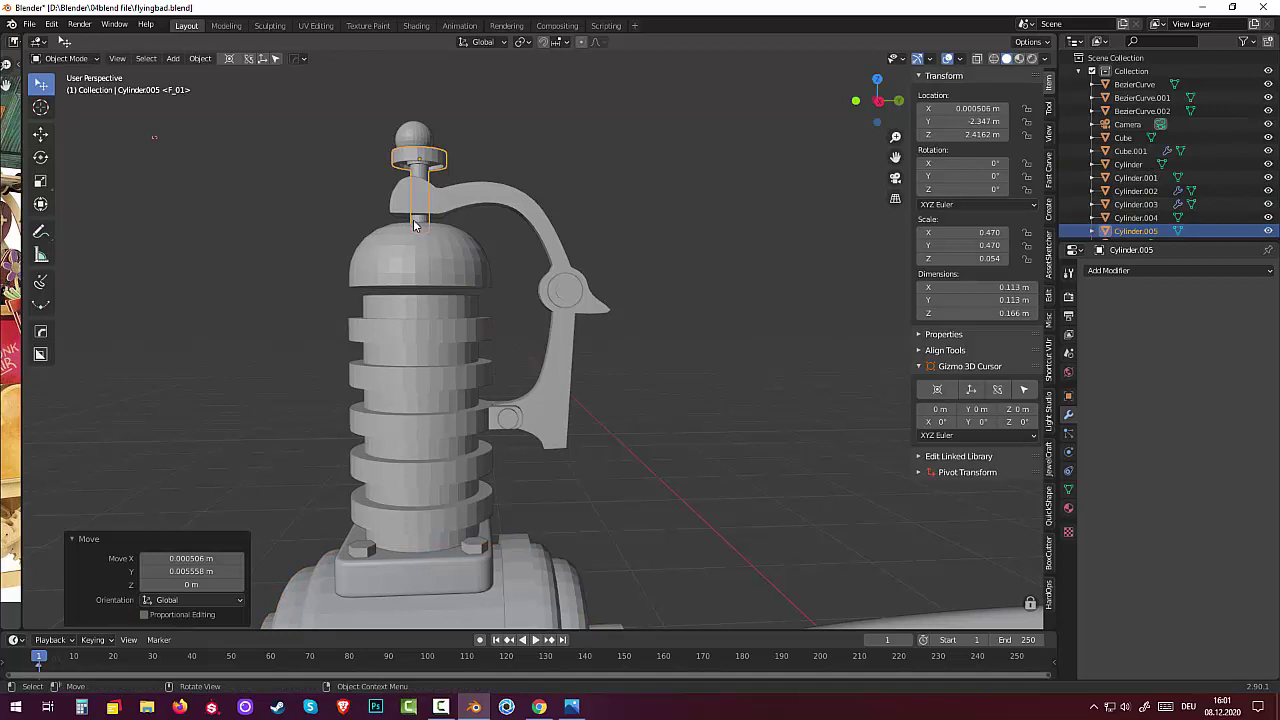
pyautogui.click(413, 219)
pyautogui.click(418, 216)
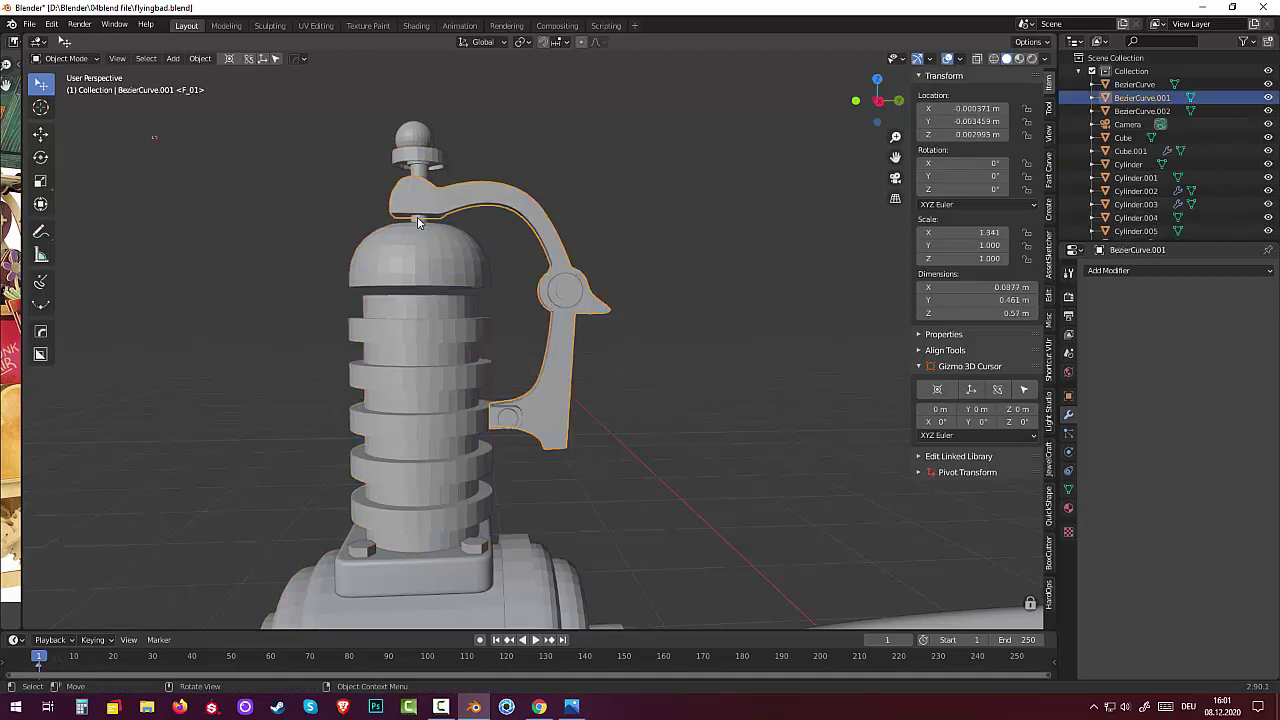
pyautogui.click(436, 253)
pyautogui.click(428, 229)
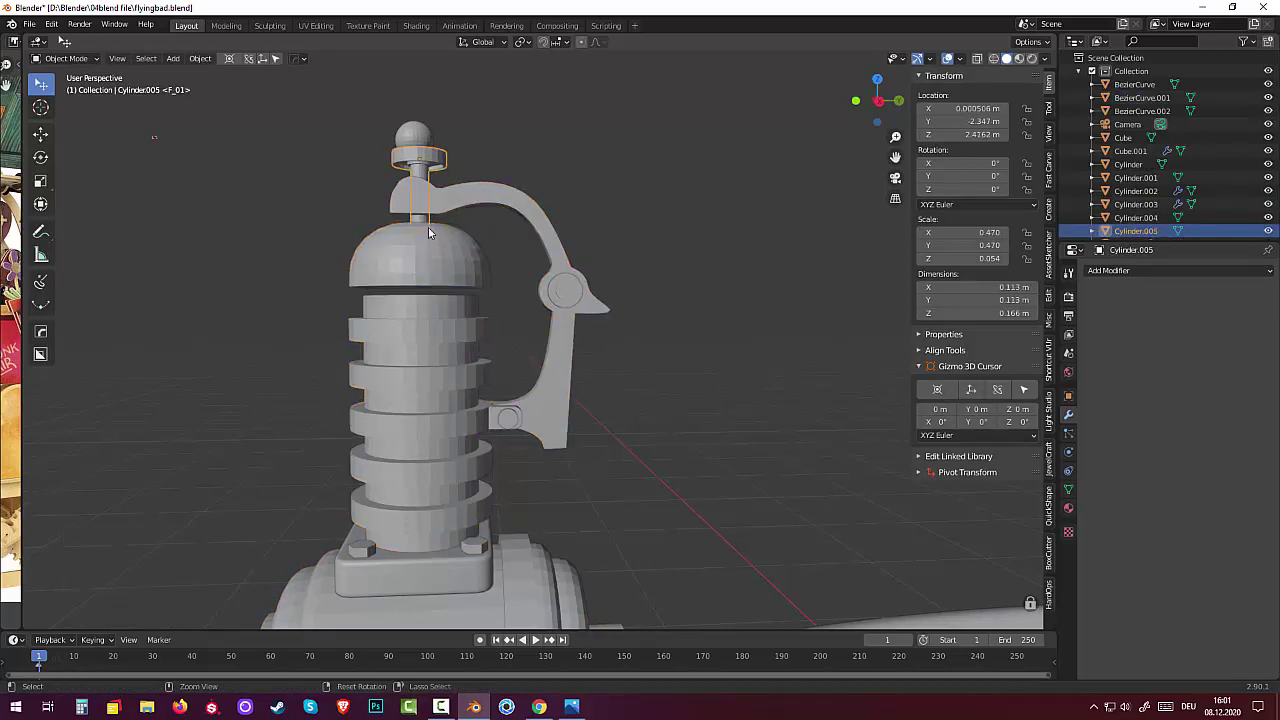
pyautogui.moveTo(432, 204); pyautogui.dragTo(429, 198)
pyautogui.moveTo(419, 233); pyautogui.dragTo(433, 208, button='middle')
pyautogui.click(979, 59)
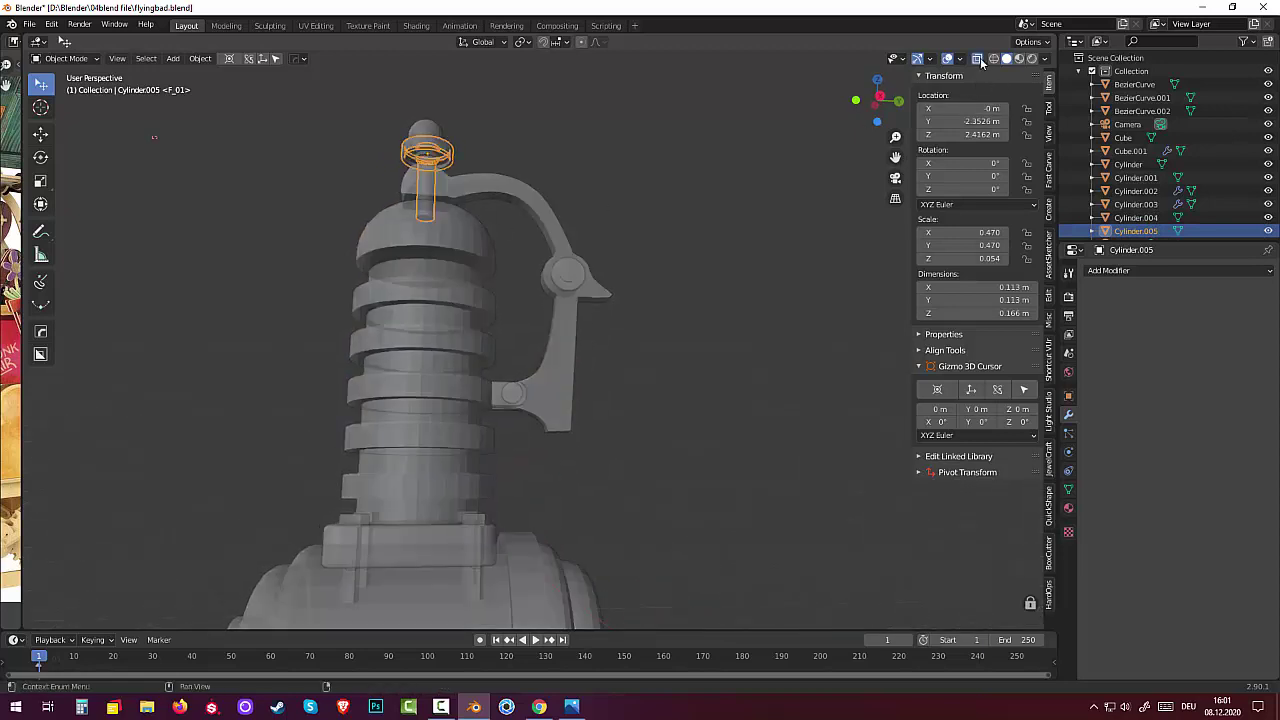
pyautogui.click(424, 217)
pyautogui.click(424, 217)
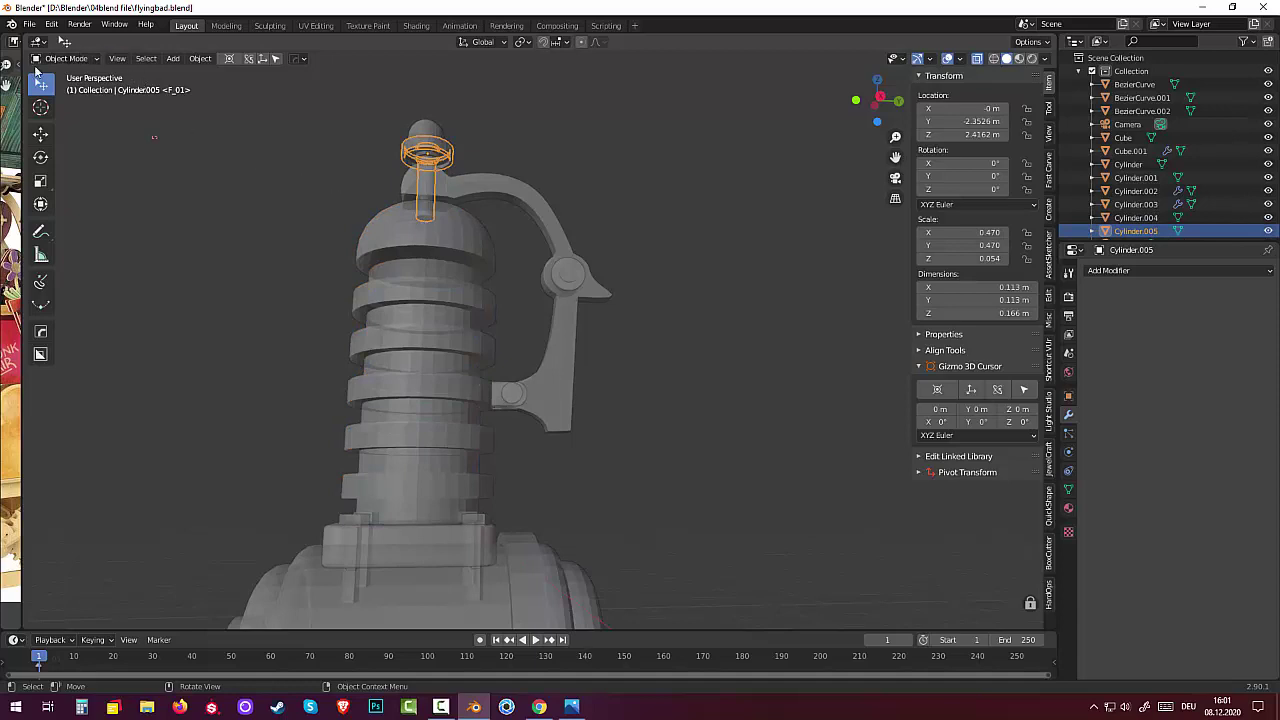
# Extrude the rod's faces about 0.133 m down into the barrel, then turn X-ray off
pyautogui.click(60, 58)
pyautogui.click(66, 88)
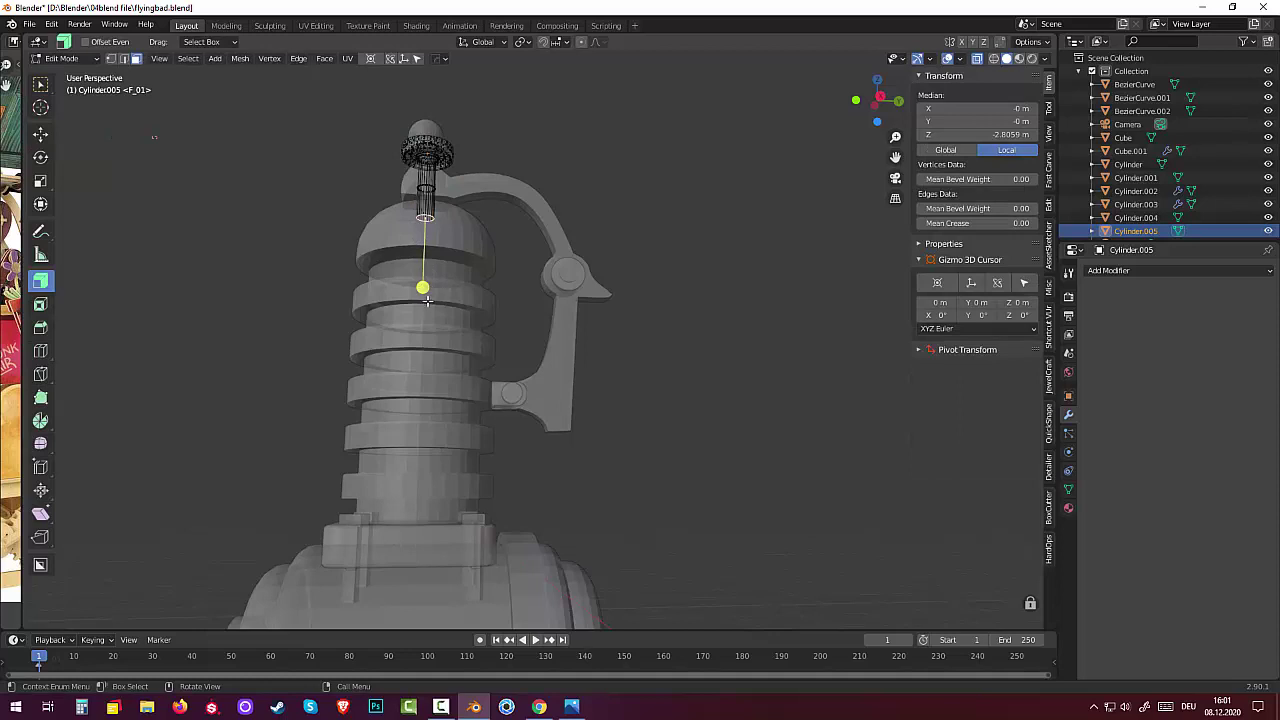
pyautogui.press('e')
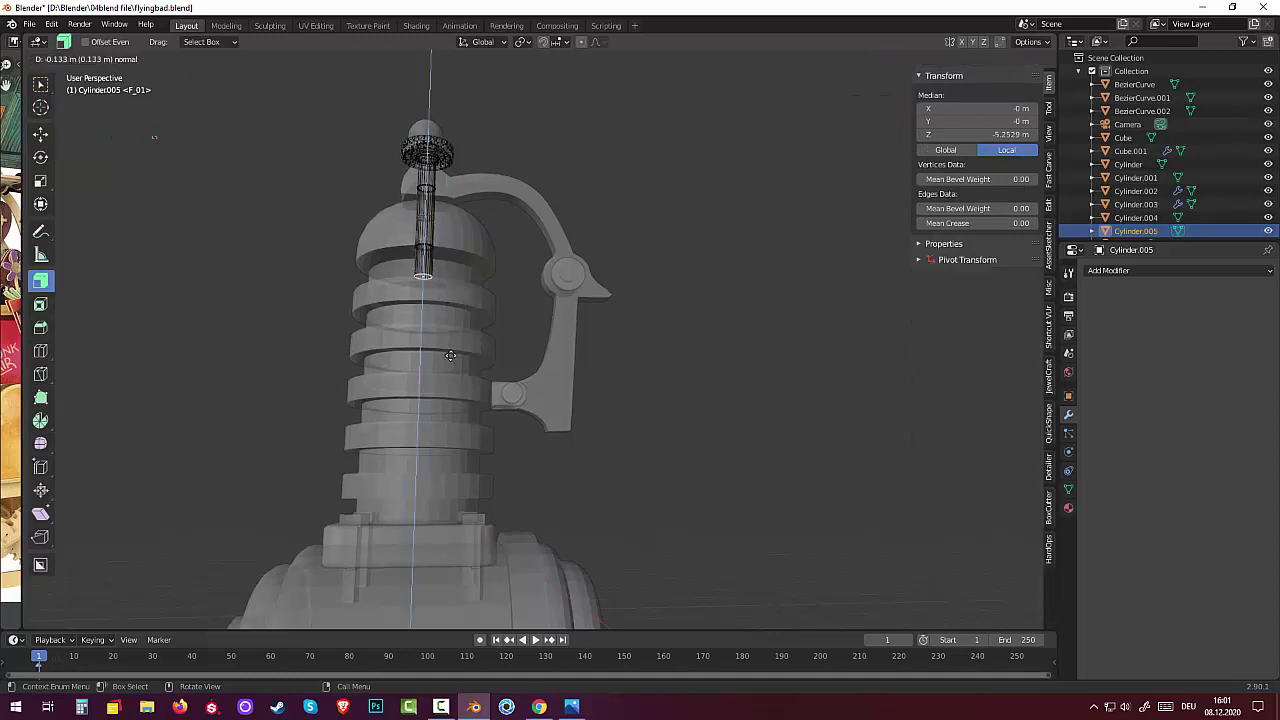
pyautogui.click(455, 380)
pyautogui.click(779, 436)
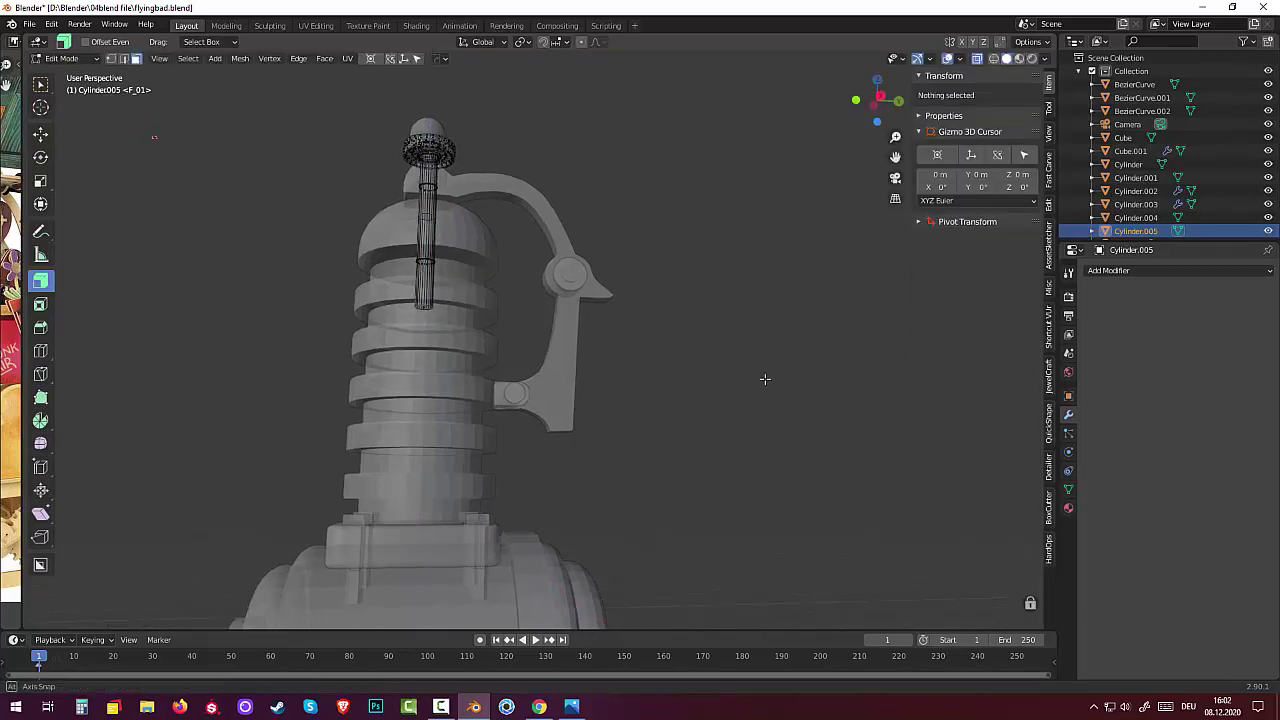
pyautogui.moveTo(763, 374)
pyautogui.mouseDown(button='middle')
pyautogui.moveTo(751, 440)
pyautogui.moveTo(717, 458)
pyautogui.moveTo(586, 429)
pyautogui.moveTo(606, 437)
pyautogui.moveTo(604, 419)
pyautogui.moveTo(806, 368)
pyautogui.mouseUp(button='middle')
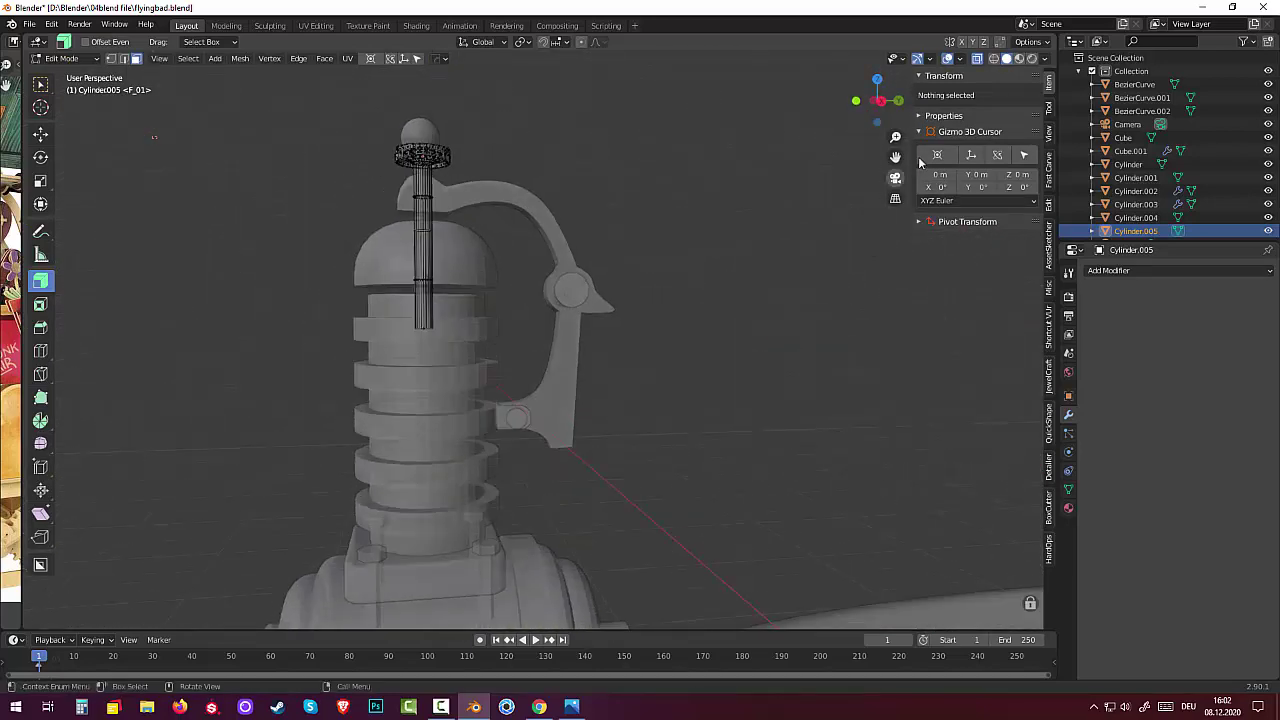
pyautogui.click(977, 58)
# Zoom out to include the tub, switch to Right Orthographic (Numpad 3), frame the microphone, and show the mode list
pyautogui.scroll(-4, 714, 268)
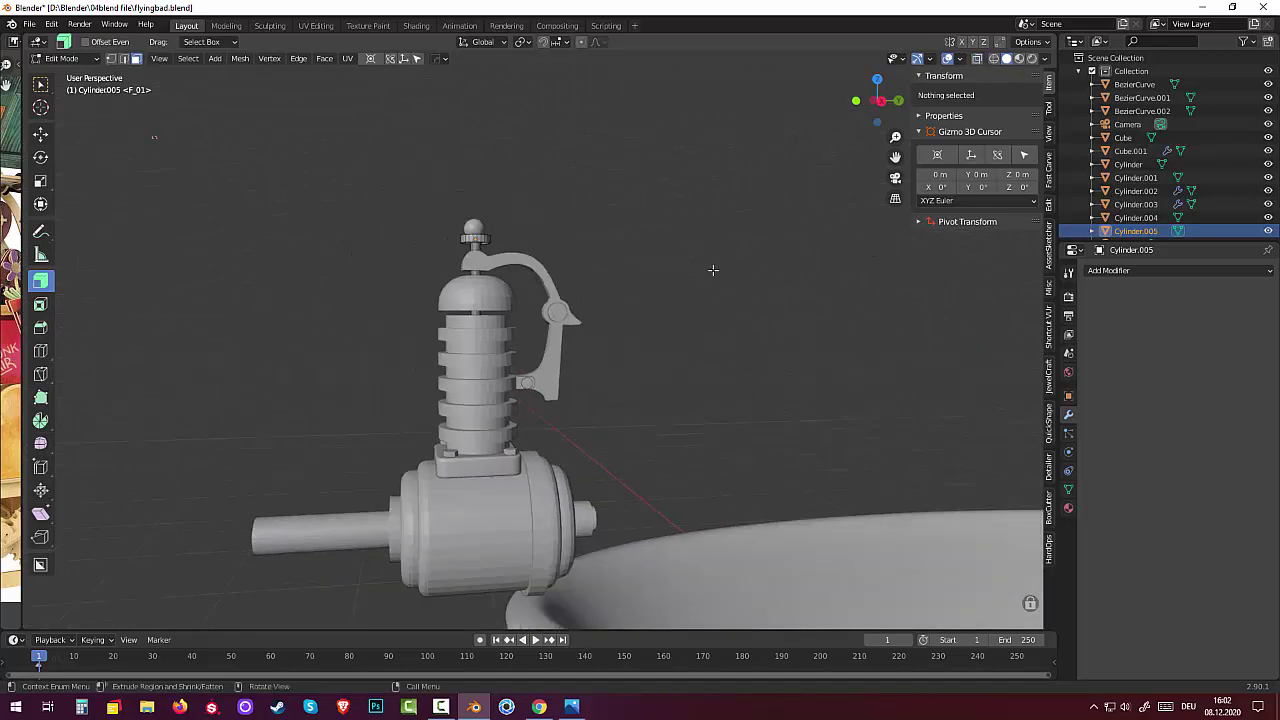
pyautogui.moveTo(714, 268); pyautogui.dragTo(594, 249, button='middle')
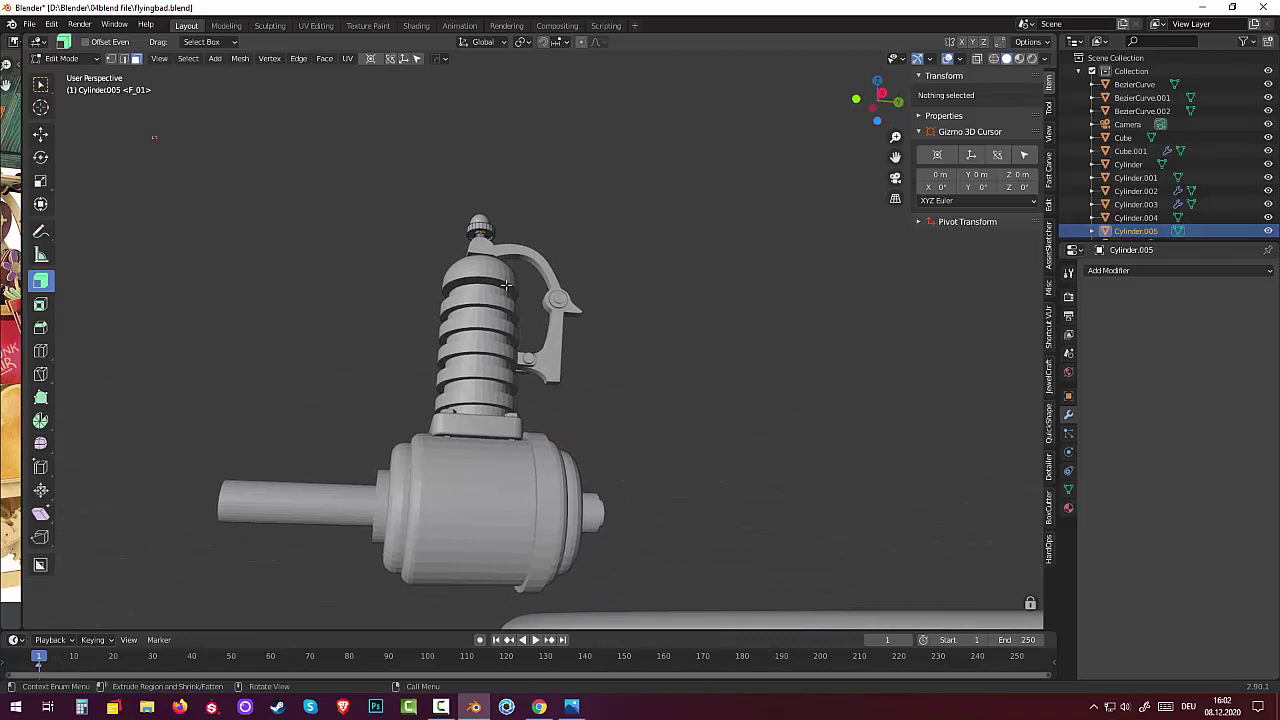
pyautogui.scroll(-3, 833, 399)
pyautogui.moveTo(803, 394); pyautogui.dragTo(765, 419, button='middle')
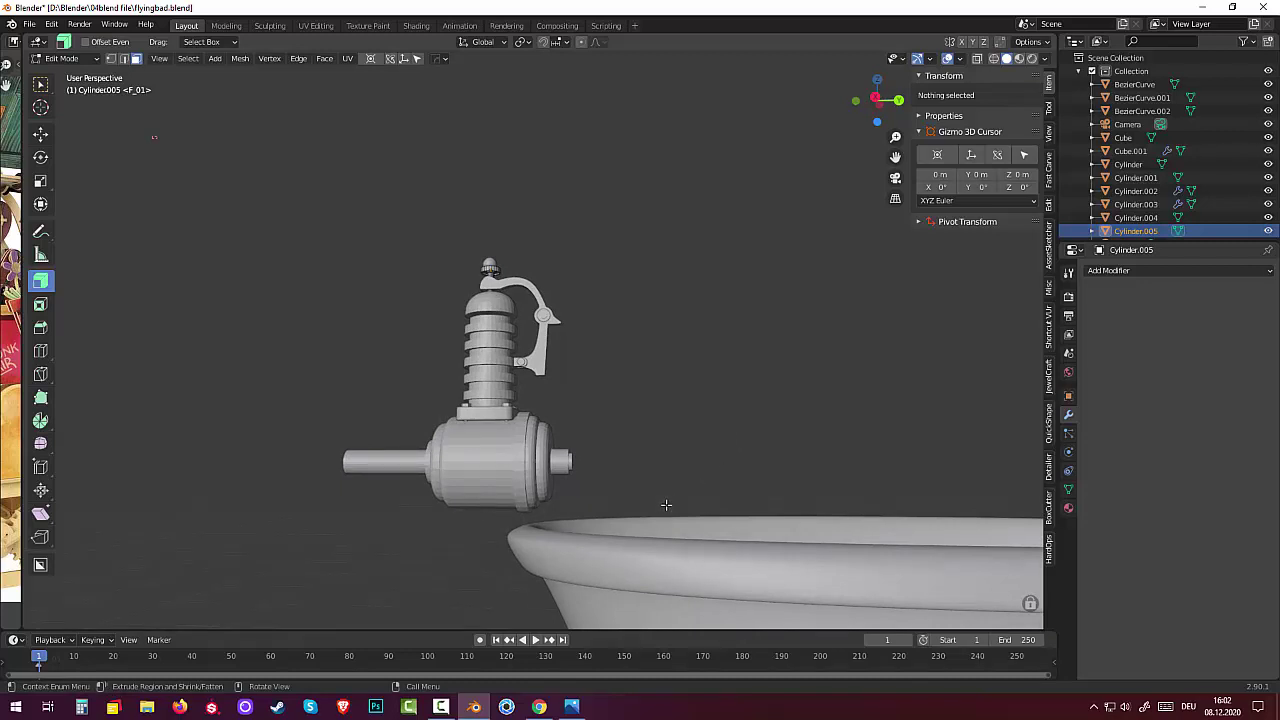
pyautogui.click(440, 707)
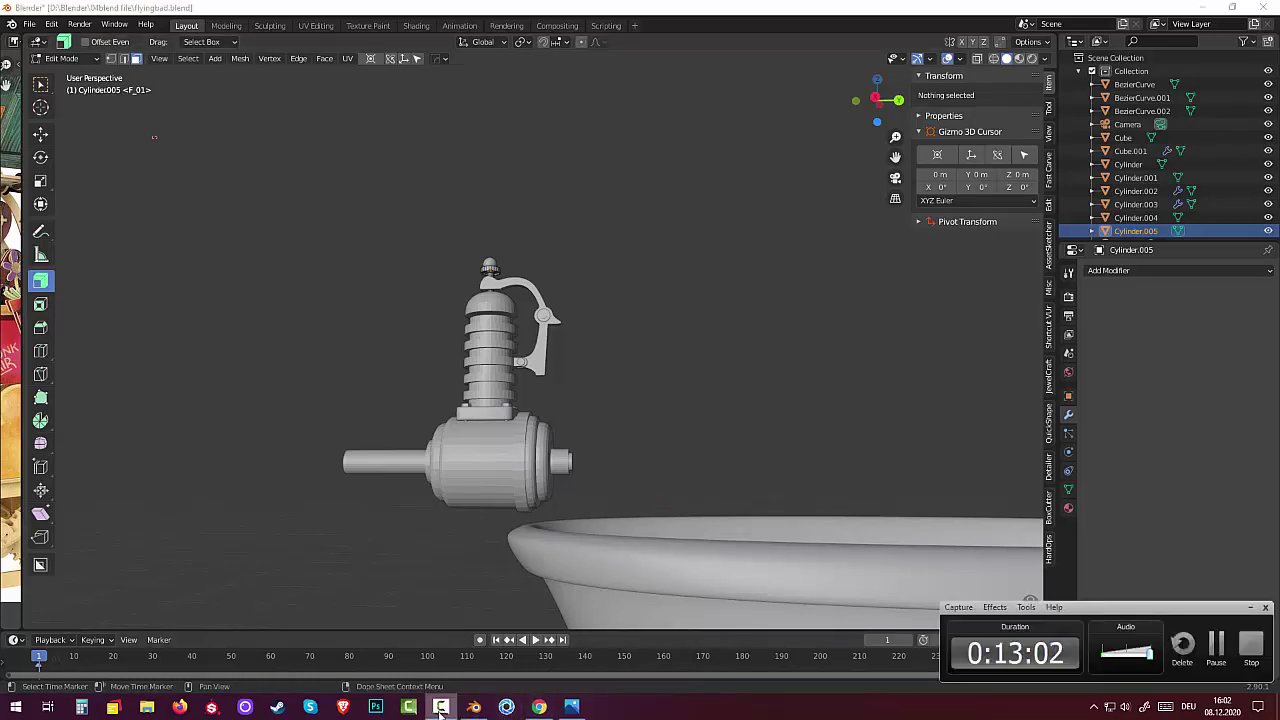
pyautogui.click(440, 707)
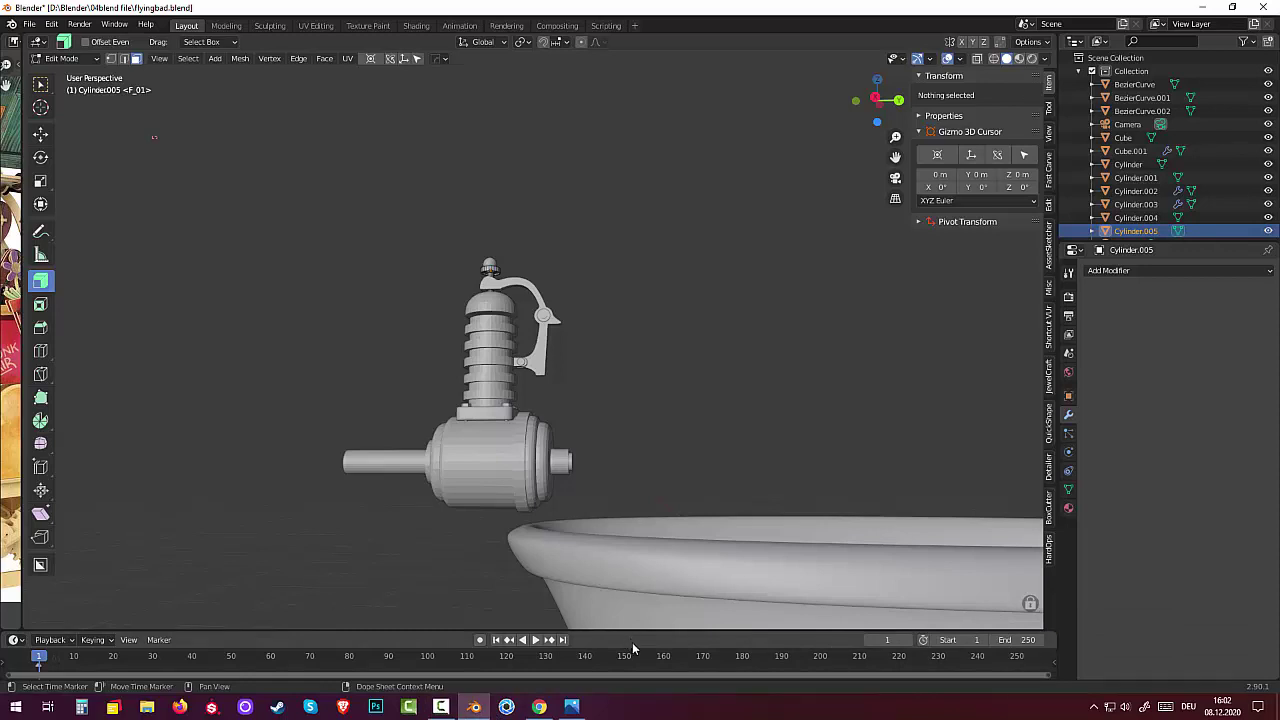
pyautogui.press('KP_3')
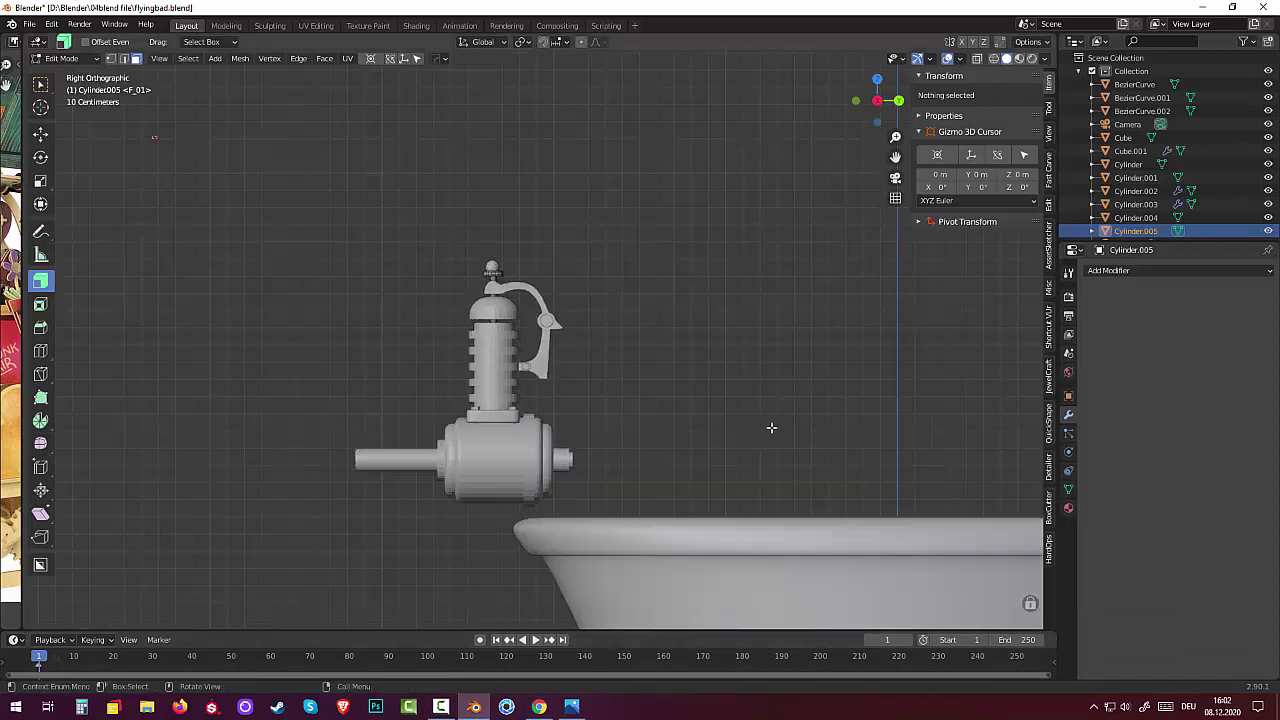
pyautogui.scroll(1, 567, 567)
pyautogui.scroll(1, 535, 575)
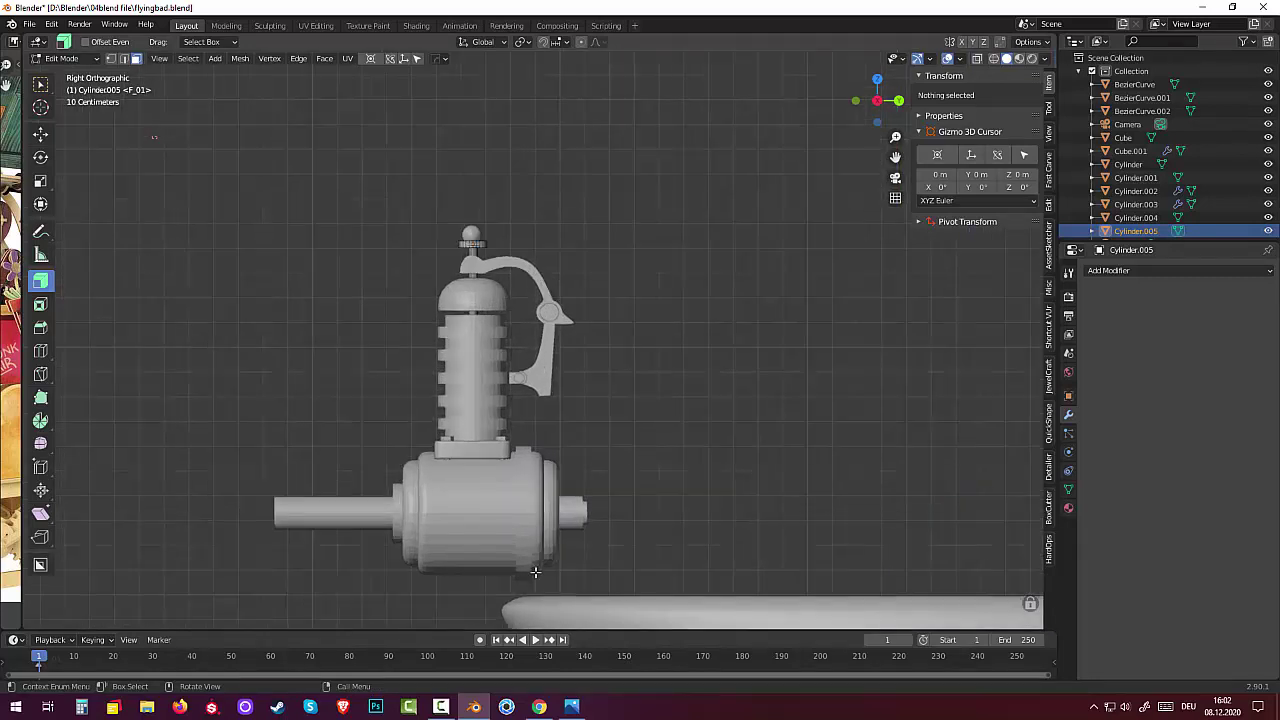
pyautogui.keyDown('shift'); pyautogui.moveTo(537, 573); pyautogui.dragTo(562, 412, button='middle'); pyautogui.keyUp('shift')
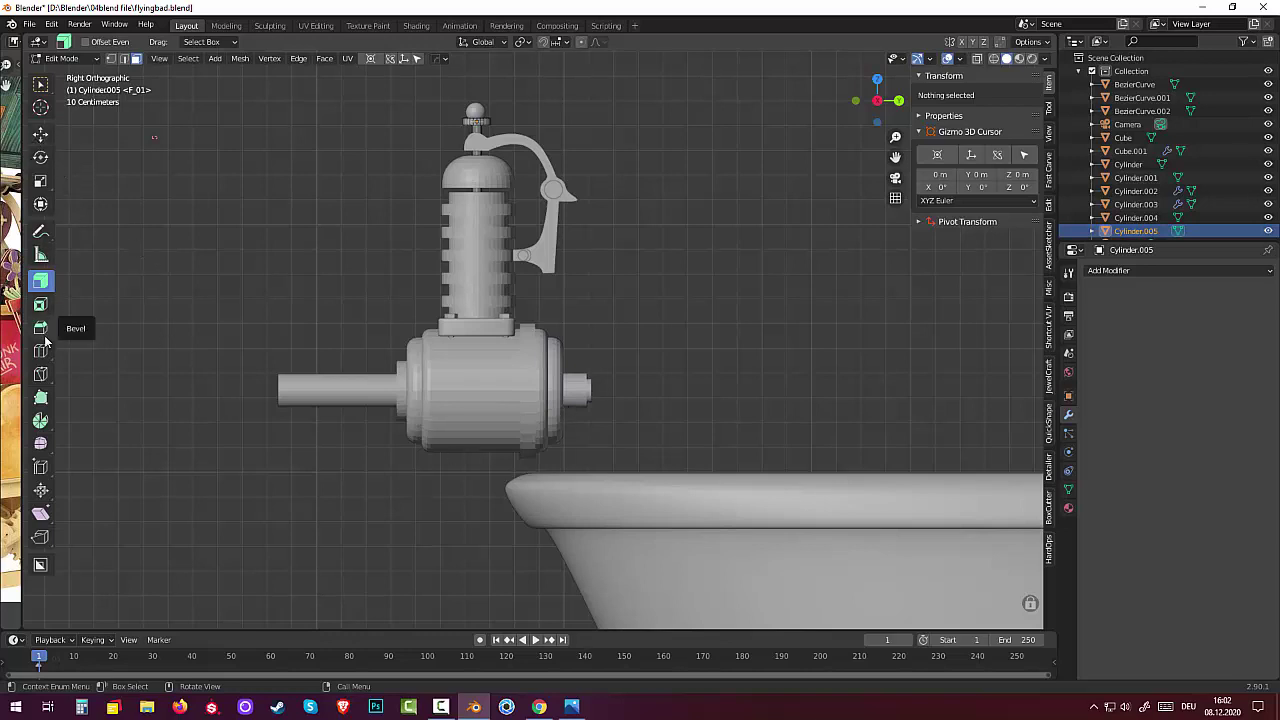
pyautogui.click(58, 60)
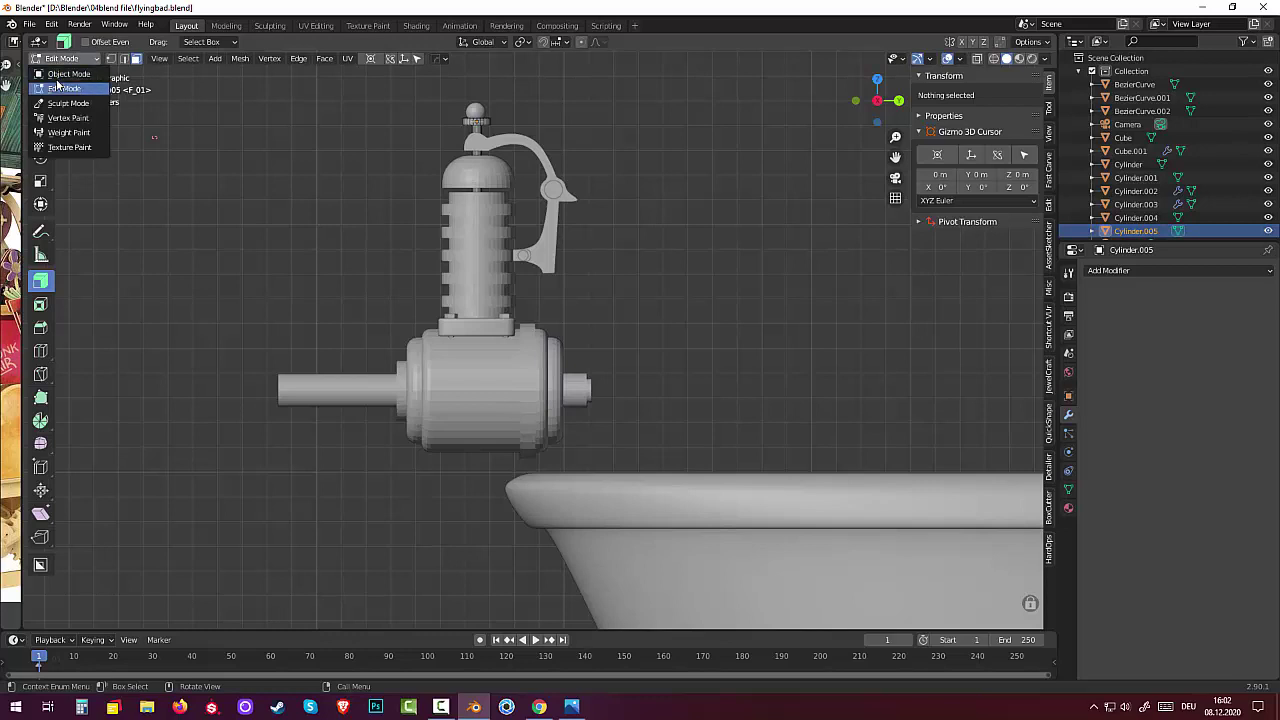
# In Object Mode, pick the curve drawing tool and cancel a first, unwanted curve
pyautogui.click(66, 74)
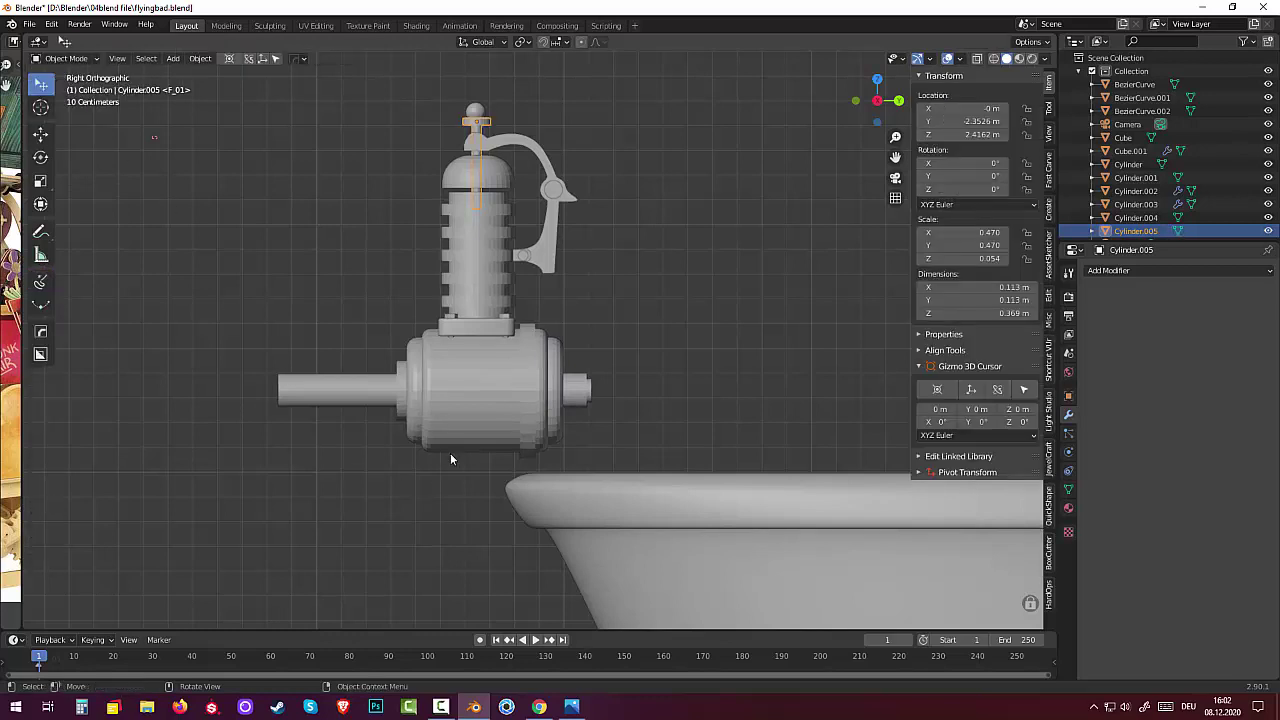
pyautogui.click(567, 409)
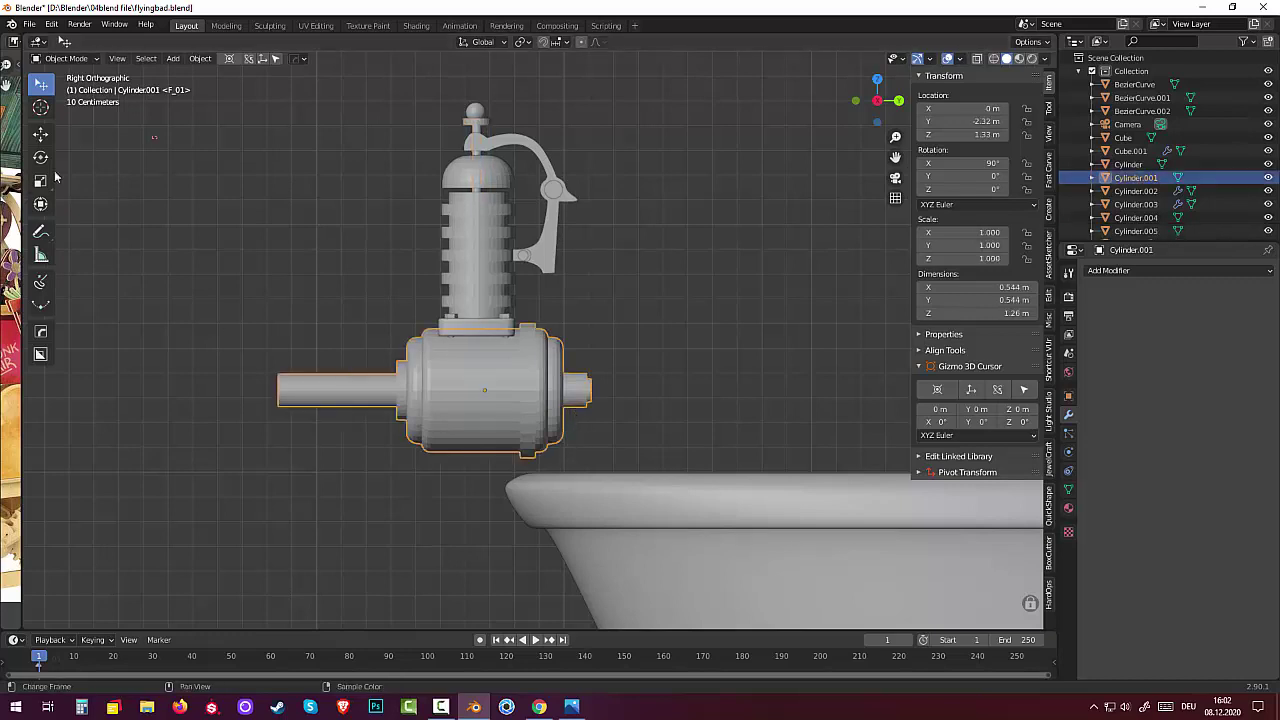
pyautogui.click(76, 244)
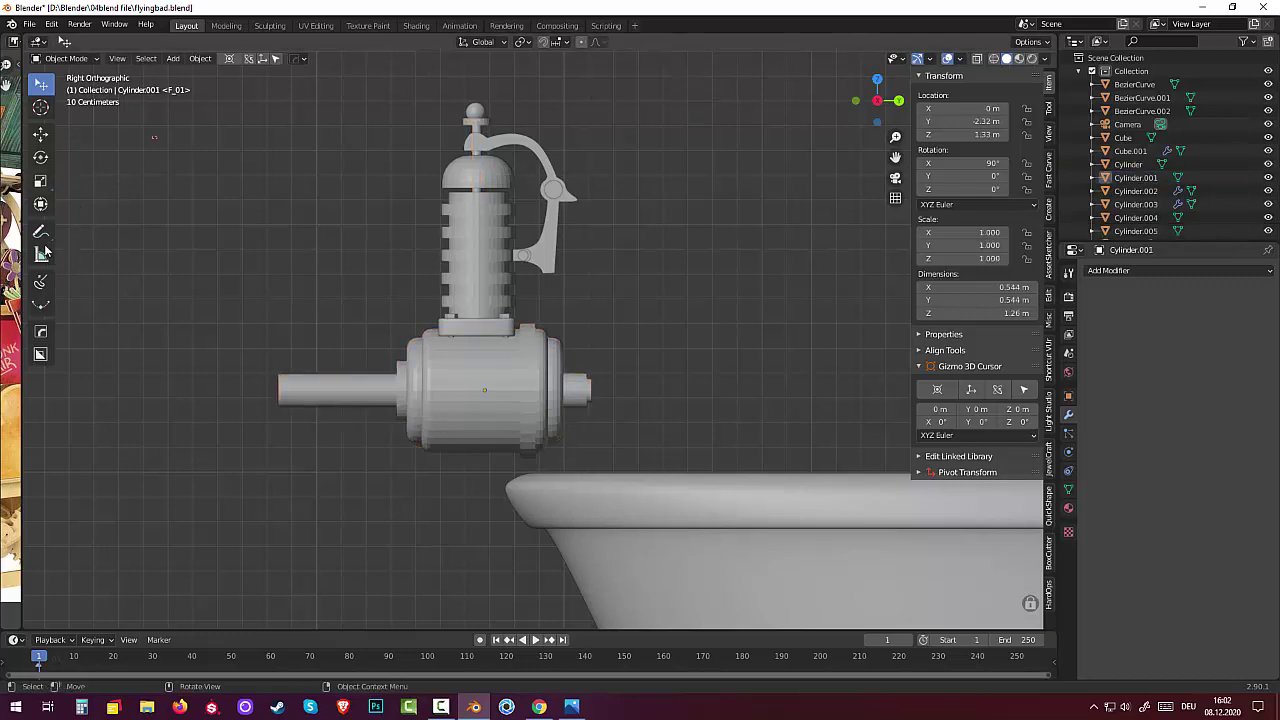
pyautogui.click(42, 285)
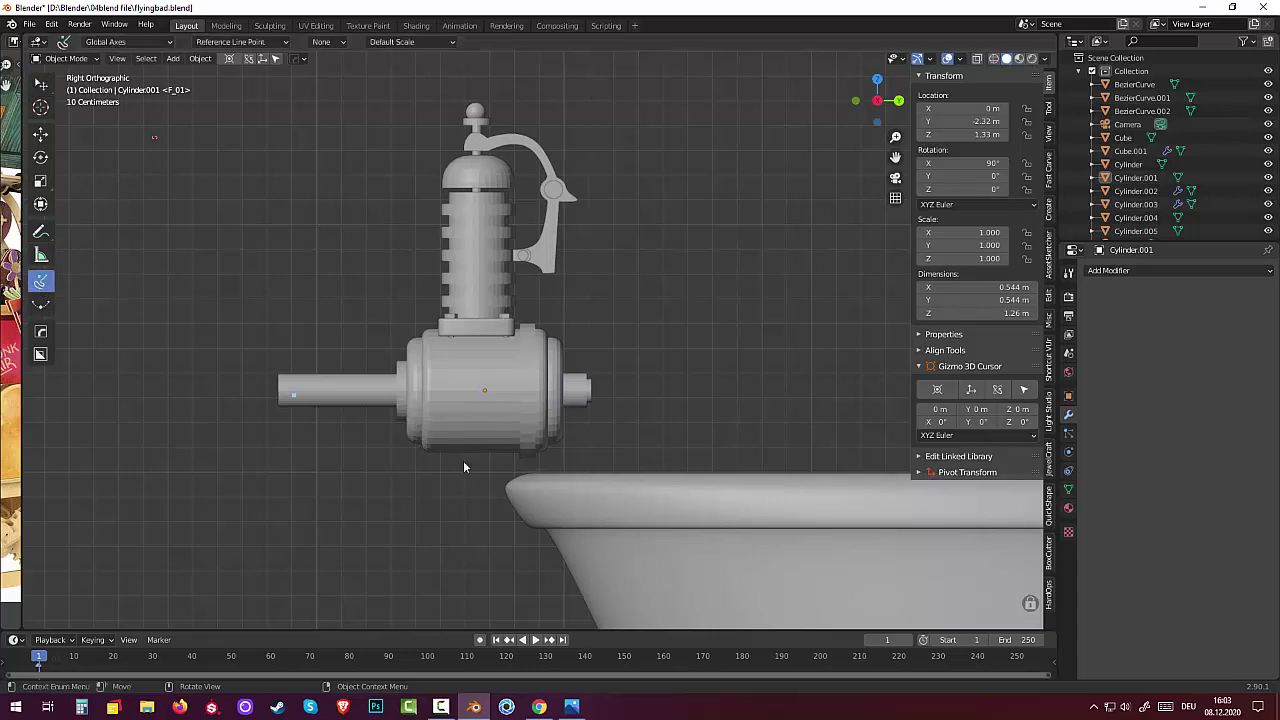
pyautogui.moveTo(569, 415)
pyautogui.mouseDown()
pyautogui.moveTo(571, 457)
pyautogui.moveTo(551, 468)
pyautogui.moveTo(423, 458)
pyautogui.moveTo(422, 507)
pyautogui.moveTo(446, 484)
pyautogui.mouseUp()
pyautogui.click(448, 485)
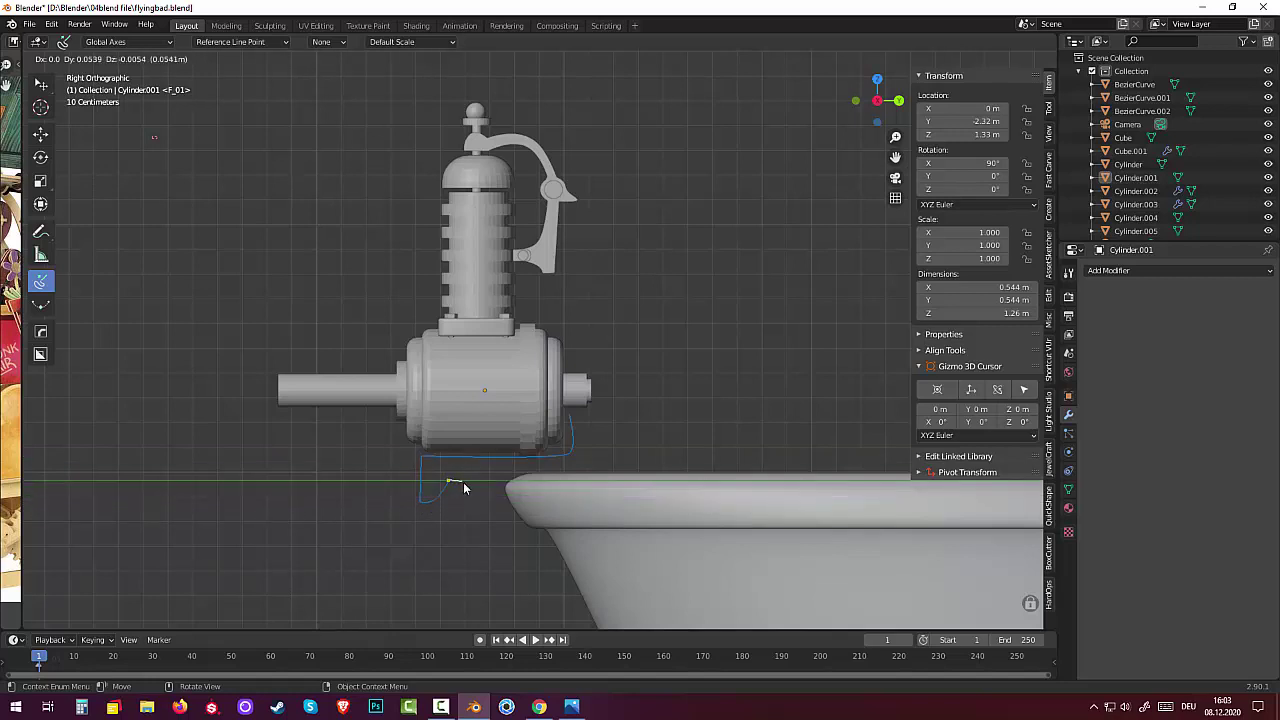
pyautogui.moveTo(474, 504)
pyautogui.mouseDown()
pyautogui.moveTo(491, 591)
pyautogui.moveTo(482, 552)
pyautogui.mouseUp()
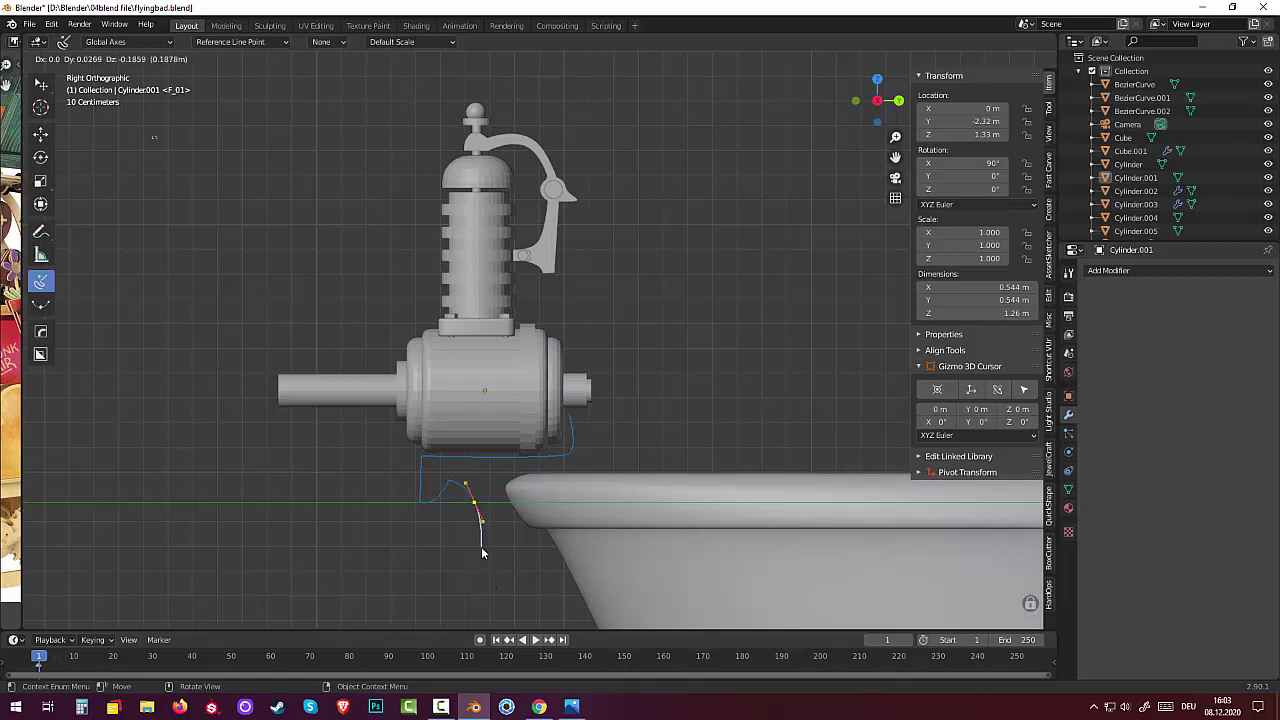
pyautogui.rightClick(482, 553)
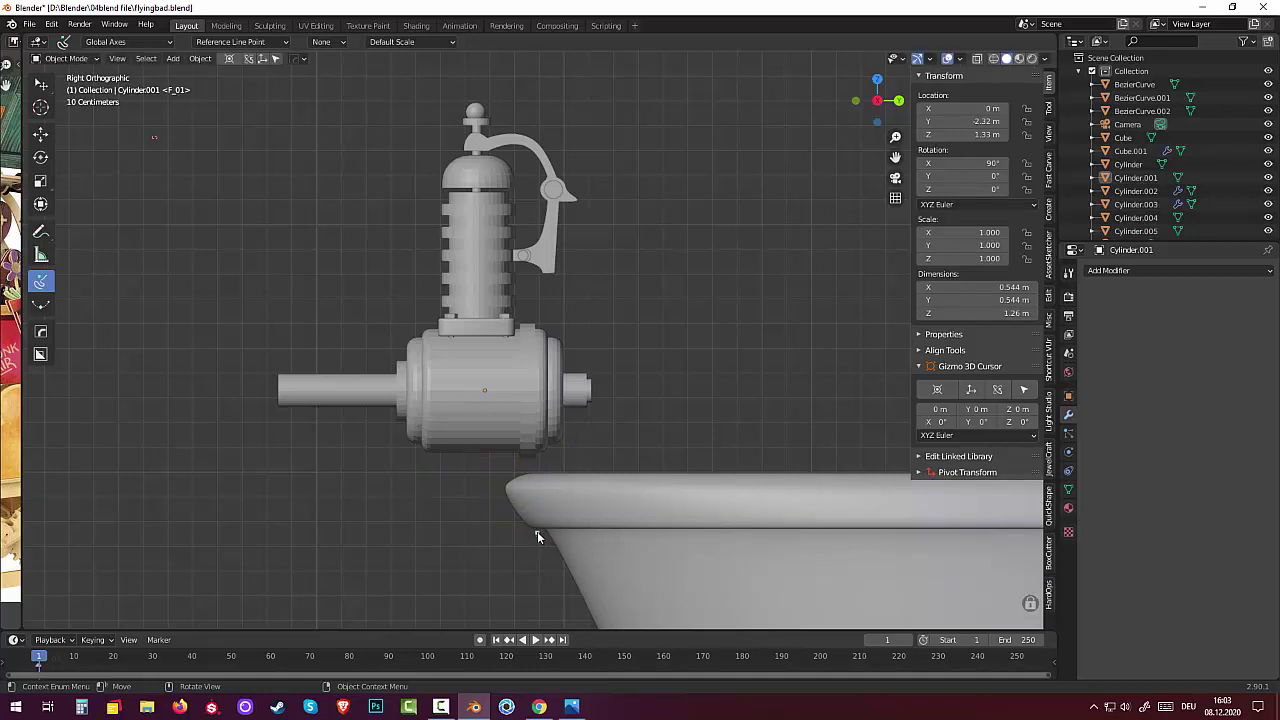
# Trace bracket points from beside the tub rim, across the rim, and up to the end stub
pyautogui.moveTo(537, 535); pyautogui.dragTo(506, 534)
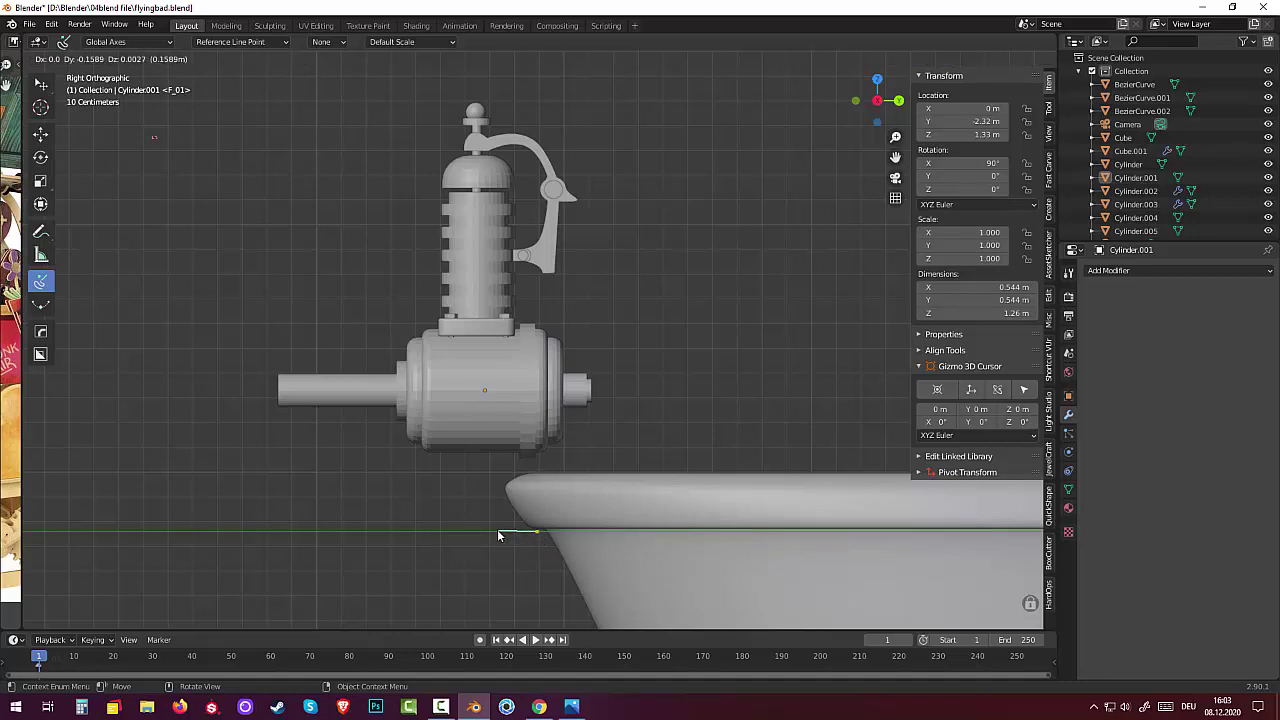
pyautogui.moveTo(498, 535); pyautogui.dragTo(498, 483)
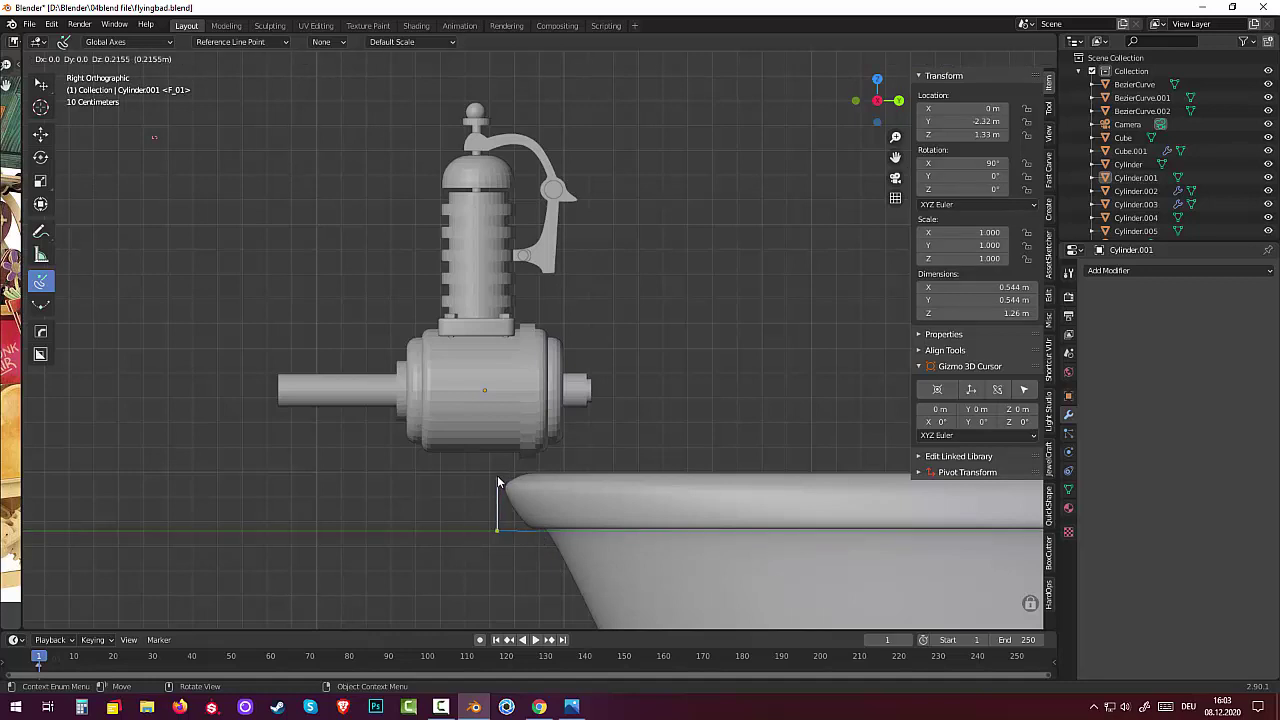
pyautogui.click(498, 480)
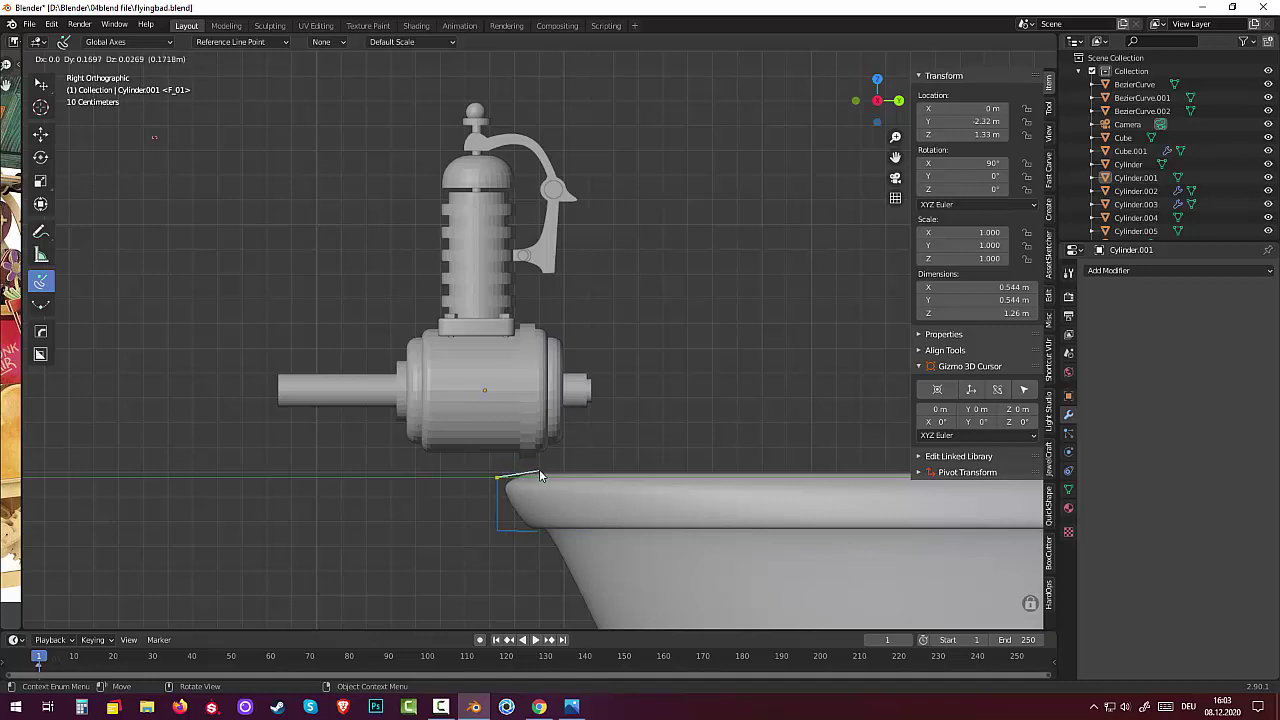
pyautogui.click(539, 470)
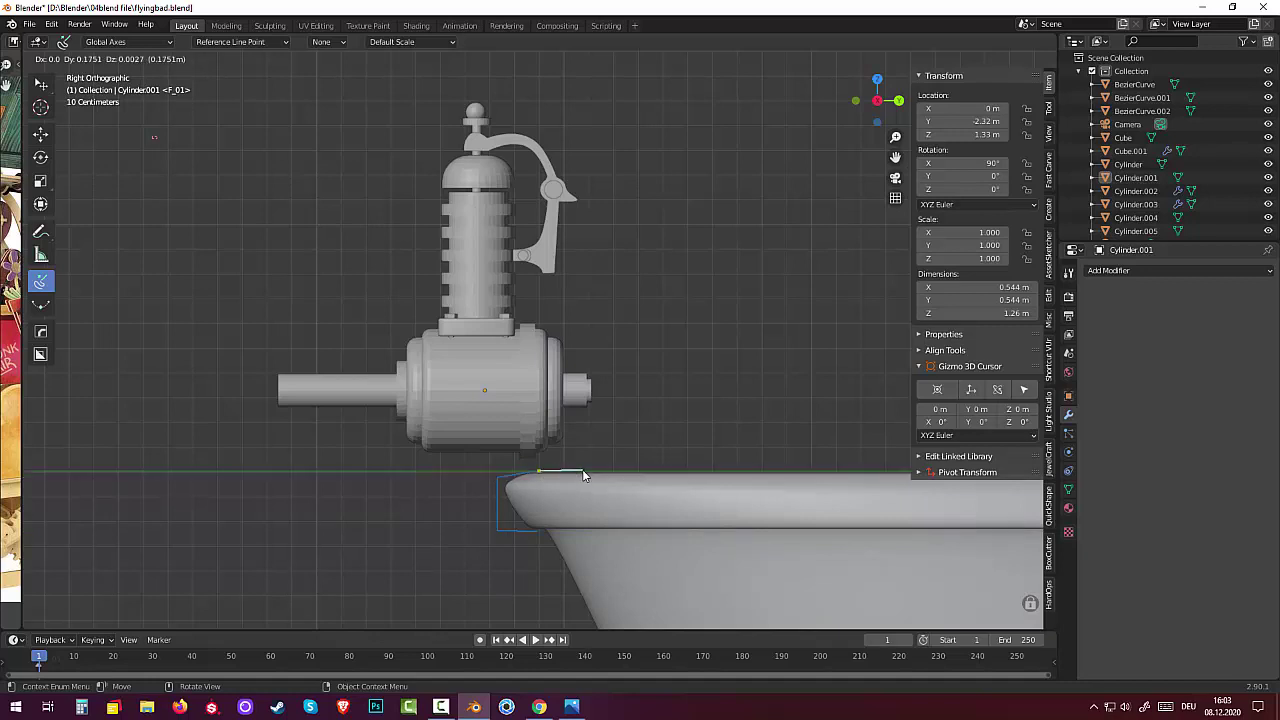
pyautogui.click(584, 472)
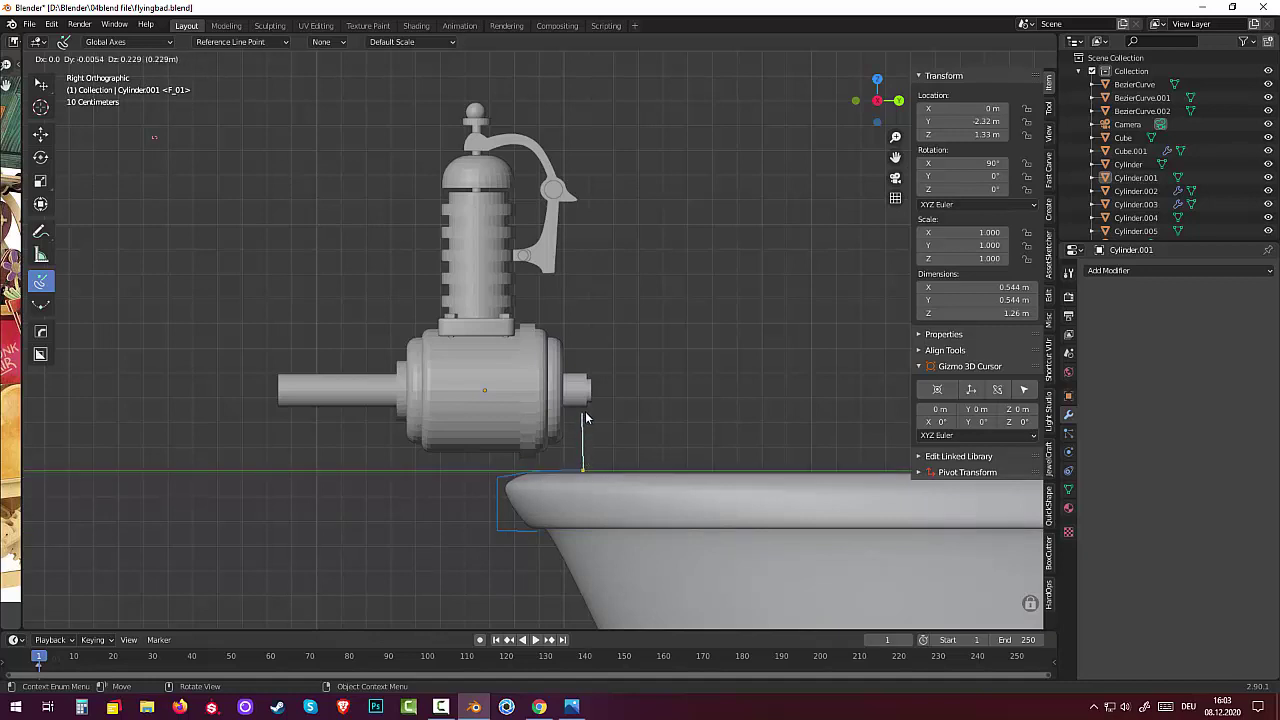
pyautogui.click(584, 411)
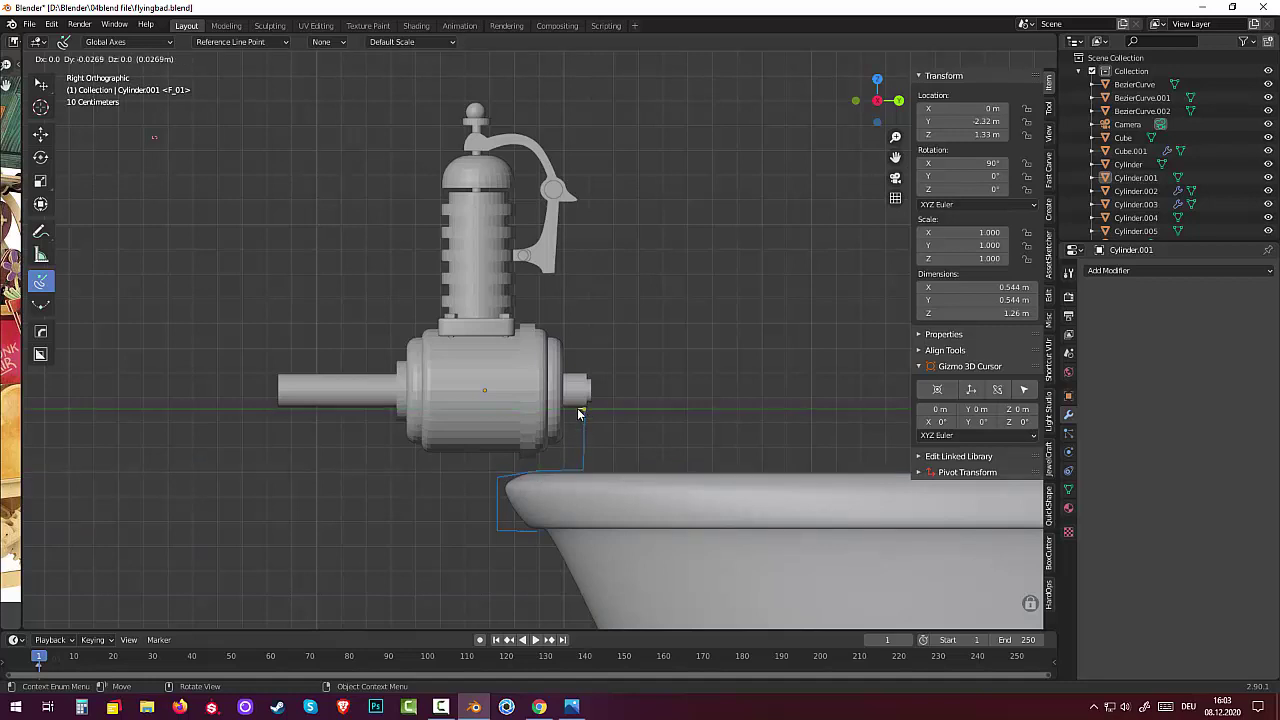
pyautogui.click(568, 413)
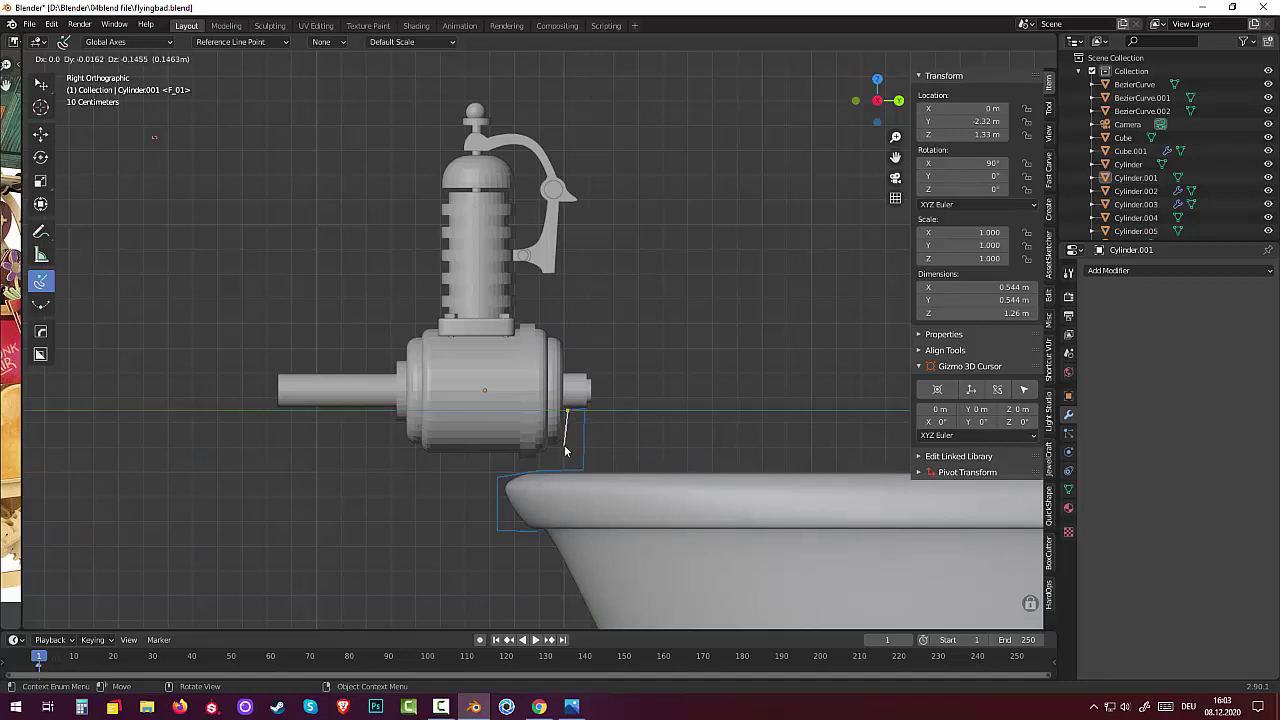
pyautogui.click(560, 451)
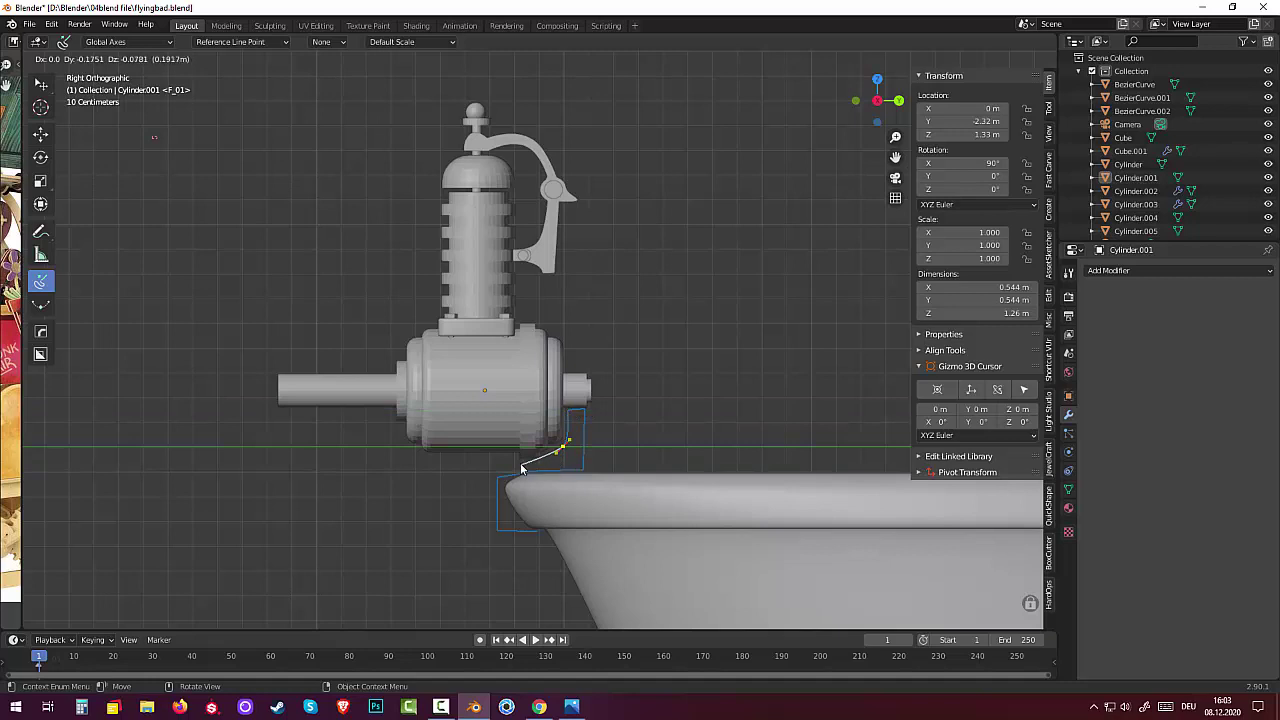
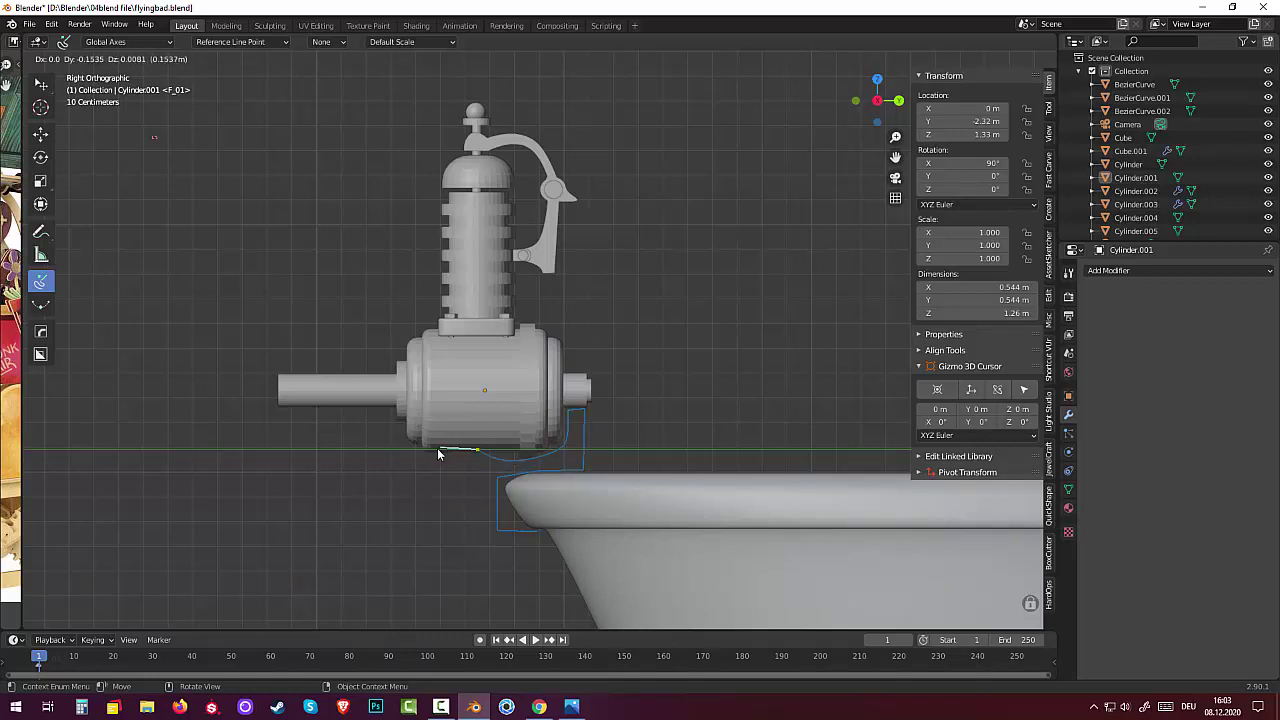
# Place the last six outline points from below the engine down to the rim, finishing BezierCurve.003
pyautogui.click(438, 452)
pyautogui.click(437, 483)
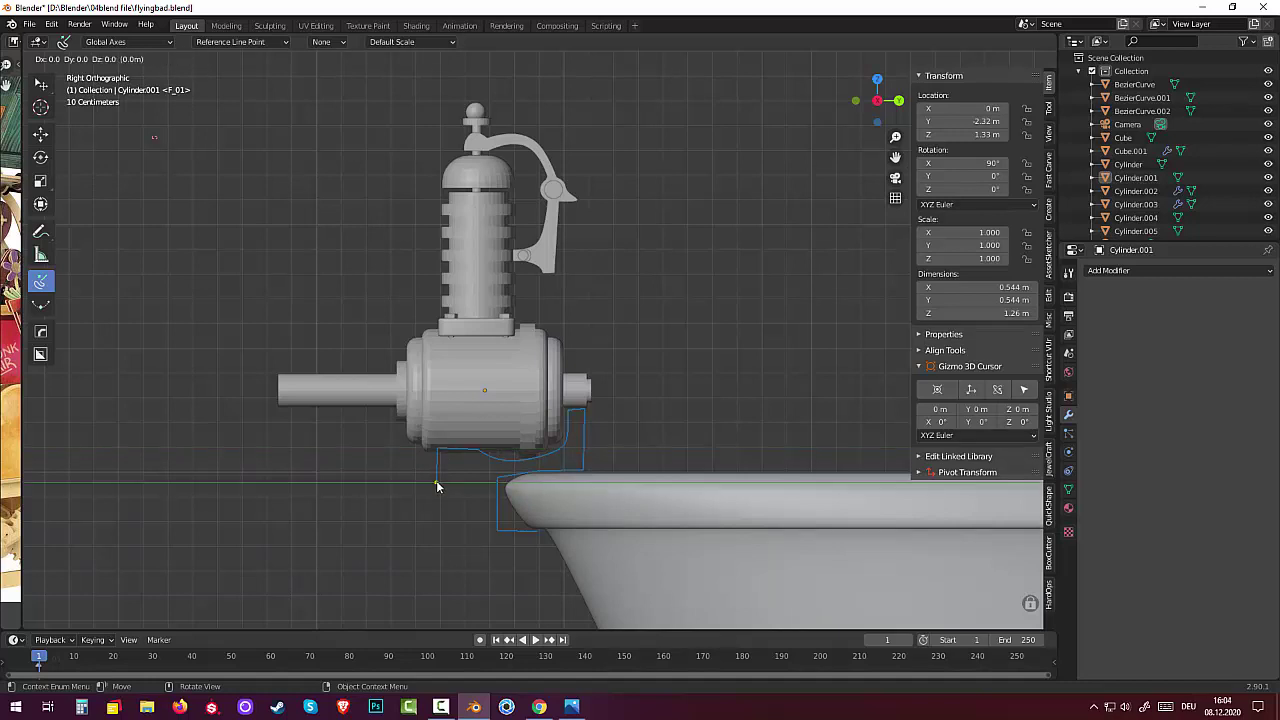
pyautogui.click(458, 493)
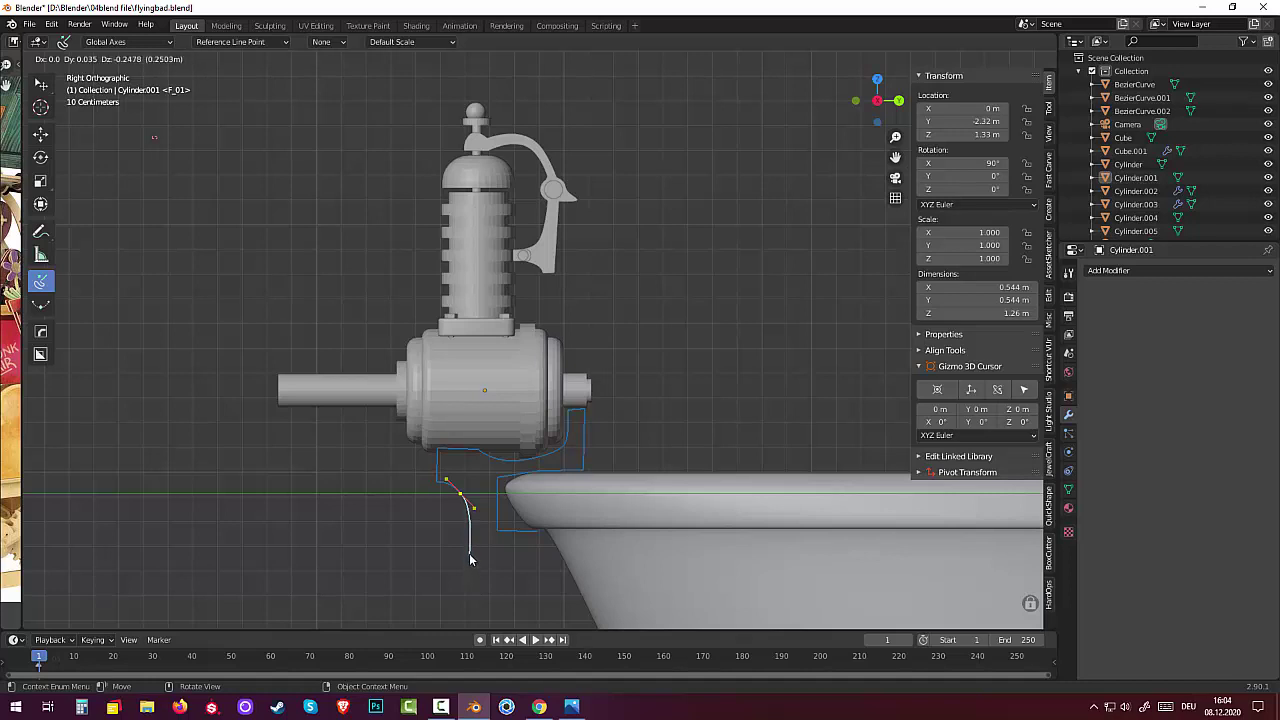
pyautogui.click(469, 554)
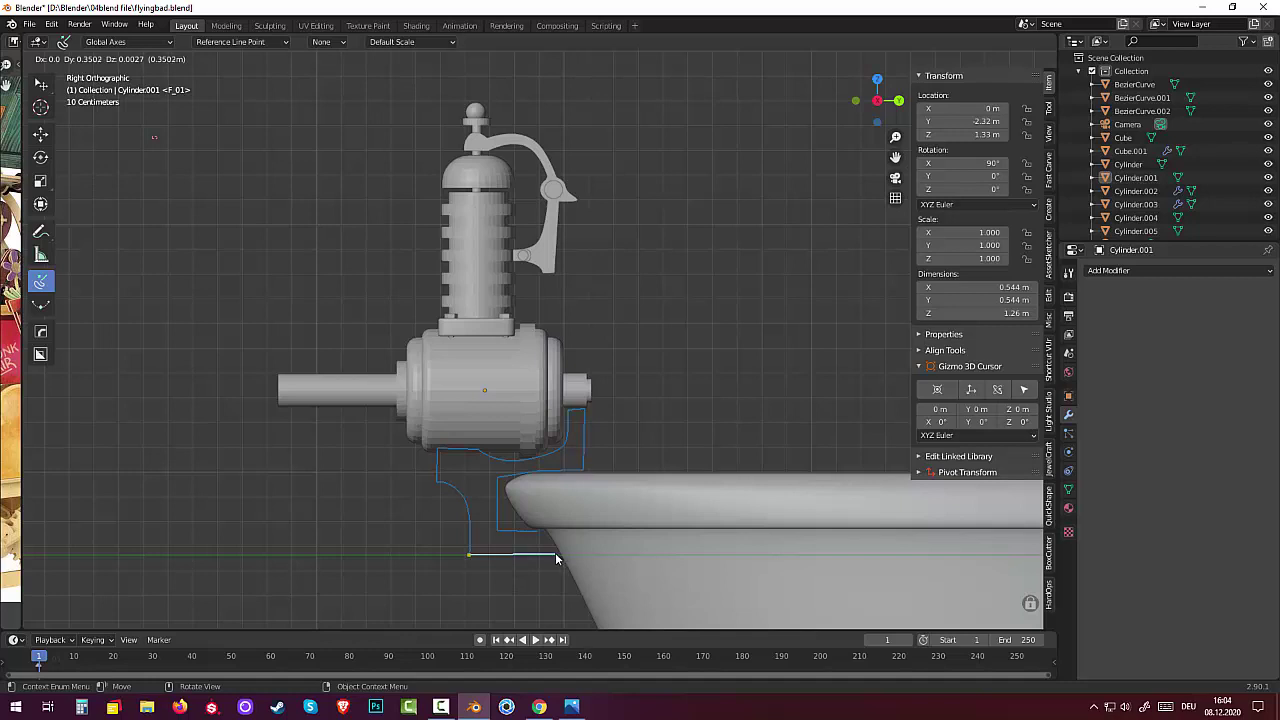
pyautogui.click(555, 555)
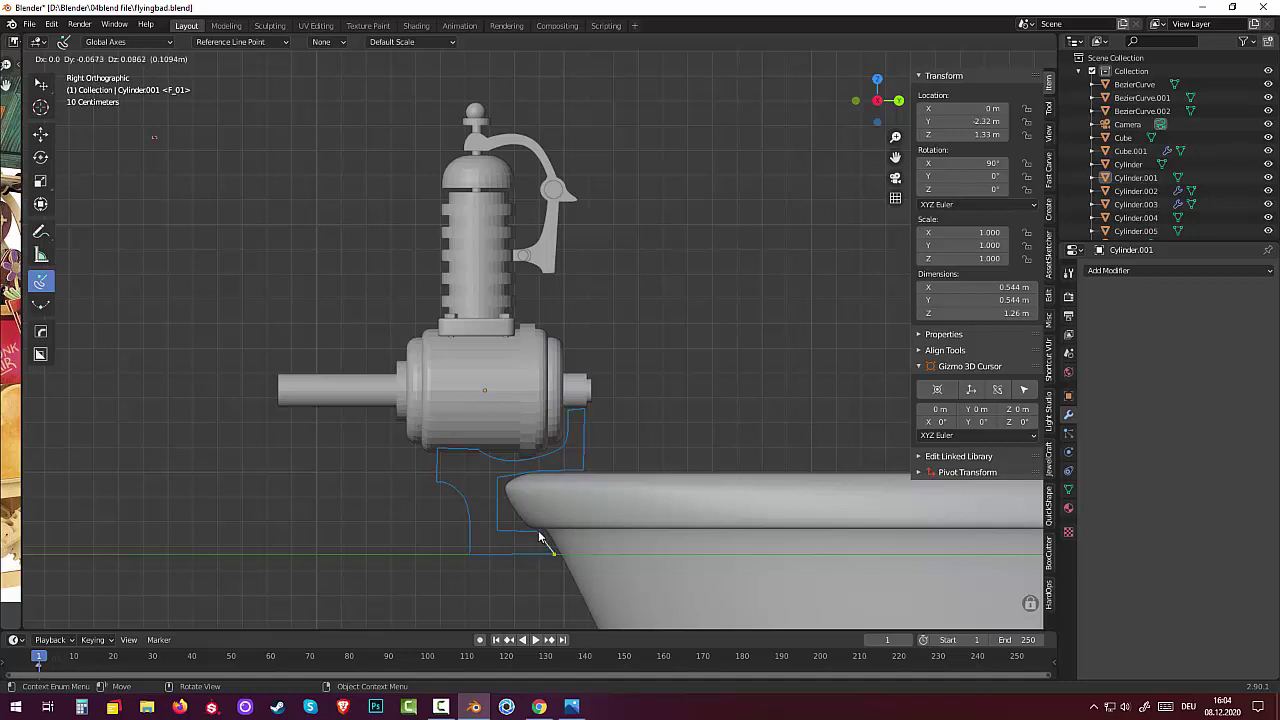
pyautogui.click(537, 533)
pyautogui.press('Return')
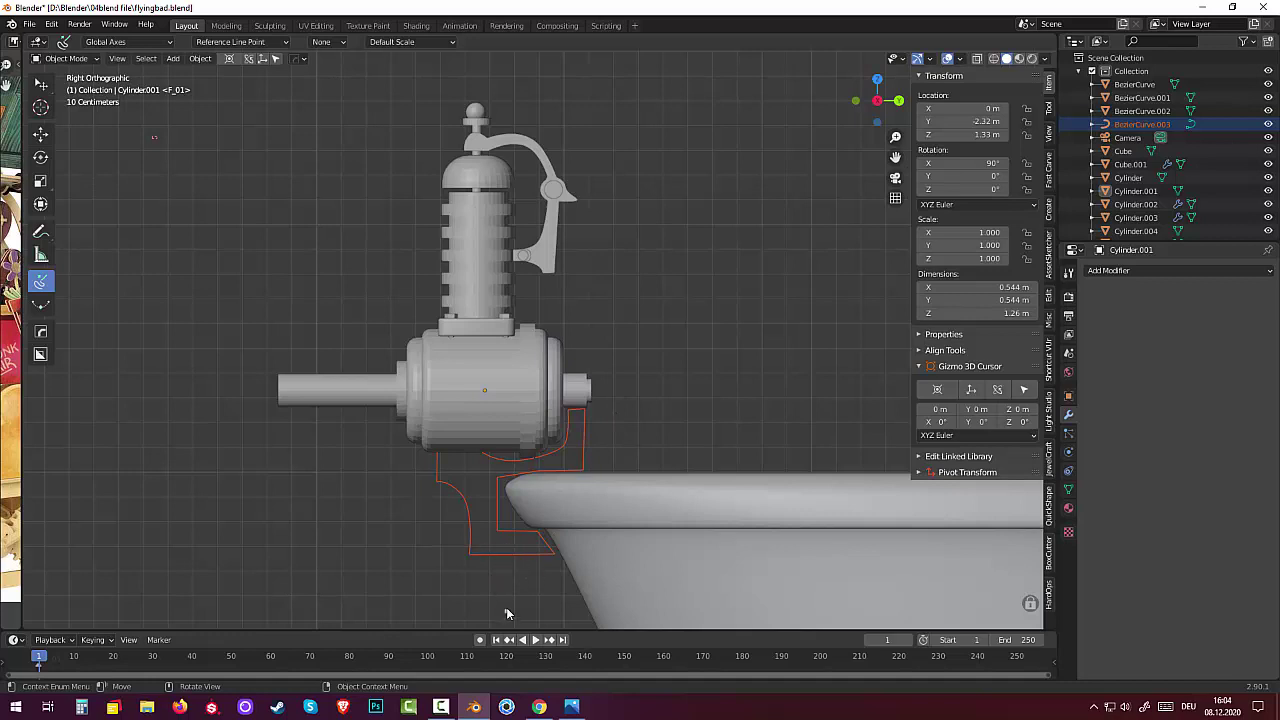
# Select the new bracket outline curve with the plain select tool
pyautogui.scroll(-1, 606, 535)
pyautogui.scroll(-3, 608, 517)
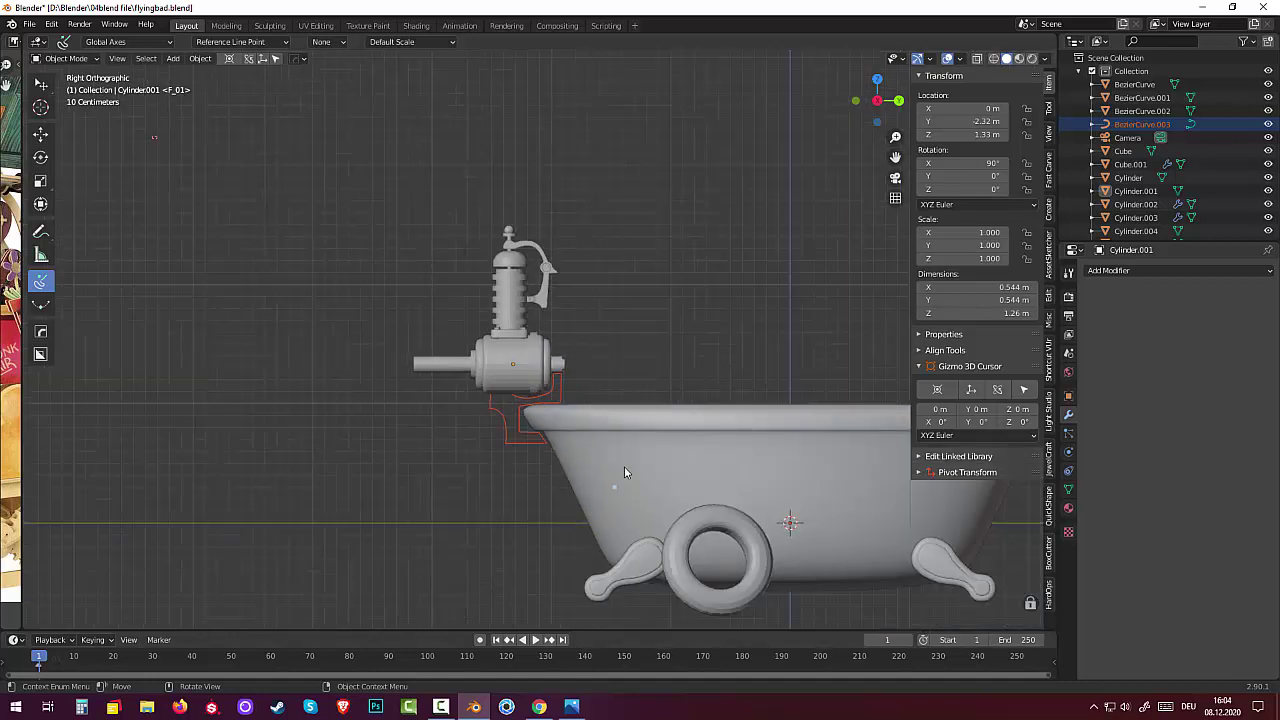
pyautogui.moveTo(624, 466)
pyautogui.mouseDown(button='middle')
pyautogui.moveTo(676, 359)
pyautogui.moveTo(800, 372)
pyautogui.moveTo(700, 466)
pyautogui.moveTo(606, 457)
pyautogui.moveTo(619, 461)
pyautogui.moveTo(615, 449)
pyautogui.moveTo(616, 460)
pyautogui.mouseUp(button='middle')
pyautogui.moveTo(43, 83); pyautogui.dragTo(60, 78)
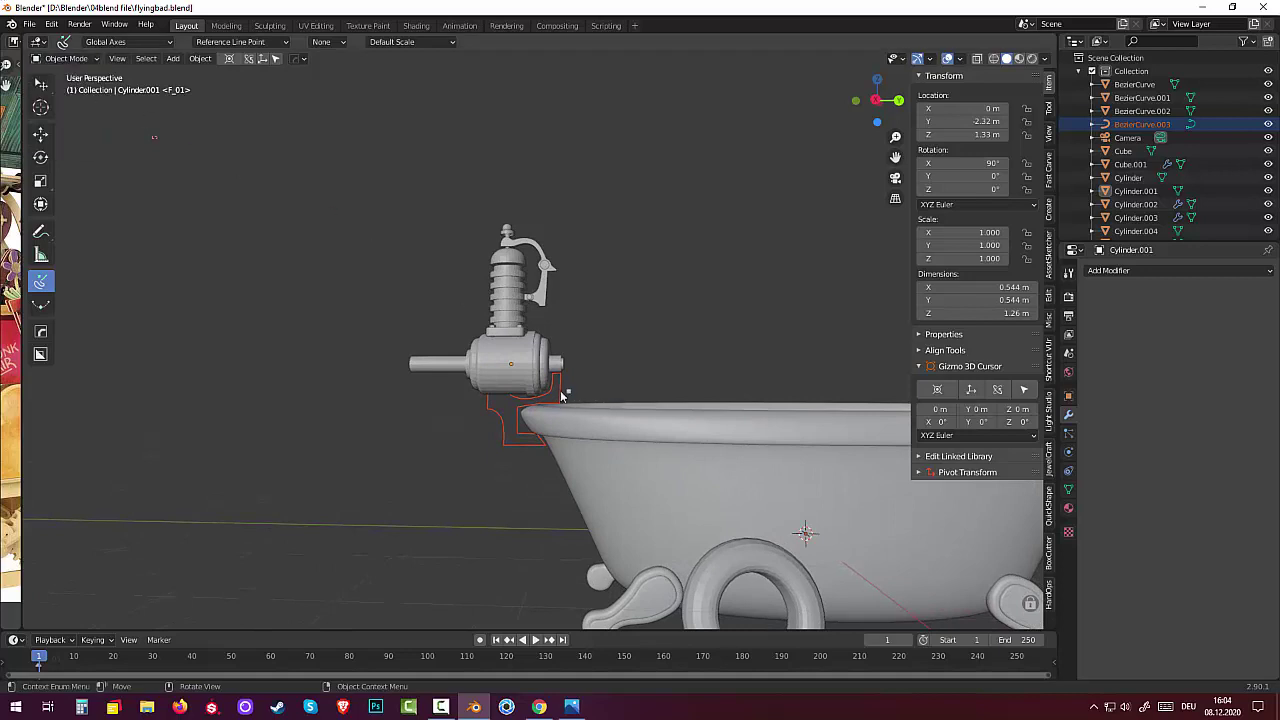
pyautogui.moveTo(40, 83); pyautogui.dragTo(82, 93)
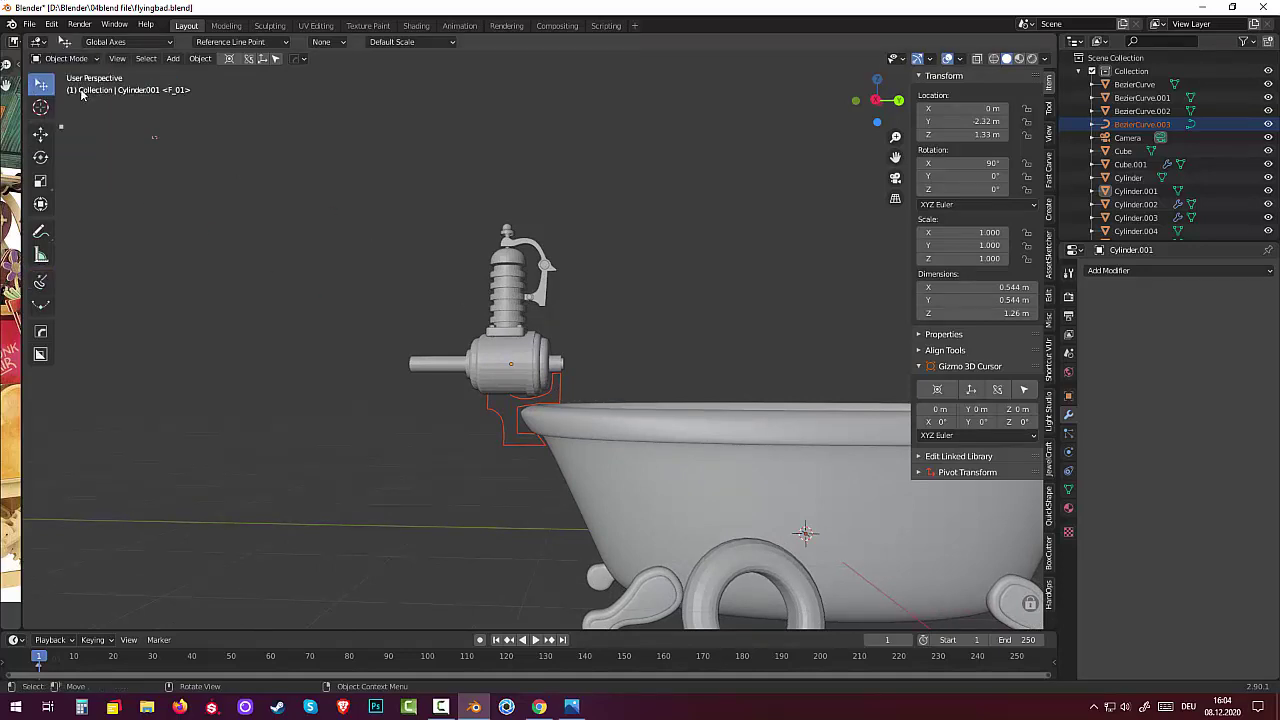
pyautogui.click(558, 397)
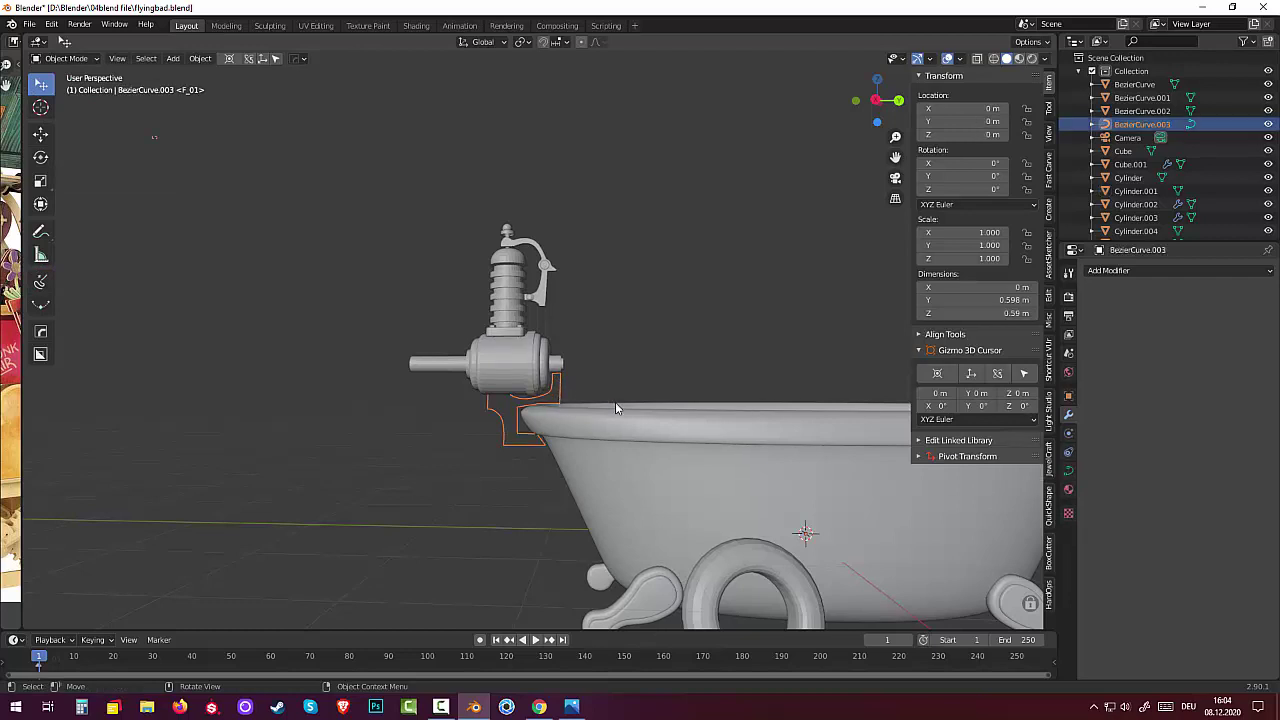
# Move BezierCurve.003 0.7672 m along the global X axis
pyautogui.moveTo(616, 406)
pyautogui.mouseDown(button='middle')
pyautogui.moveTo(525, 406)
pyautogui.moveTo(590, 426)
pyautogui.moveTo(571, 403)
pyautogui.moveTo(536, 405)
pyautogui.moveTo(589, 404)
pyautogui.moveTo(551, 417)
pyautogui.moveTo(398, 406)
pyautogui.moveTo(604, 406)
pyautogui.moveTo(593, 420)
pyautogui.moveTo(522, 420)
pyautogui.mouseUp(button='middle')
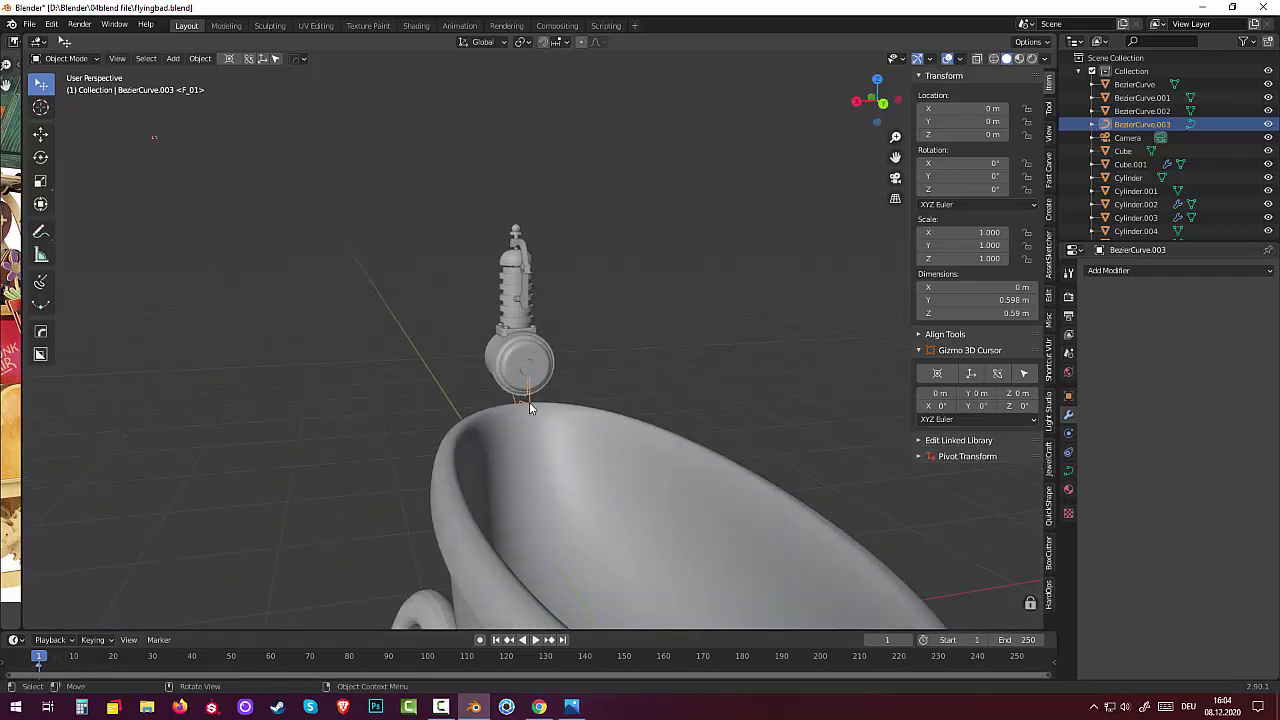
pyautogui.moveTo(529, 404)
pyautogui.mouseDown(button='middle')
pyautogui.moveTo(534, 420)
pyautogui.moveTo(525, 406)
pyautogui.moveTo(617, 413)
pyautogui.moveTo(686, 366)
pyautogui.moveTo(617, 422)
pyautogui.moveTo(531, 449)
pyautogui.moveTo(523, 436)
pyautogui.mouseUp(button='middle')
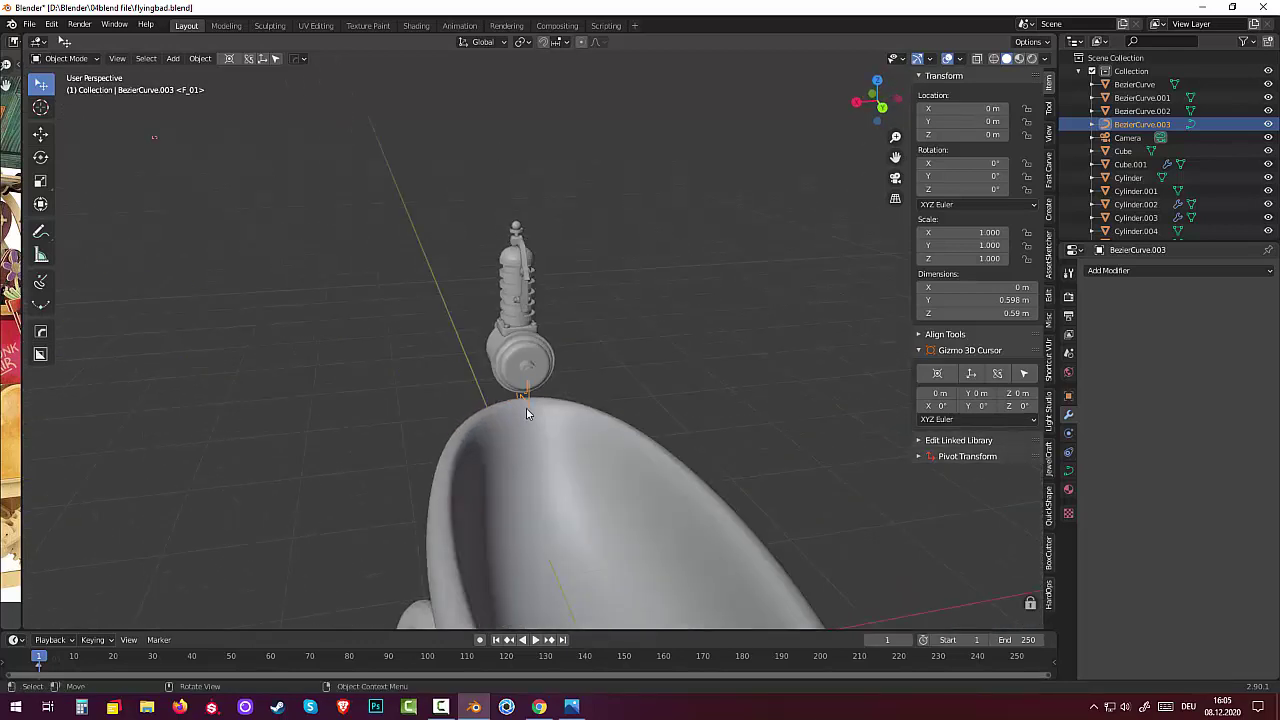
pyautogui.press('g')
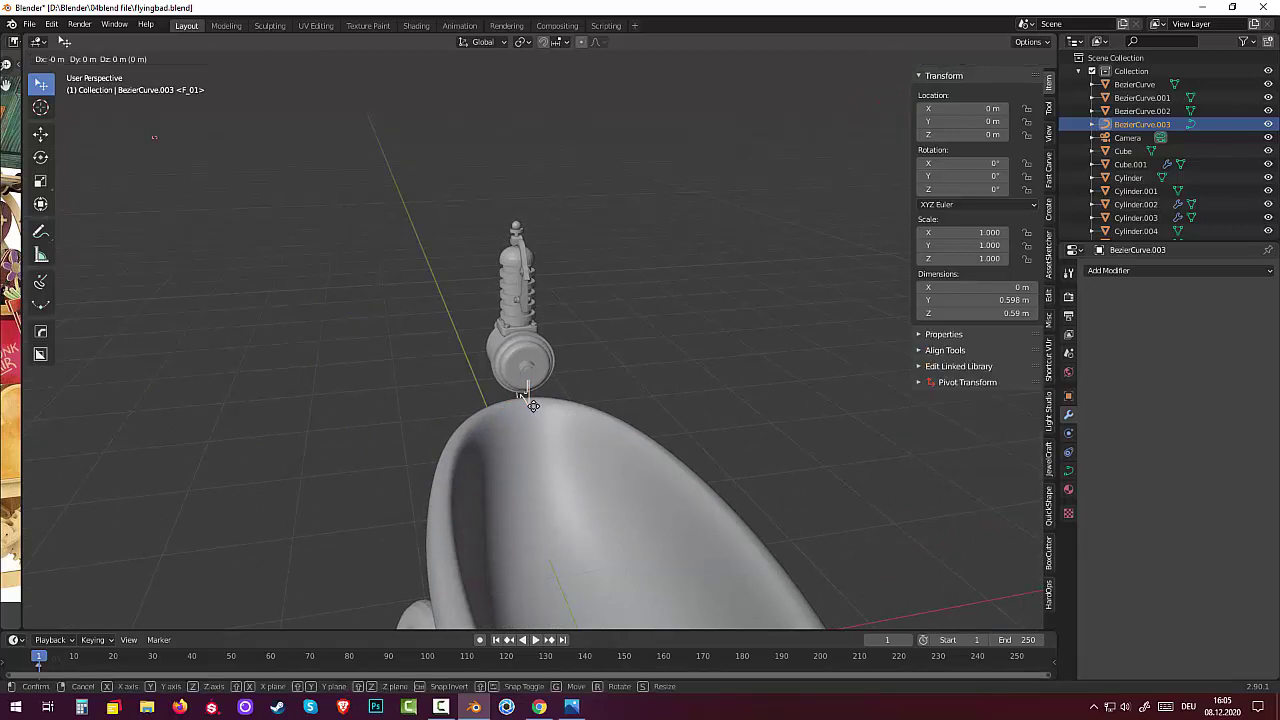
pyautogui.press('x')
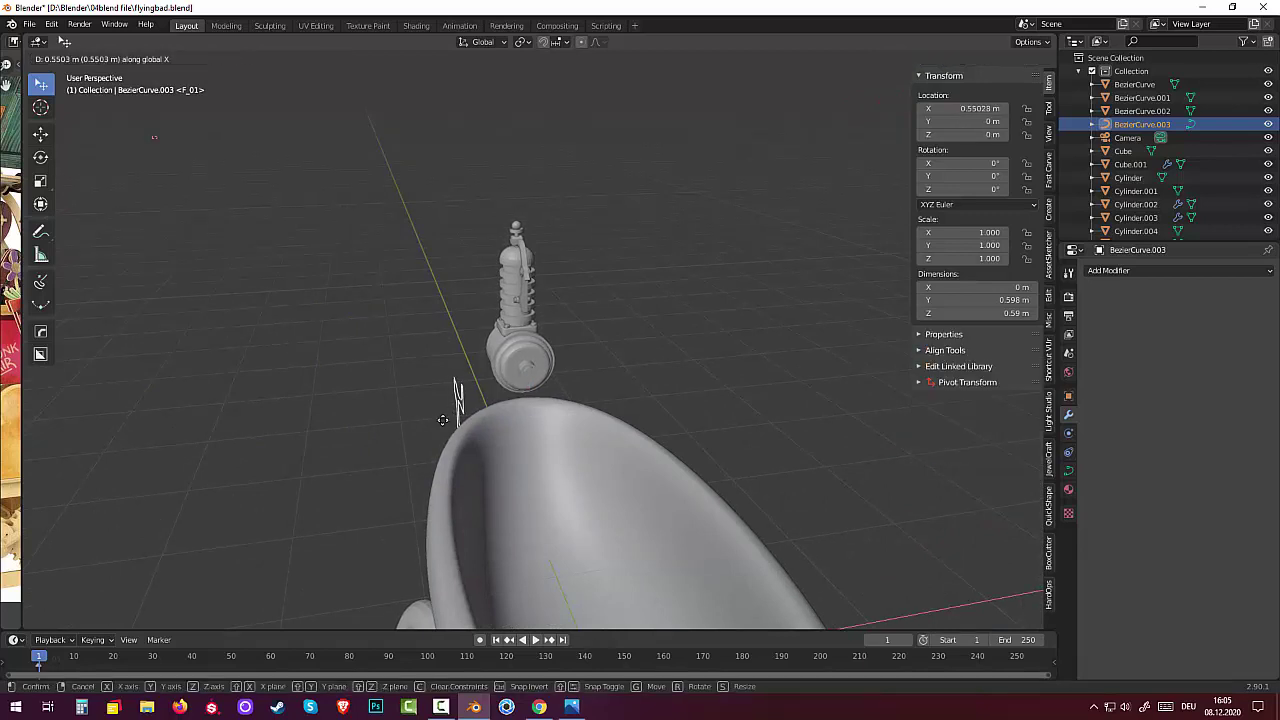
pyautogui.click(428, 402)
pyautogui.moveTo(428, 402)
pyautogui.mouseDown(button='middle')
pyautogui.moveTo(613, 381)
pyautogui.moveTo(560, 380)
pyautogui.mouseUp(button='middle')
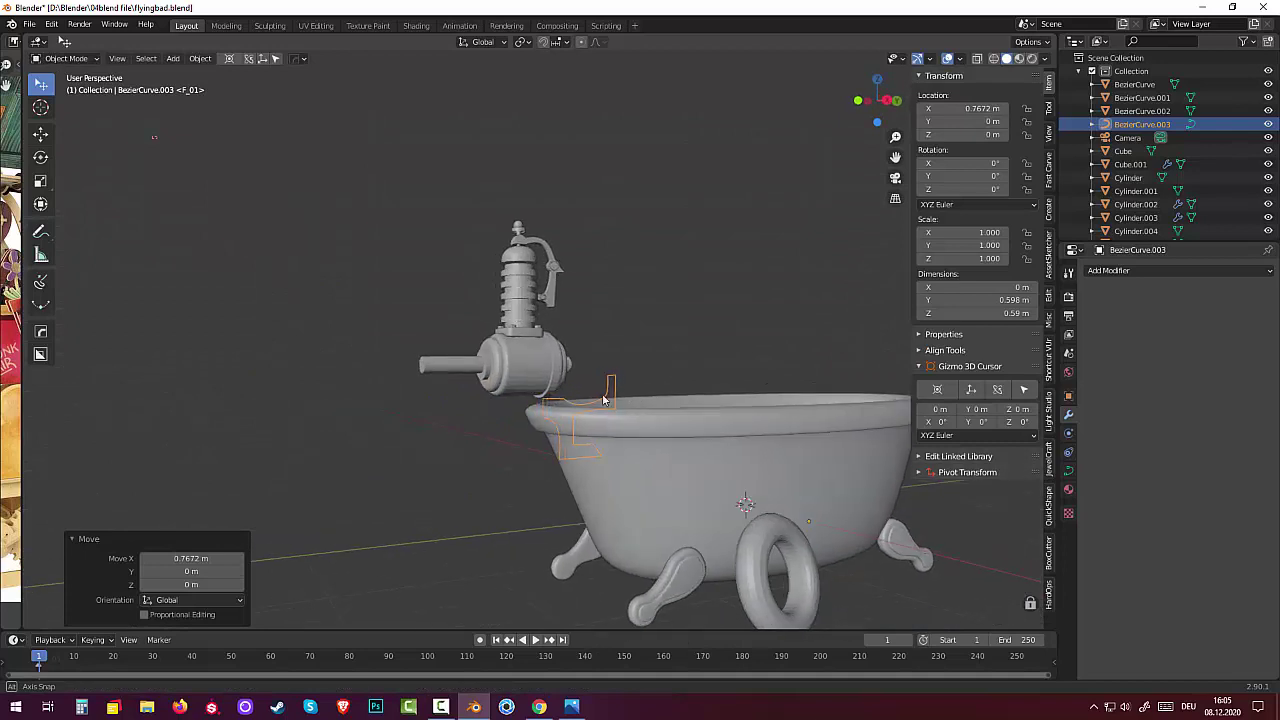
pyautogui.click(58, 62)
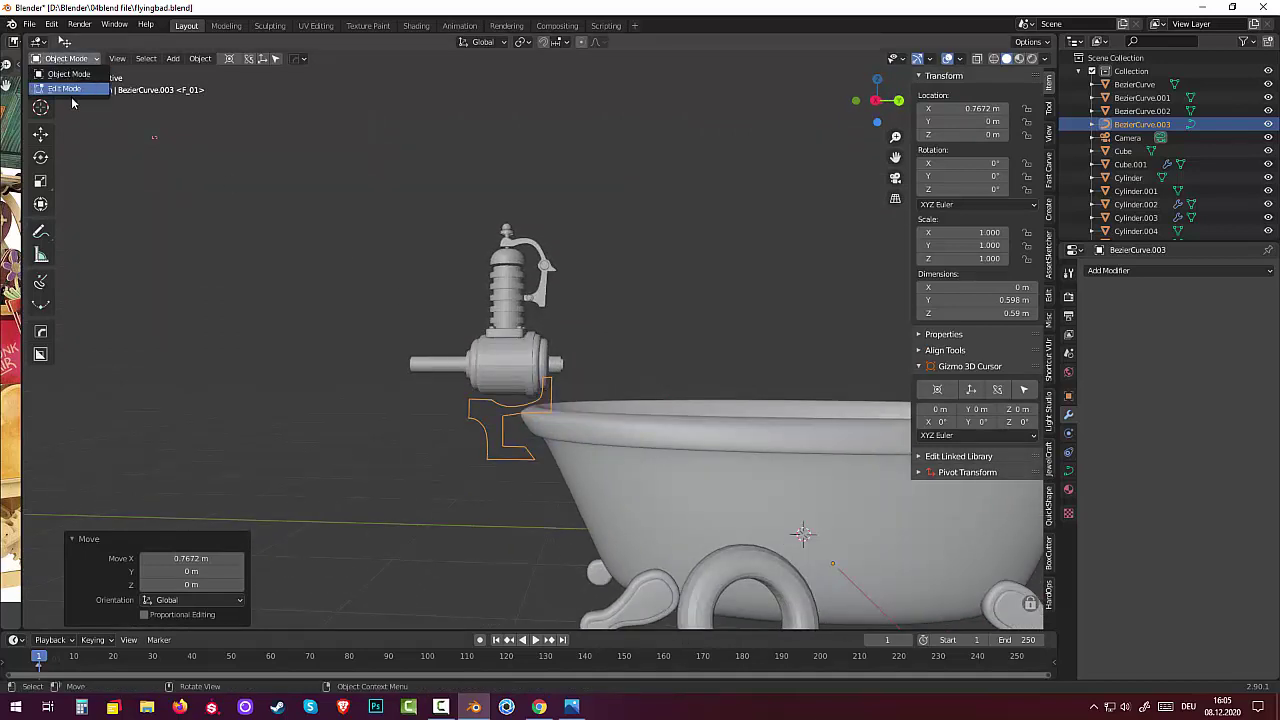
# In Edit Mode, delete the stray corner point on the bracket's lower edge
pyautogui.click(72, 90)
pyautogui.scroll(4, 540, 514)
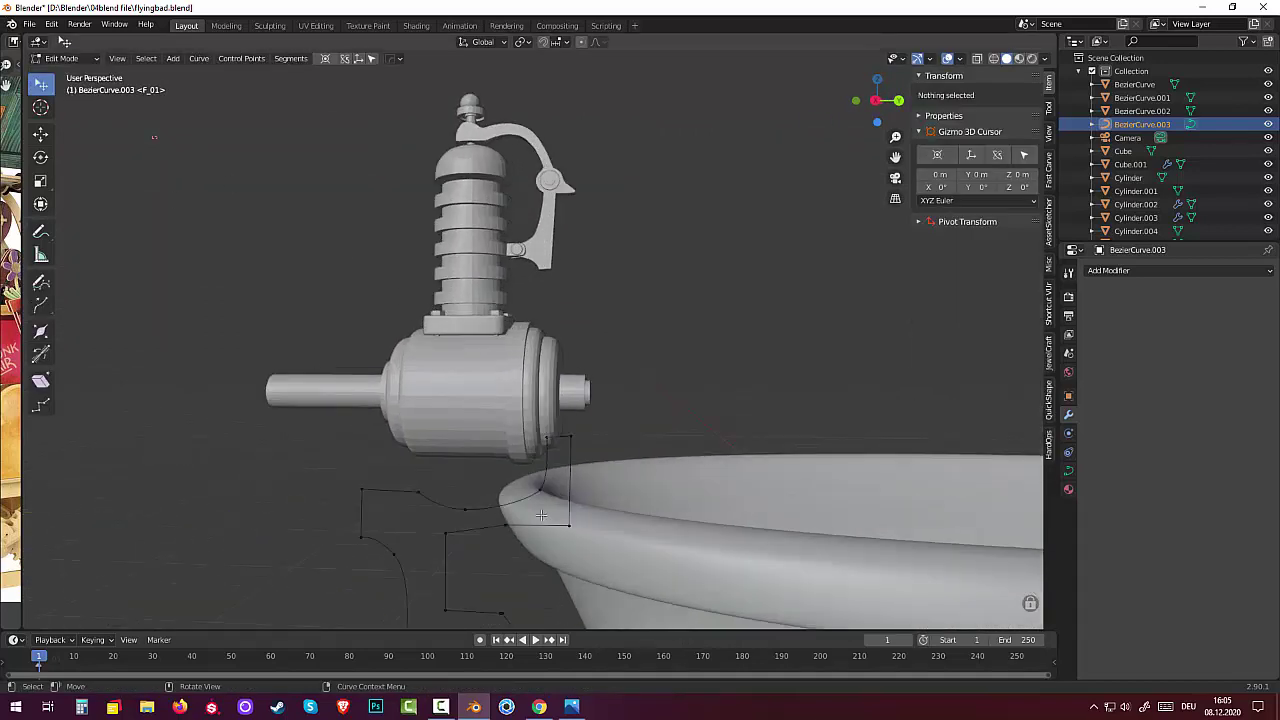
pyautogui.scroll(2, 545, 470)
pyautogui.scroll(2, 523, 400)
pyautogui.scroll(2, 514, 386)
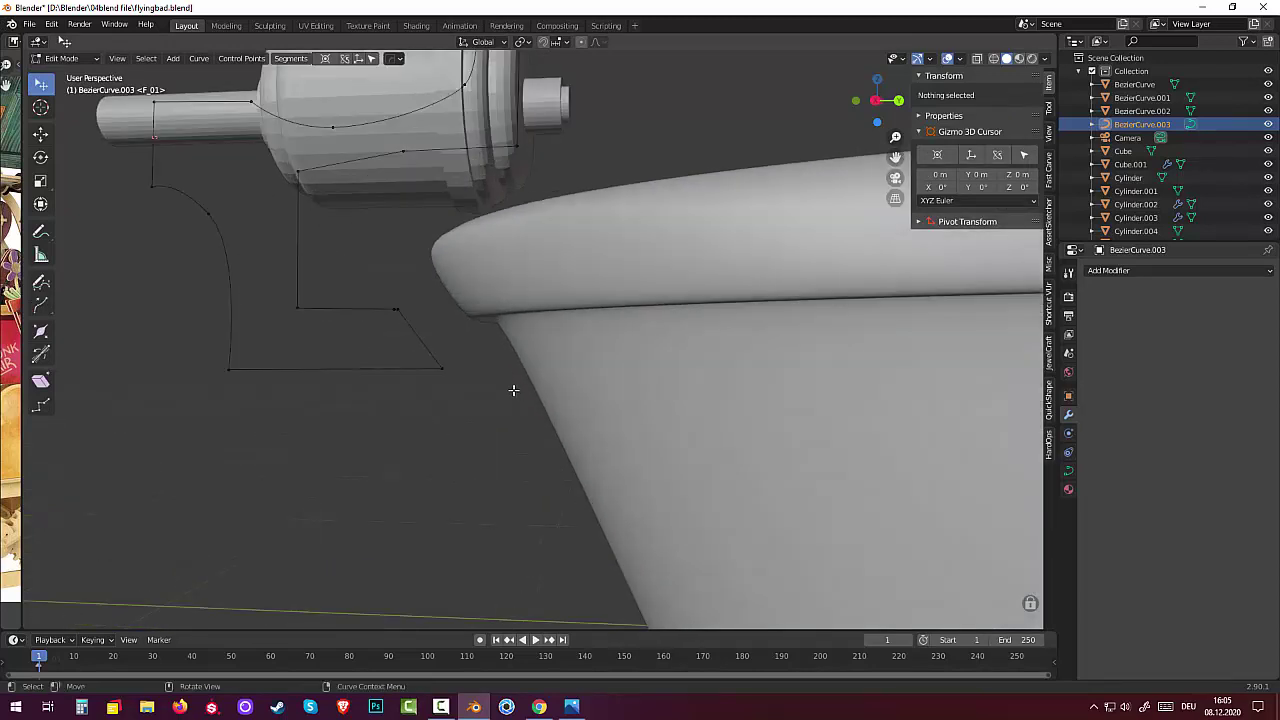
pyautogui.scroll(1, 509, 377)
pyautogui.moveTo(509, 377); pyautogui.dragTo(463, 401, button='middle')
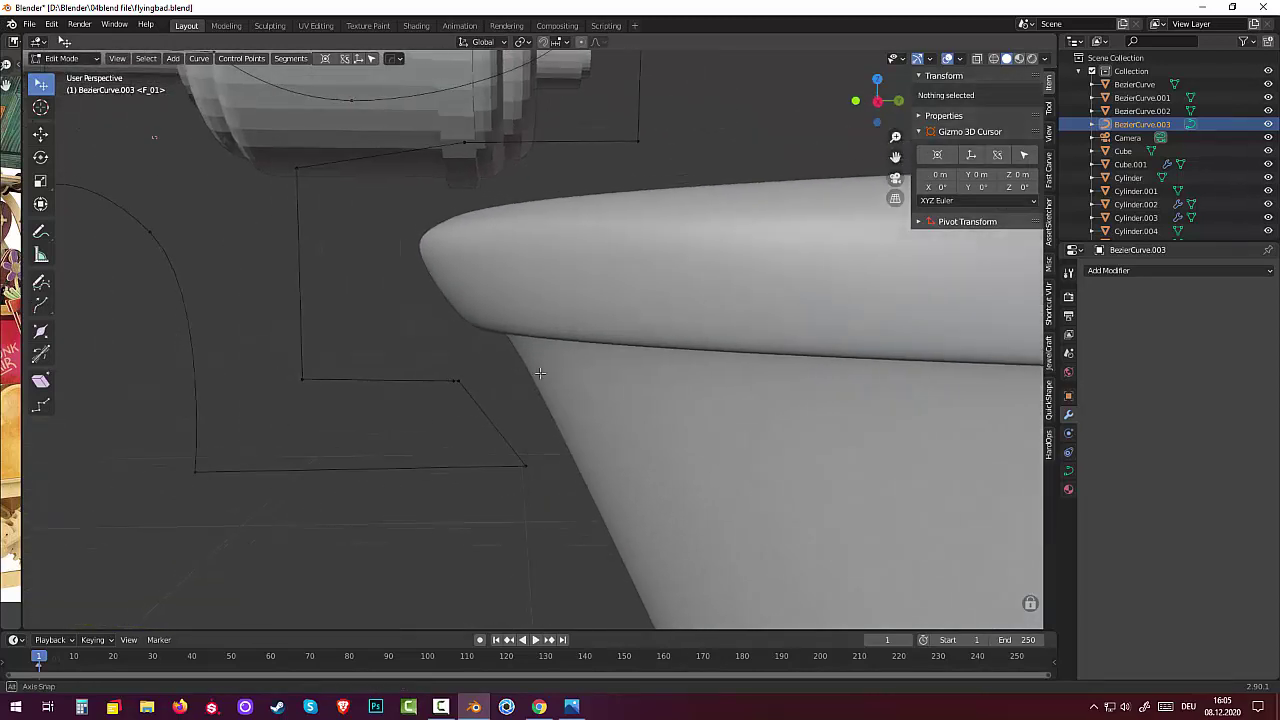
pyautogui.click(443, 395)
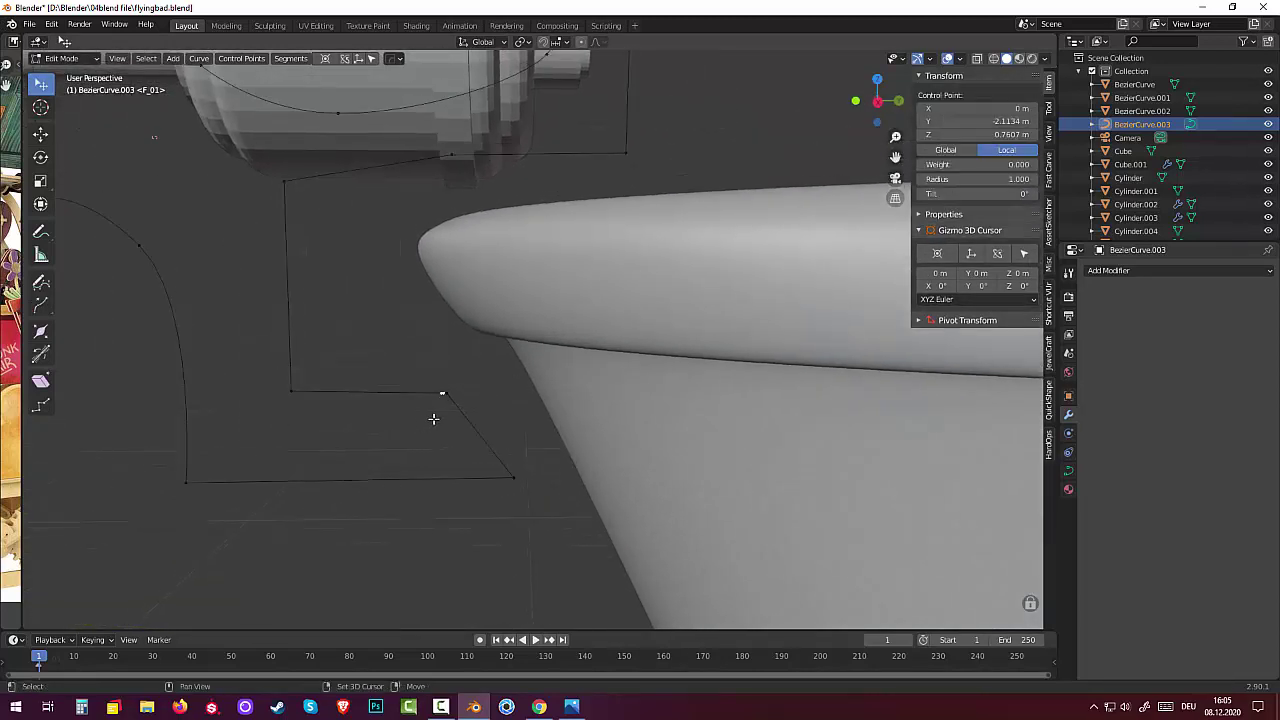
pyautogui.press('x')
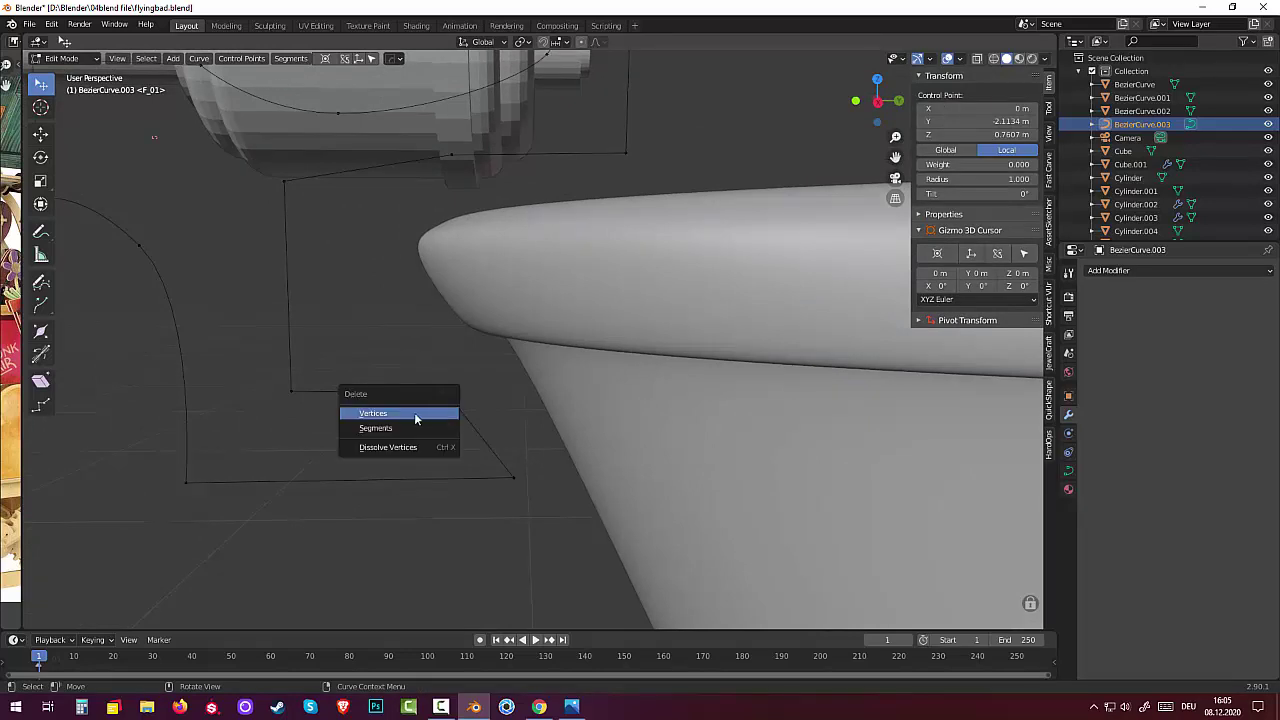
pyautogui.click(414, 412)
# Stretch the handles of the points under the engine and along the rim edge
pyautogui.scroll(-3, 478, 453)
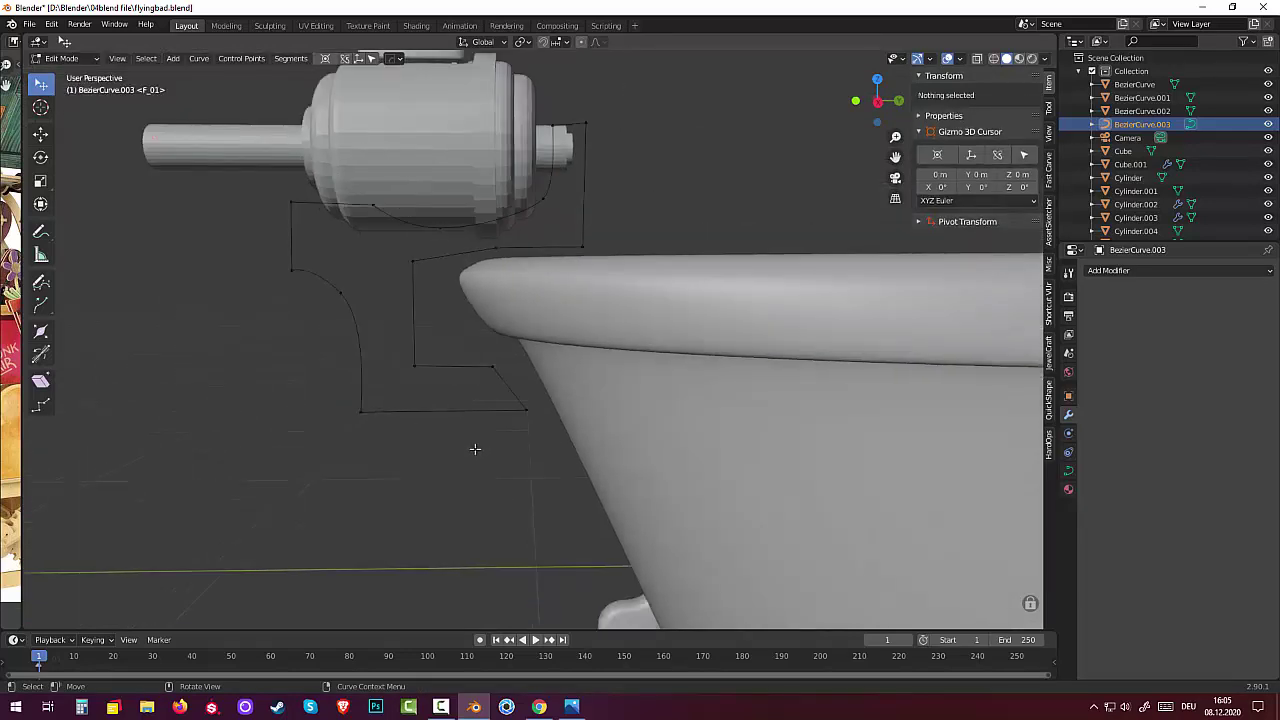
pyautogui.click(442, 229)
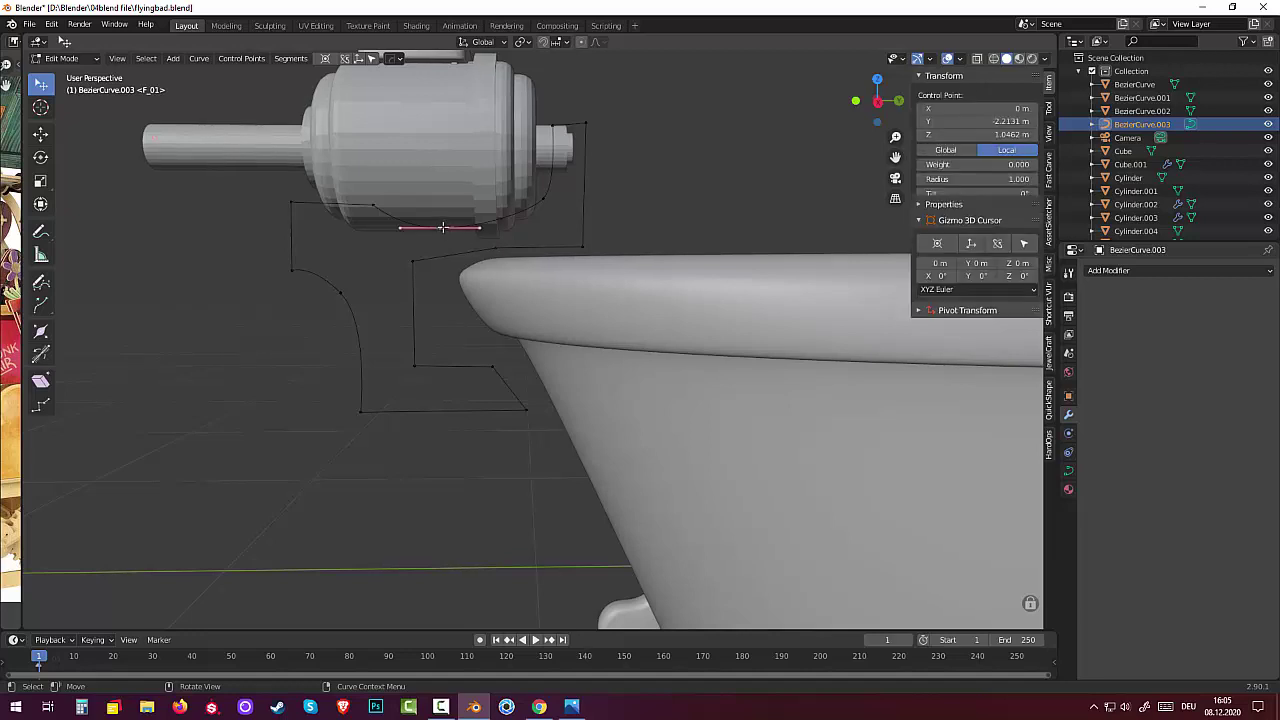
pyautogui.moveTo(478, 229)
pyautogui.mouseDown()
pyautogui.moveTo(546, 219)
pyautogui.moveTo(556, 246)
pyautogui.mouseUp()
pyautogui.click(497, 249)
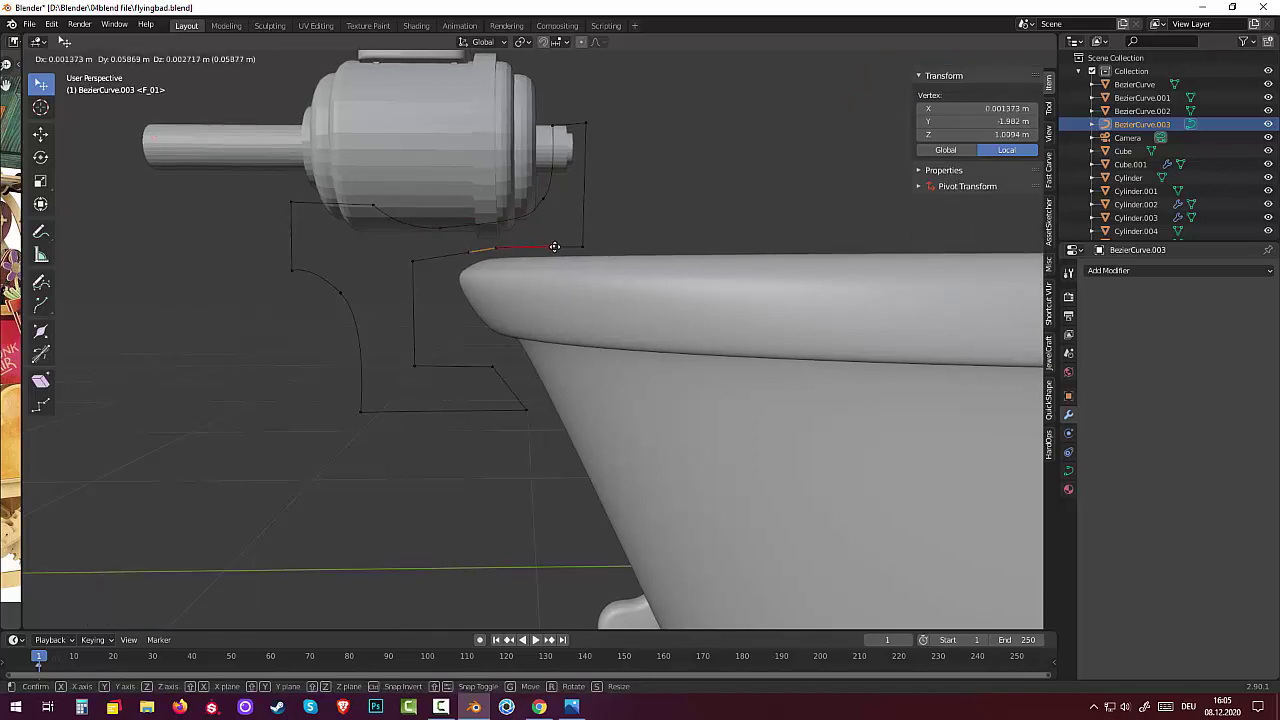
pyautogui.moveTo(472, 253)
pyautogui.mouseDown()
pyautogui.moveTo(389, 249)
pyautogui.moveTo(462, 253)
pyautogui.mouseUp()
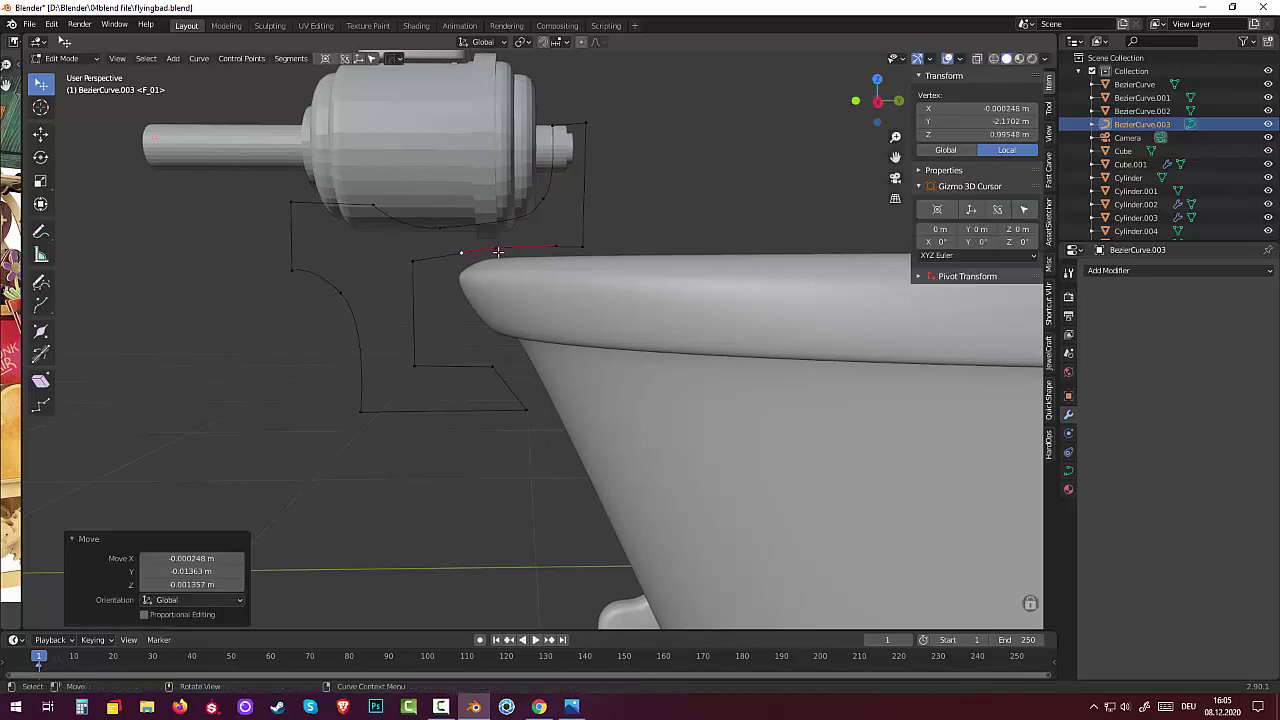
# Delete the extra rim-edge point and switch to Right view
pyautogui.click(497, 252)
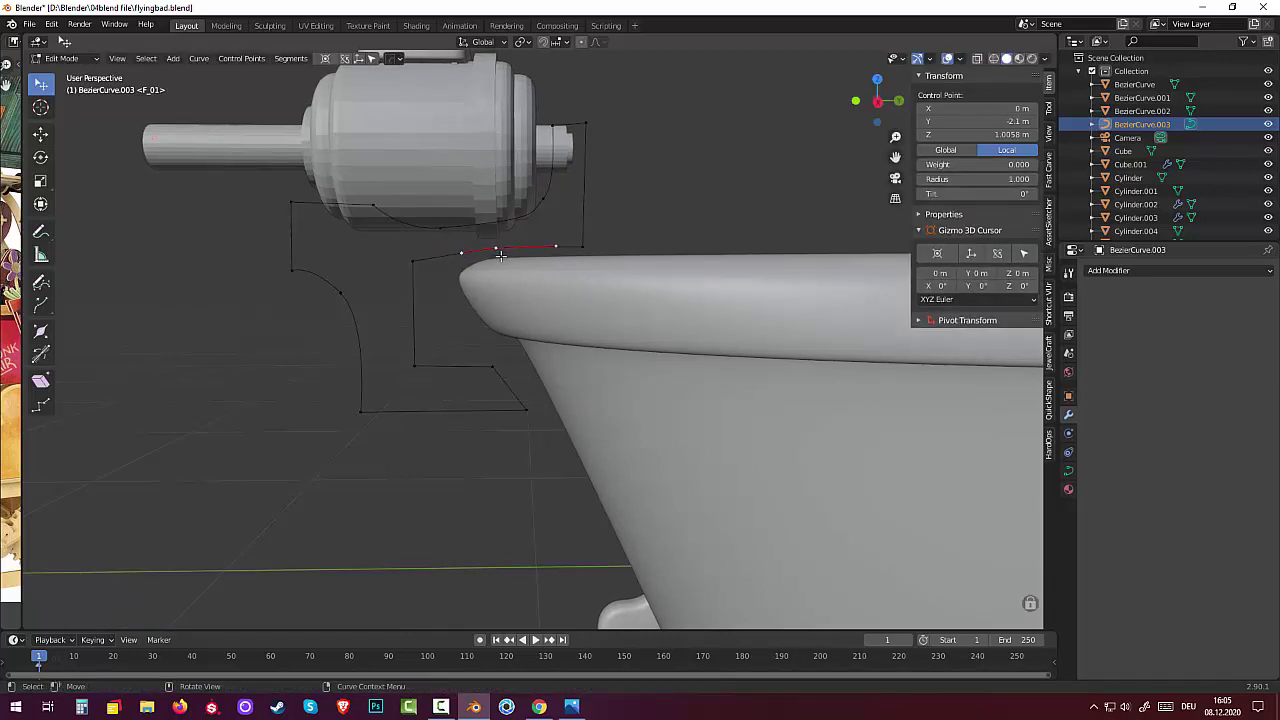
pyautogui.press('x')
pyautogui.click(494, 253)
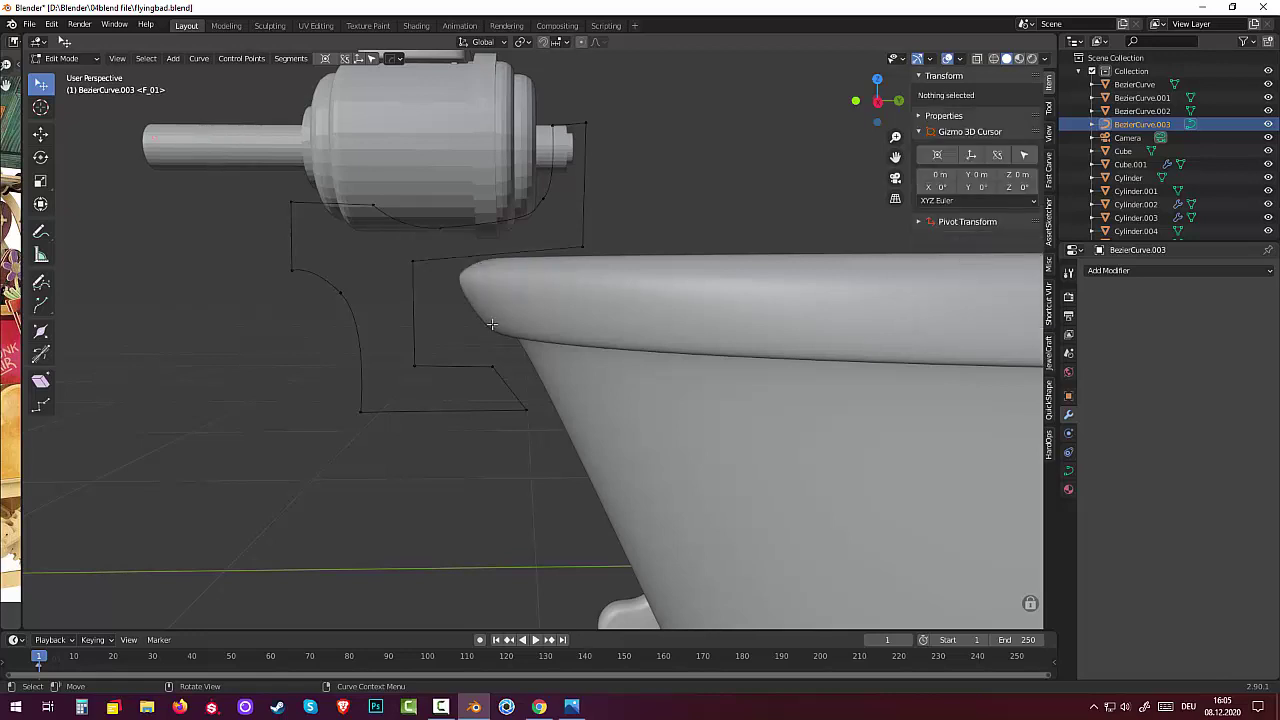
pyautogui.click(412, 268)
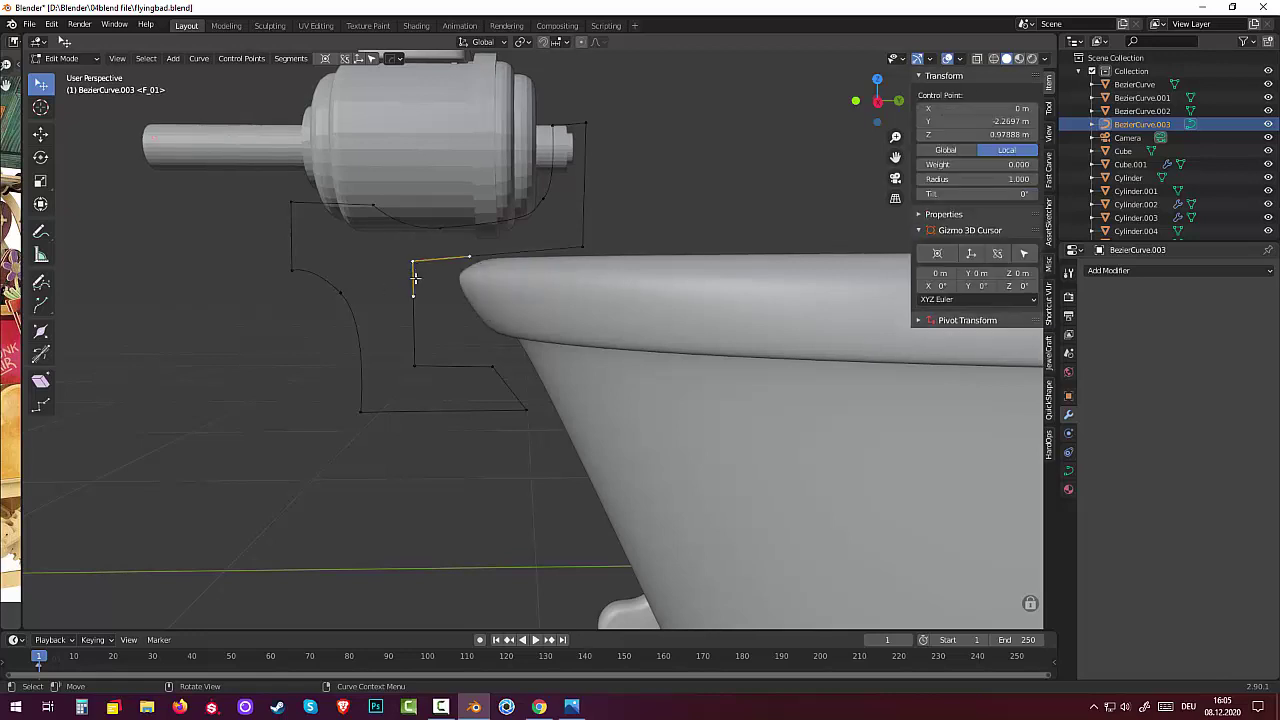
pyautogui.press('KP_3')
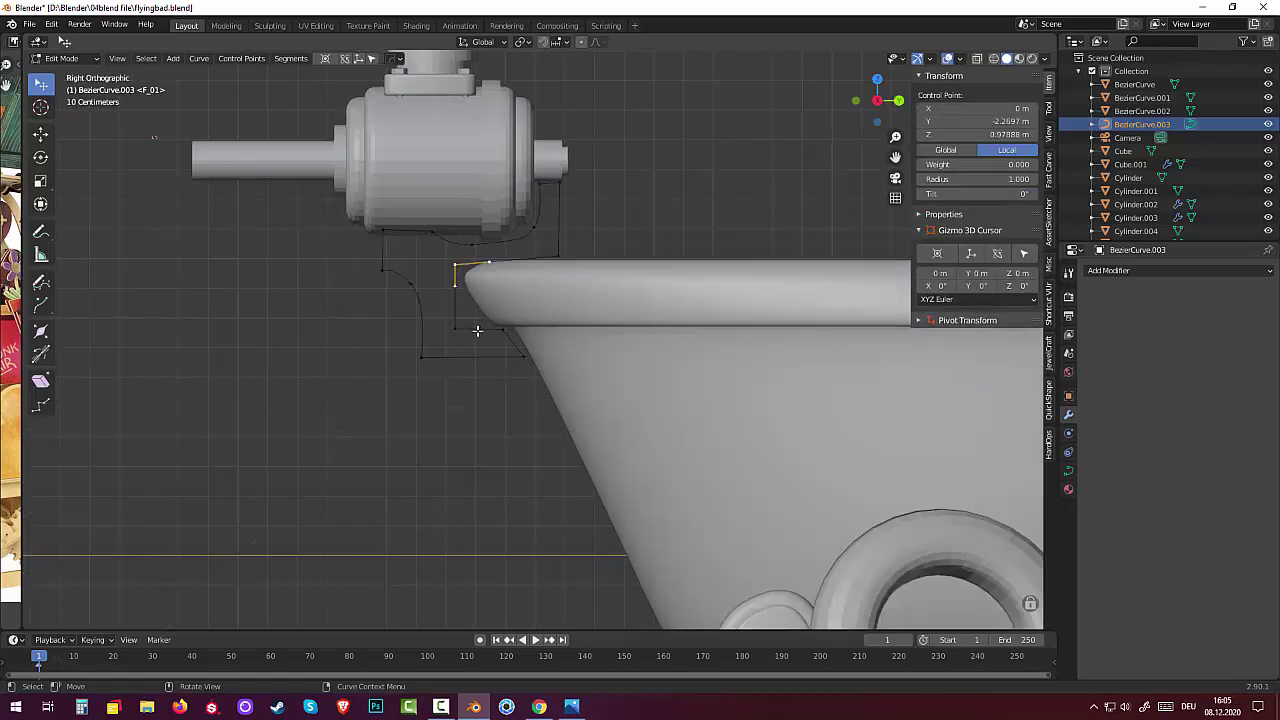
# Move the rim edge's top point and its handles in under the engine
pyautogui.click(381, 231)
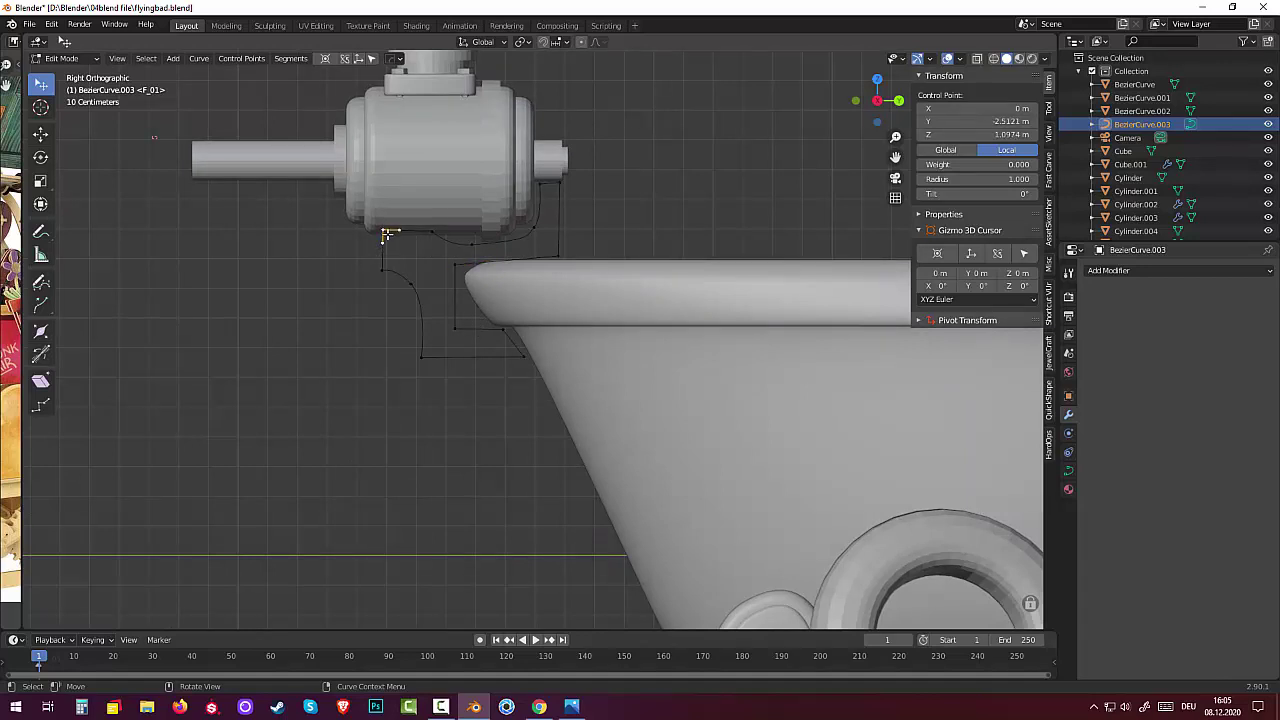
pyautogui.press('g')
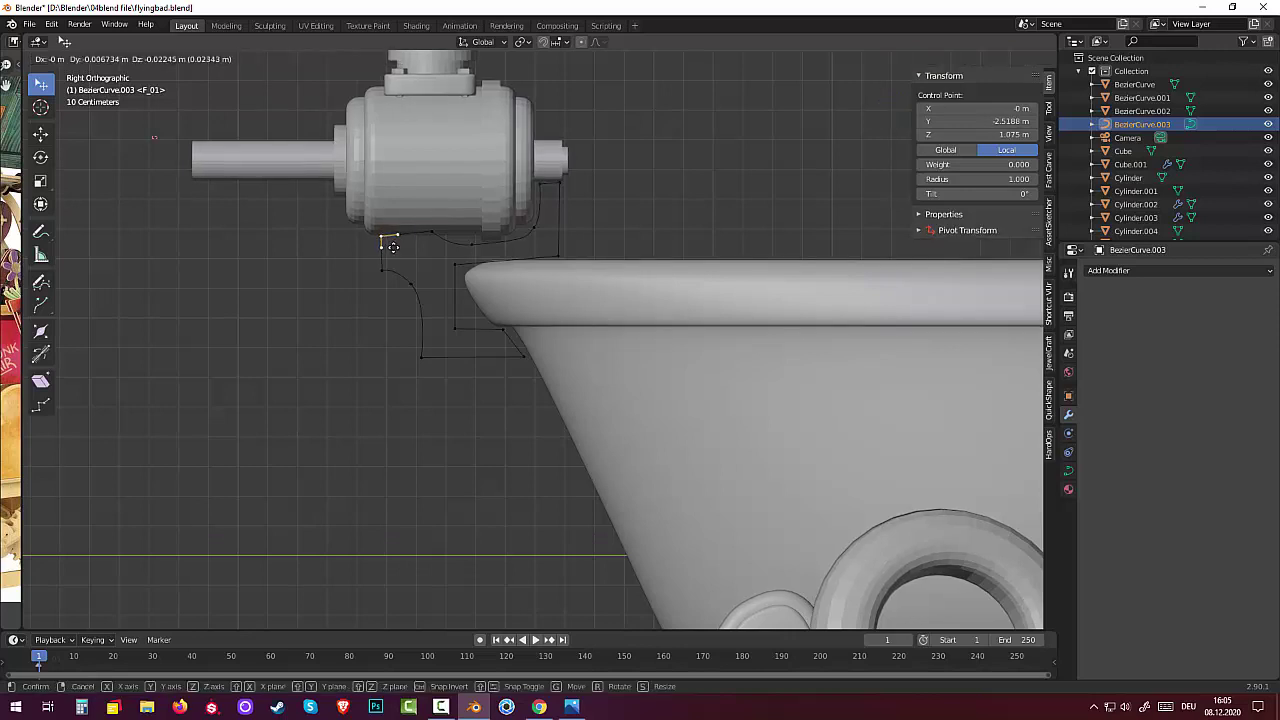
pyautogui.click(392, 246)
pyautogui.click(433, 232)
pyautogui.press('g')
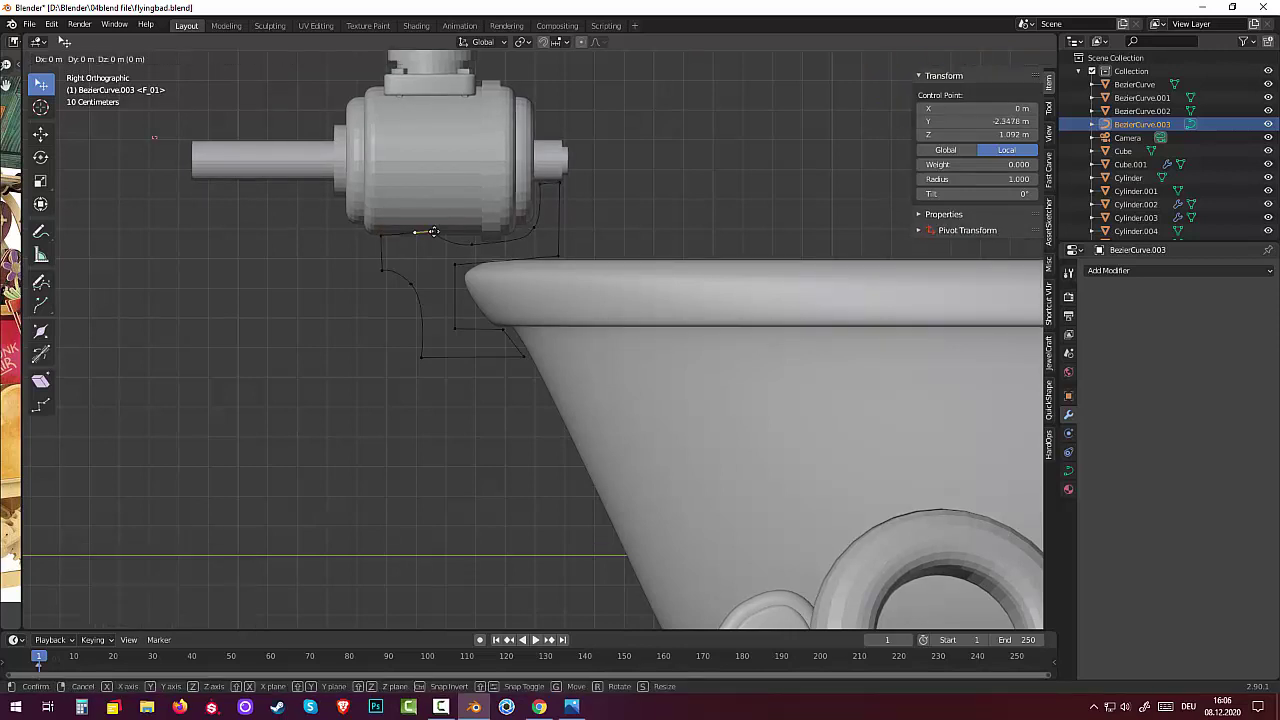
pyautogui.click(476, 243)
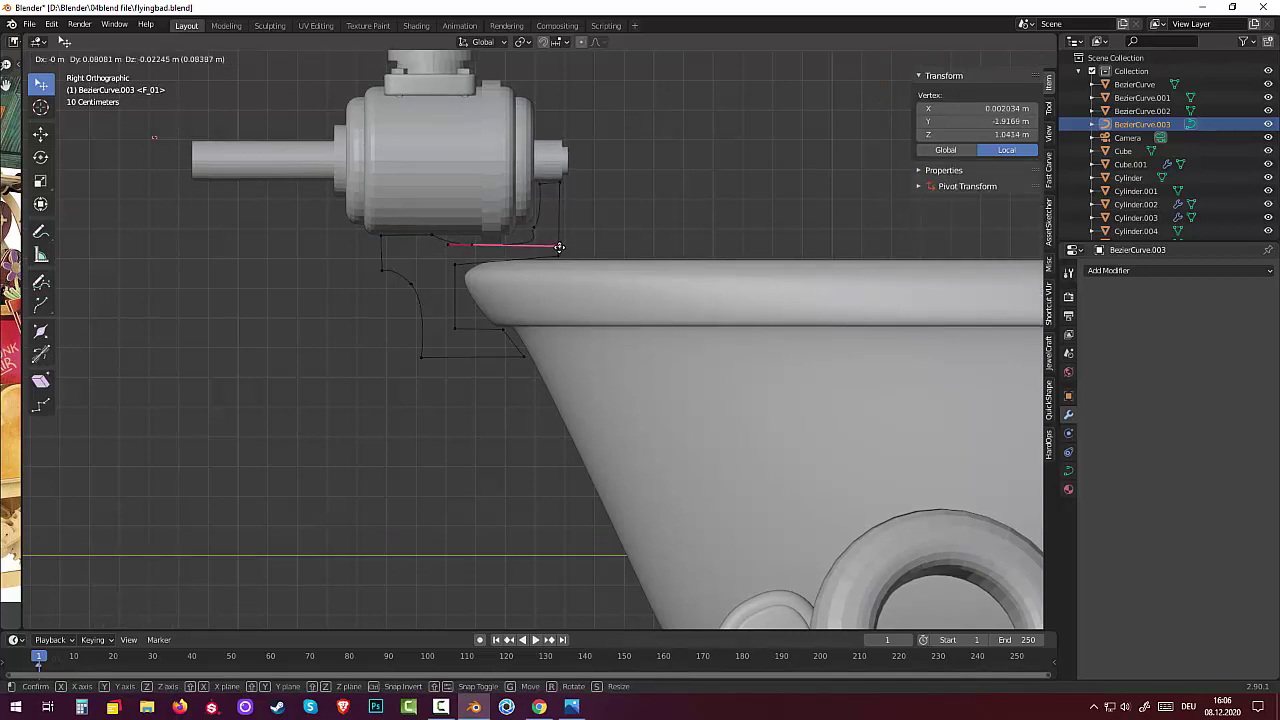
pyautogui.click(556, 243)
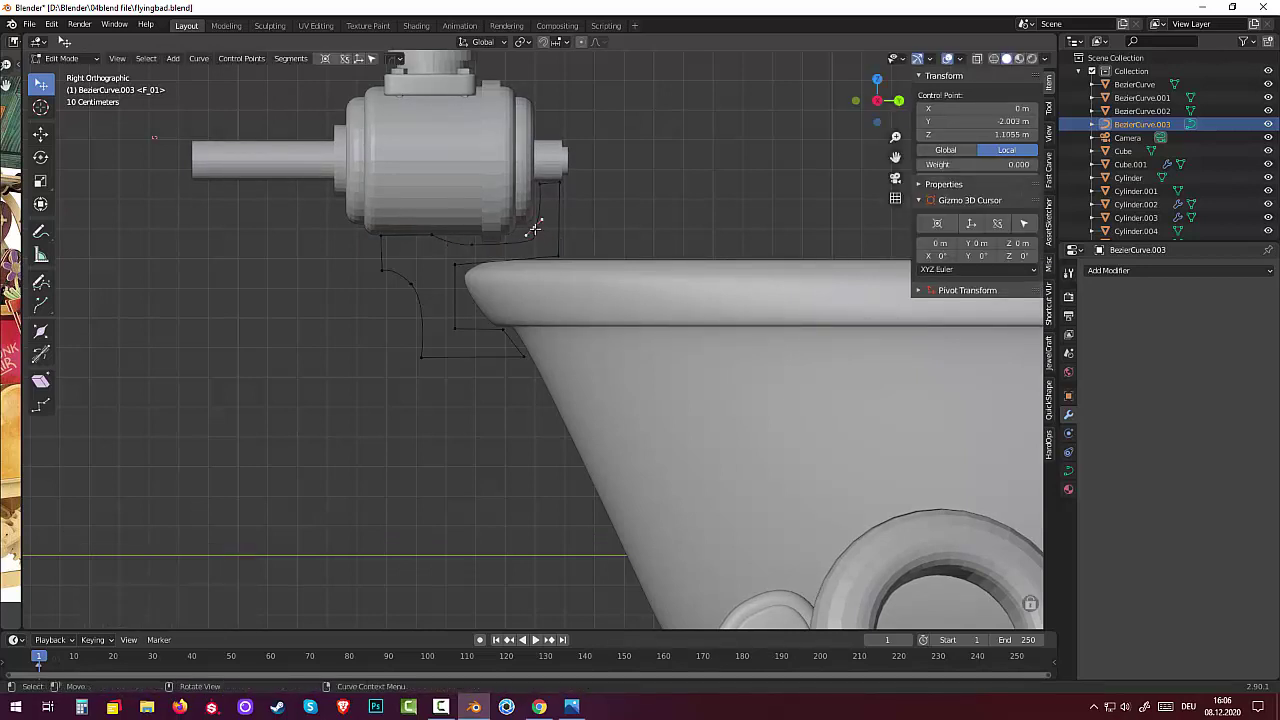
pyautogui.press('g')
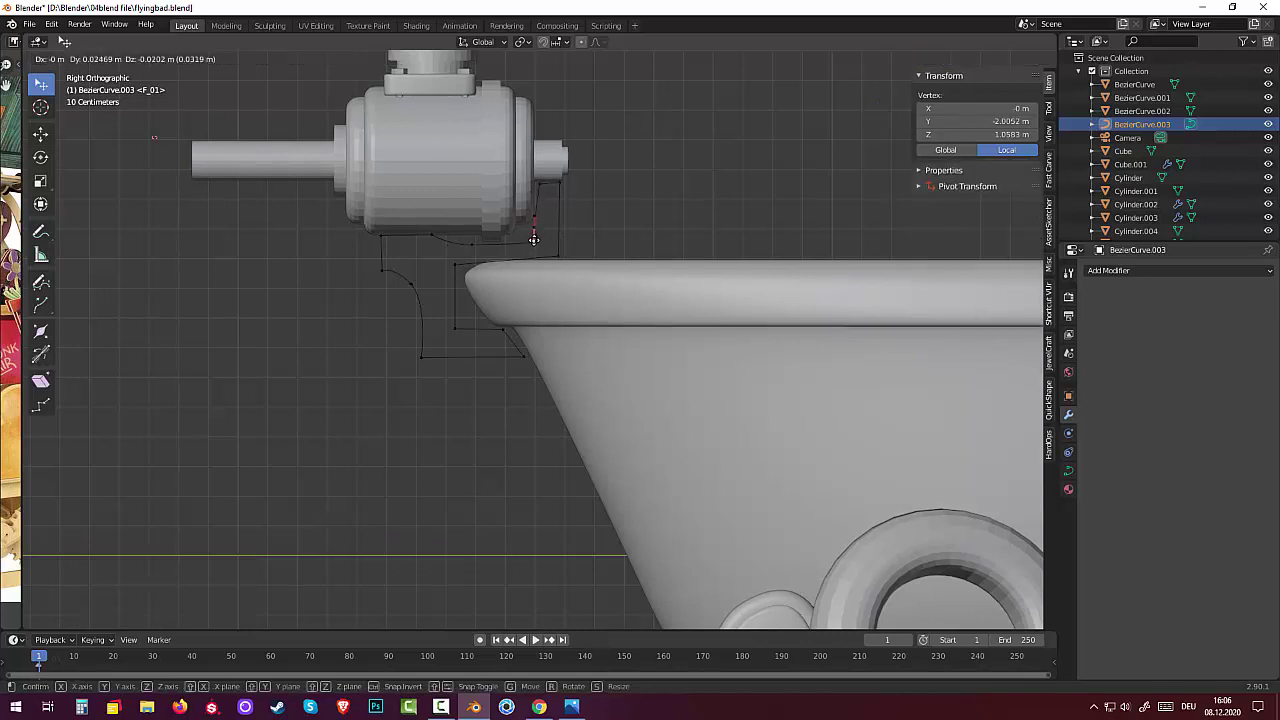
pyautogui.click(534, 228)
pyautogui.press('g')
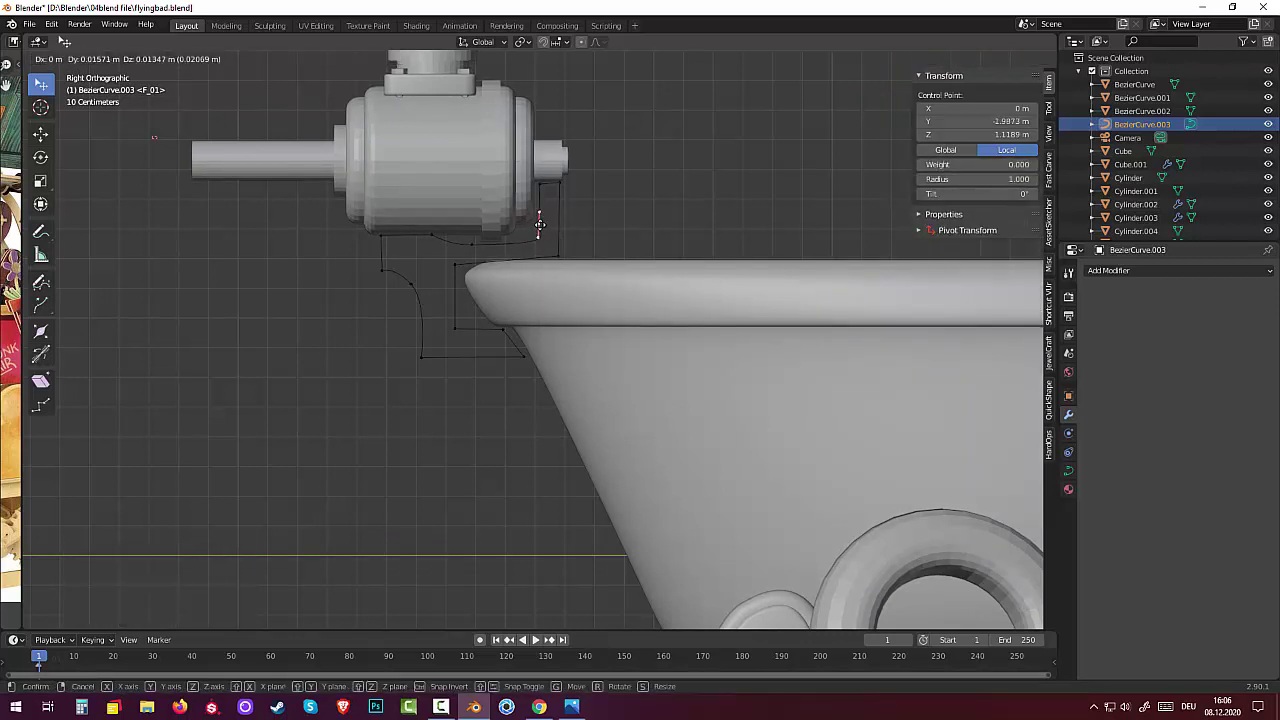
pyautogui.click(540, 215)
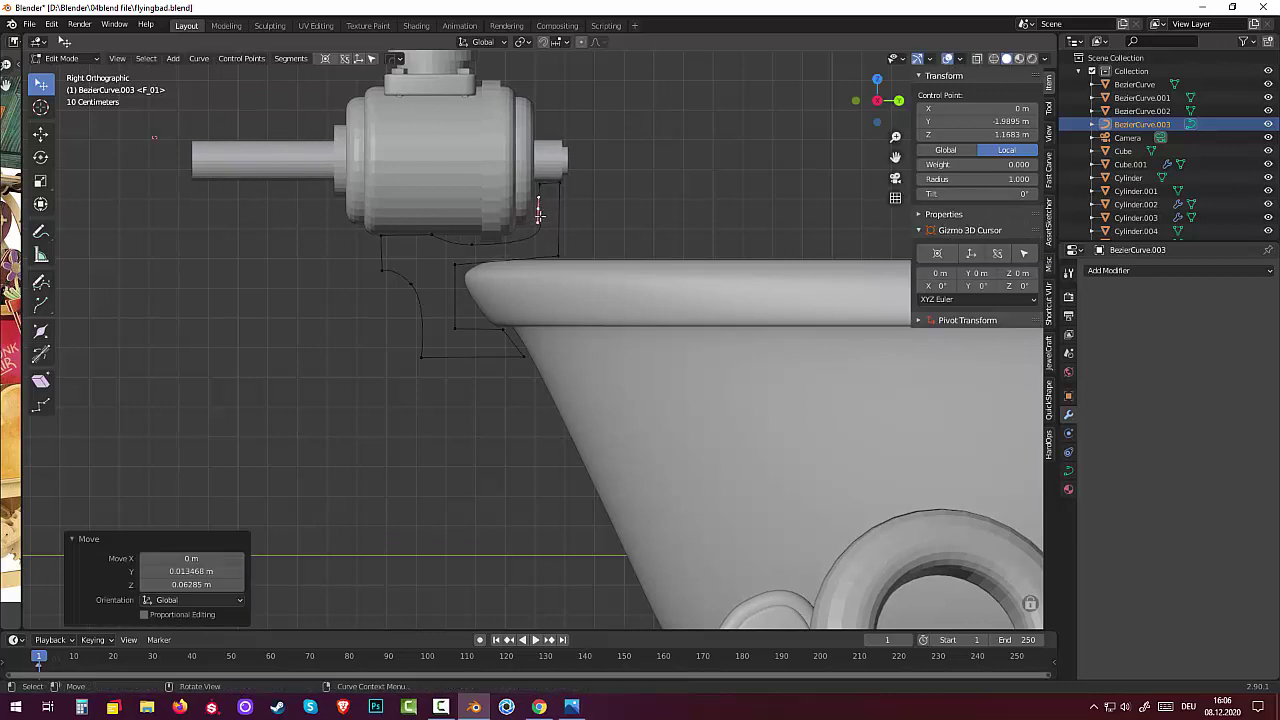
# Raise the handle and control point beside the engine's side, then clear the selection
pyautogui.click(537, 220)
pyautogui.press('g')
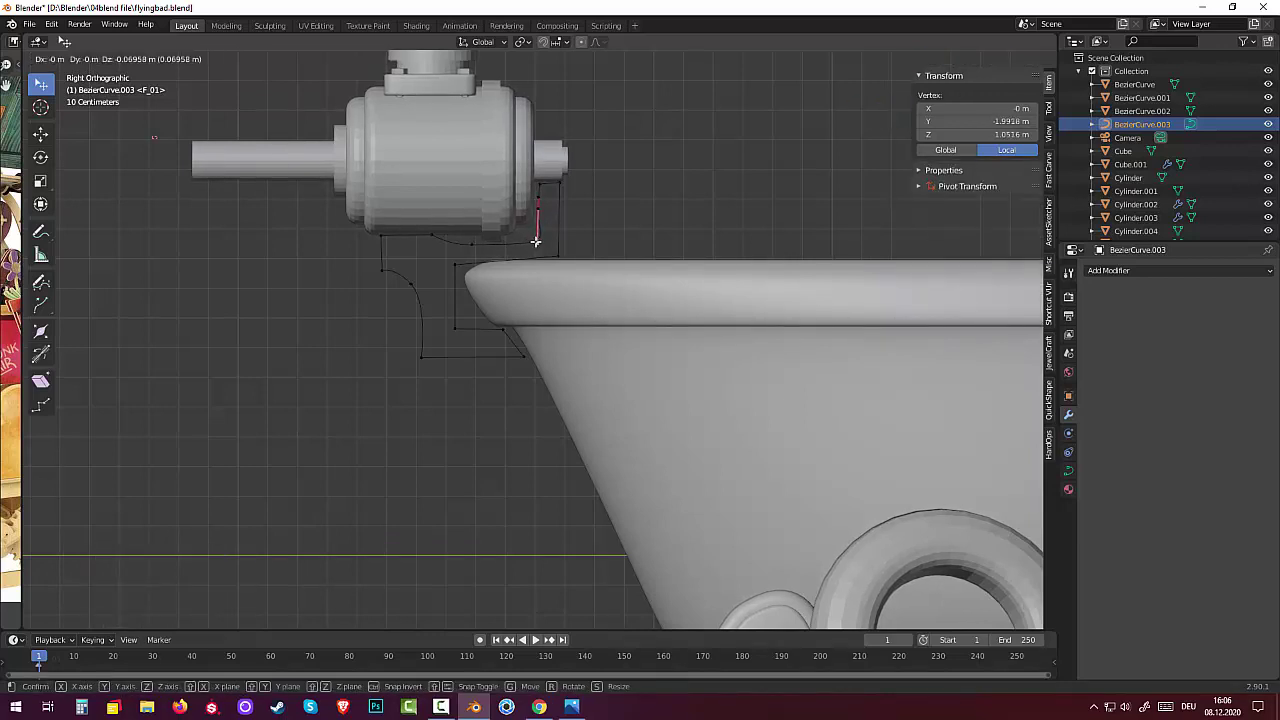
pyautogui.click(543, 191)
pyautogui.click(543, 187)
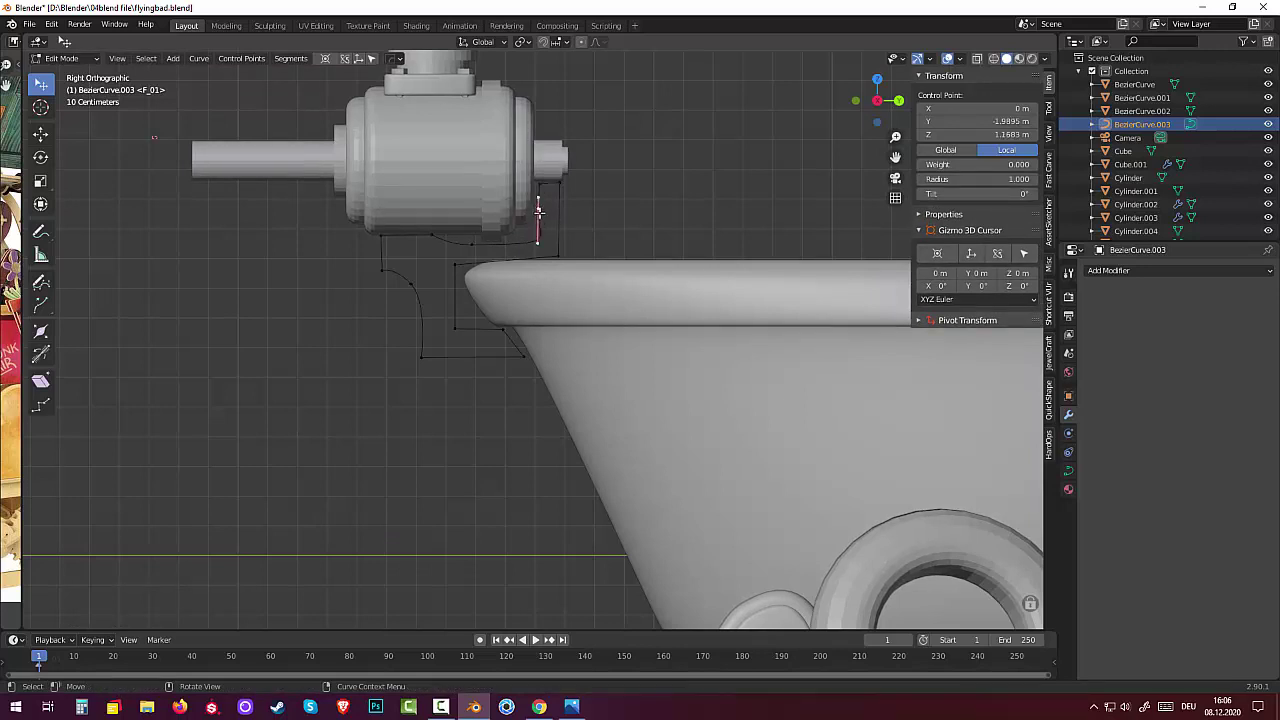
pyautogui.press('g')
pyautogui.click(541, 211)
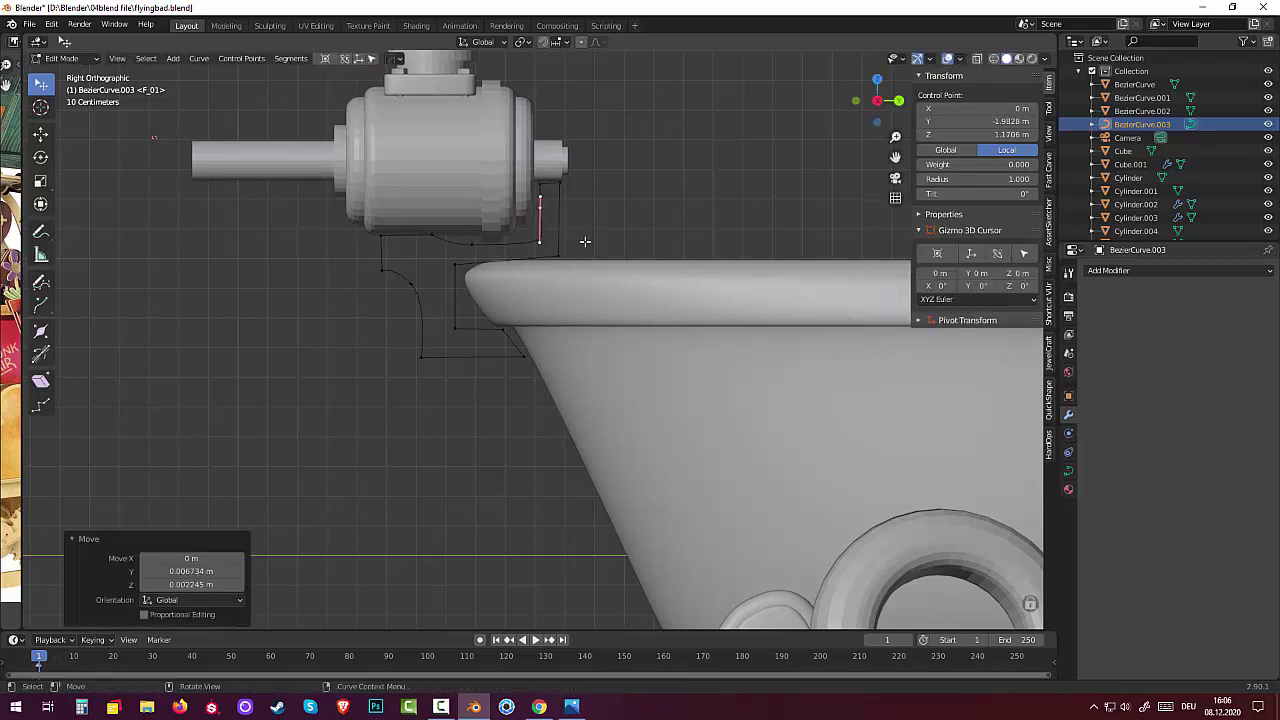
pyautogui.click(595, 245)
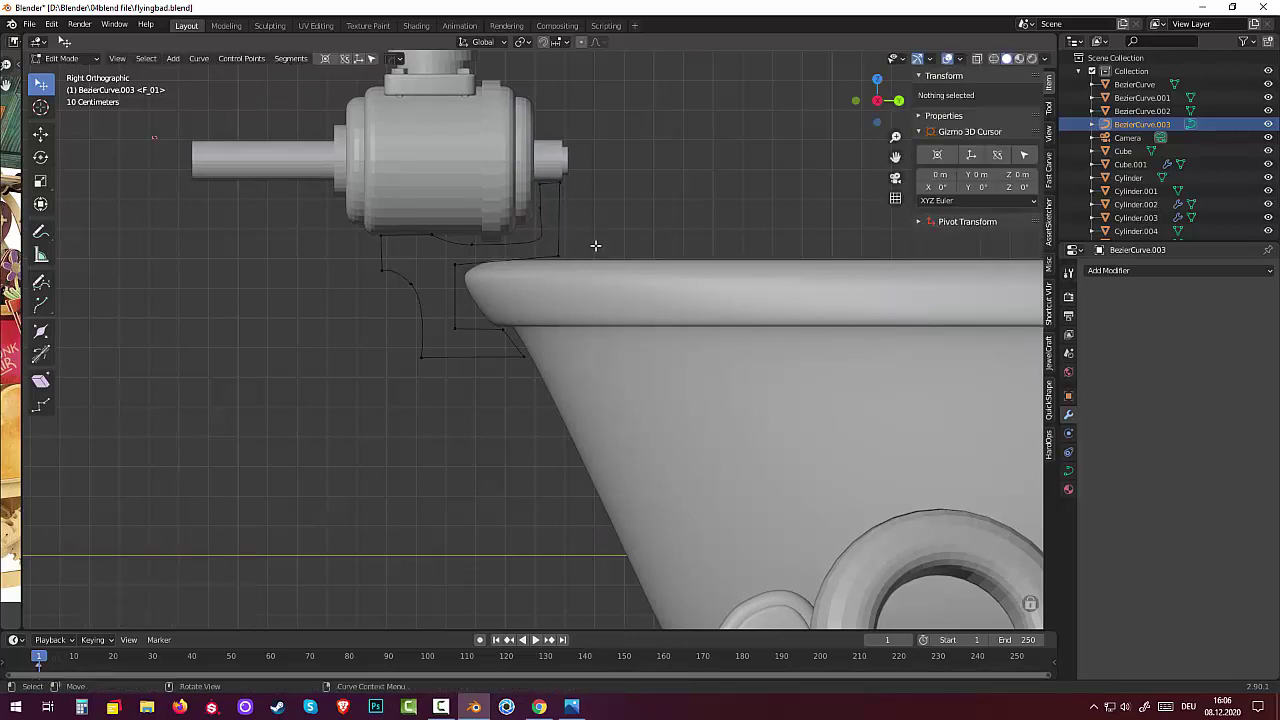
# Shorten the corner handle under the engine and raise the right-end point and handle to the end cap
pyautogui.click(471, 252)
pyautogui.click(558, 244)
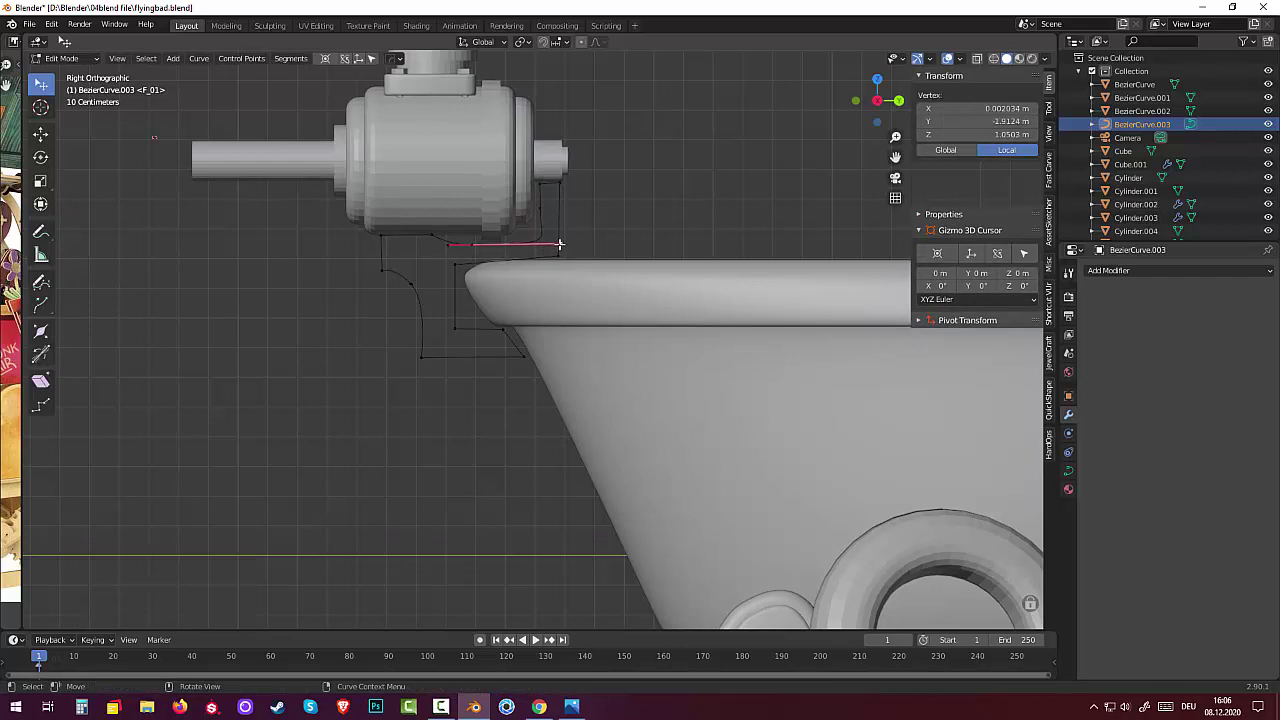
pyautogui.press('g')
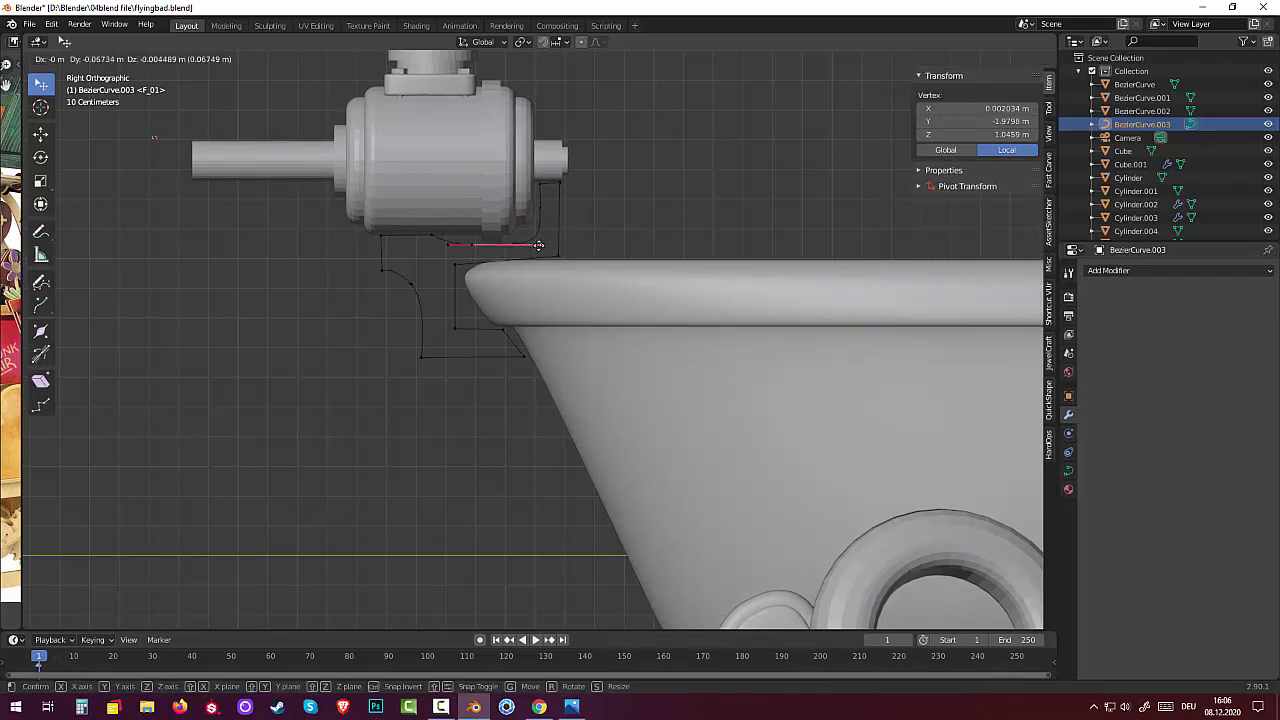
pyautogui.click(539, 243)
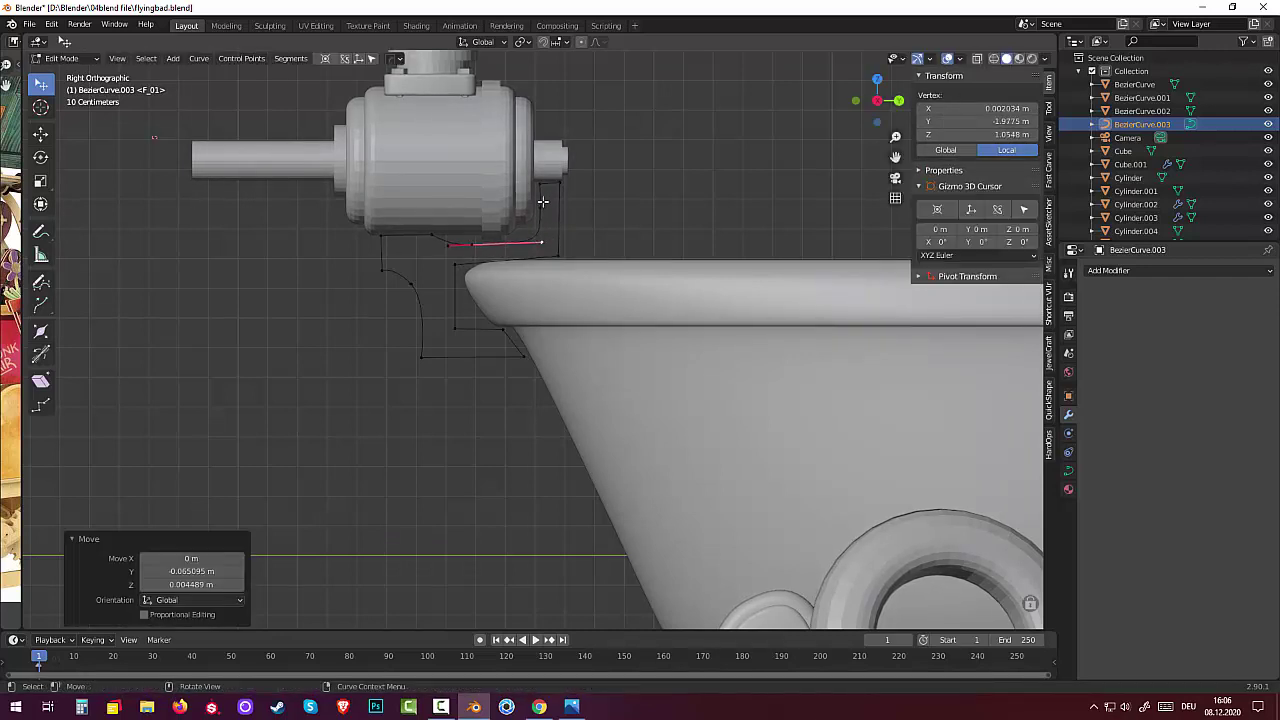
pyautogui.click(541, 186)
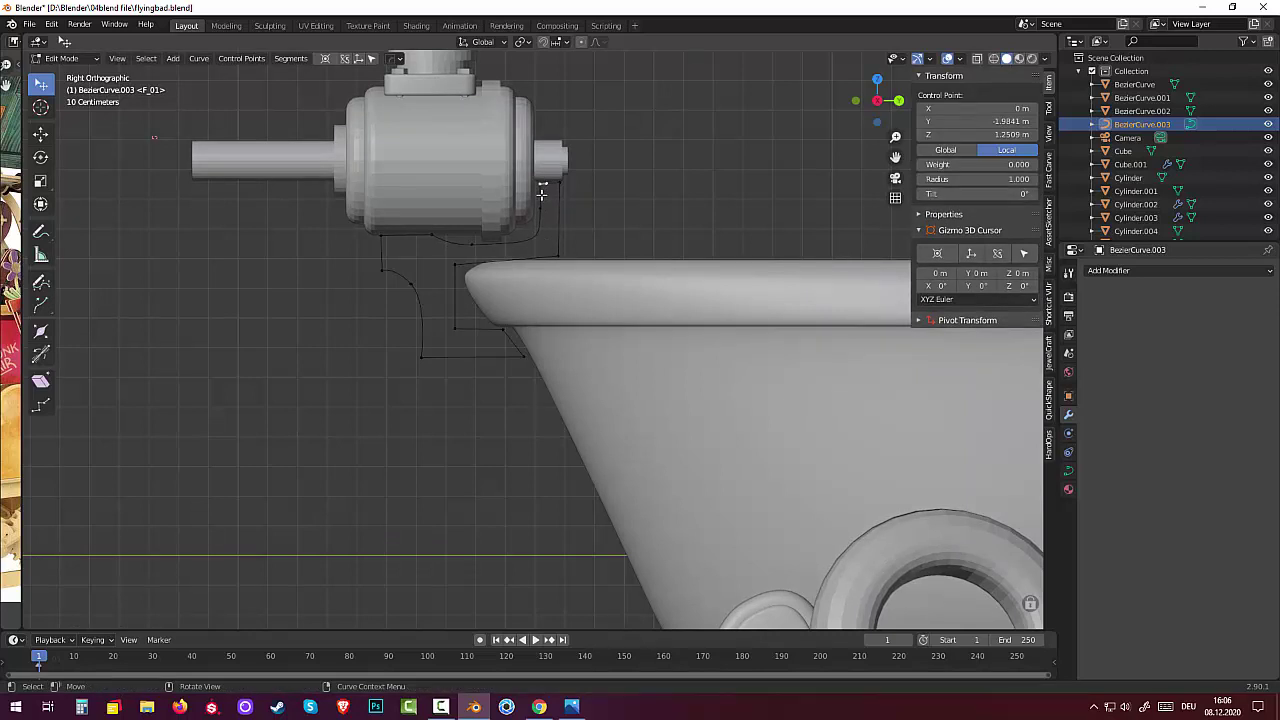
pyautogui.press('g')
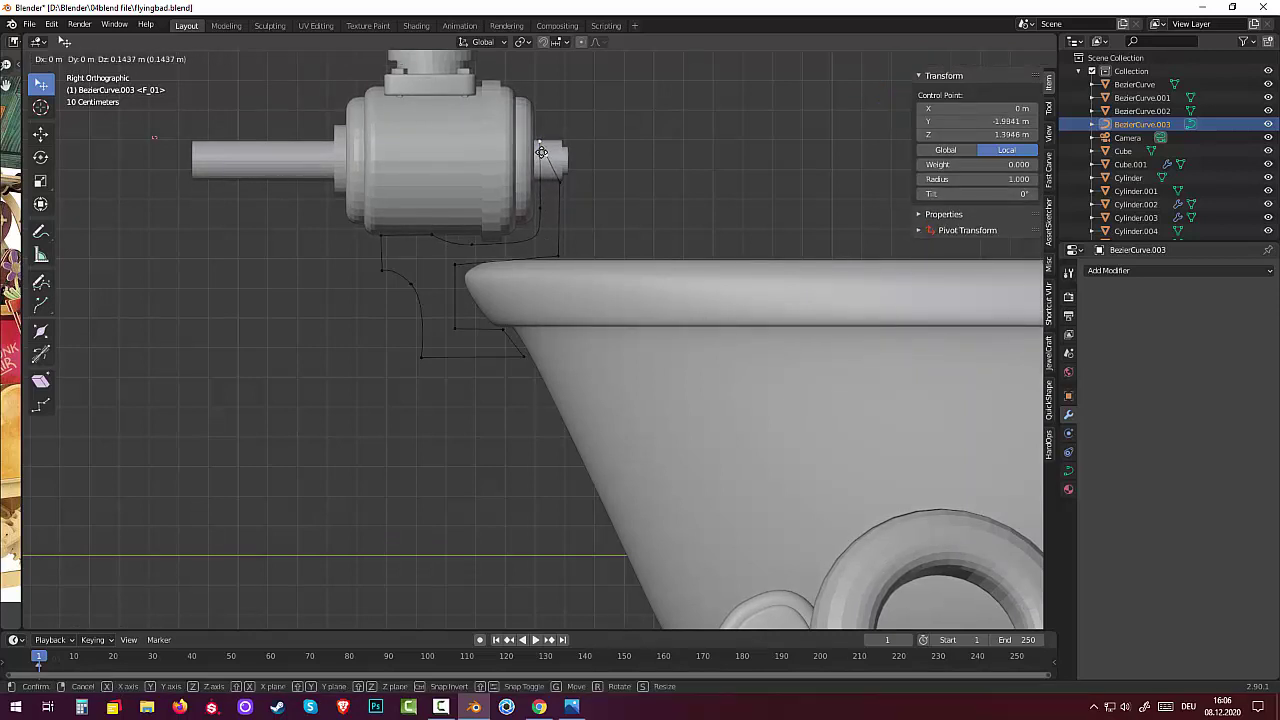
pyautogui.click(541, 151)
pyautogui.click(558, 184)
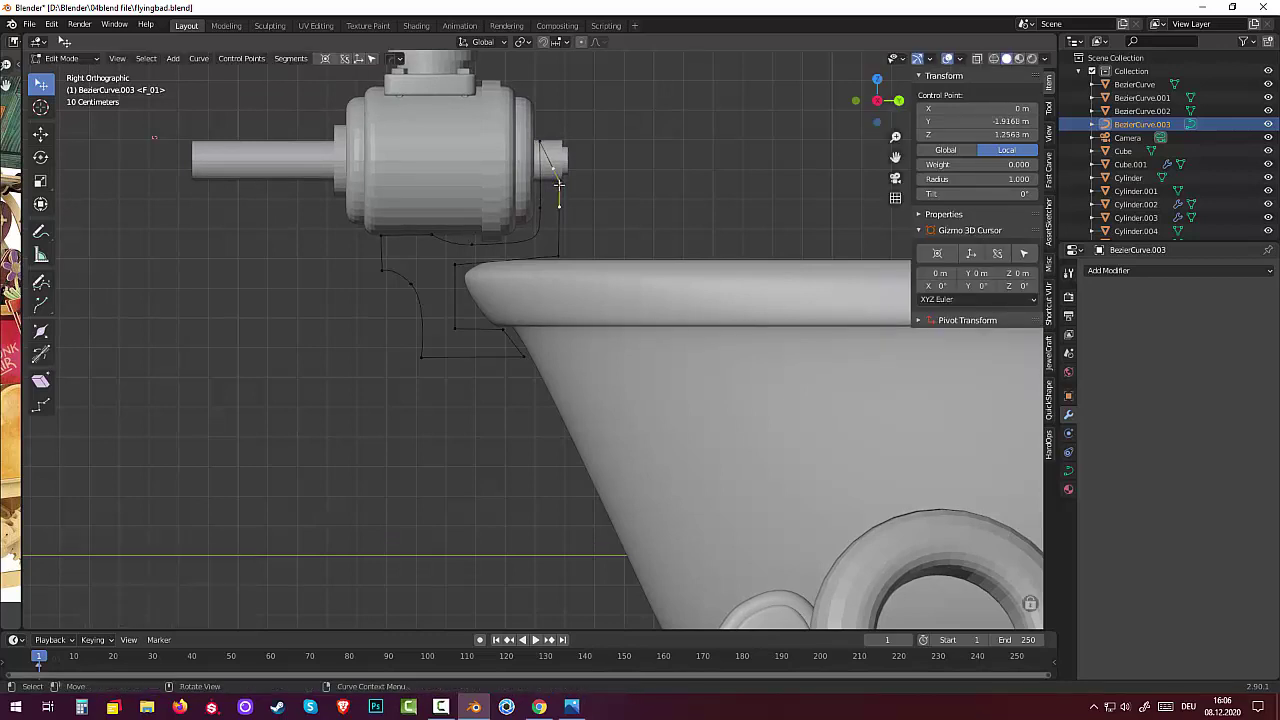
pyautogui.press('g')
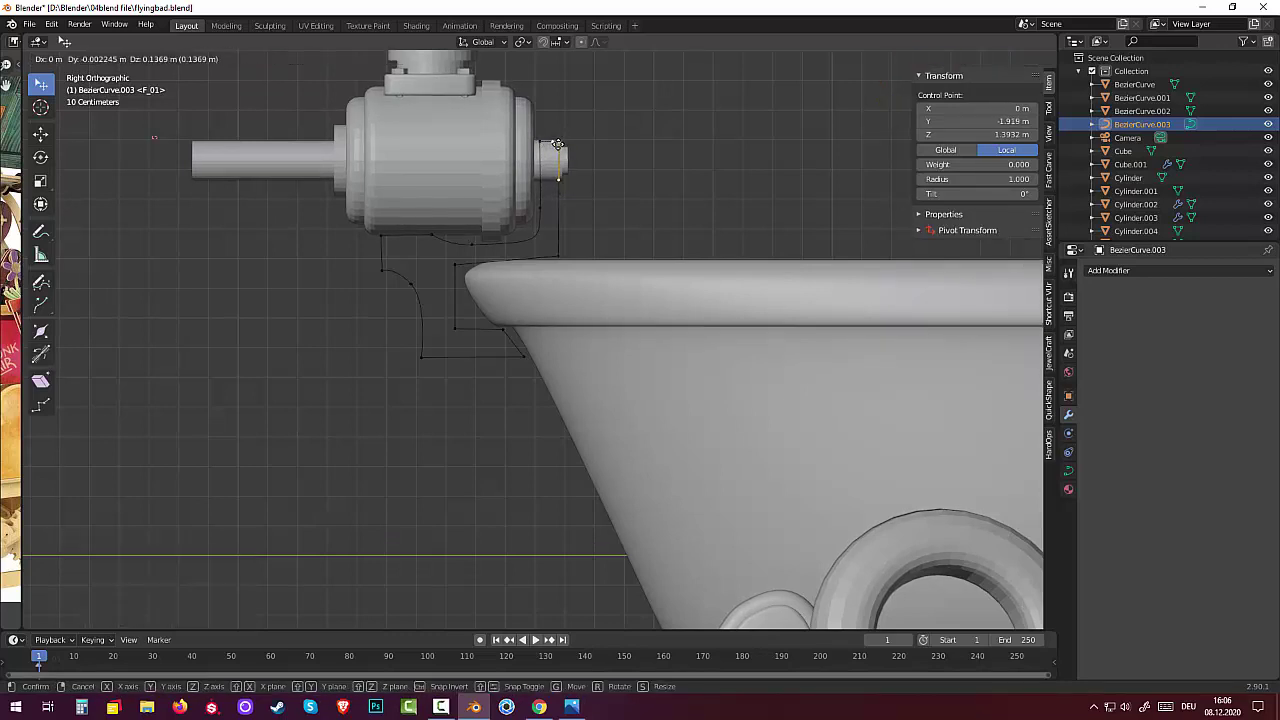
pyautogui.click(557, 145)
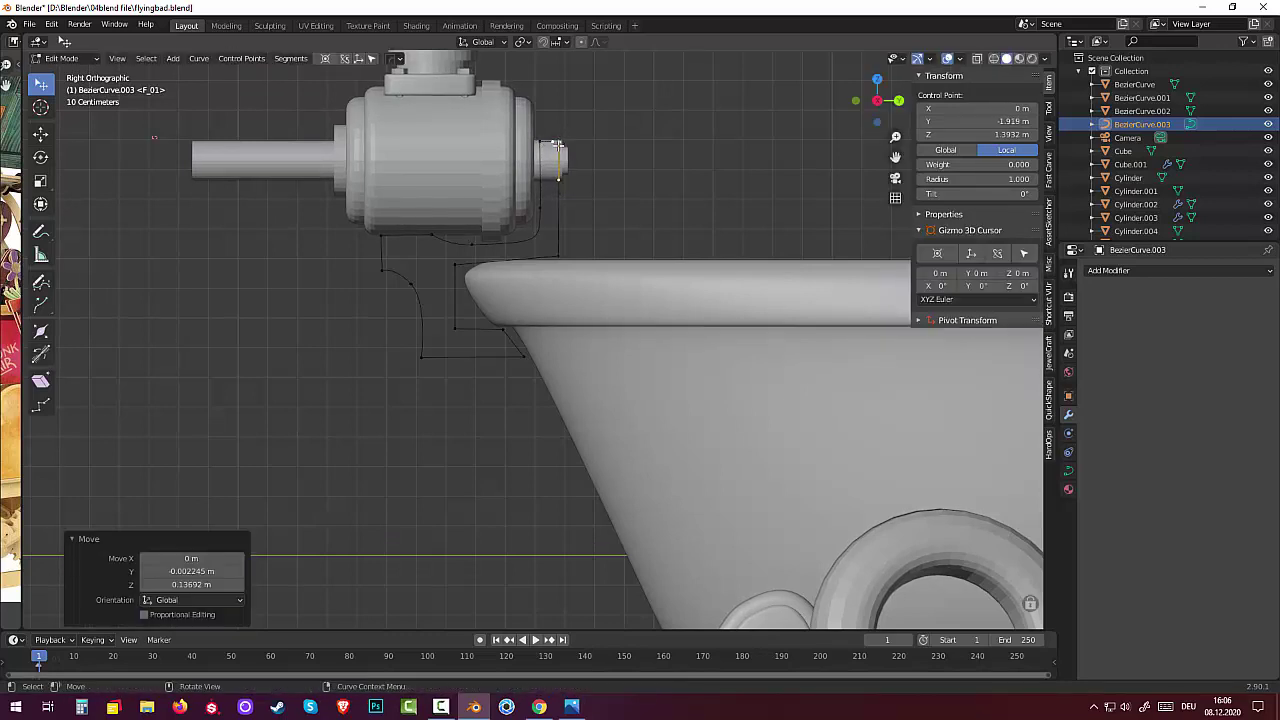
# Adjust the rim corner point and fit the lower point and handle along the tub's slanted wall
pyautogui.click(454, 265)
pyautogui.press('g')
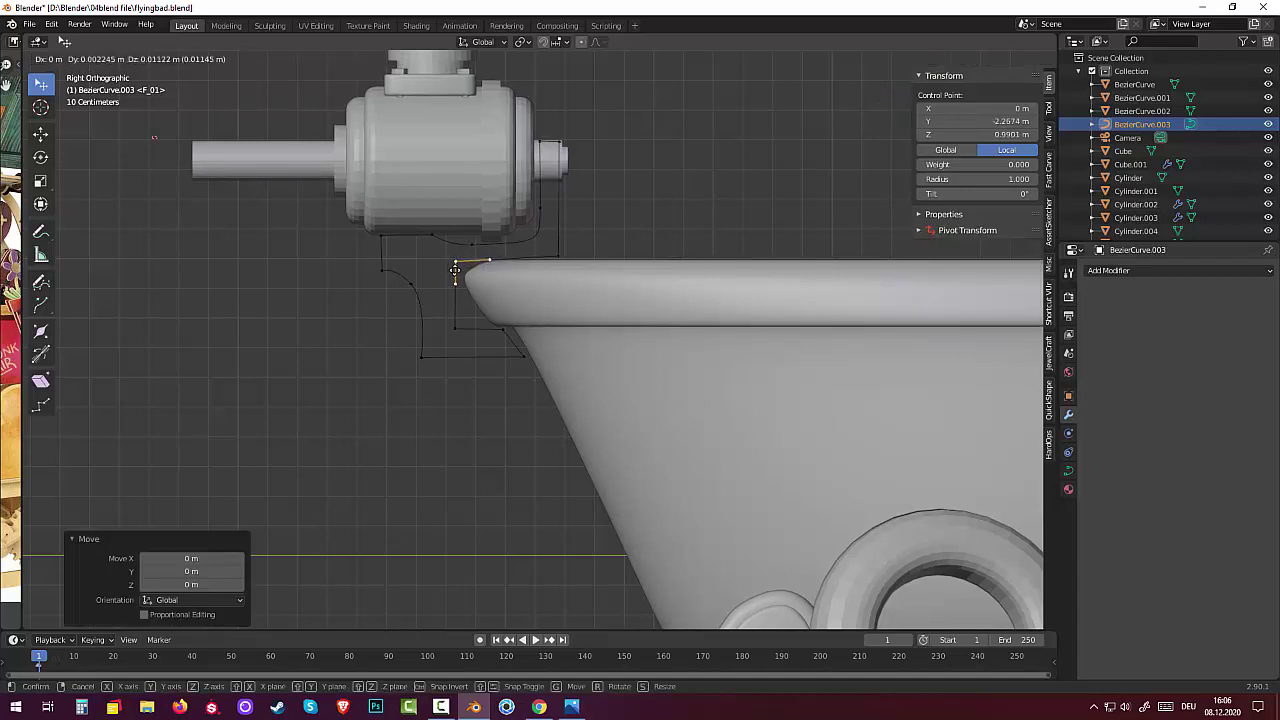
pyautogui.click(455, 270)
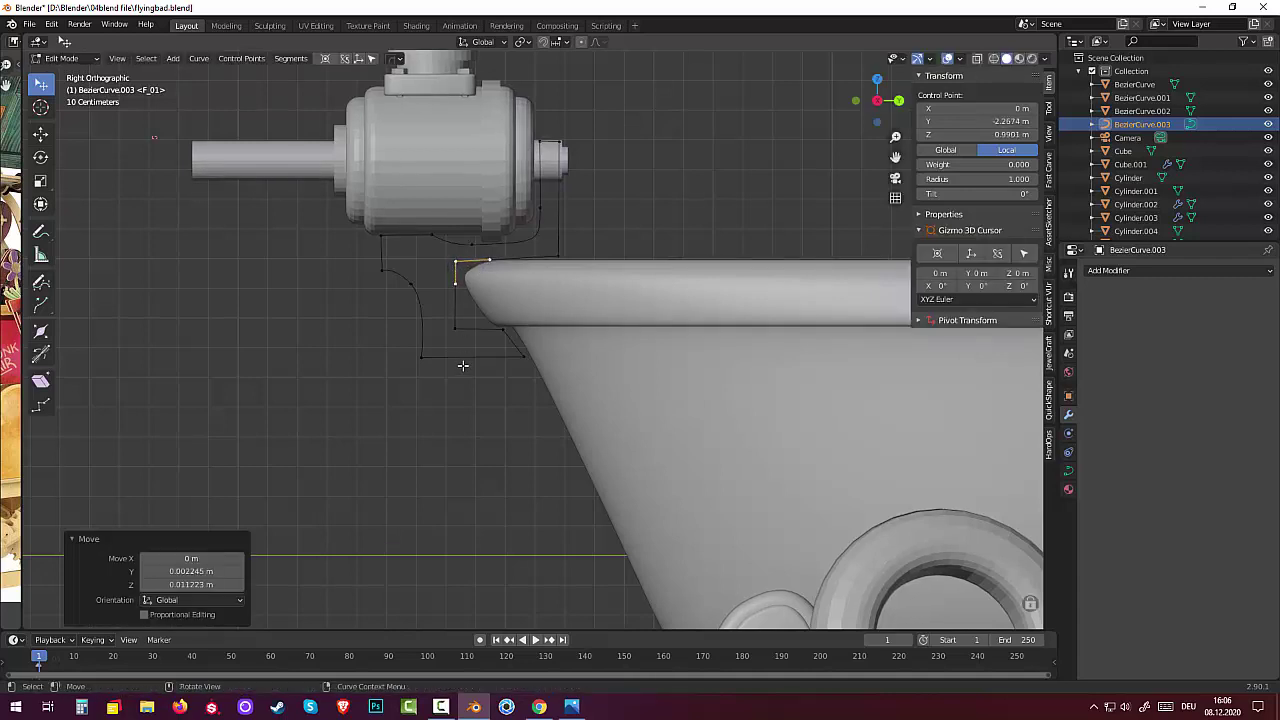
pyautogui.click(493, 331)
pyautogui.press('g')
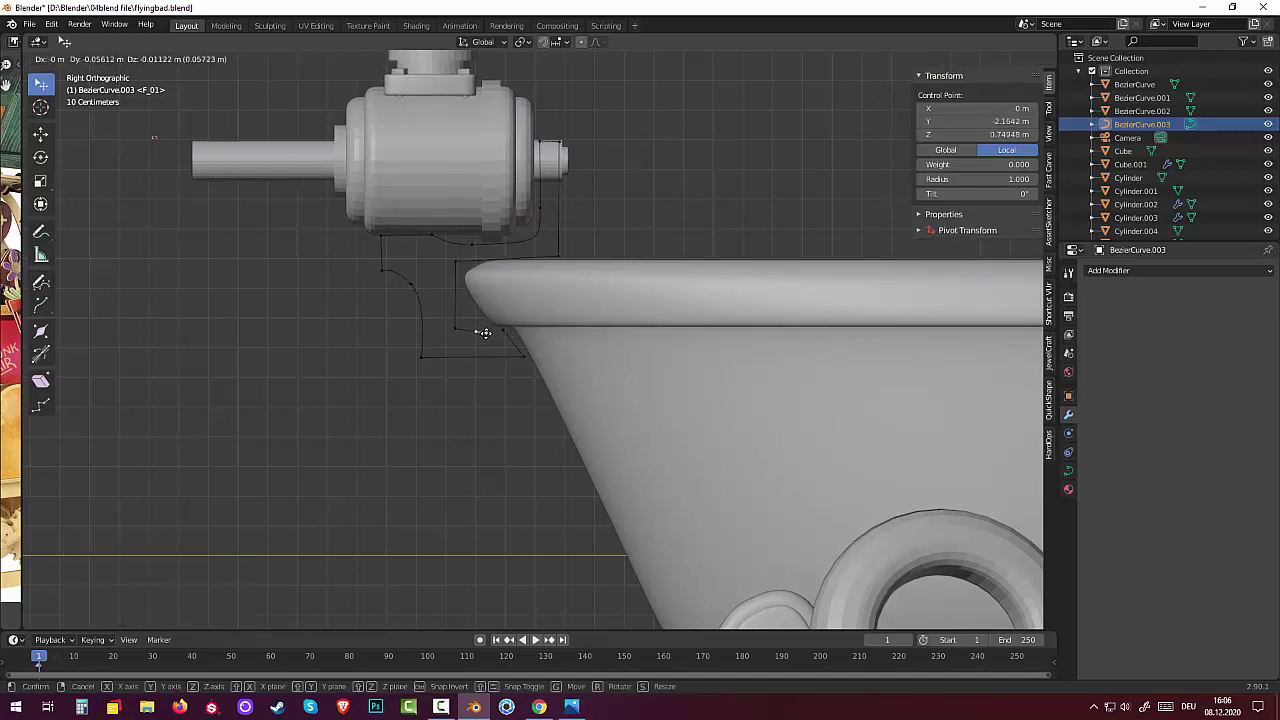
pyautogui.click(484, 332)
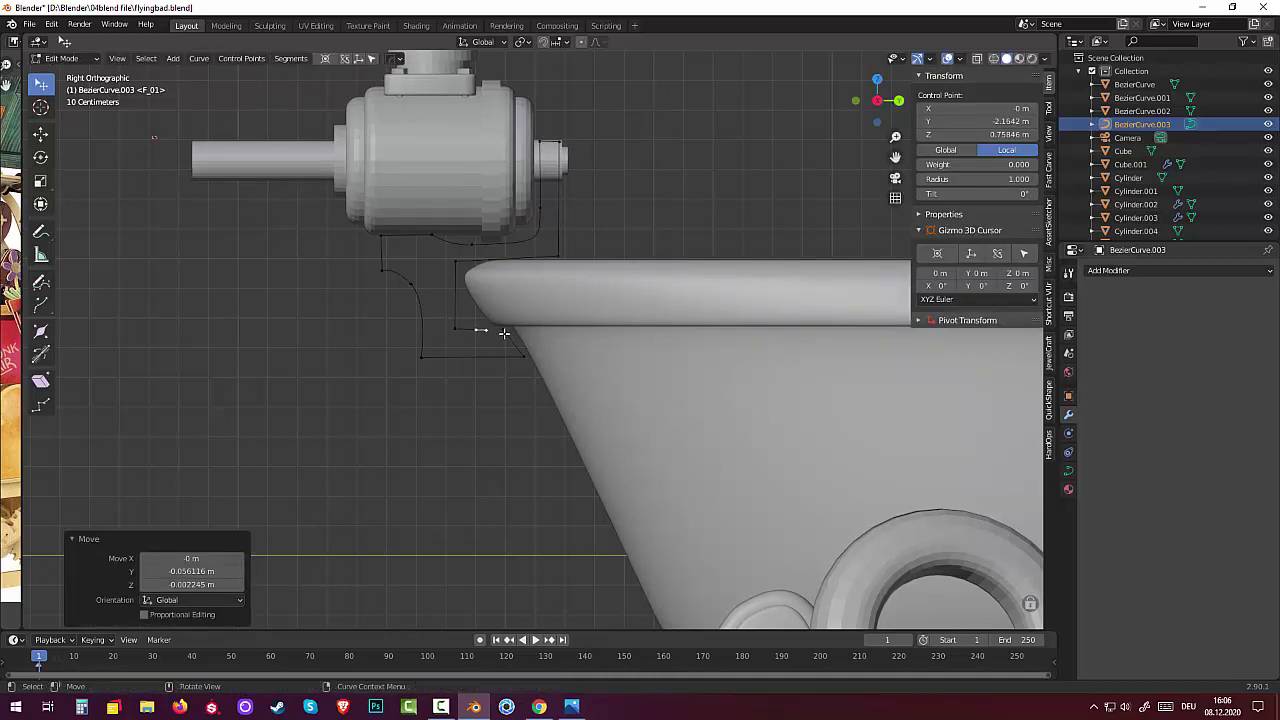
pyautogui.click(506, 337)
pyautogui.press('g')
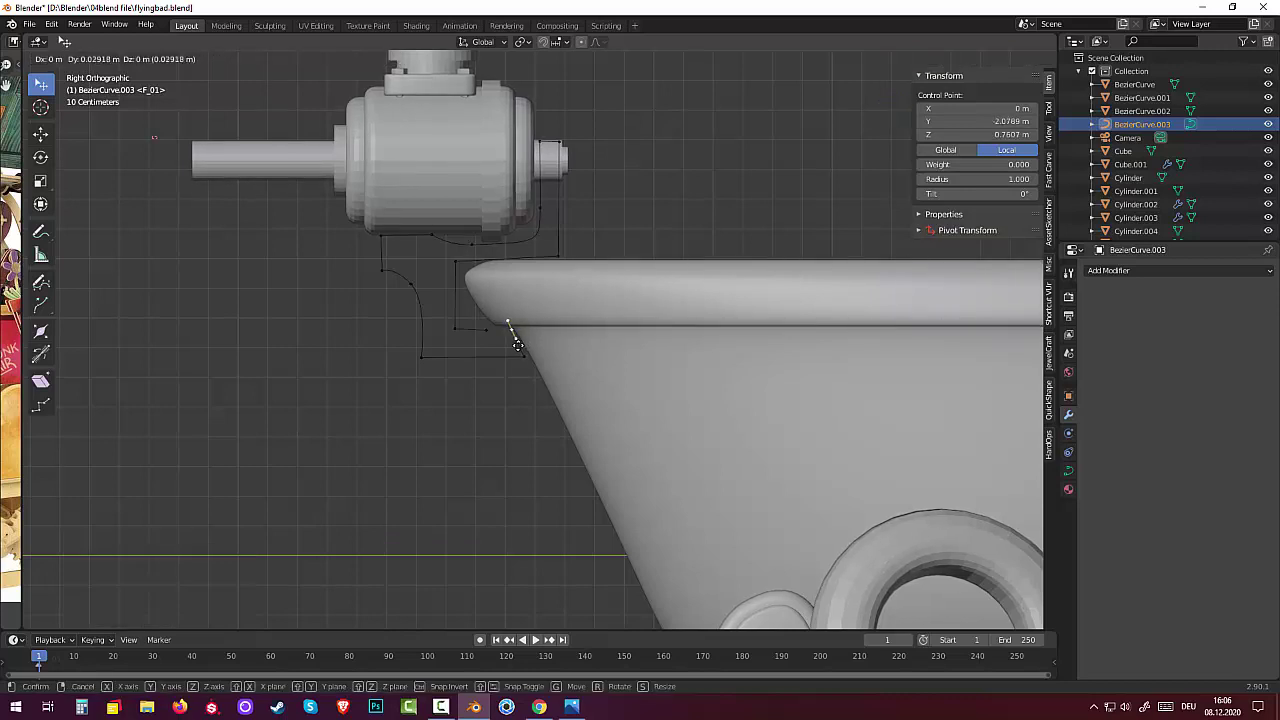
pyautogui.click(507, 335)
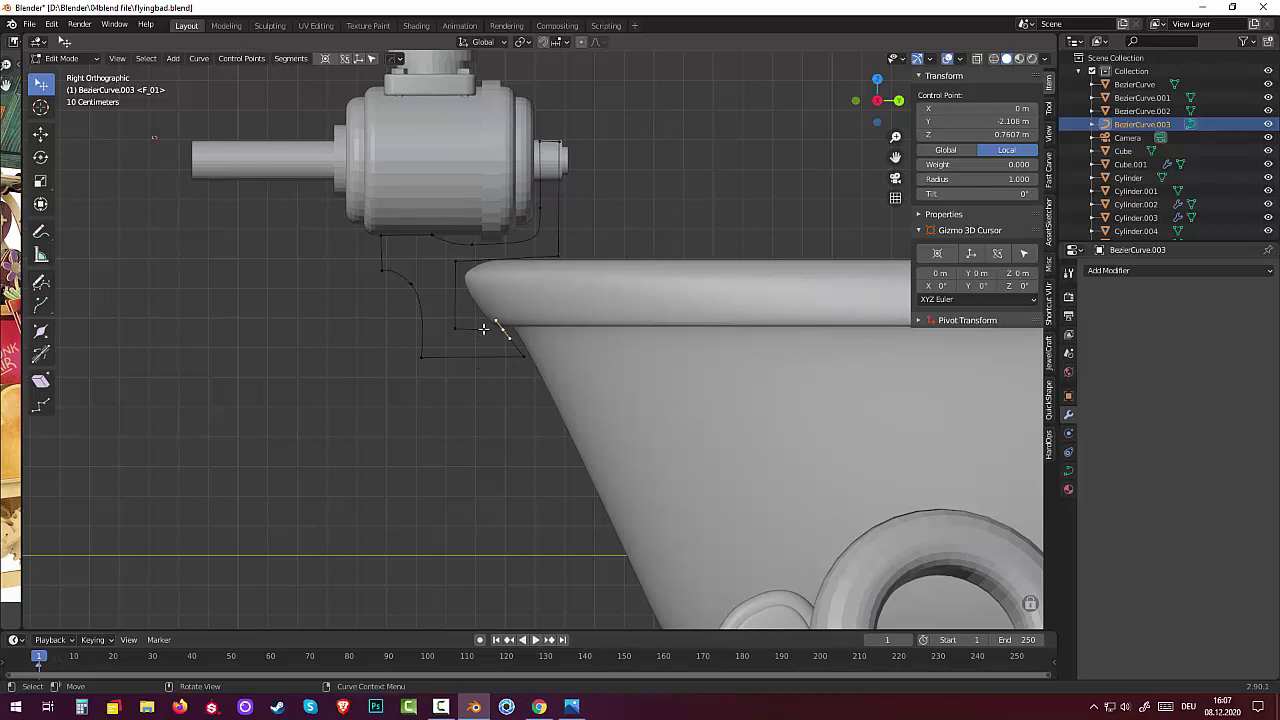
# Delete the stray handle point below the rim
pyautogui.keyDown('shift'); pyautogui.click(481, 330); pyautogui.keyUp('shift')
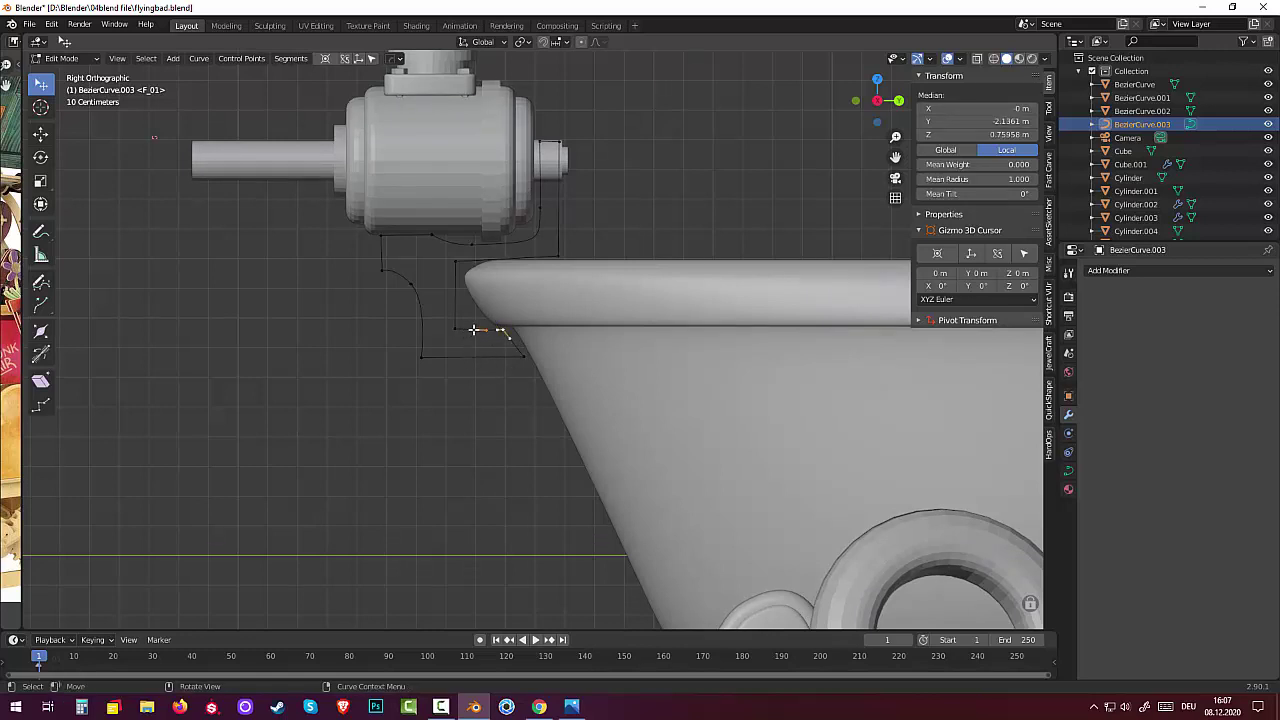
pyautogui.click(476, 344)
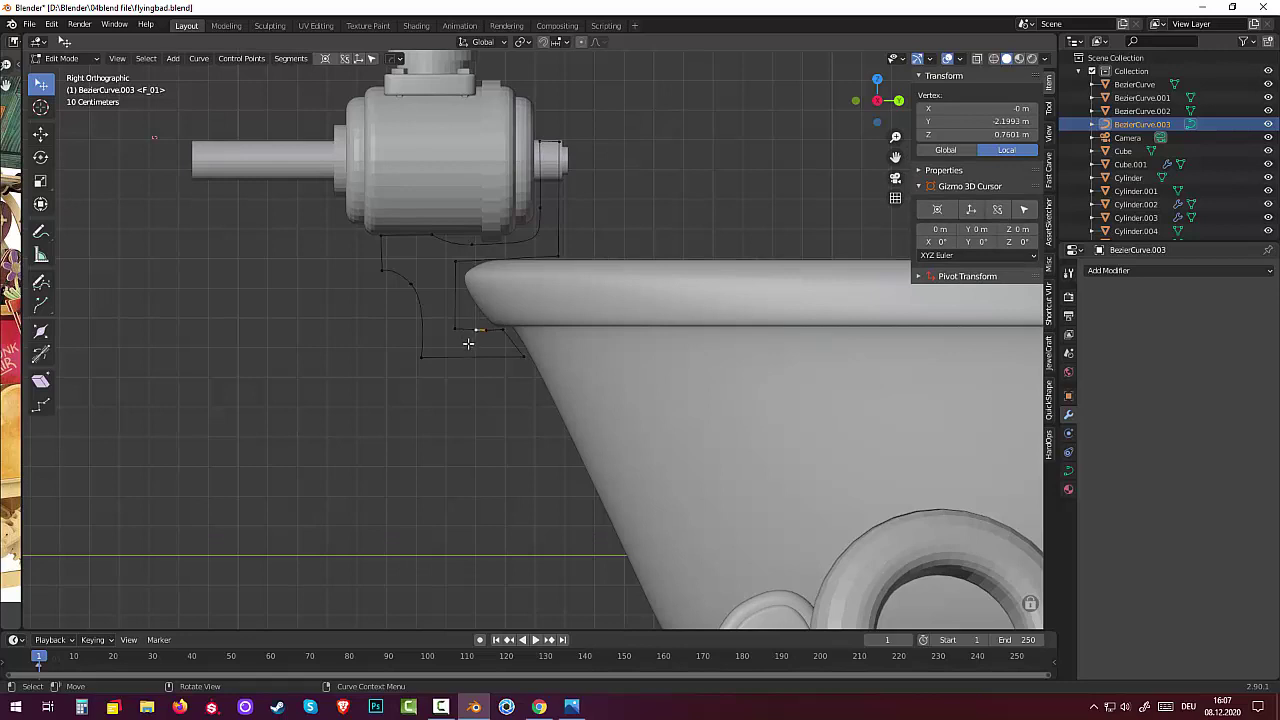
pyautogui.press('x')
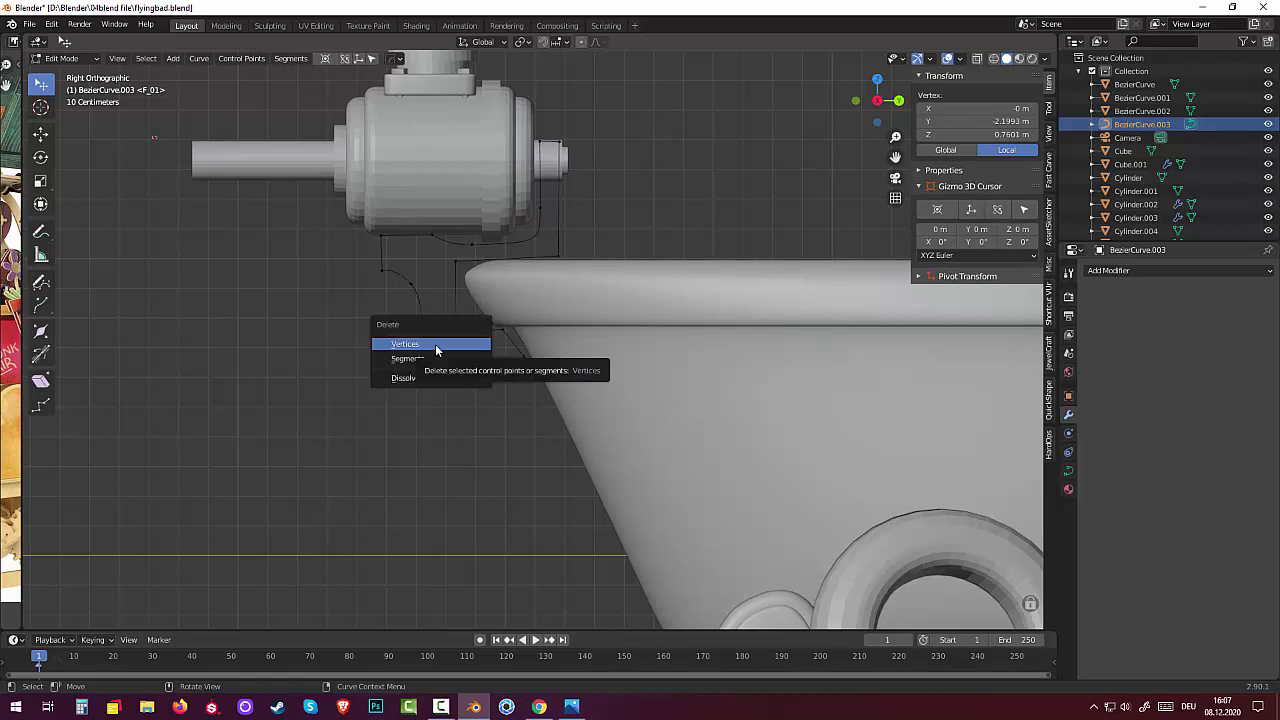
pyautogui.click(436, 345)
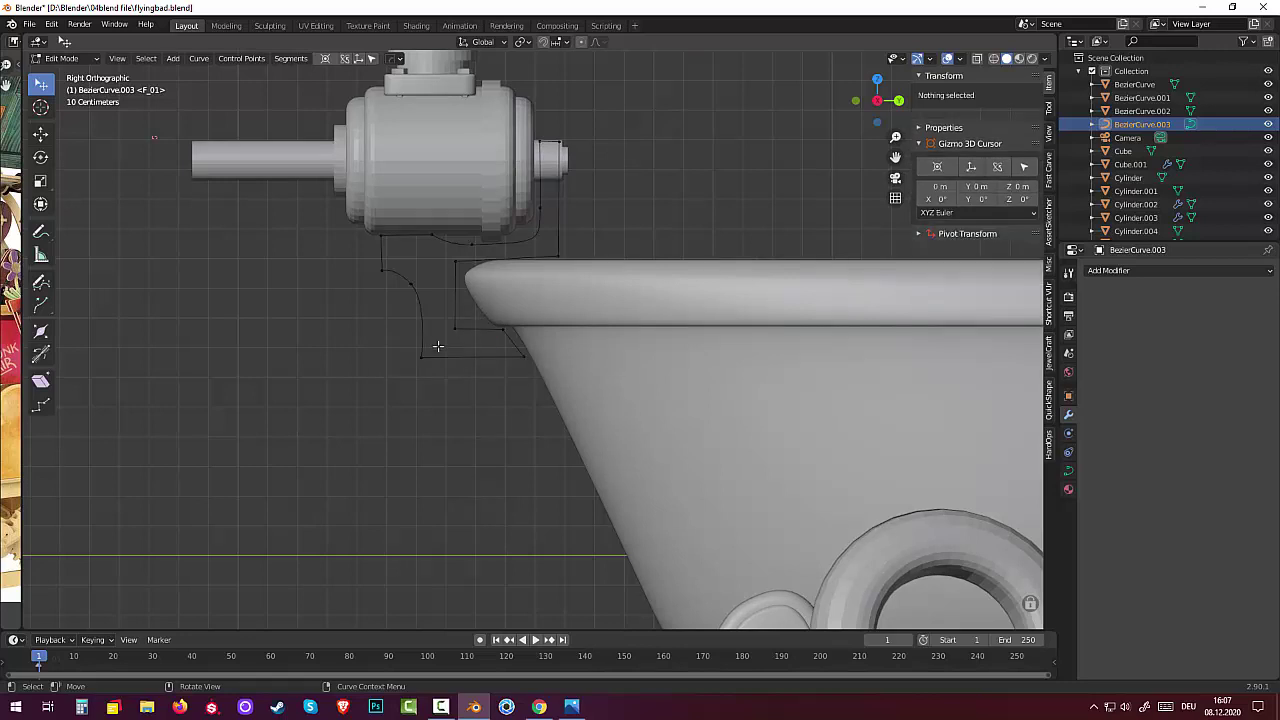
# Set the tub-wall point at the bracket's bottom edge and adjust the bottom-left corner
pyautogui.click(504, 332)
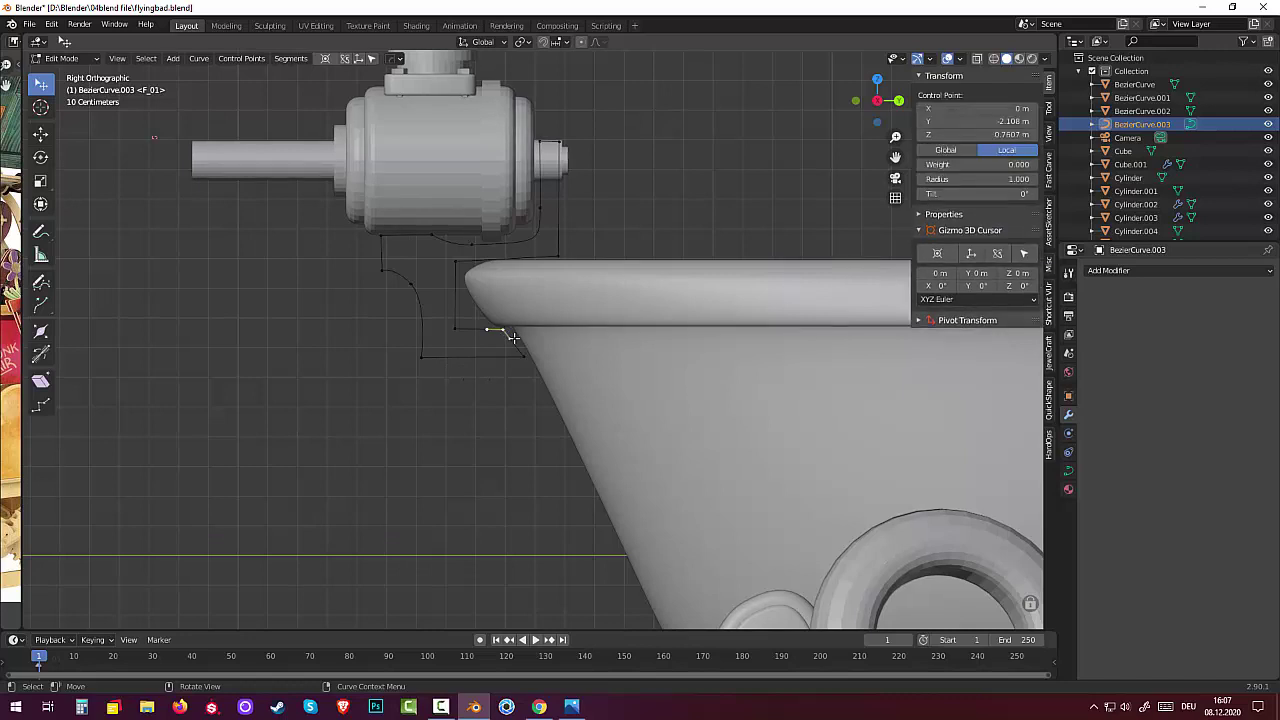
pyautogui.press('g')
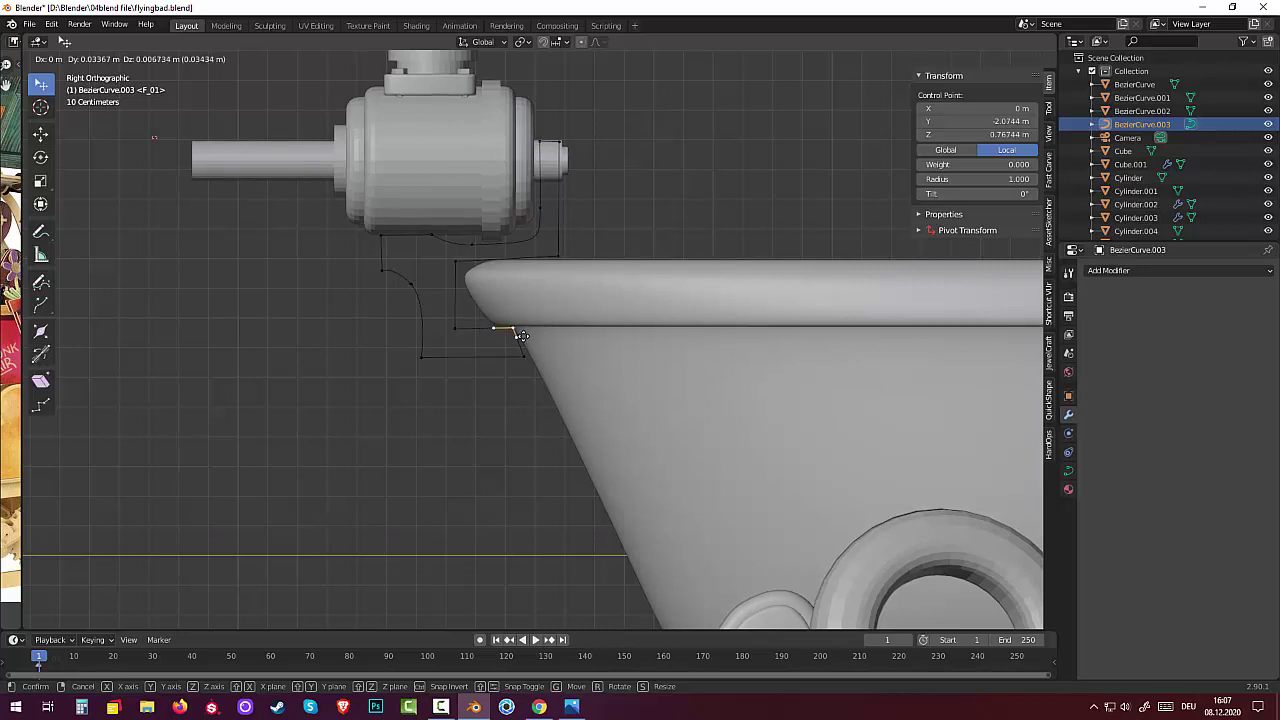
pyautogui.click(521, 337)
pyautogui.press('g')
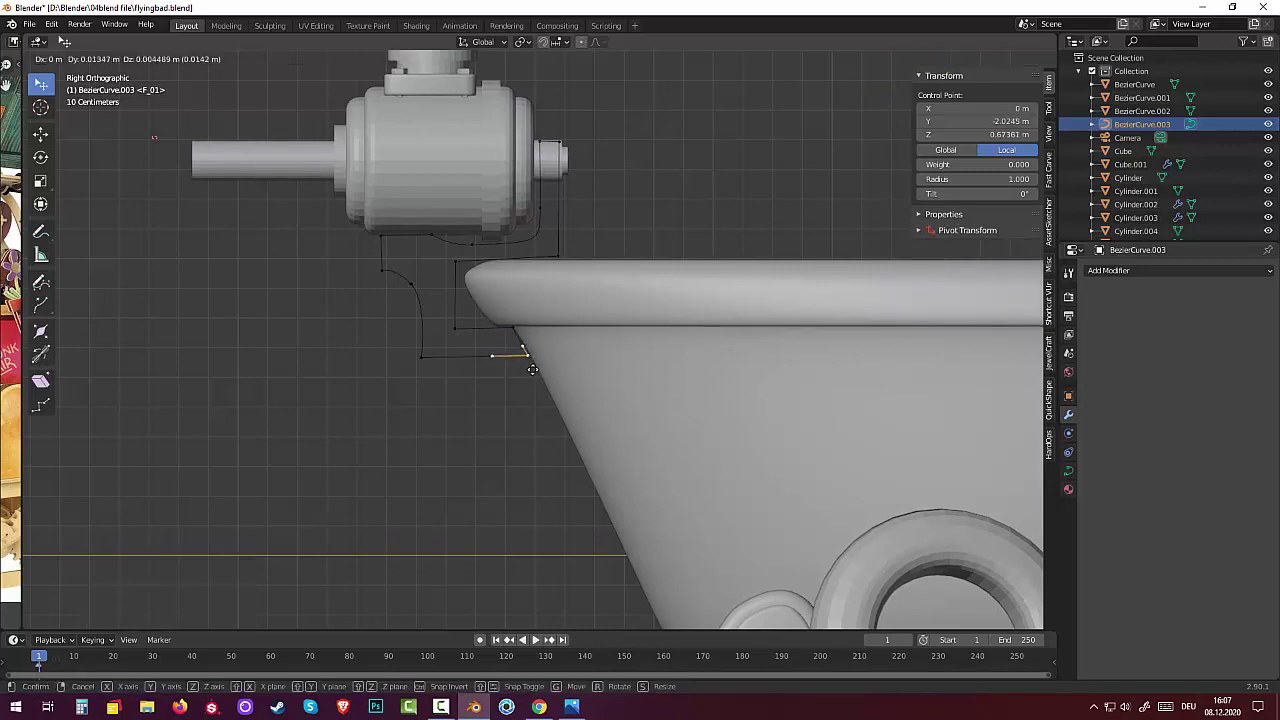
pyautogui.click(532, 367)
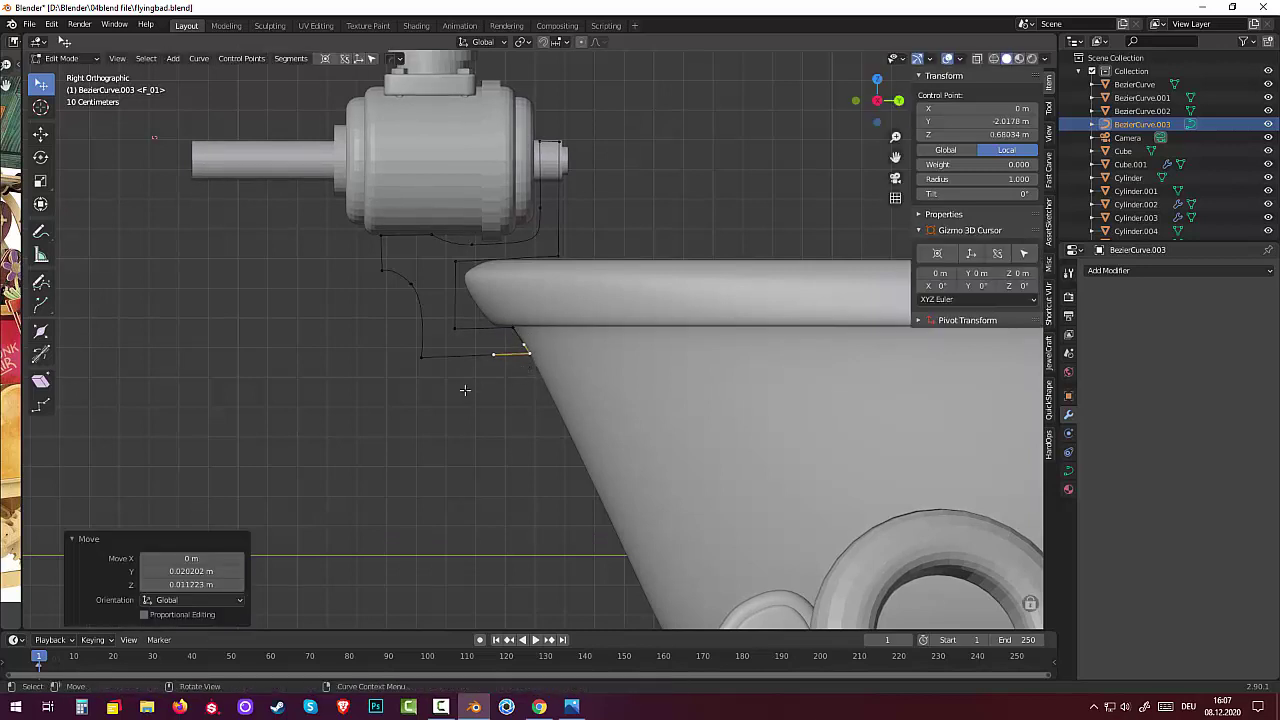
pyautogui.click(422, 353)
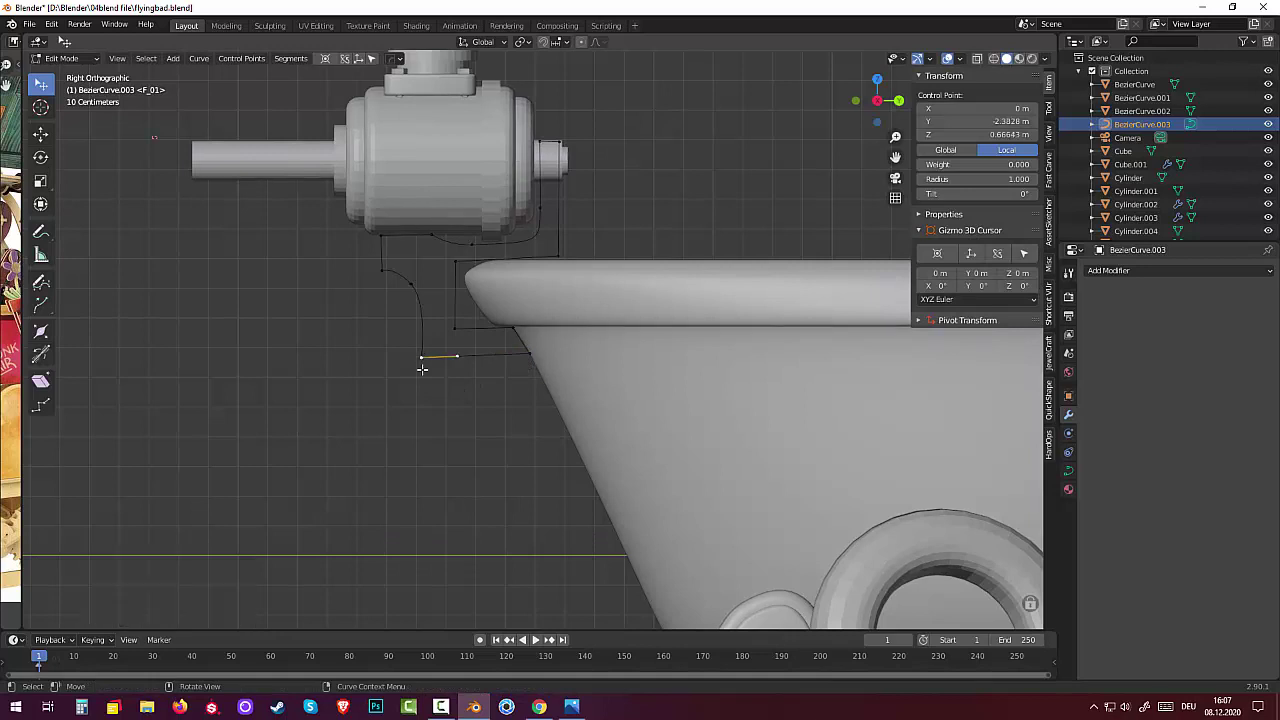
pyautogui.press('g')
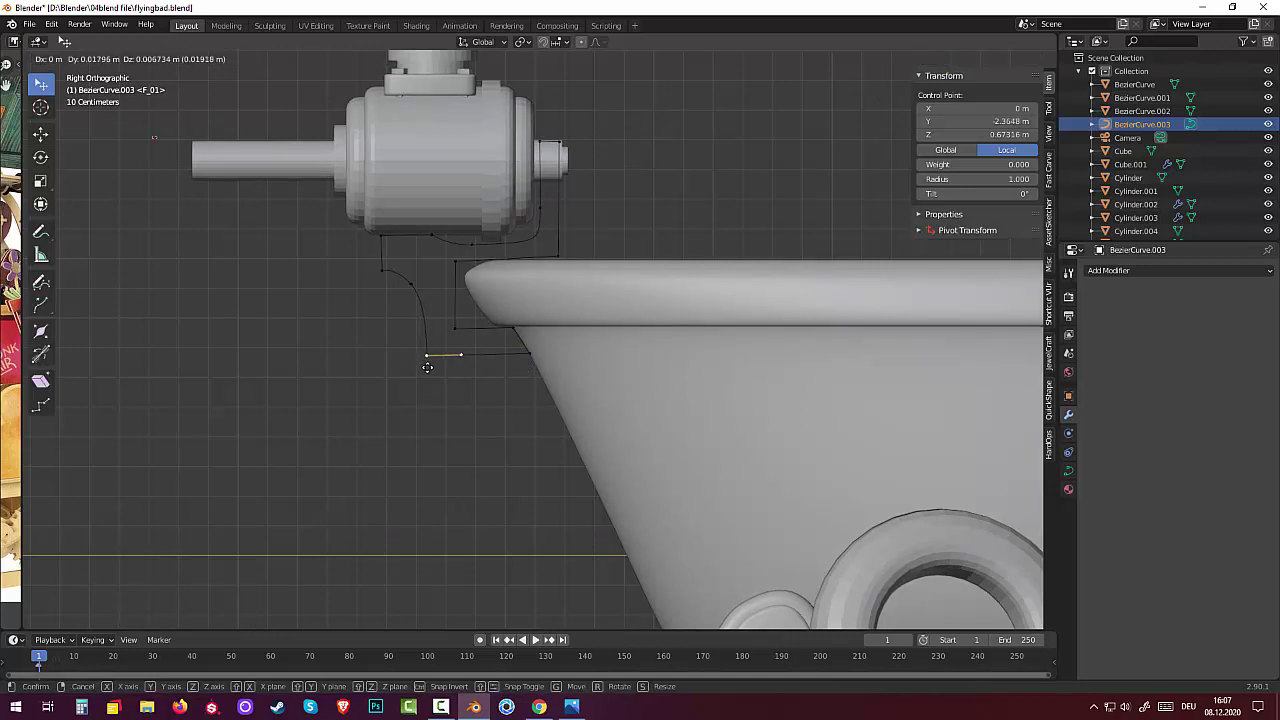
pyautogui.click(427, 367)
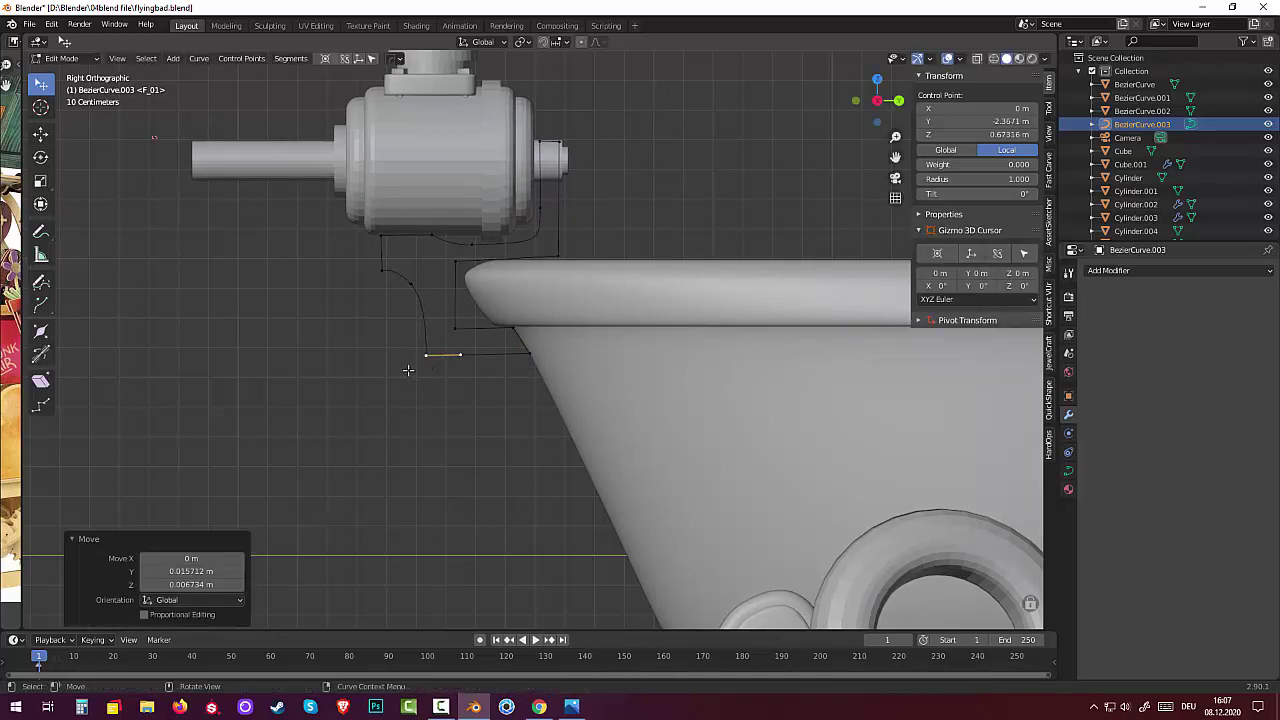
# Nudge the point and handle under the engine flush, then deselect all points
pyautogui.click(434, 236)
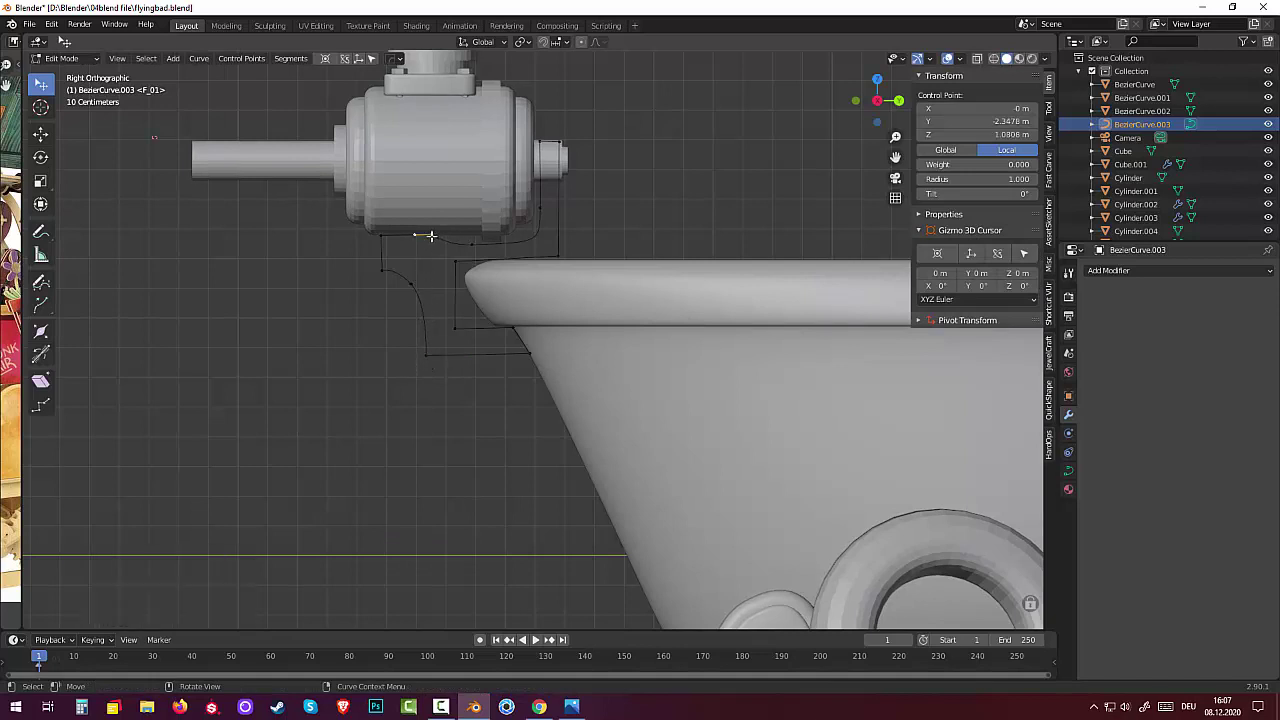
pyautogui.press('g')
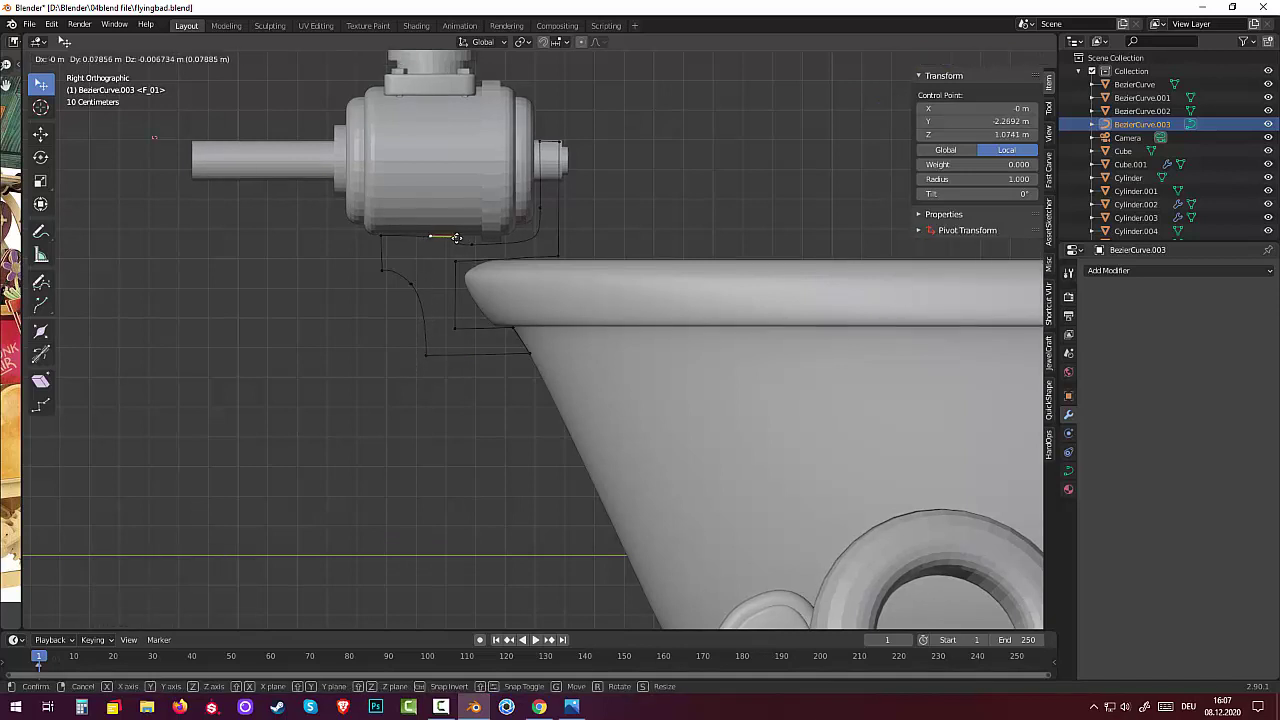
pyautogui.click(460, 240)
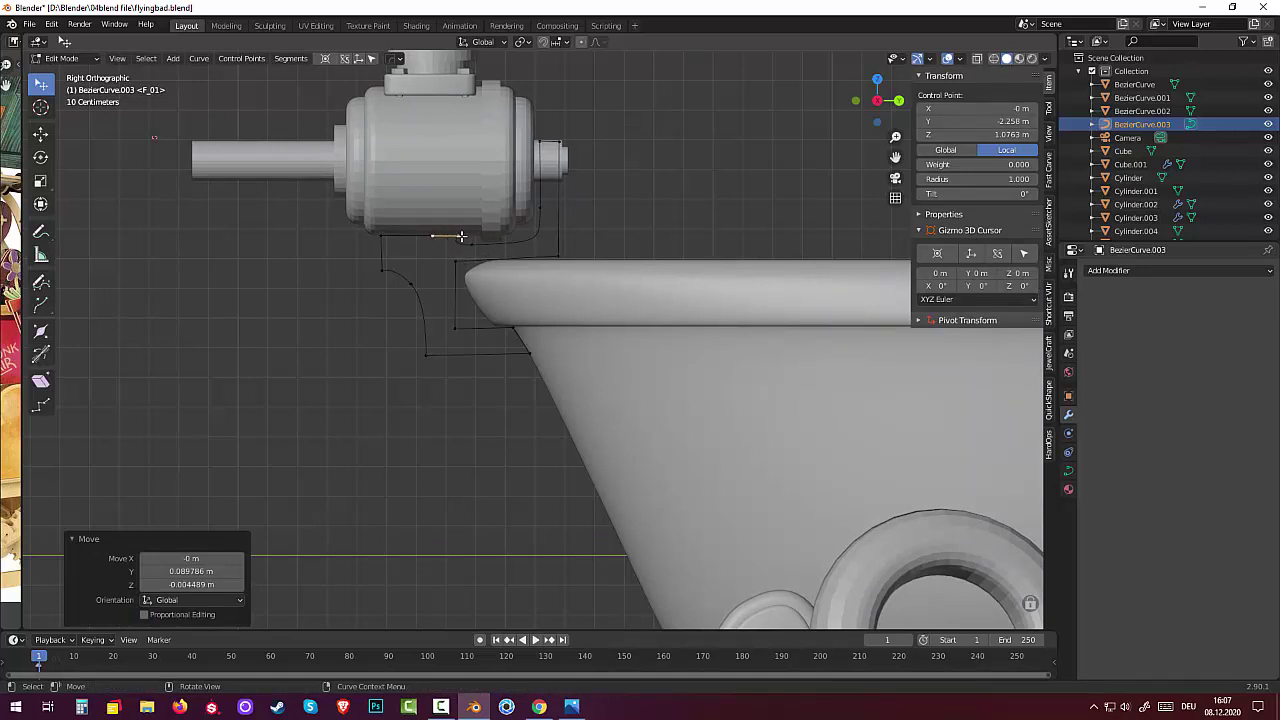
pyautogui.click(472, 245)
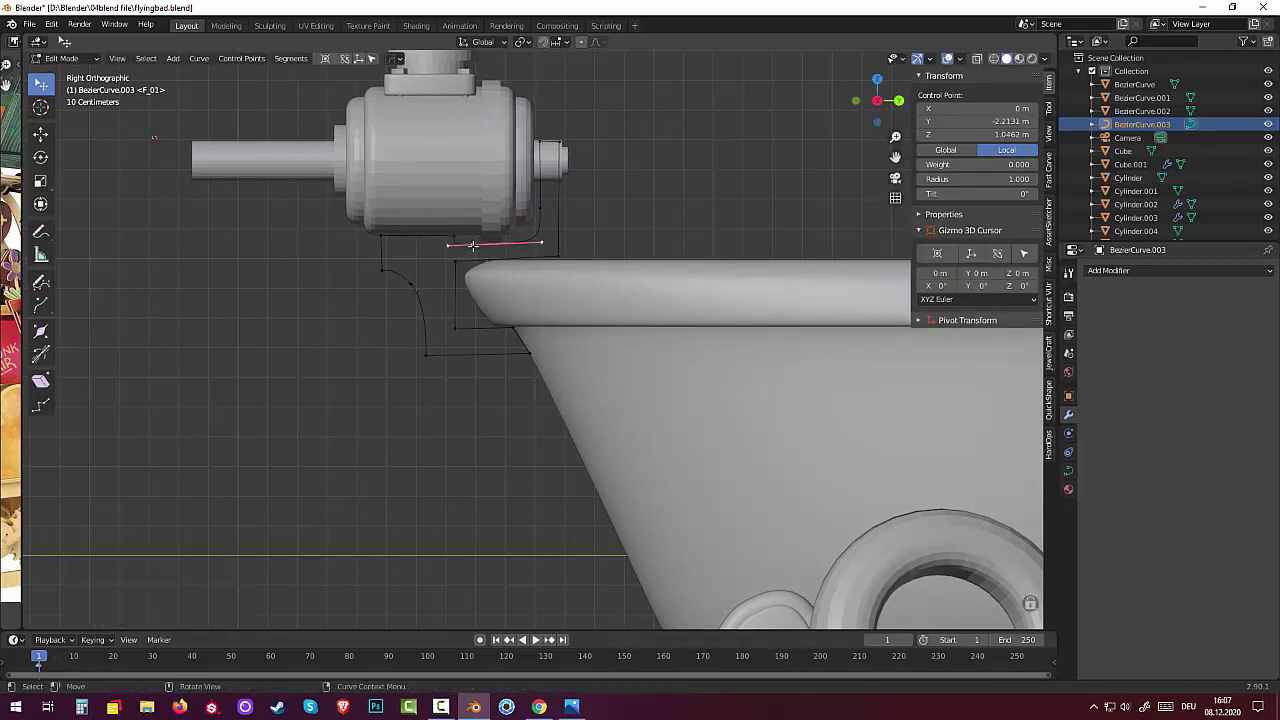
pyautogui.press('g')
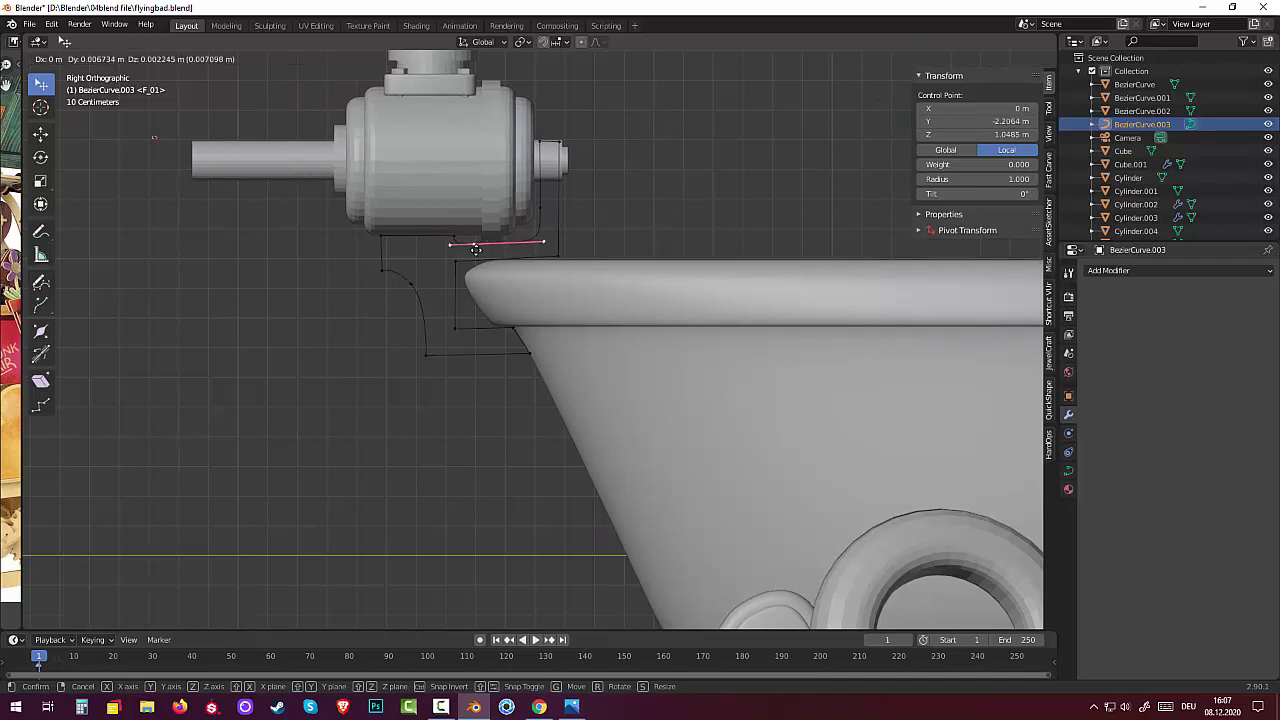
pyautogui.click(478, 250)
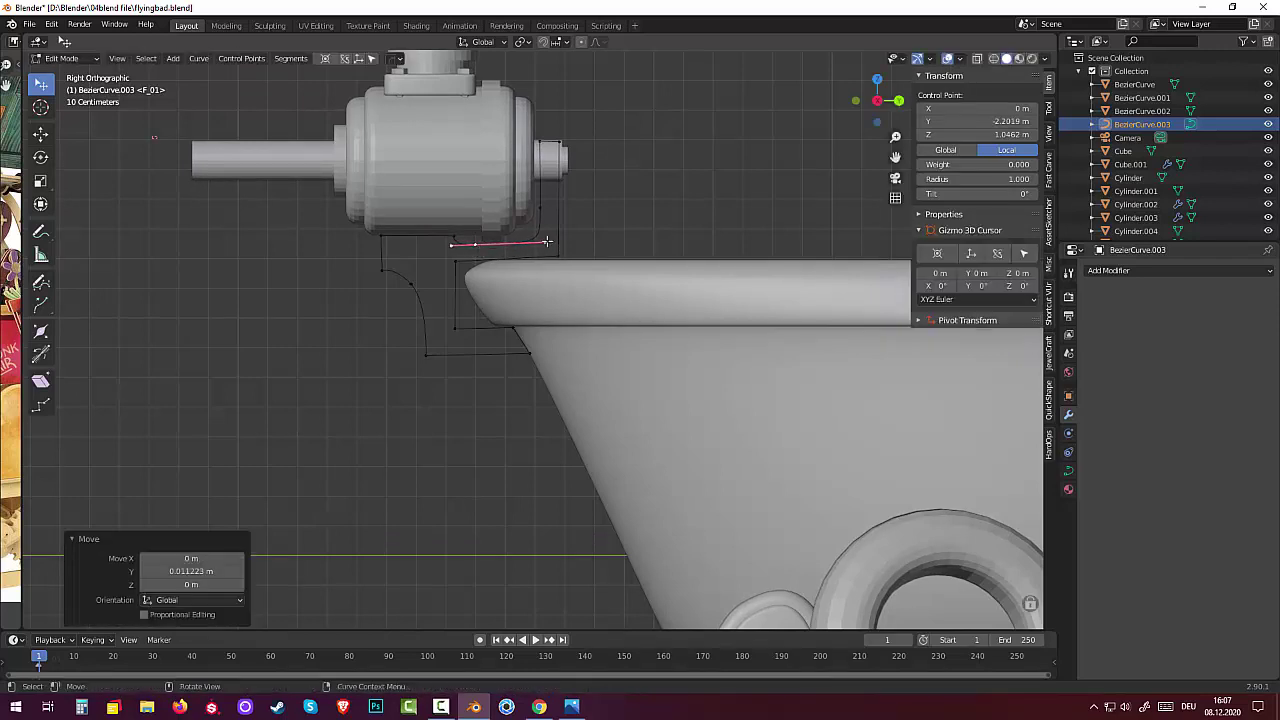
pyautogui.click(624, 223)
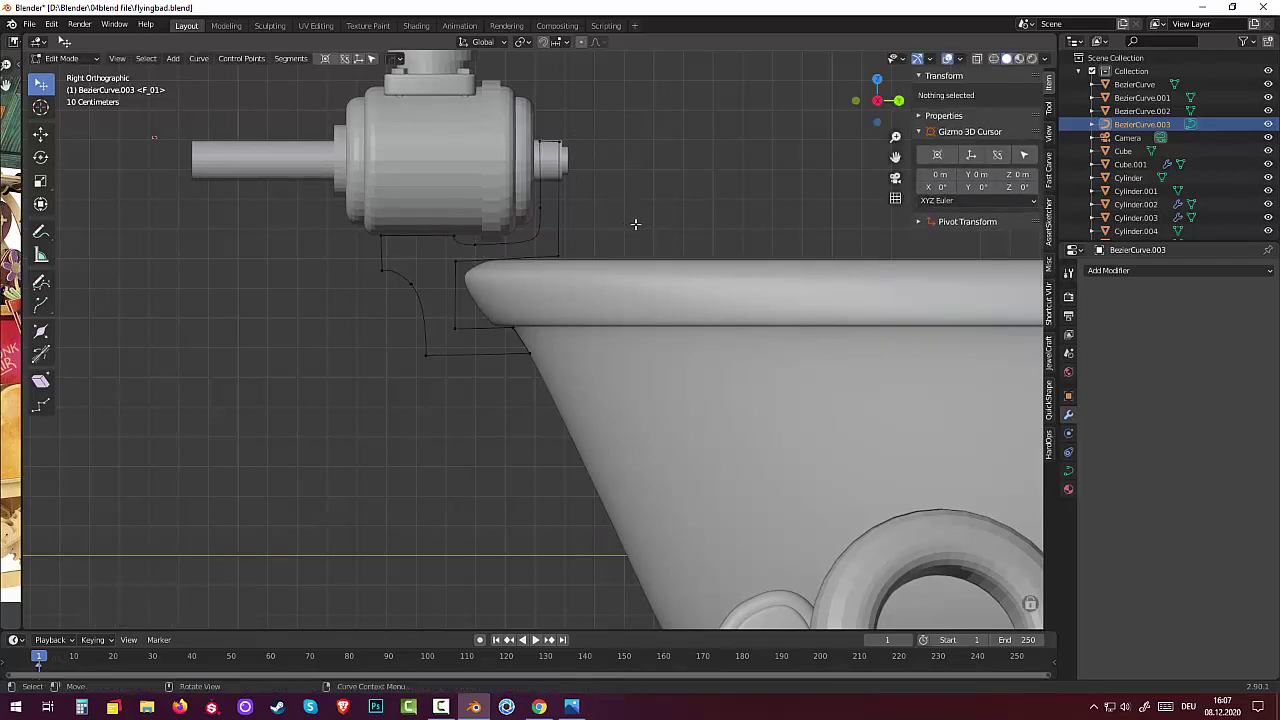
# In Object Mode, convert BezierCurve.003 from a curve to a mesh
pyautogui.moveTo(634, 206)
pyautogui.mouseDown(button='middle')
pyautogui.moveTo(600, 206)
pyautogui.moveTo(560, 240)
pyautogui.moveTo(603, 237)
pyautogui.moveTo(555, 231)
pyautogui.mouseUp(button='middle')
pyautogui.scroll(-3, 584, 243)
pyautogui.scroll(-2, 586, 243)
pyautogui.scroll(-2, 586, 243)
pyautogui.scroll(-1, 590, 244)
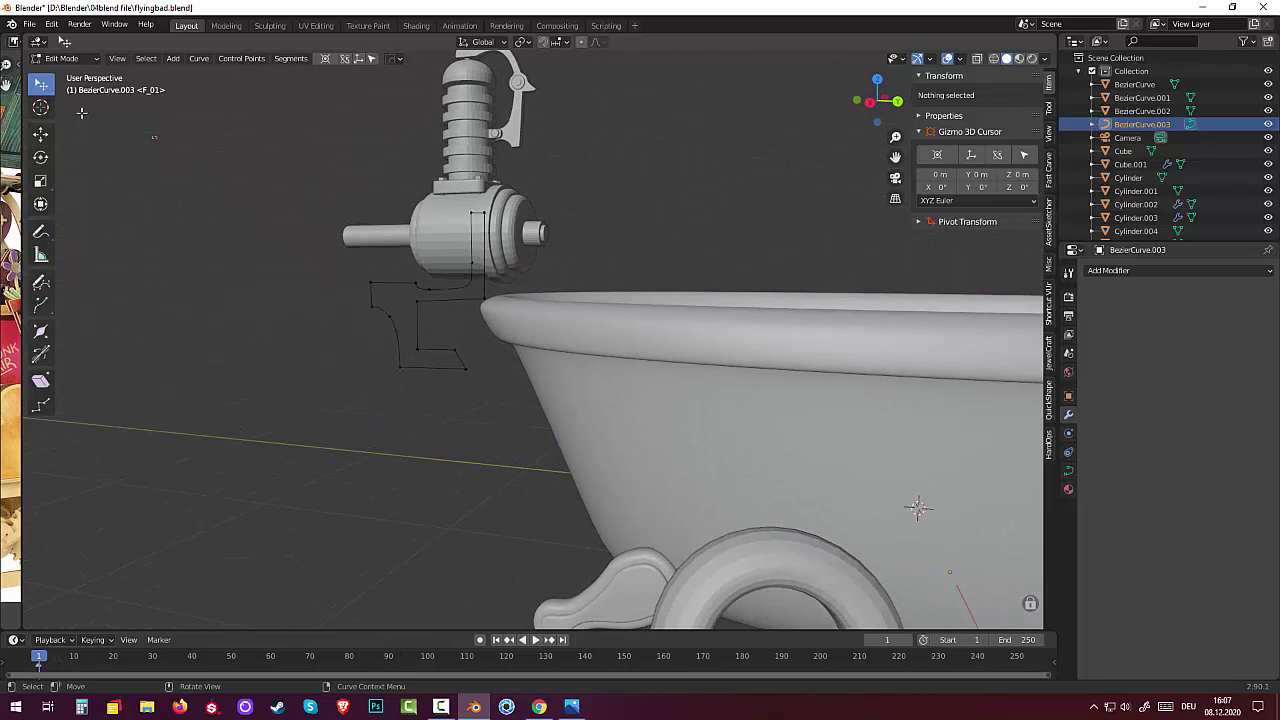
pyautogui.click(70, 58)
pyautogui.click(80, 78)
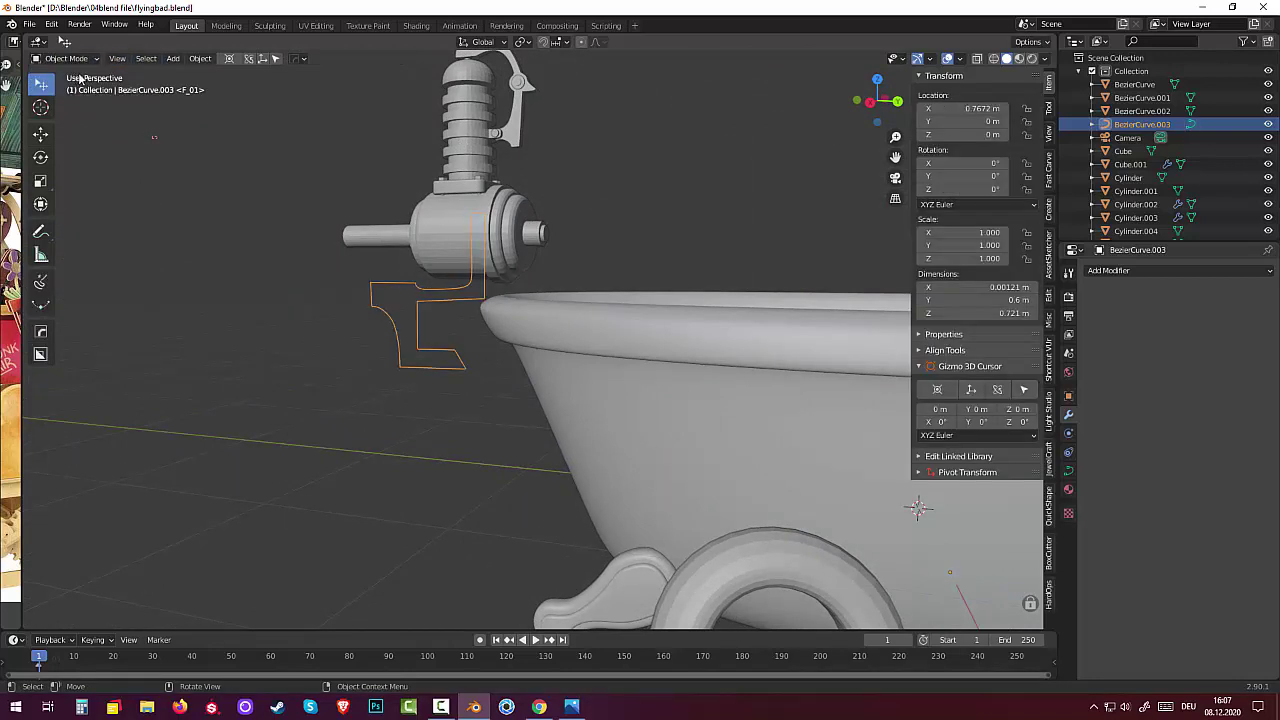
pyautogui.click(200, 60)
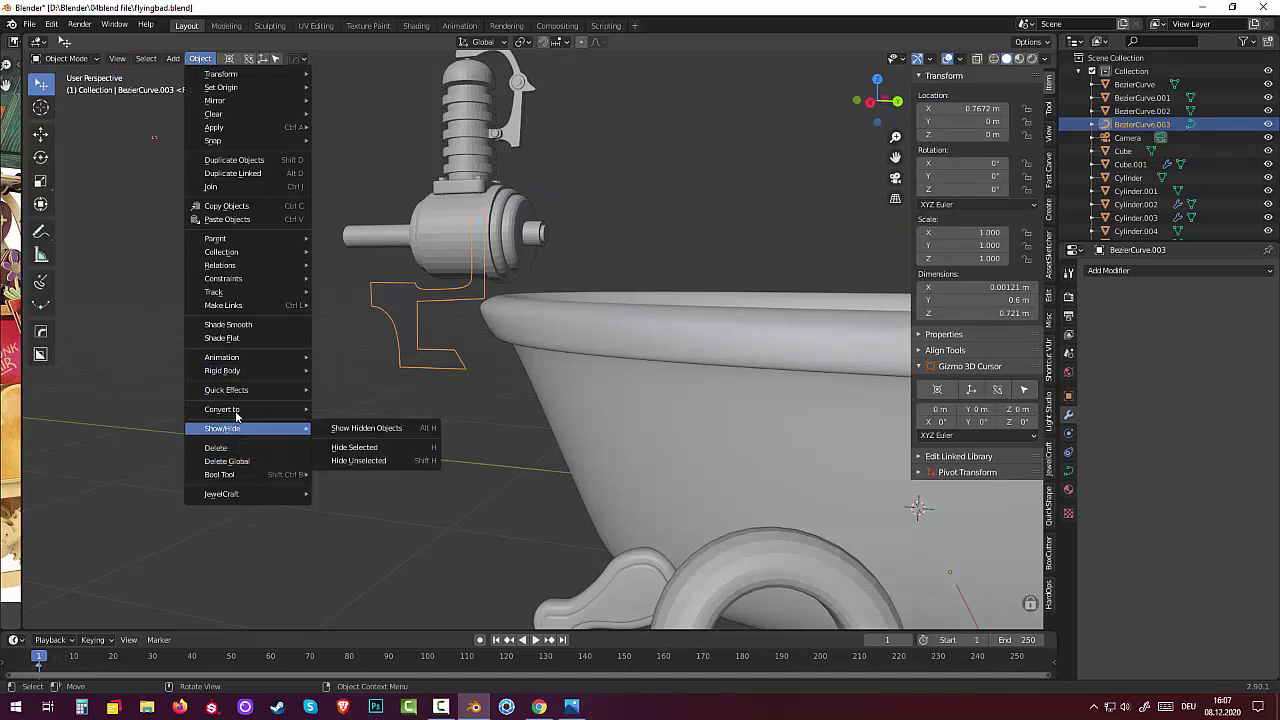
pyautogui.moveTo(222, 409)
pyautogui.click(428, 424)
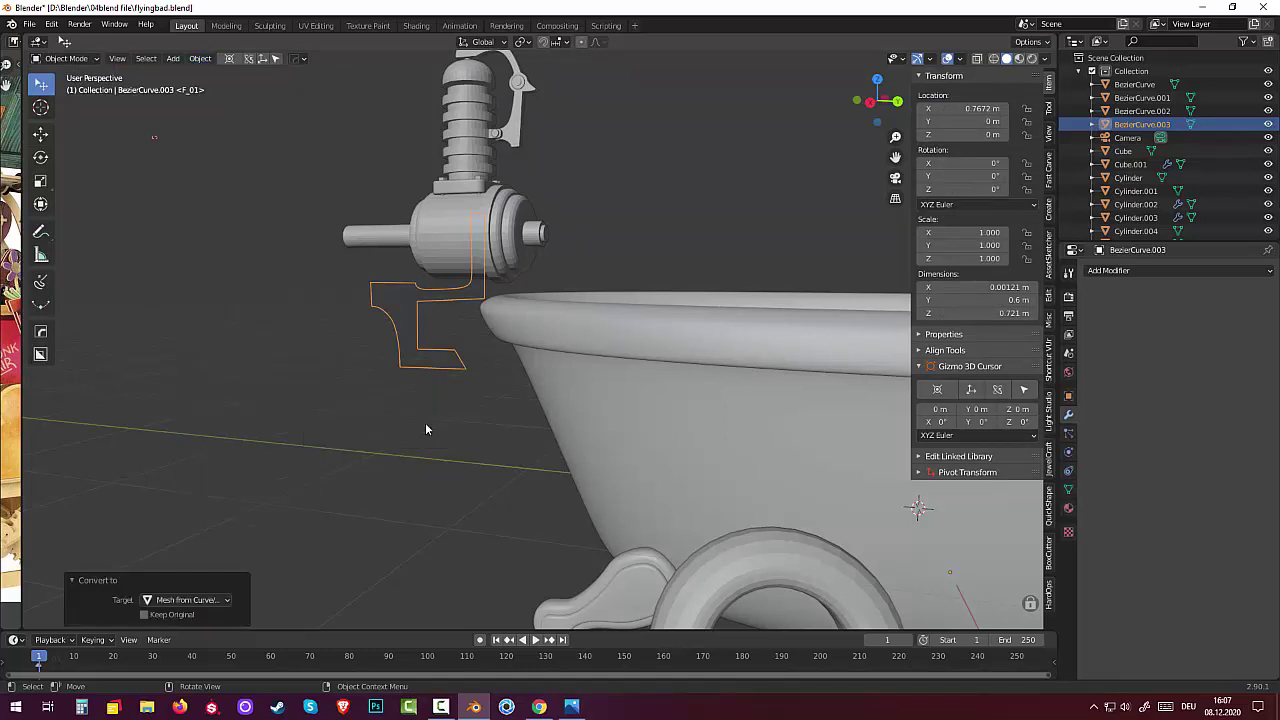
# Return to Edit Mode with vertex select enabled
pyautogui.click(65, 58)
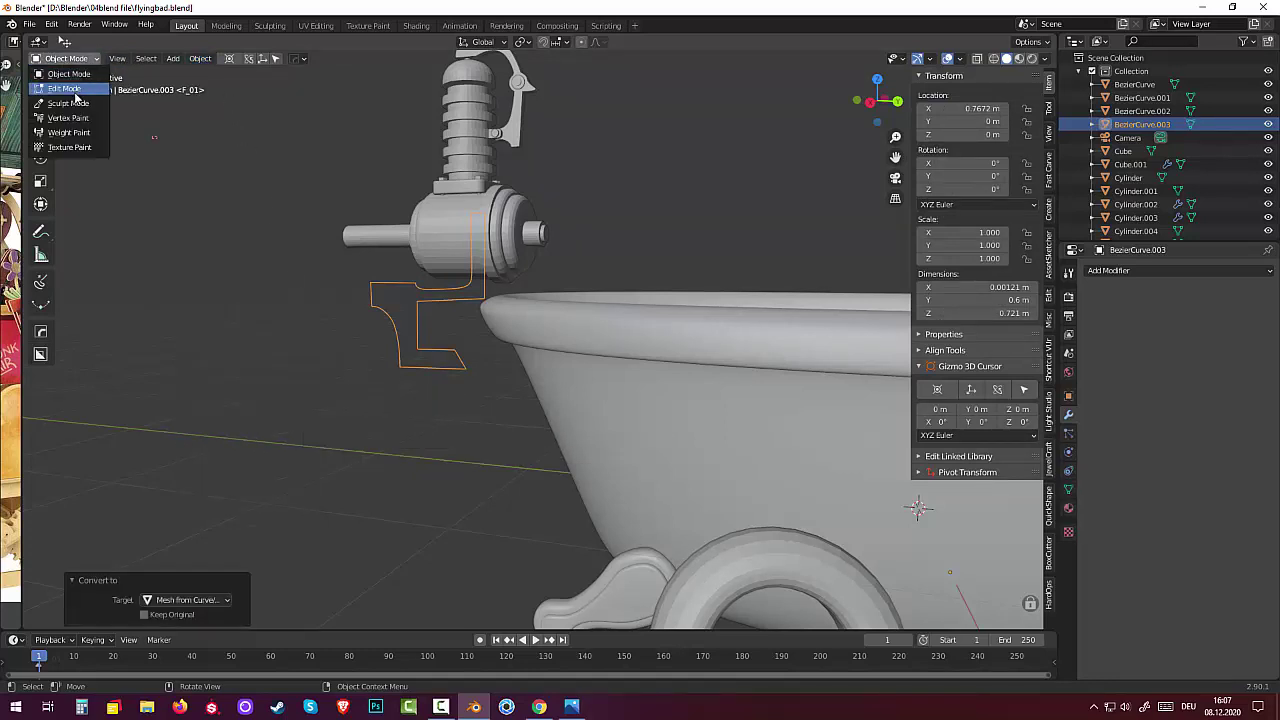
pyautogui.click(72, 88)
pyautogui.click(111, 58)
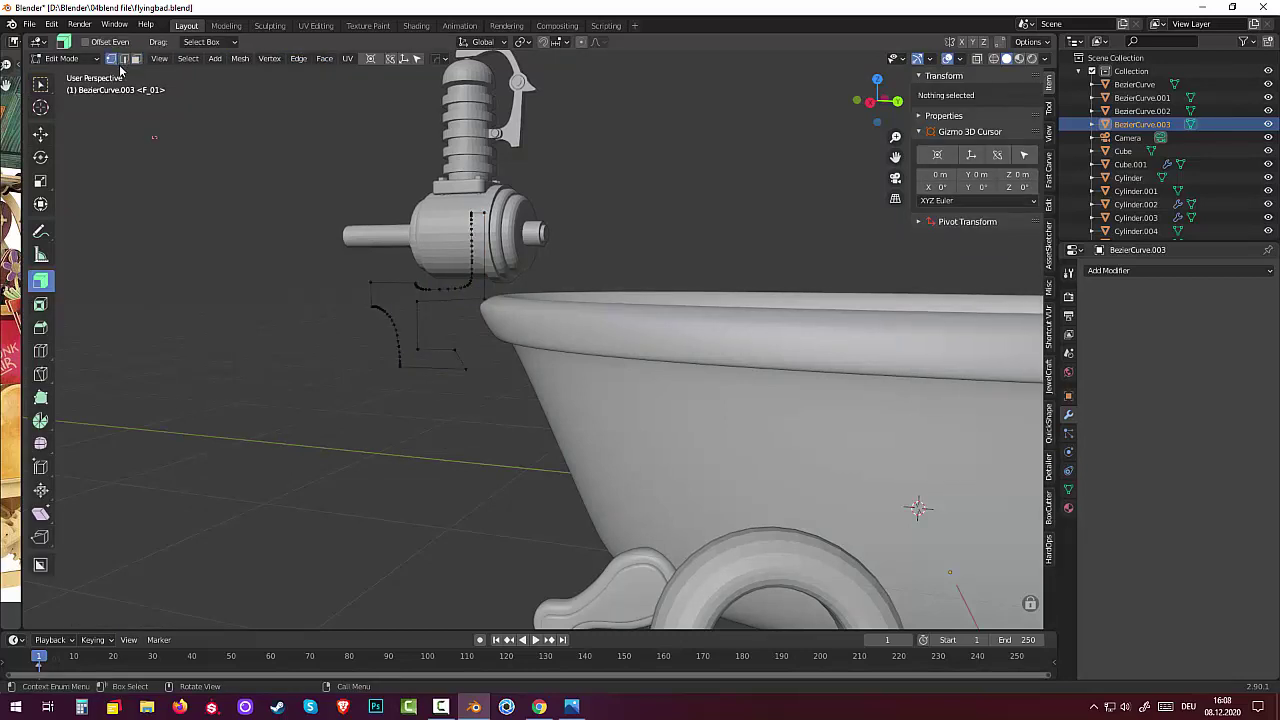
pyautogui.scroll(1, 417, 342)
pyautogui.scroll(1, 431, 336)
pyautogui.scroll(1, 431, 344)
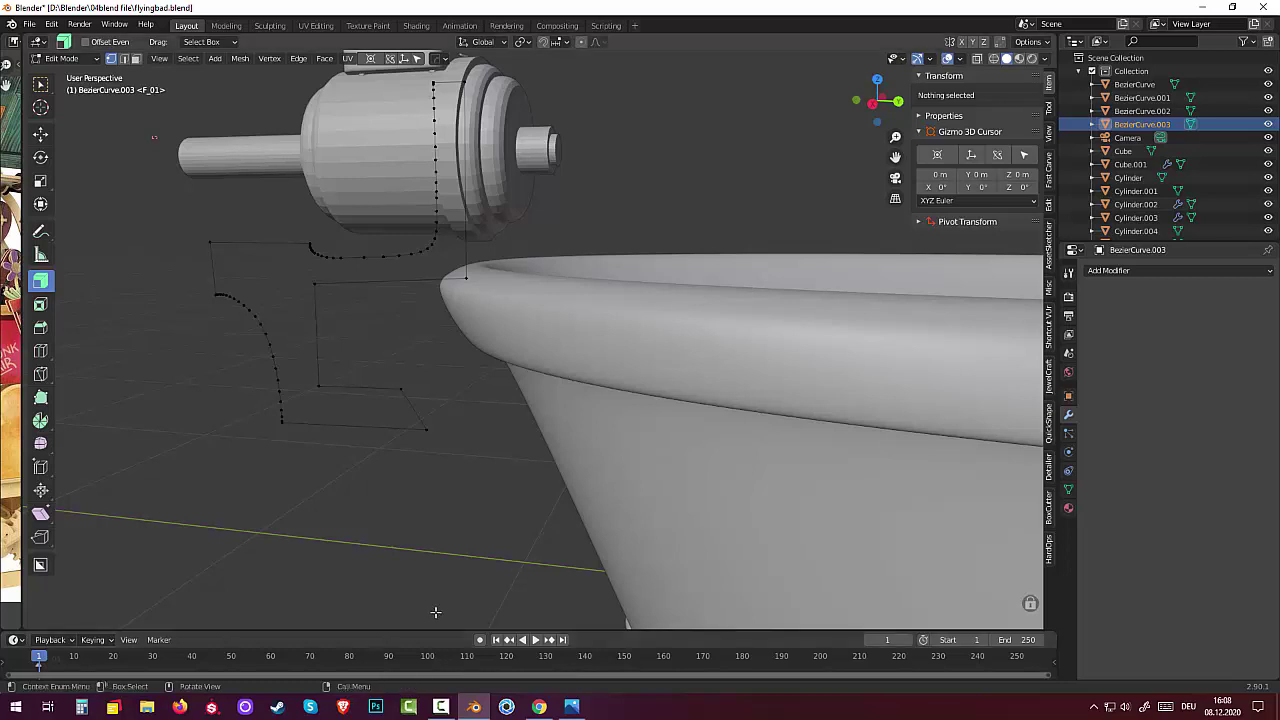
# Box-select all bracket vertices and merge by distance with a 0.018 m threshold
pyautogui.press('m')
pyautogui.moveTo(183, 69); pyautogui.dragTo(560, 470)
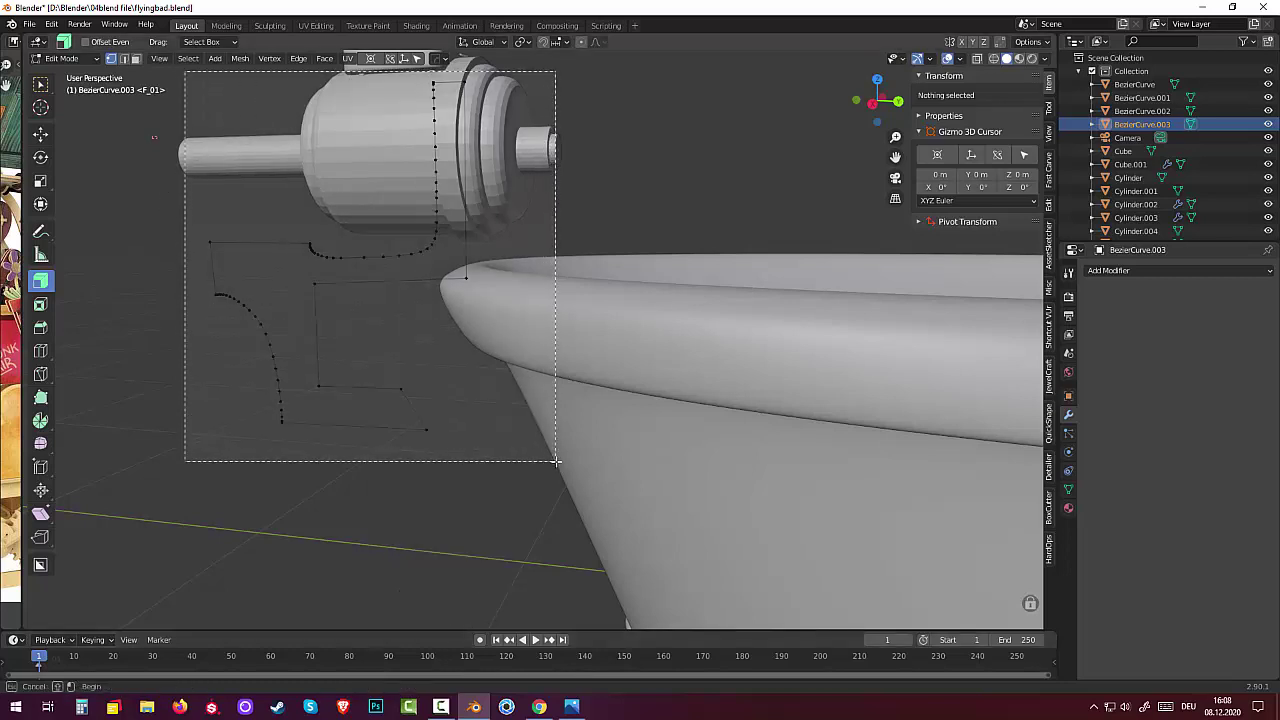
pyautogui.press('m')
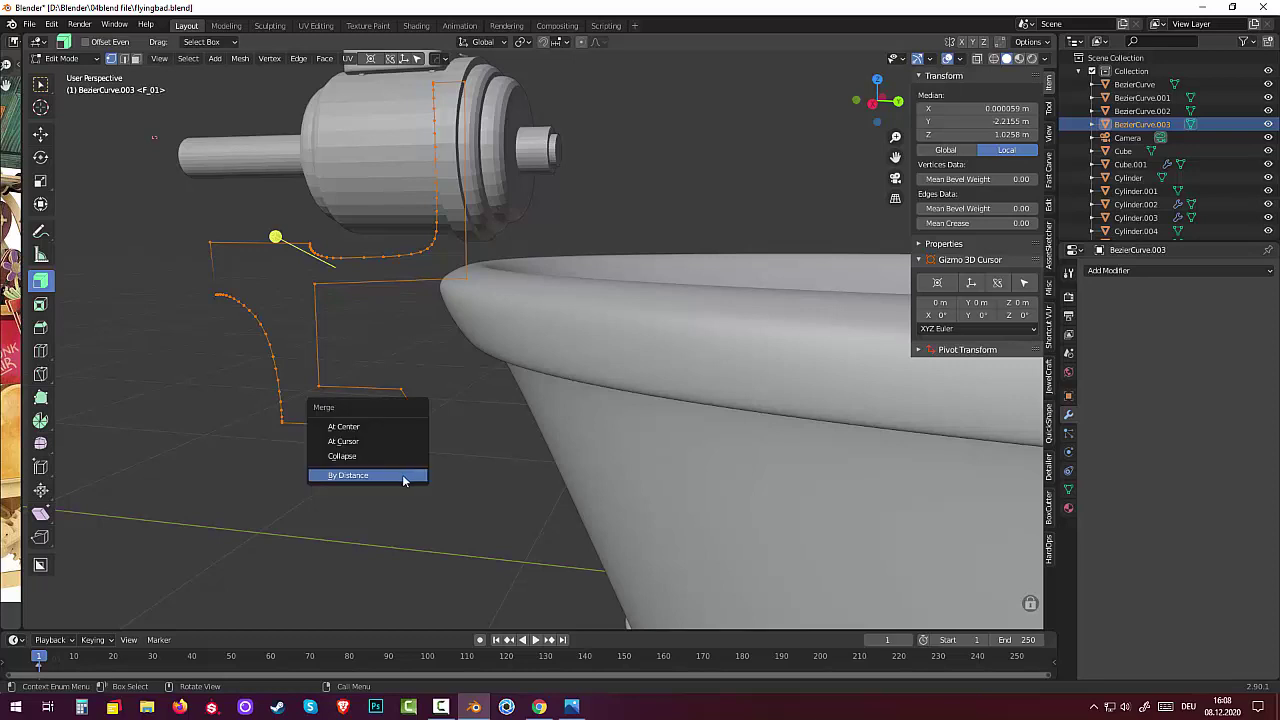
pyautogui.click(405, 481)
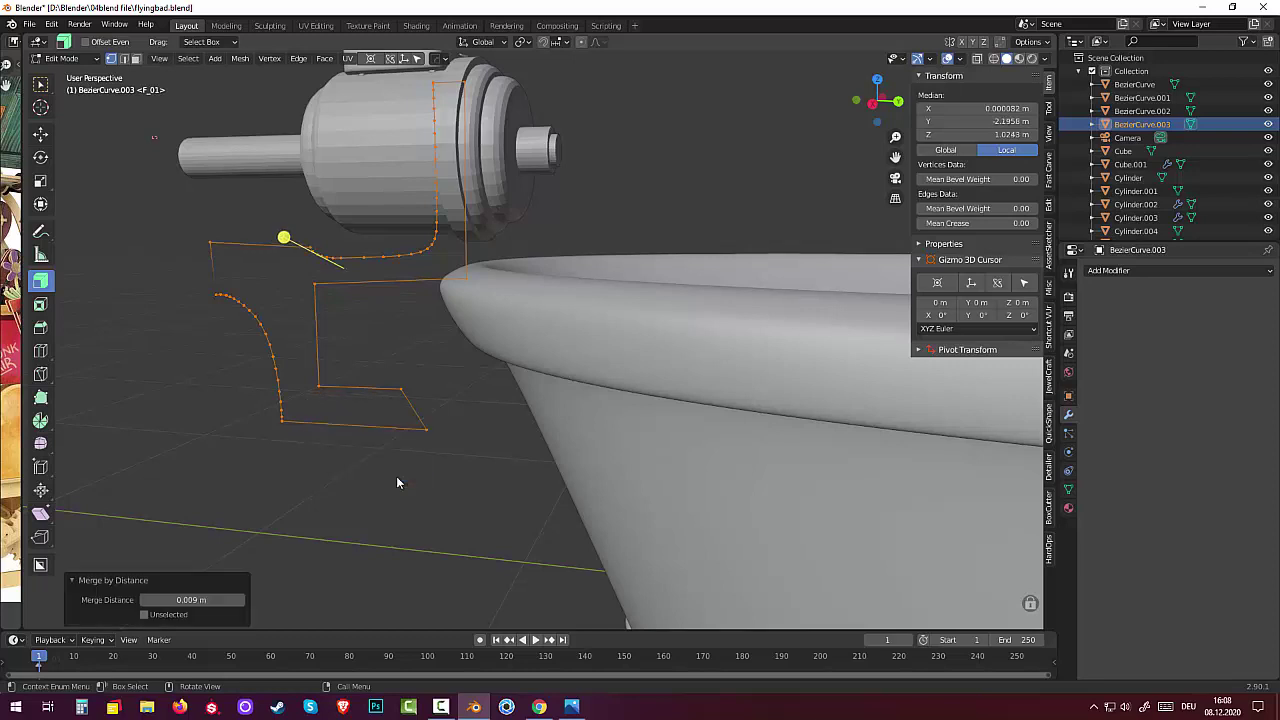
pyautogui.click(190, 600)
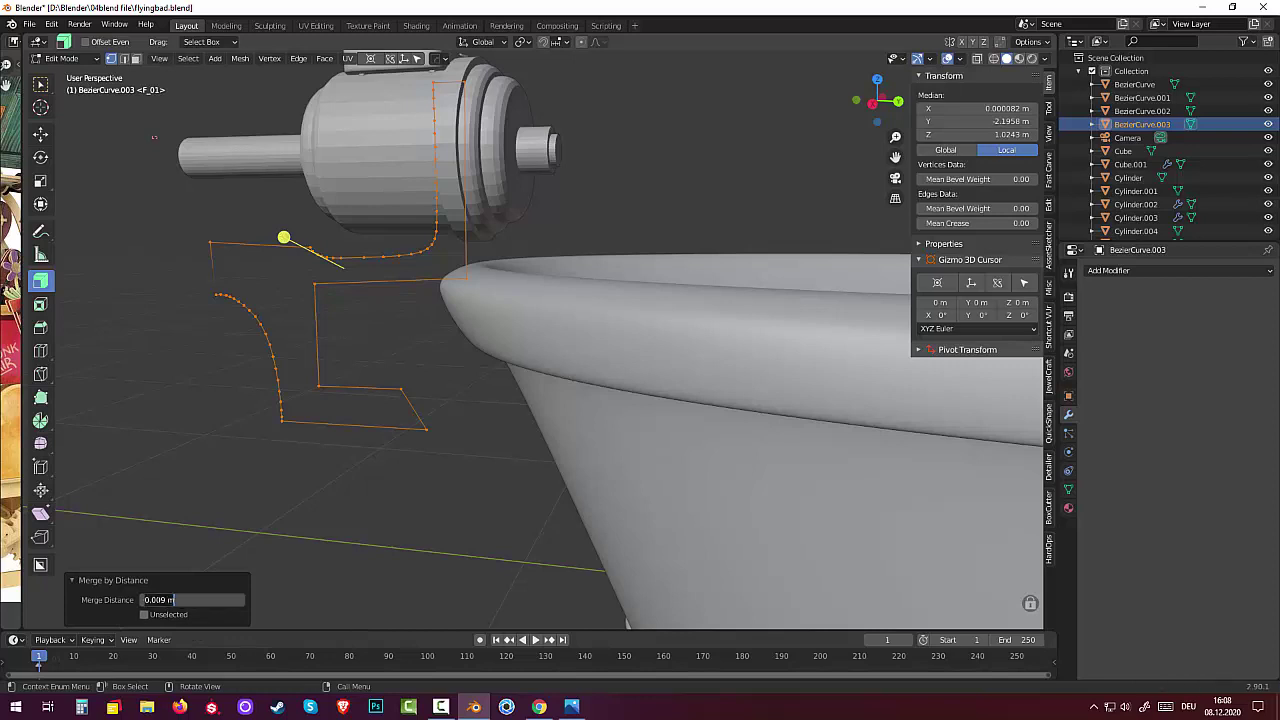
pyautogui.hotkey('ctrl', 'a')
pyautogui.press('Return')
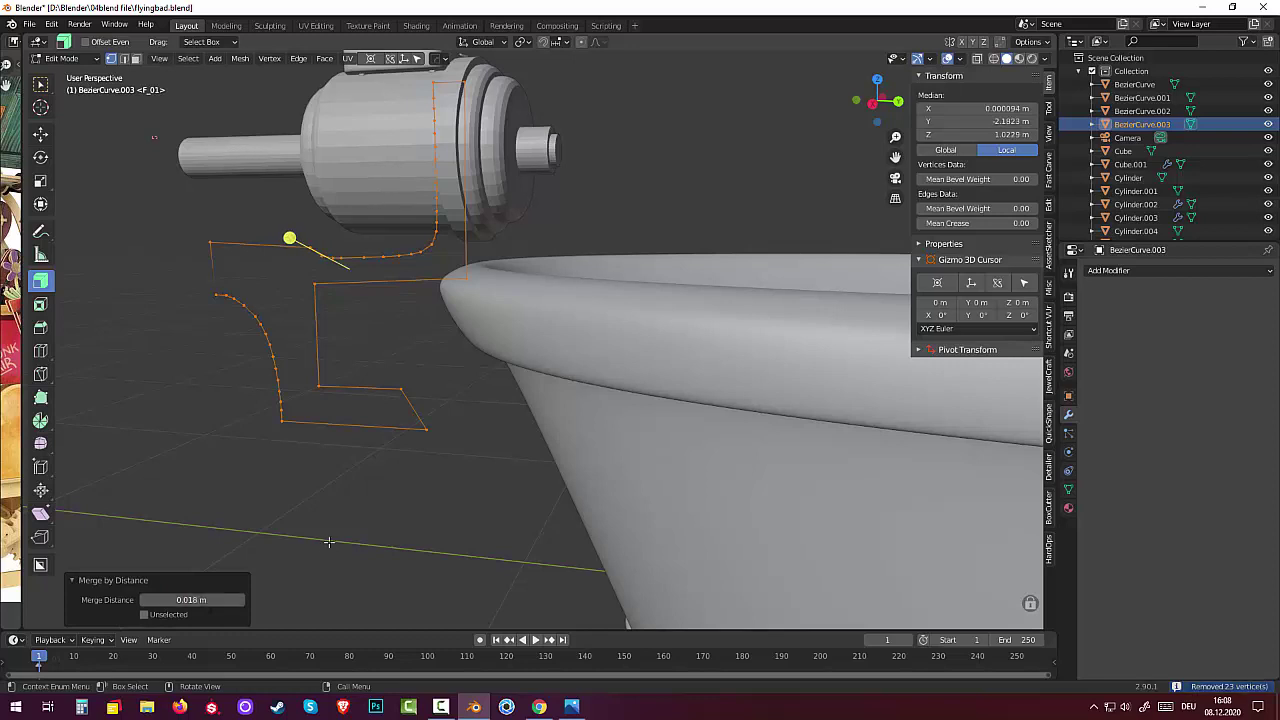
# Box-select the whole merged bracket outline again
pyautogui.scroll(-2, 466, 401)
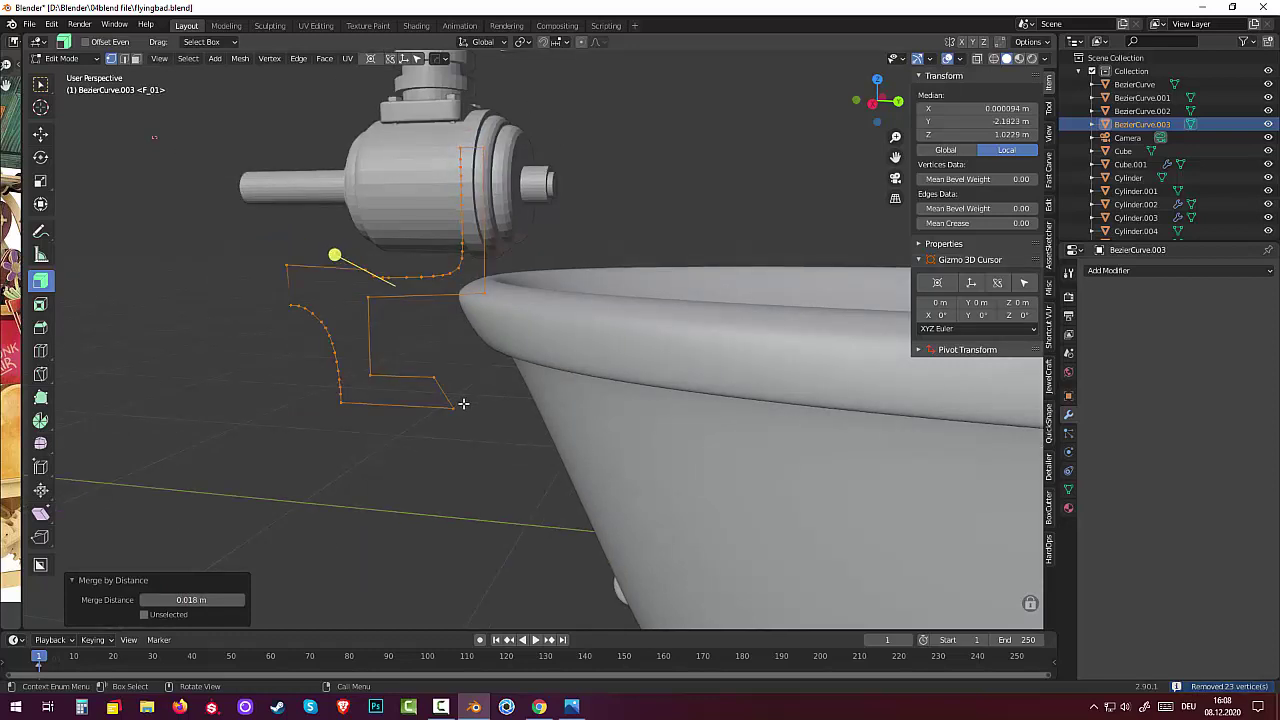
pyautogui.click(449, 434)
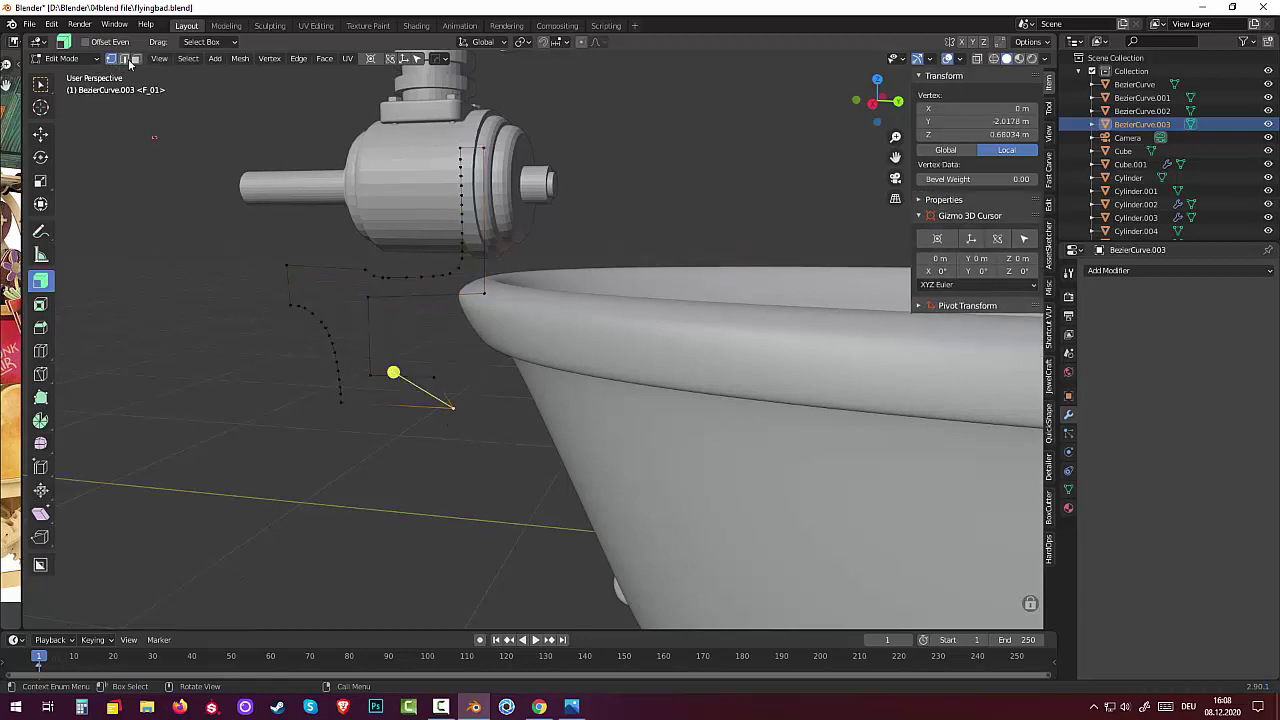
pyautogui.click(137, 59)
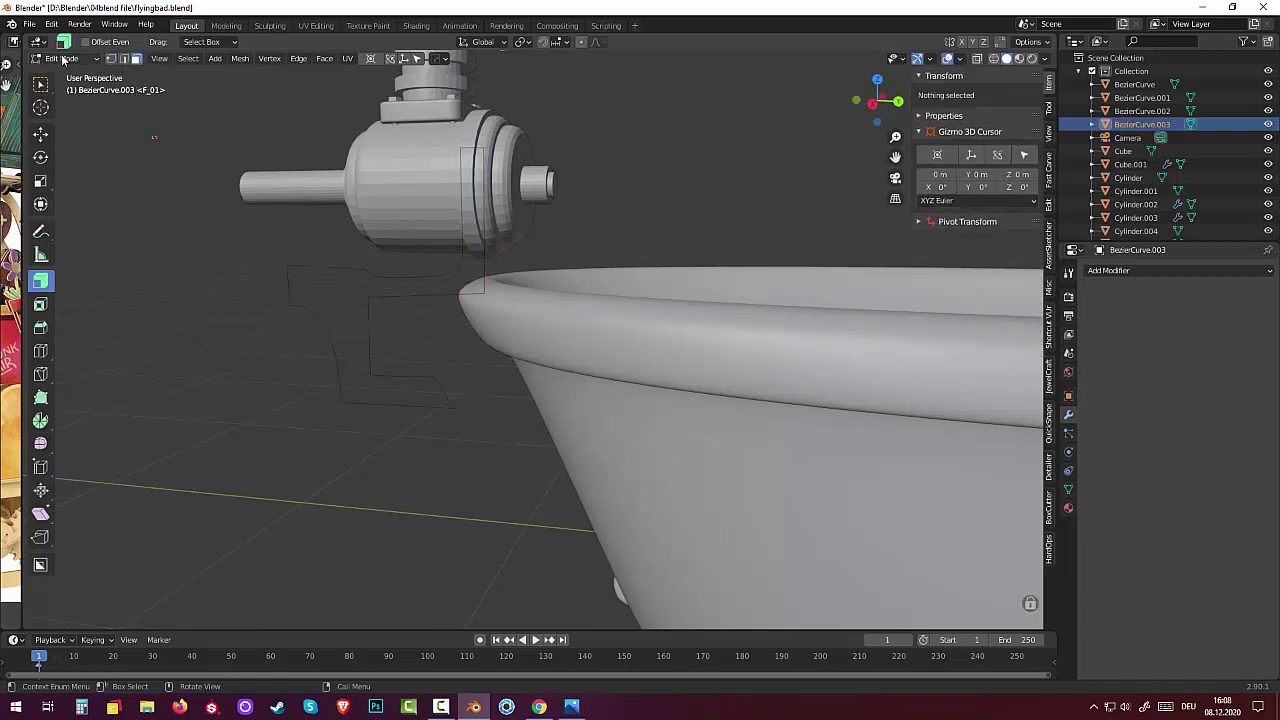
pyautogui.click(65, 60)
pyautogui.click(112, 60)
pyautogui.moveTo(193, 102); pyautogui.dragTo(656, 522)
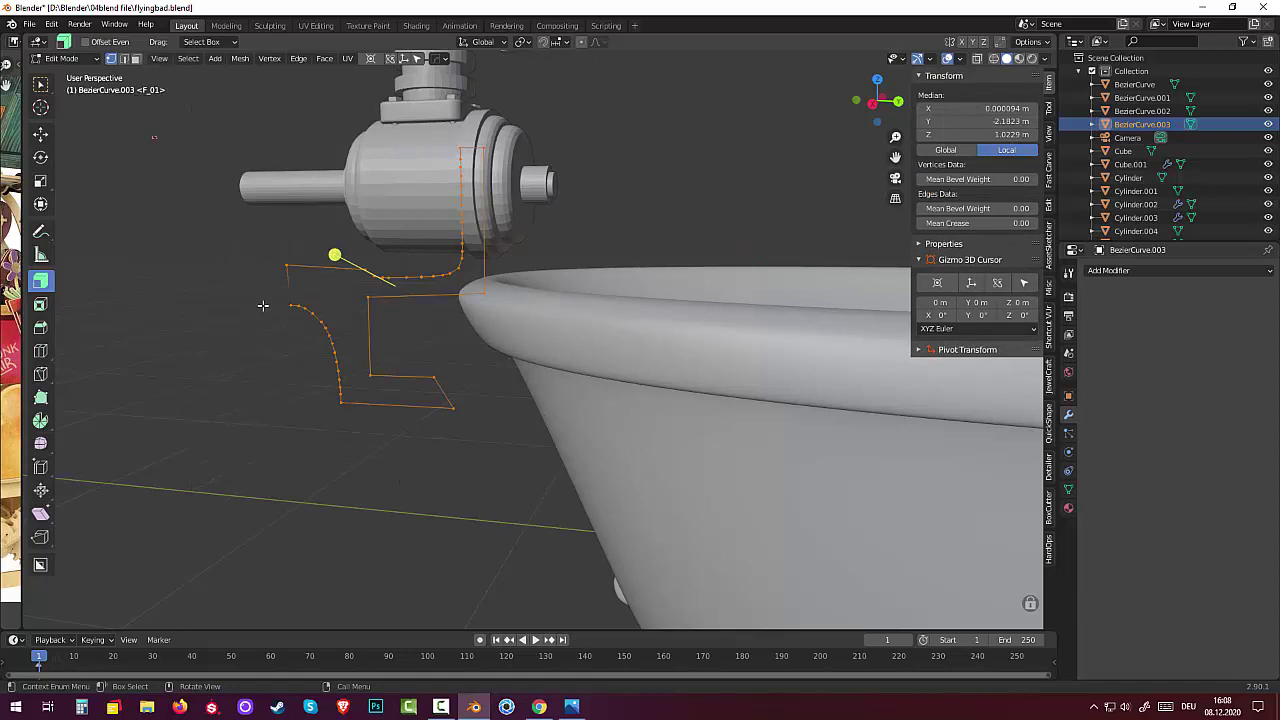
# Fill the closed outline with a face and select that face
pyautogui.press('f')
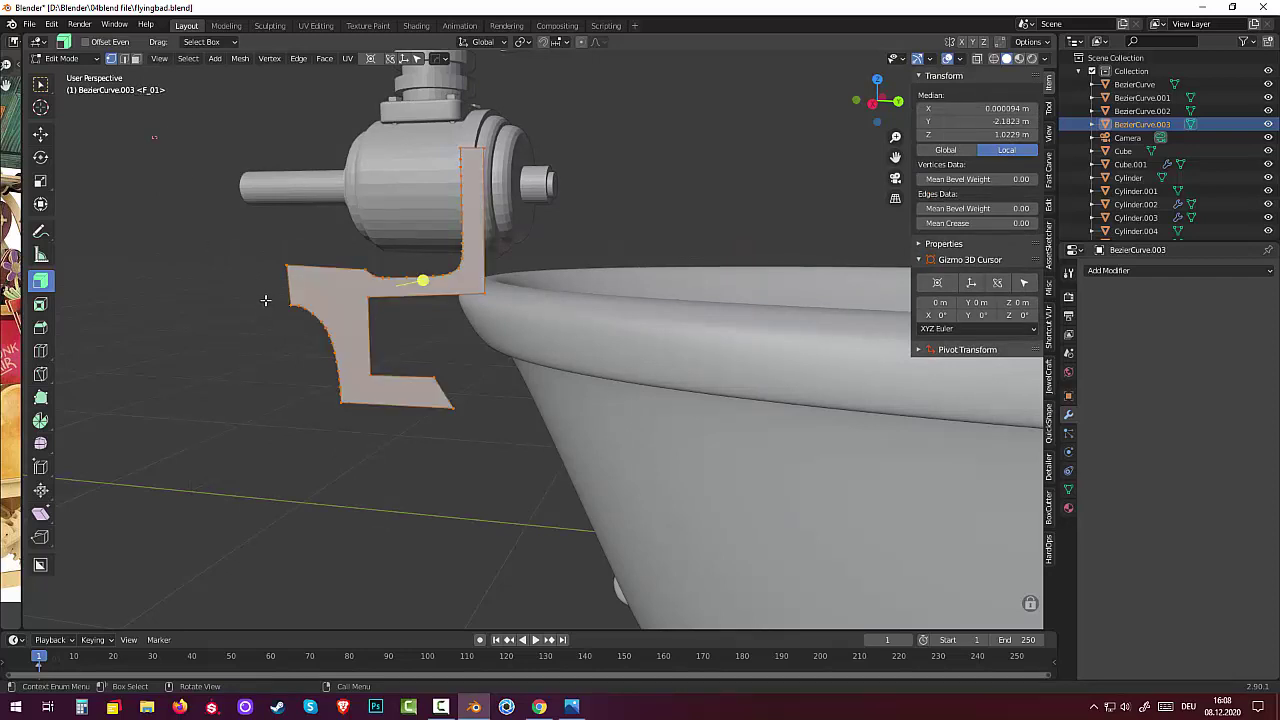
pyautogui.click(265, 300)
pyautogui.moveTo(265, 300); pyautogui.dragTo(299, 318, button='middle')
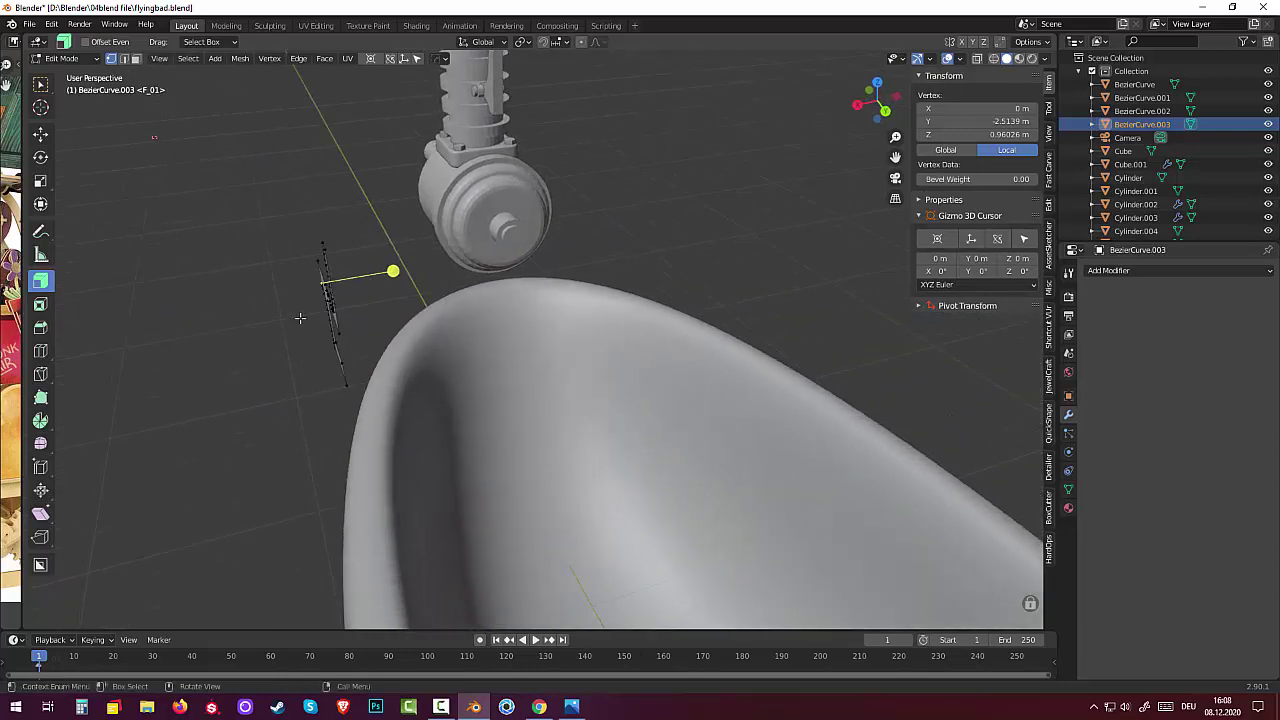
pyautogui.click(135, 58)
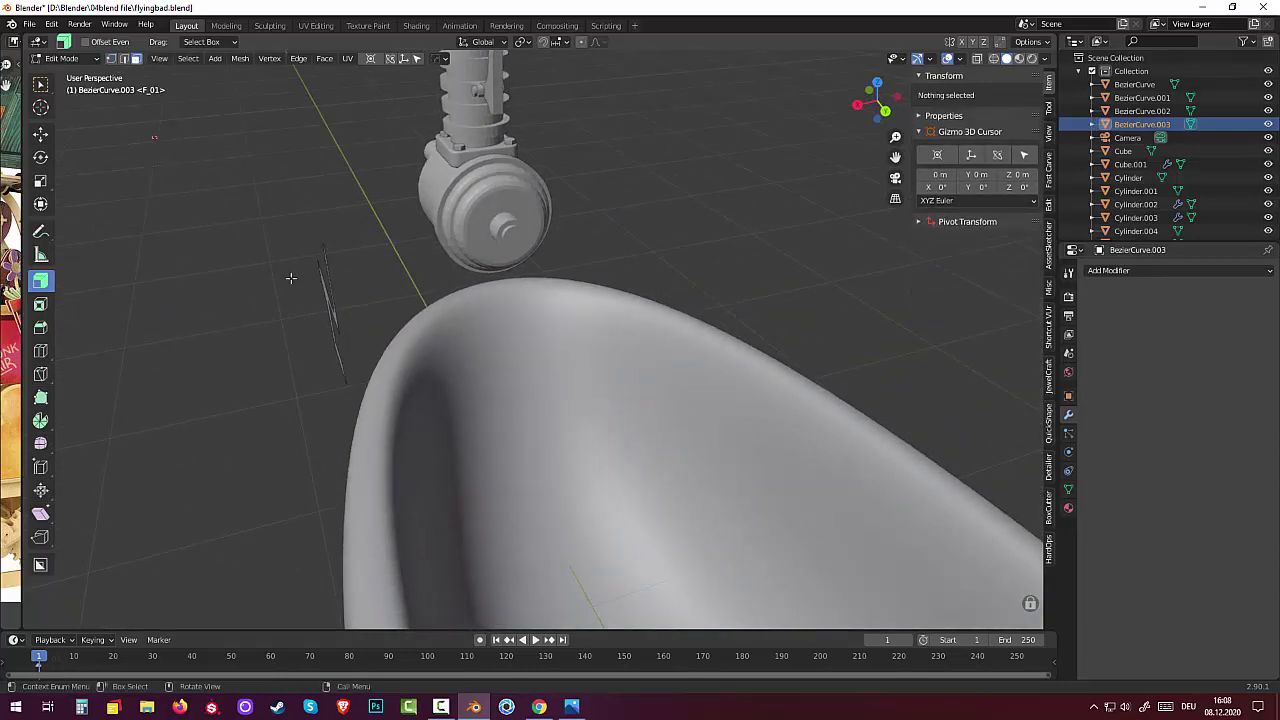
pyautogui.moveTo(338, 291); pyautogui.dragTo(334, 330, button='middle')
pyautogui.click(335, 332)
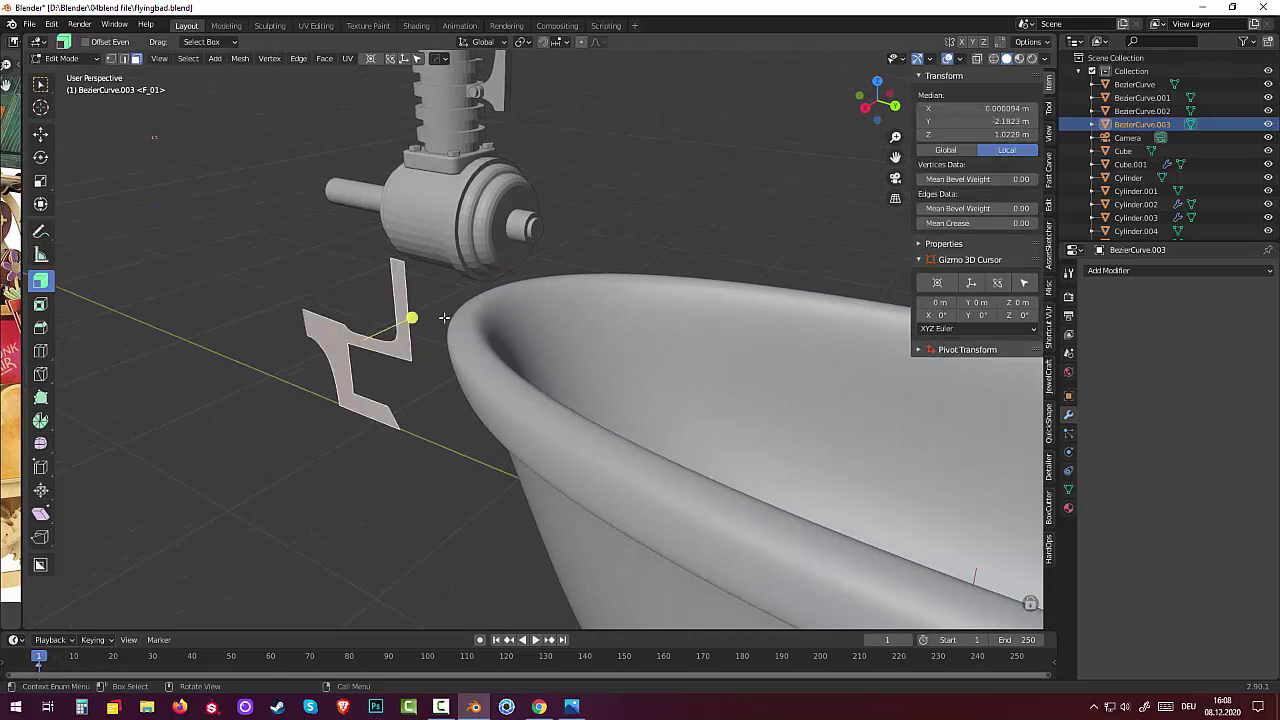
# Extrude the bracket face about 0.082 m along its normal
pyautogui.moveTo(518, 297); pyautogui.dragTo(400, 289, button='middle')
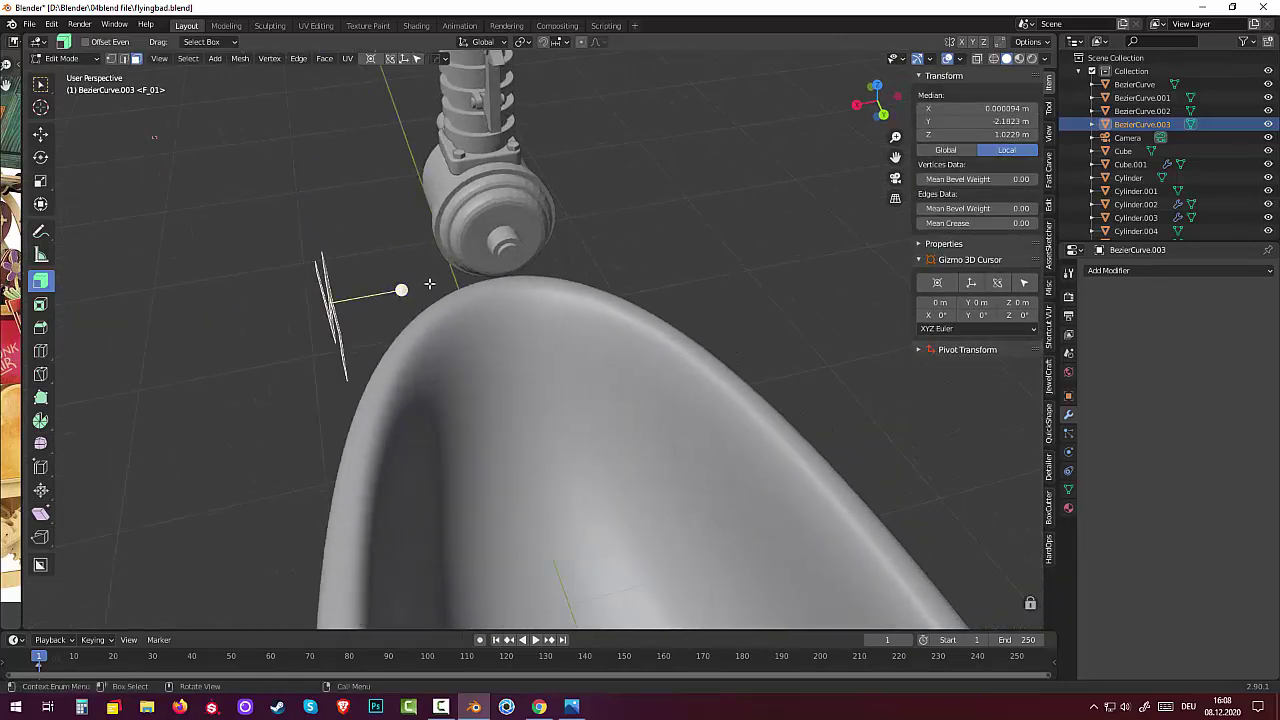
pyautogui.moveTo(425, 293); pyautogui.dragTo(453, 293)
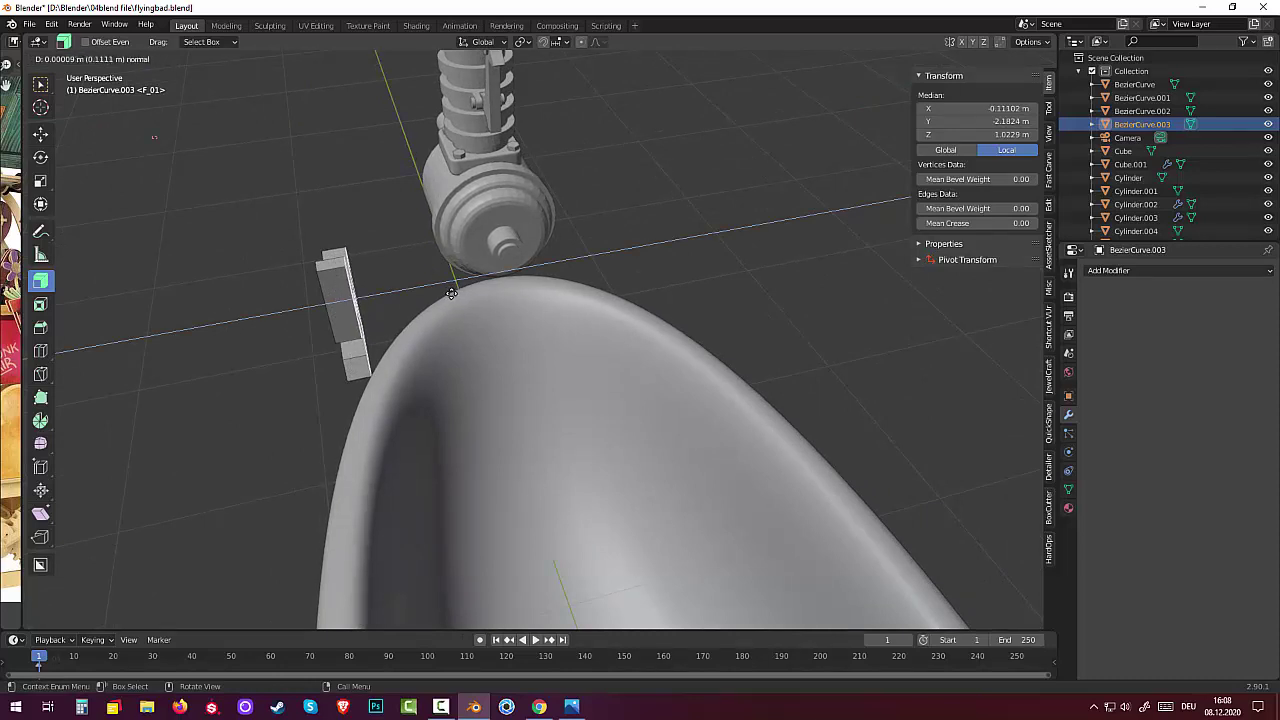
pyautogui.moveTo(453, 293); pyautogui.dragTo(445, 293)
pyautogui.moveTo(445, 293)
pyautogui.mouseDown(button='middle')
pyautogui.moveTo(625, 252)
pyautogui.moveTo(711, 329)
pyautogui.moveTo(745, 332)
pyautogui.mouseUp(button='middle')
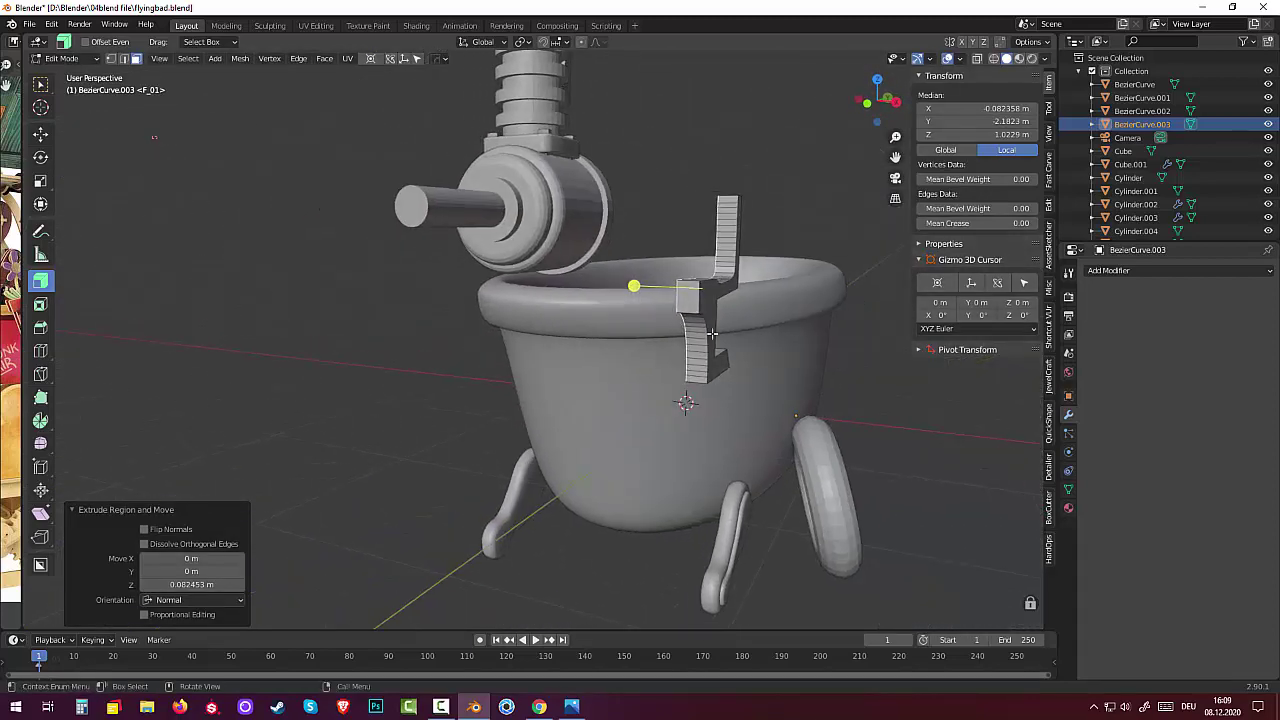
pyautogui.click(77, 60)
# Slide the bracket BezierCurve.003 along X so it sits centred under the steam engine
pyautogui.click(80, 72)
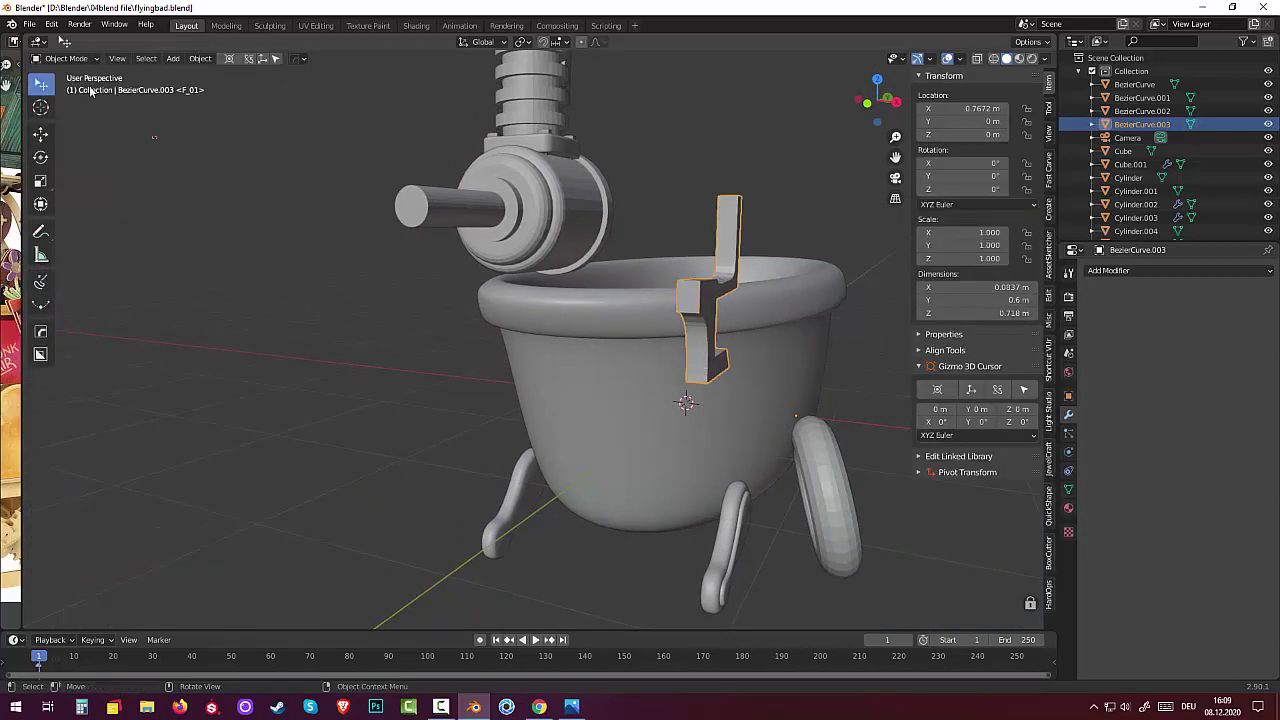
pyautogui.press('KP_3')
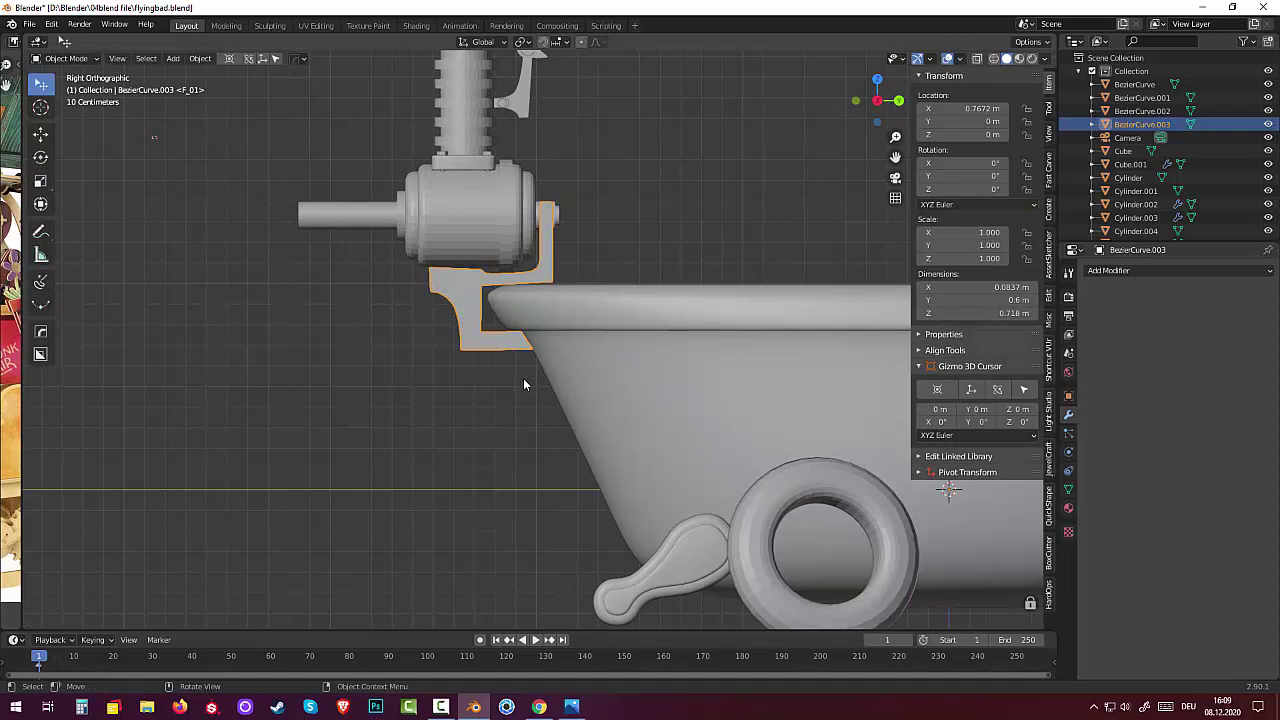
pyautogui.press('KP_1')
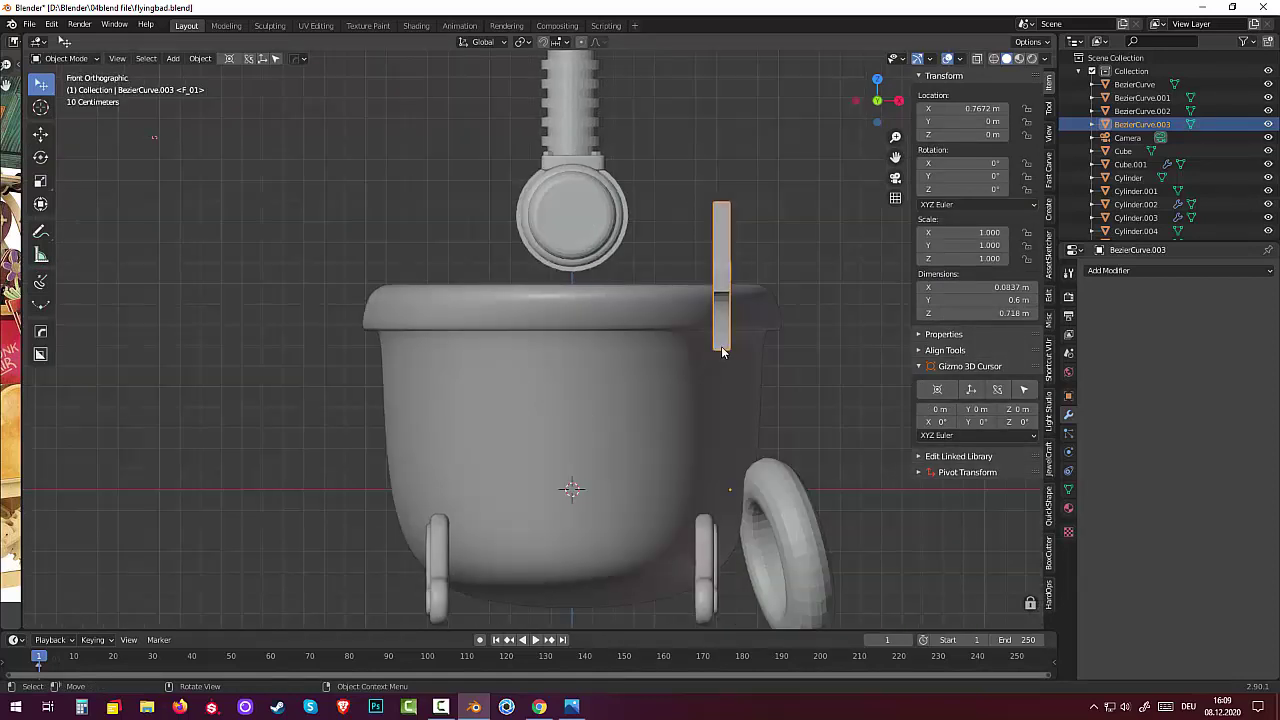
pyautogui.press('g')
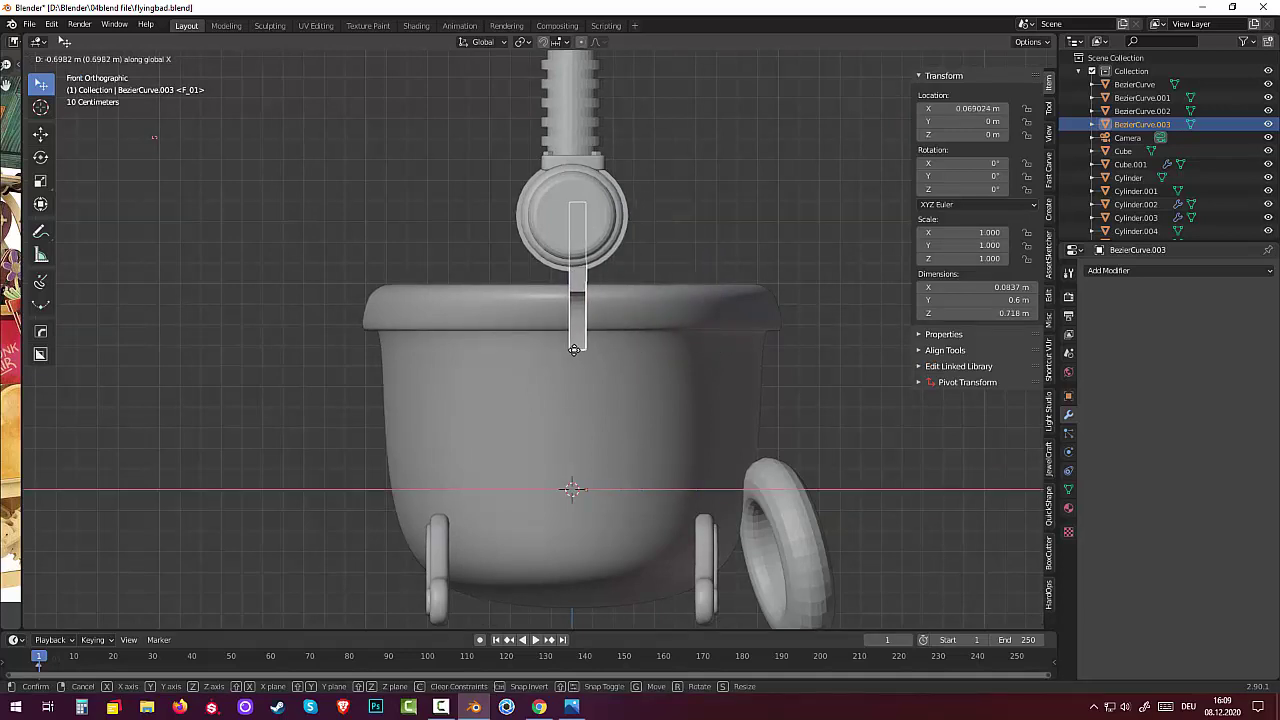
pyautogui.press('x')
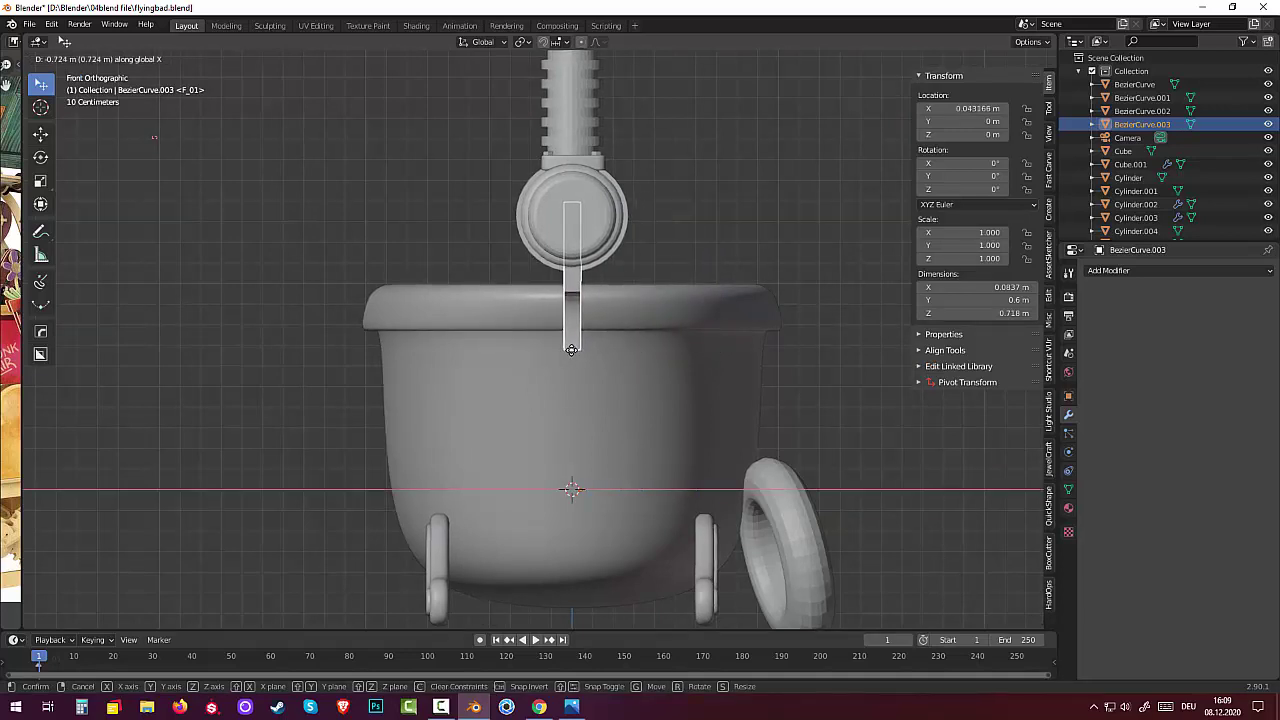
pyautogui.click(571, 349)
# Orbit and zoom around the tub to check the bracket's placement under the engine
pyautogui.click(548, 396)
pyautogui.moveTo(643, 398)
pyautogui.mouseDown(button='middle')
pyautogui.moveTo(497, 397)
pyautogui.moveTo(488, 375)
pyautogui.mouseUp(button='middle')
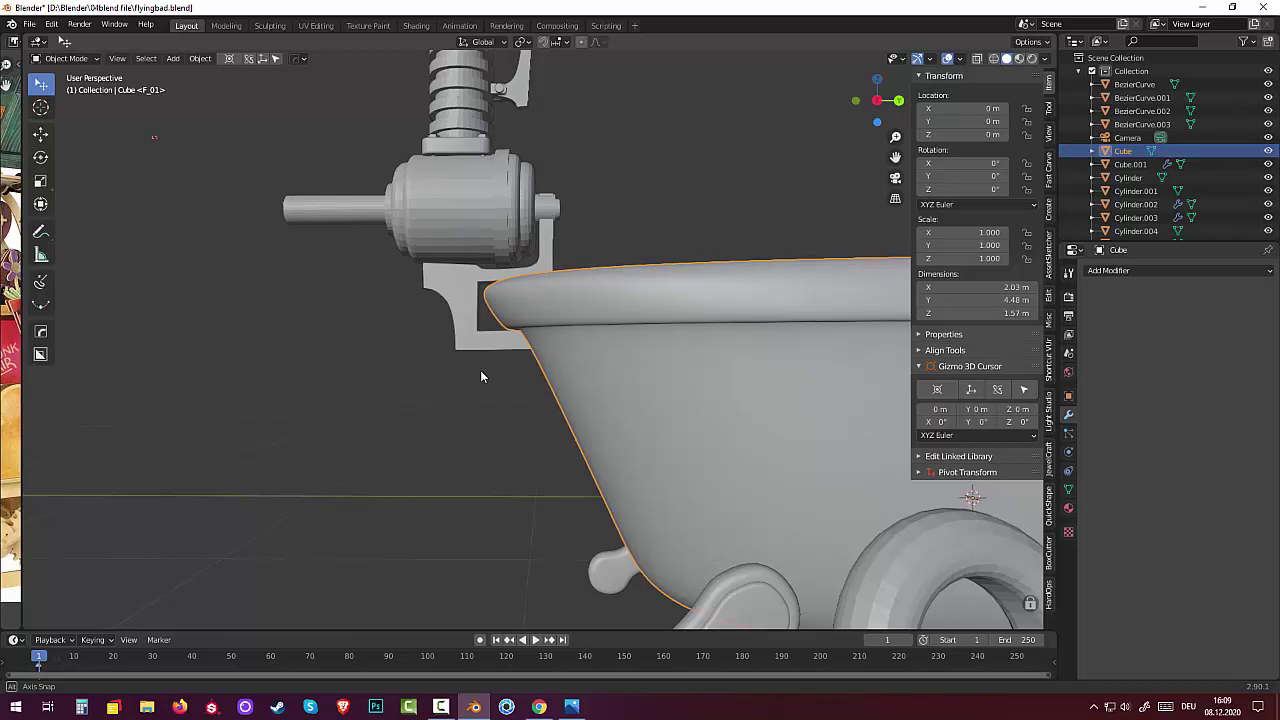
pyautogui.moveTo(481, 370); pyautogui.dragTo(490, 367, button='middle')
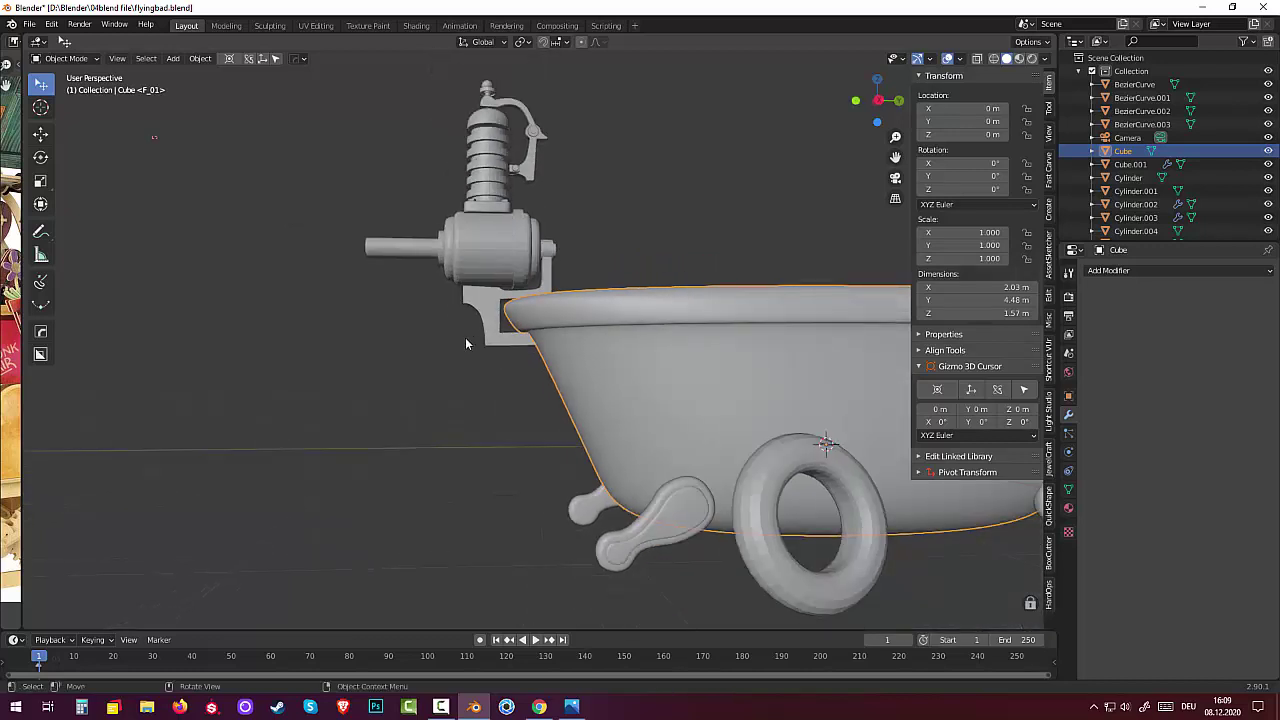
pyautogui.moveTo(503, 295); pyautogui.dragTo(555, 139, button='middle')
pyautogui.click(535, 130)
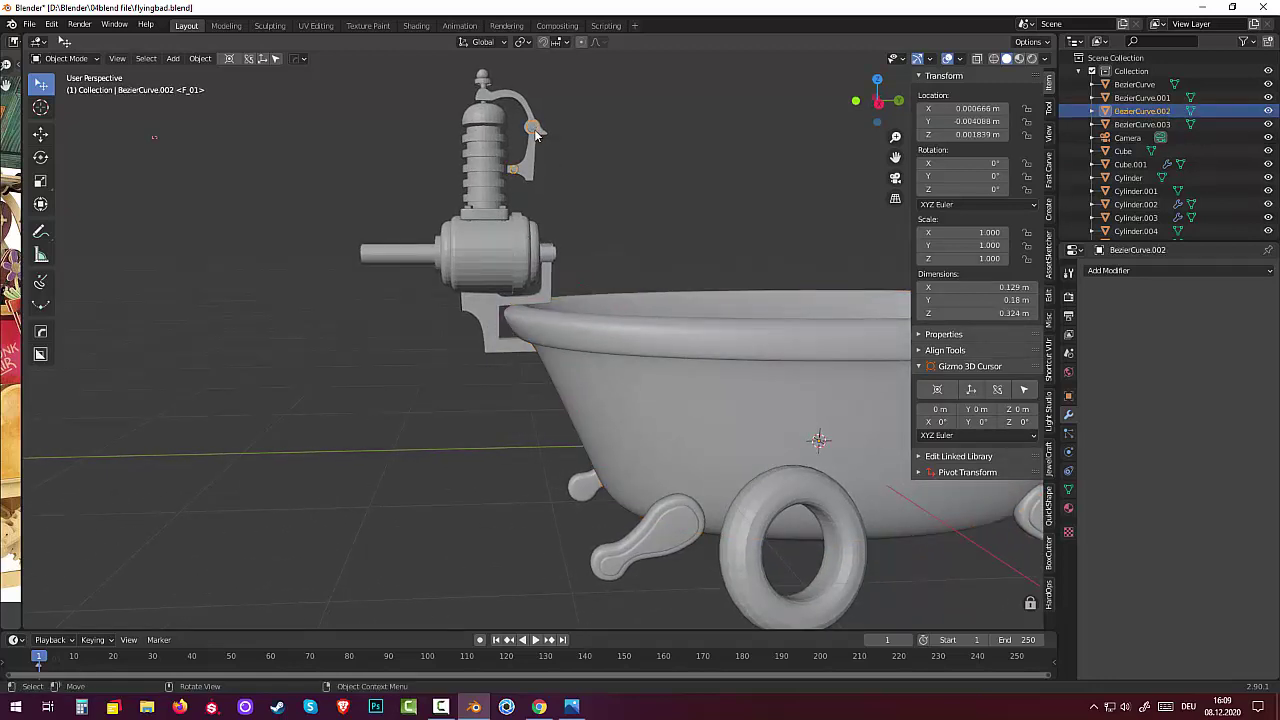
pyautogui.click(592, 195)
pyautogui.moveTo(596, 228)
pyautogui.mouseDown(button='middle')
pyautogui.moveTo(445, 282)
pyautogui.moveTo(414, 270)
pyautogui.moveTo(418, 254)
pyautogui.moveTo(446, 247)
pyautogui.moveTo(432, 335)
pyautogui.mouseUp(button='middle')
pyautogui.scroll(2, 522, 294)
pyautogui.scroll(3, 518, 292)
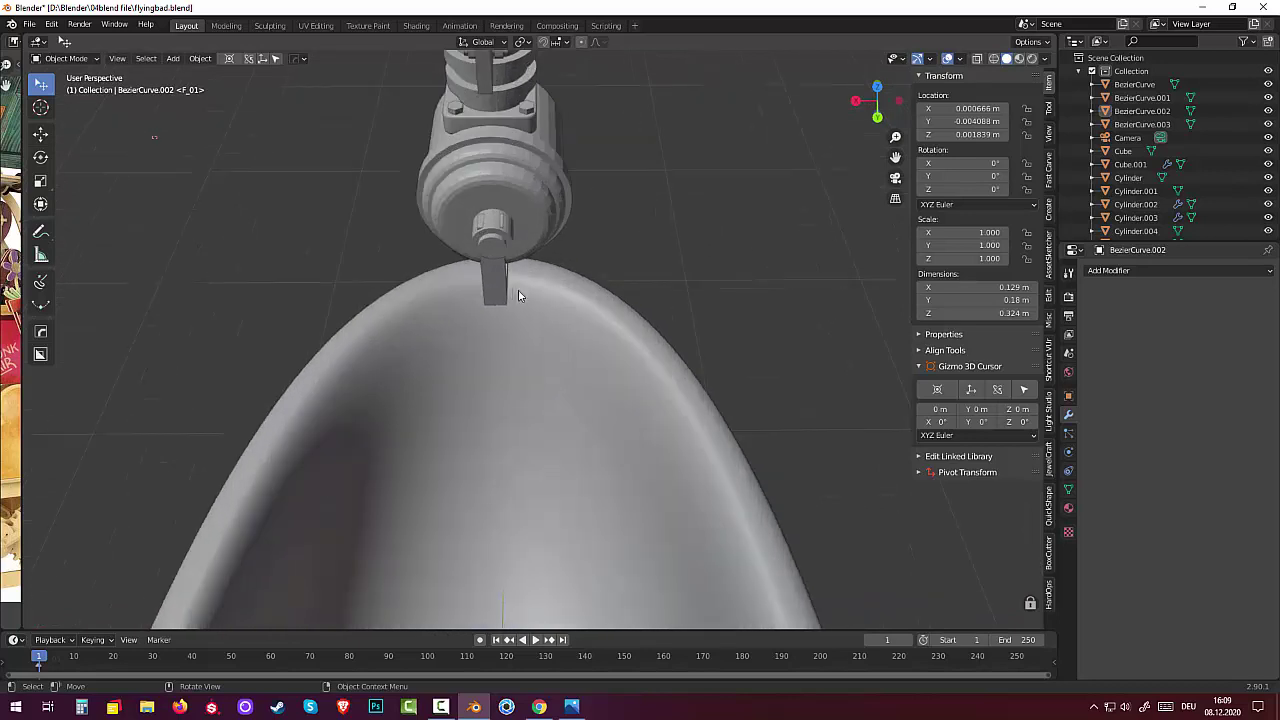
# Reselect the bracket BezierCurve.003 so it can be reshaped in Edit Mode
pyautogui.click(500, 229)
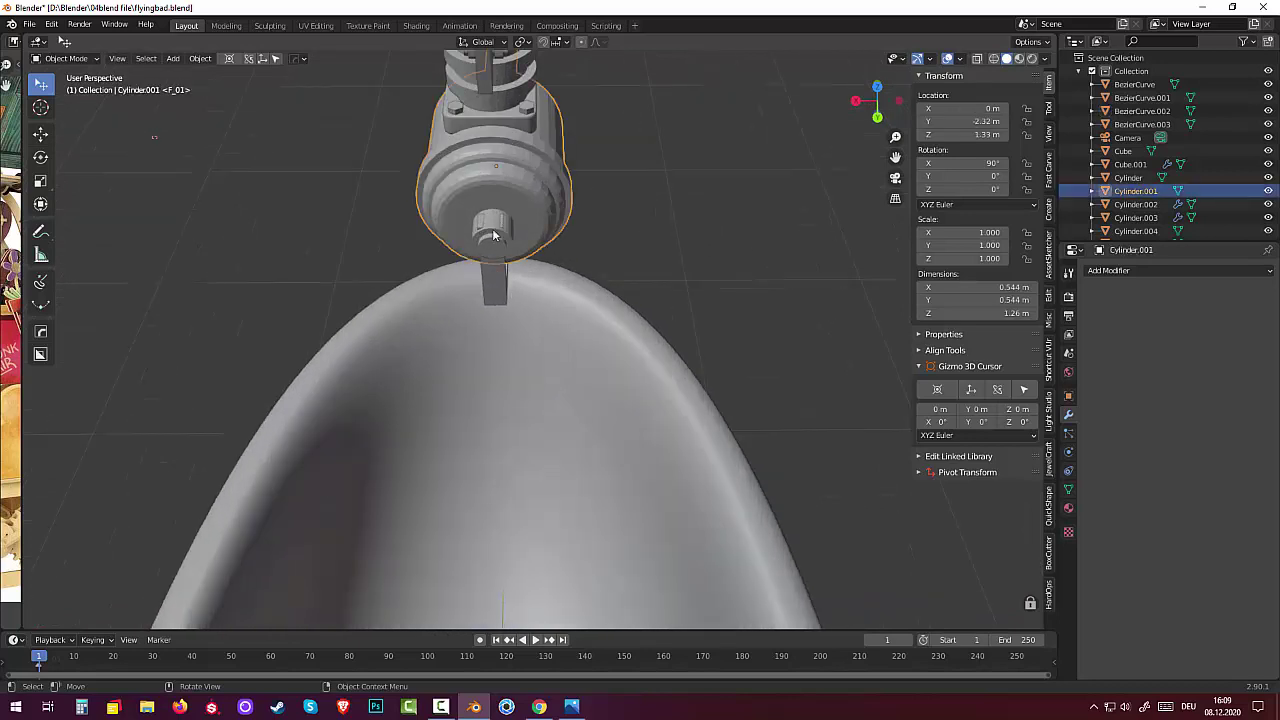
pyautogui.click(487, 232)
pyautogui.moveTo(487, 232)
pyautogui.mouseDown(button='middle')
pyautogui.moveTo(672, 173)
pyautogui.moveTo(640, 208)
pyautogui.mouseUp(button='middle')
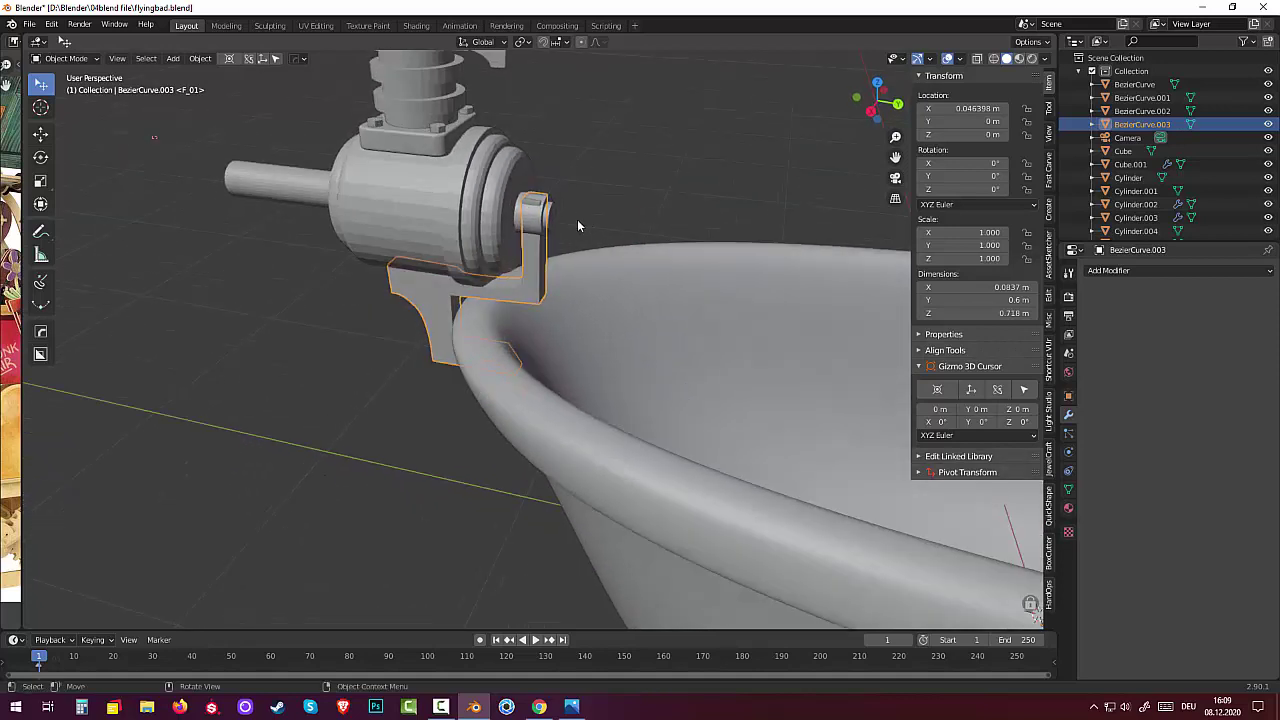
pyautogui.click(533, 207)
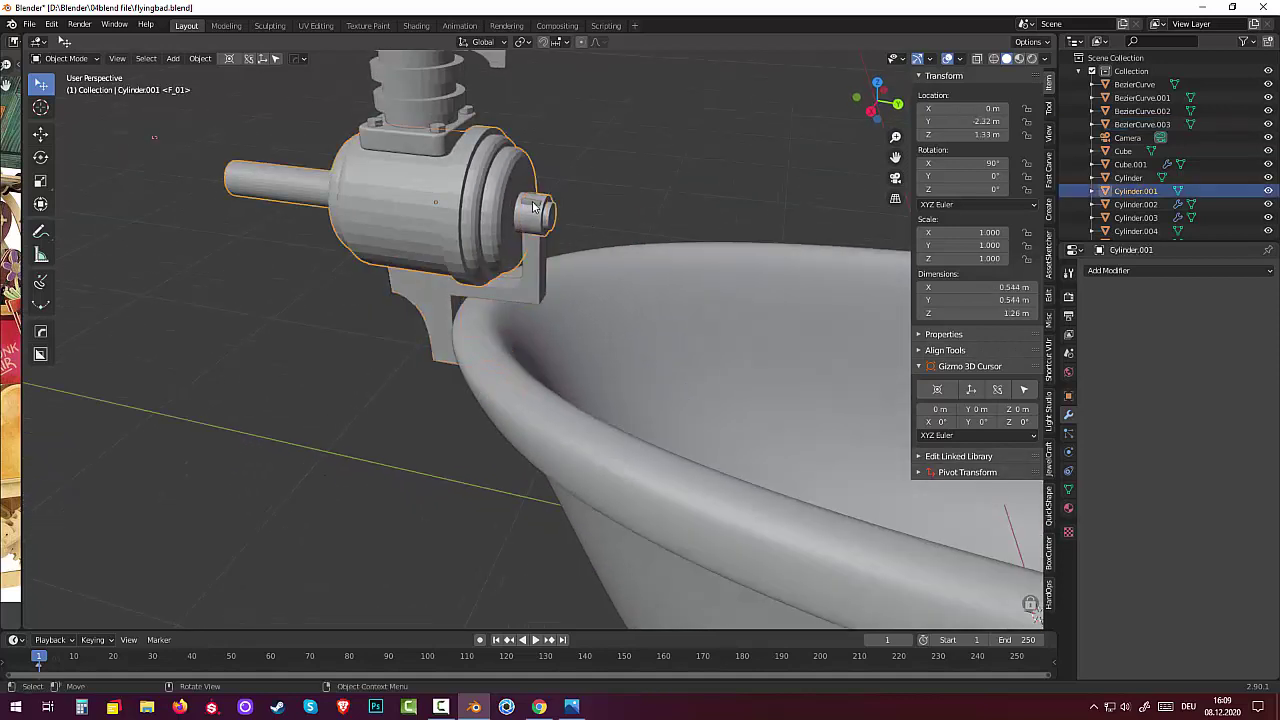
pyautogui.click(533, 207)
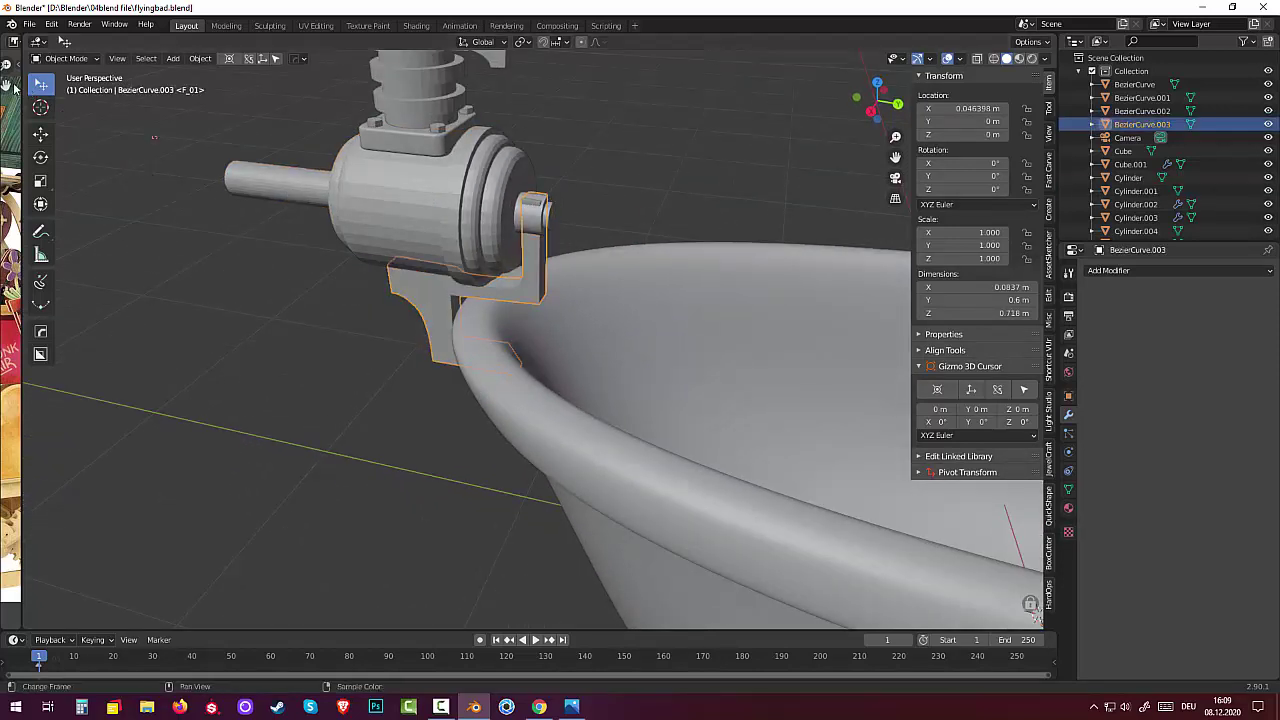
pyautogui.click(62, 58)
# Enter Edit Mode on the bracket curve and switch to edge selection
pyautogui.click(60, 90)
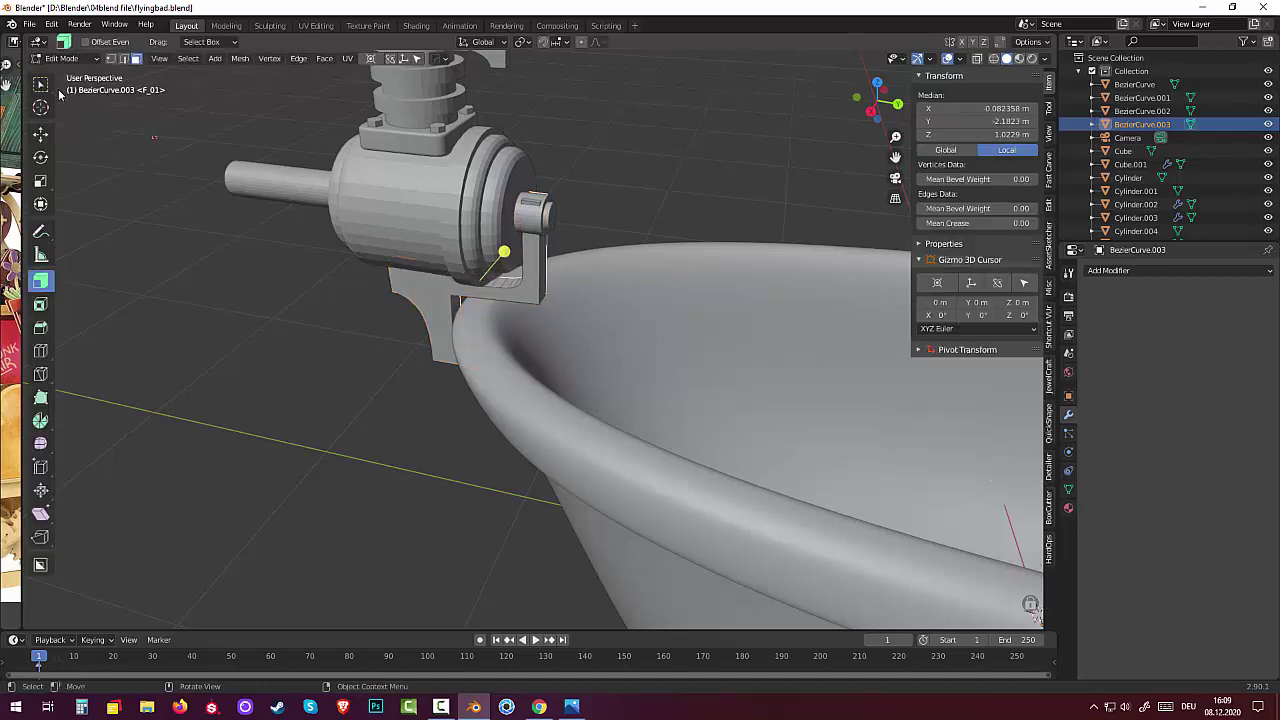
pyautogui.press('a')
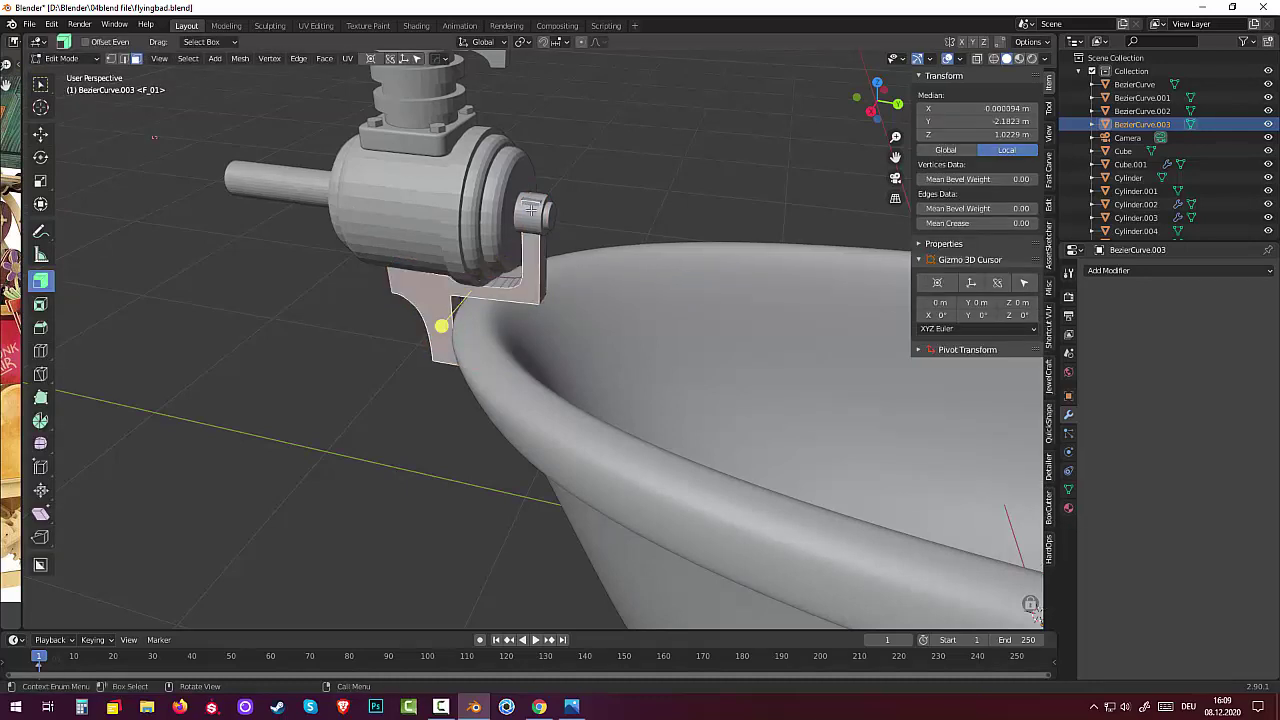
pyautogui.moveTo(531, 201); pyautogui.dragTo(470, 272, button='middle')
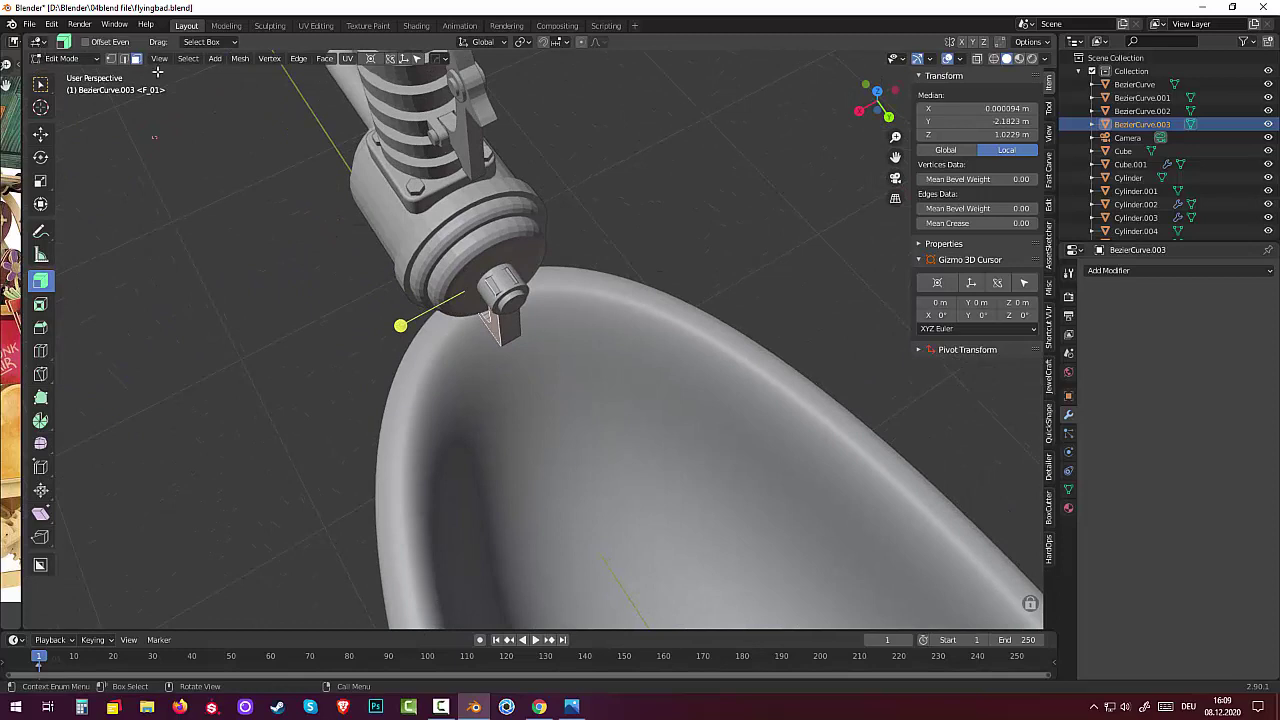
pyautogui.click(124, 58)
pyautogui.click(507, 289)
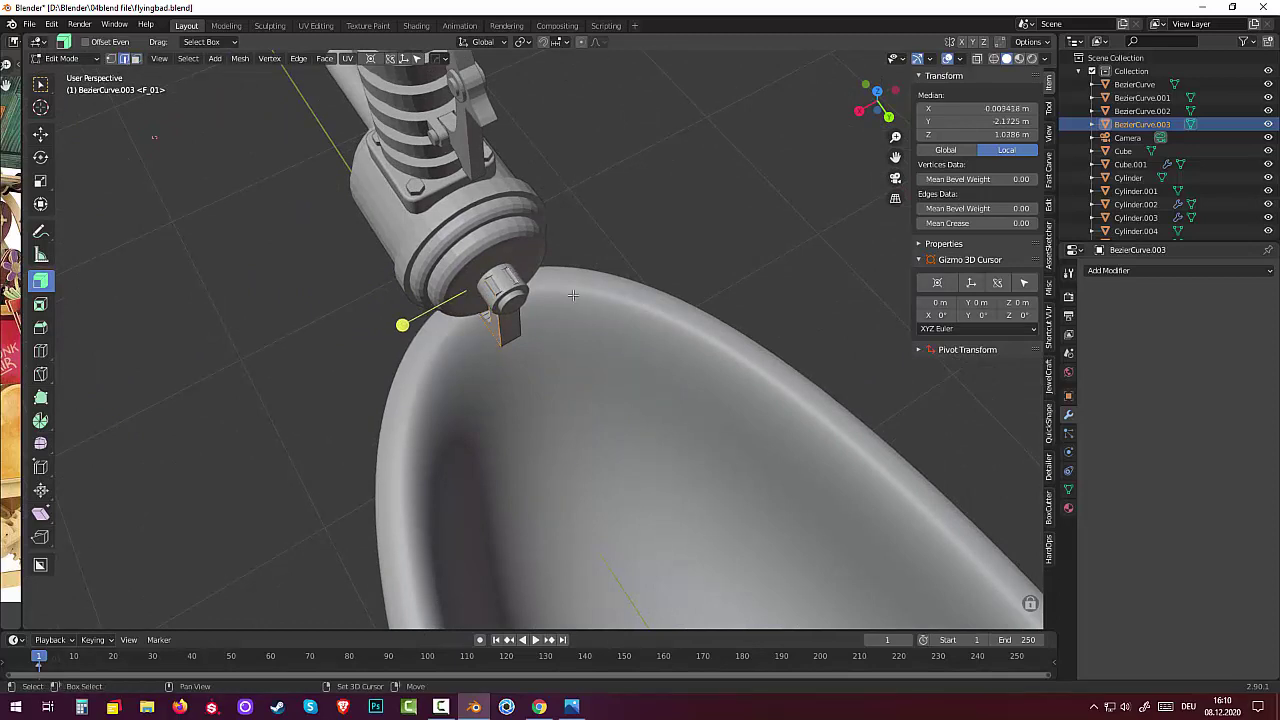
pyautogui.moveTo(573, 295); pyautogui.dragTo(515, 238, button='middle')
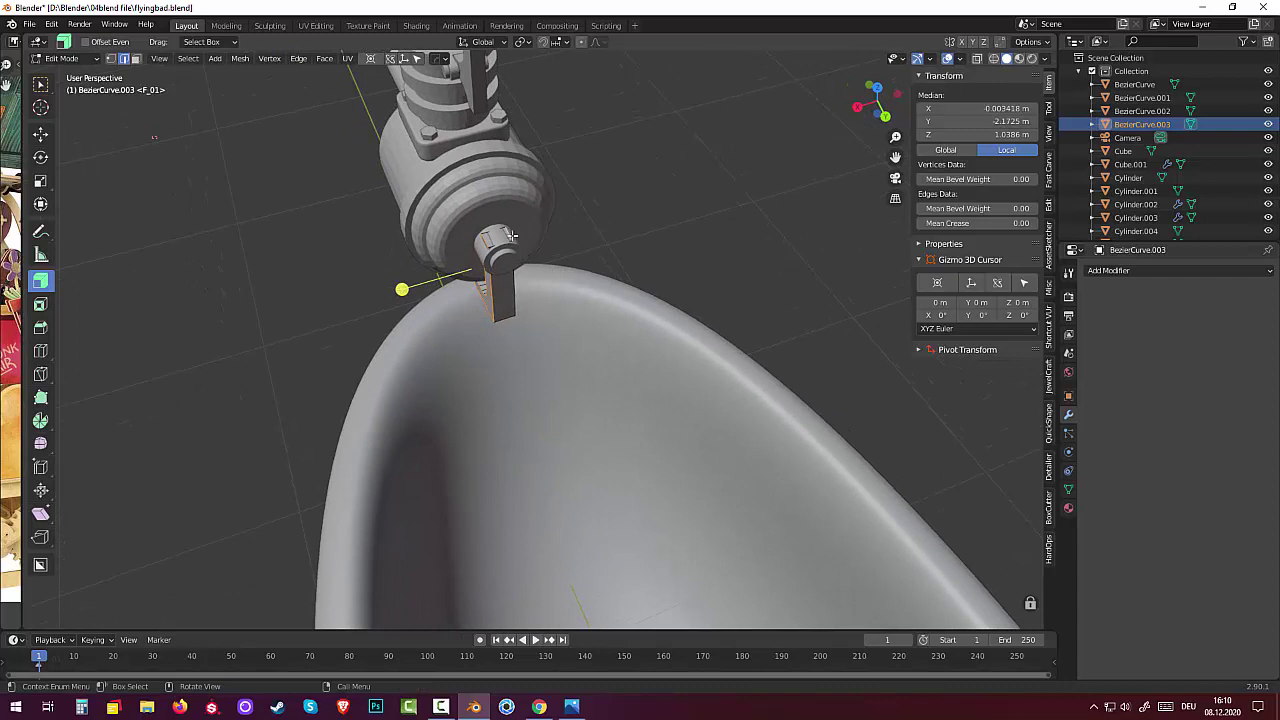
# Lower the bracket's curve handle above the nozzle along Z, trimming its height to 0.688 m
pyautogui.click(549, 233)
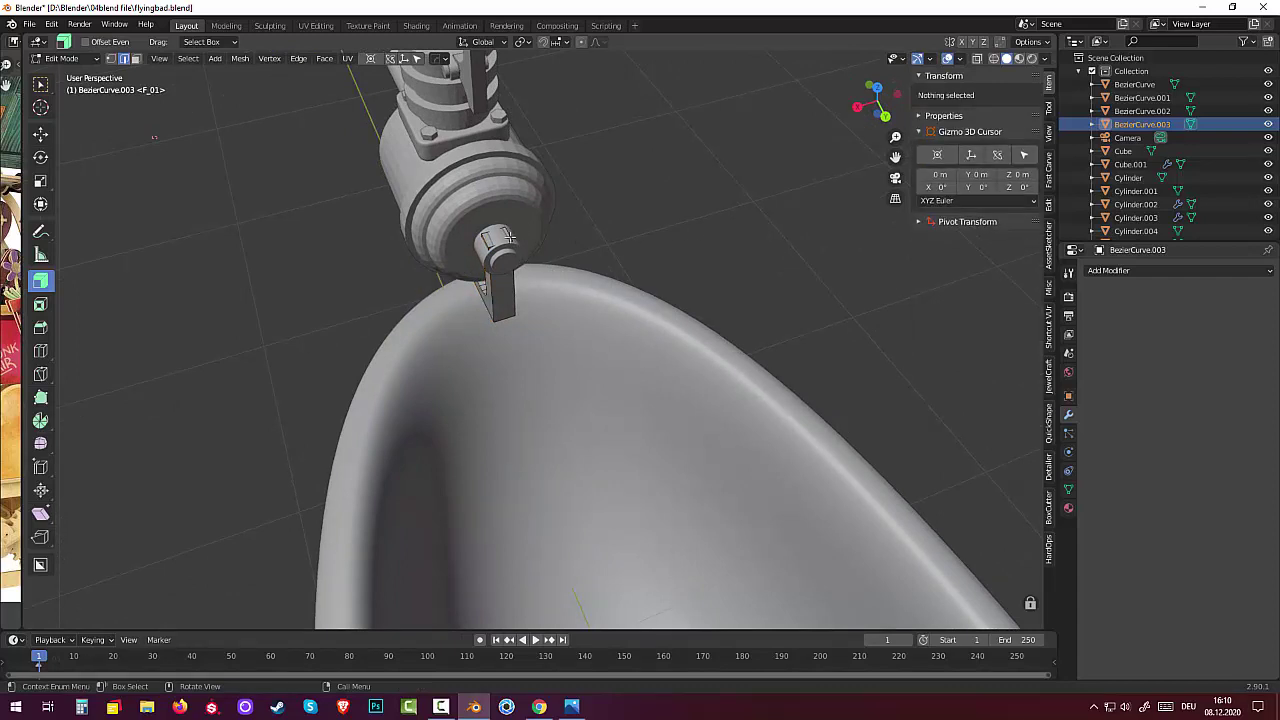
pyautogui.click(509, 237)
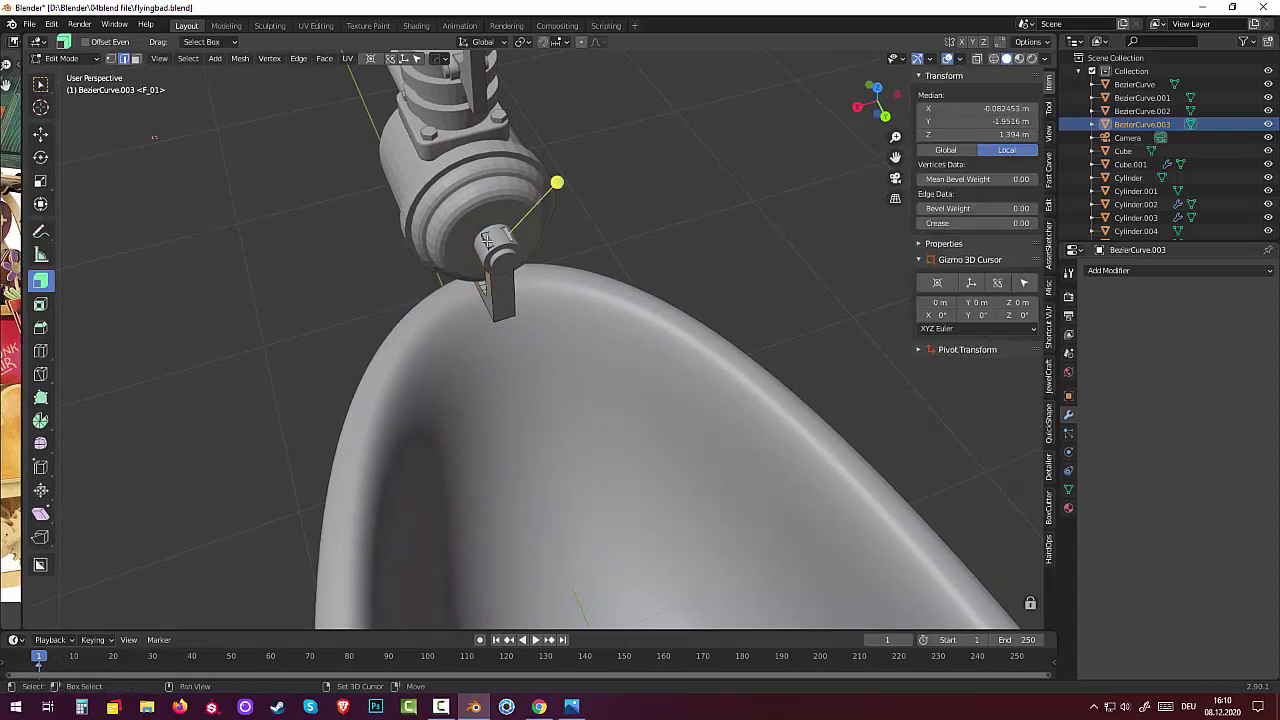
pyautogui.keyDown('shift'); pyautogui.click(485, 238); pyautogui.keyUp('shift')
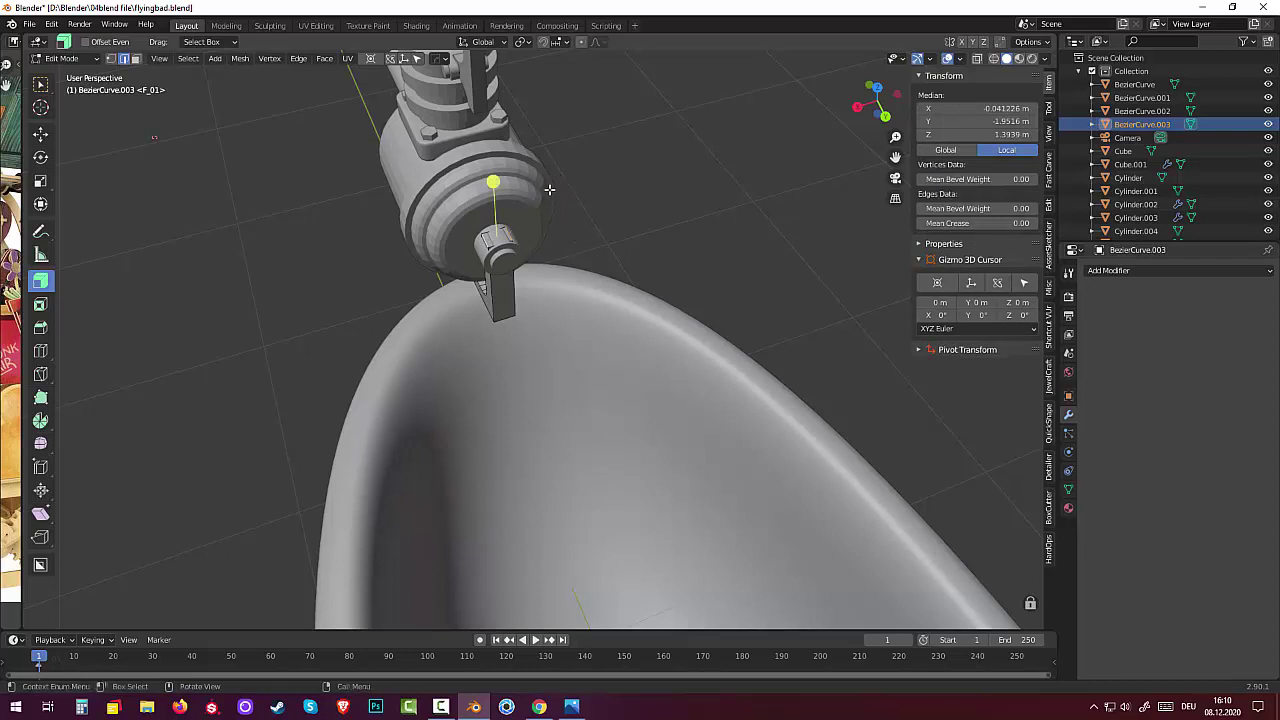
pyautogui.press('g')
pyautogui.press('z')
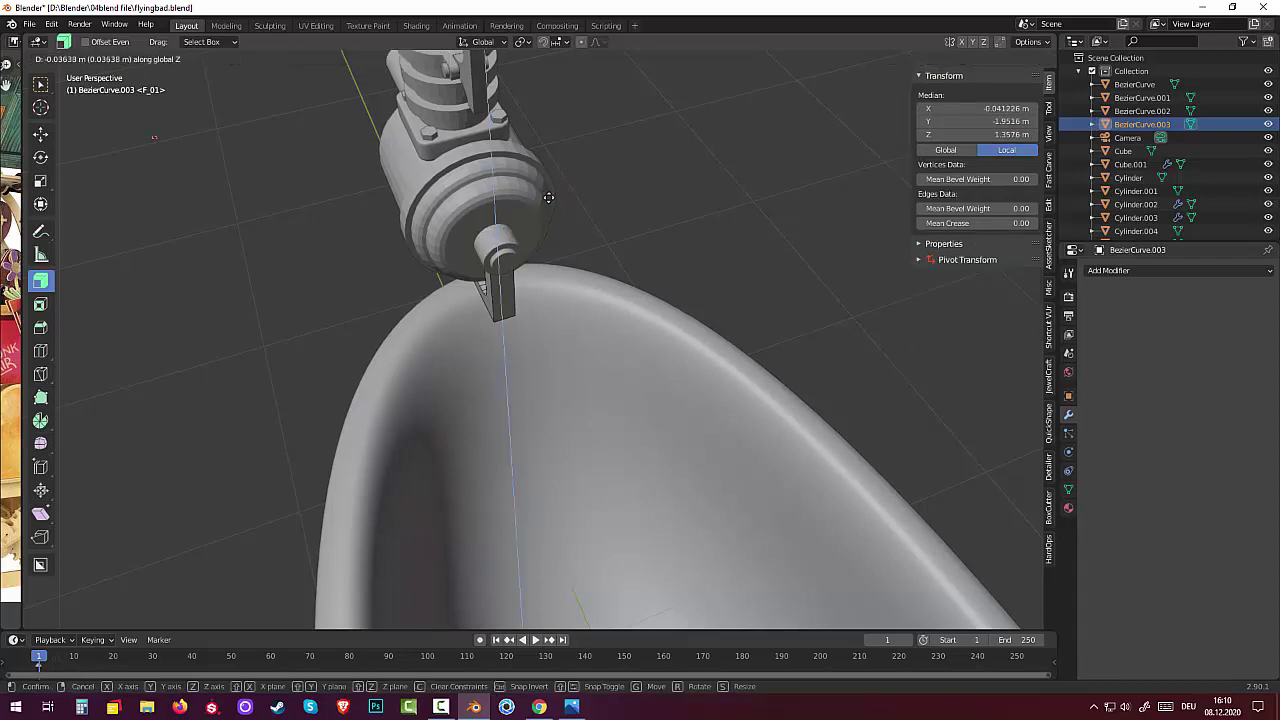
pyautogui.click(577, 239)
pyautogui.hotkey('alt', 'a')
# Check the trimmed bracket profile from lower side views, leaving nothing selected
pyautogui.moveTo(600, 217)
pyautogui.mouseDown(button='middle')
pyautogui.moveTo(712, 157)
pyautogui.moveTo(700, 149)
pyautogui.mouseUp(button='middle')
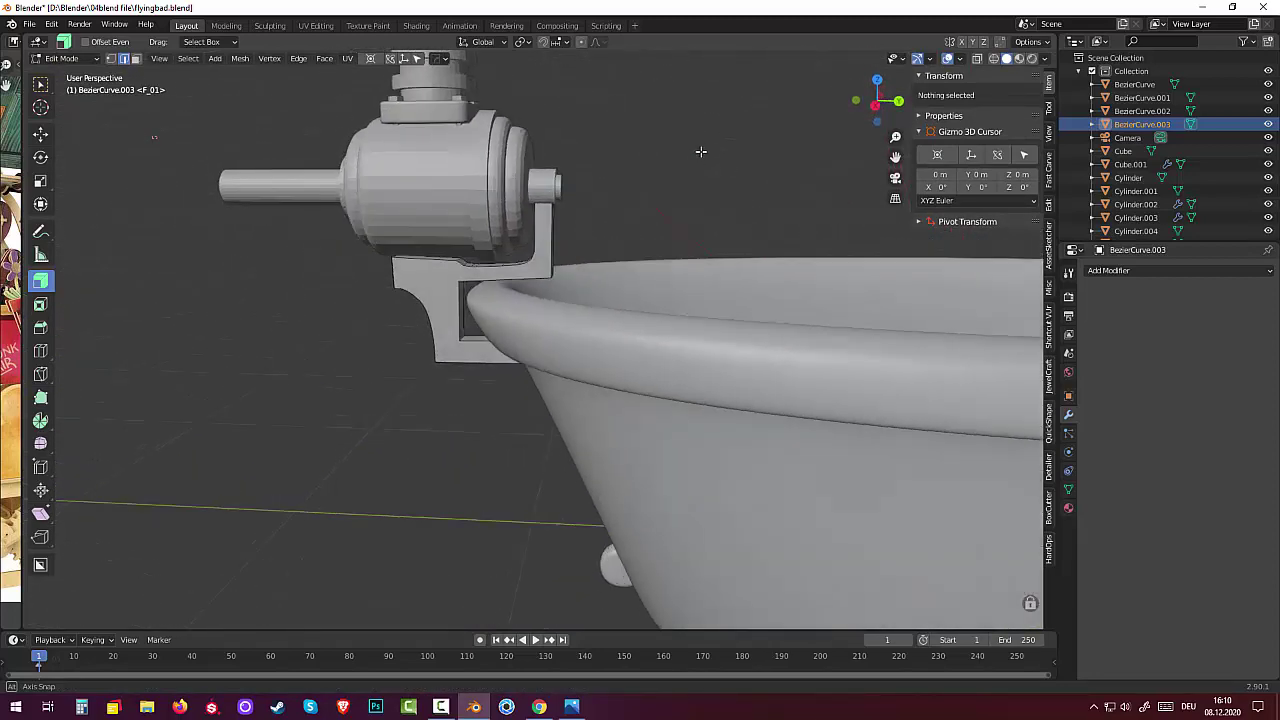
pyautogui.moveTo(476, 296); pyautogui.dragTo(428, 317, button='middle')
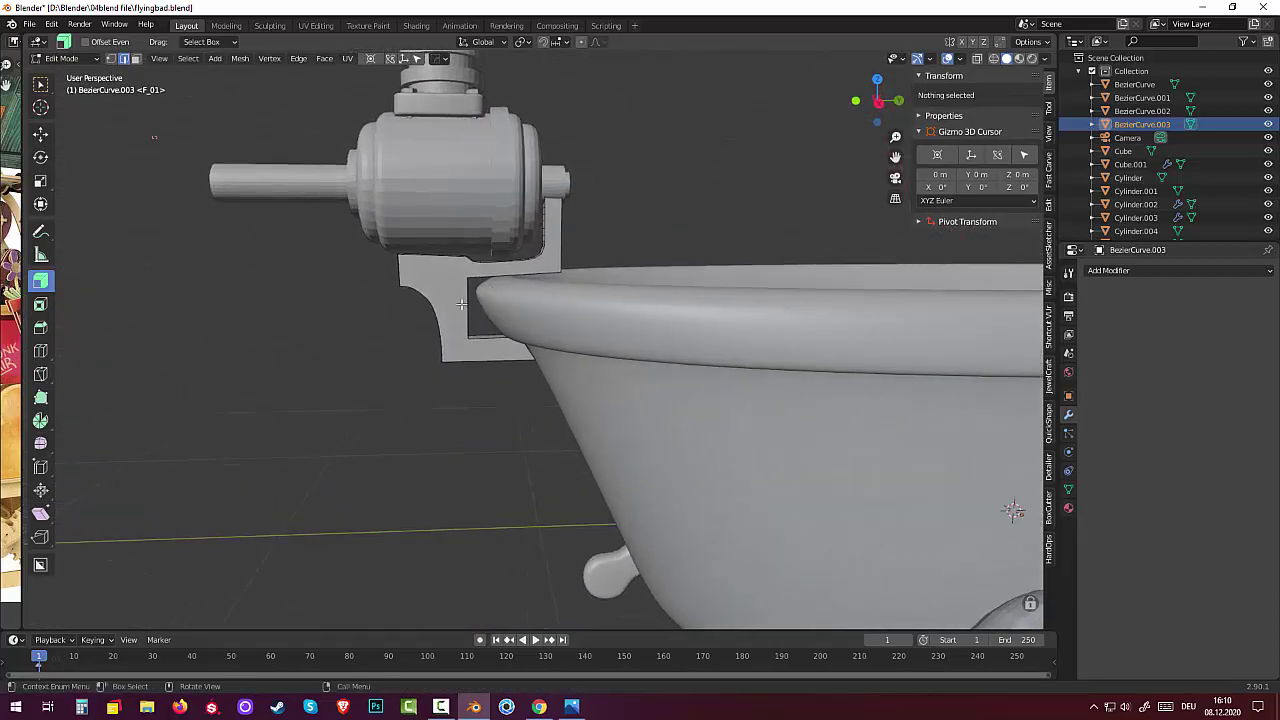
pyautogui.moveTo(447, 303); pyautogui.dragTo(435, 294, button='middle')
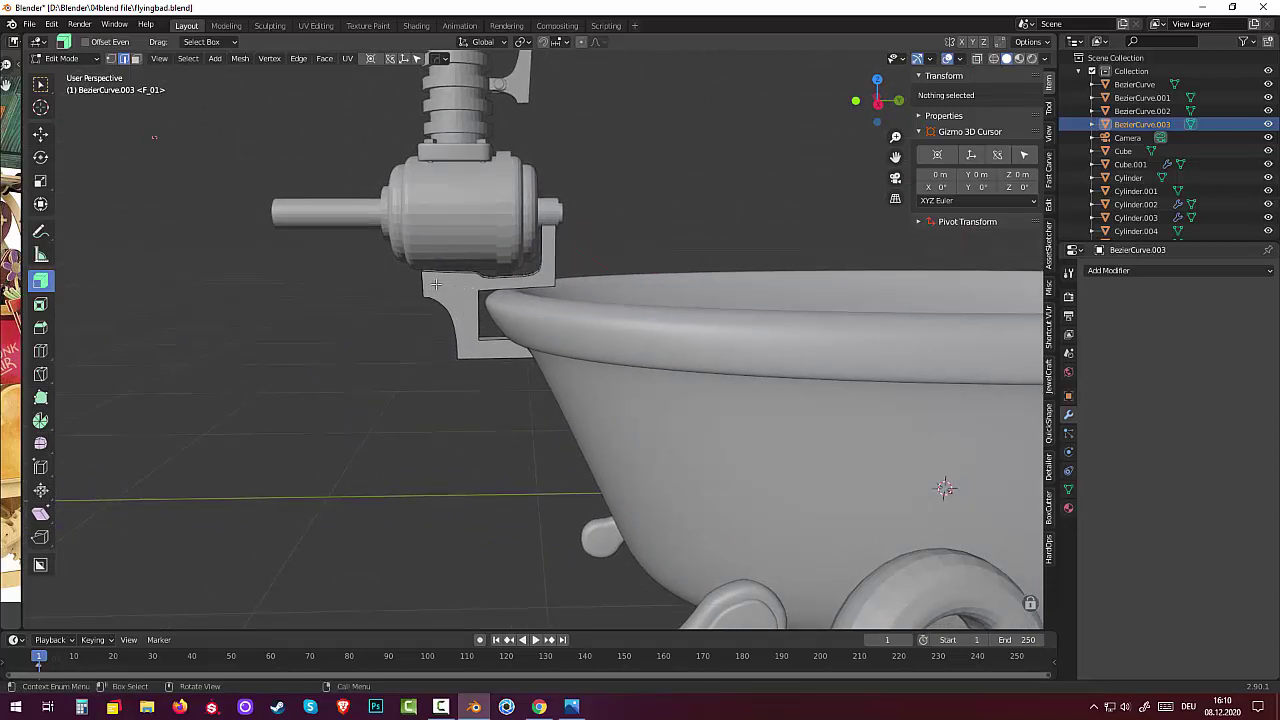
pyautogui.scroll(-3, 435, 284)
pyautogui.moveTo(465, 312); pyautogui.dragTo(472, 326, button='middle')
pyautogui.scroll(2, 488, 331)
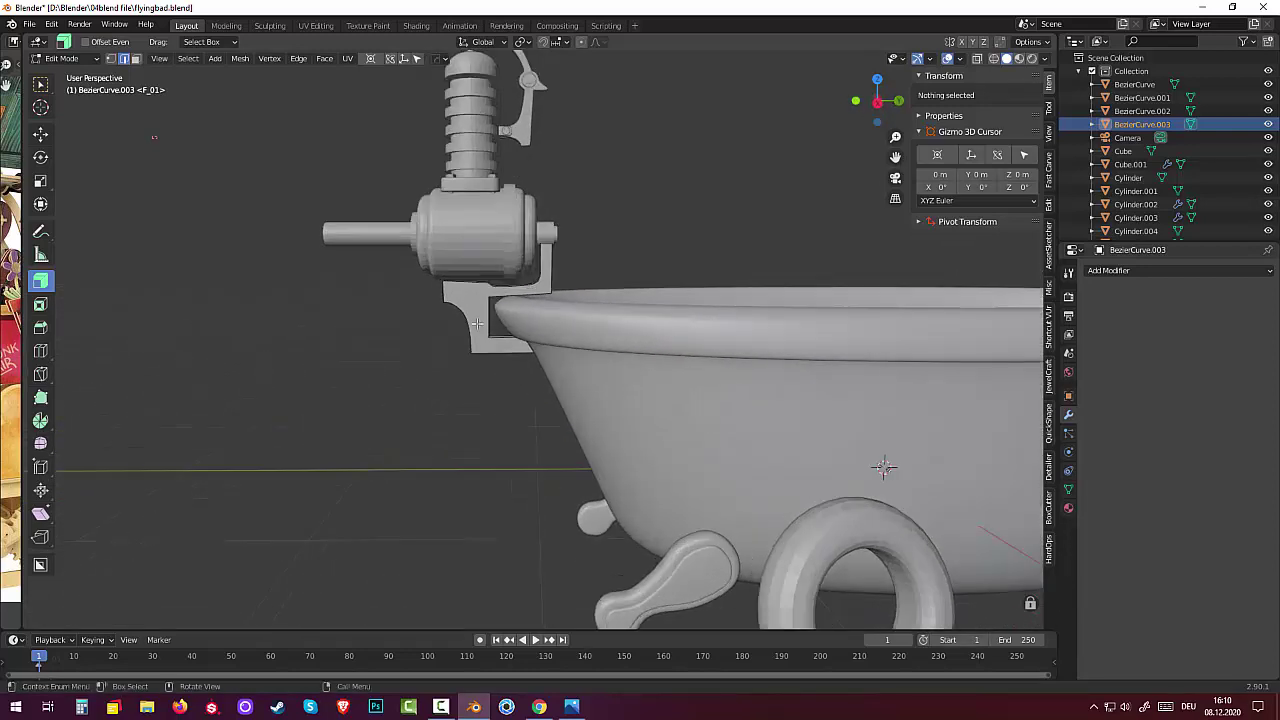
pyautogui.click(467, 296)
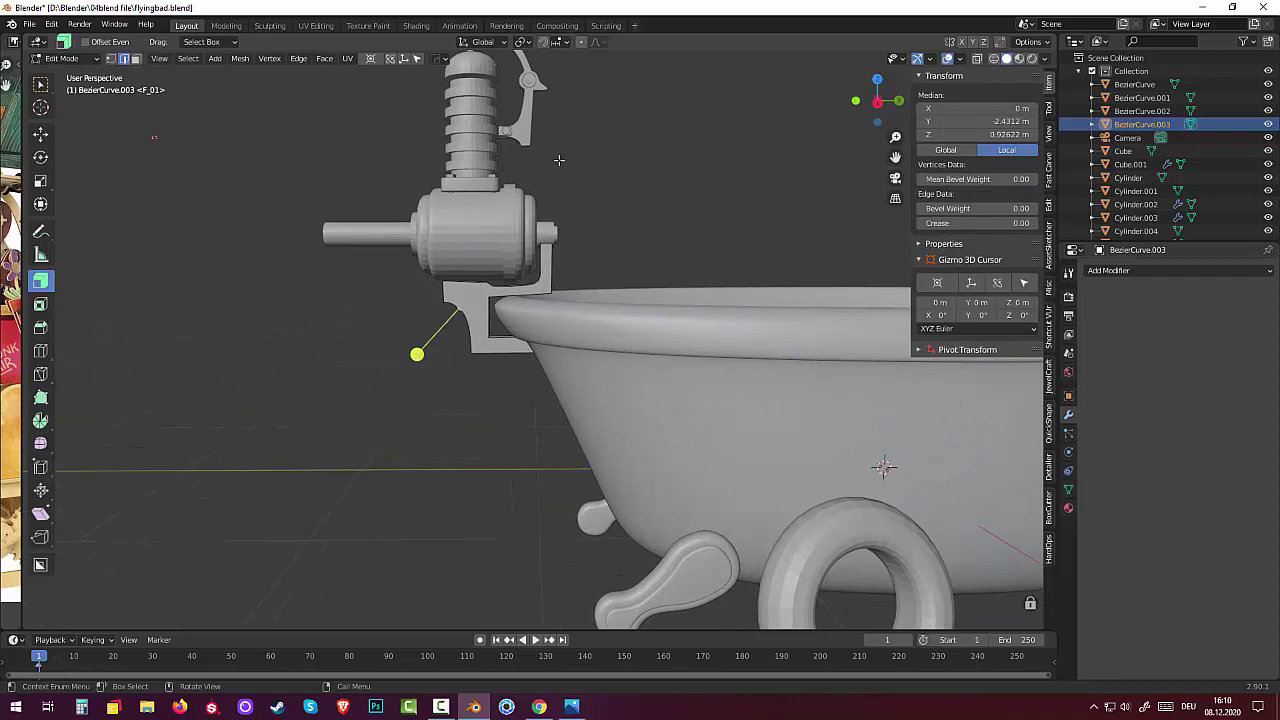
pyautogui.click(534, 82)
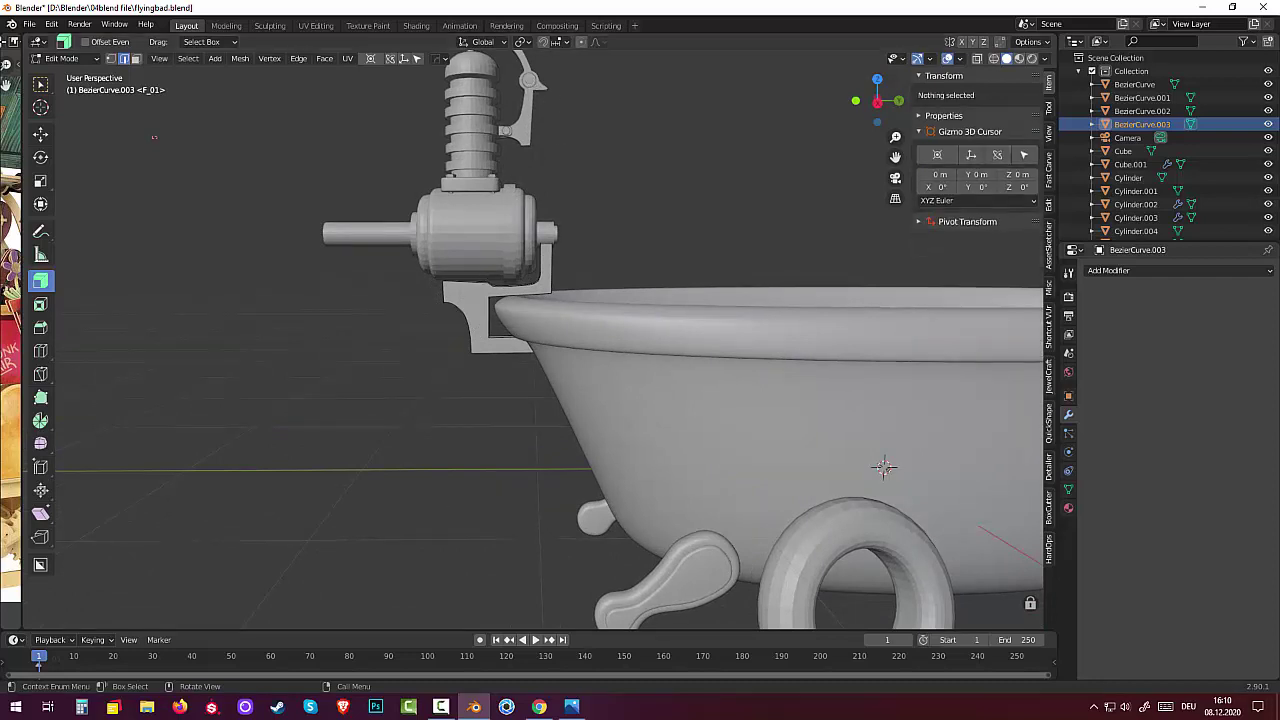
pyautogui.click(77, 60)
# In Object Mode, duplicate the engine's curved hook and place the copy beside the bracket
pyautogui.click(84, 75)
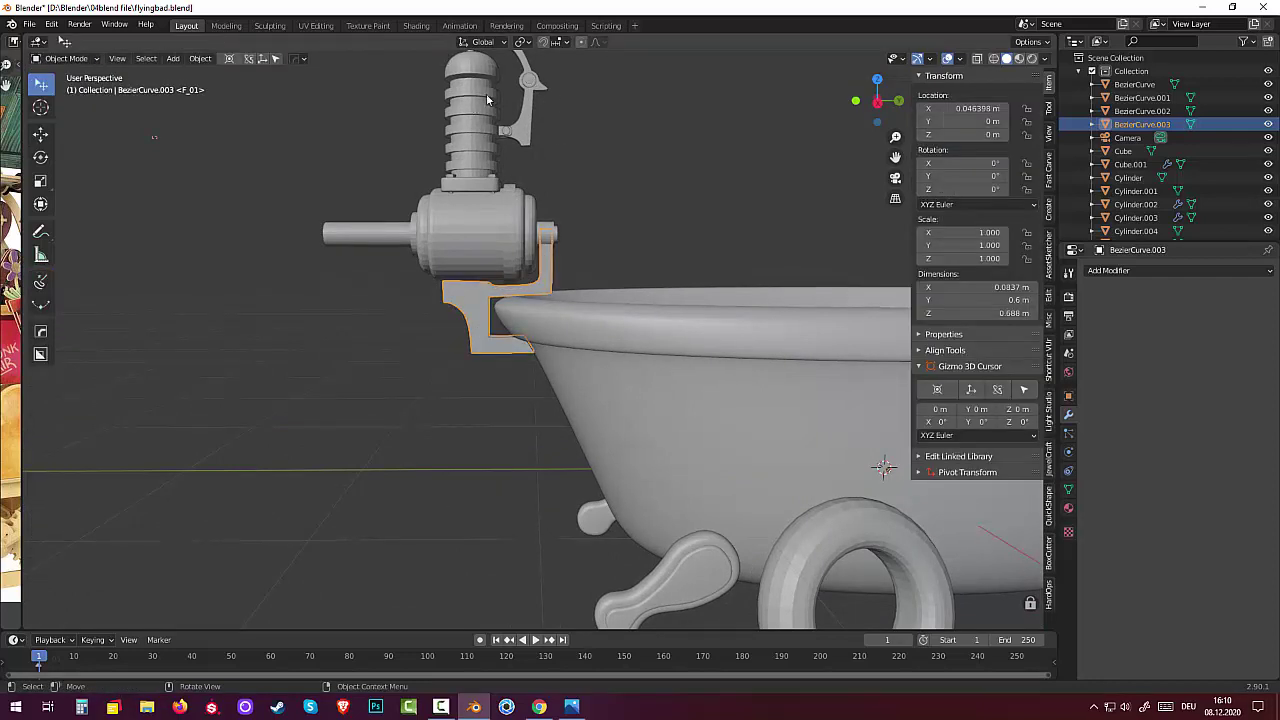
pyautogui.click(532, 84)
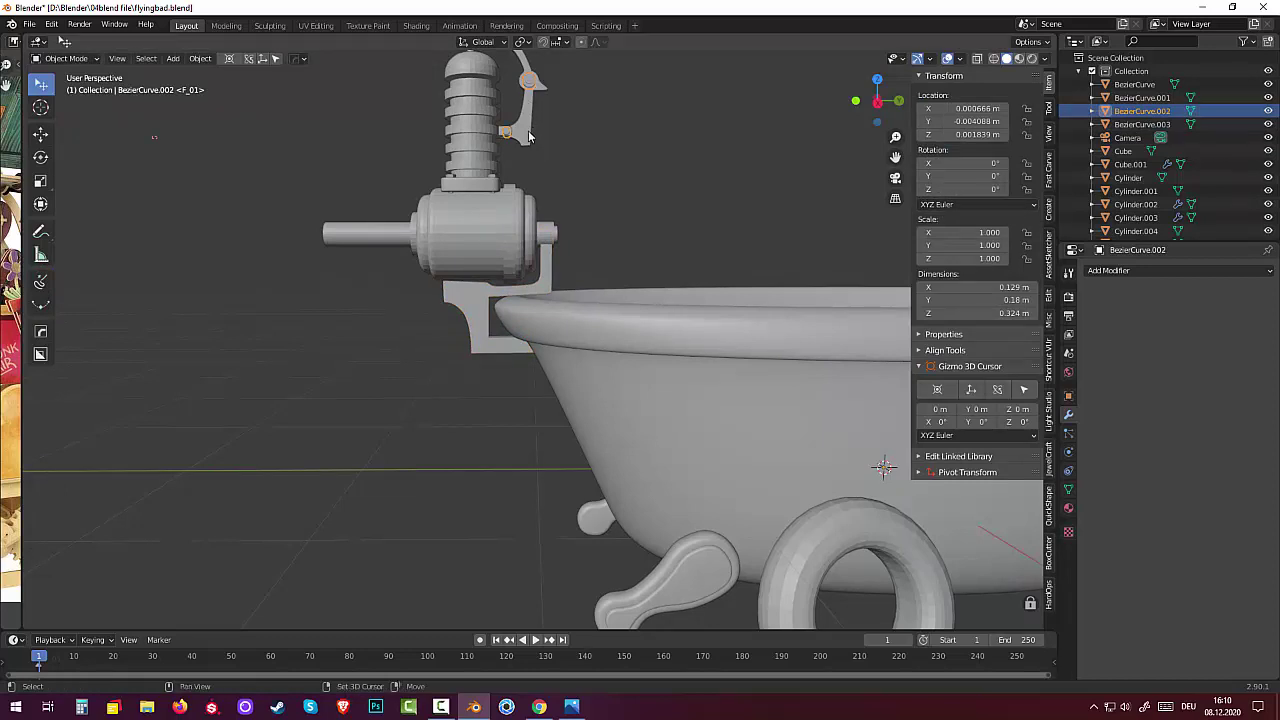
pyautogui.hotkey('shift', 'd')
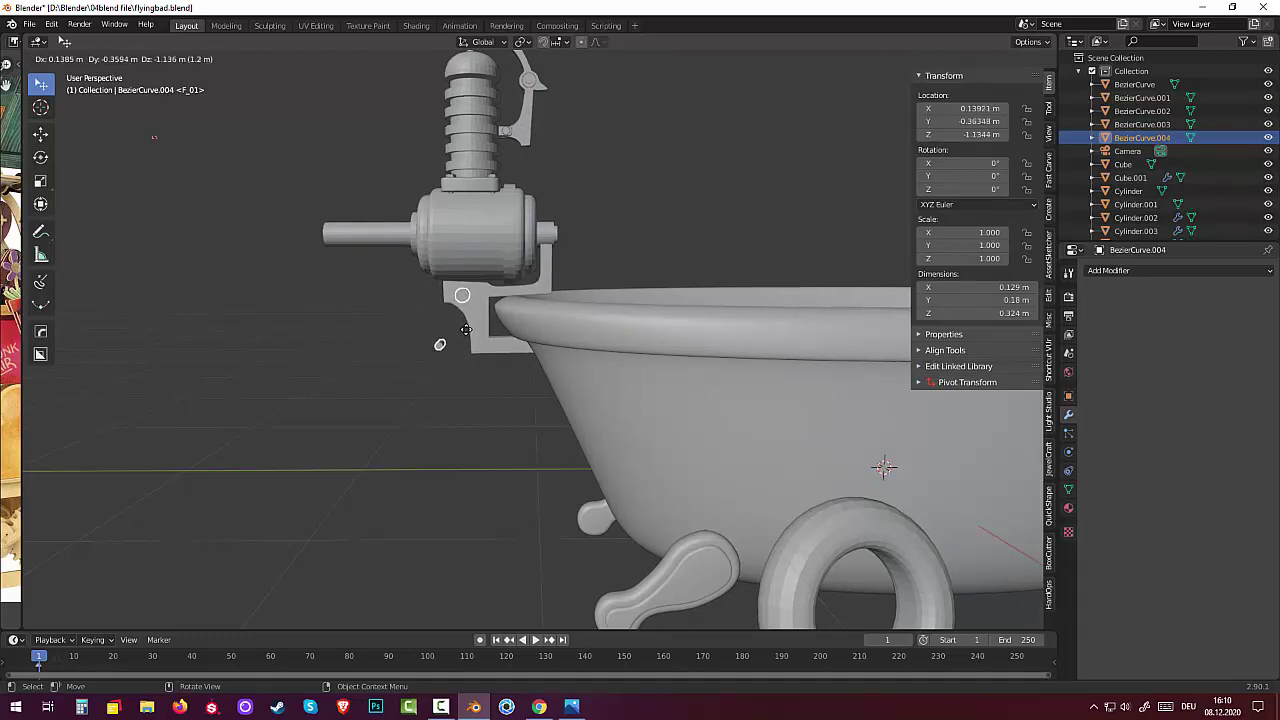
pyautogui.click(466, 329)
pyautogui.moveTo(492, 370); pyautogui.dragTo(639, 376, button='middle')
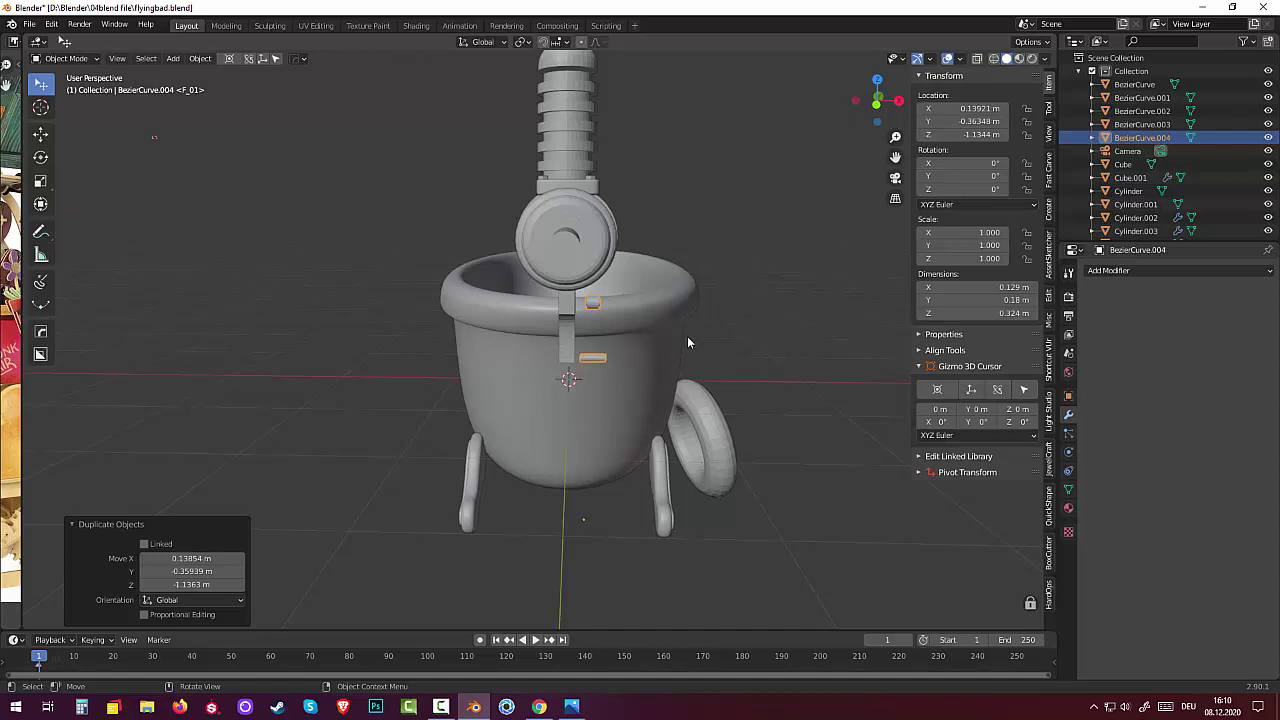
# Widen the copy BezierCurve.004 to 2.147 along X and centre it under the bracket
pyautogui.press('s')
pyautogui.press('x')
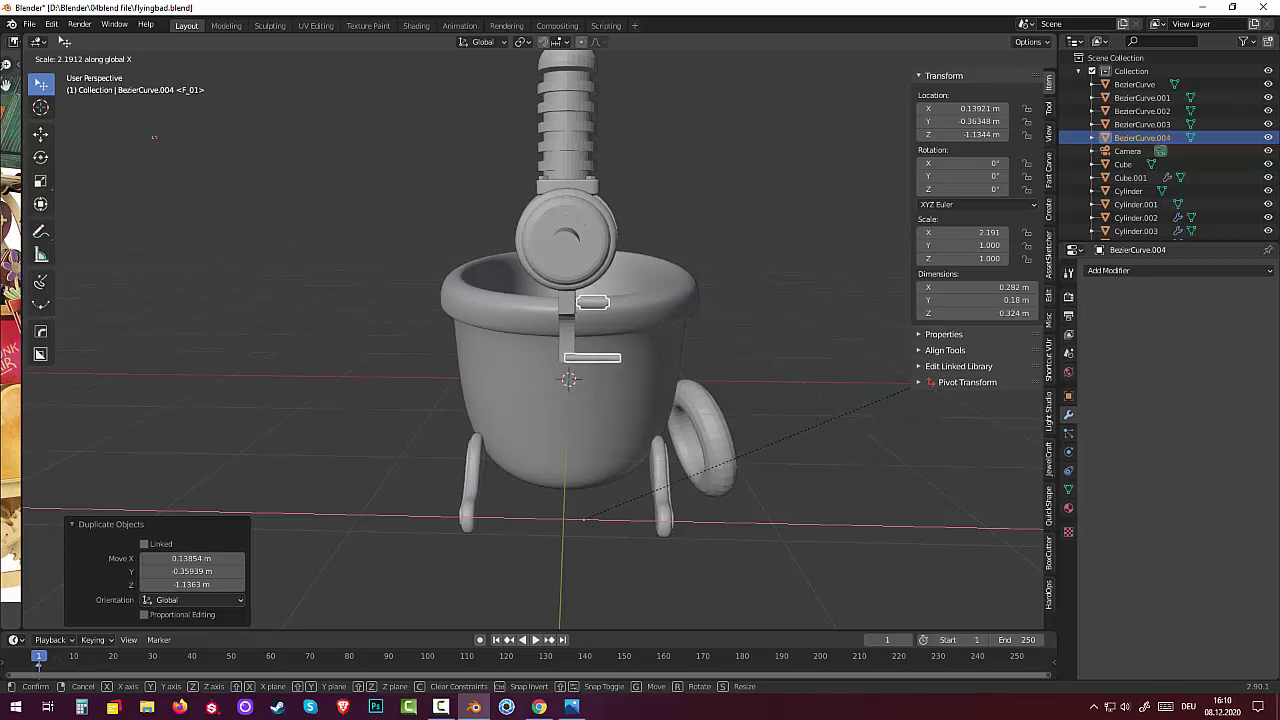
pyautogui.click(980, 349)
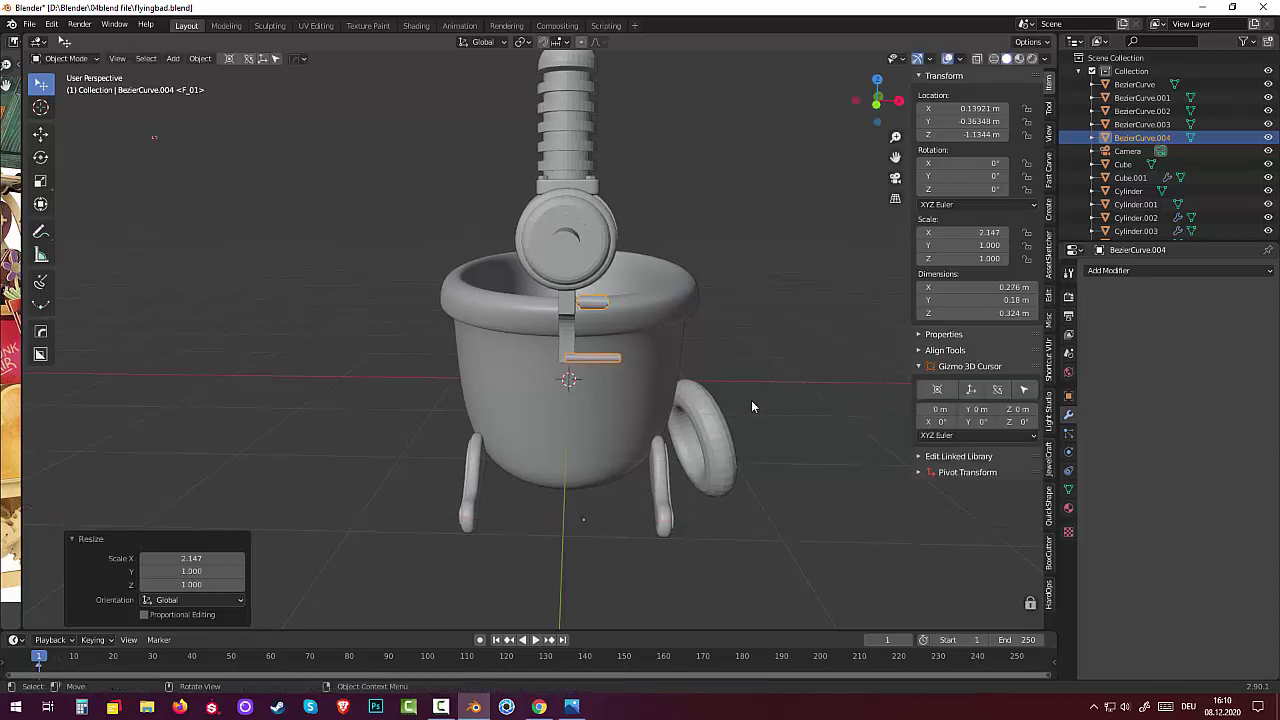
pyautogui.press('g')
pyautogui.press('x')
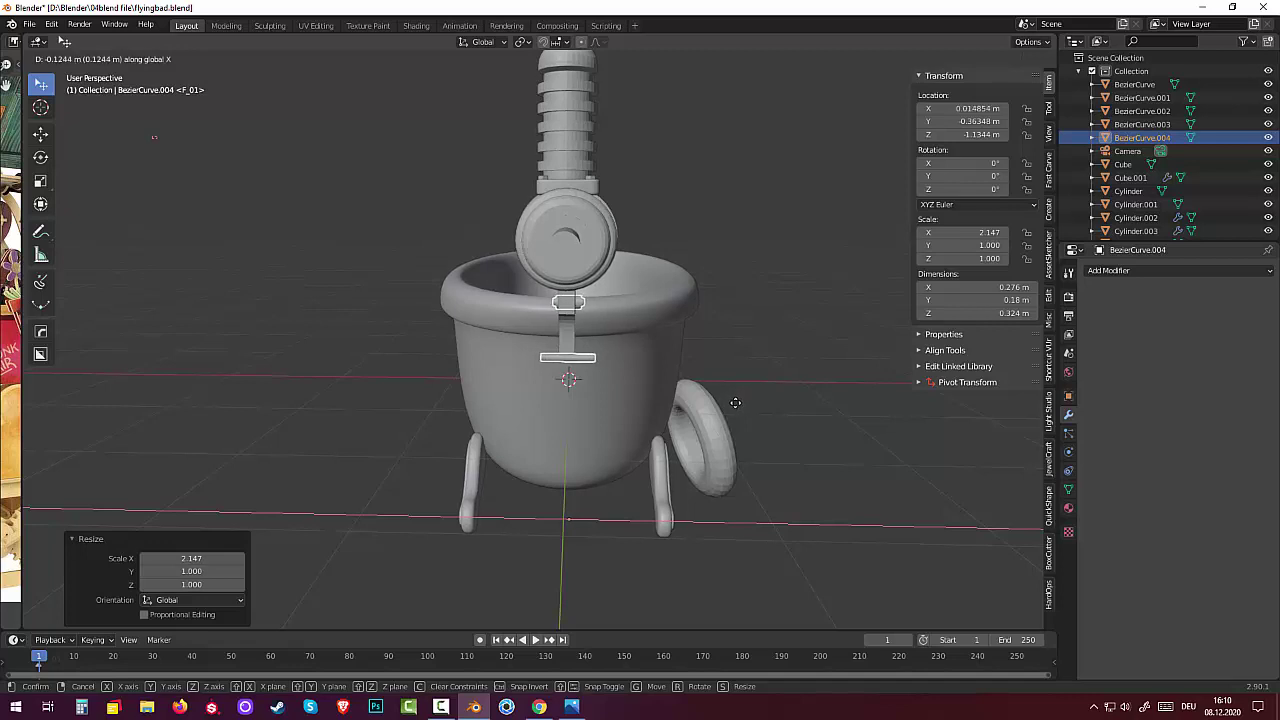
pyautogui.click(735, 403)
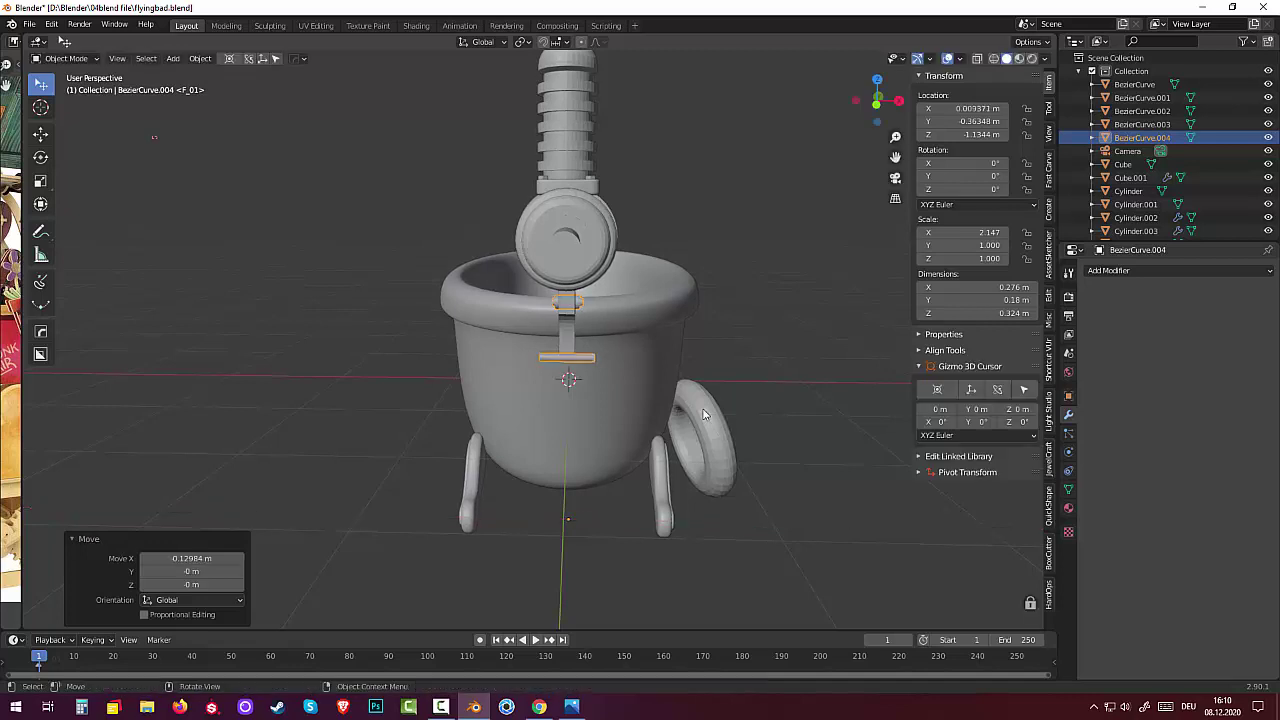
pyautogui.click(575, 366)
# Swing the bracket curve's end point to the left in Edit Mode, then return to Object Mode
pyautogui.click(62, 58)
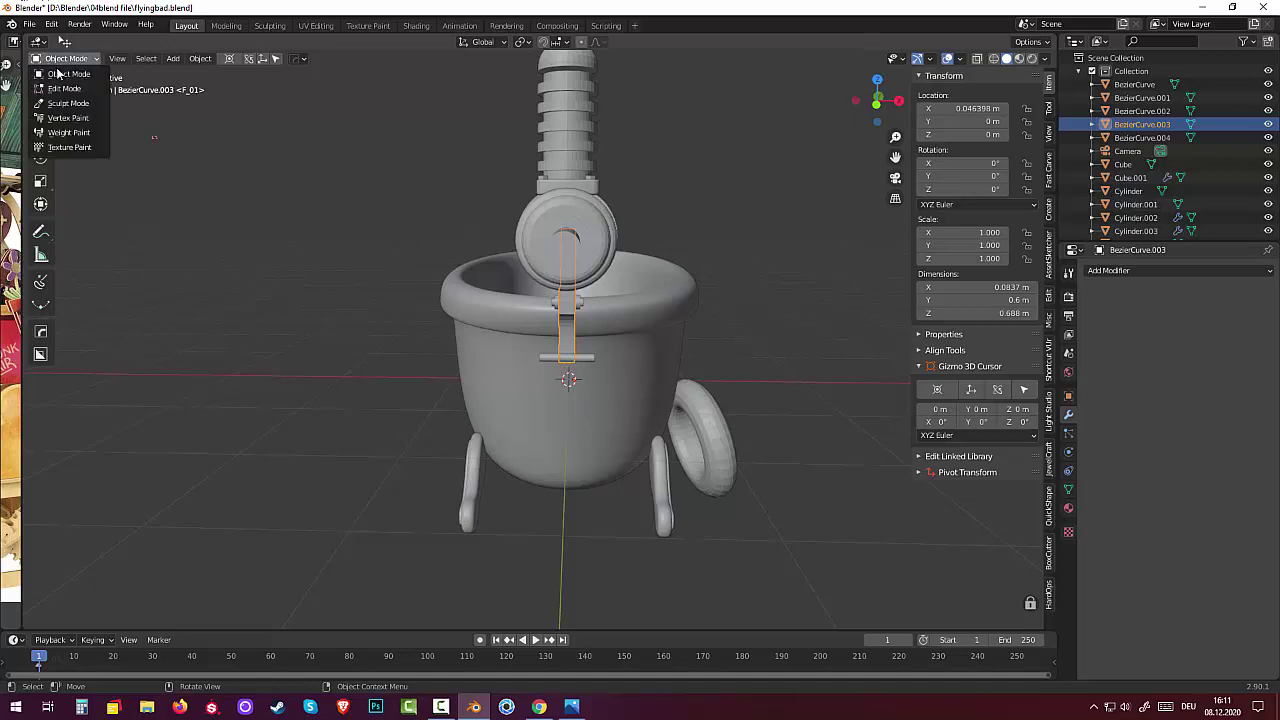
pyautogui.click(78, 92)
pyautogui.press('a')
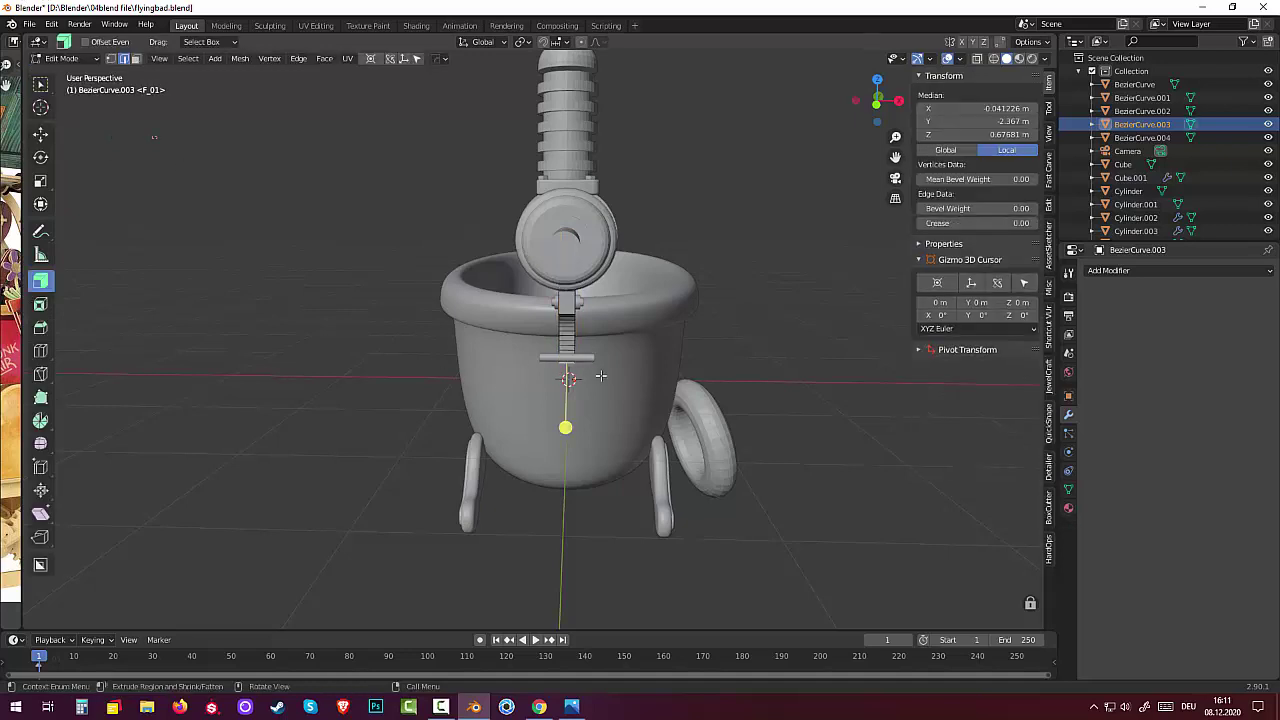
pyautogui.moveTo(613, 375); pyautogui.dragTo(484, 383, button='middle')
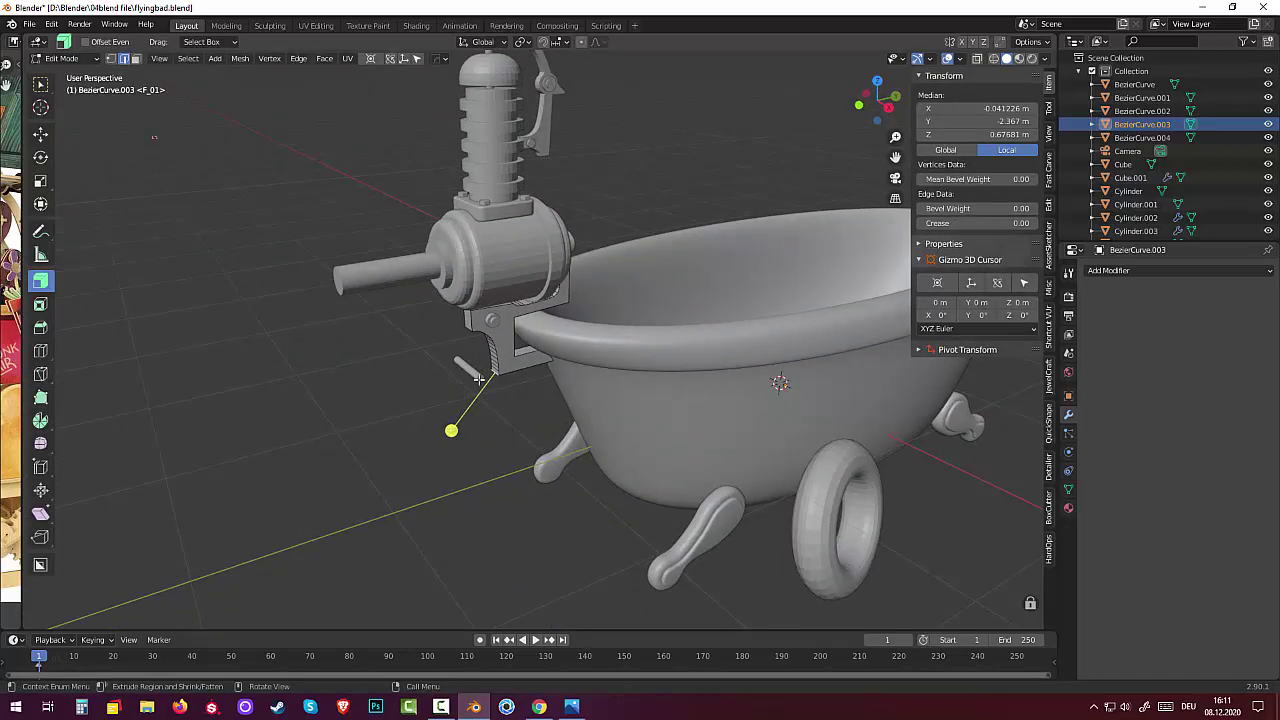
pyautogui.press('v')
pyautogui.click(66, 60)
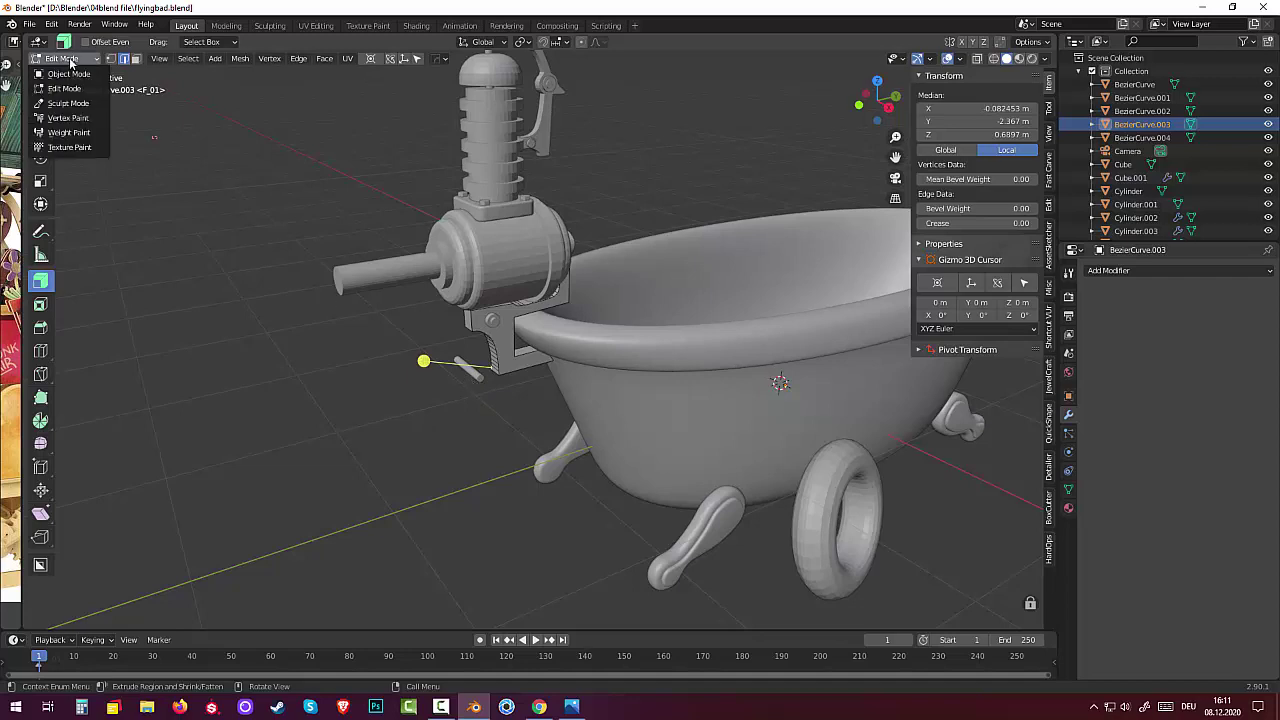
pyautogui.click(70, 76)
# Separate a grown selection of crossbar points into a new object, BezierCurve.005, viewed from the right
pyautogui.click(478, 381)
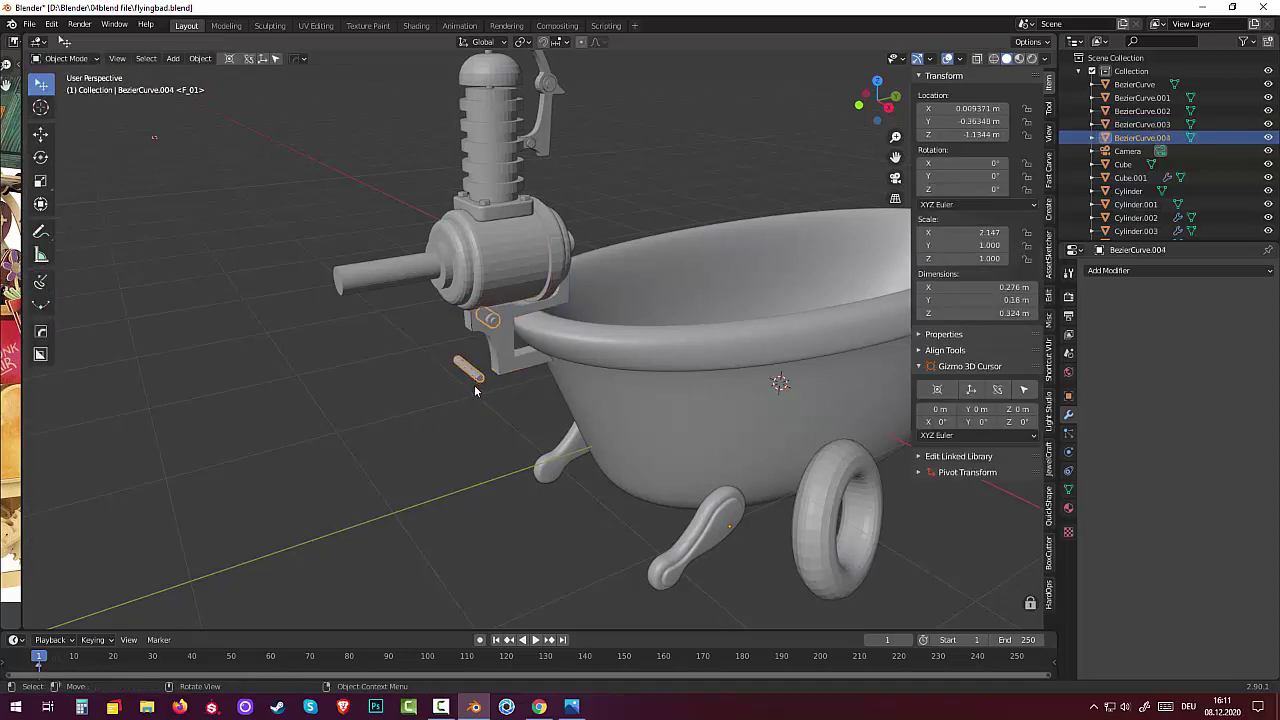
pyautogui.click(70, 59)
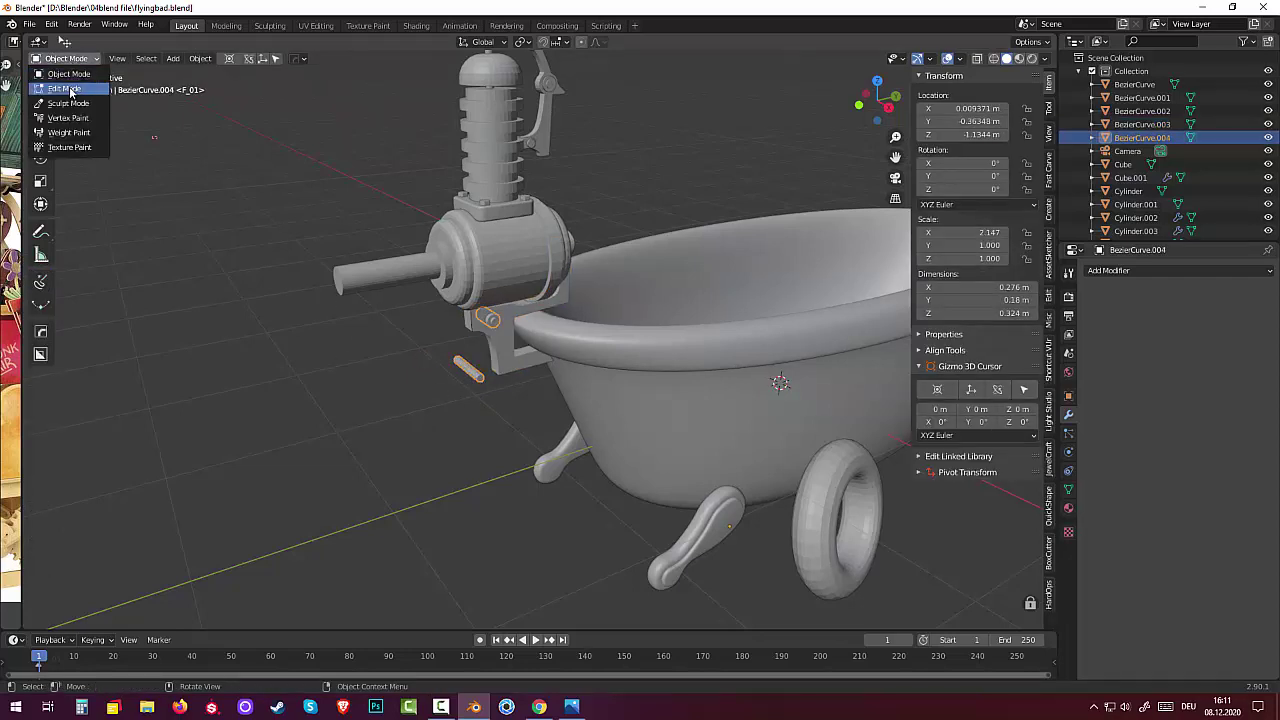
pyautogui.click(66, 89)
pyautogui.click(472, 391)
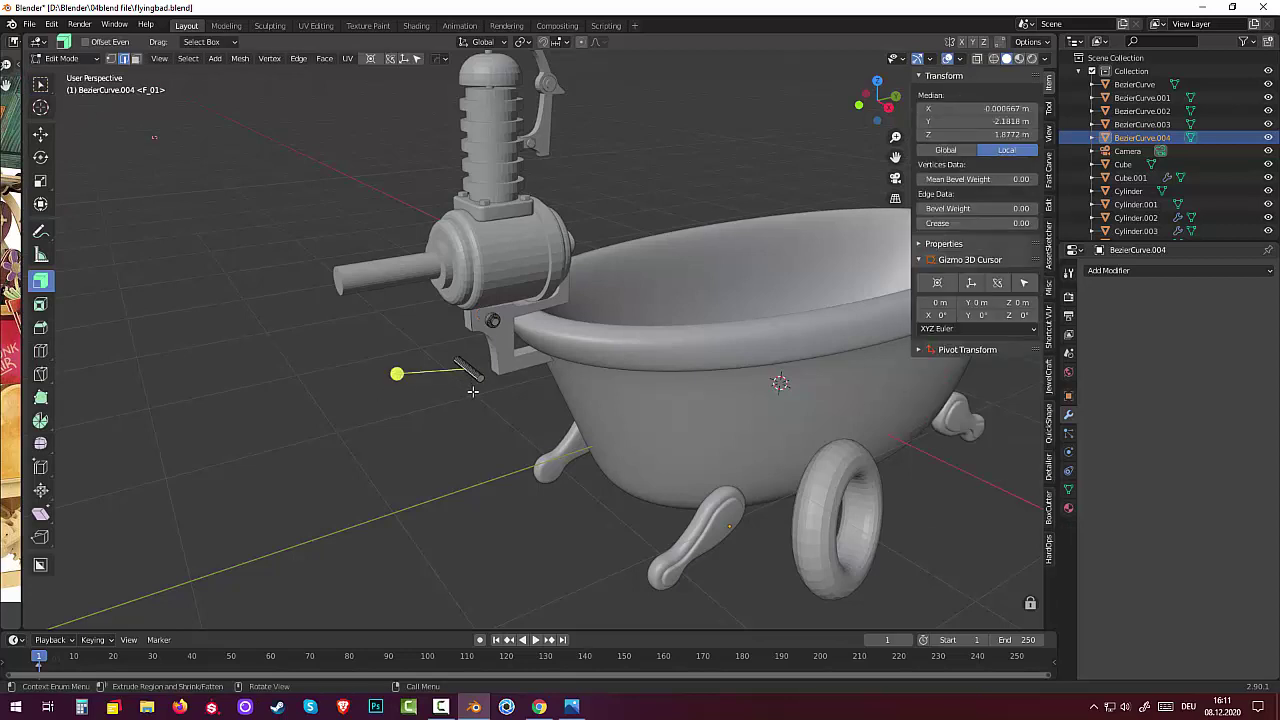
pyautogui.press('ctrl+KP_Add')
pyautogui.press('ctrl+KP_Add')
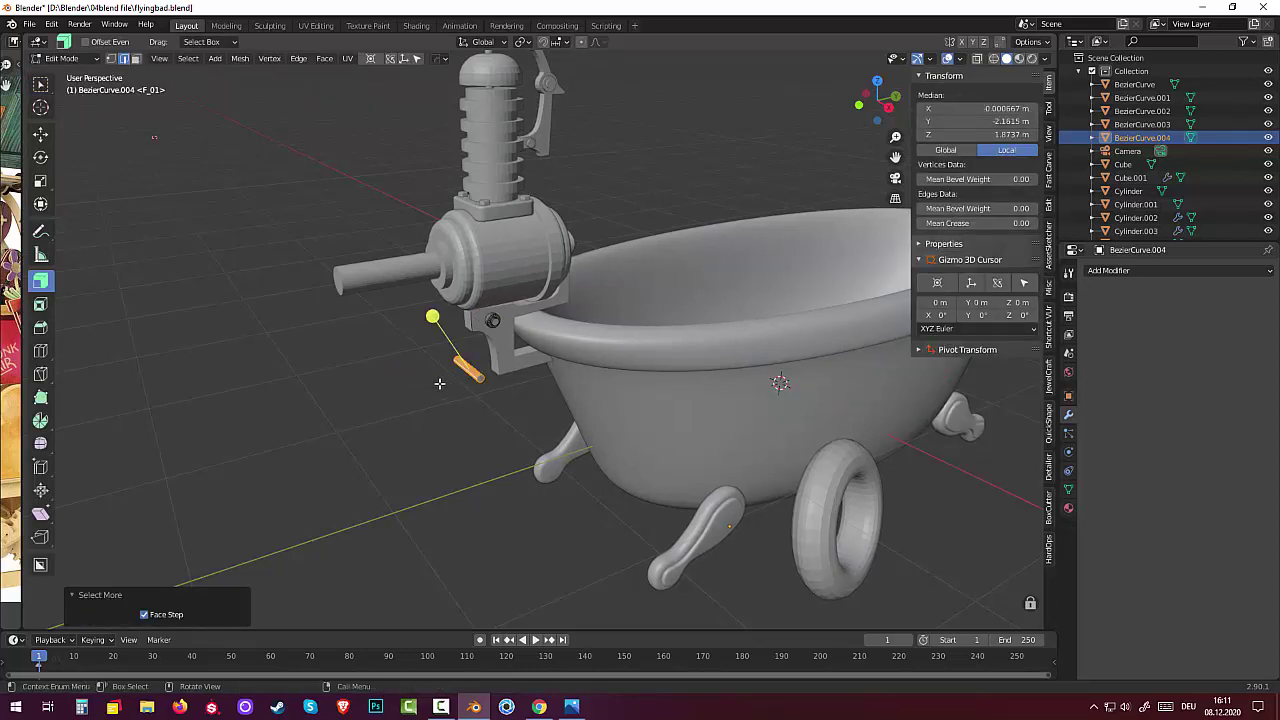
pyautogui.press('p')
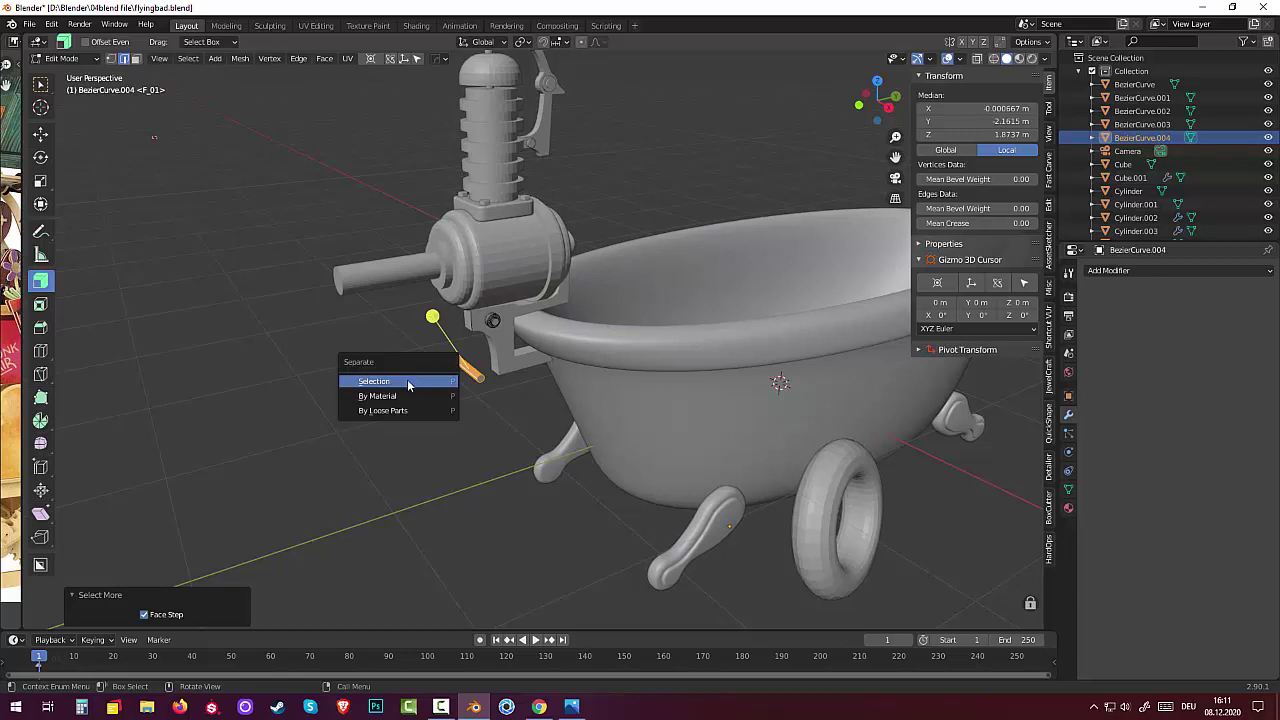
pyautogui.click(408, 385)
pyautogui.moveTo(408, 385)
pyautogui.mouseDown(button='middle')
pyautogui.moveTo(416, 346)
pyautogui.moveTo(434, 337)
pyautogui.mouseUp(button='middle')
pyautogui.moveTo(491, 371); pyautogui.dragTo(598, 370, button='middle')
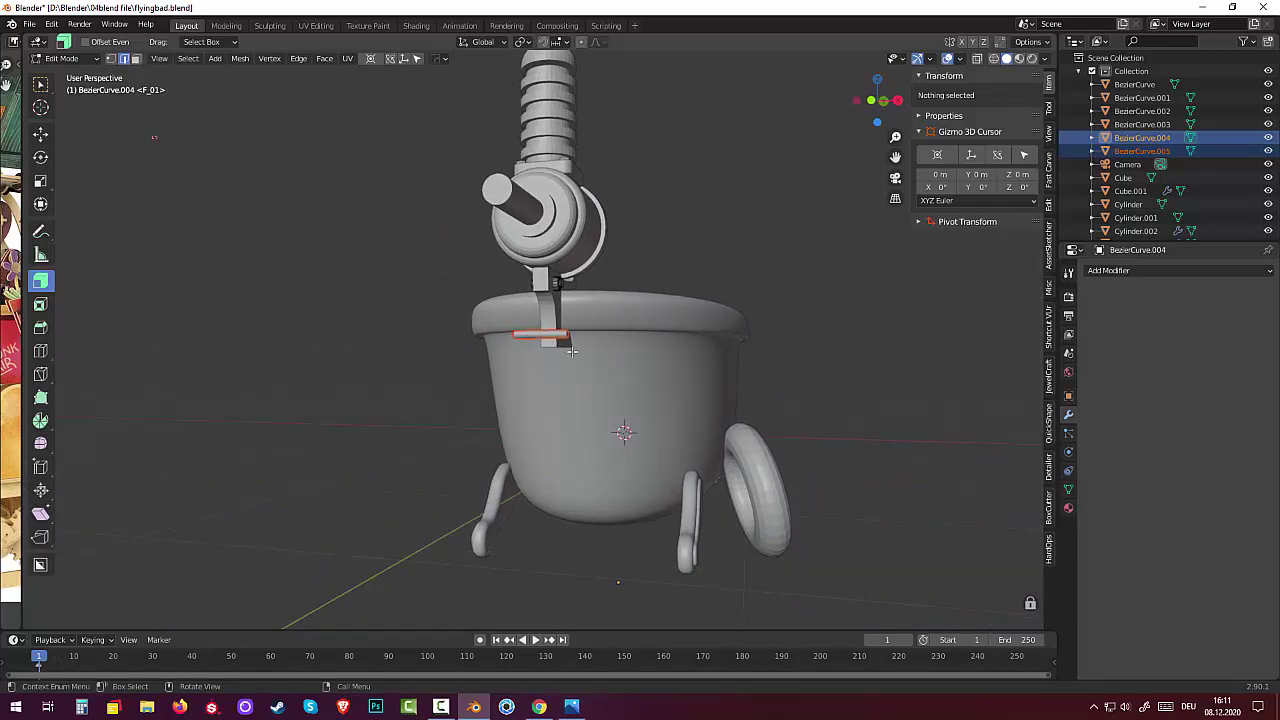
pyautogui.moveTo(571, 350); pyautogui.dragTo(423, 370, button='middle')
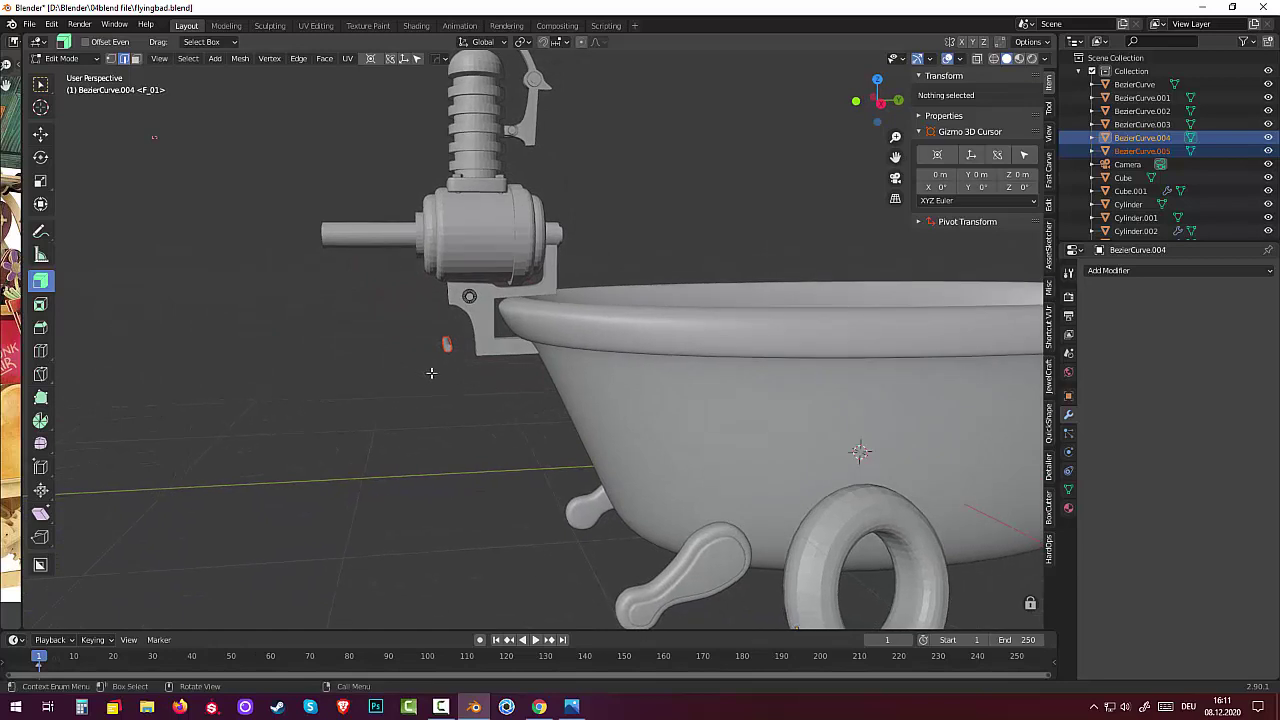
pyautogui.press('KP_3')
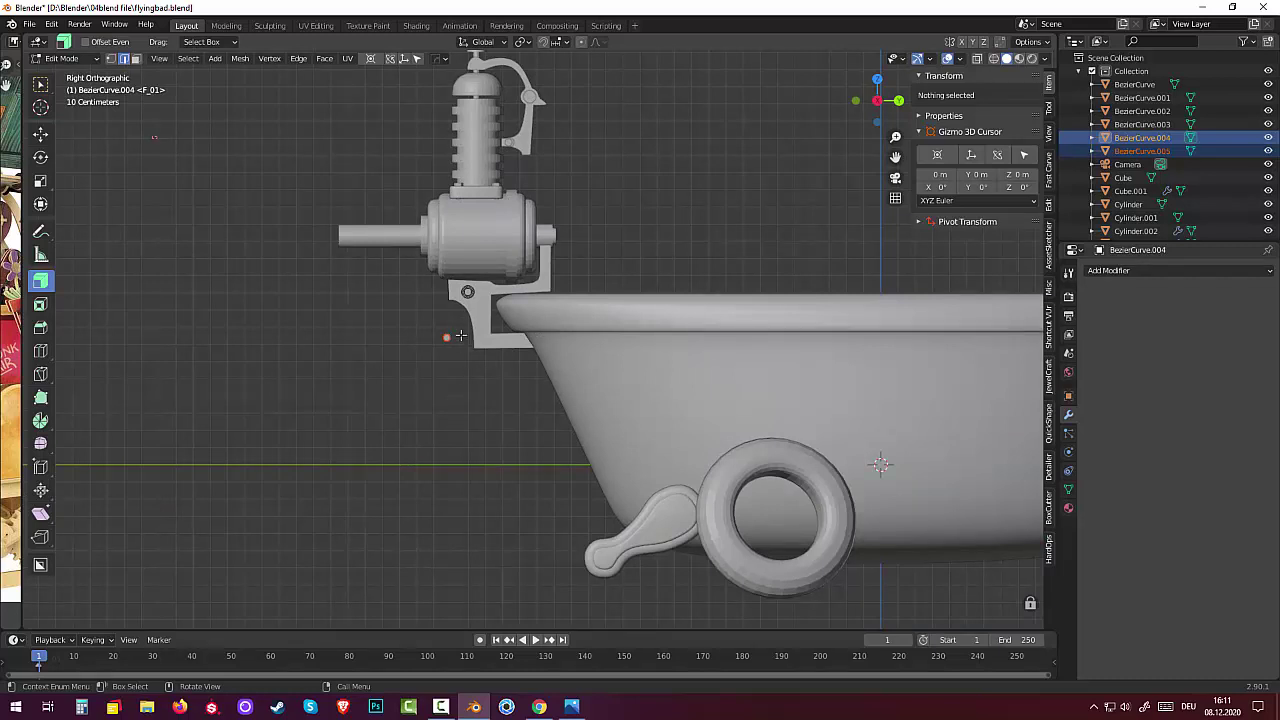
pyautogui.click(55, 58)
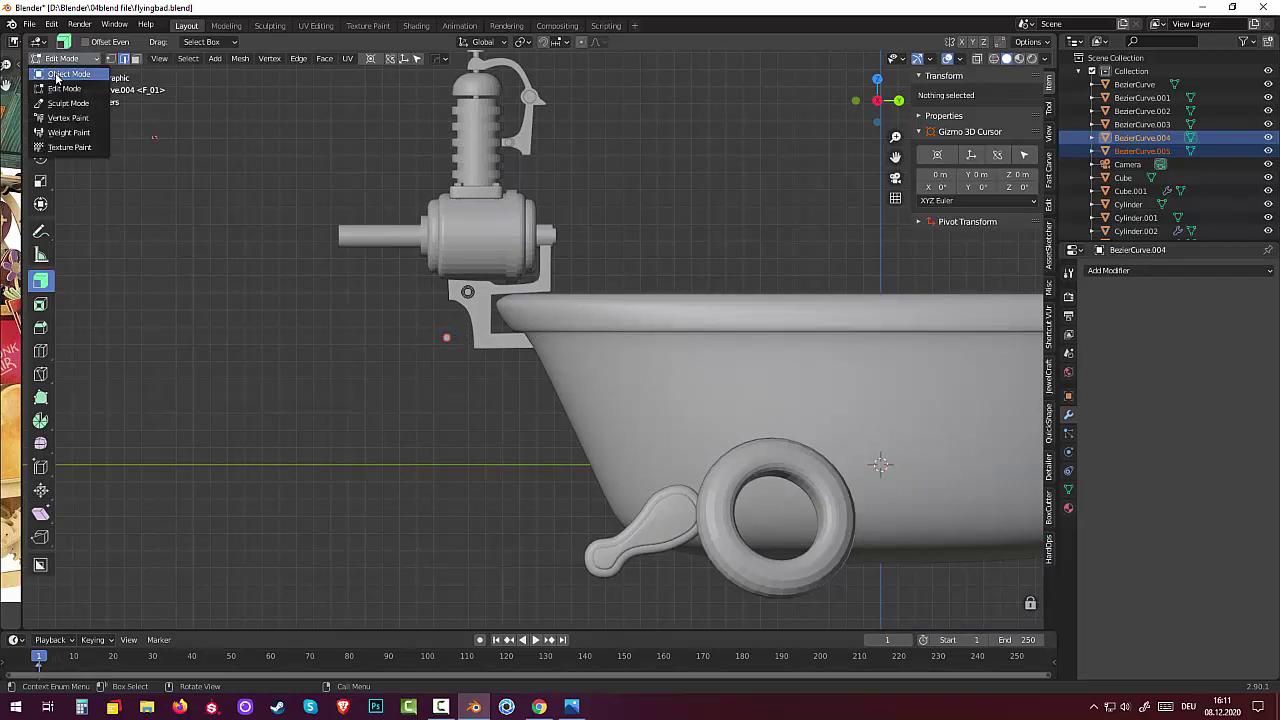
# Move the separated pin BezierCurve.005 0.20169 m along Y onto the bracket's lower end
pyautogui.click(62, 75)
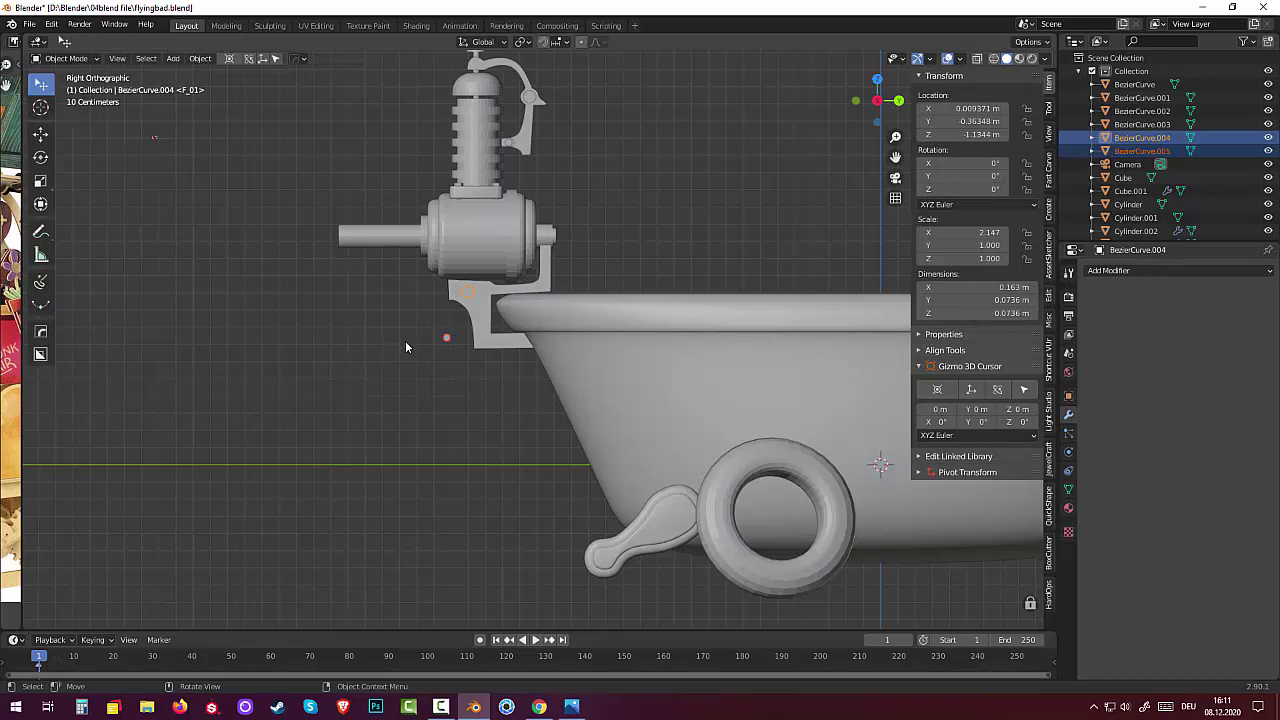
pyautogui.click(447, 339)
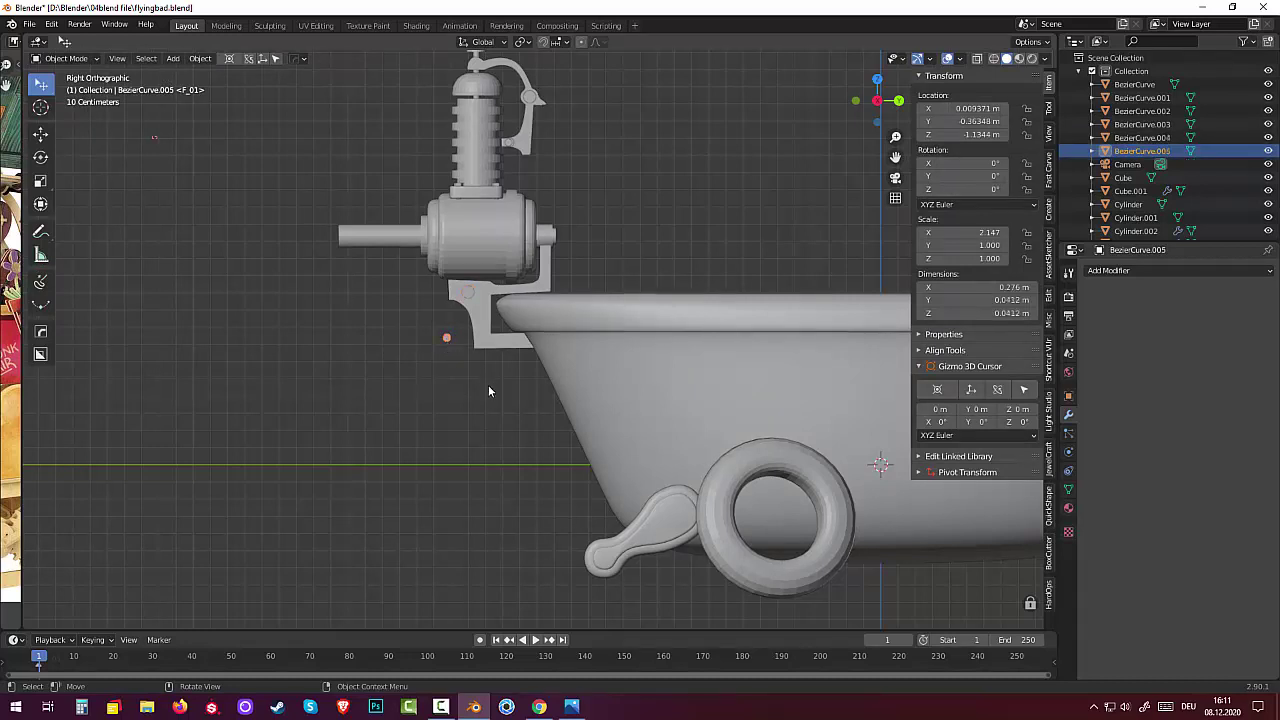
pyautogui.press('g')
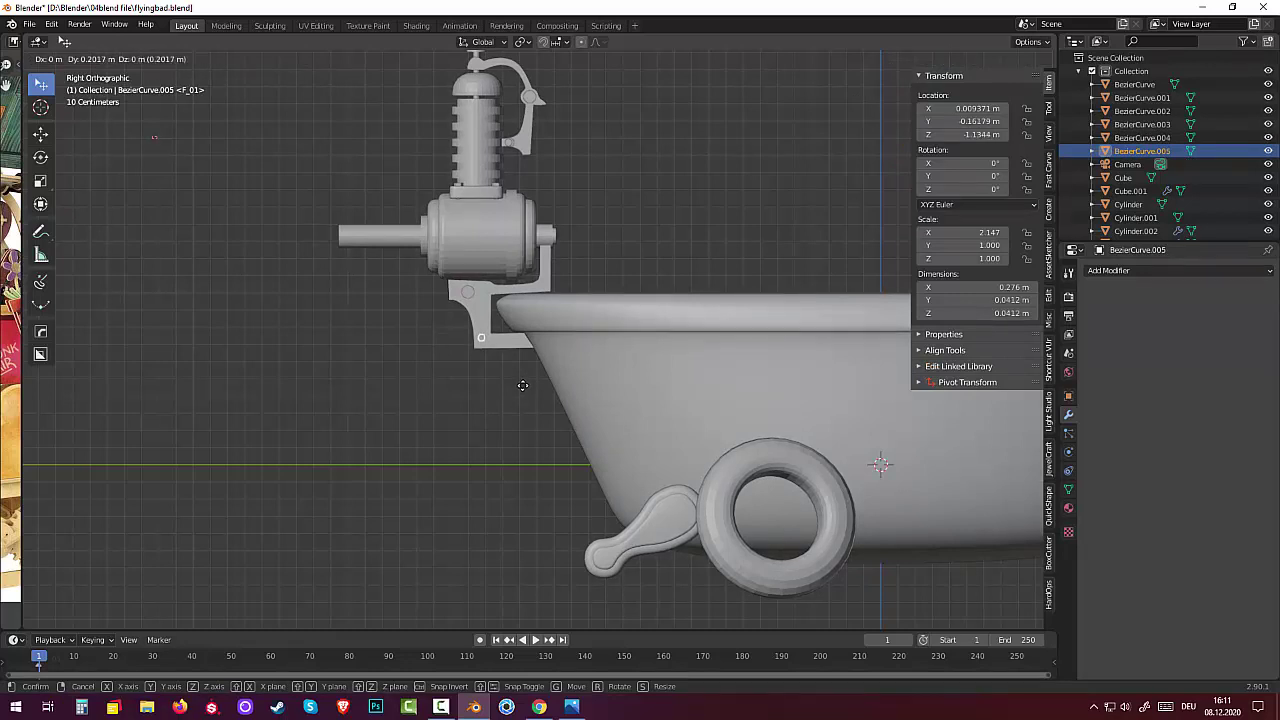
pyautogui.click(522, 385)
pyautogui.moveTo(557, 366)
pyautogui.mouseDown(button='middle')
pyautogui.moveTo(786, 336)
pyautogui.moveTo(778, 367)
pyautogui.mouseUp(button='middle')
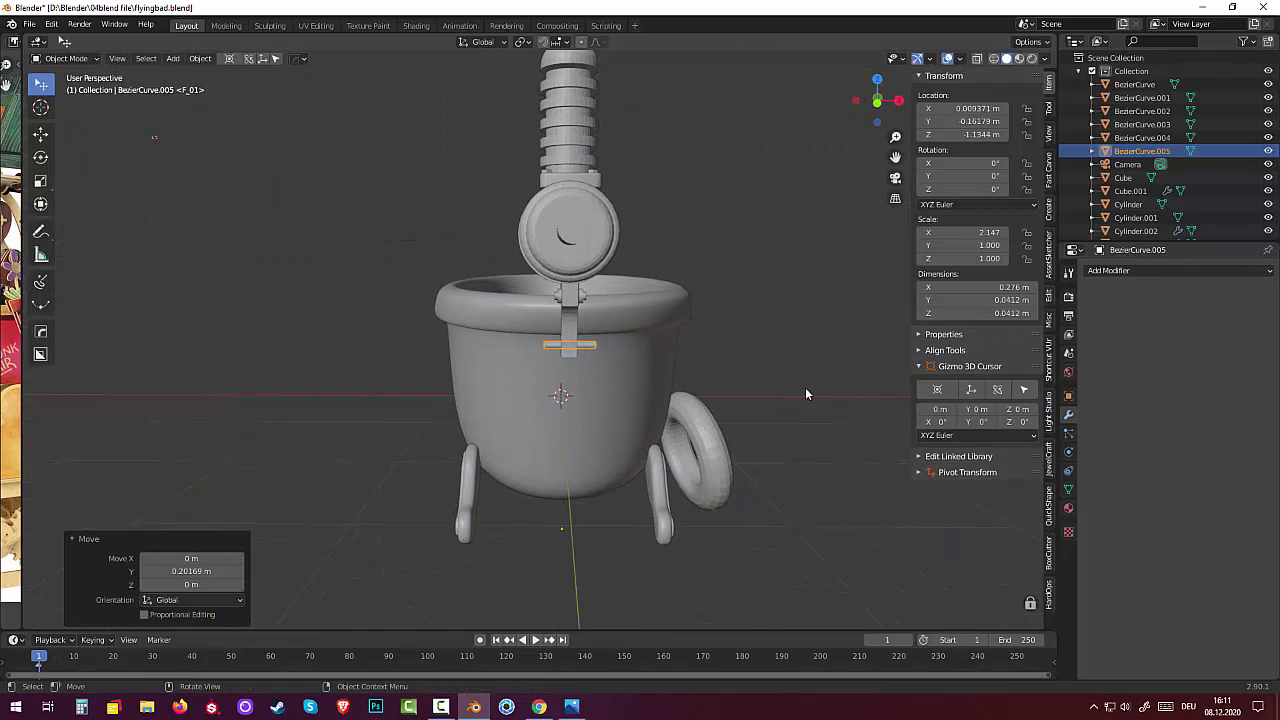
pyautogui.press('s')
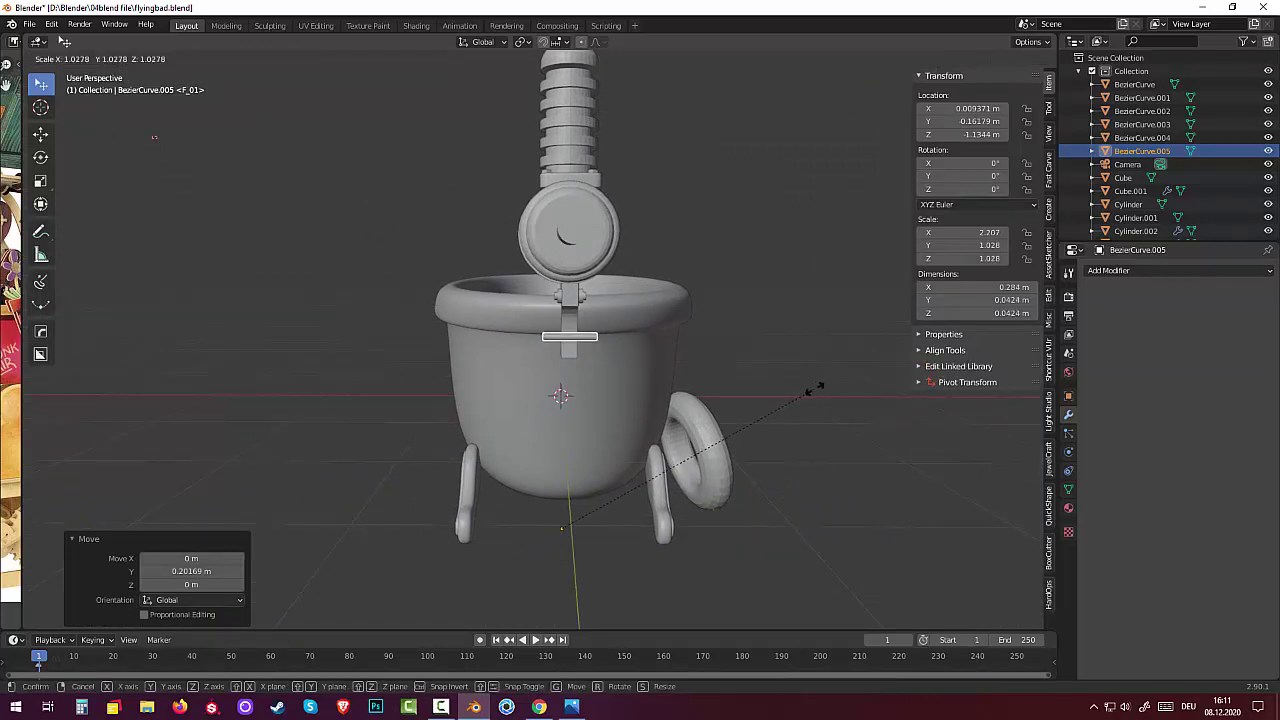
pyautogui.press('Escape')
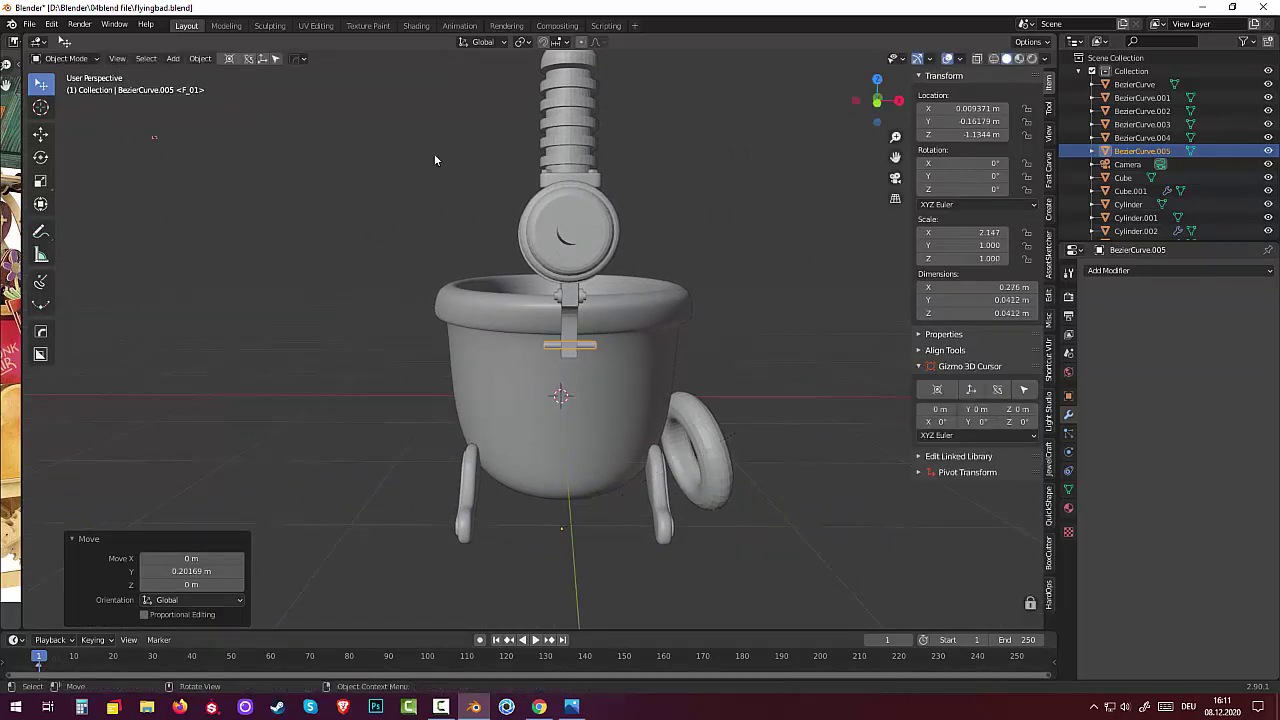
pyautogui.click(201, 60)
pyautogui.moveTo(221, 87)
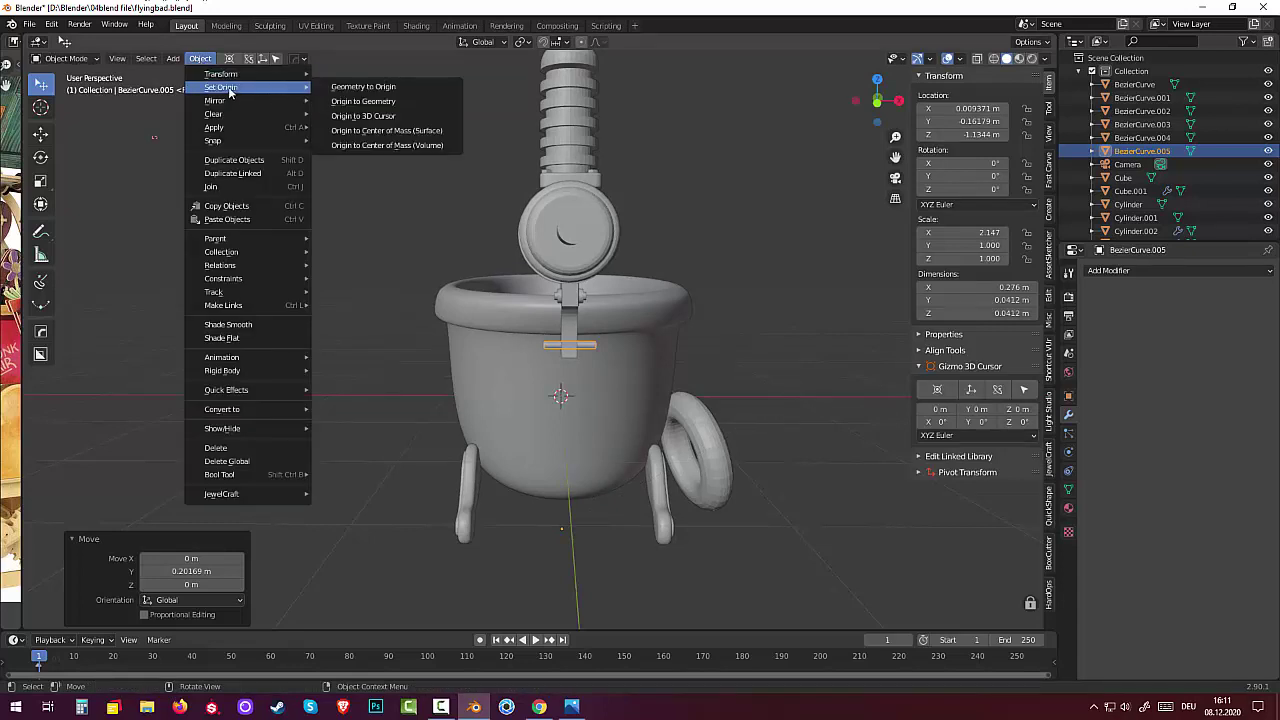
# Set the pin's origin to geometry, scale it to 1.232, shorten it along X, and duplicate it
pyautogui.click(359, 103)
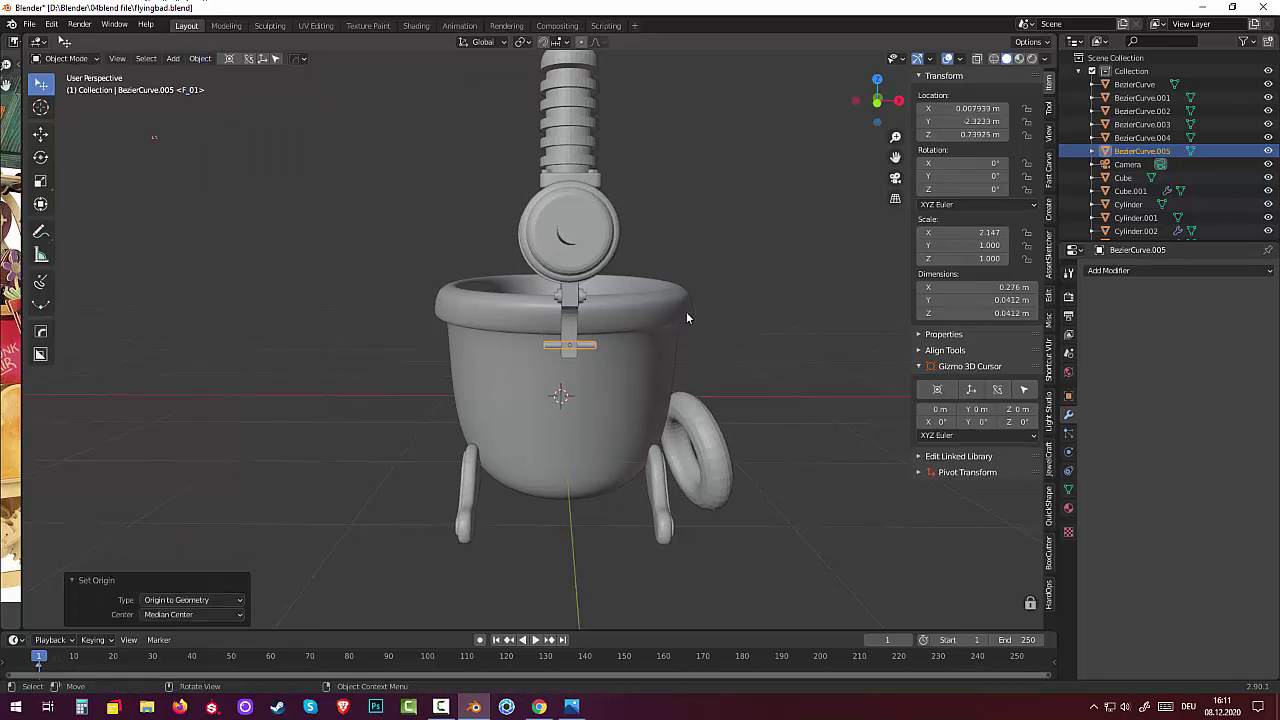
pyautogui.press('s')
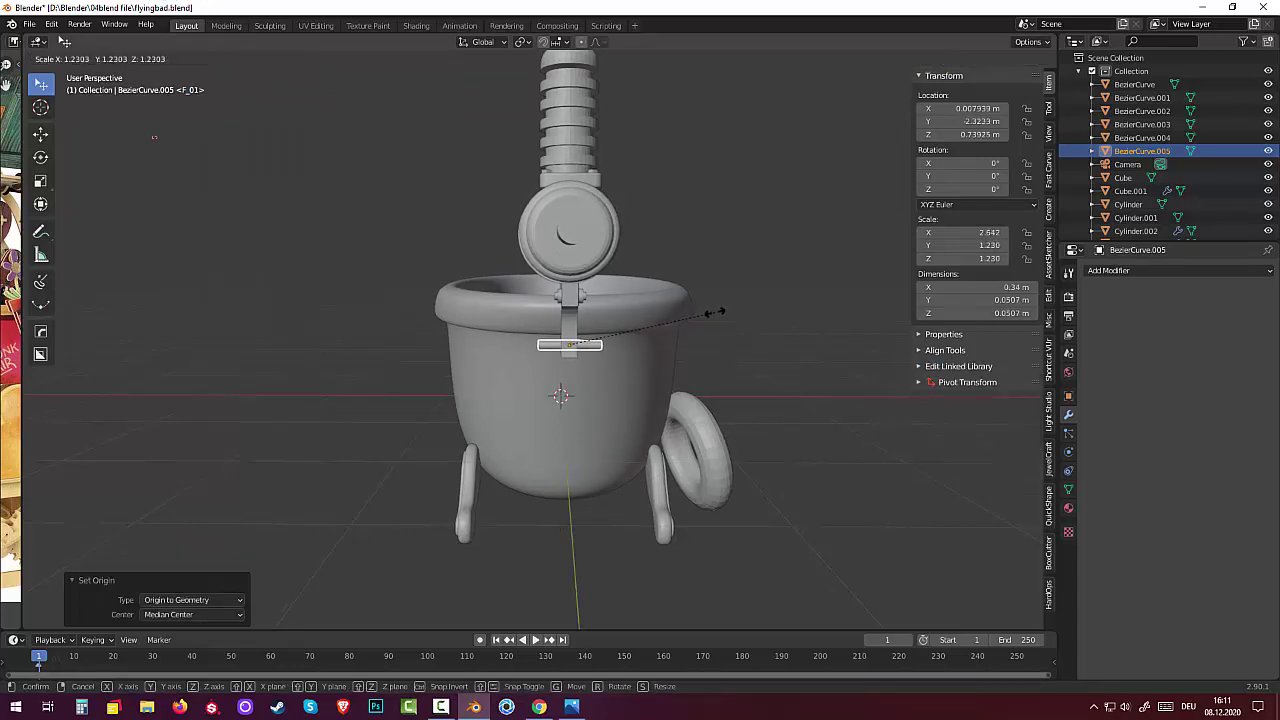
pyautogui.click(714, 316)
pyautogui.press('s')
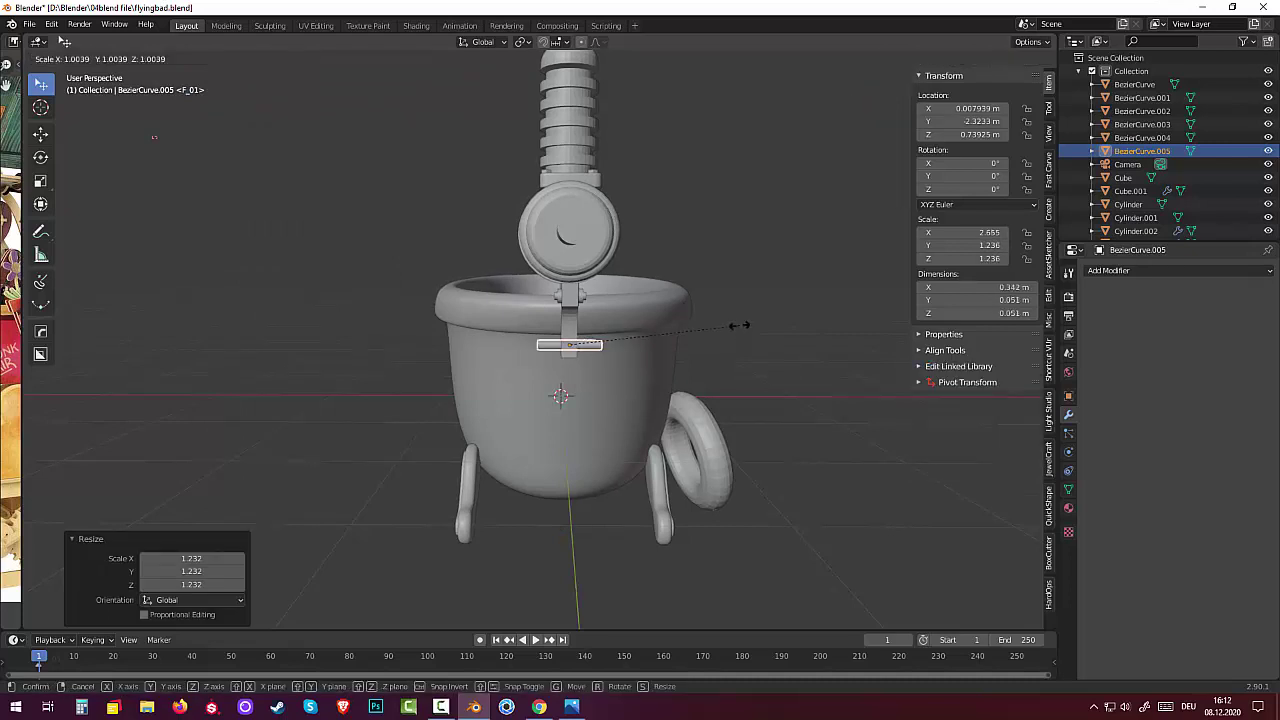
pyautogui.press('x')
pyautogui.click(618, 337)
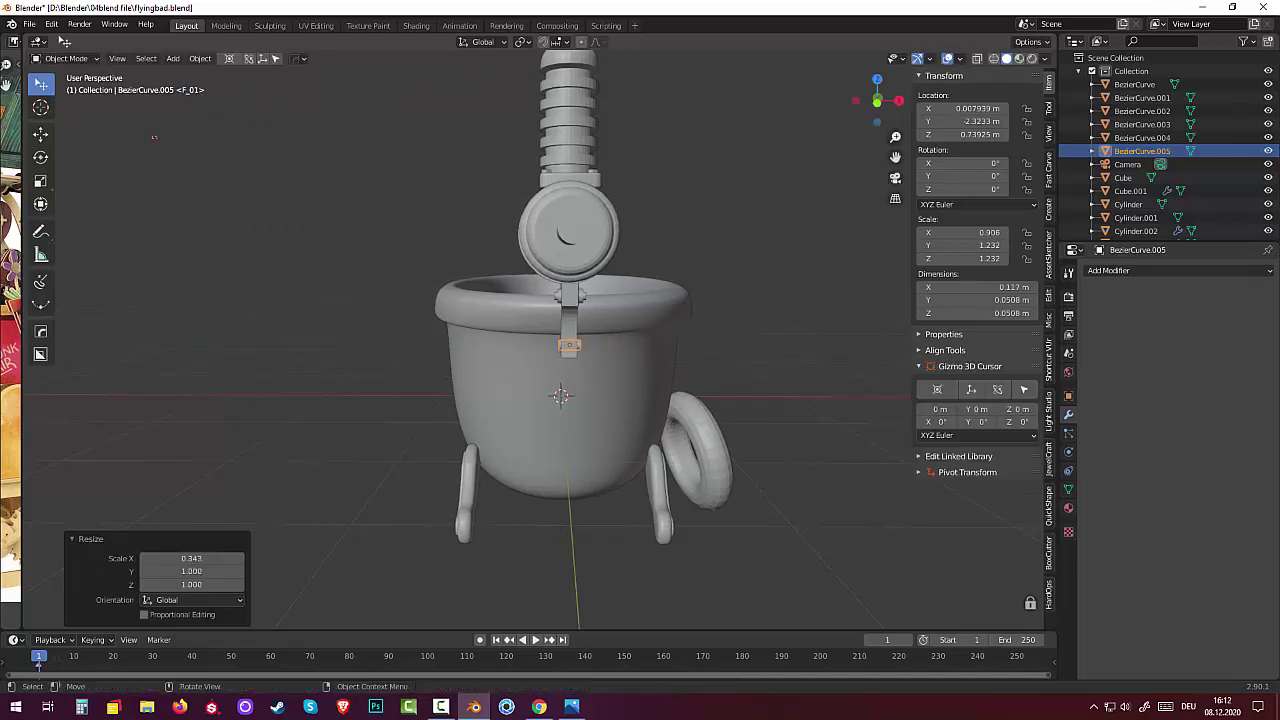
pyautogui.moveTo(618, 337); pyautogui.dragTo(476, 343, button='middle')
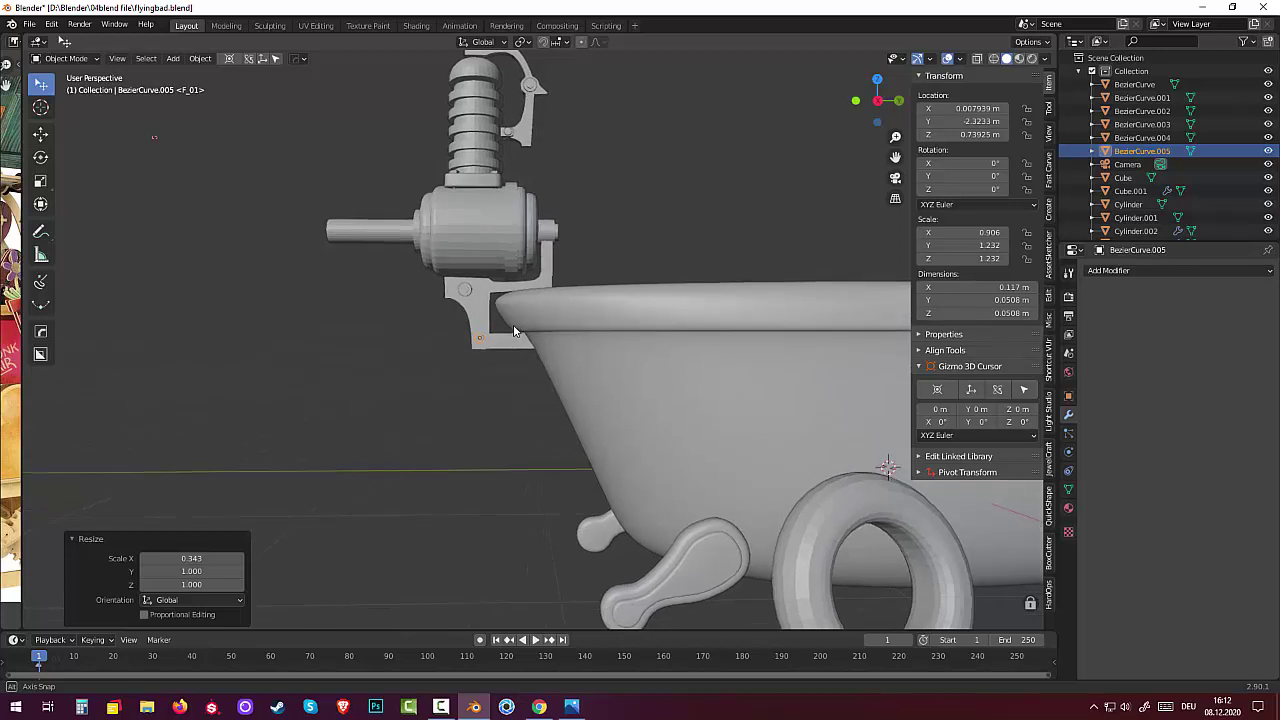
pyautogui.hotkey('shift', 'd')
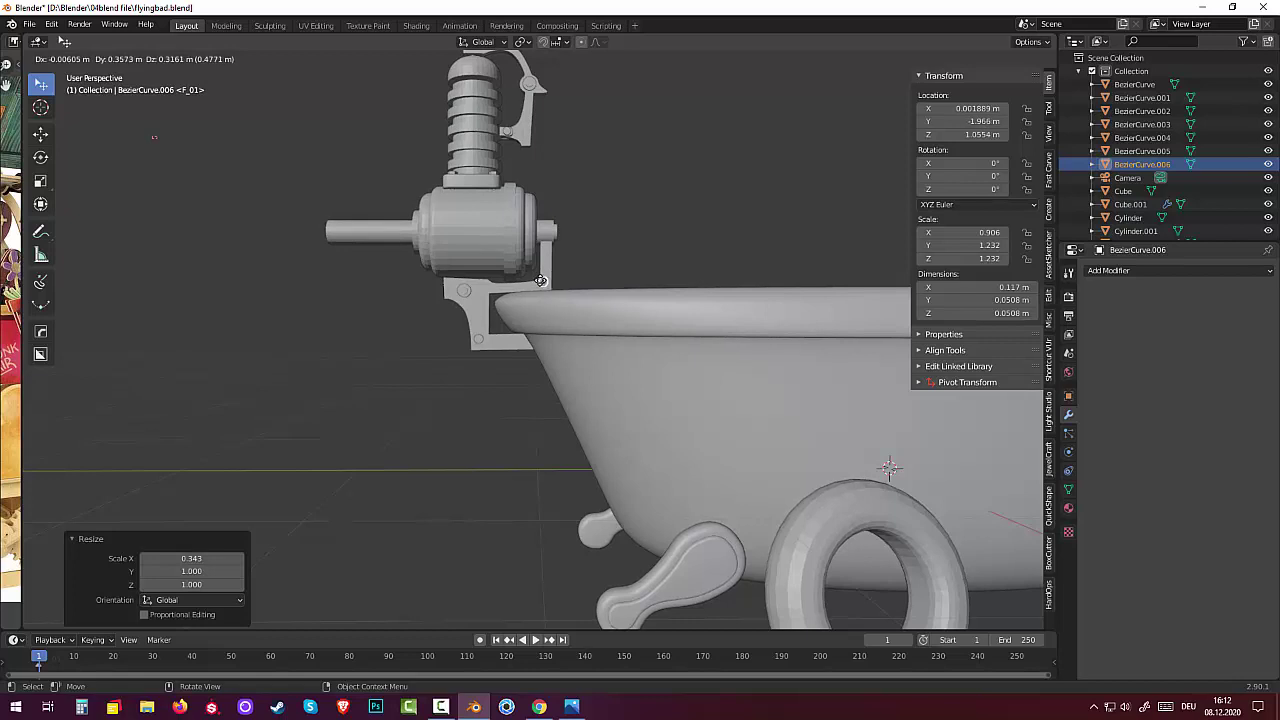
# Drop the pin copy BezierCurve.006 at the bracket's upper corner, at Z 1.0554 m
pyautogui.click(540, 280)
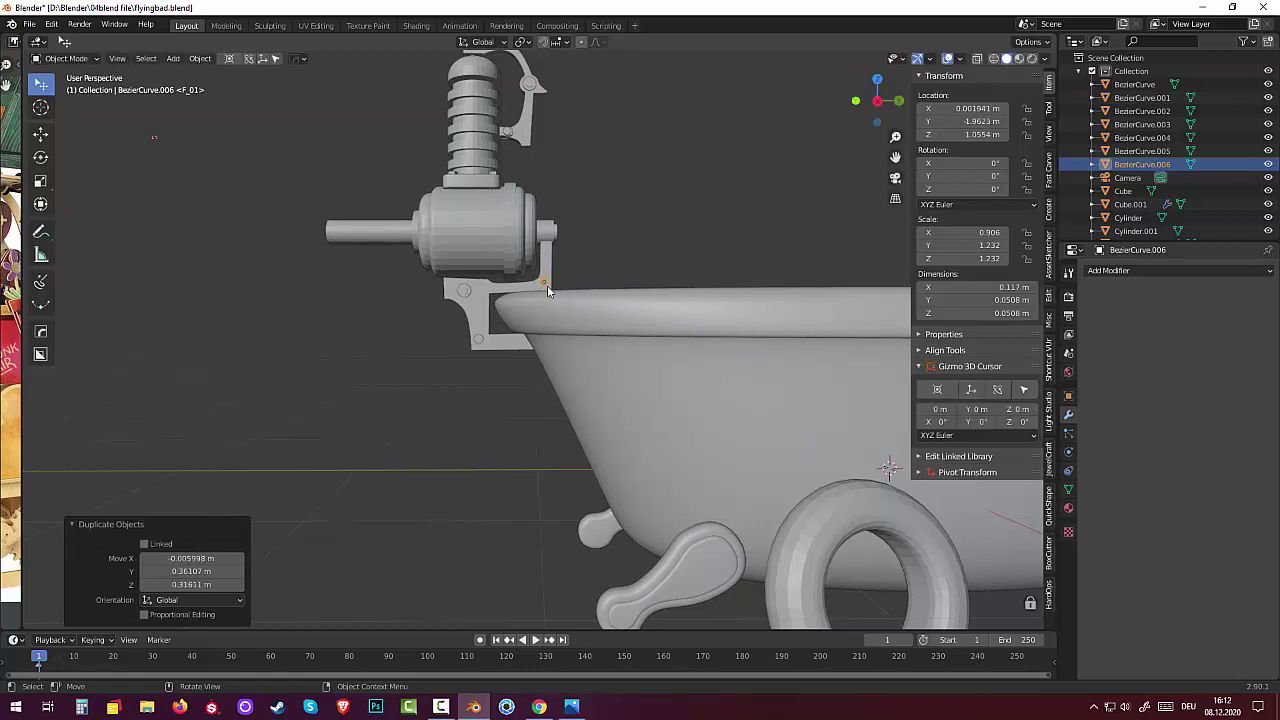
pyautogui.press('KP_3')
pyautogui.click(486, 446)
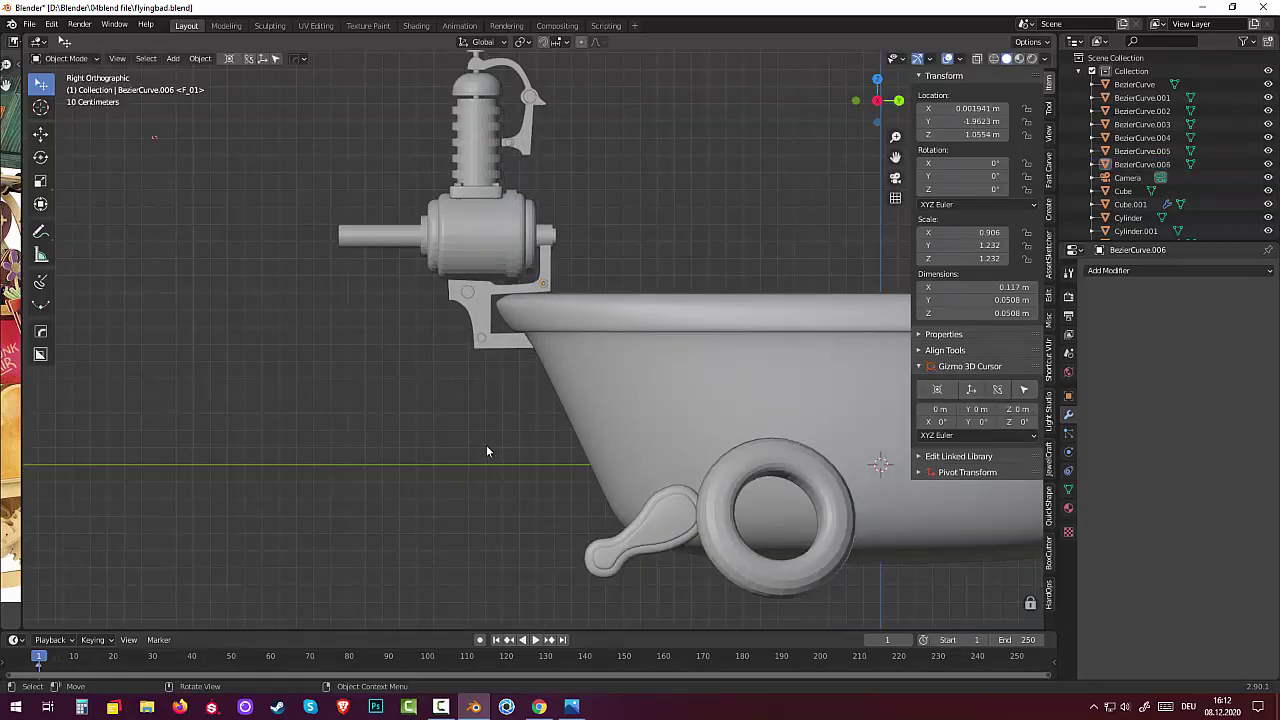
pyautogui.moveTo(492, 404)
pyautogui.mouseDown(button='middle')
pyautogui.moveTo(334, 431)
pyautogui.moveTo(465, 435)
pyautogui.moveTo(560, 404)
pyautogui.moveTo(546, 421)
pyautogui.moveTo(519, 406)
pyautogui.moveTo(511, 349)
pyautogui.mouseUp(button='middle')
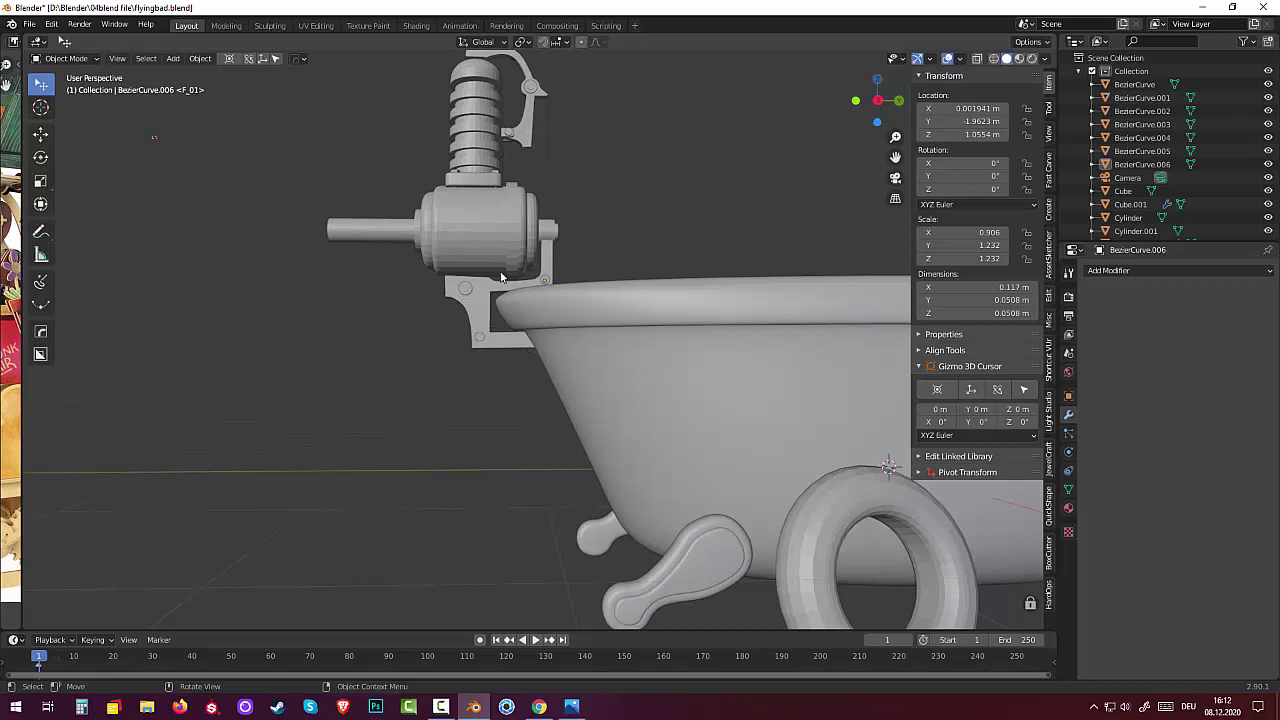
# Select the small pin BezierCurve.005 under the bracket from a front view
pyautogui.scroll(-3, 505, 309)
pyautogui.moveTo(505, 309); pyautogui.dragTo(572, 389, button='middle')
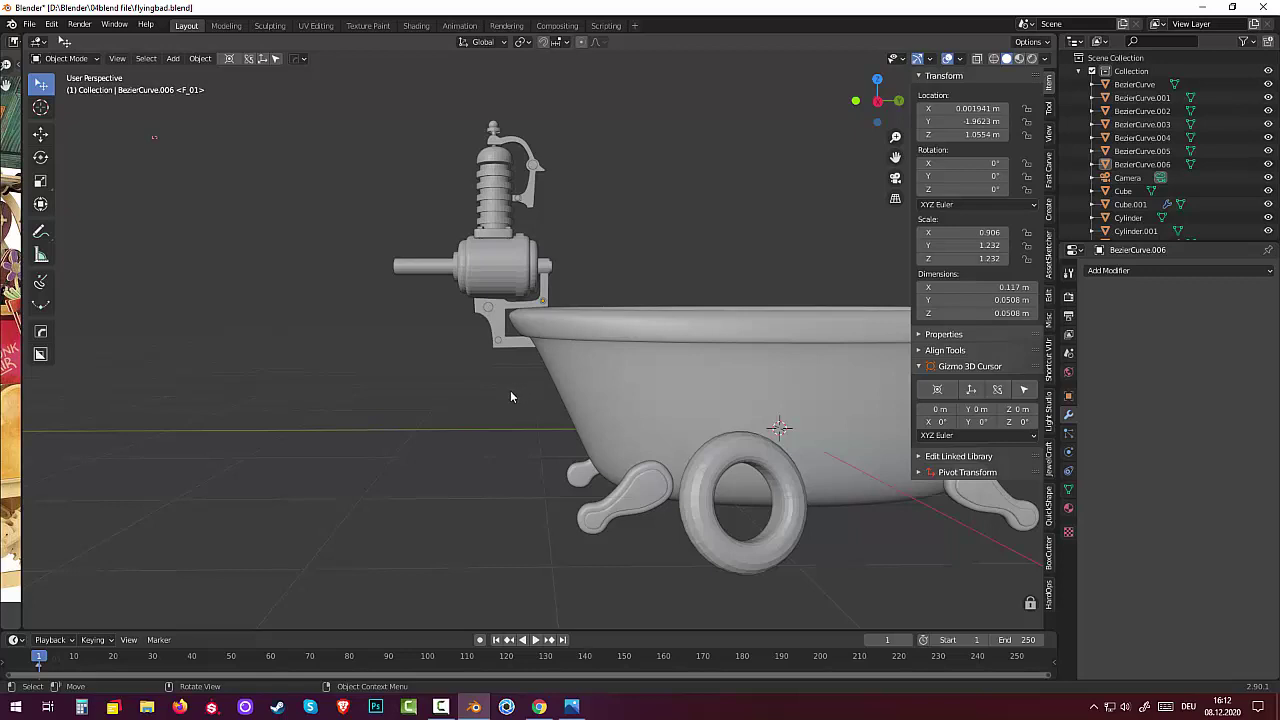
pyautogui.scroll(2, 510, 397)
pyautogui.moveTo(510, 397)
pyautogui.mouseDown(button='middle')
pyautogui.moveTo(515, 373)
pyautogui.moveTo(504, 373)
pyautogui.mouseUp(button='middle')
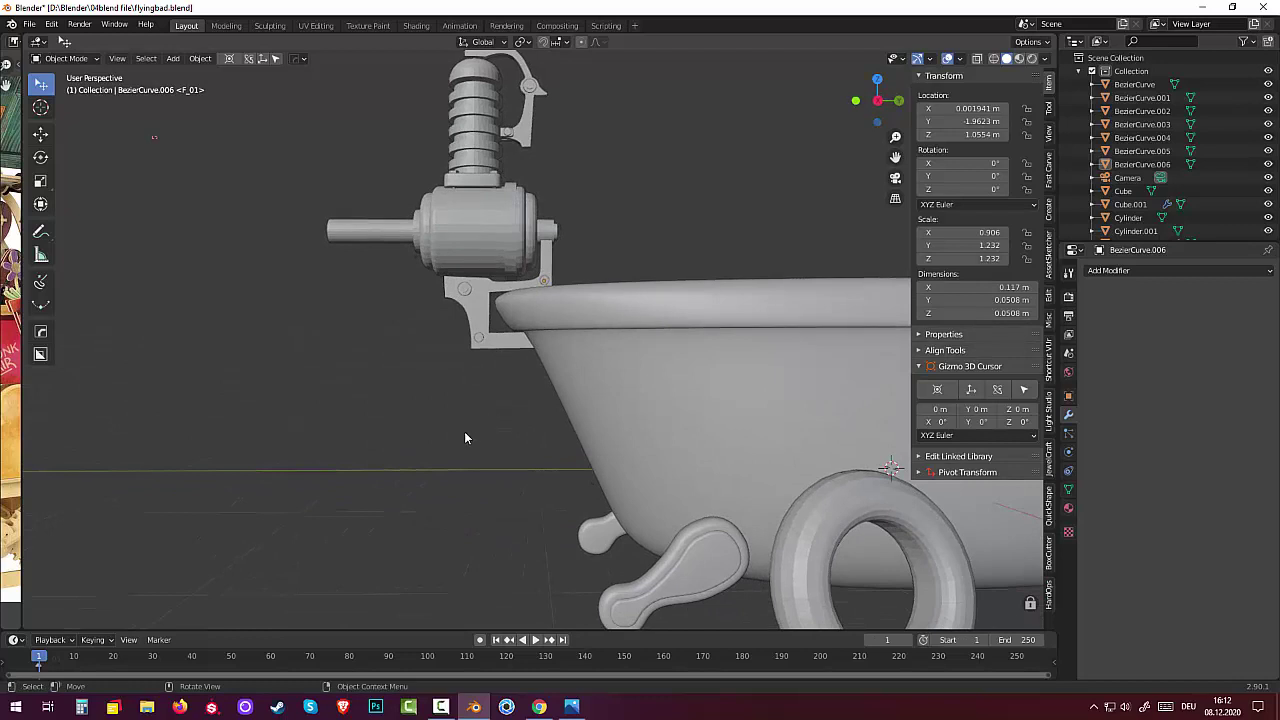
pyautogui.moveTo(466, 435)
pyautogui.mouseDown(button='middle')
pyautogui.moveTo(552, 402)
pyautogui.moveTo(626, 391)
pyautogui.moveTo(617, 400)
pyautogui.moveTo(534, 428)
pyautogui.moveTo(540, 395)
pyautogui.moveTo(643, 360)
pyautogui.moveTo(547, 400)
pyautogui.mouseUp(button='middle')
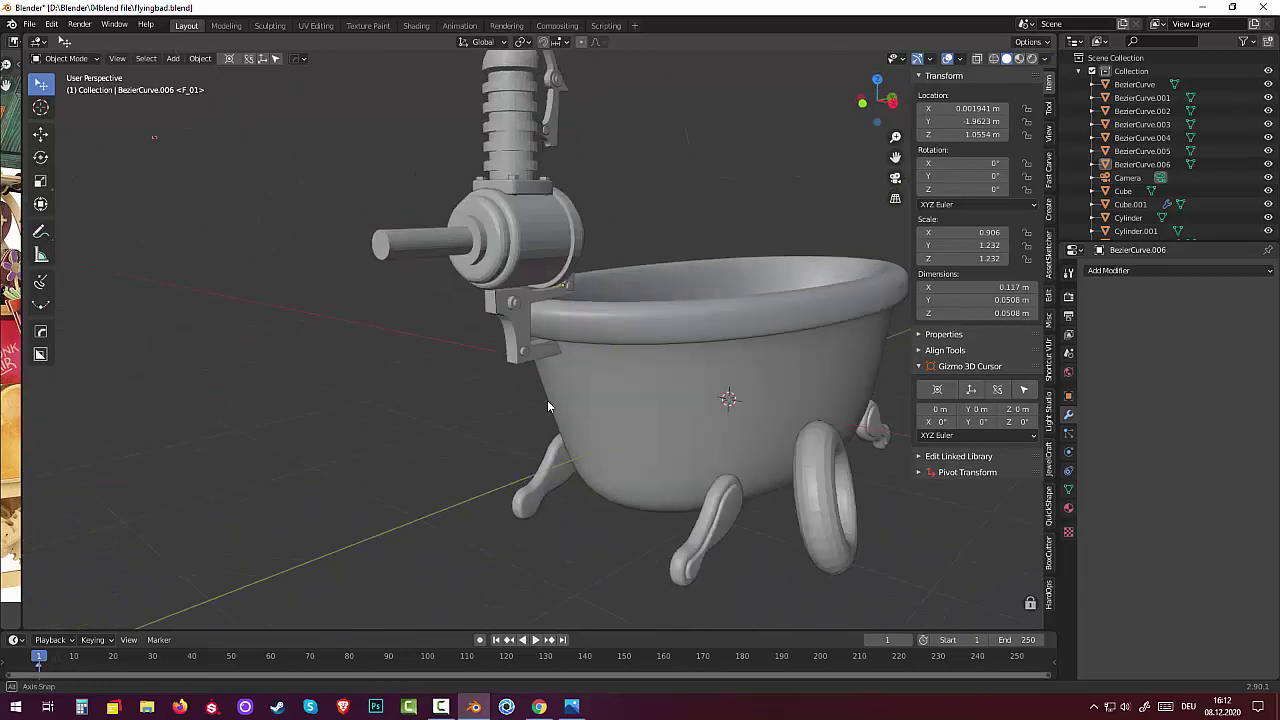
pyautogui.scroll(2, 530, 405)
pyautogui.scroll(3, 514, 375)
pyautogui.click(498, 357)
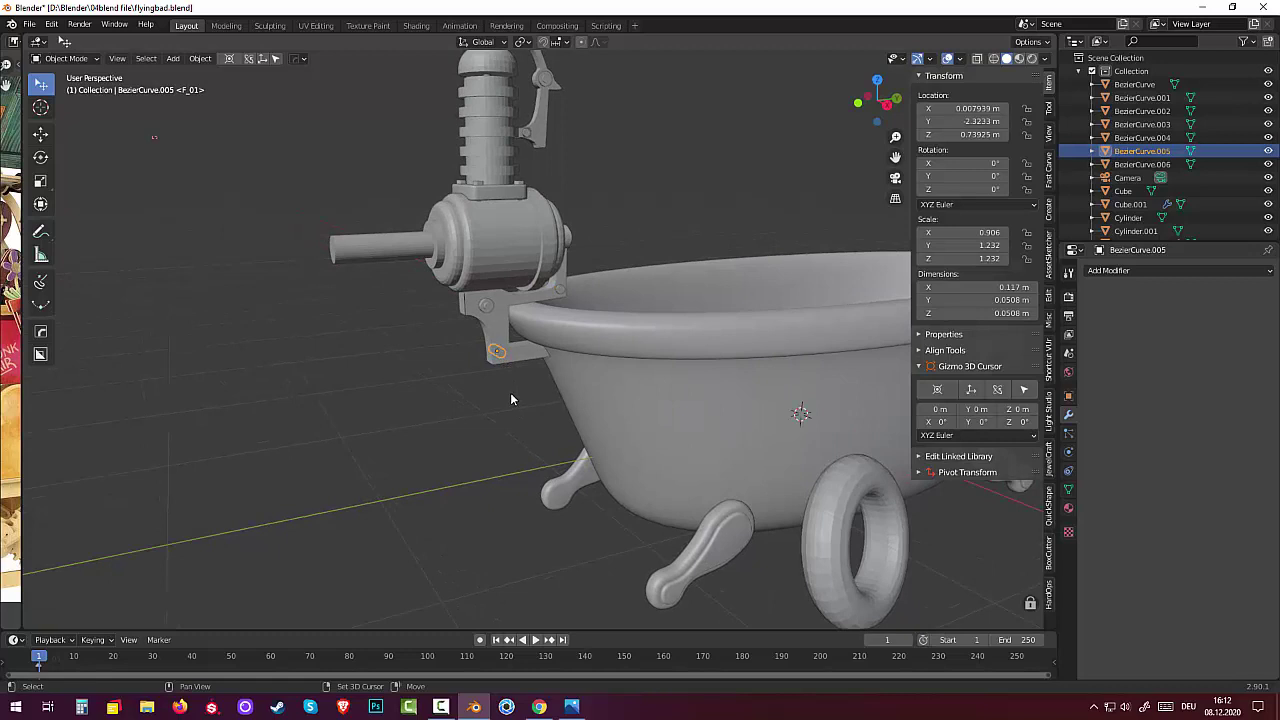
# Duplicate the small pin and drop the copy straight down below the bracket
pyautogui.hotkey('shift', 'd')
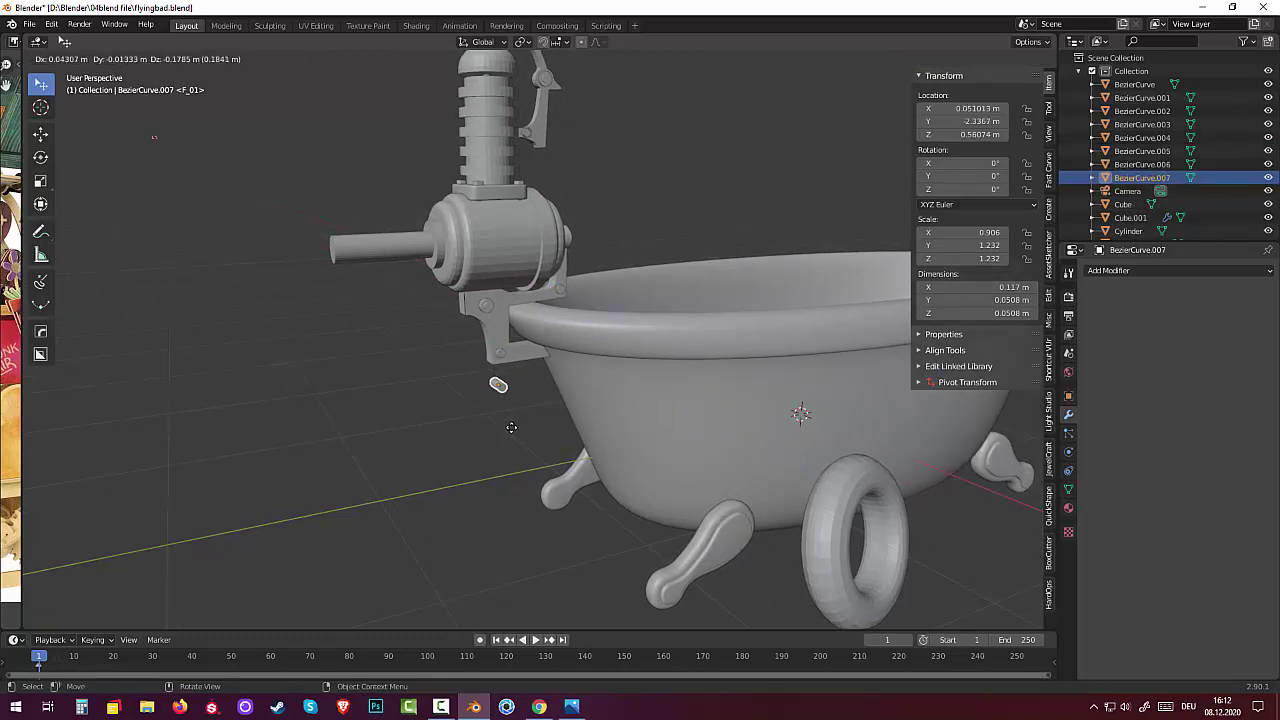
pyautogui.press('z')
pyautogui.click(512, 440)
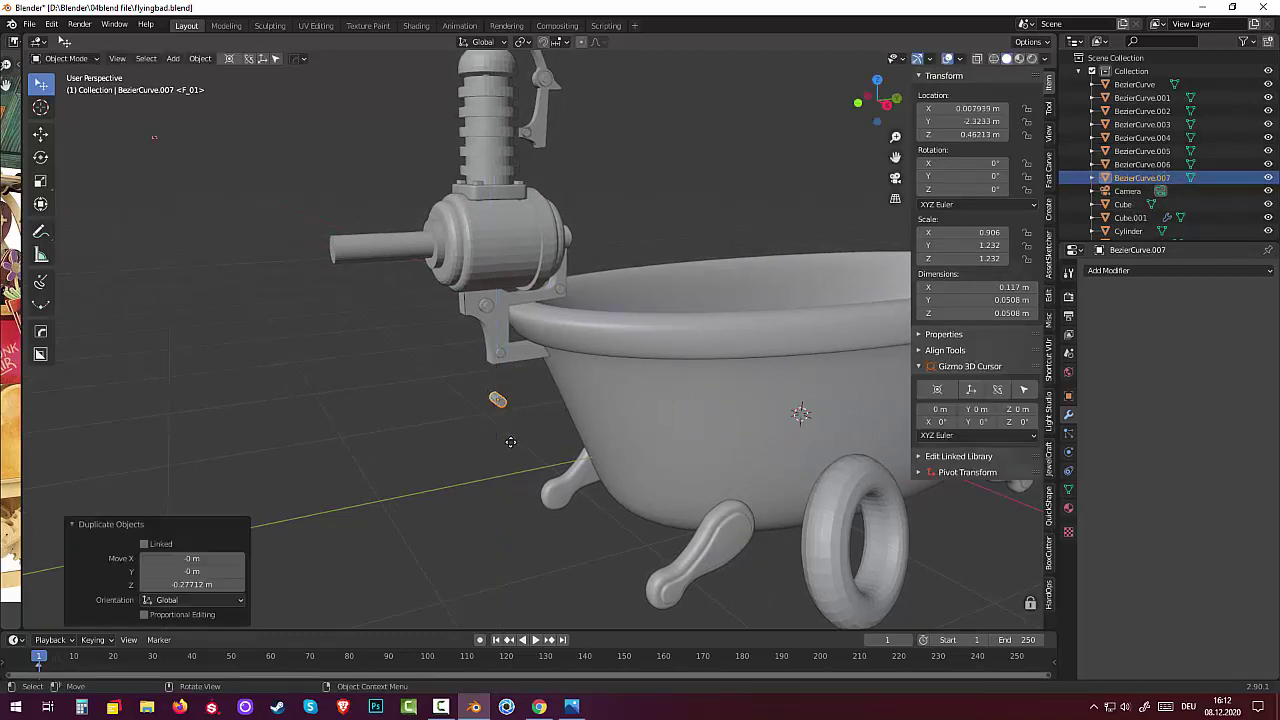
pyautogui.moveTo(515, 444)
pyautogui.mouseDown(button='middle')
pyautogui.moveTo(542, 427)
pyautogui.moveTo(551, 440)
pyautogui.mouseUp(button='middle')
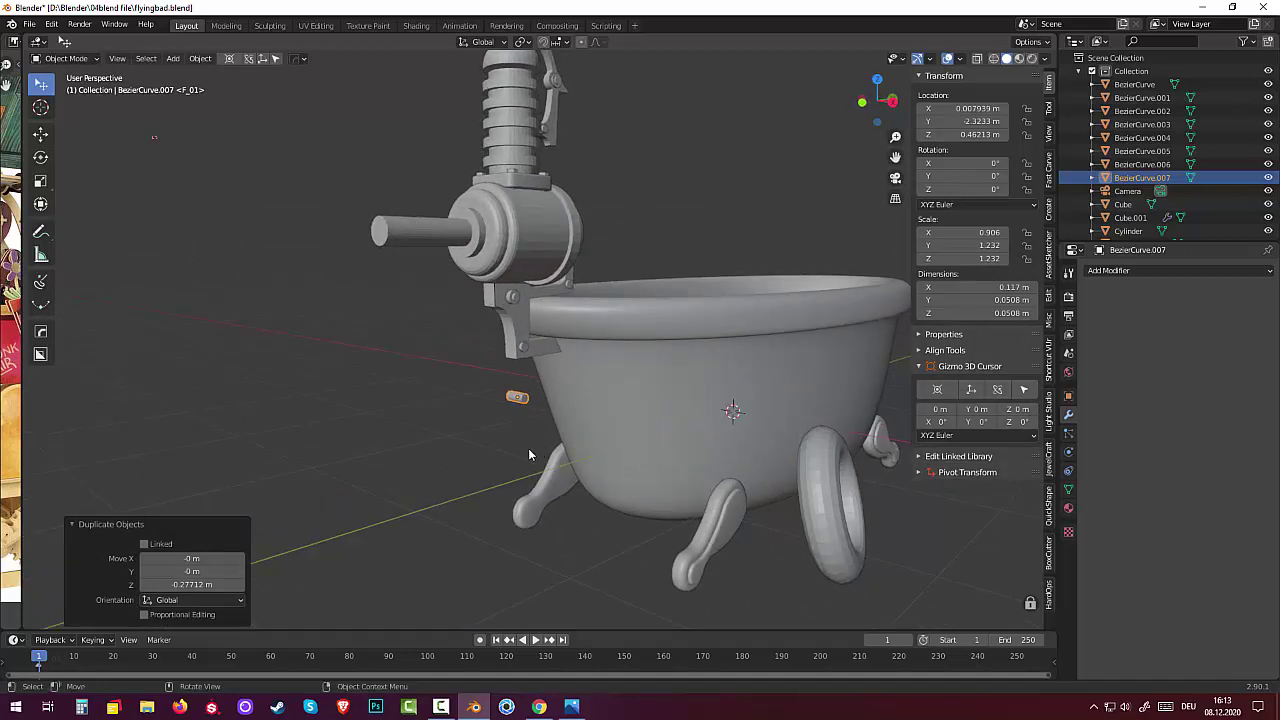
# Rotate the copy 90° about Y, enlarge it about 4.4×, and flatten it along Z into a disc
pyautogui.press('r')
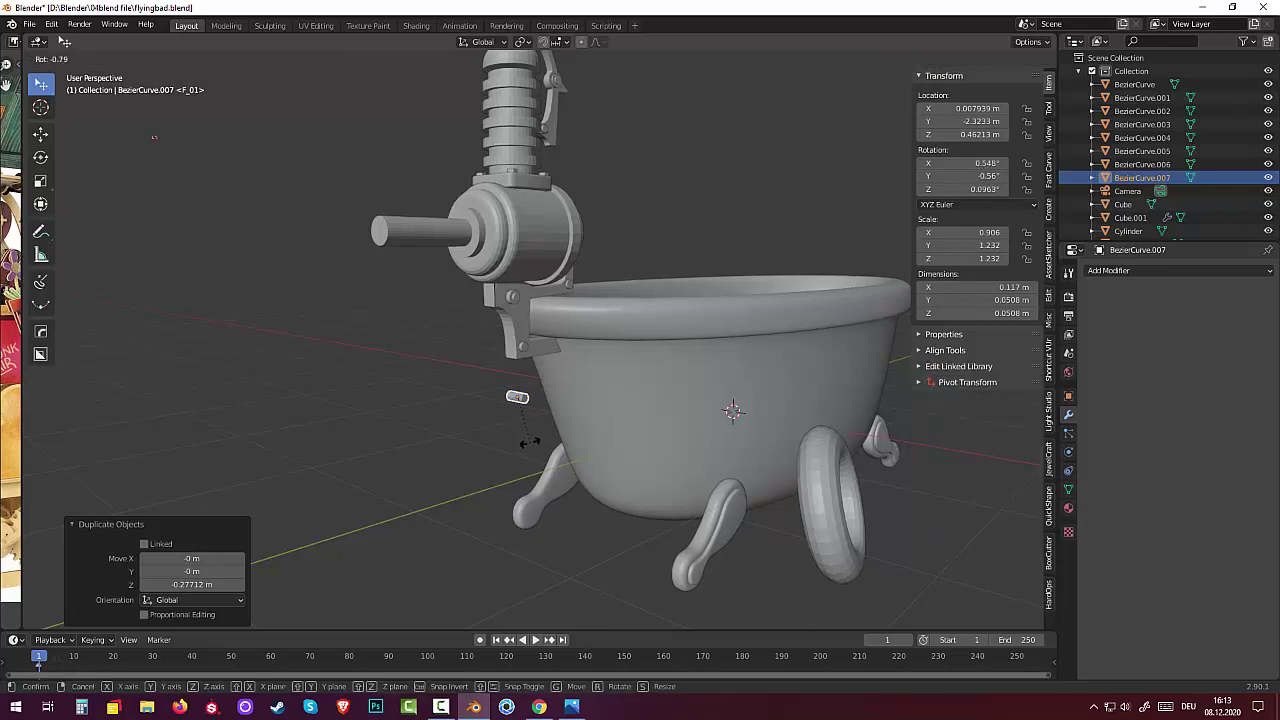
pyautogui.write('y')
pyautogui.write('0')
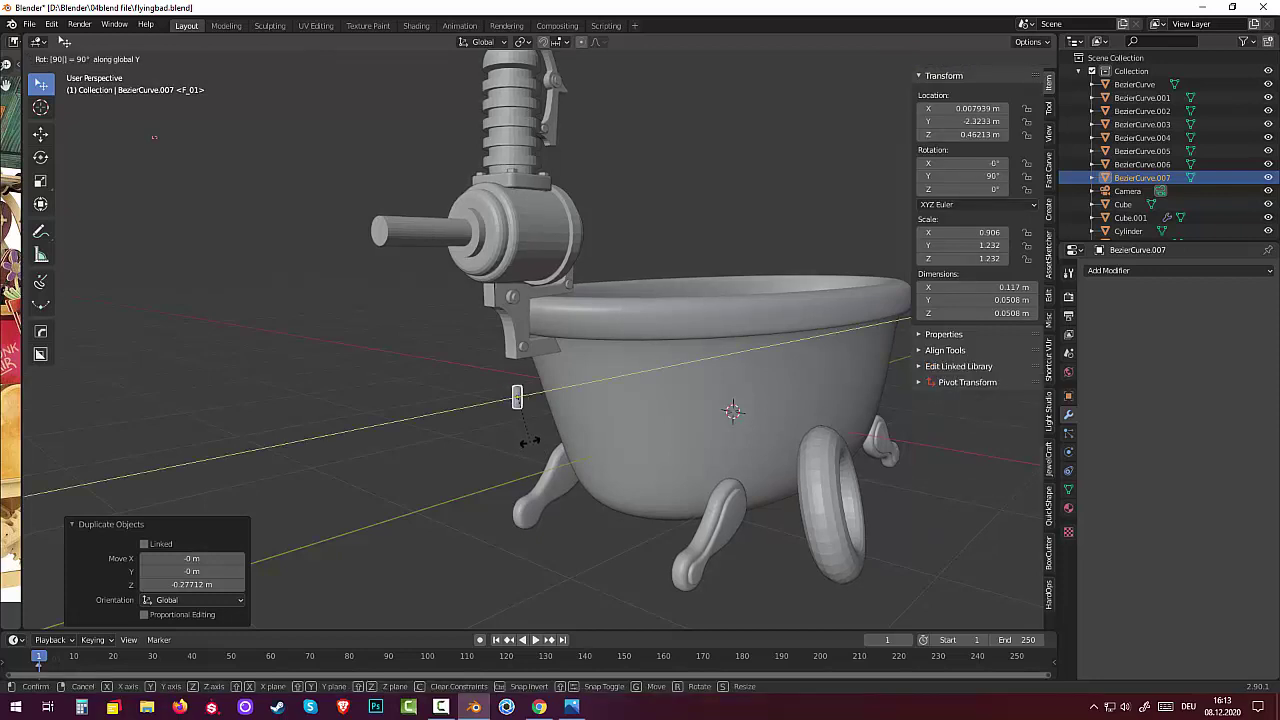
pyautogui.press('Return')
pyautogui.press('s')
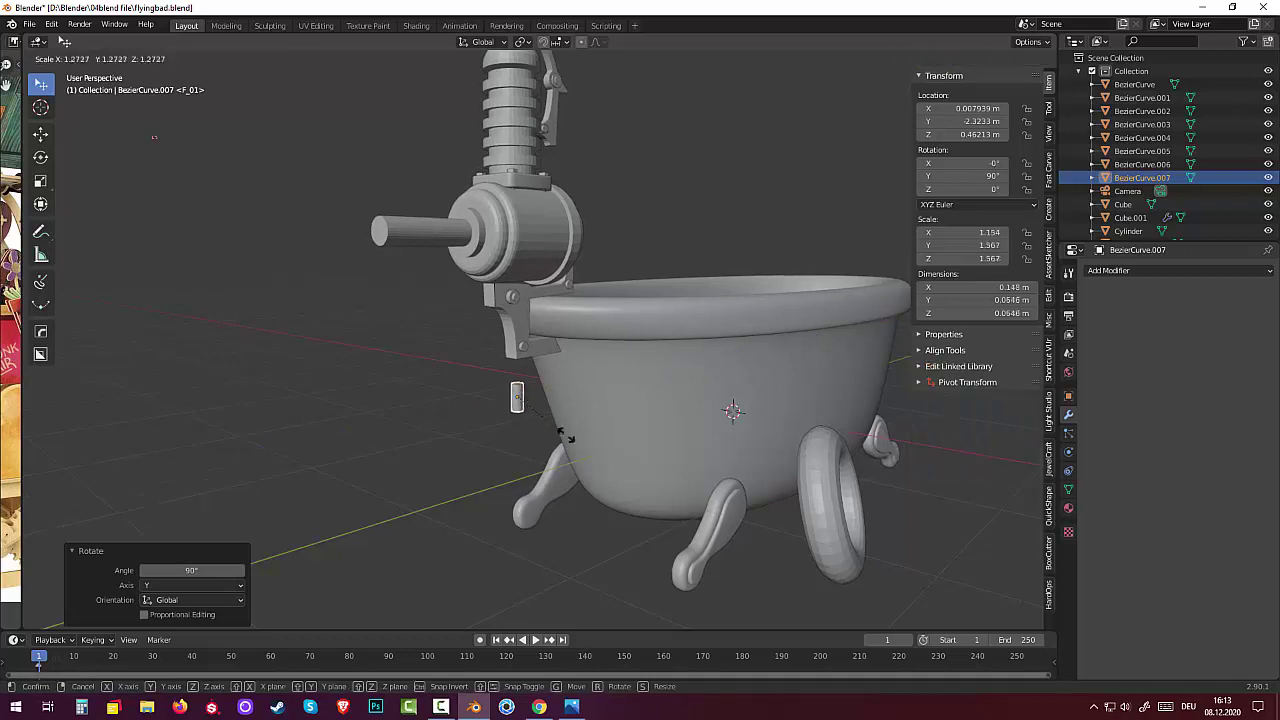
pyautogui.click(666, 422)
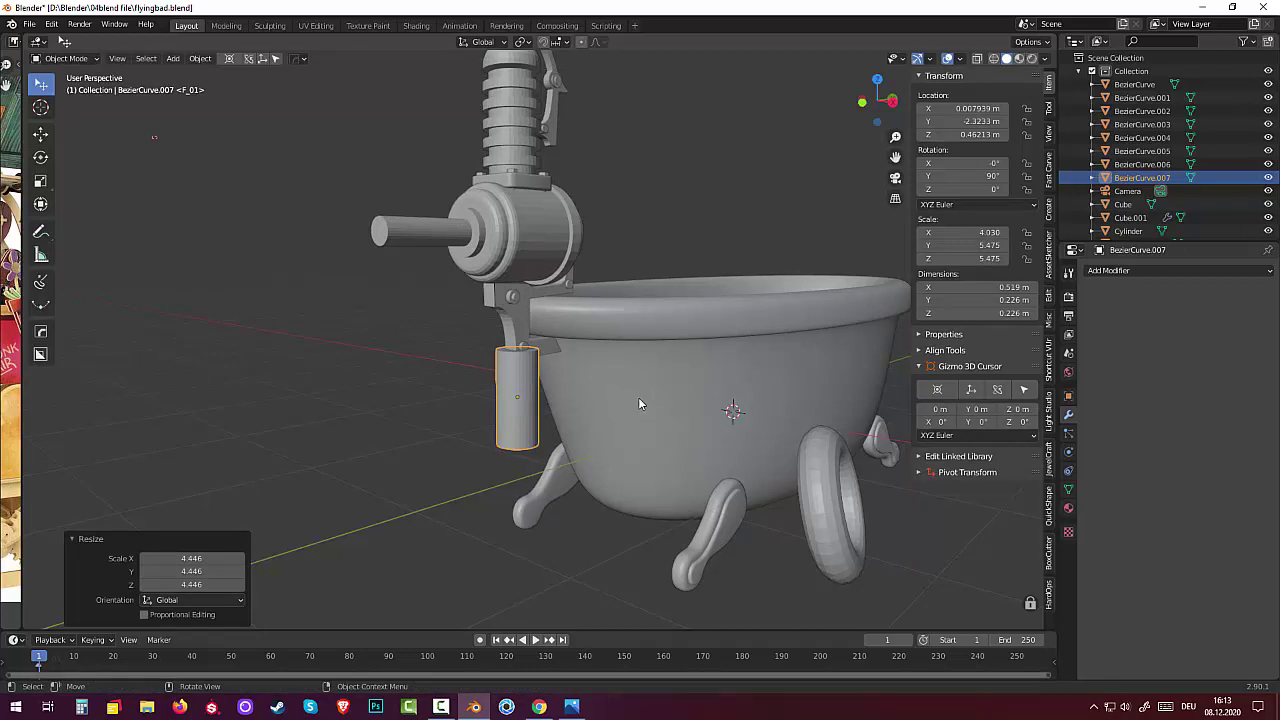
pyautogui.press('s')
pyautogui.press('z')
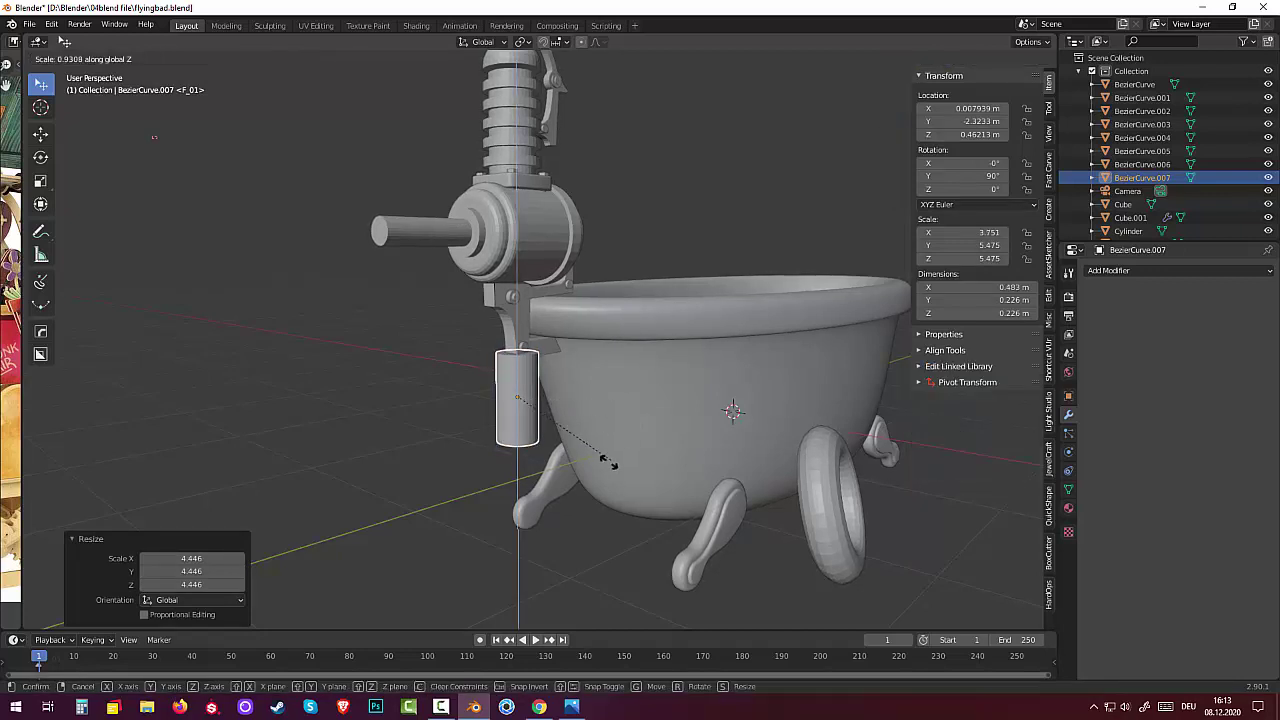
pyautogui.click(532, 411)
pyautogui.moveTo(532, 411); pyautogui.dragTo(633, 402, button='middle')
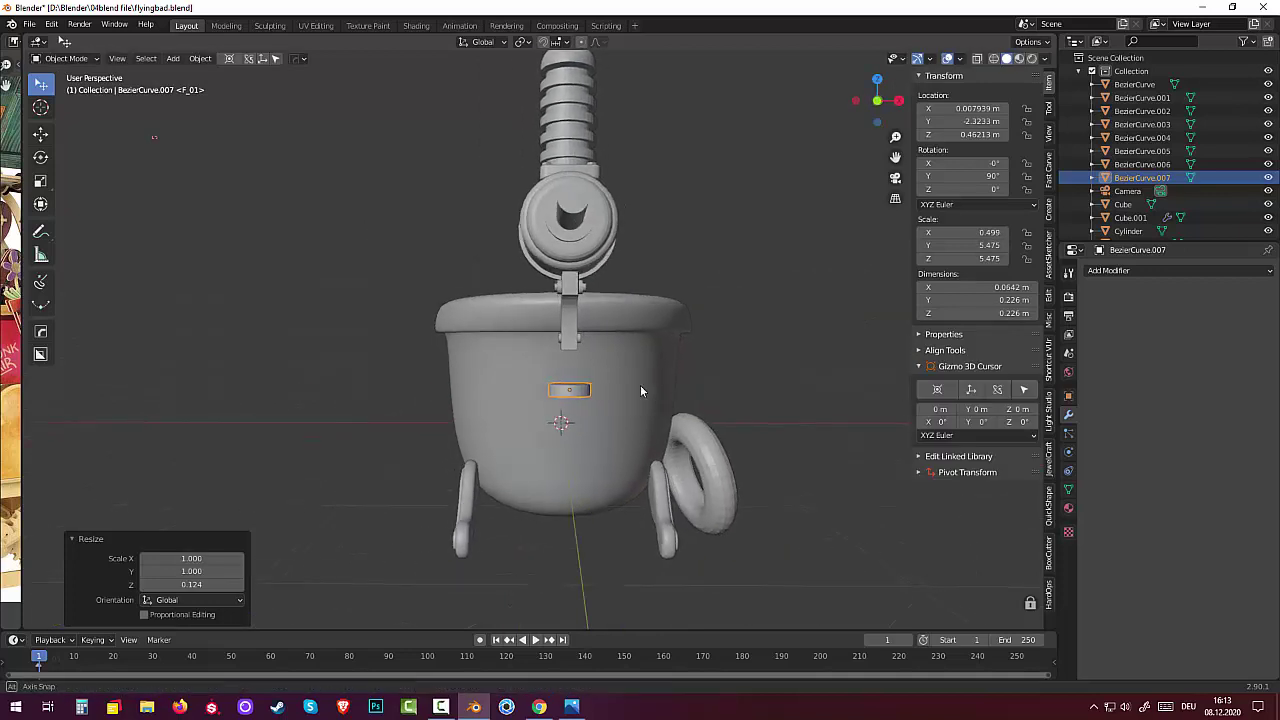
# Move the collar disc up to sit just under the bracket in front view
pyautogui.press('KP_3')
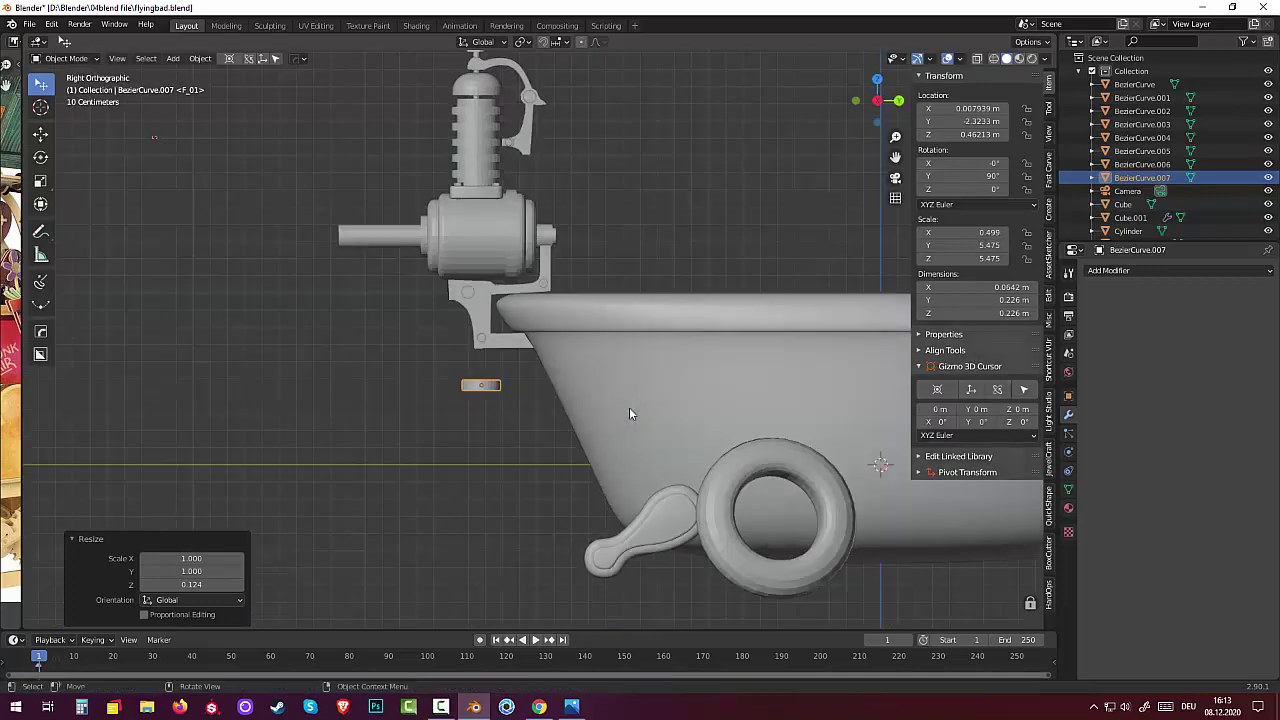
pyautogui.press('KP_1')
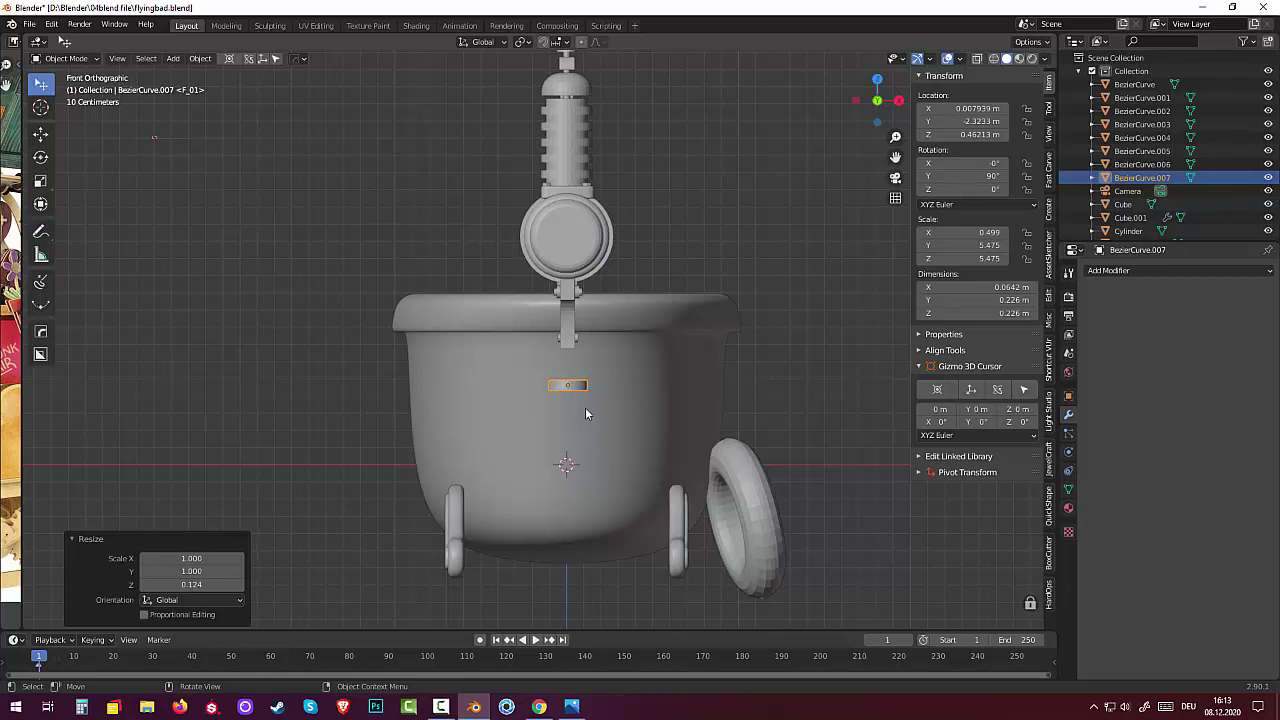
pyautogui.press('g')
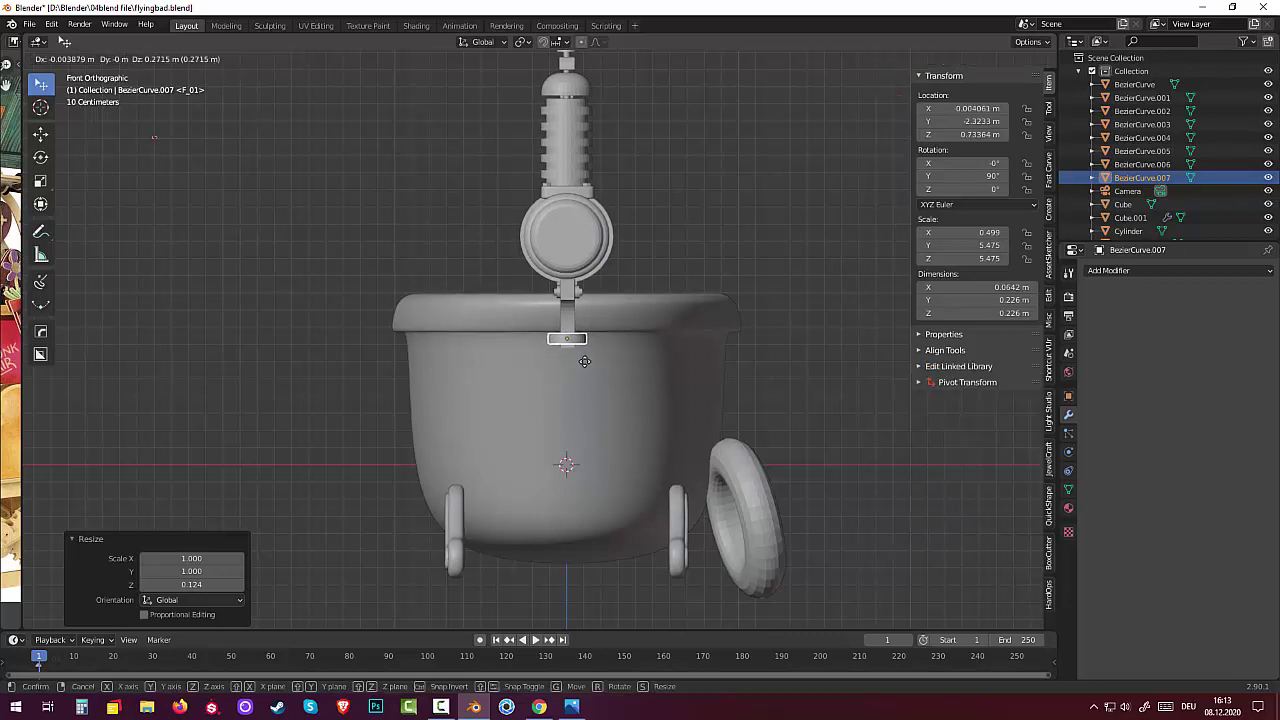
pyautogui.click(584, 361)
pyautogui.moveTo(606, 370)
pyautogui.mouseDown(button='middle')
pyautogui.moveTo(474, 375)
pyautogui.moveTo(491, 412)
pyautogui.moveTo(474, 380)
pyautogui.moveTo(563, 398)
pyautogui.mouseUp(button='middle')
# Shrink the collar to 0.816, stretch it vertically, and slide it under the bracket foot
pyautogui.press('s')
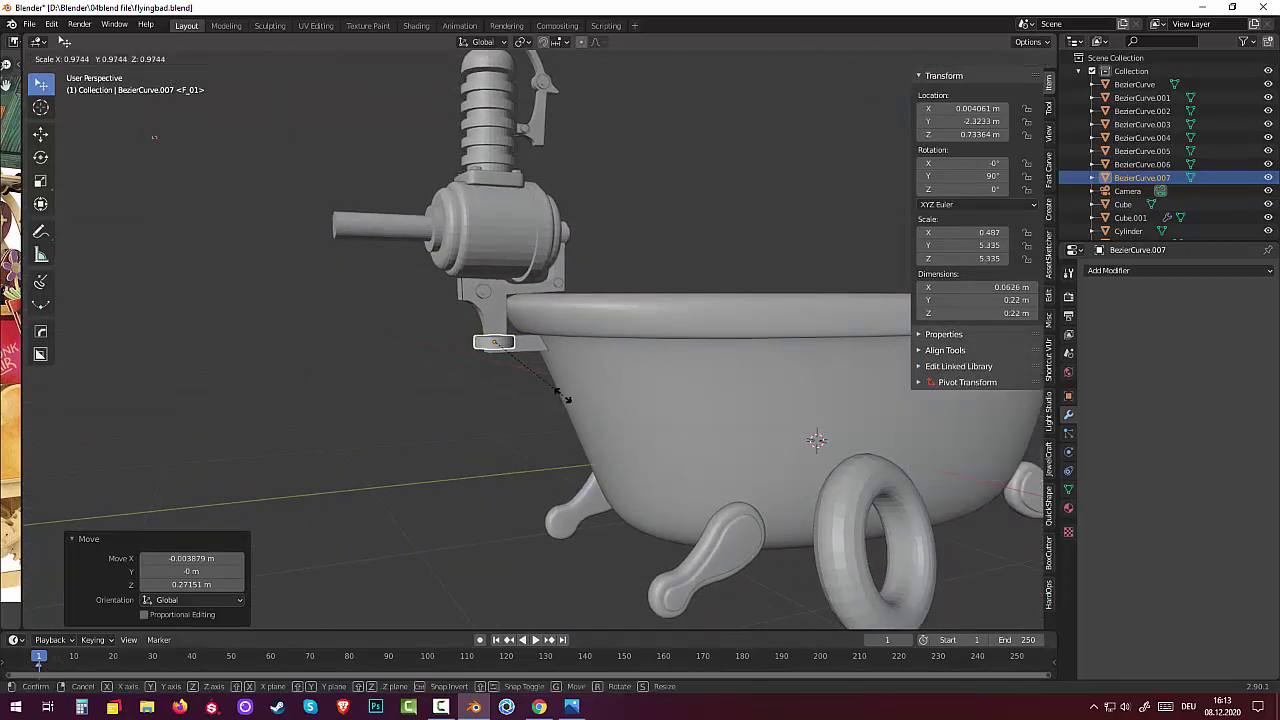
pyautogui.click(543, 398)
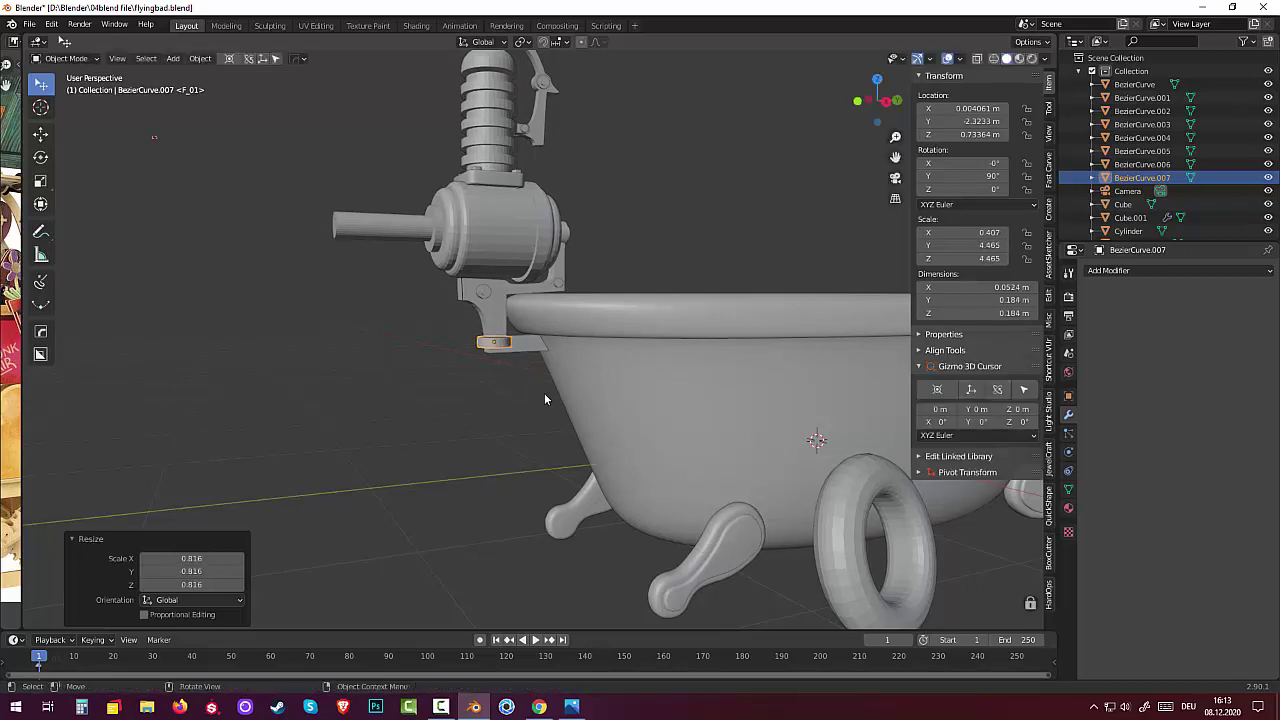
pyautogui.press('s')
pyautogui.press('z')
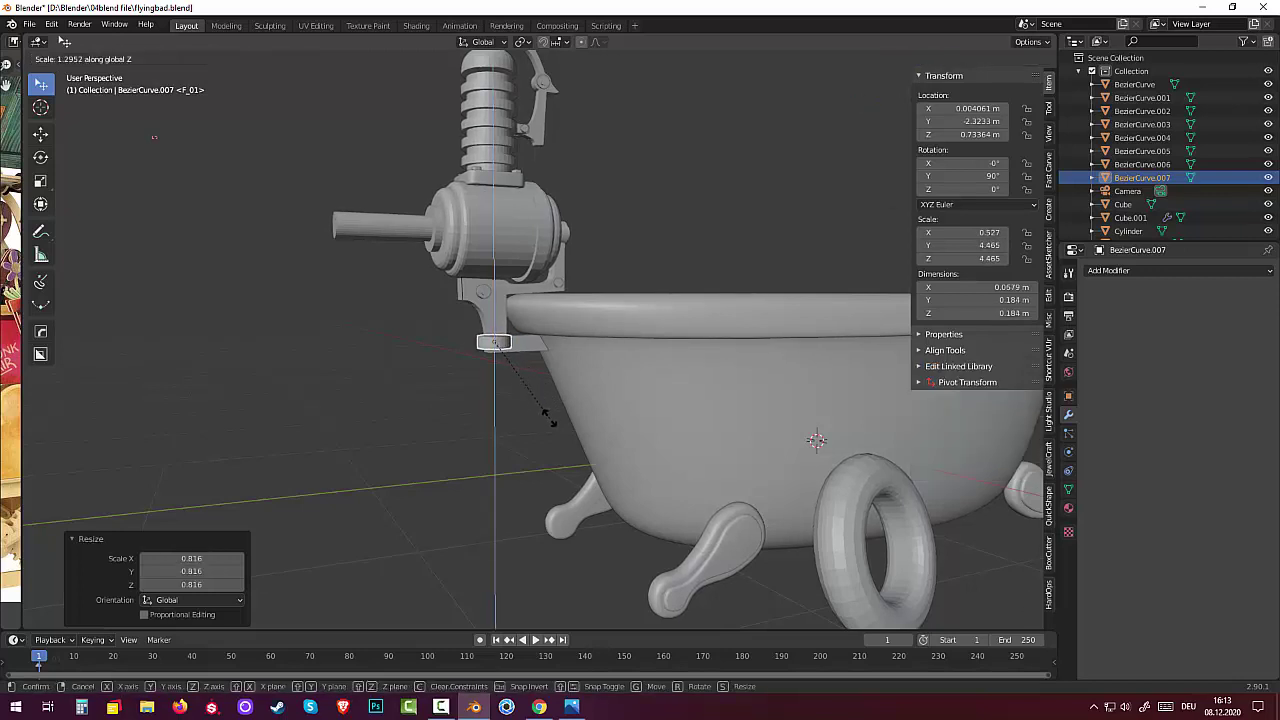
pyautogui.click(553, 428)
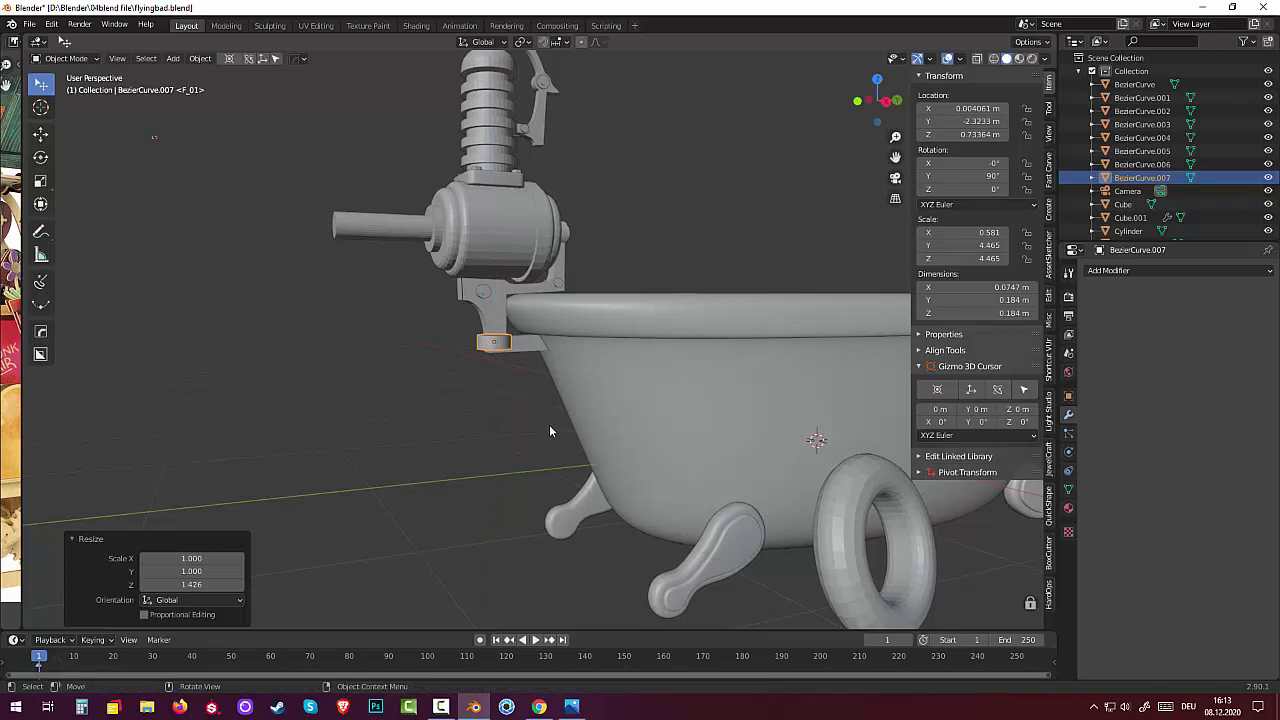
pyautogui.press('KP_3')
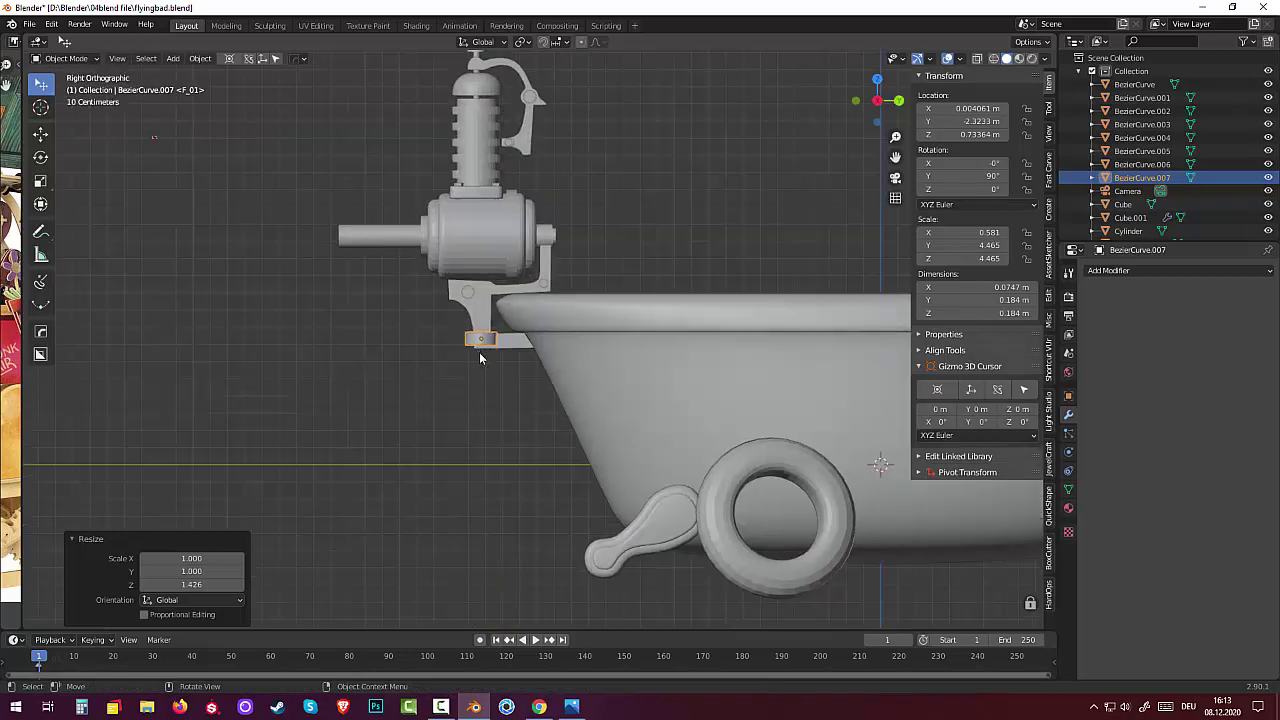
pyautogui.press('g')
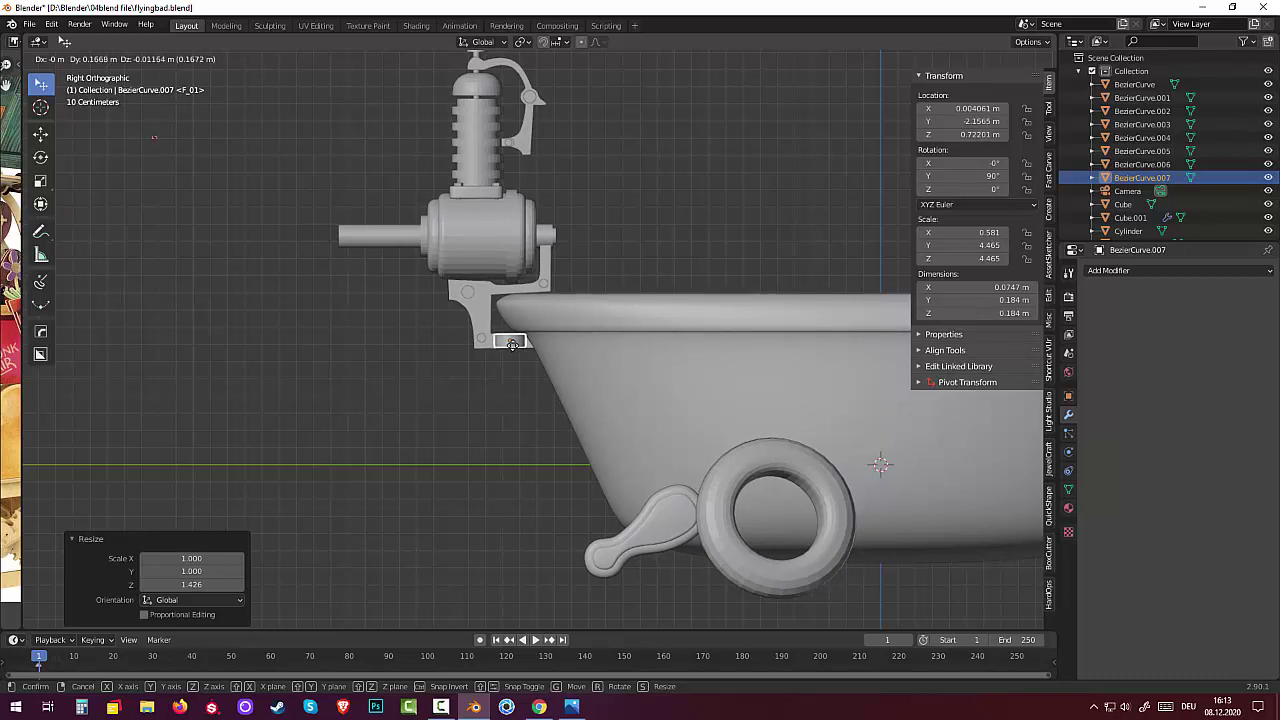
pyautogui.press('Return')
# Lengthen the collar along Z to 0.111 × 0.184 × 0.184 m and check it around the tub
pyautogui.click(624, 388)
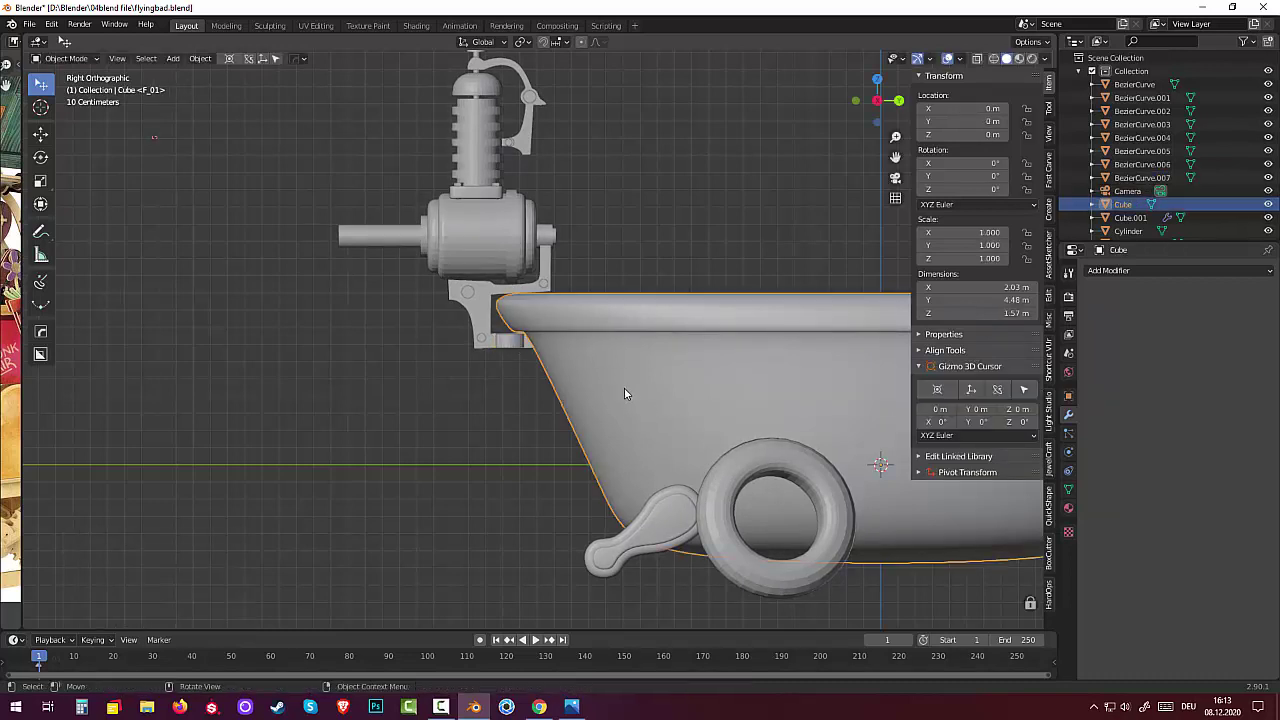
pyautogui.moveTo(624, 388)
pyautogui.mouseDown(button='middle')
pyautogui.moveTo(688, 244)
pyautogui.moveTo(750, 231)
pyautogui.moveTo(748, 311)
pyautogui.moveTo(718, 334)
pyautogui.moveTo(671, 337)
pyautogui.moveTo(643, 371)
pyautogui.mouseUp(button='middle')
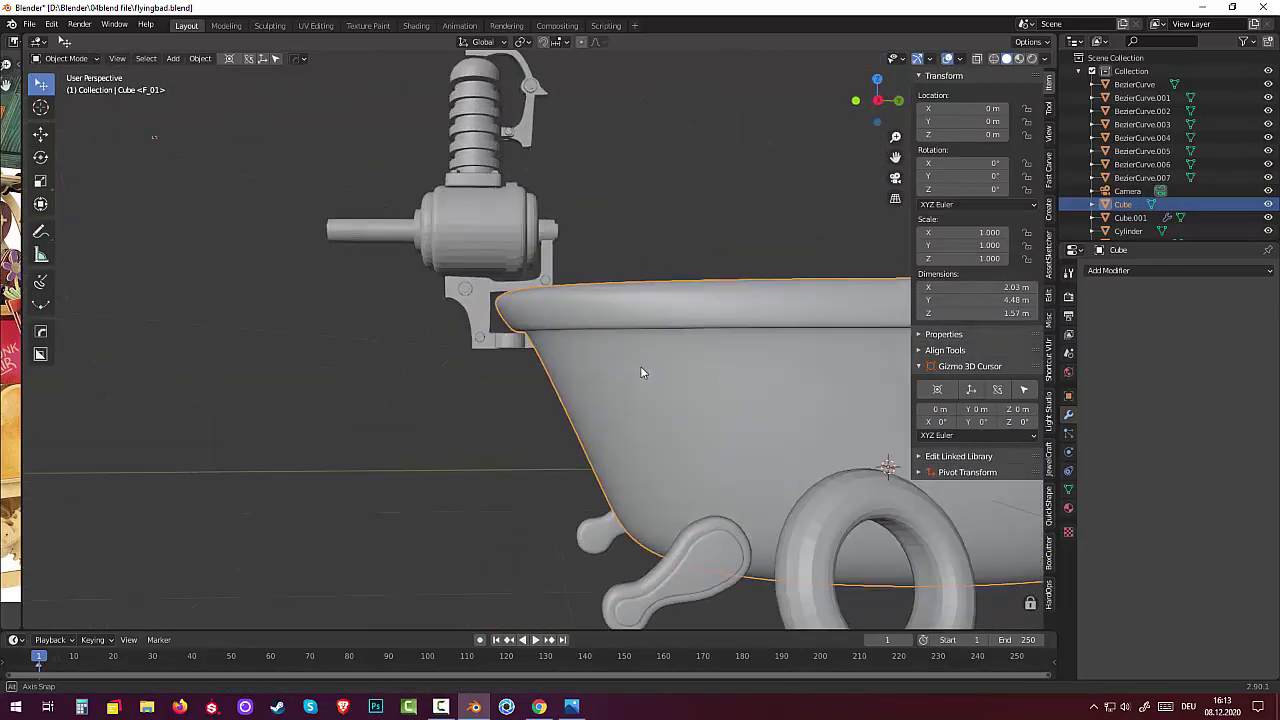
pyautogui.click(514, 340)
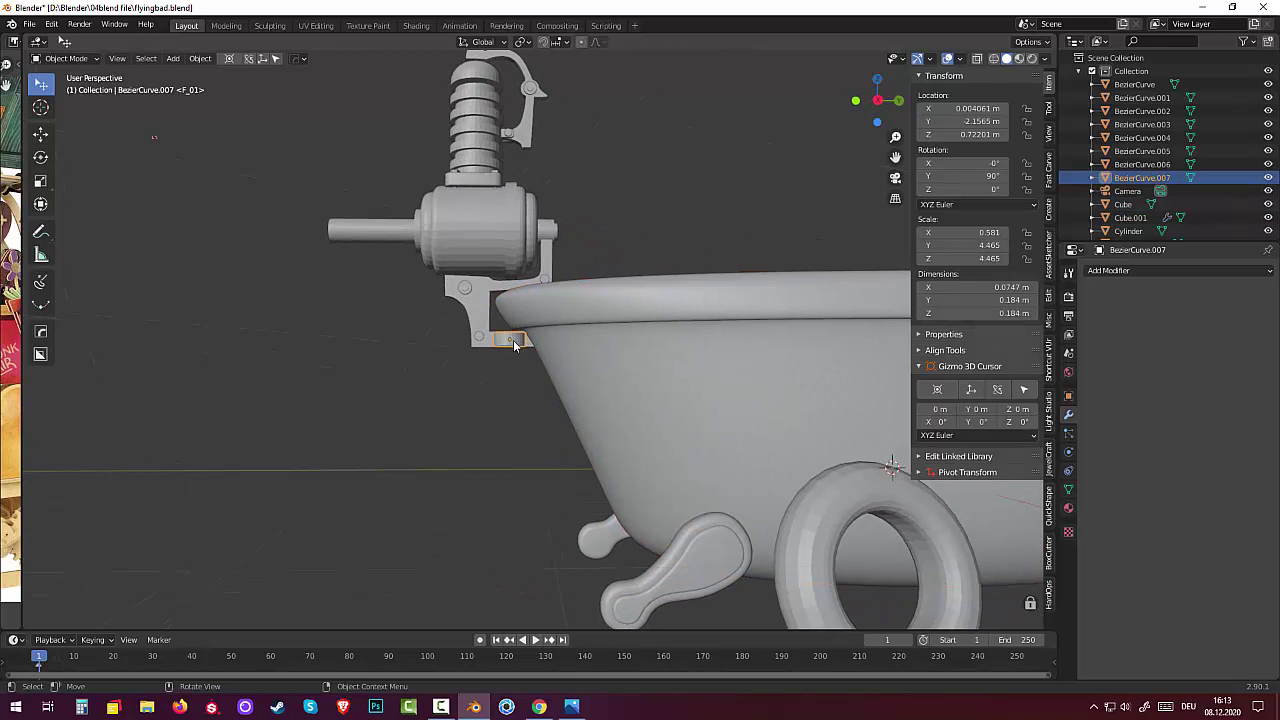
pyautogui.press('s')
pyautogui.press('z')
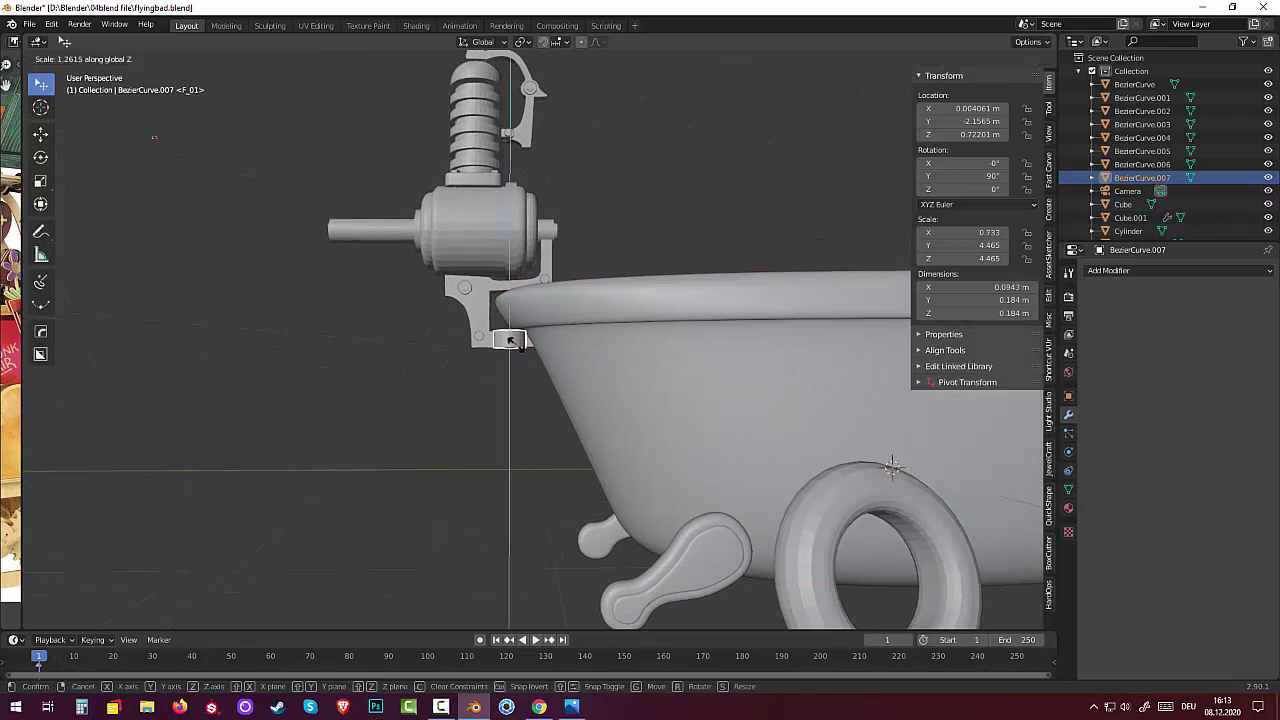
pyautogui.click(510, 340)
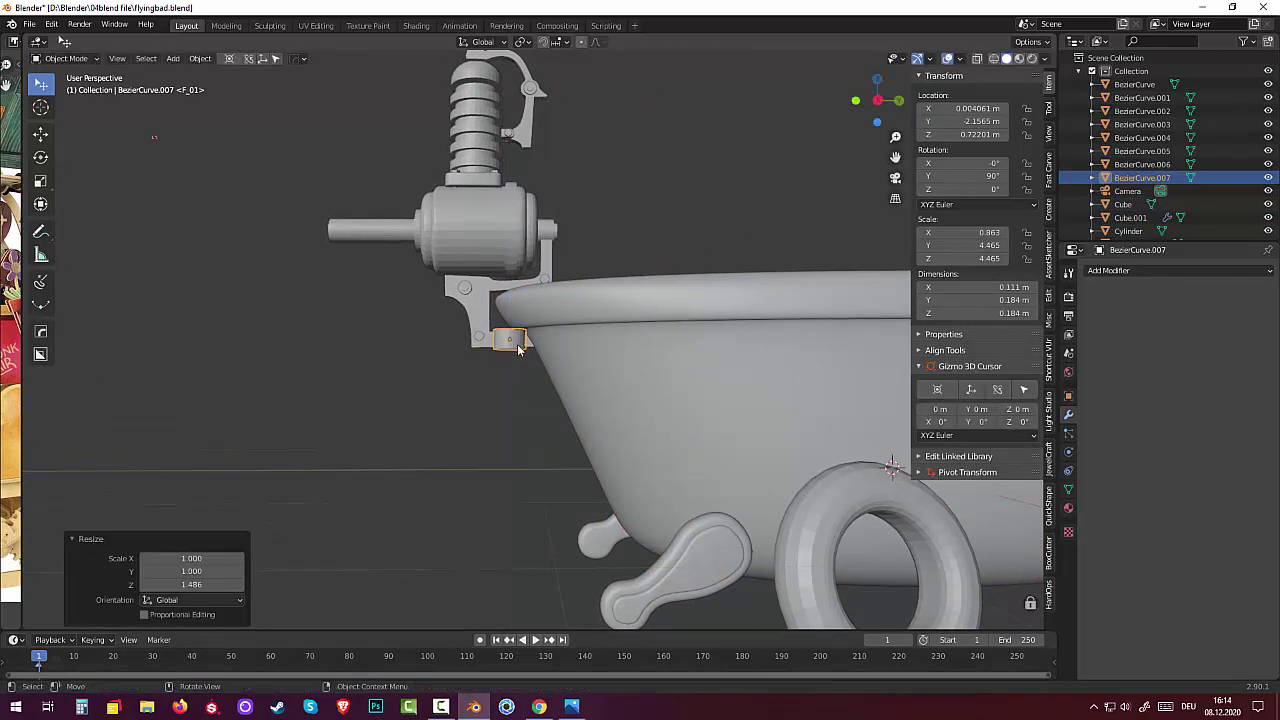
pyautogui.click(428, 370)
pyautogui.moveTo(465, 418)
pyautogui.mouseDown(button='middle')
pyautogui.moveTo(423, 427)
pyautogui.moveTo(460, 366)
pyautogui.moveTo(560, 366)
pyautogui.moveTo(463, 446)
pyautogui.mouseUp(button='middle')
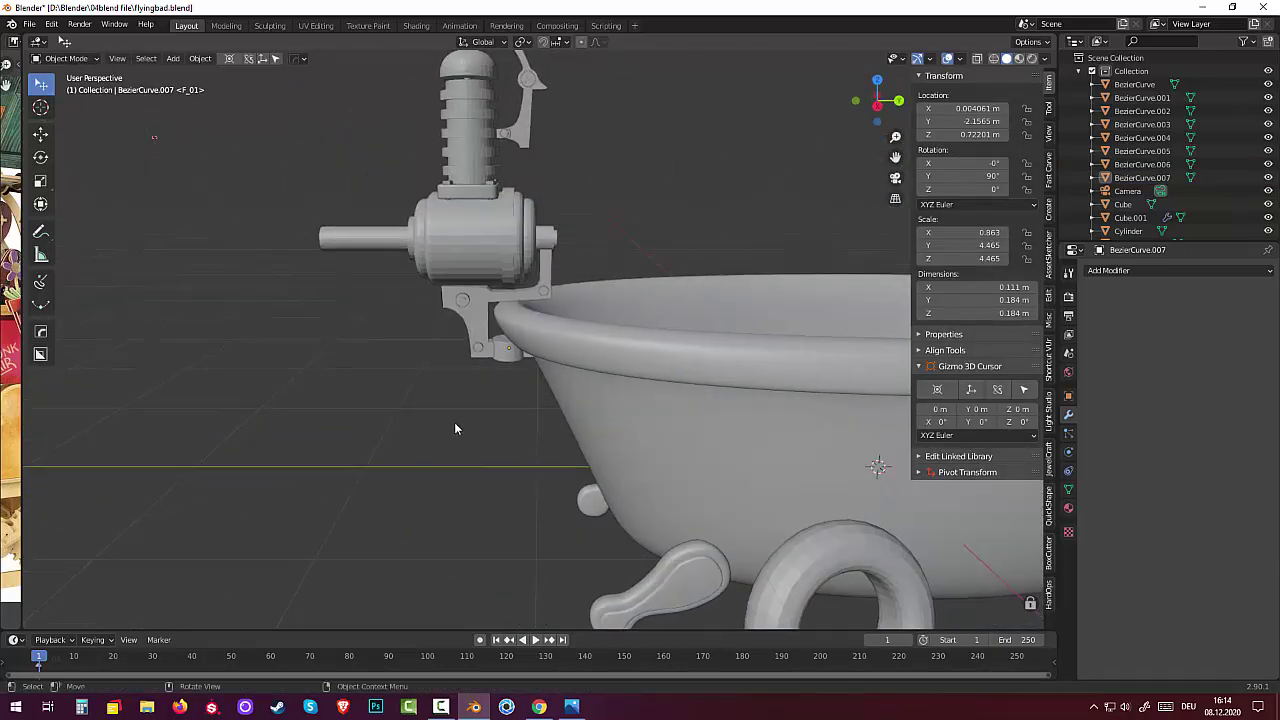
pyautogui.moveTo(644, 376); pyautogui.dragTo(648, 368, button='middle')
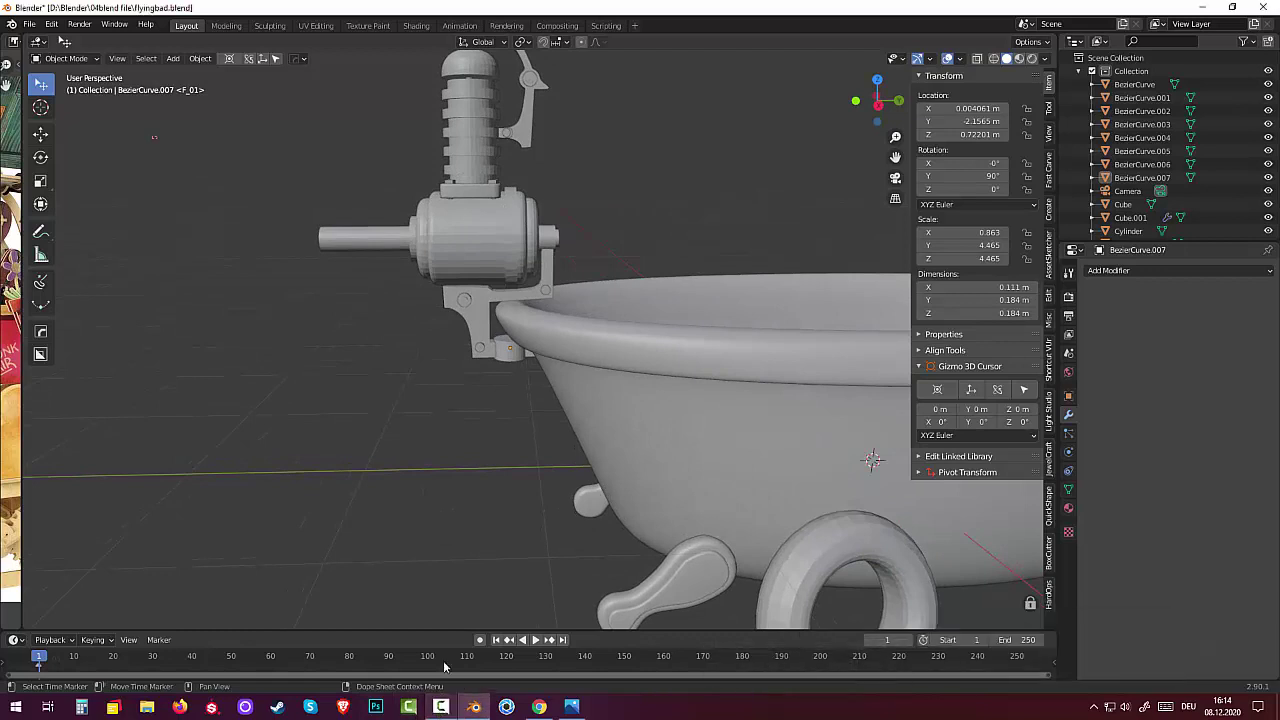
pyautogui.moveTo(440, 530)
pyautogui.mouseDown(button='middle')
pyautogui.moveTo(420, 491)
pyautogui.moveTo(431, 457)
pyautogui.mouseUp(button='middle')
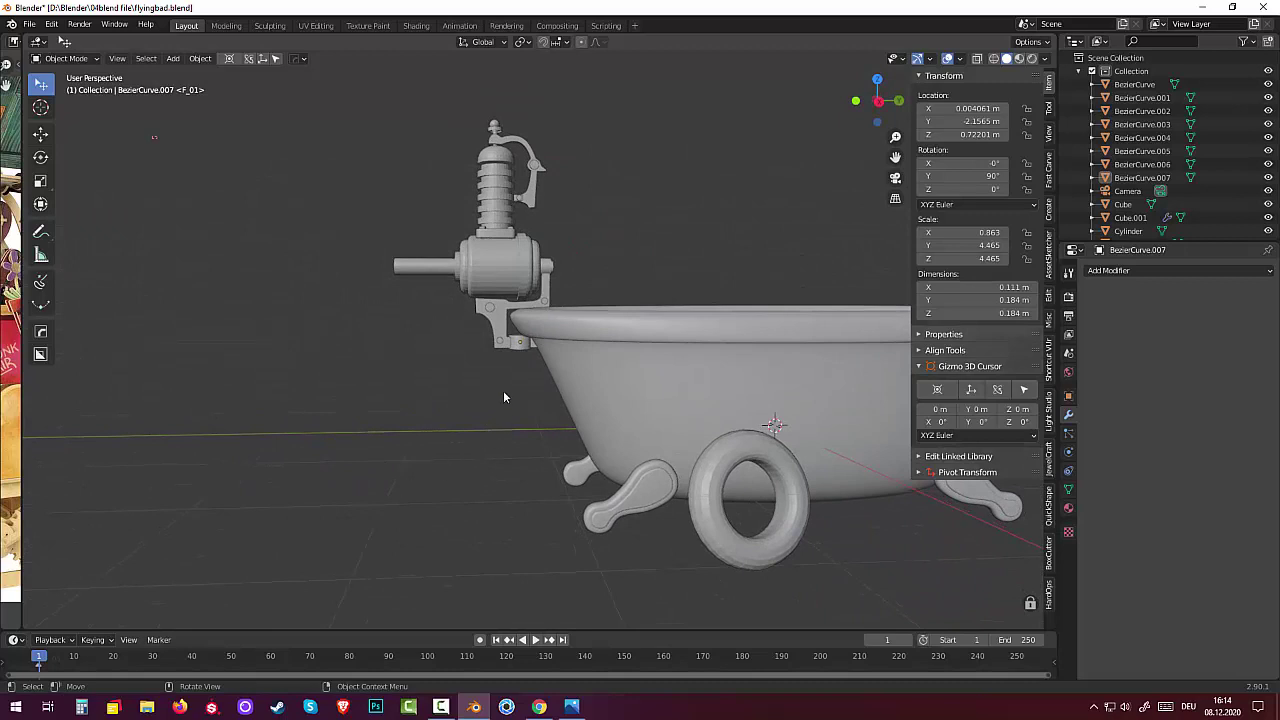